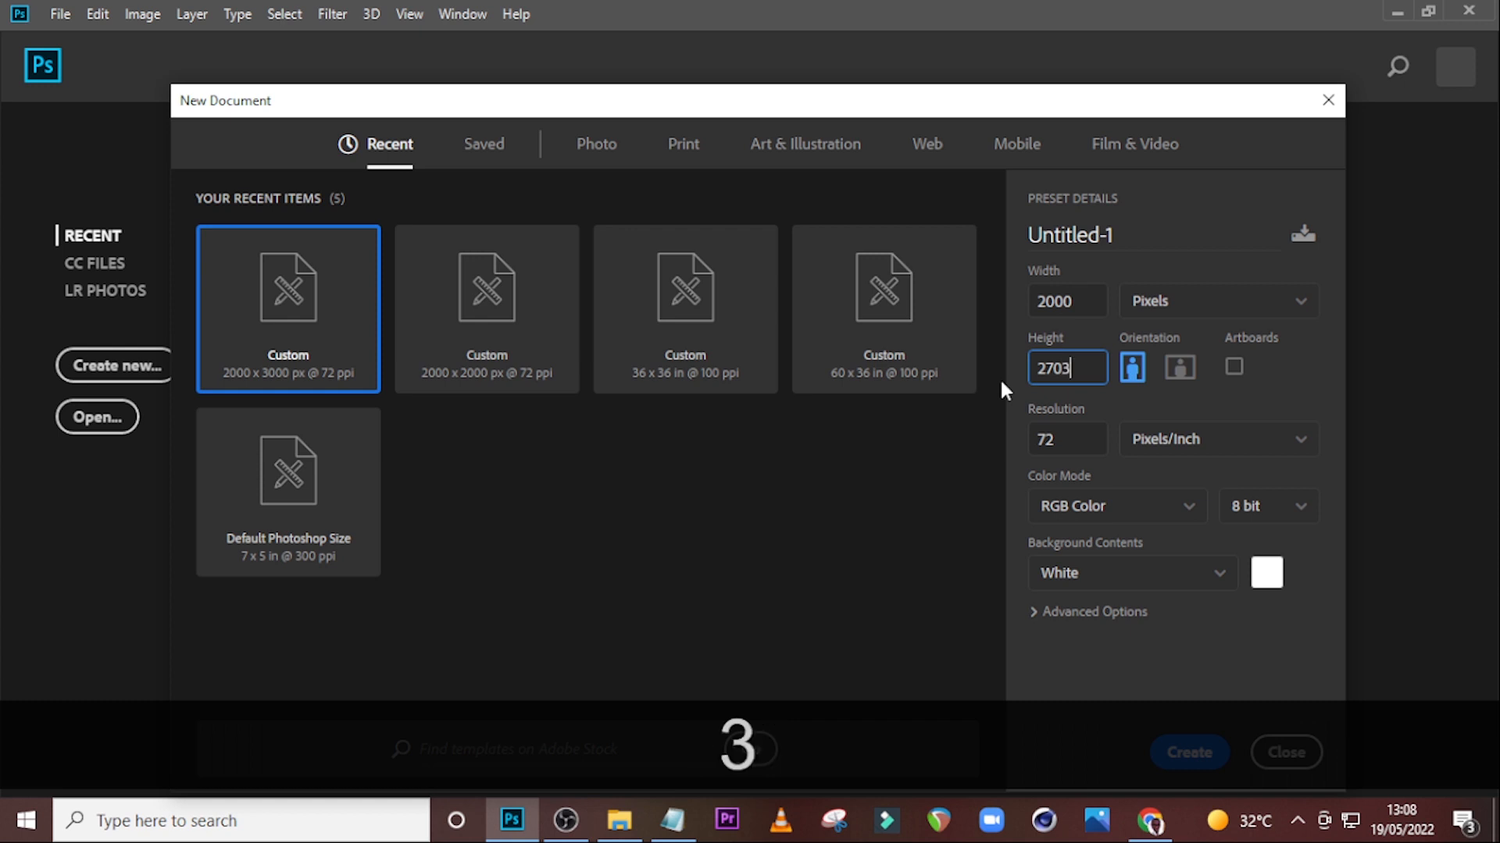
Create a new 2000 x 2703 px, 72 ppi RGB document named BDAY FLYER.
left_click_drag(1062, 447, 1041, 445)
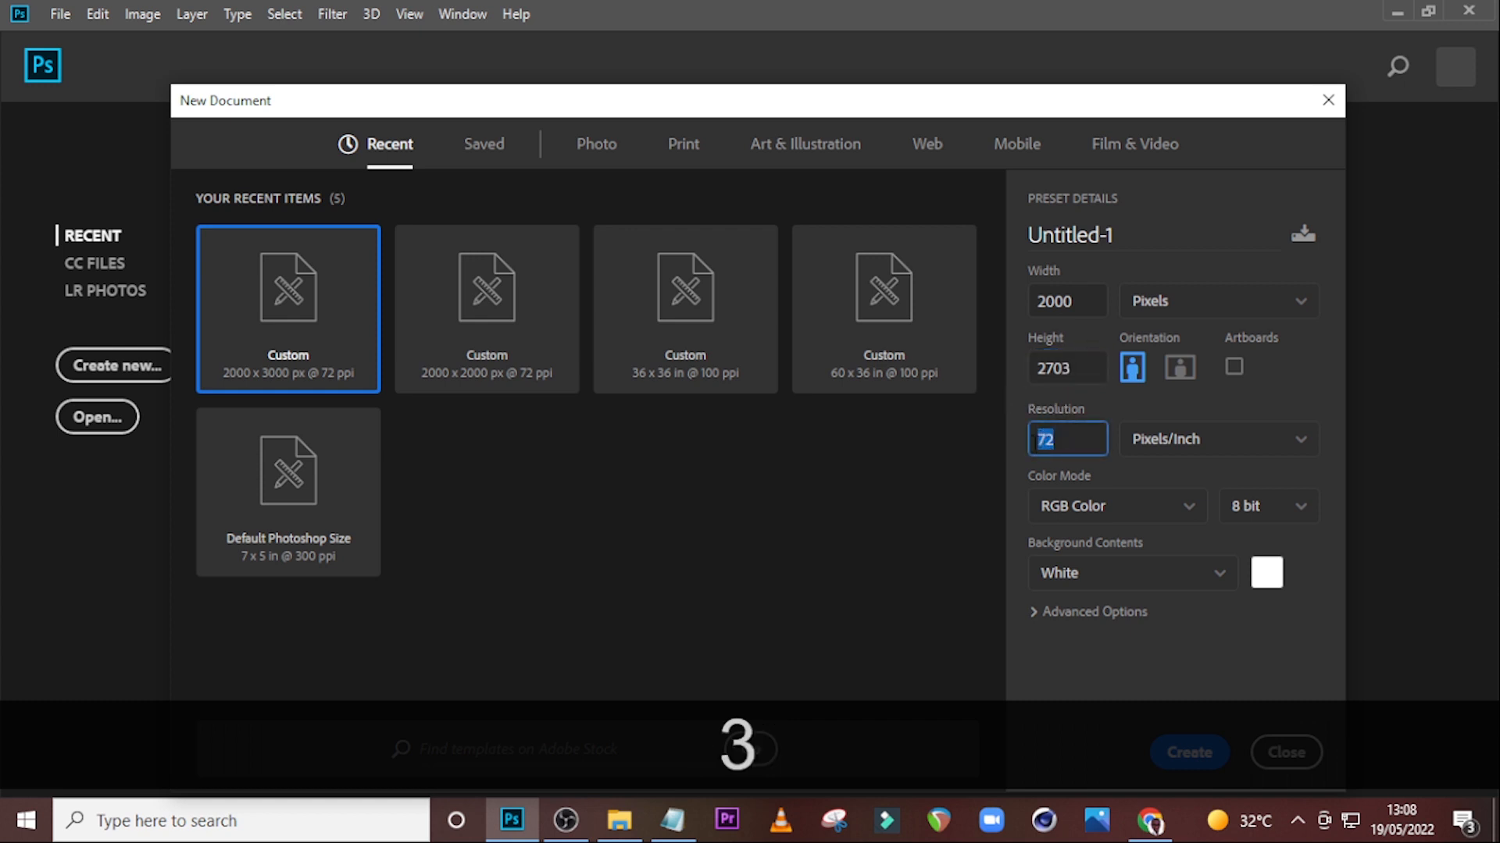
left_click_drag(1104, 246, 991, 222)
type("BDAY FLYER")
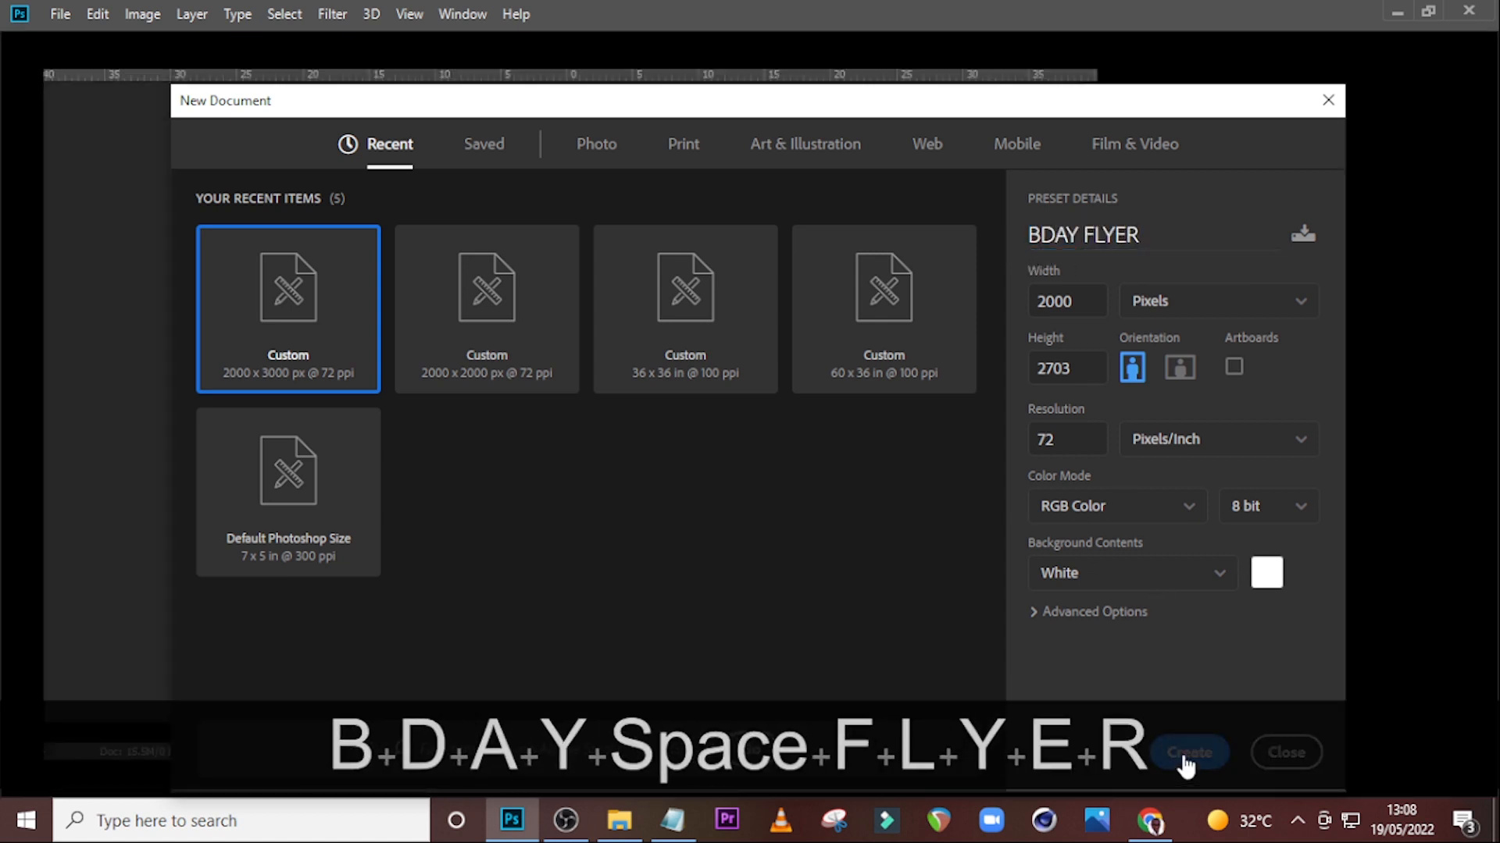
left_click(1180, 753)
Add a guide layout of 4 columns and 4 rows with 1 in margins on all sides.
left_click(408, 14)
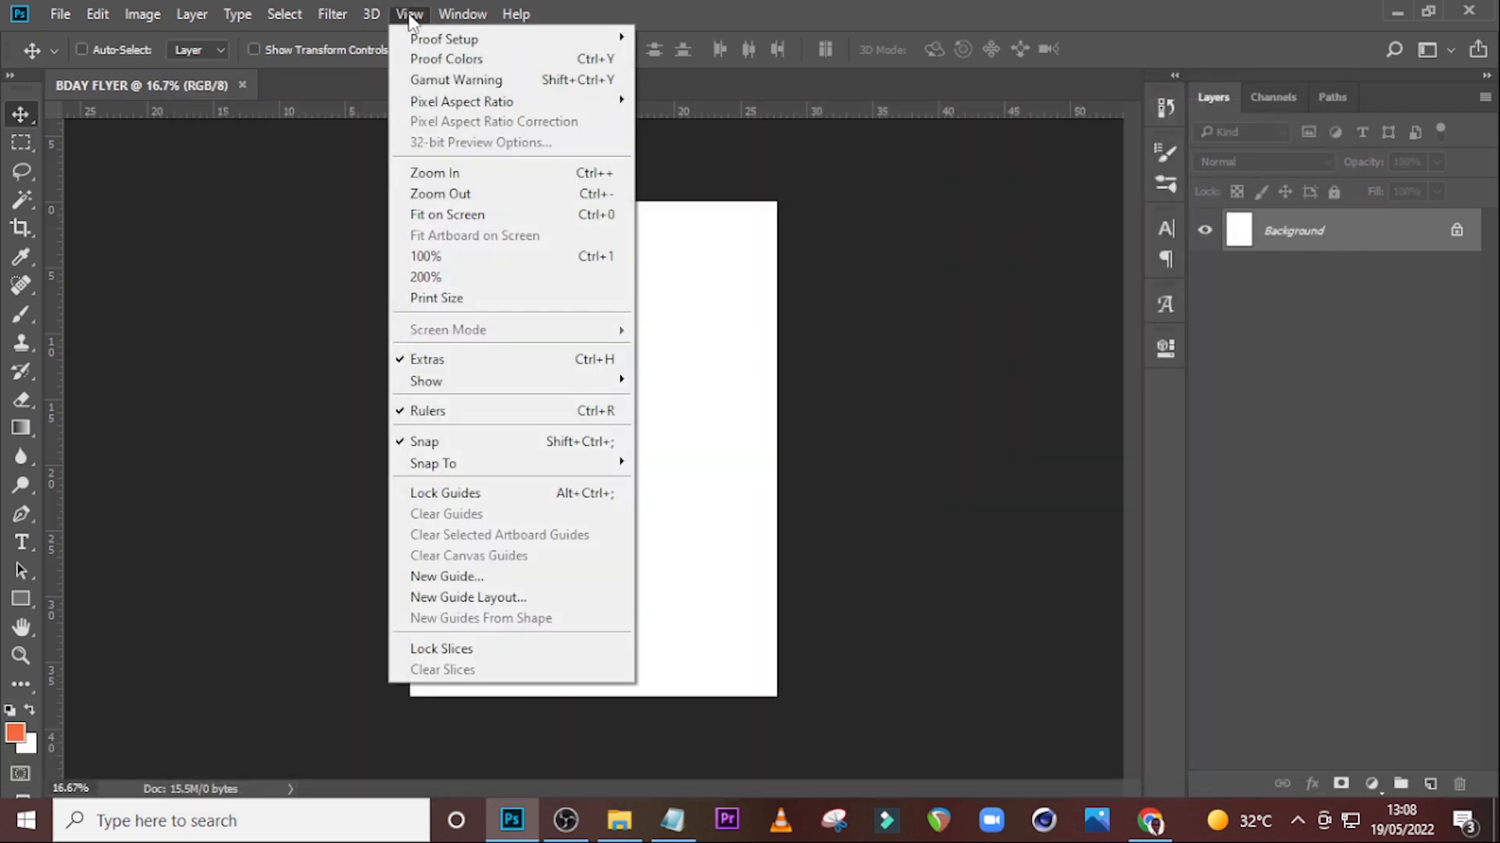
left_click(464, 597)
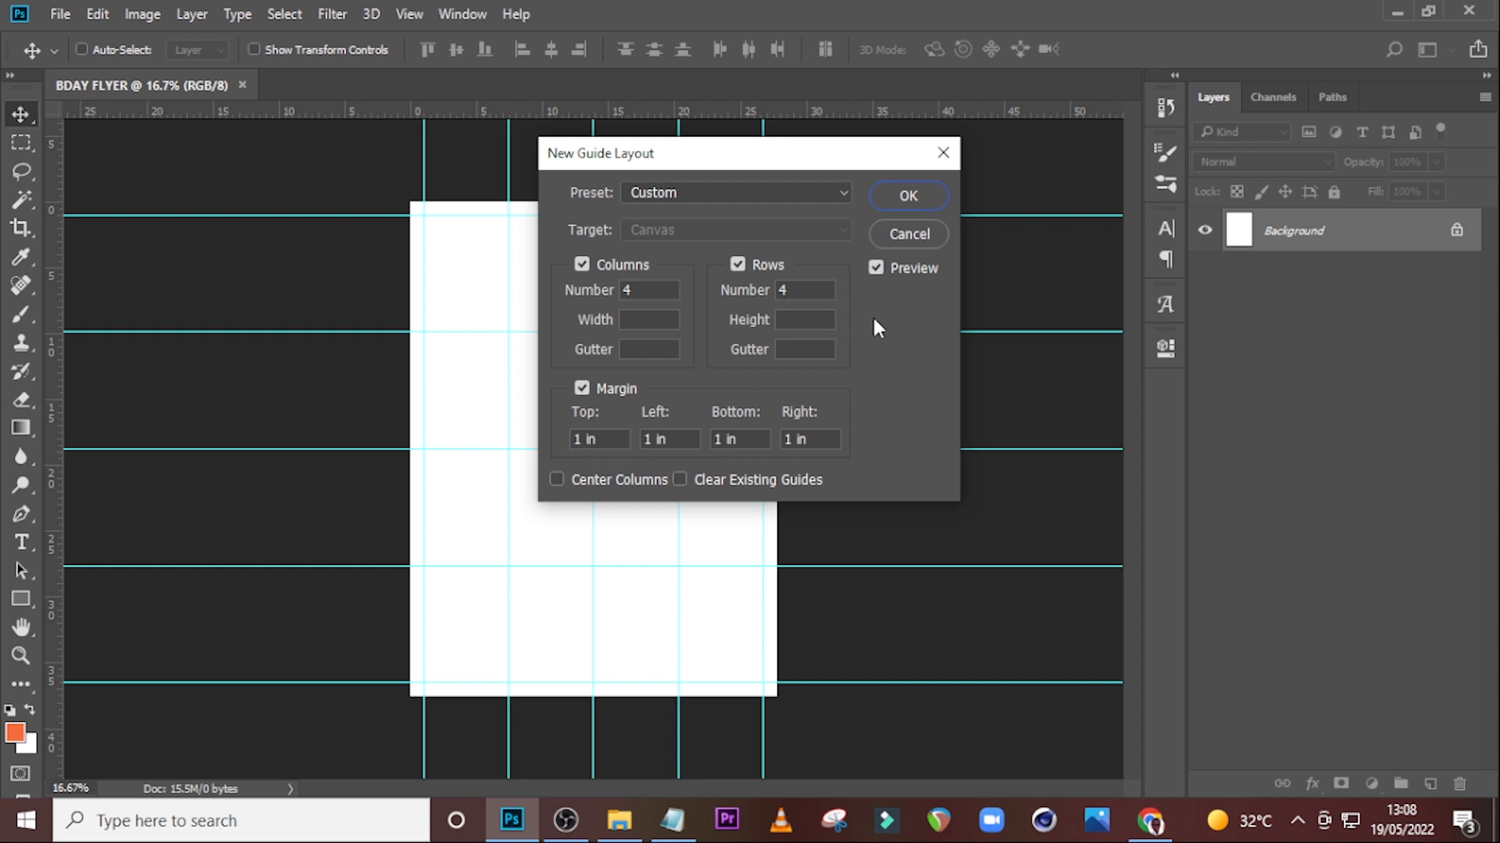
left_click(896, 202)
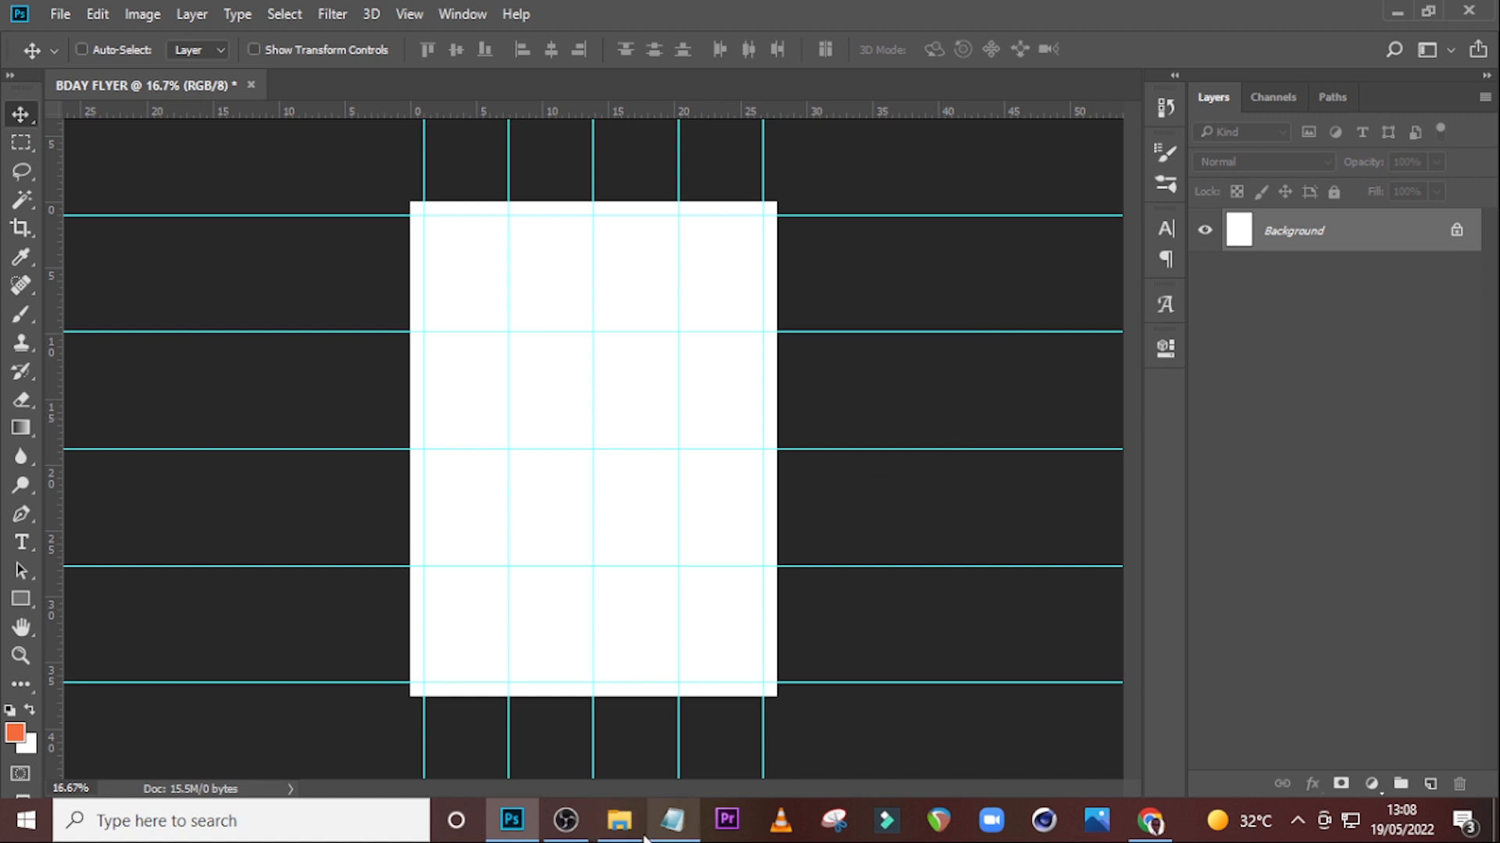
Place the brown texture image from File Explorer onto the canvas, scale it to cover the page, nudge it down and commit.
left_click(619, 820)
left_click_drag(747, 277, 680, 606)
left_click_drag(666, 438, 734, 513)
left_click_drag(509, 338, 377, 140)
left_click_drag(676, 491, 683, 485)
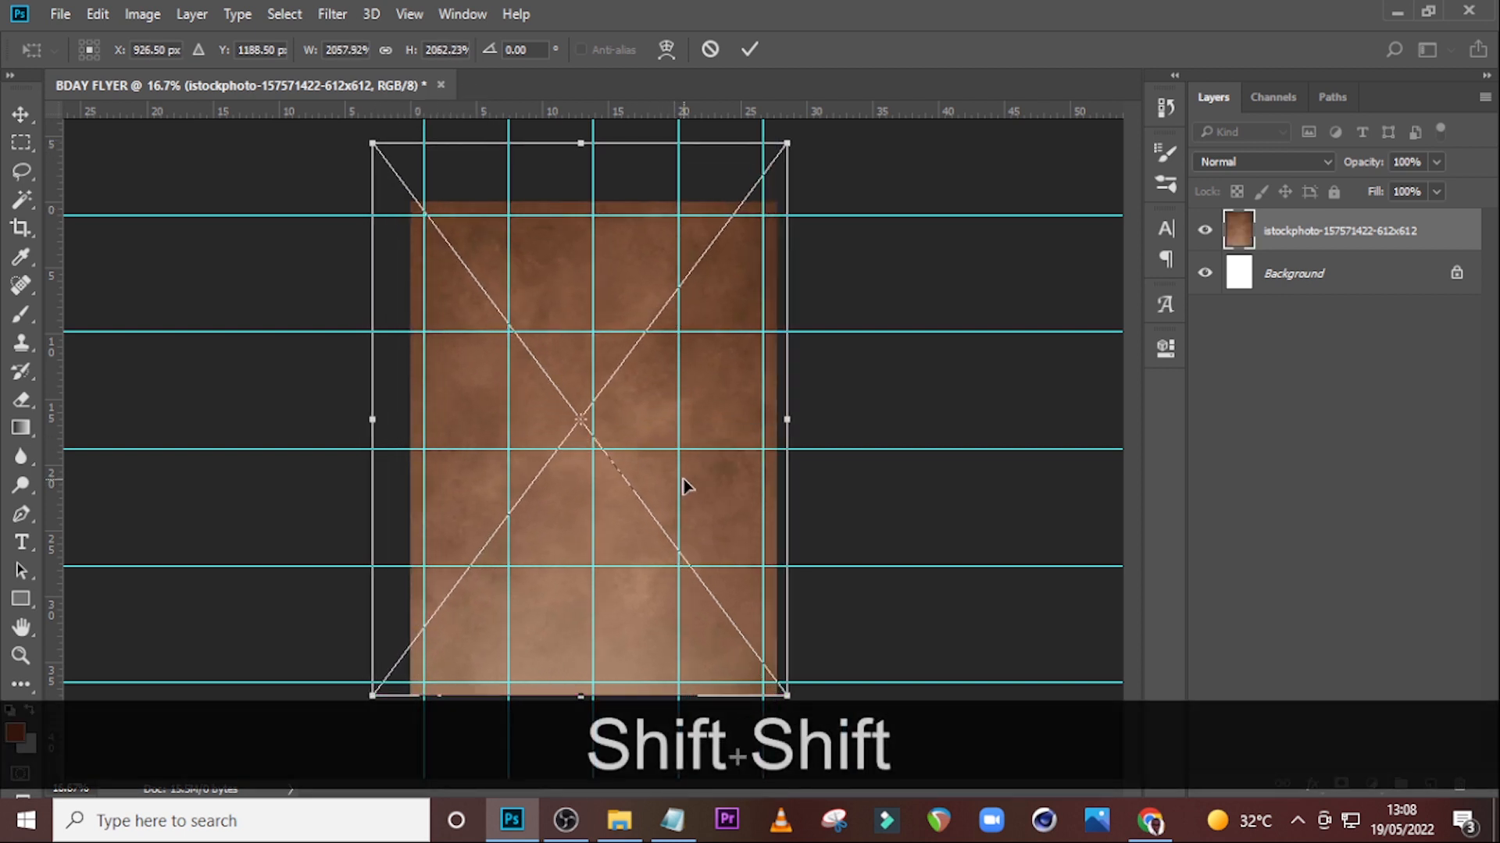
key("Down")
key("Down")
key("Down")
key("Down")
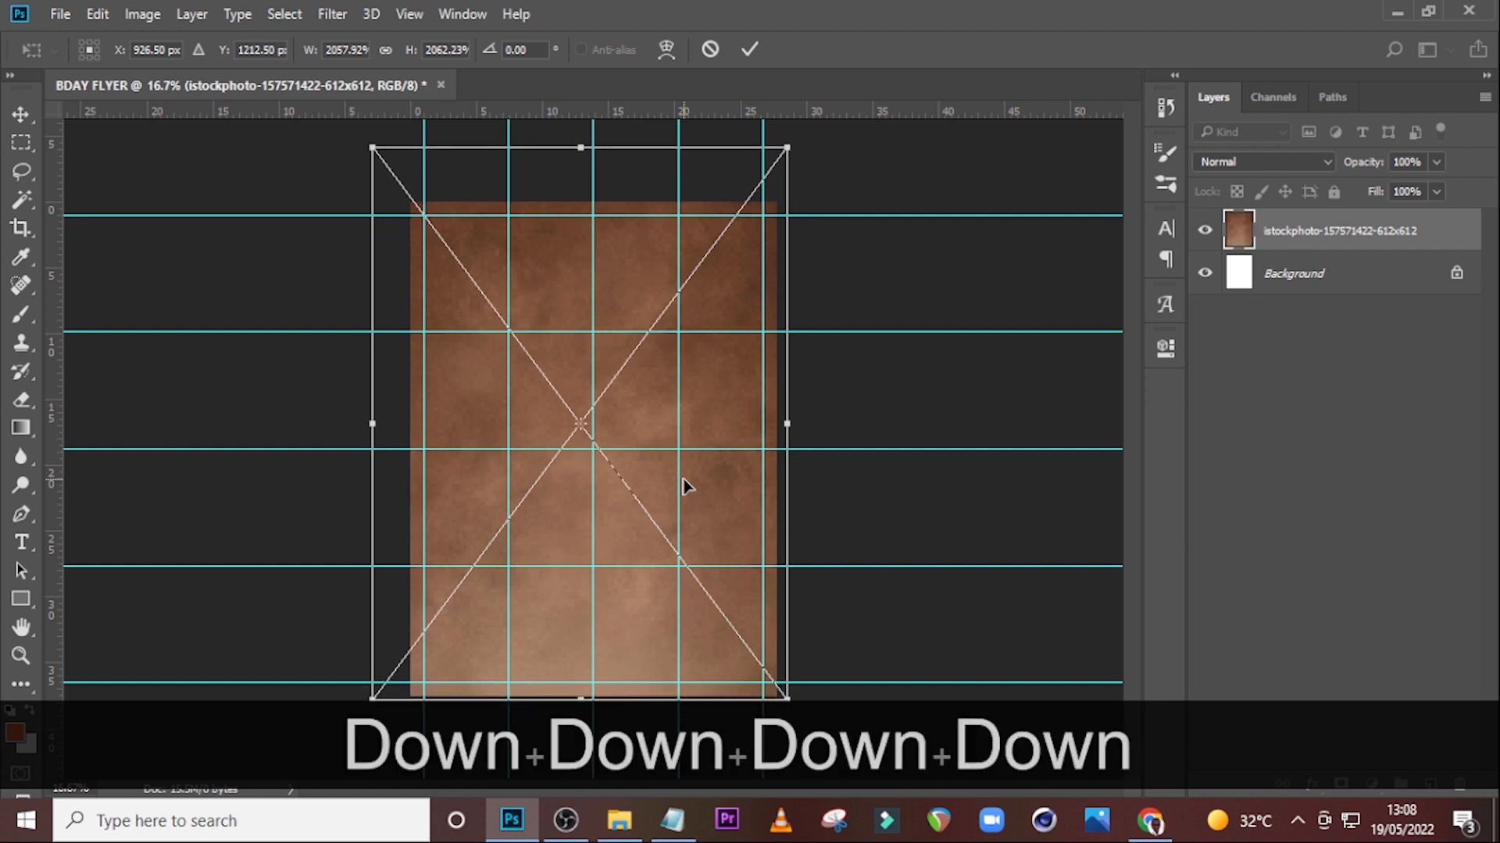
key("Return")
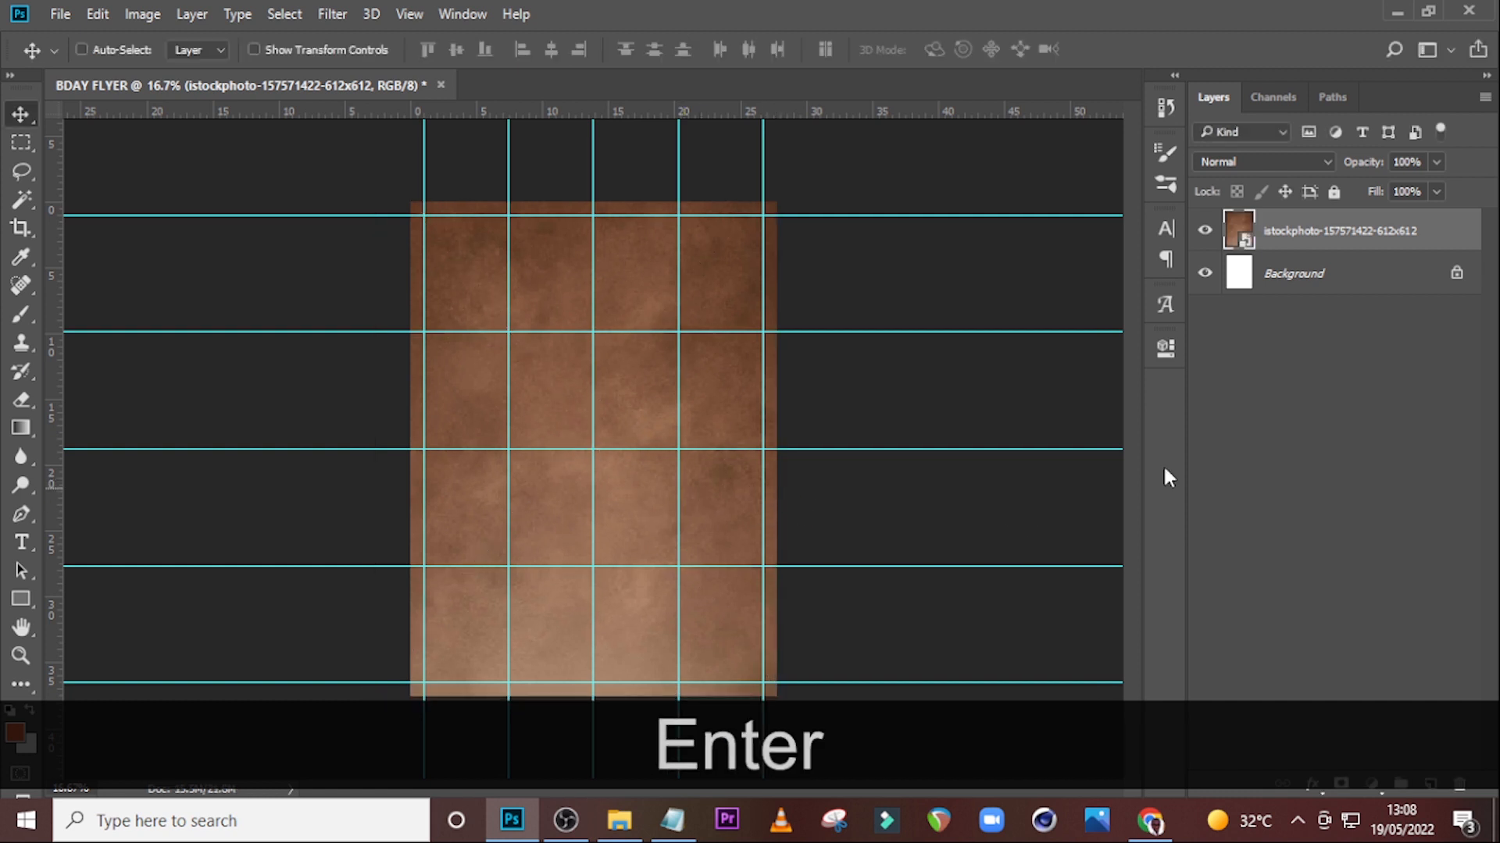
Apply a Gaussian Blur with a 9.6 pixel radius to the brown texture layer.
key("ctrl+b")
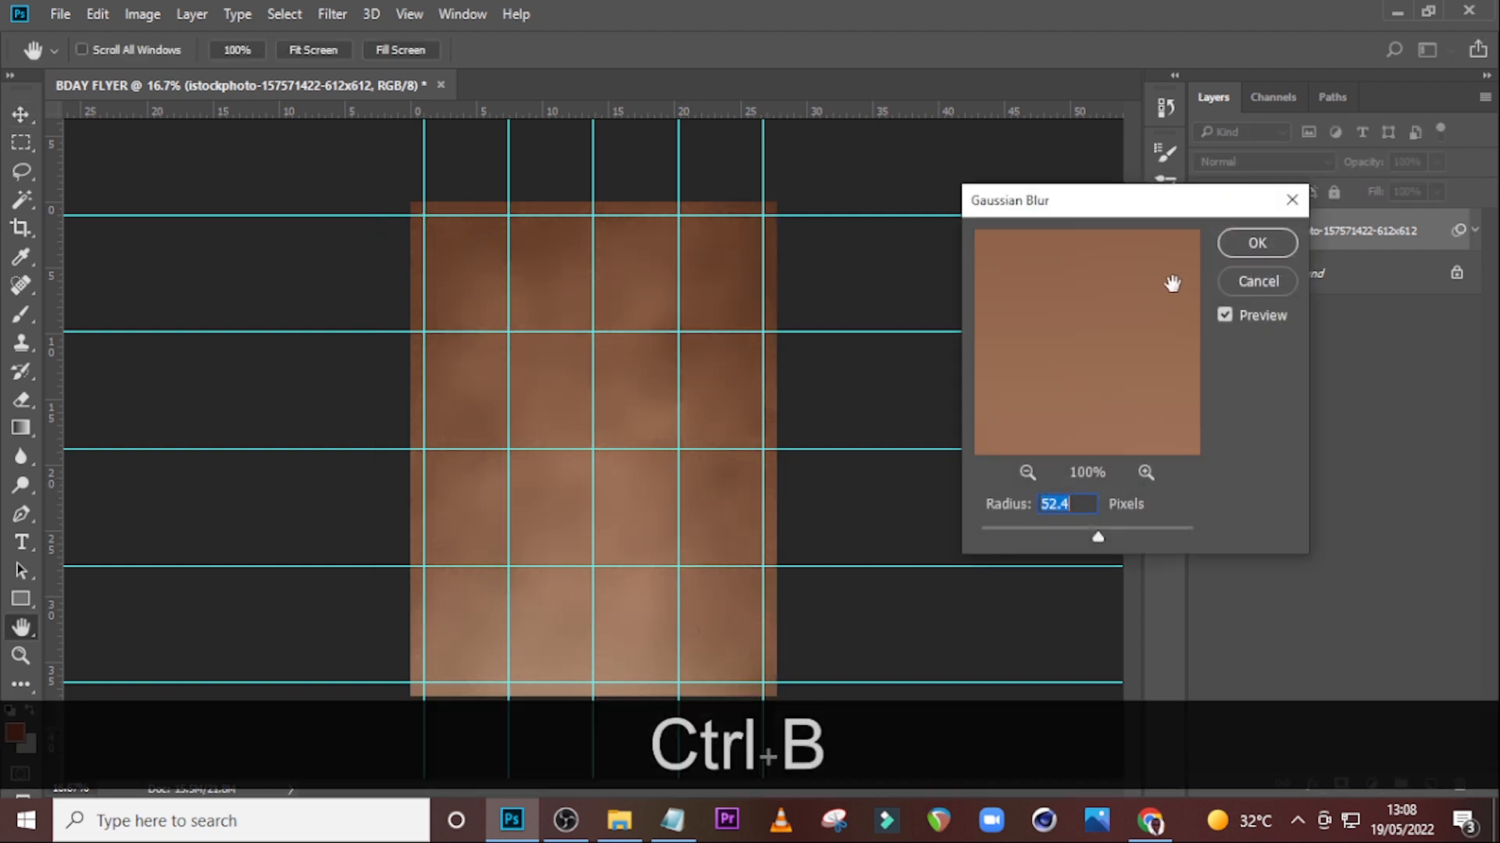
left_click(1252, 283)
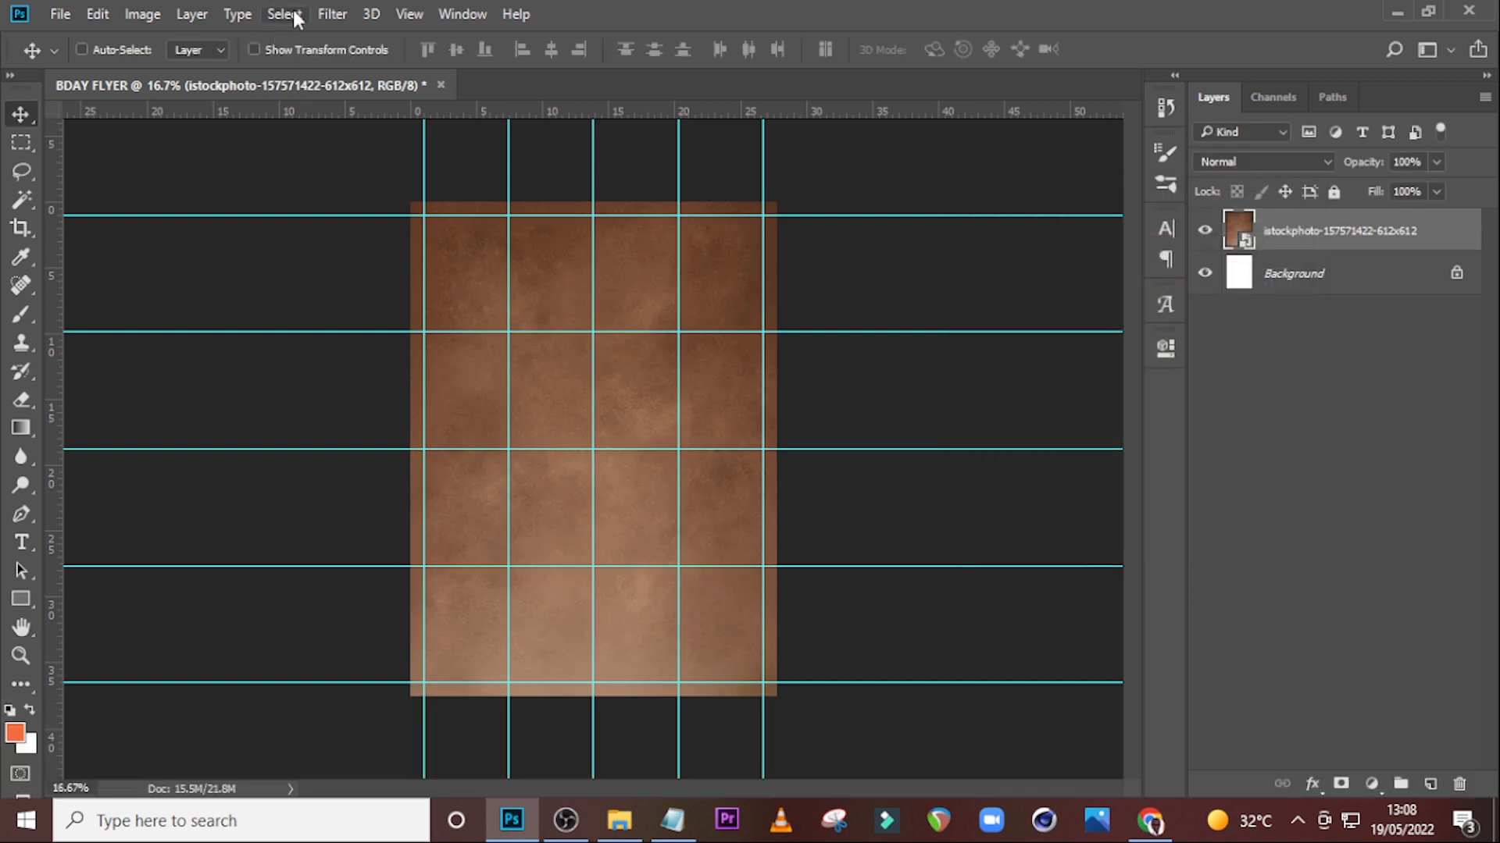
left_click(329, 14)
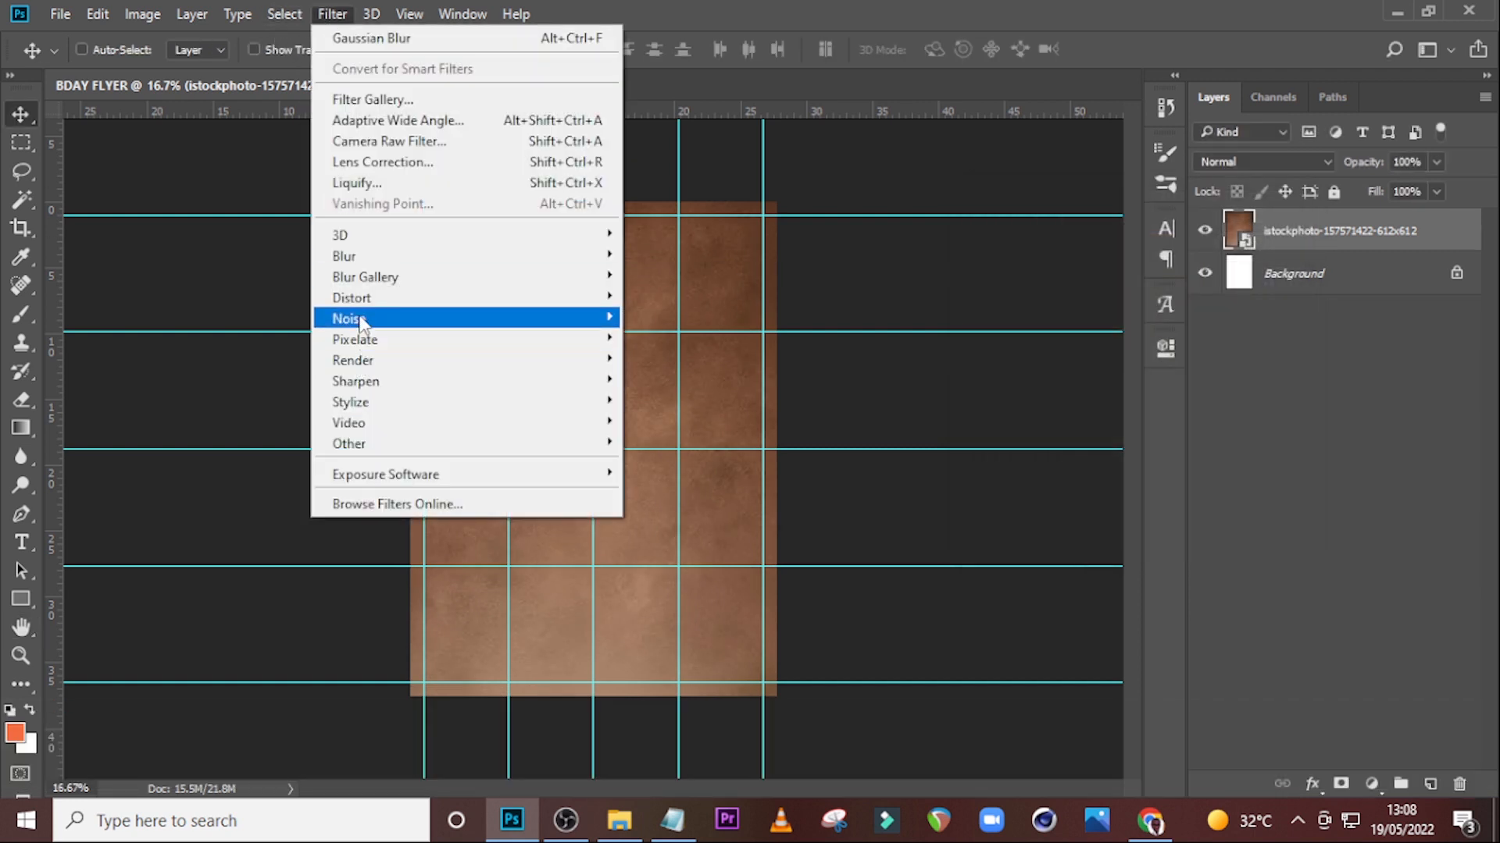
mouse_move(359, 257)
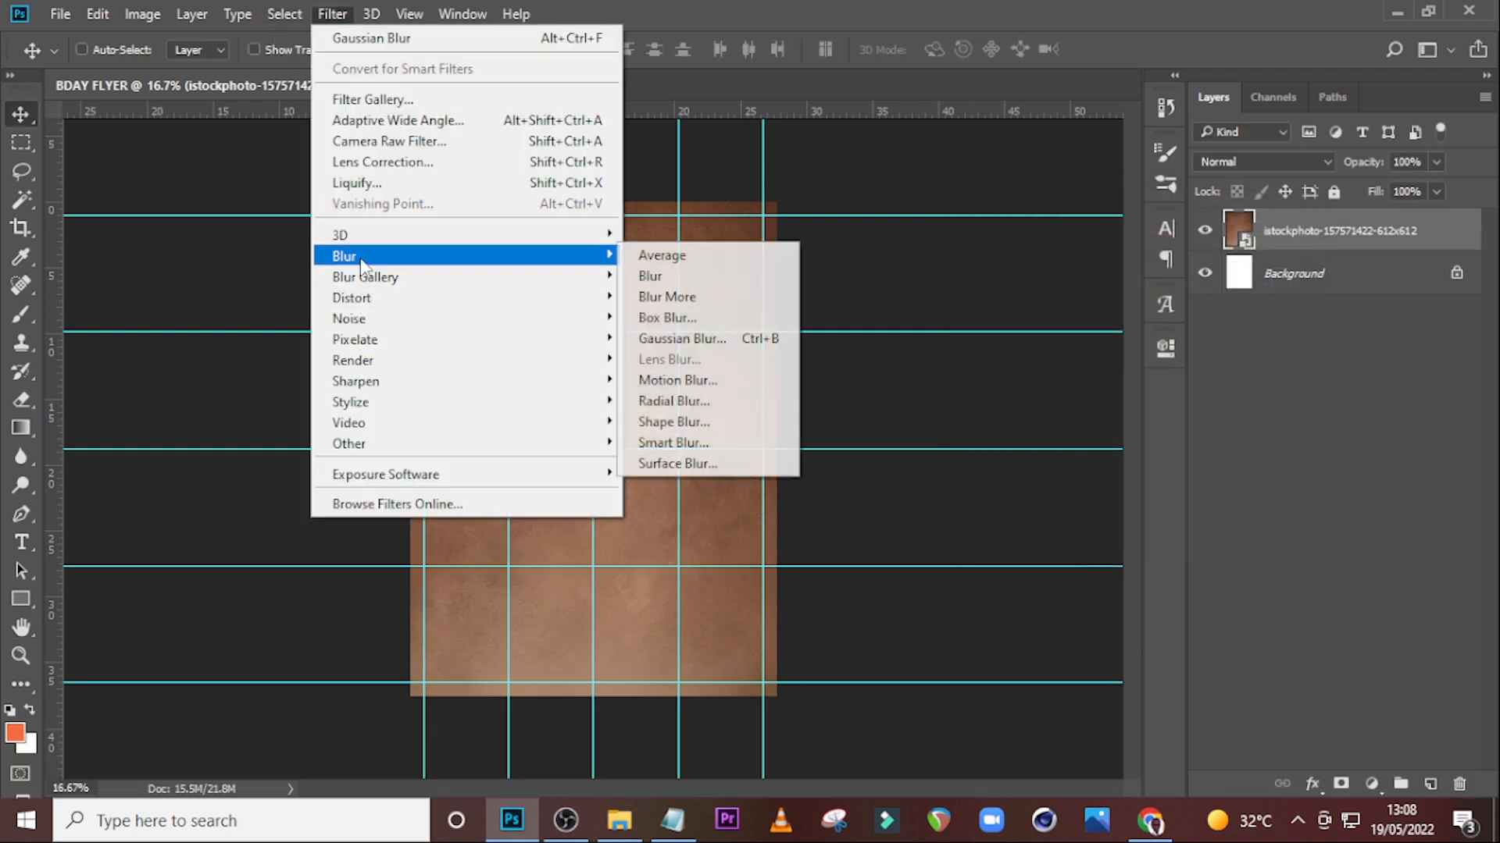
left_click(676, 337)
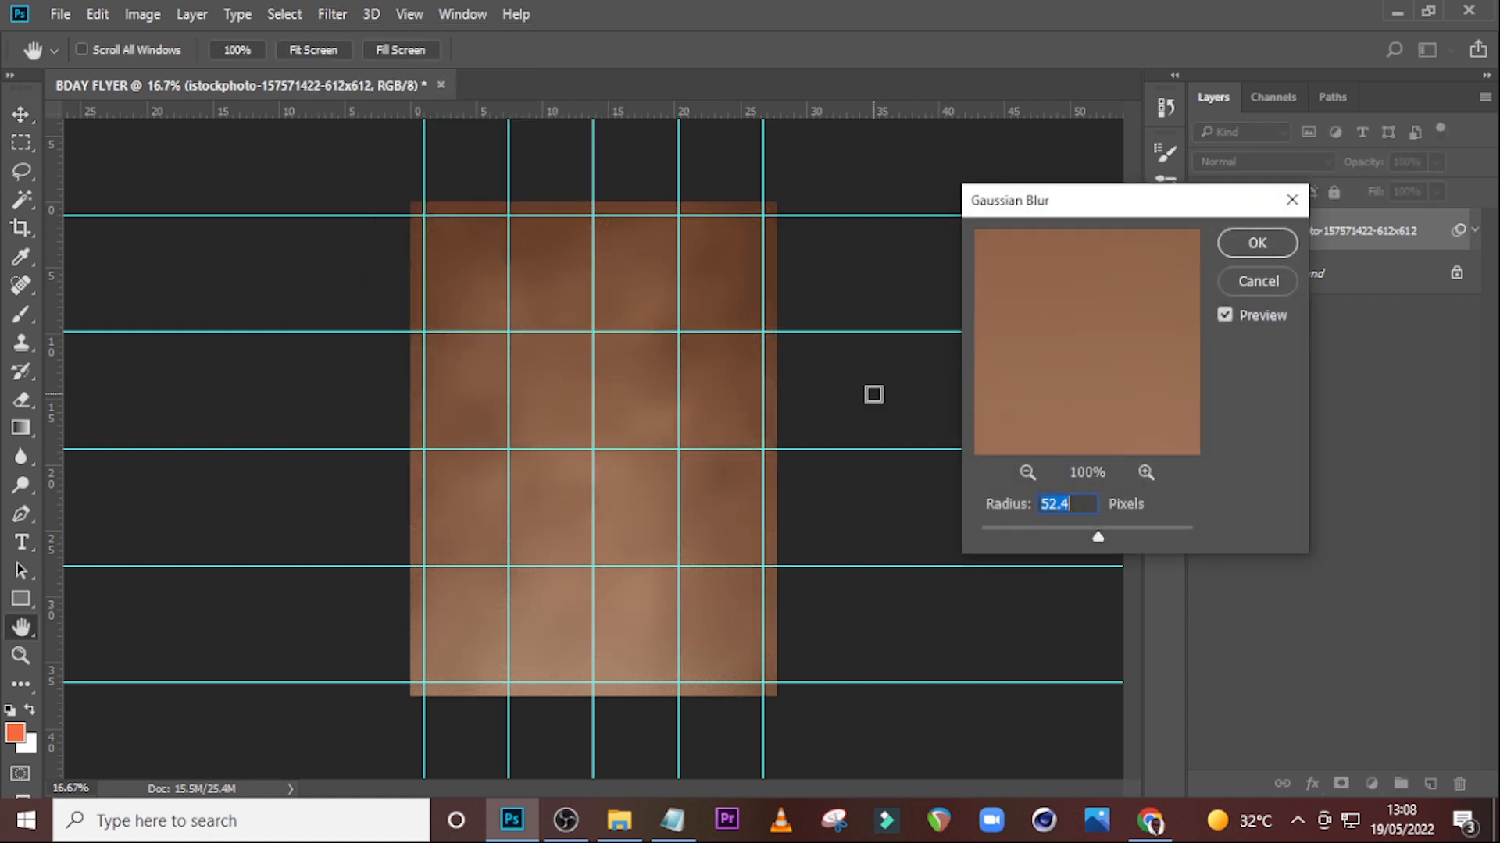
type("9.6")
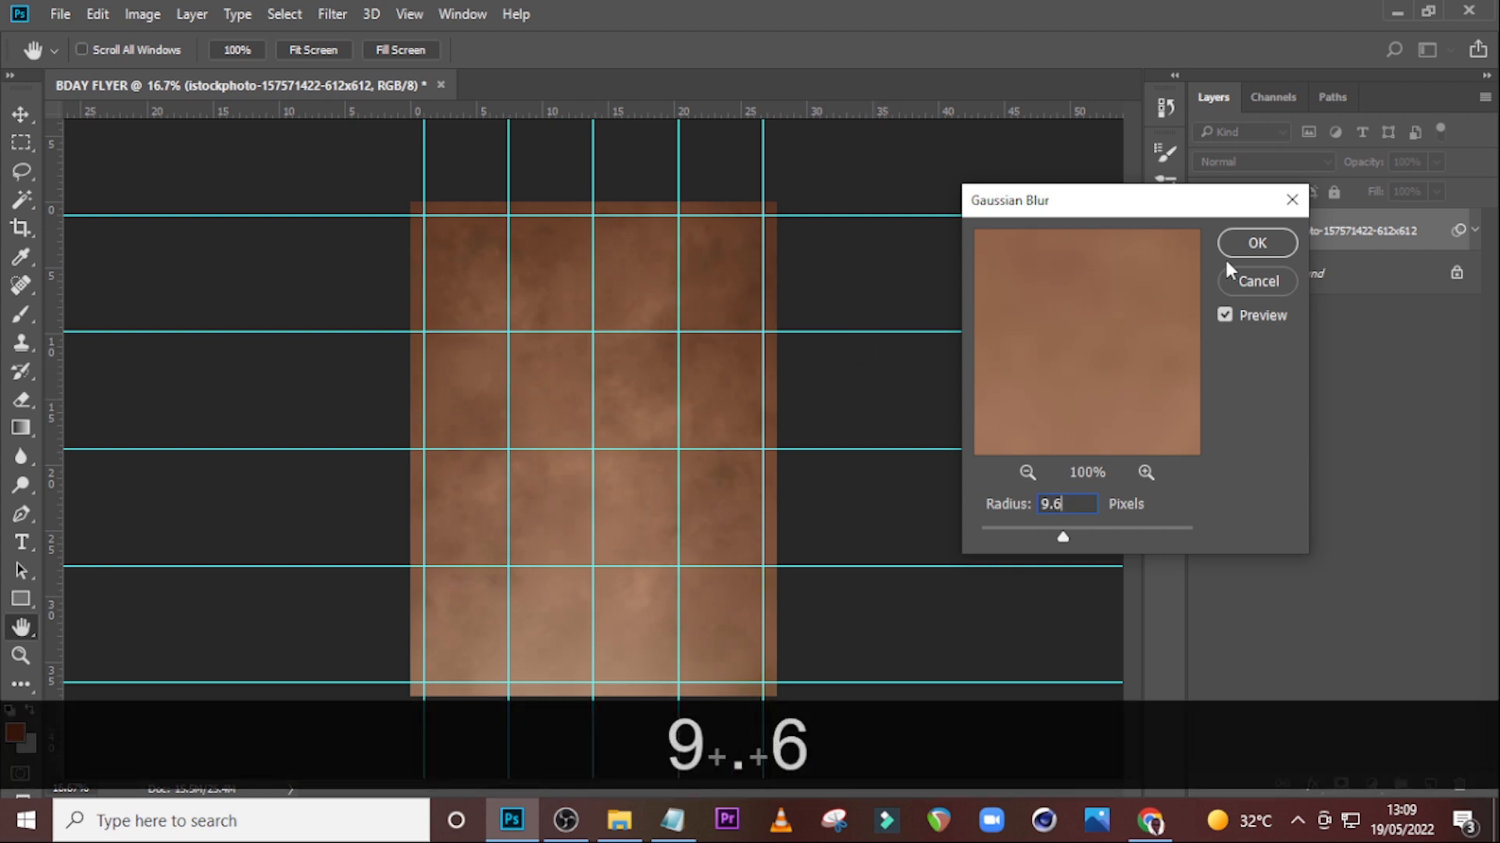
left_click(1254, 244)
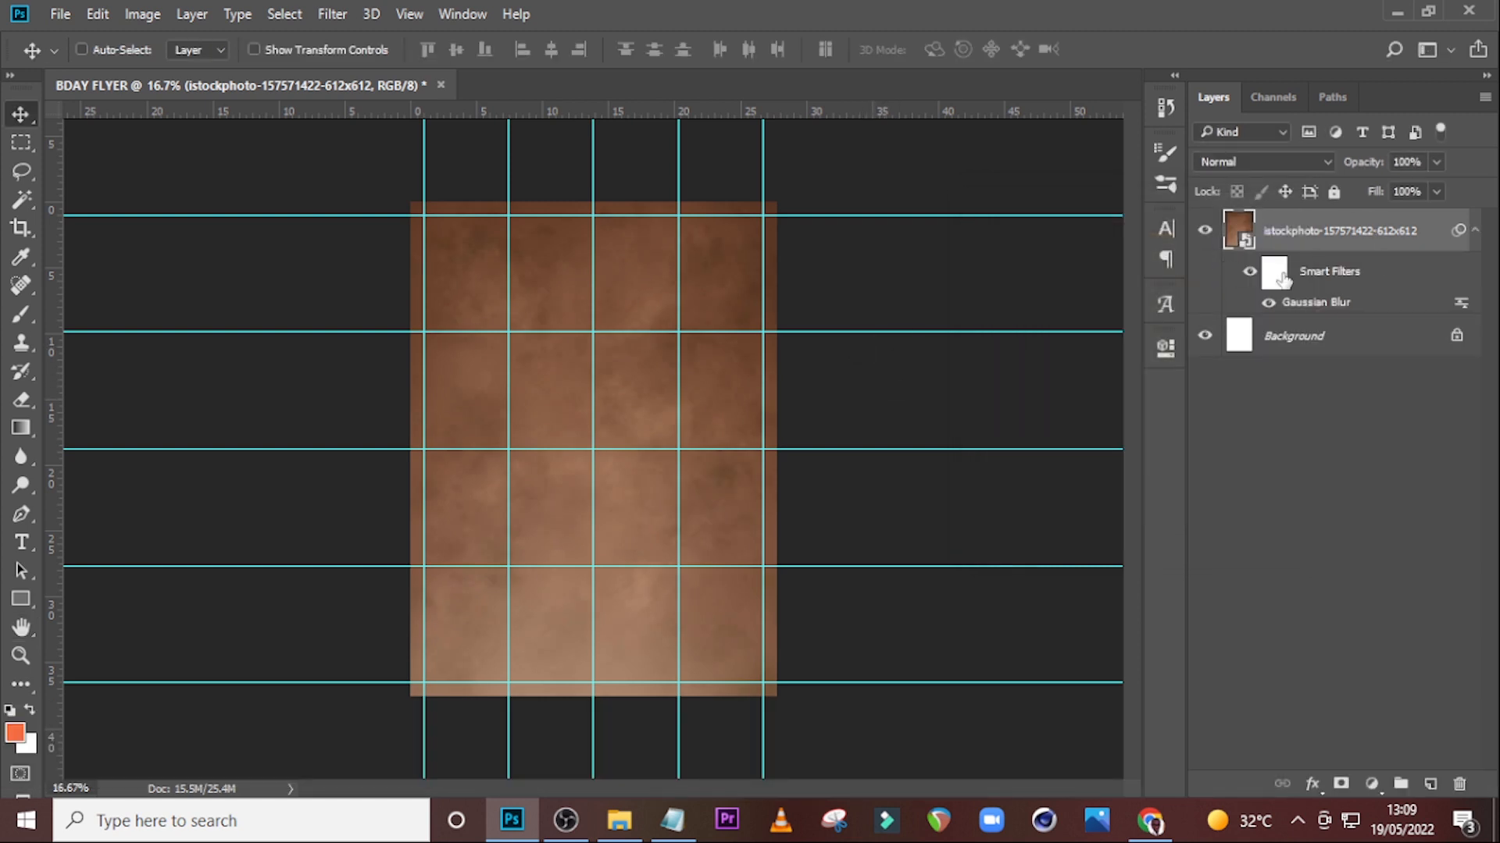
Paint on the smart filter mask's lower area with a soft round 600 px brush at 100% opacity.
left_click(1273, 275)
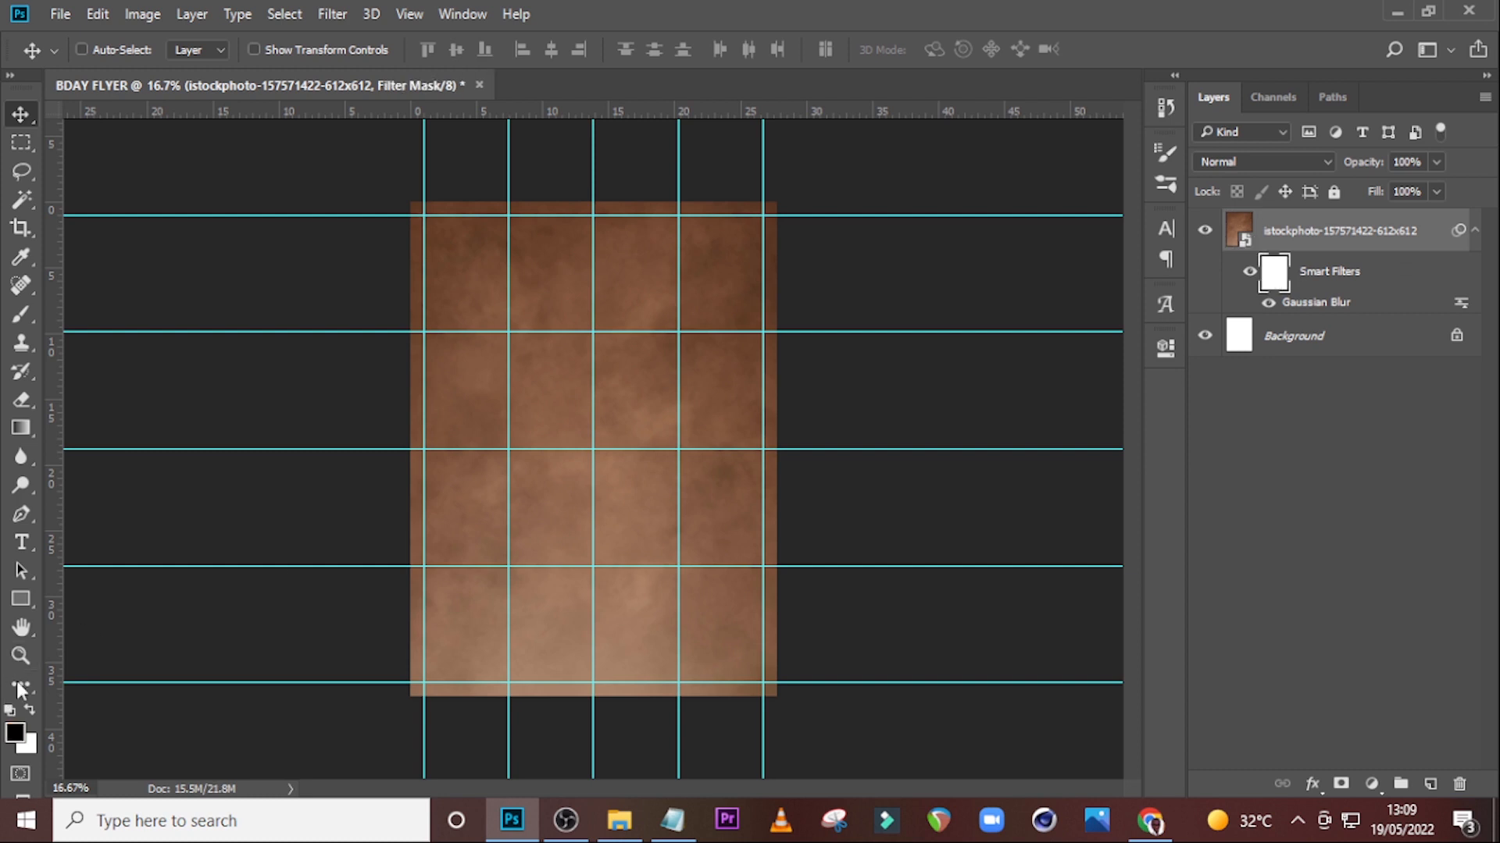
left_click(21, 312)
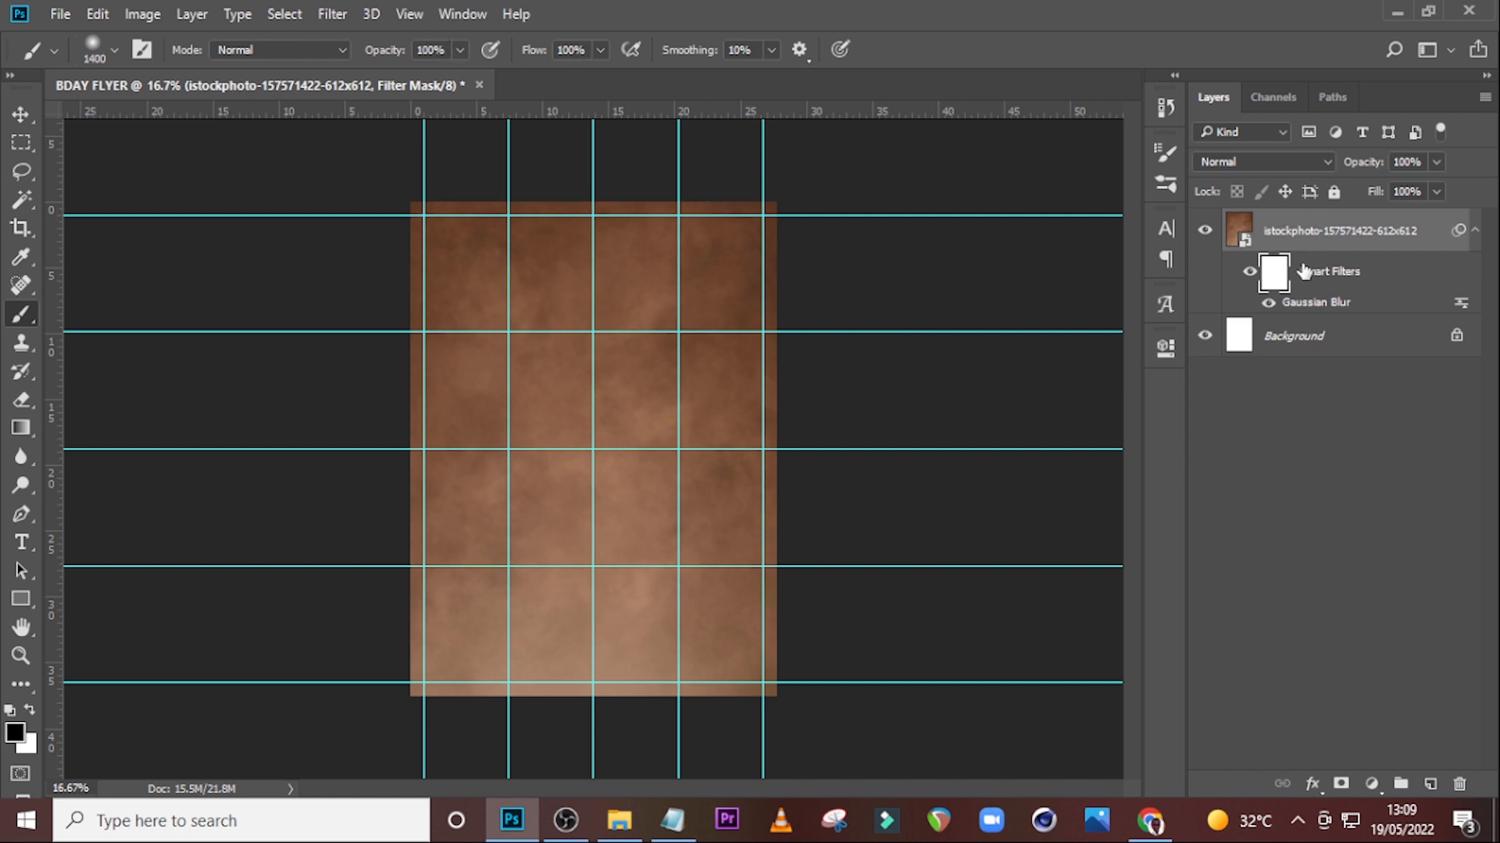
left_click(96, 55)
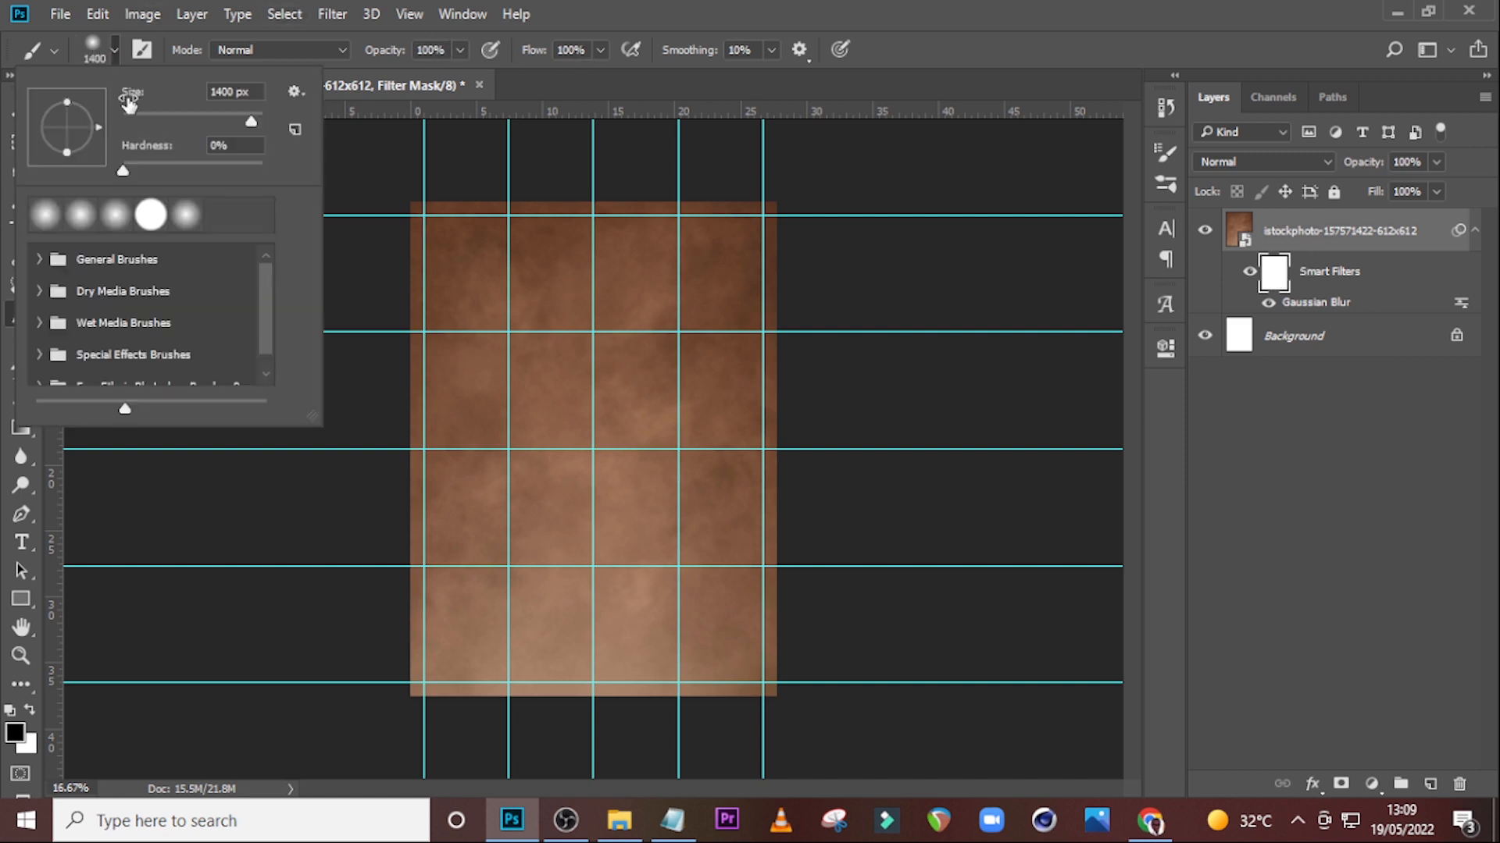
left_click(115, 206)
left_click(680, 6)
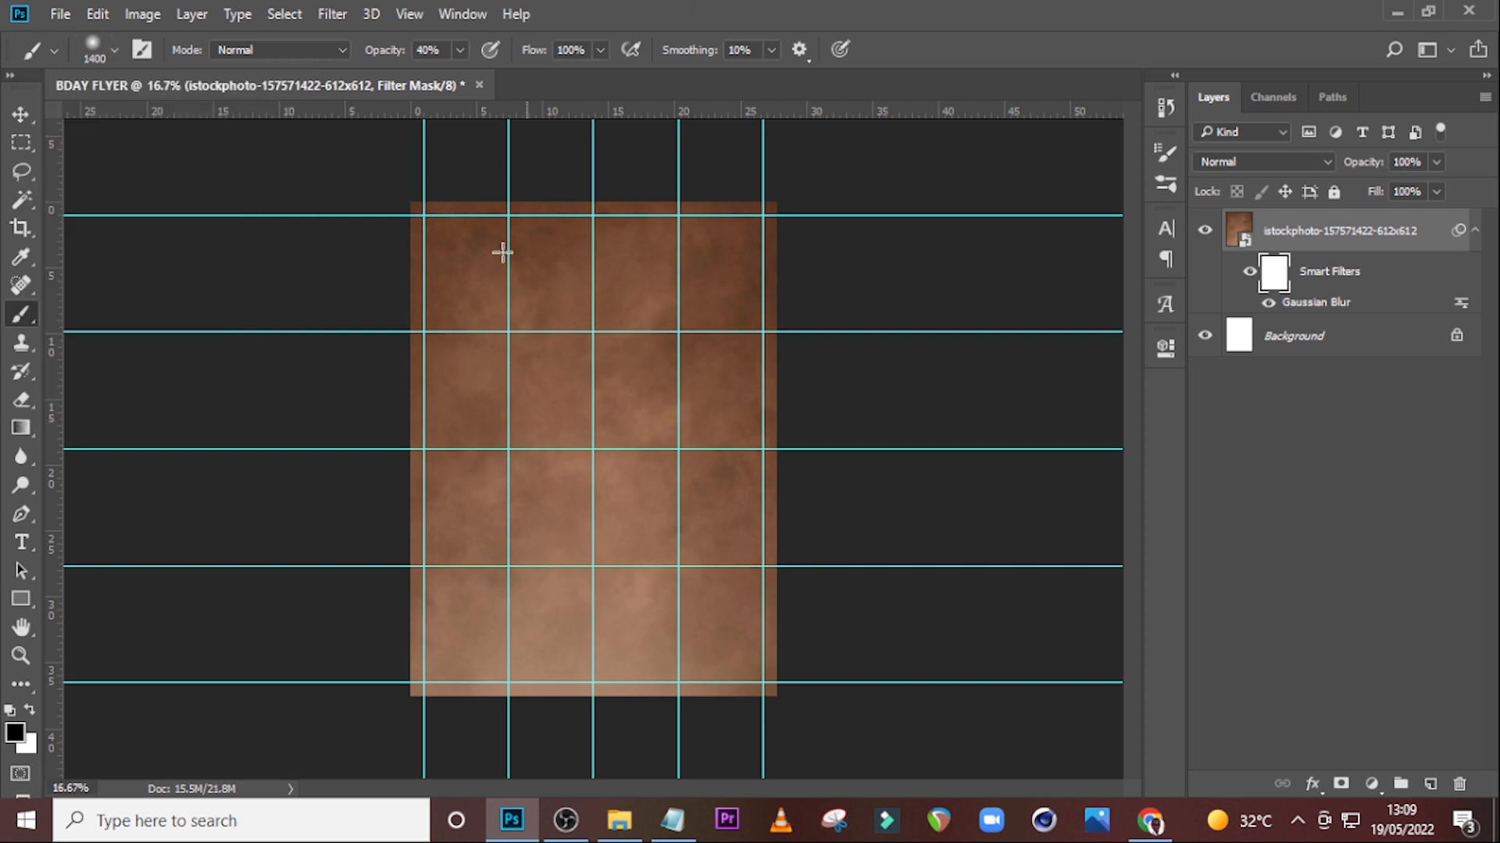
key("Caps_Lock")
key("bracketleft")
key("bracketleft")
key("bracketleft")
key("bracketleft")
key("bracketleft")
key("bracketleft")
key("bracketleft")
key("bracketleft")
left_click(460, 49)
left_click_drag(461, 75, 519, 76)
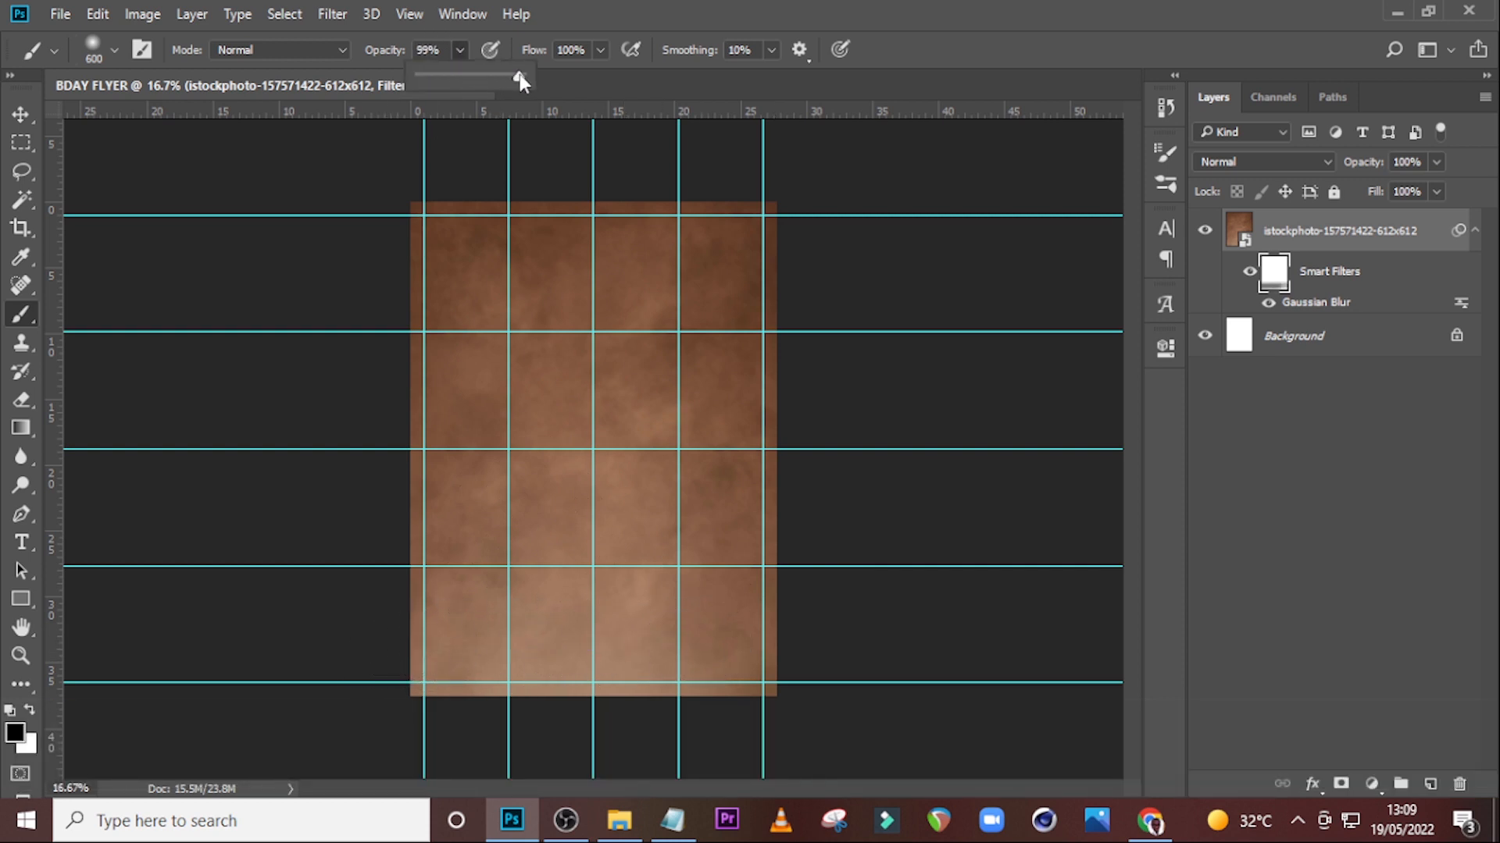
mouse_move(769, 642)
left_mouse_down()
mouse_move(375, 640)
mouse_move(745, 634)
mouse_move(723, 656)
mouse_move(733, 643)
mouse_move(526, 616)
mouse_move(429, 661)
mouse_move(693, 636)
left_mouse_up()
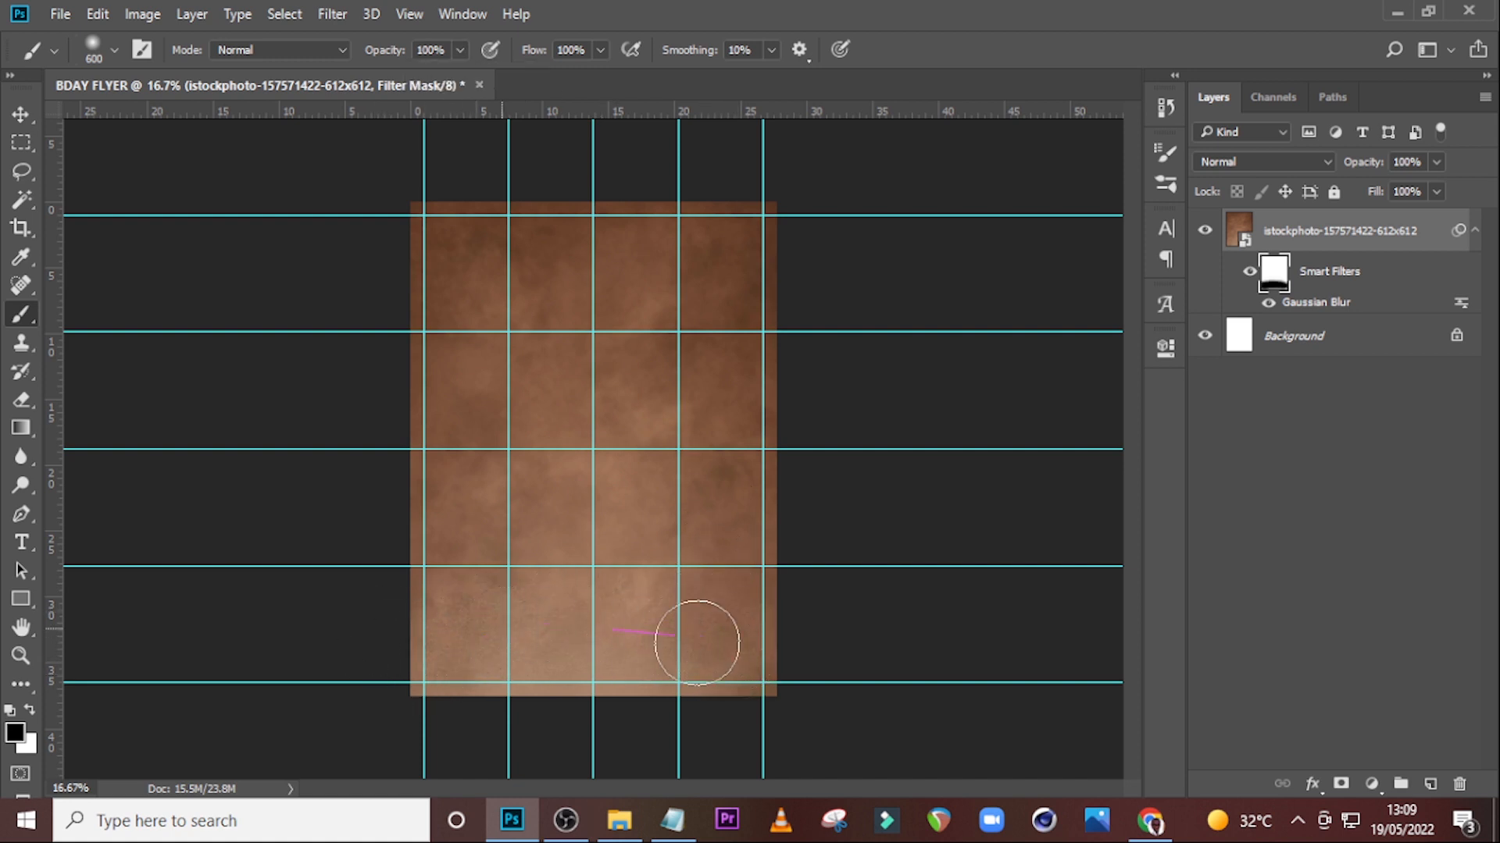
Place the red pattern image from File Explorer above the texture, scale it over the page and commit.
left_click(1475, 232)
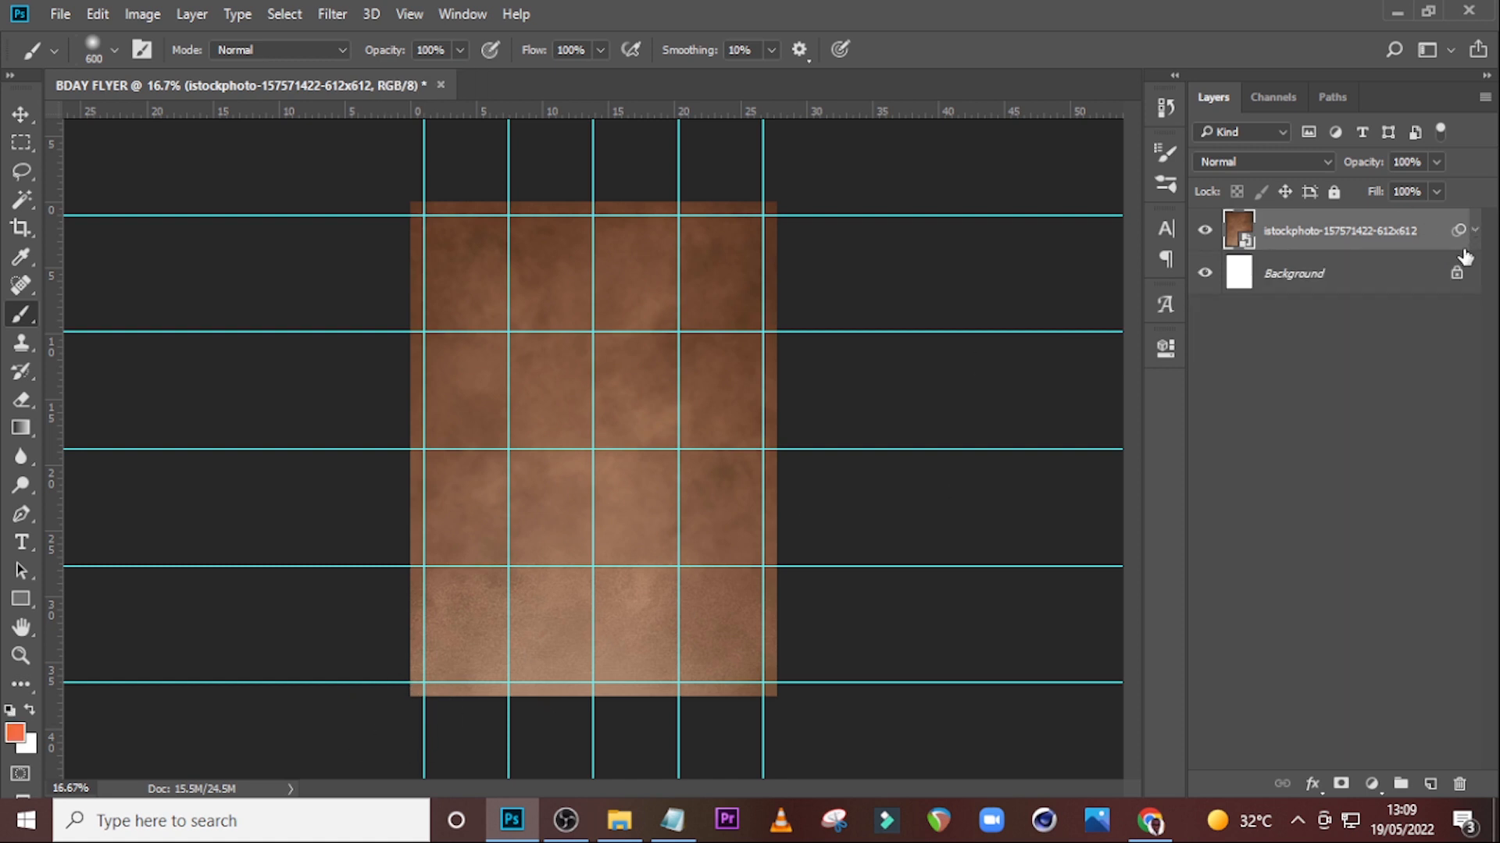
left_click(620, 820)
left_click_drag(581, 262, 595, 305)
left_click_drag(645, 350, 785, 504)
left_click_drag(709, 294, 722, 365)
key("Return")
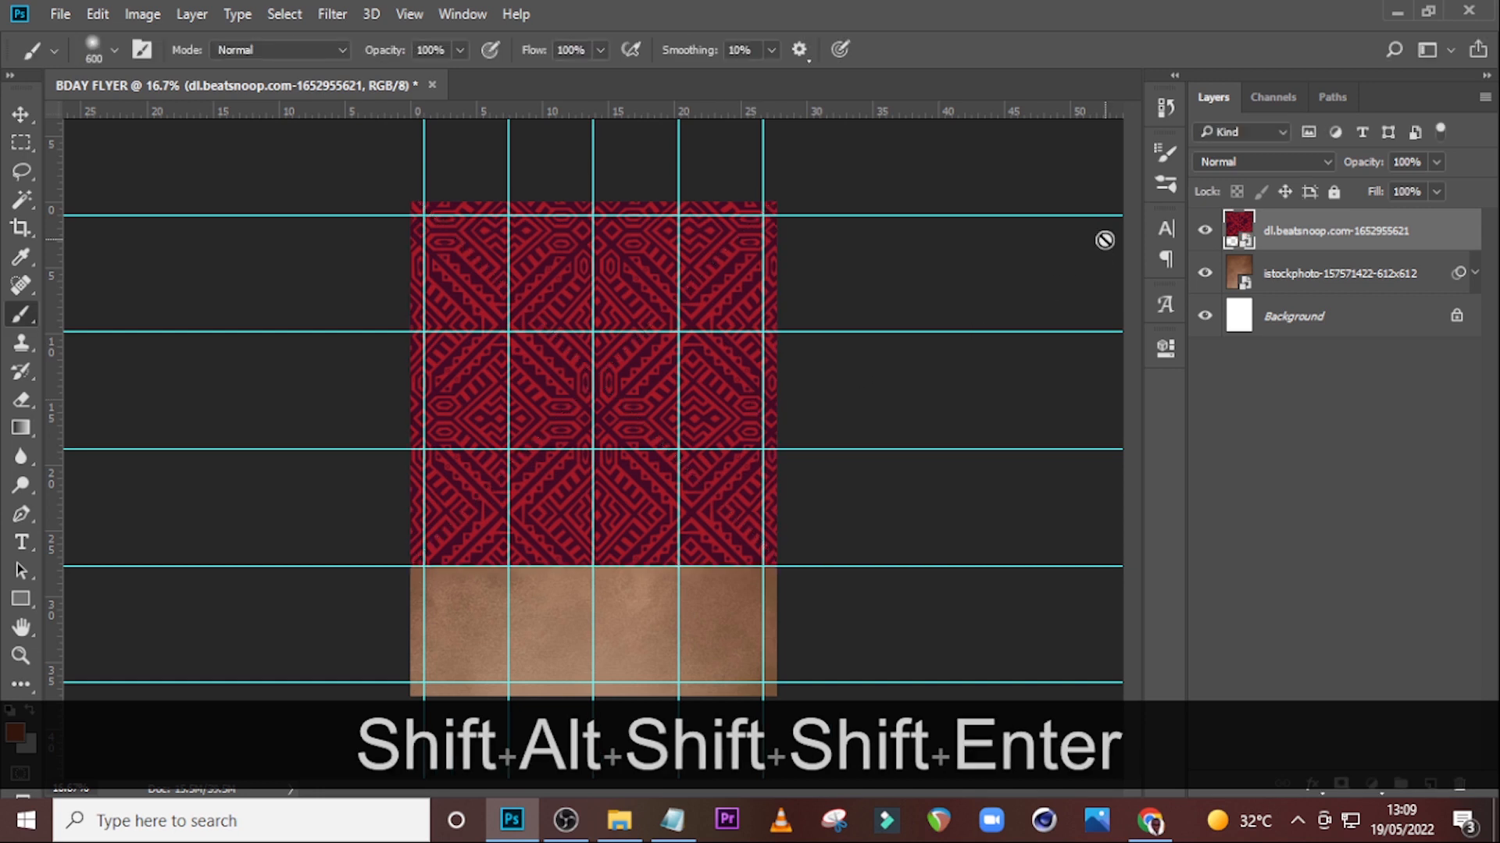
Set the pattern layer's opacity to 40% and add a layer mask to it.
left_click(1436, 162)
left_click_drag(1432, 192, 1380, 192)
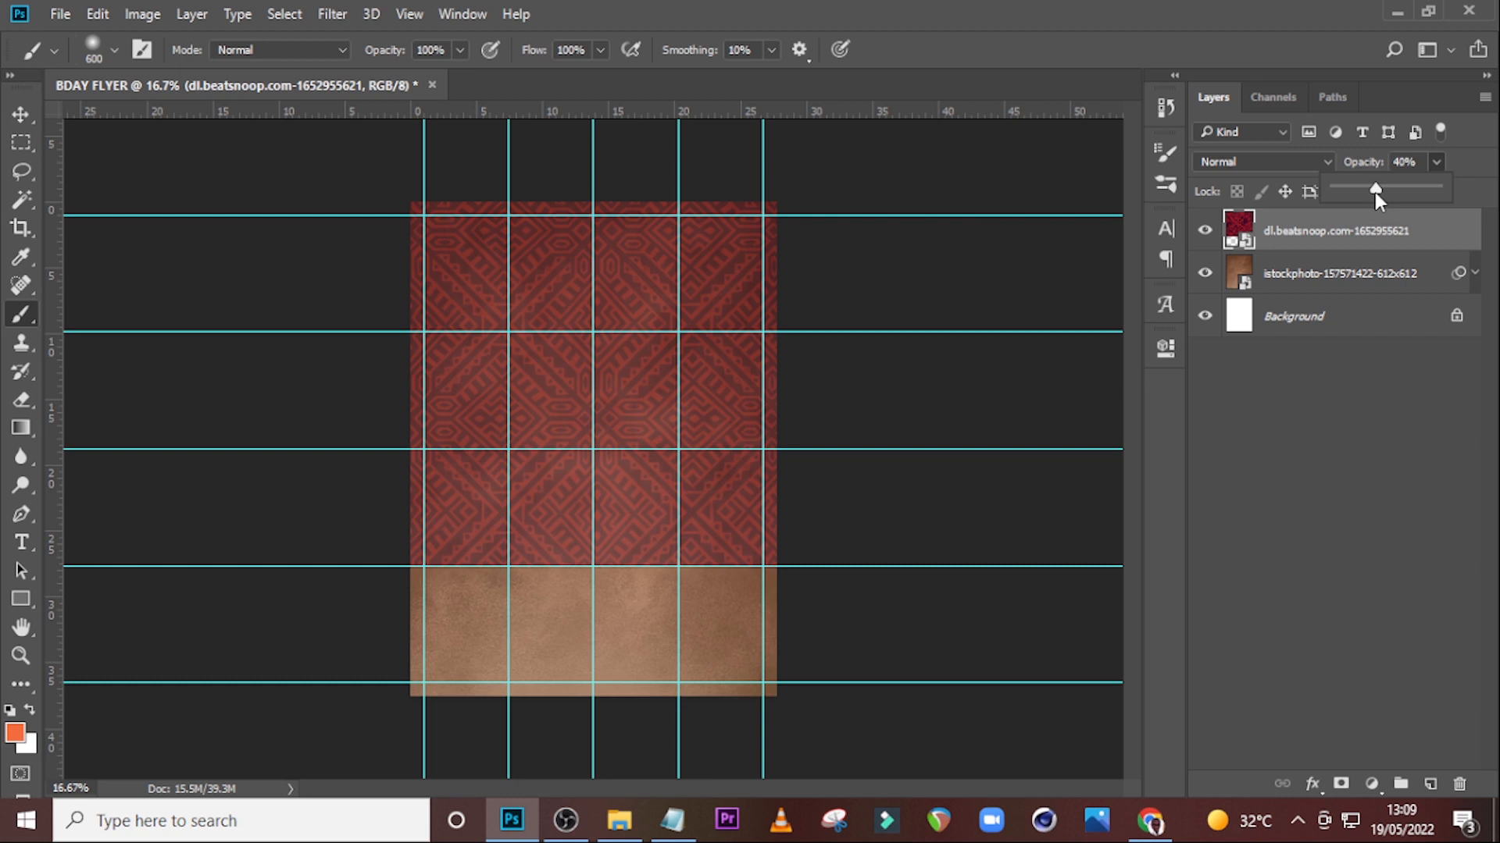
left_click(1340, 783)
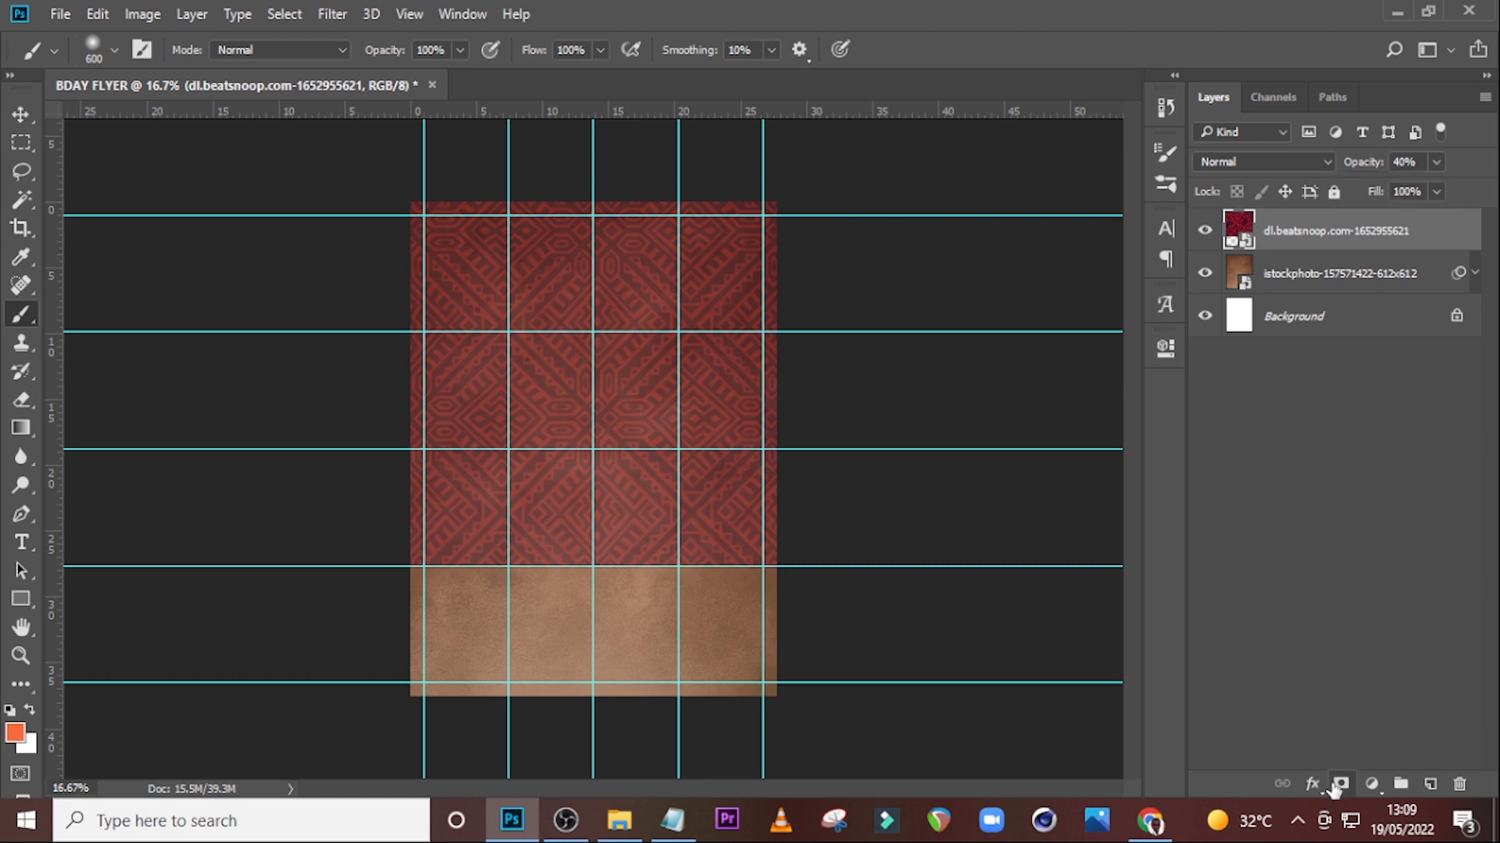
Paint out the lower part of the pattern on its layer mask with a large soft black brush.
key("]")
key("]")
key("]")
key("]")
key("]")
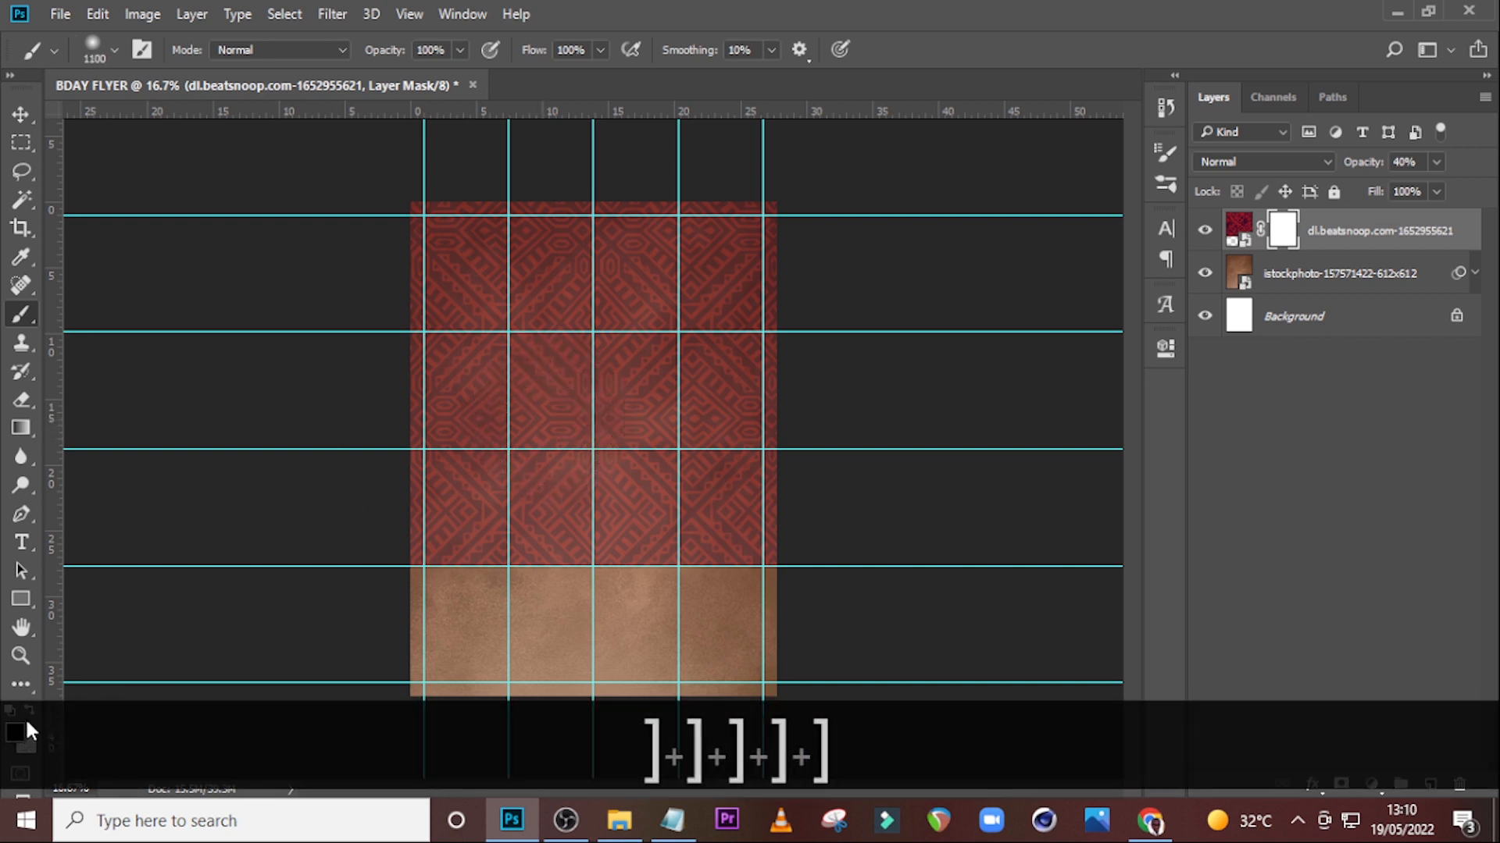
left_click(106, 47)
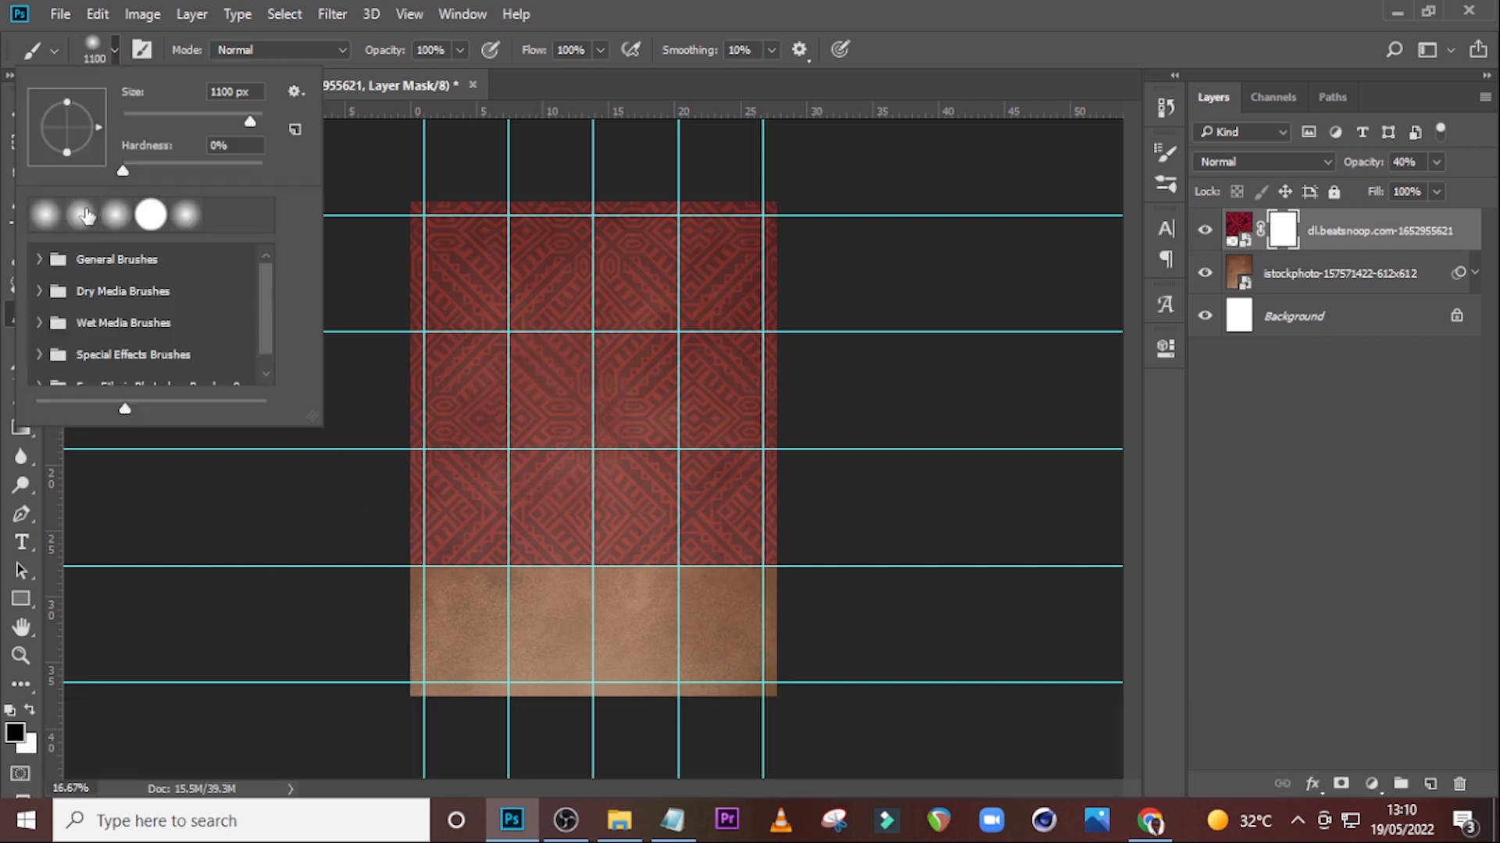
left_click(844, 10)
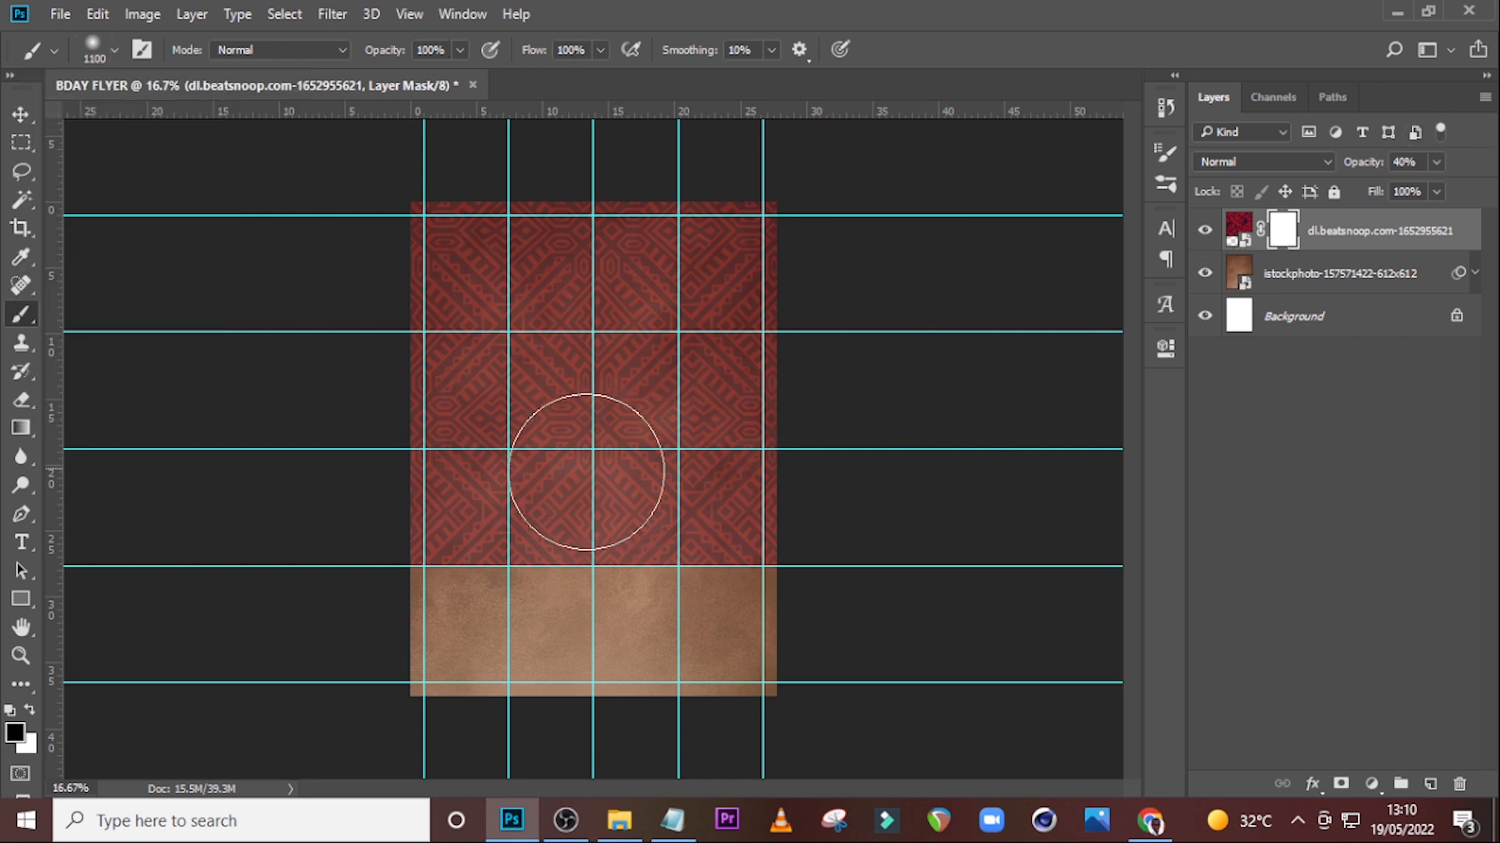
left_click_drag(583, 502, 593, 441)
key("bracketright")
key("bracketright")
key("bracketright")
key("bracketright")
key("bracketright")
key("bracketright")
key("bracketright")
mouse_move(571, 505)
left_mouse_down()
mouse_move(531, 466)
mouse_move(539, 437)
left_mouse_up()
mouse_move(602, 495)
left_mouse_down()
mouse_move(667, 628)
mouse_move(709, 647)
mouse_move(687, 620)
left_mouse_up()
key("bracketleft")
key("bracketleft")
key("bracketleft")
key("bracketleft")
key("bracketleft")
key("bracketleft")
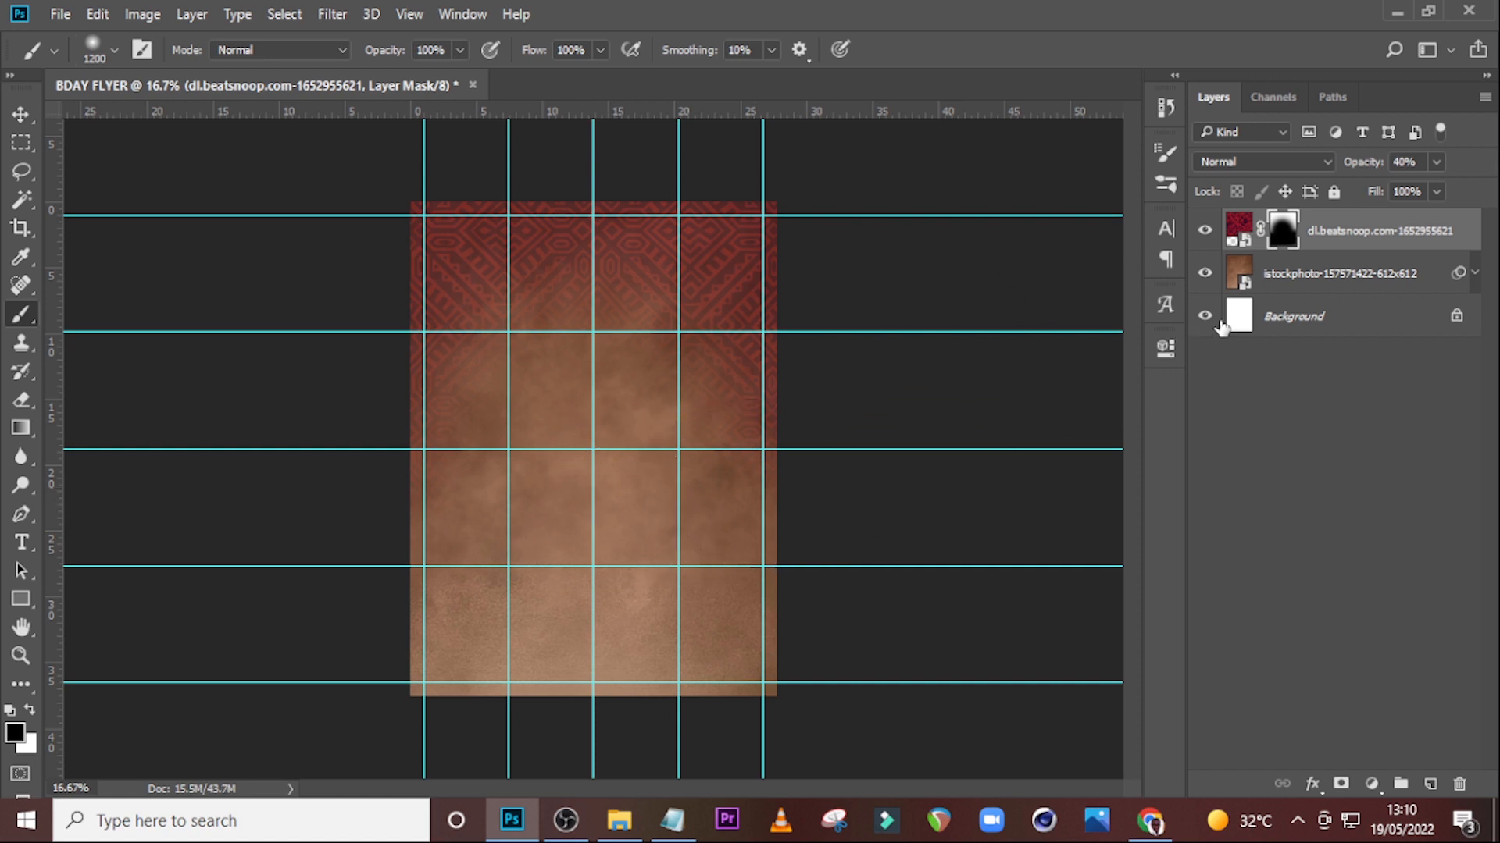
Set the pattern layer's blend mode to Soft Light and its opacity to 55%.
left_click(1333, 237)
left_click(1271, 164)
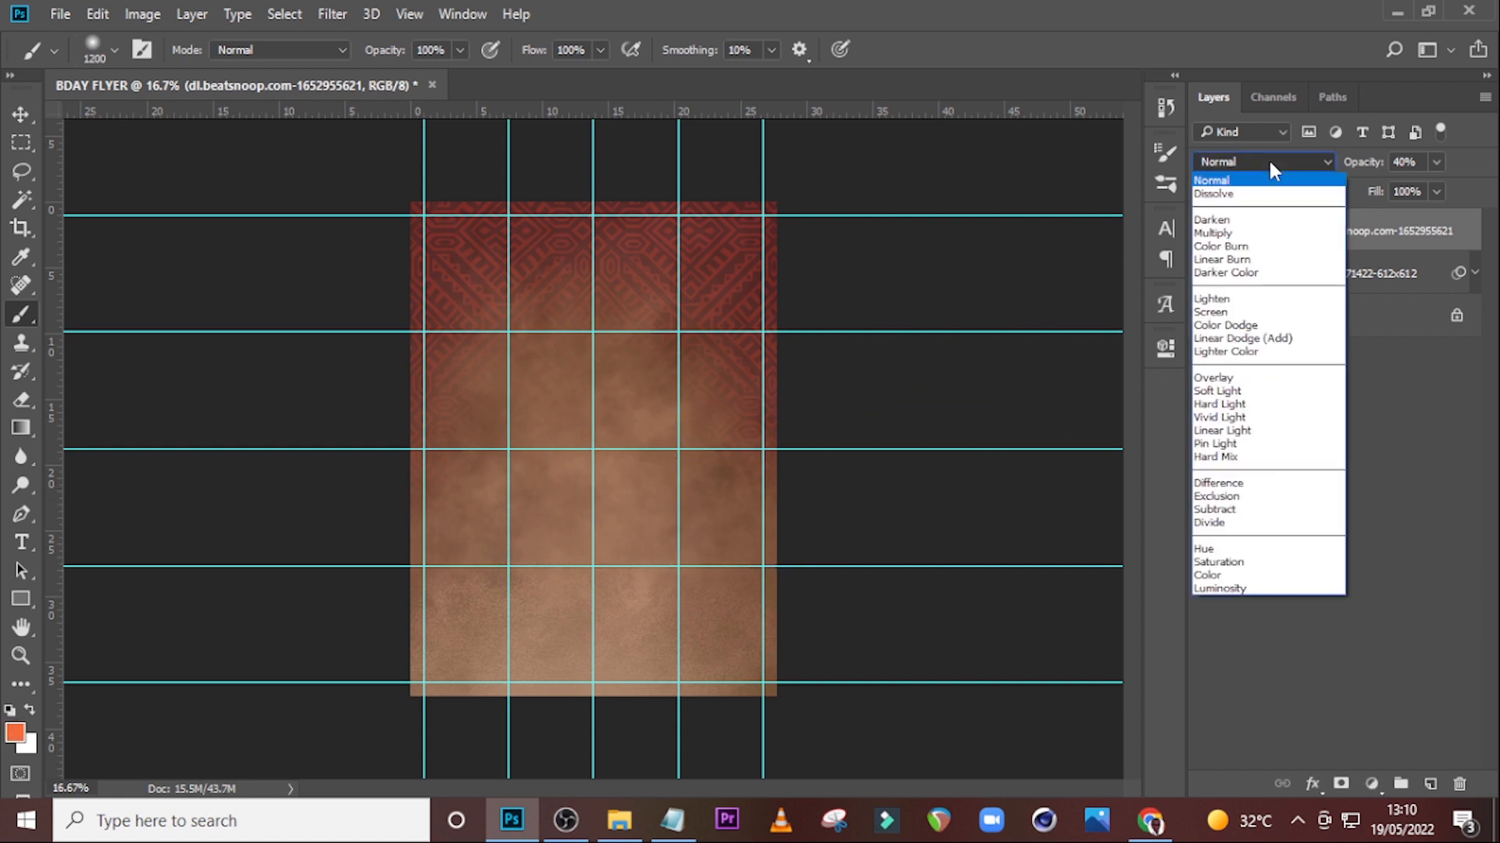
left_click(1203, 389)
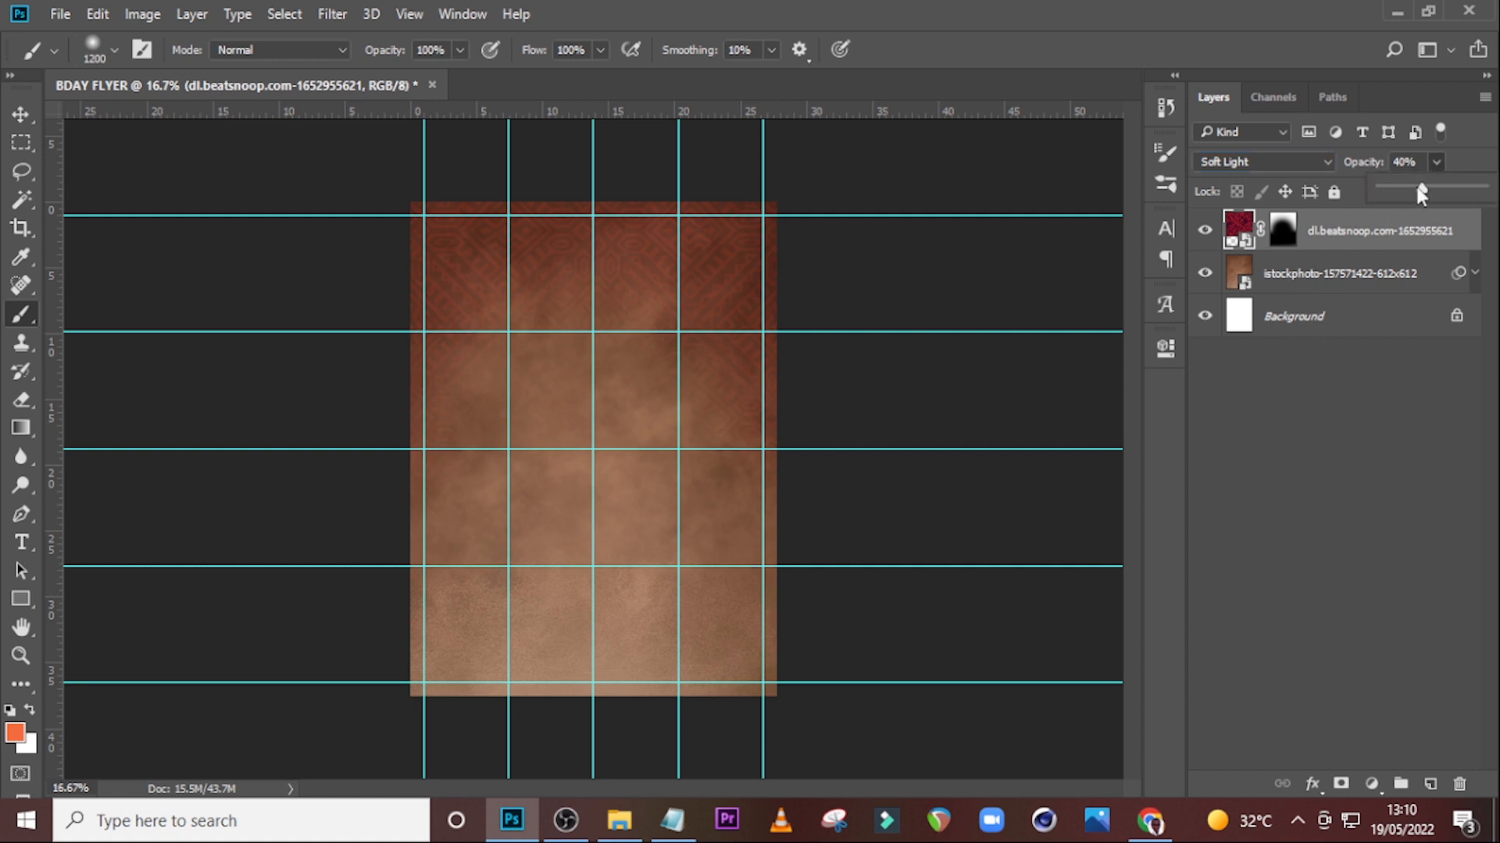
left_click_drag(1429, 187, 1437, 187)
left_click(1343, 232)
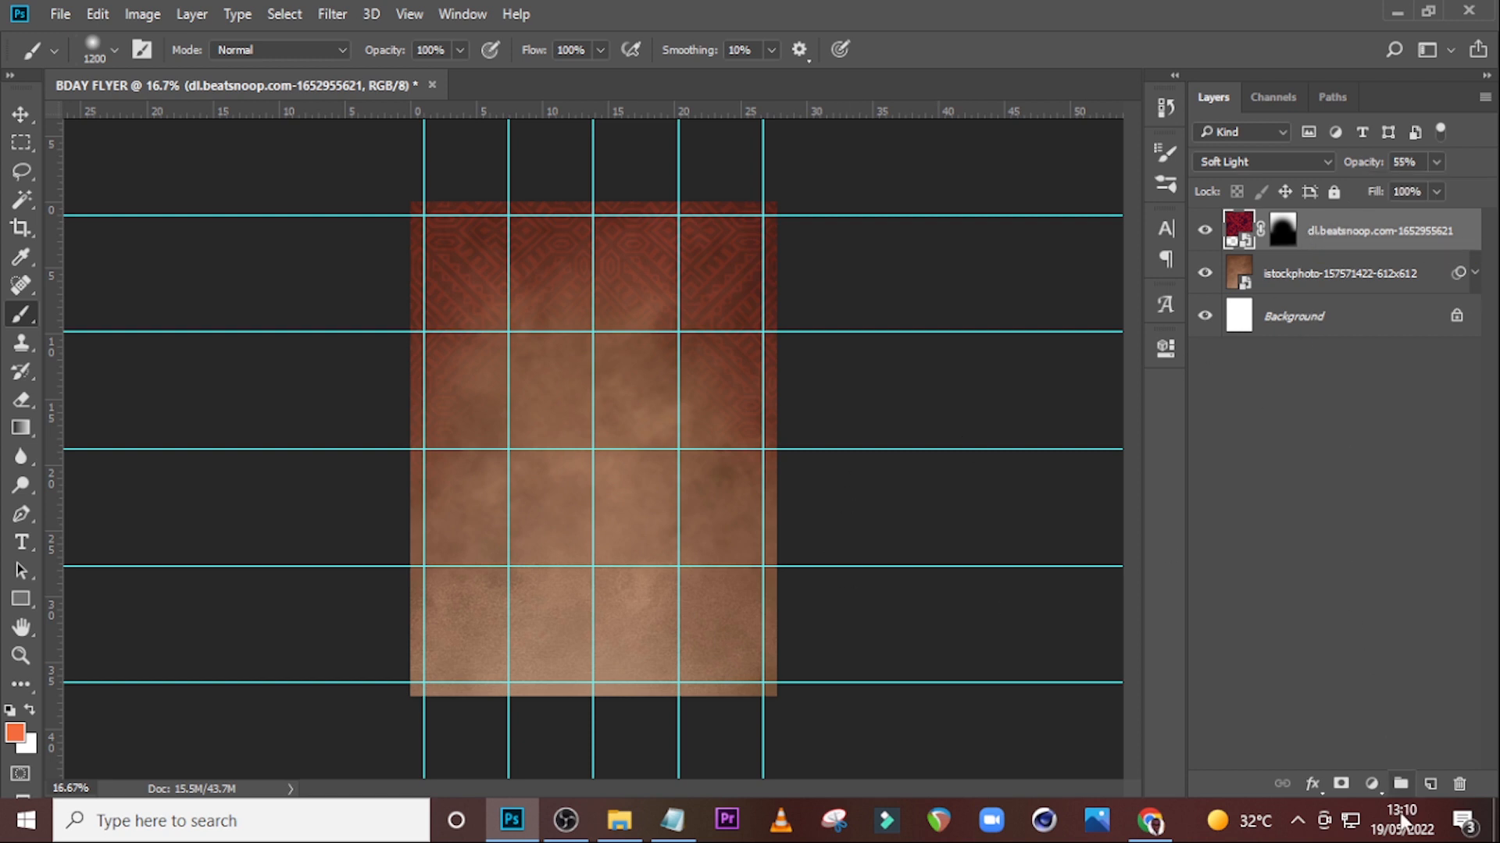
Add a Curves adjustment layer and bend the RGB curve into an S-shape for more contrast.
left_click(1377, 790)
left_click(1286, 434)
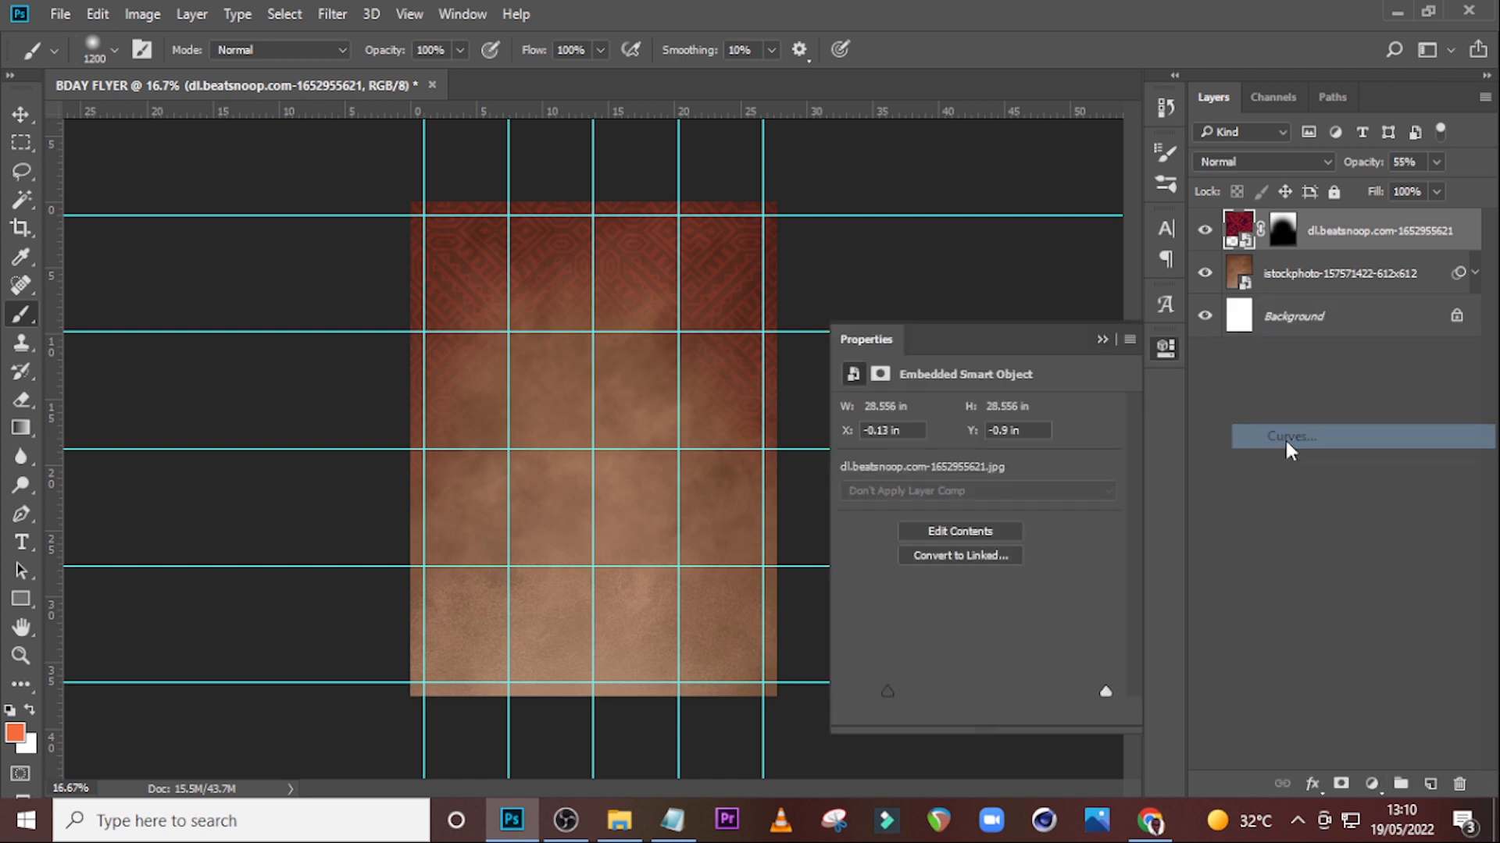
left_click(983, 580)
left_click_drag(943, 617, 952, 625)
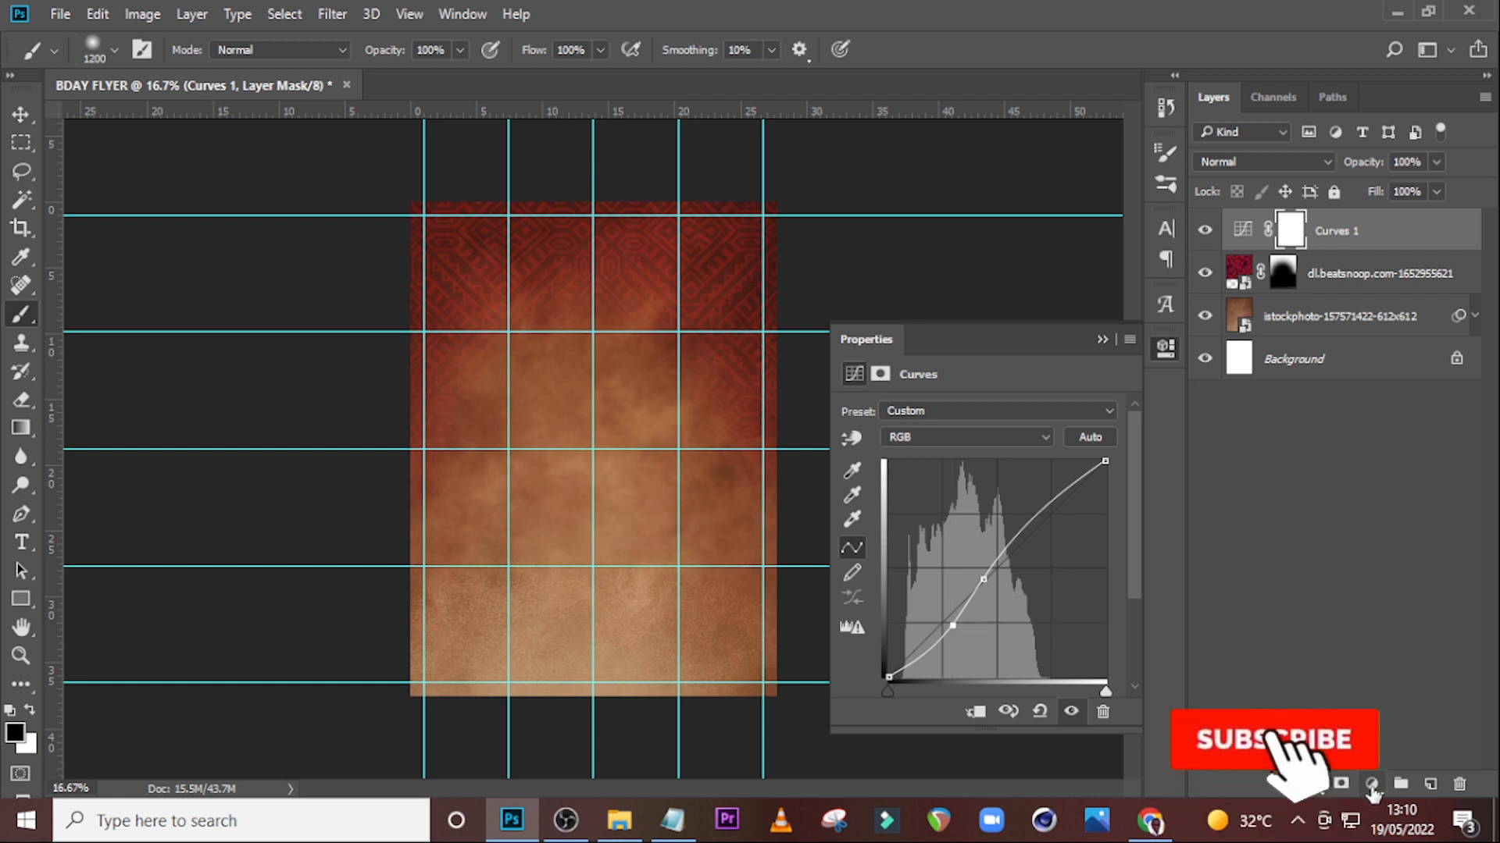
Add a Hue/Saturation adjustment layer with Hue -19, Saturation 10 and Lightness -57.
left_click(1372, 785)
left_click(1320, 522)
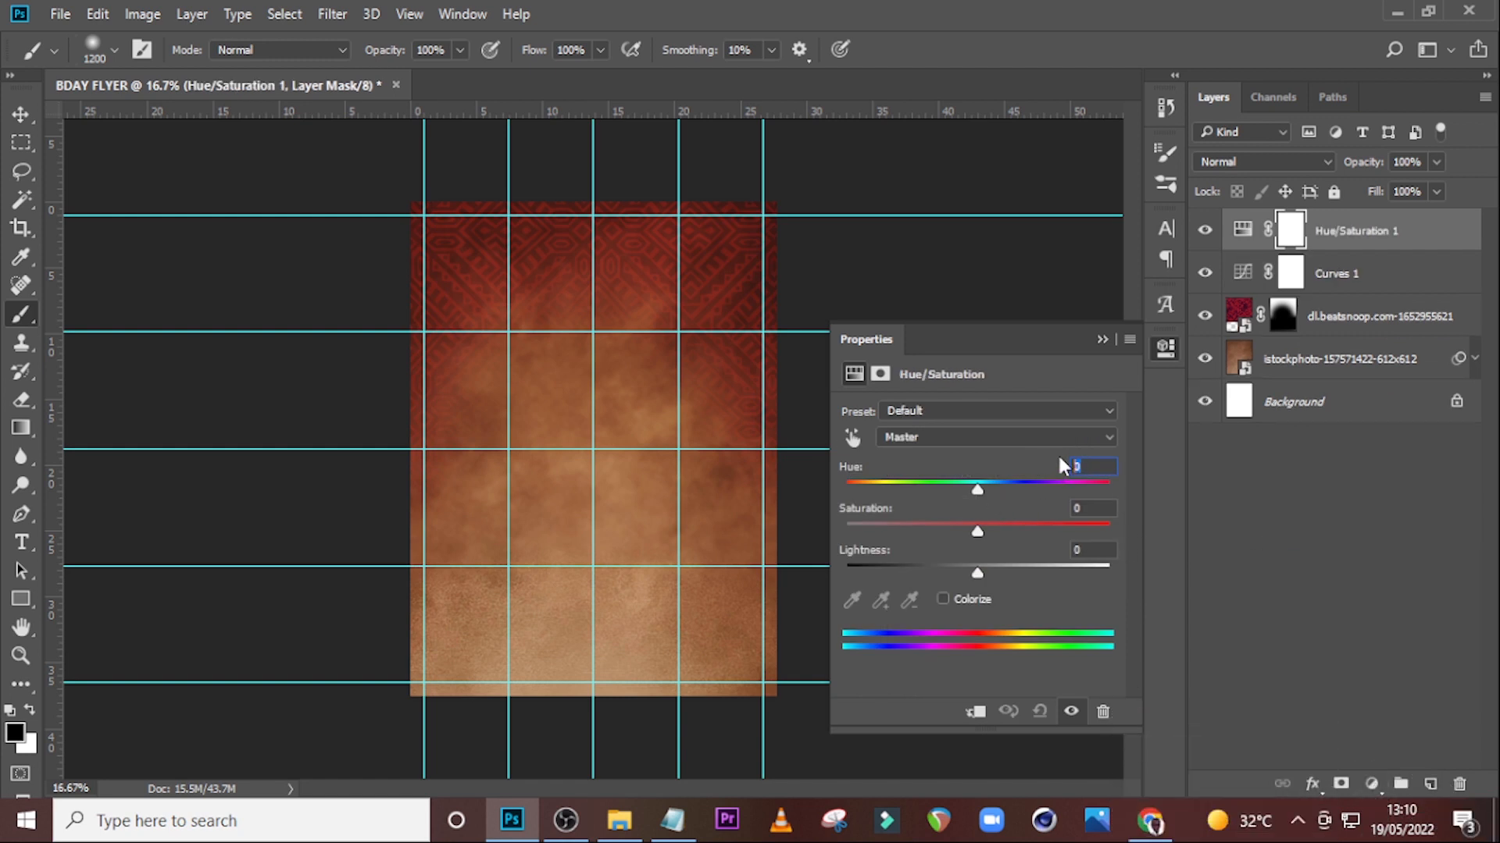
type("-19")
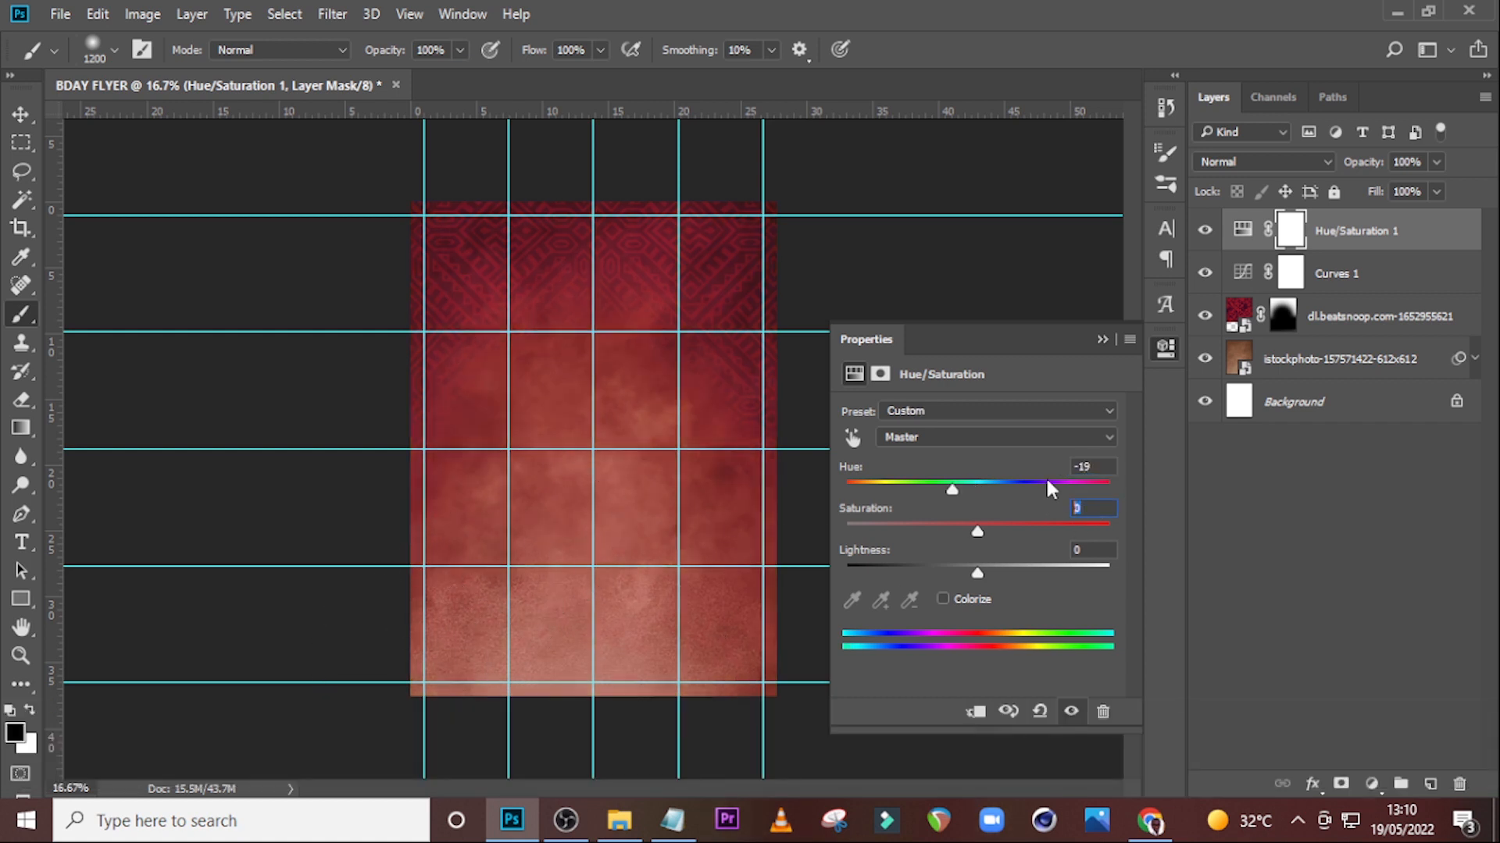
type("10")
type("57")
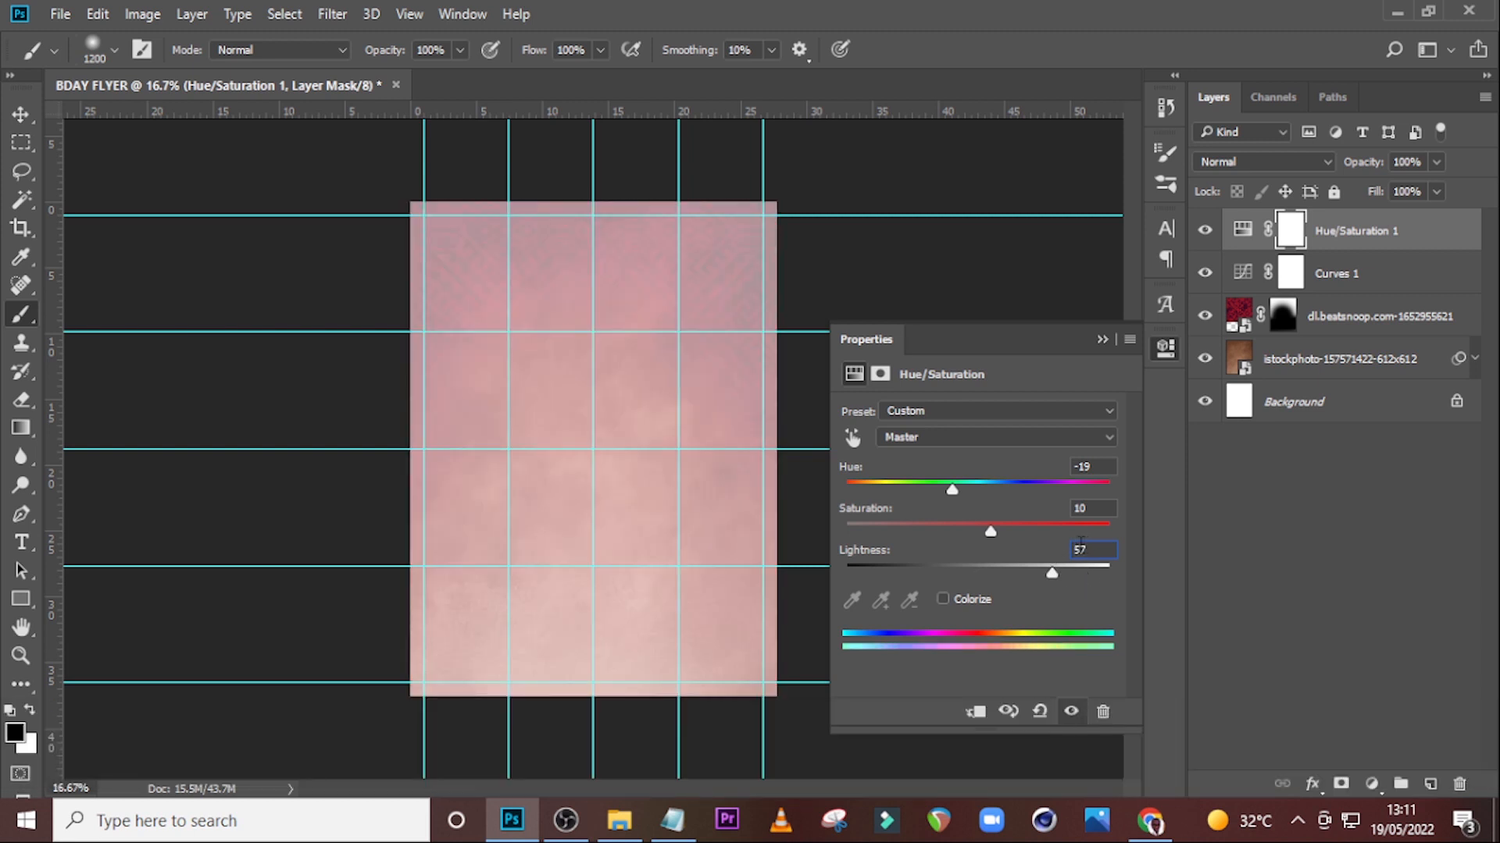
type("-57")
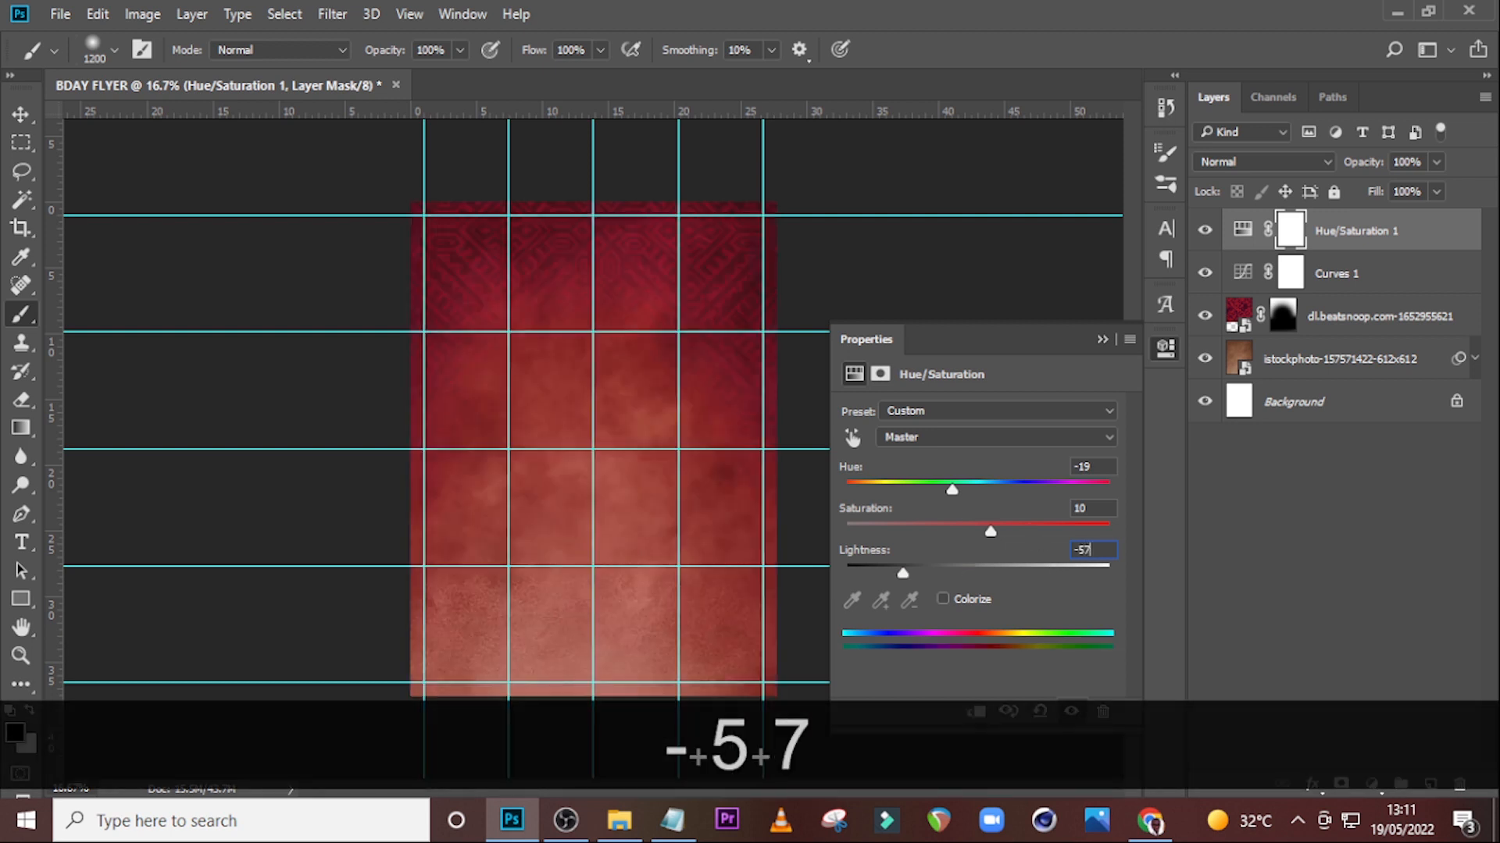
left_click(1101, 341)
Group the adjustment, pattern and texture layers into a group named BG.
left_click(1344, 235)
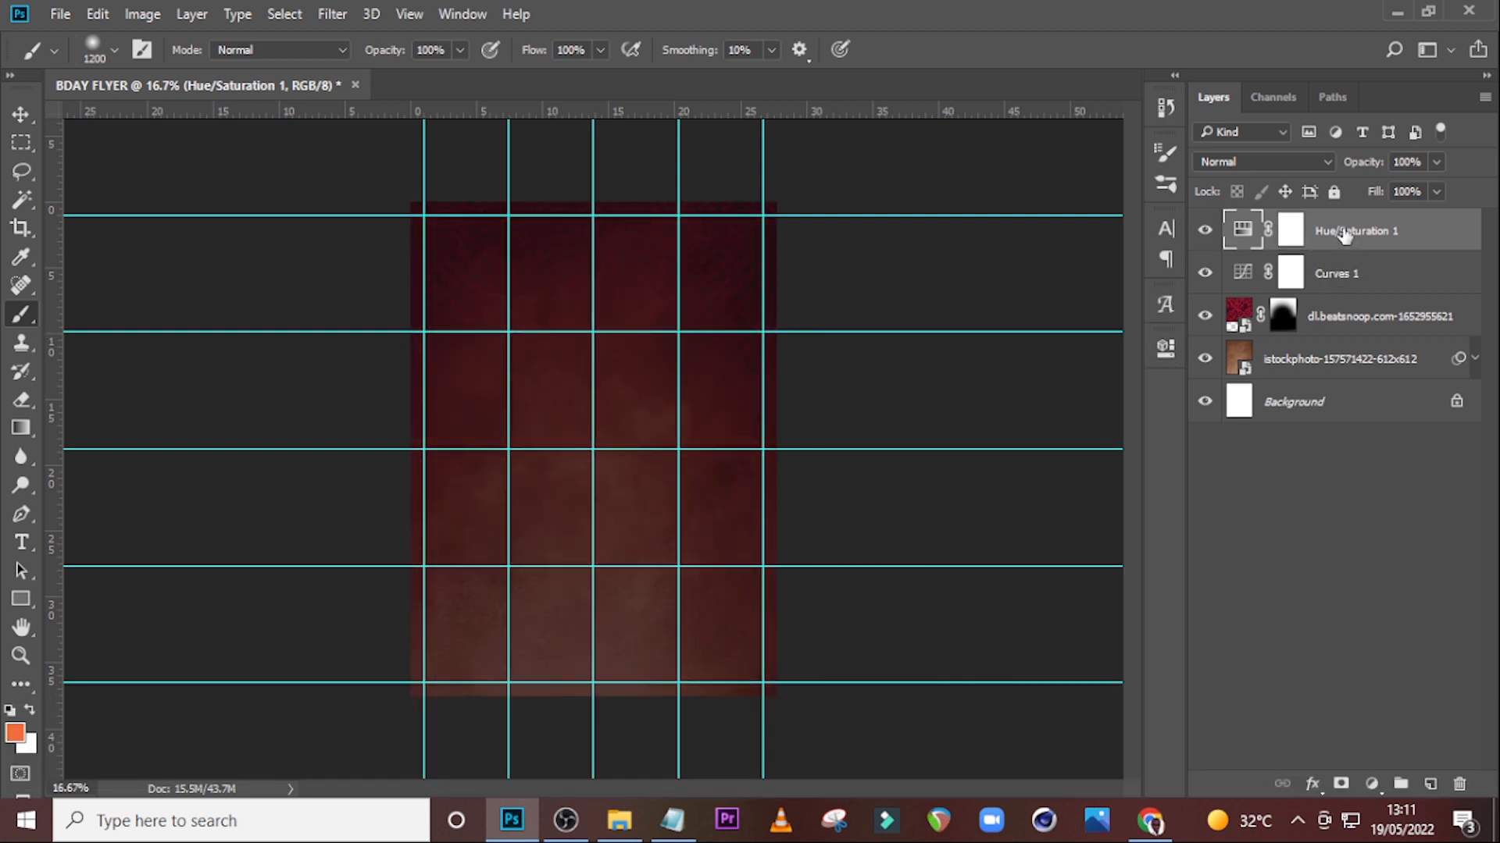
left_click(1336, 283, "ctrl")
left_click(1331, 319, "ctrl")
left_click(1326, 361, "ctrl")
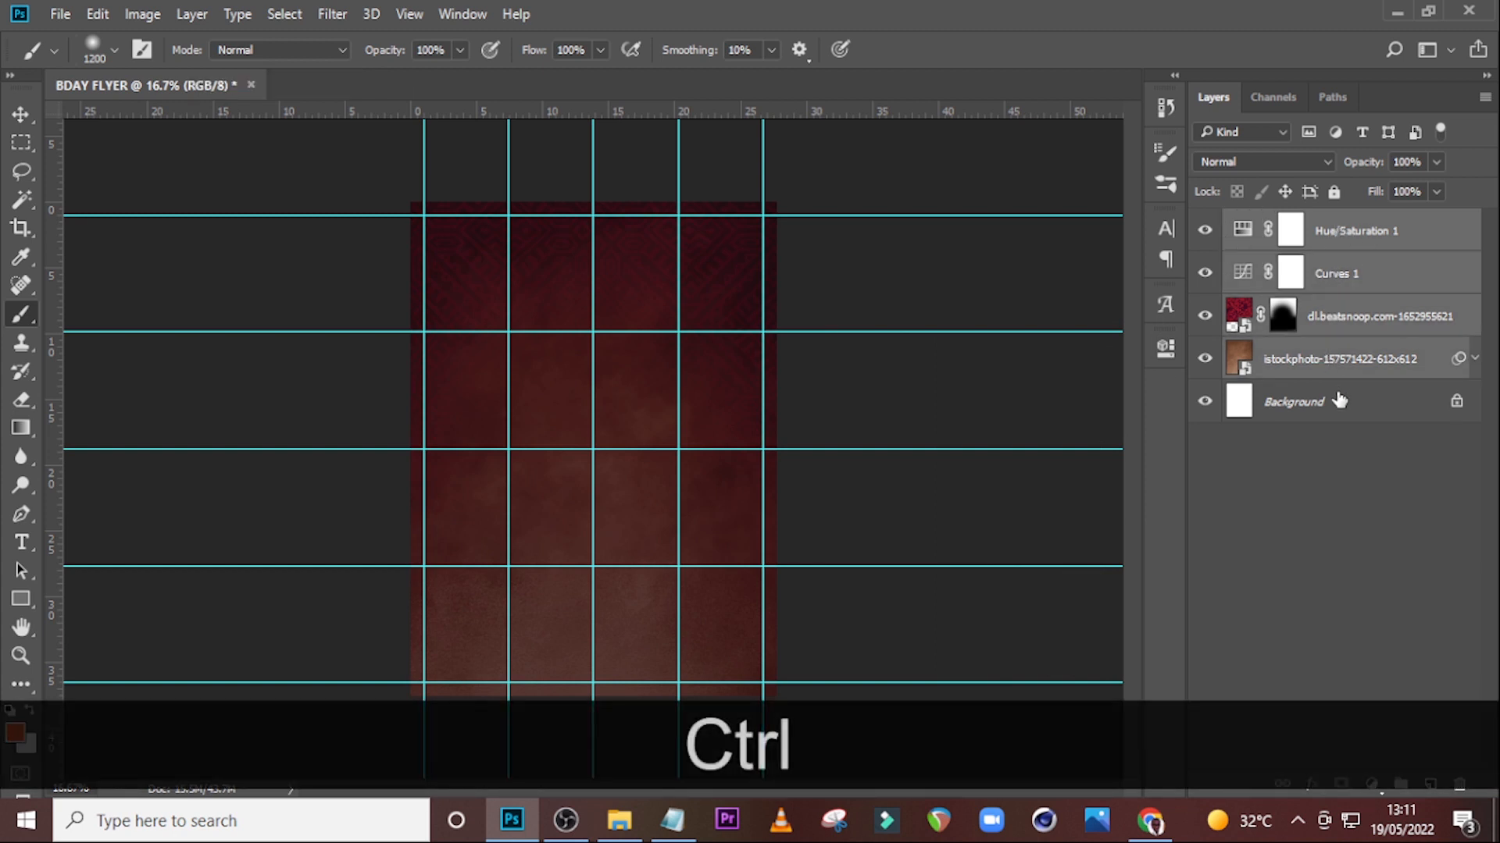
key("ctrl+g")
double_click(1287, 223)
key("Caps_Lock")
type("BG")
key("Return")
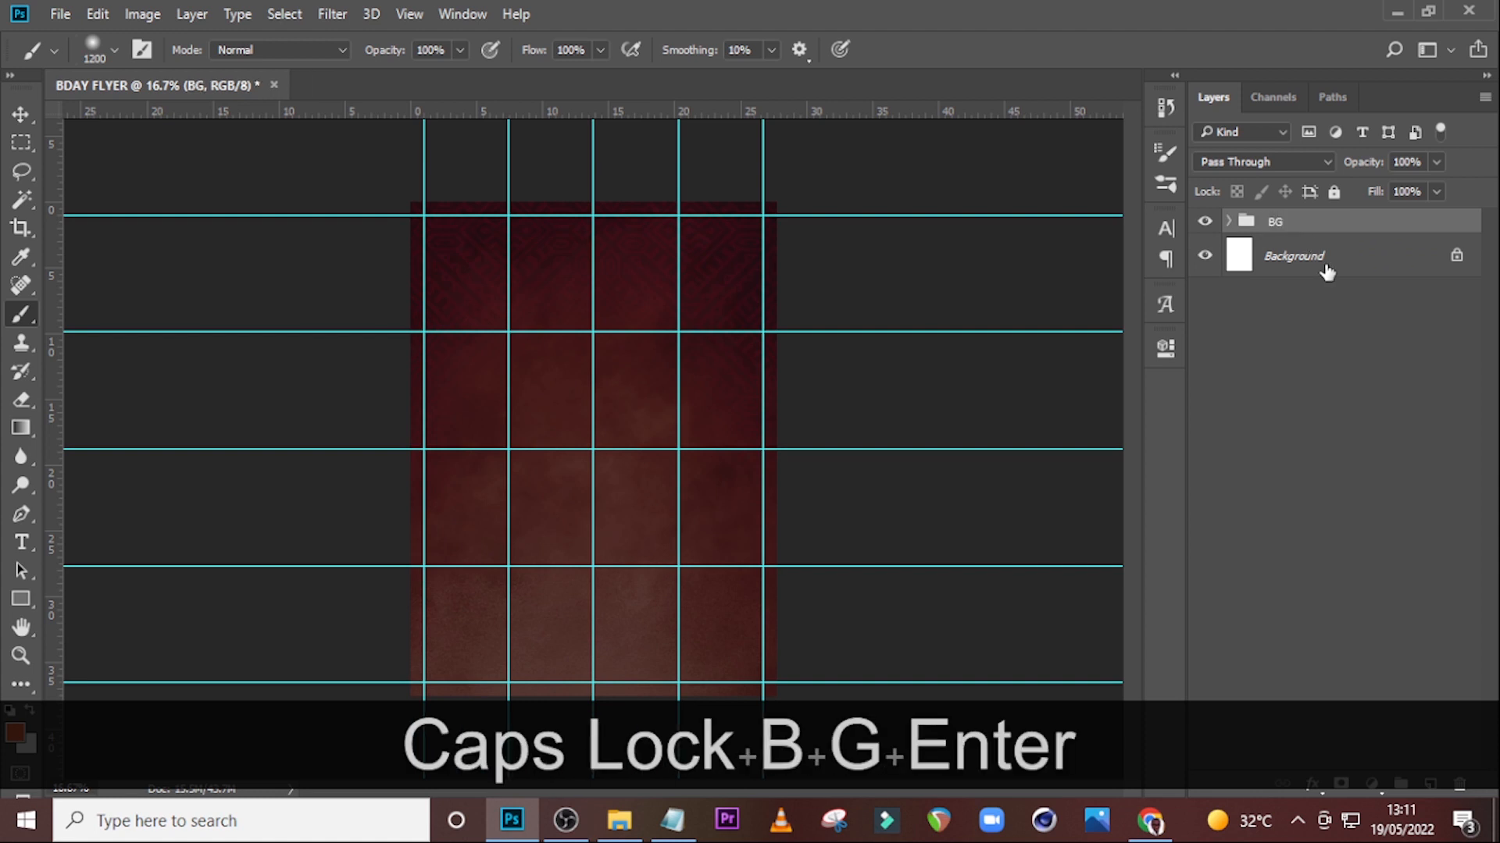
left_click(1229, 222)
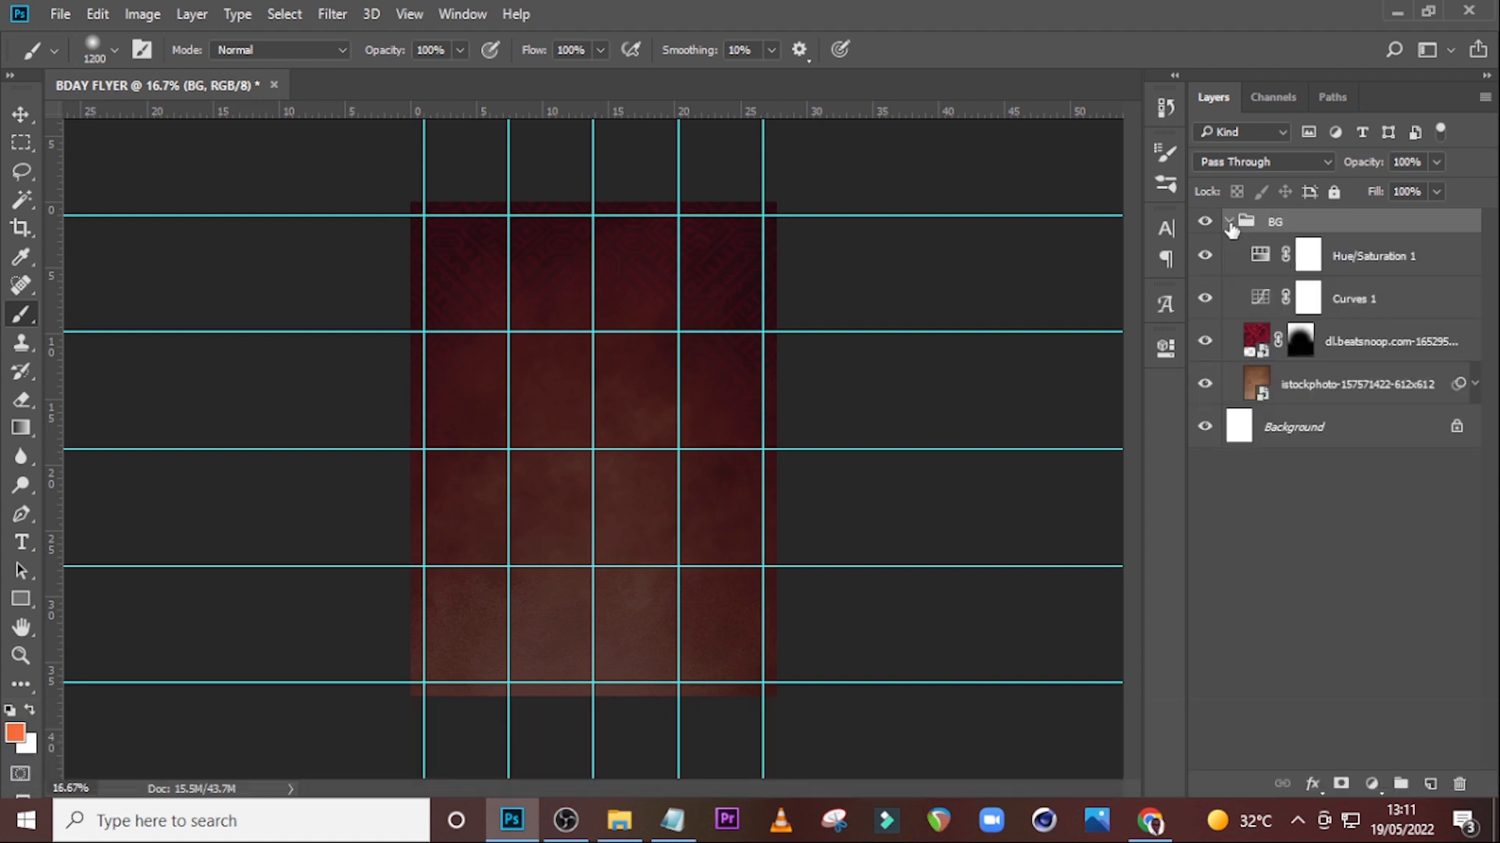
Place the red balloon PNG from the folder, scaling it down to about 12% at the top of the flyer.
left_click(624, 832)
left_click_drag(822, 266, 546, 441)
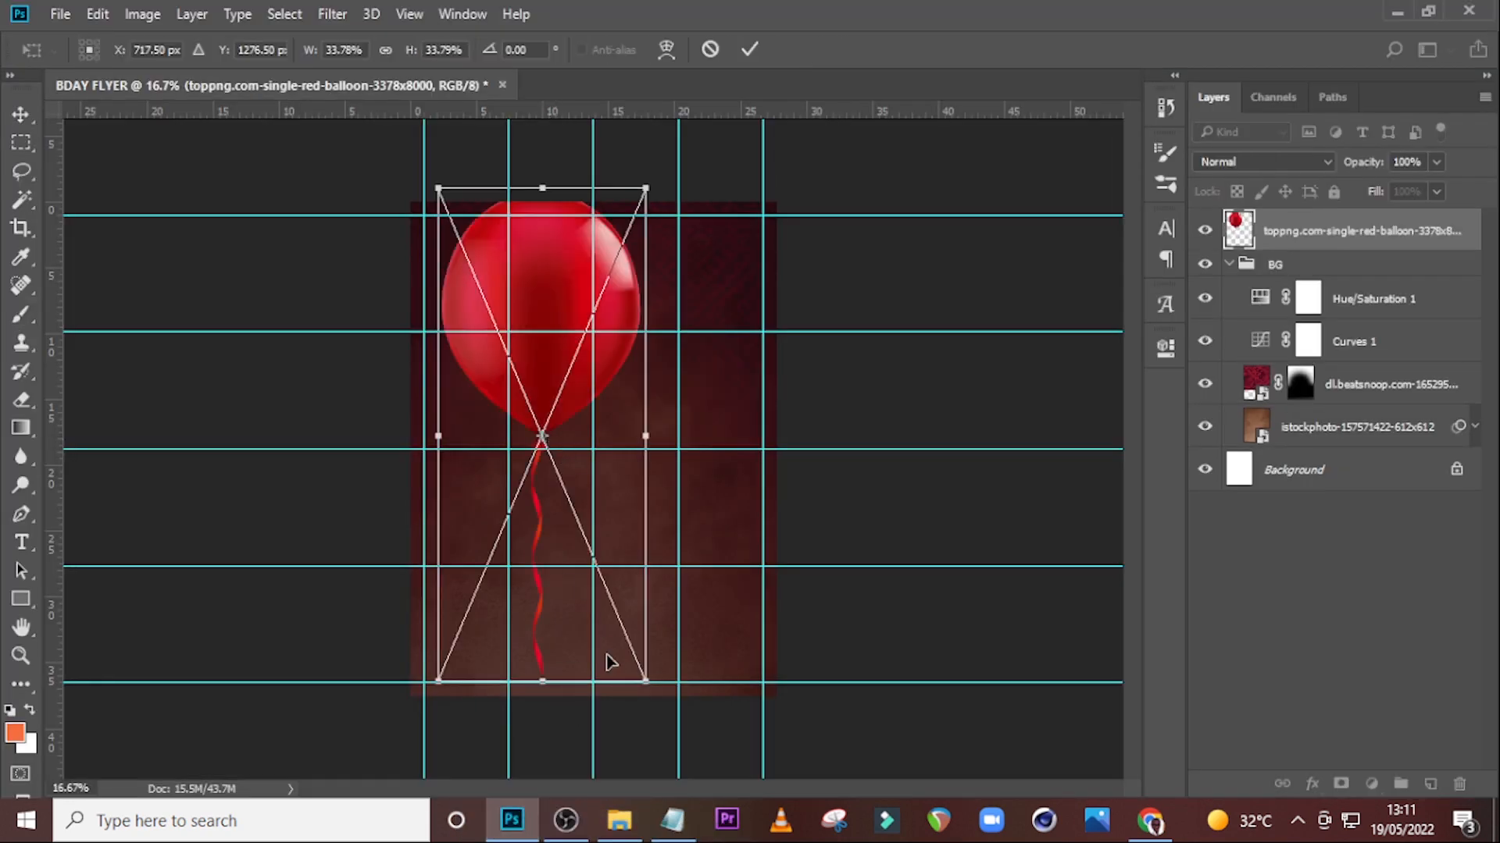
left_click_drag(648, 681, 545, 344)
left_click_drag(502, 274, 547, 266)
key("Return")
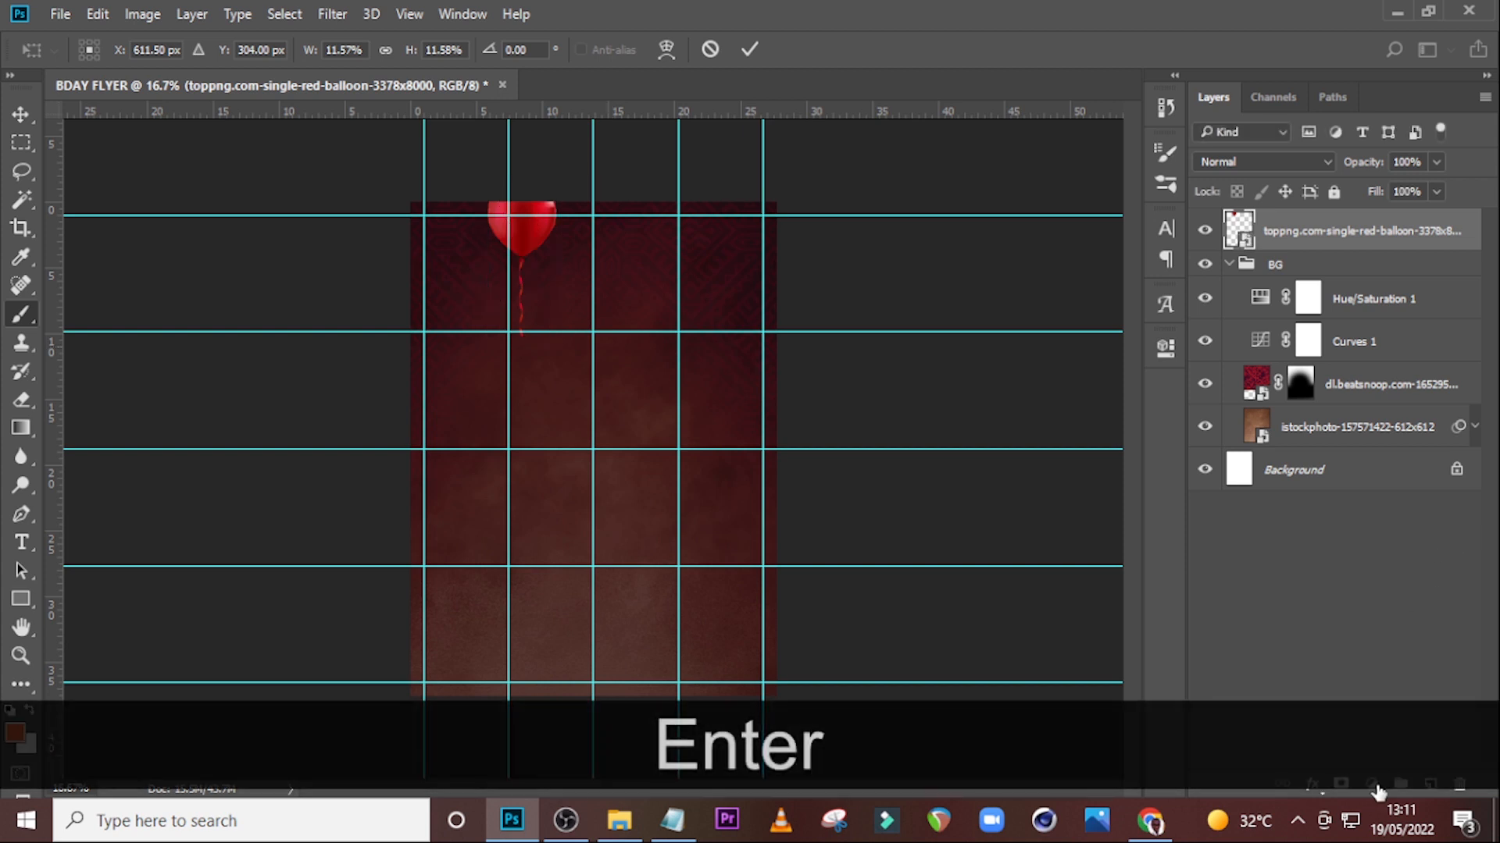
Add a Levels adjustment clipped to the balloon and set the white output level to 170.
left_click(1372, 785)
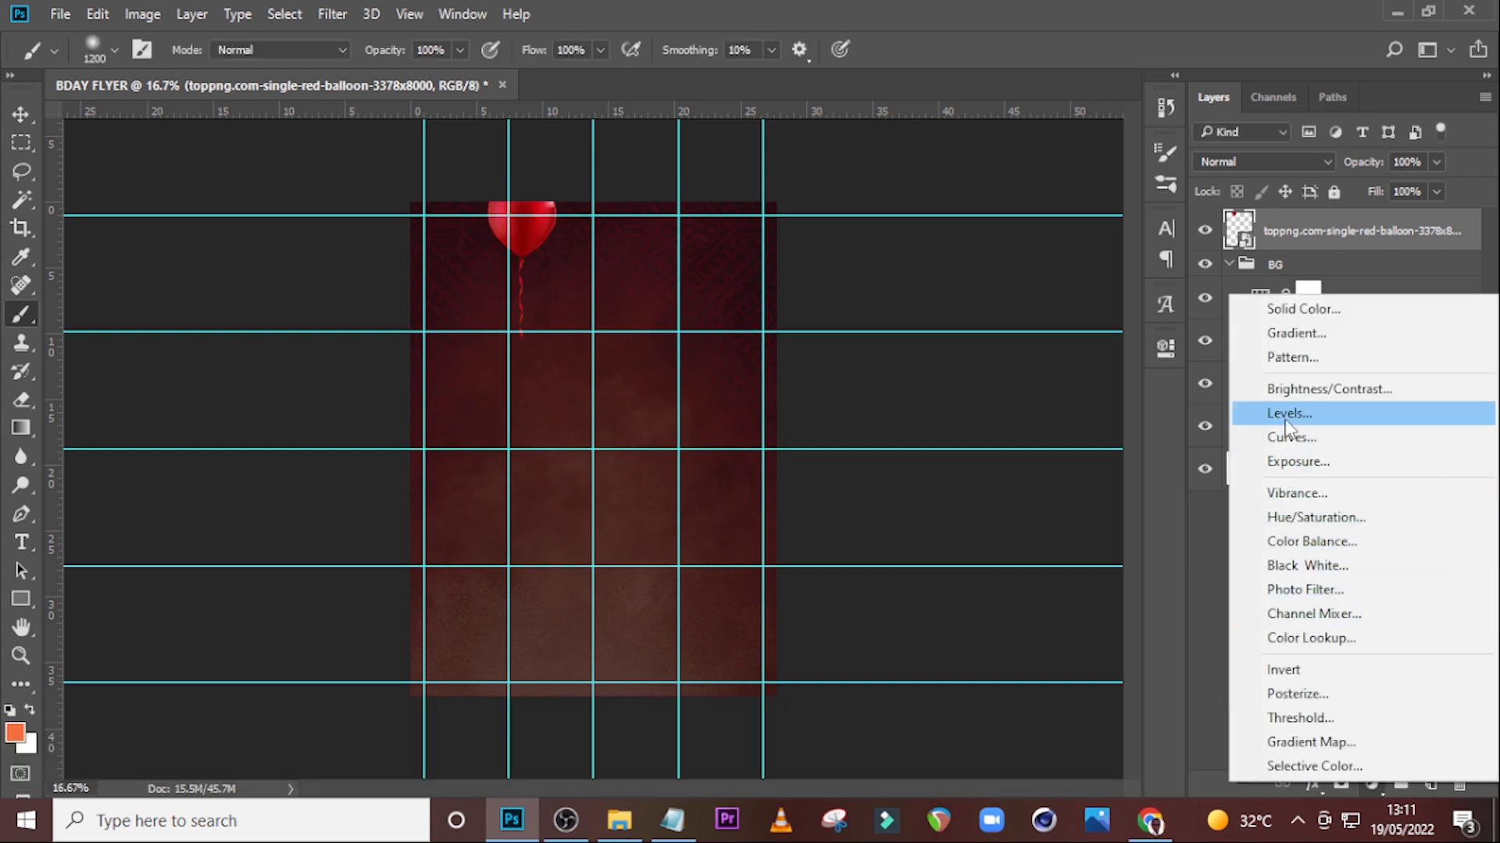
left_click(1288, 413)
left_click(975, 712)
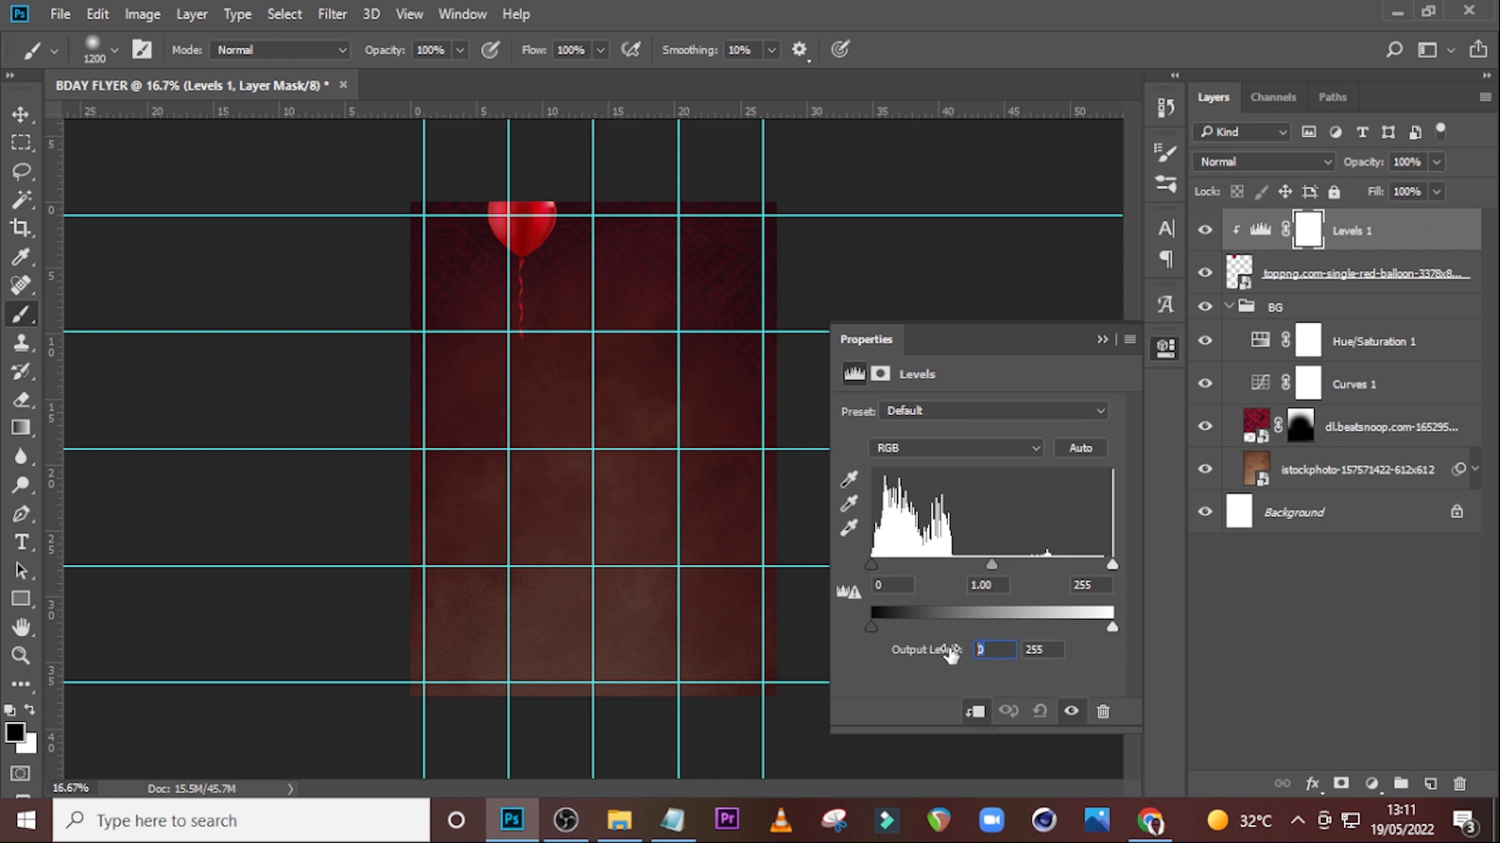
key("Tab")
type("170")
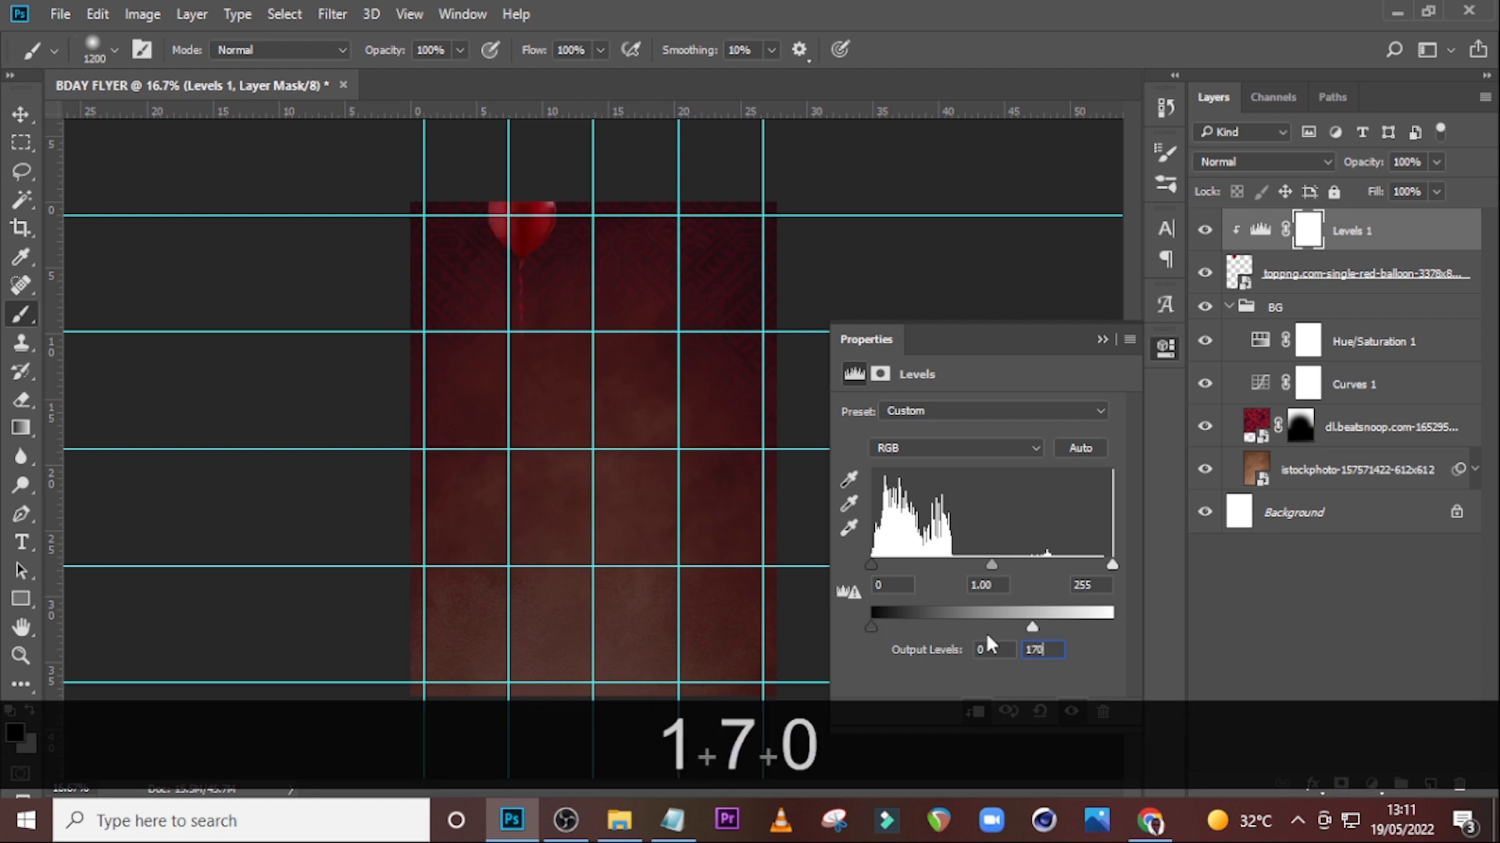
key("Return")
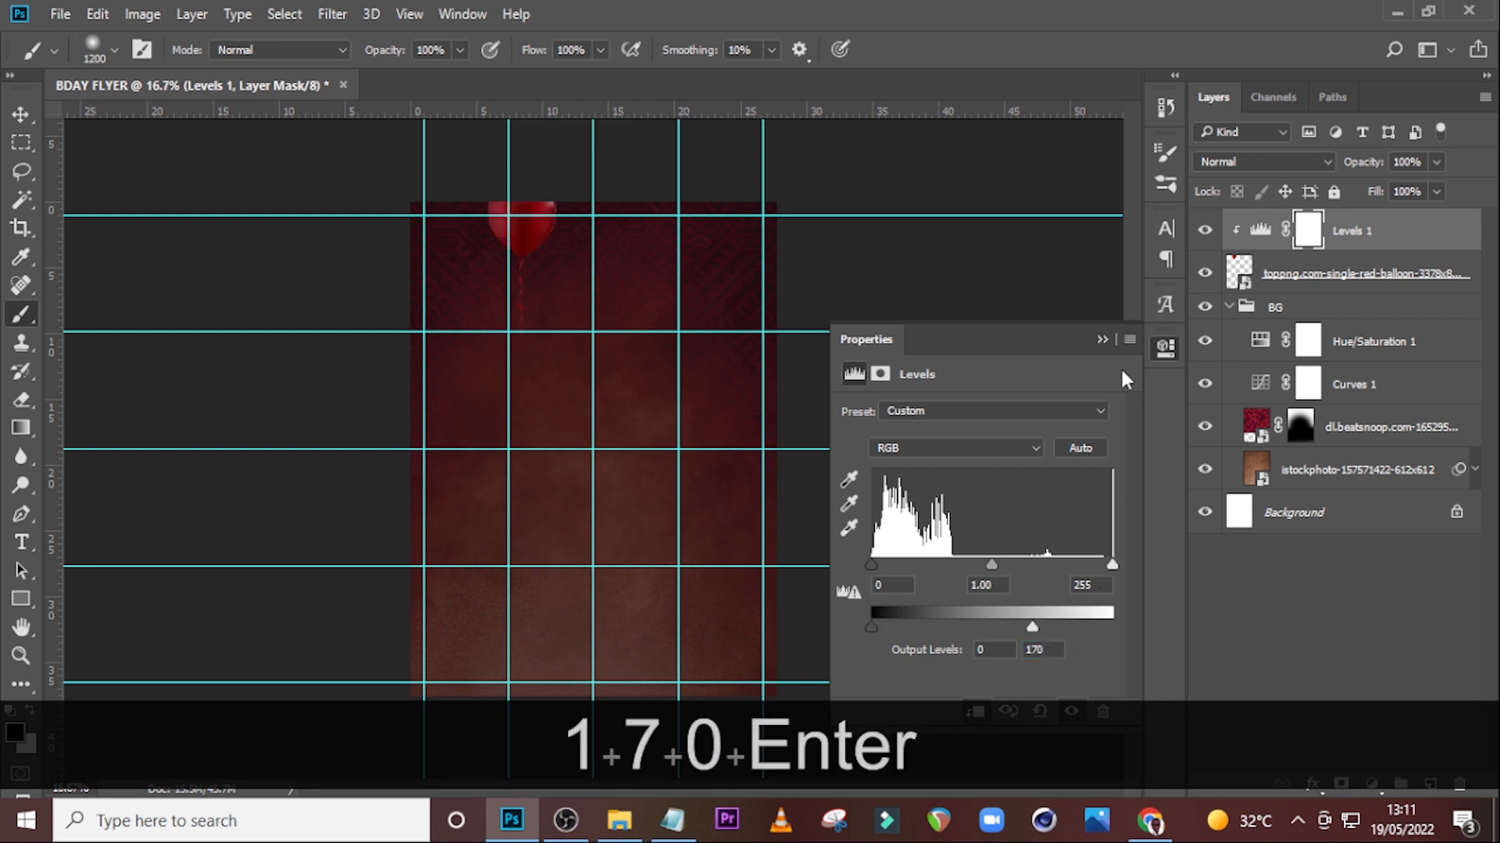
left_click(1103, 341)
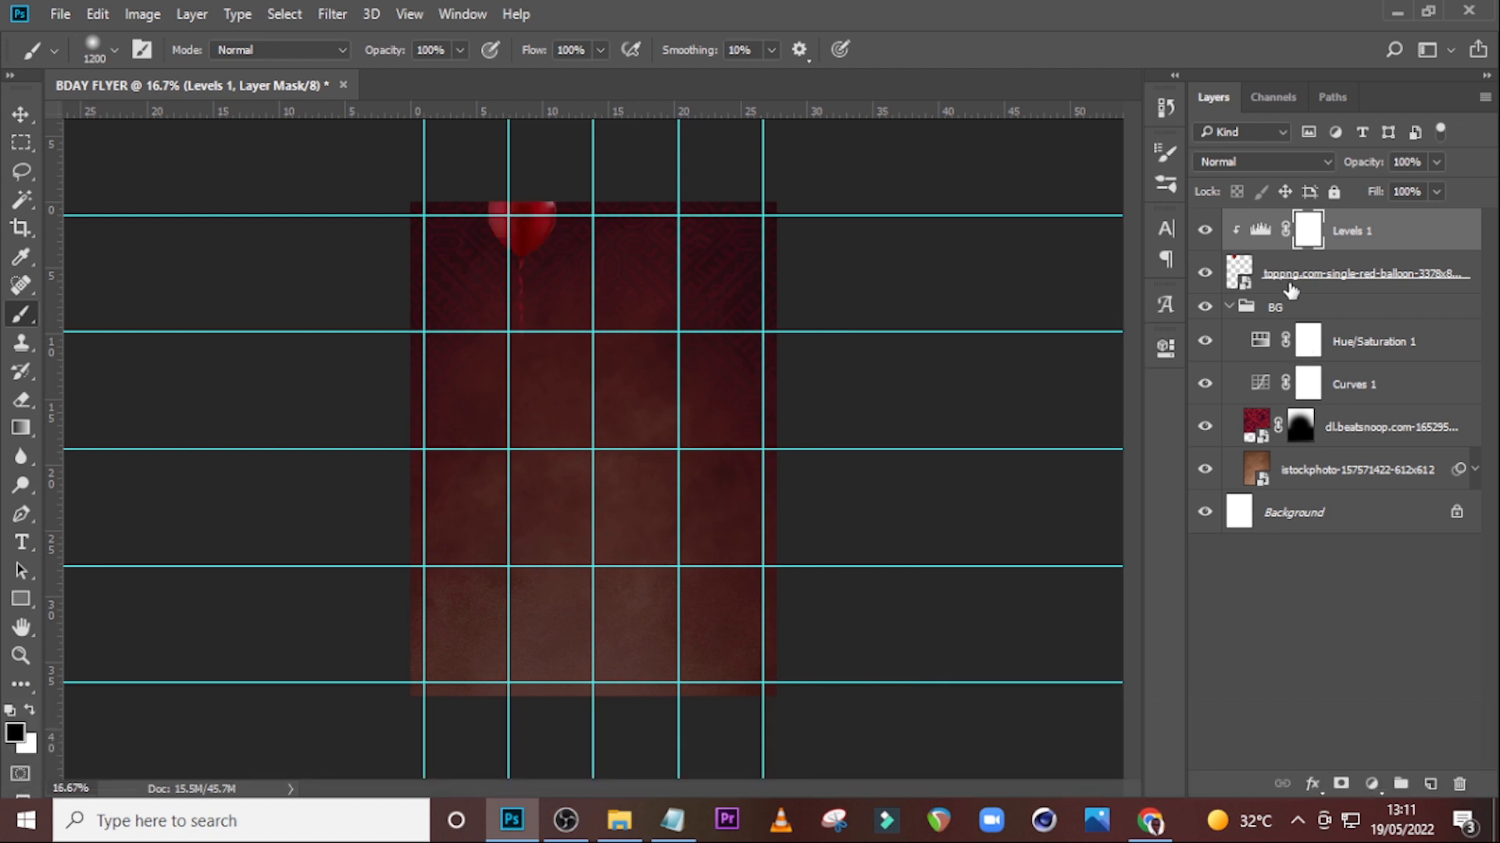
Move the balloon layer with its Levels adjustment into the BG group.
left_click(1291, 291, "ctrl")
left_click_drag(1291, 290, 1294, 334)
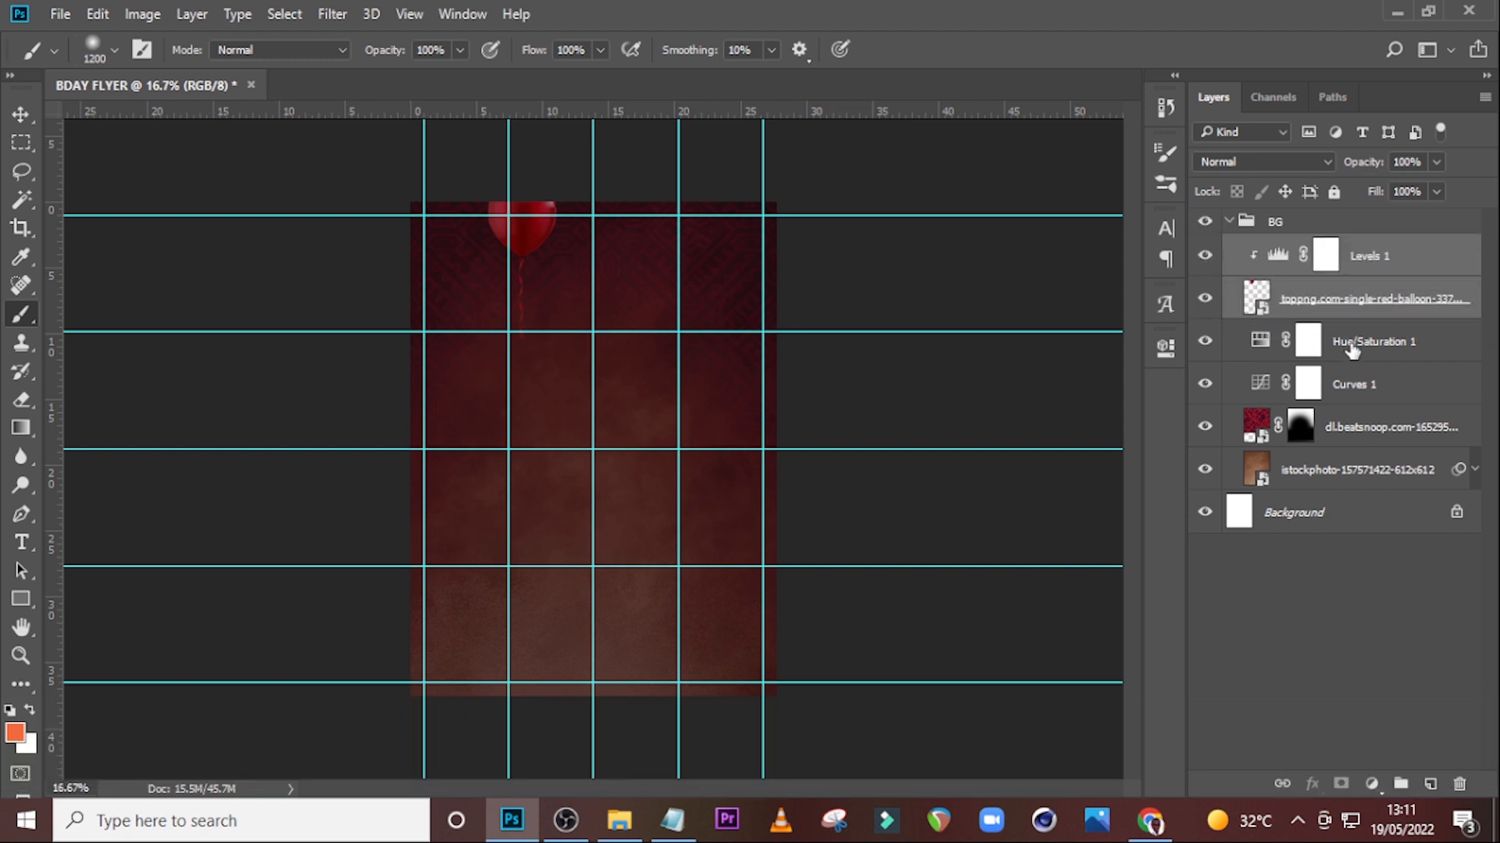
Add a new layer above the Hue/Saturation layer and set the foreground color to #f56c3b.
left_click(1351, 350)
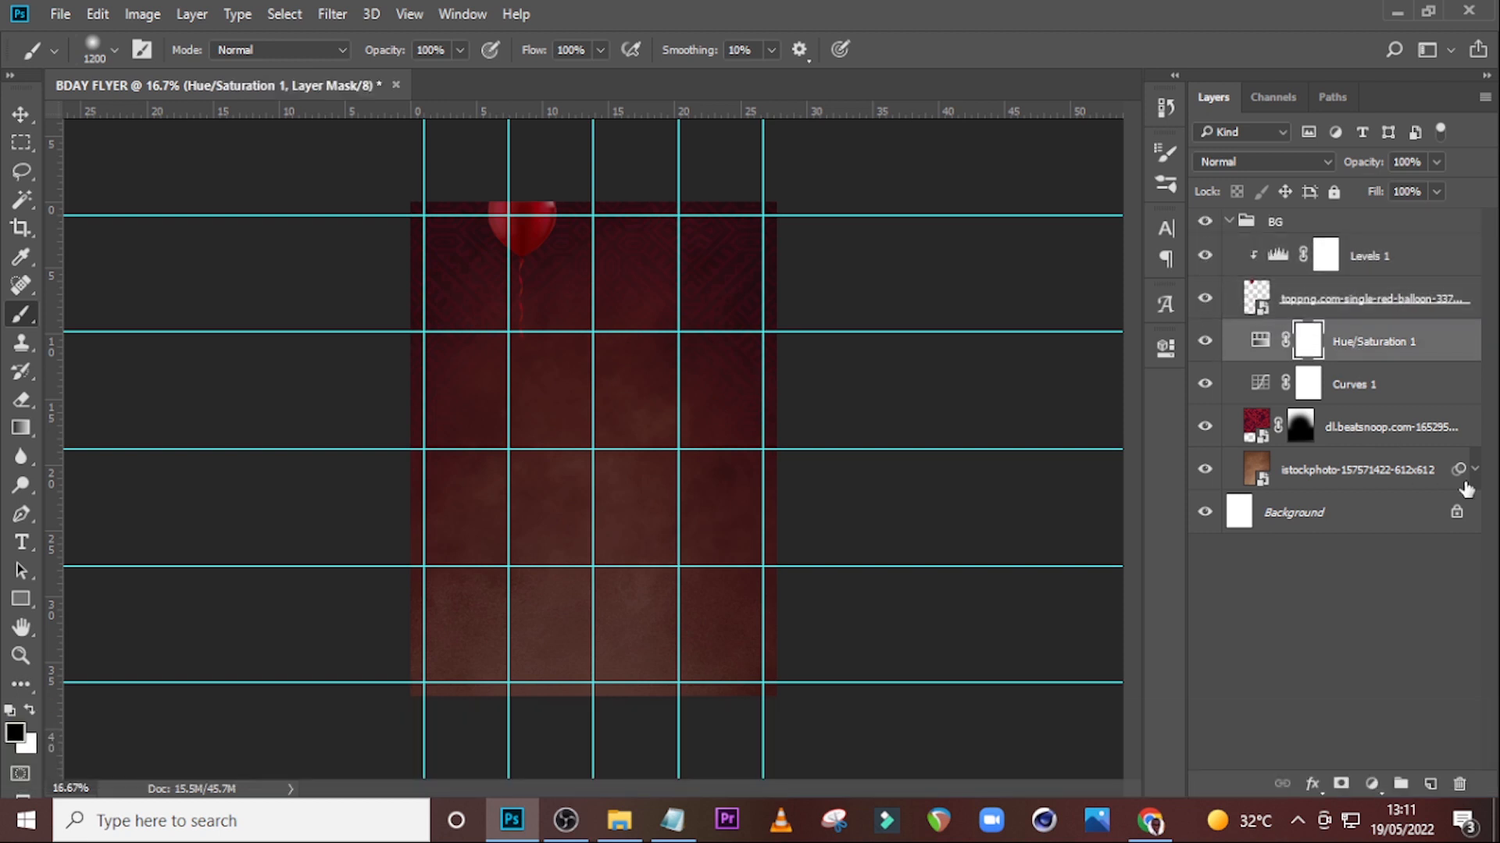
left_click(1429, 785)
key("b")
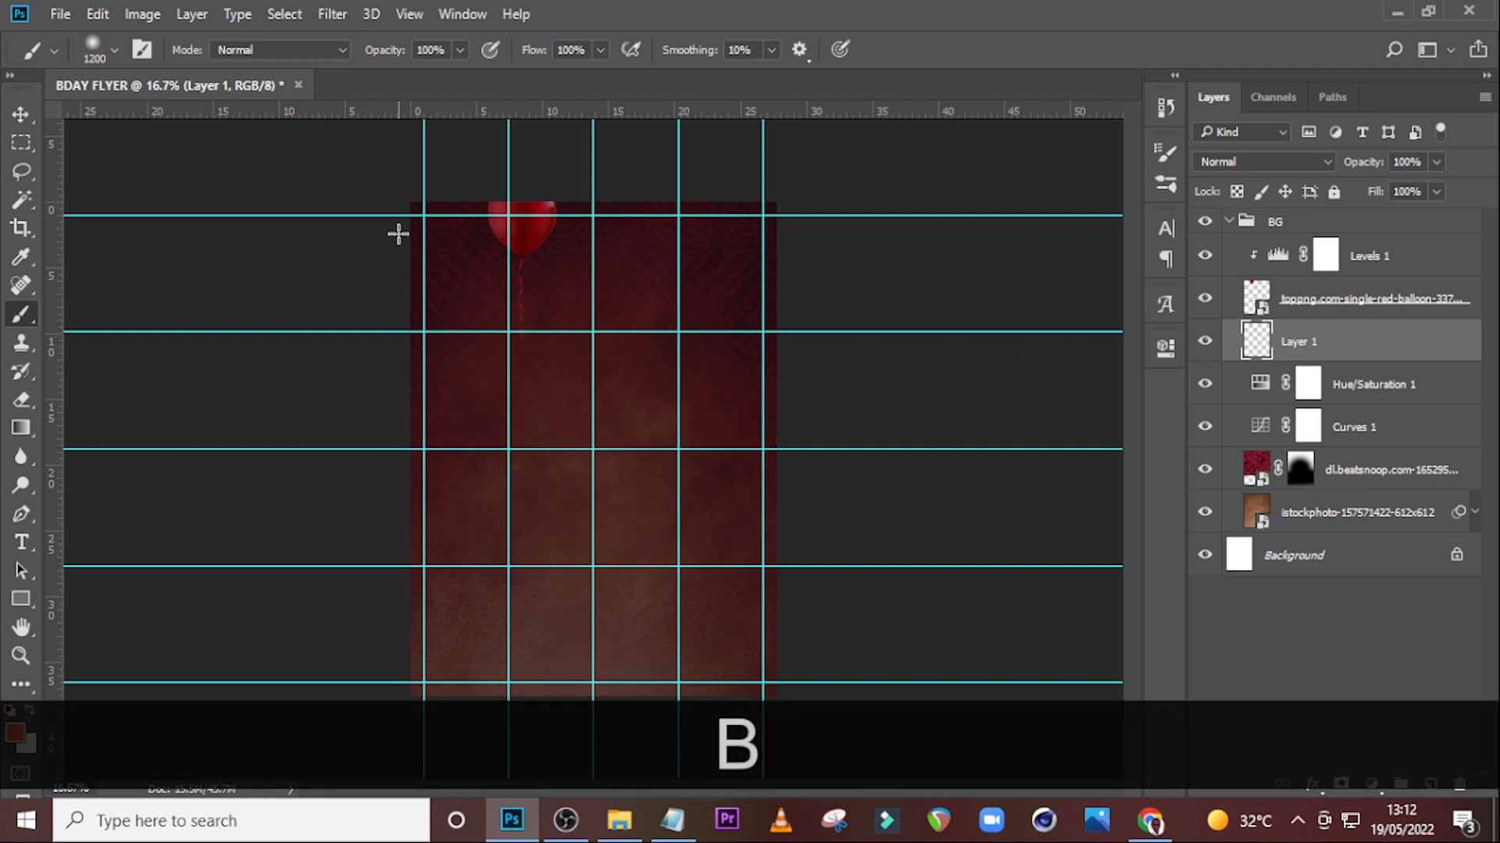
key("Caps_Lock")
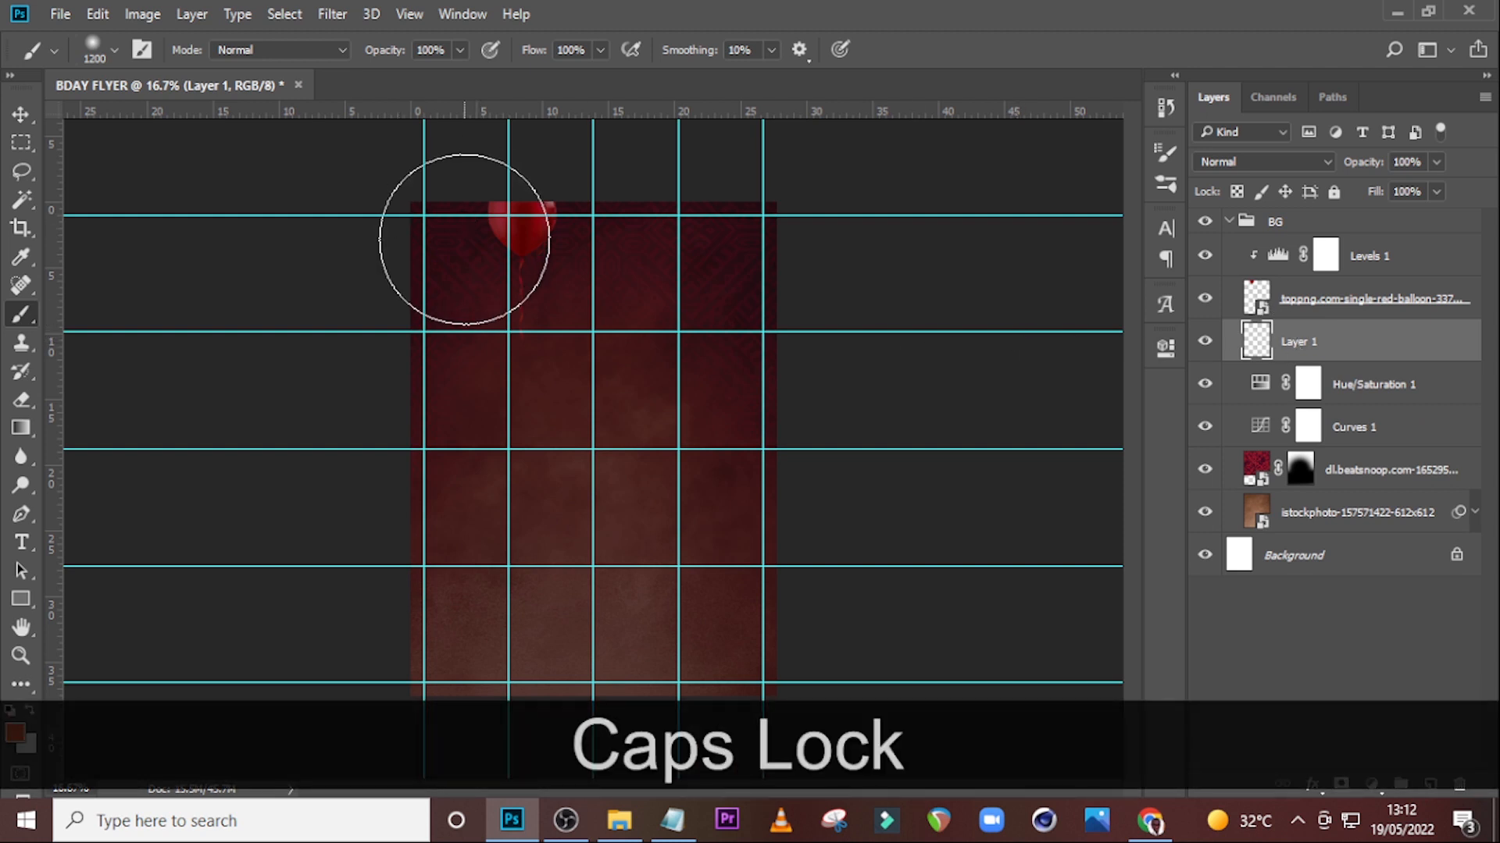
left_click(15, 734)
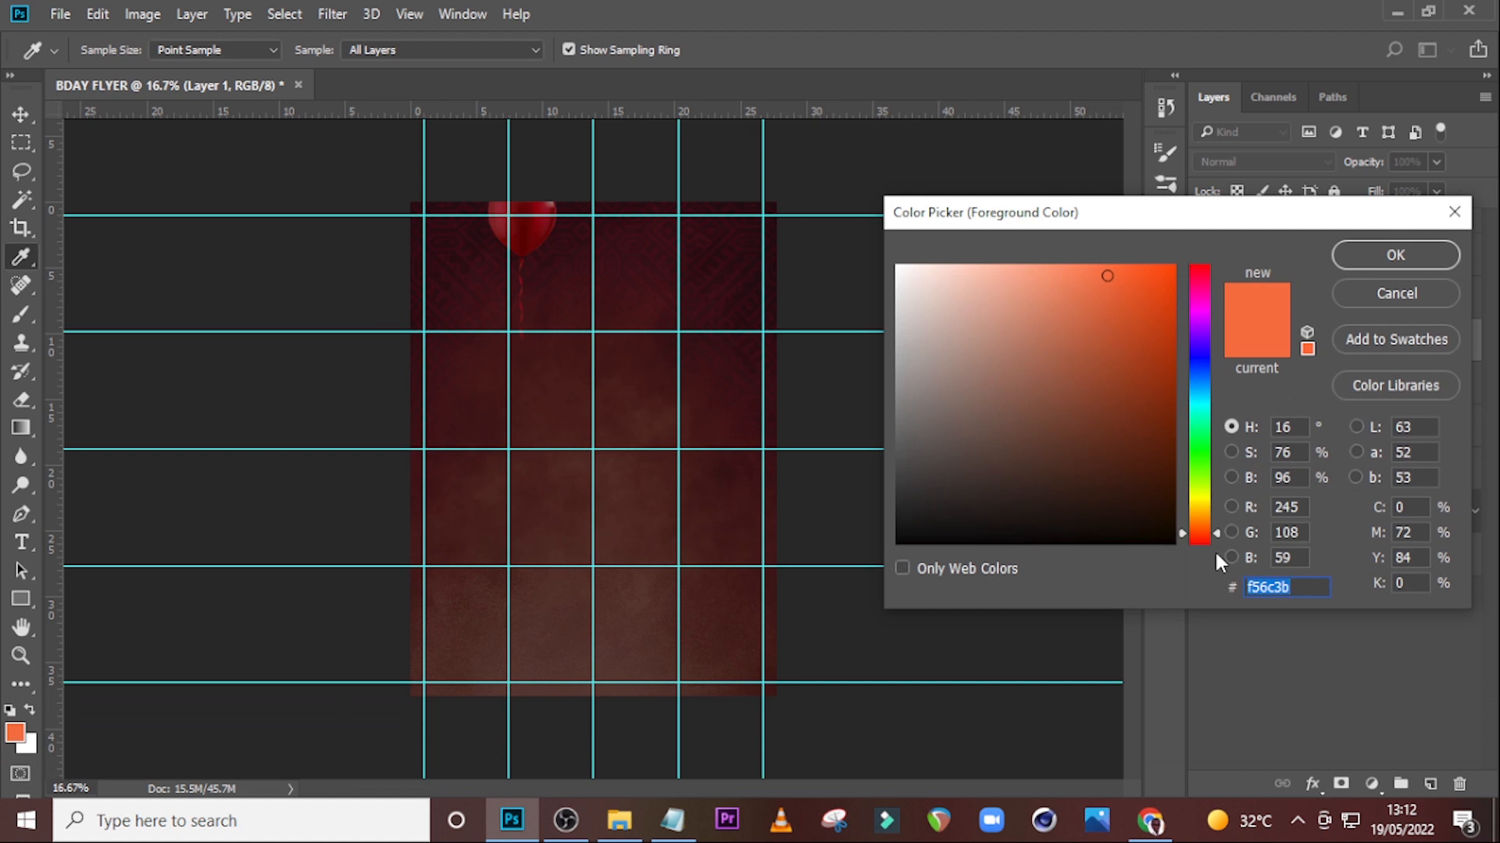
type("f")
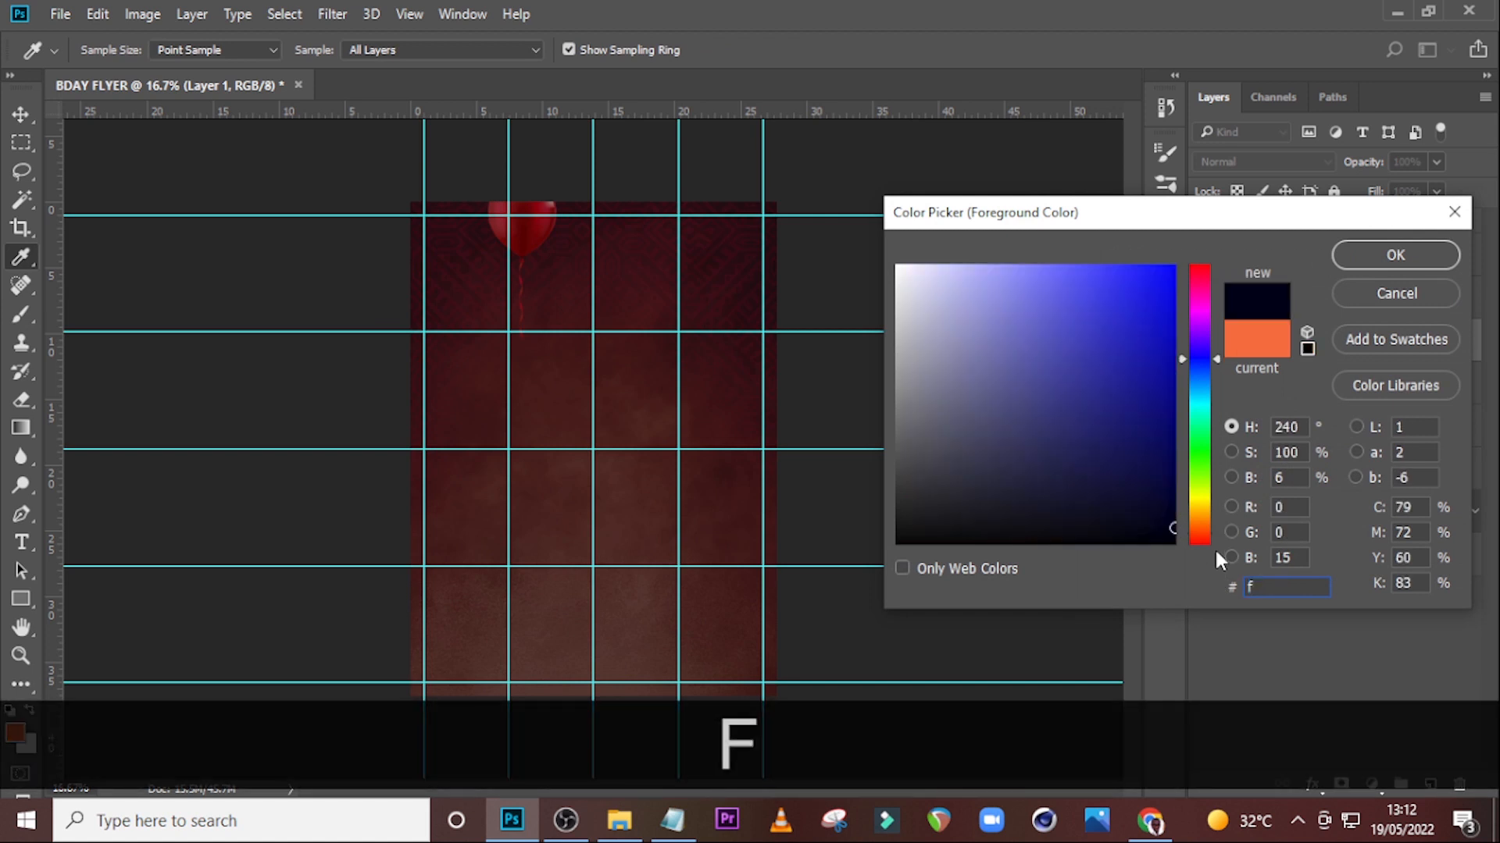
type("56")
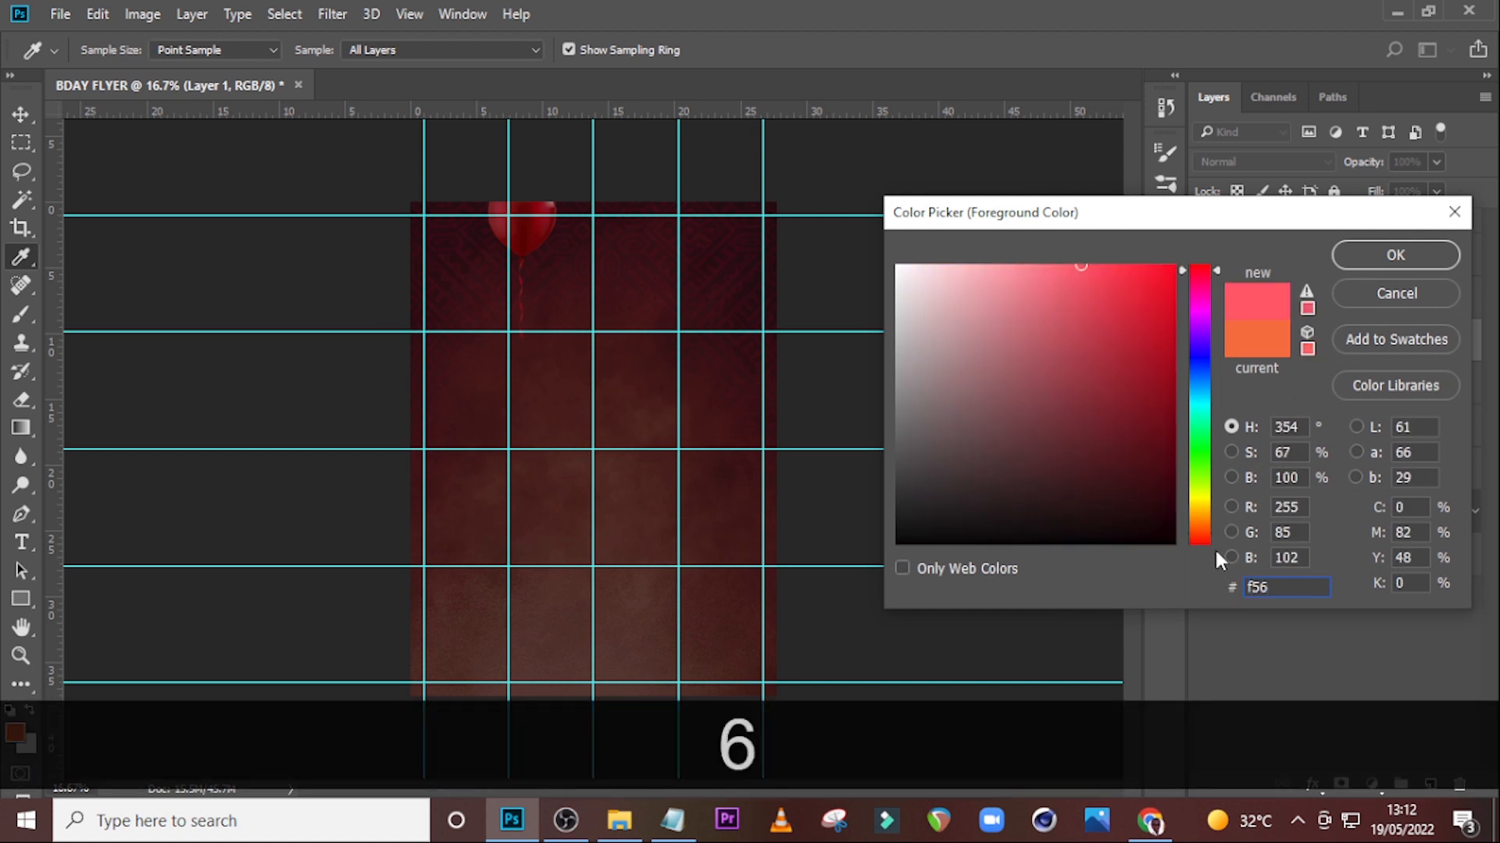
type("c3b")
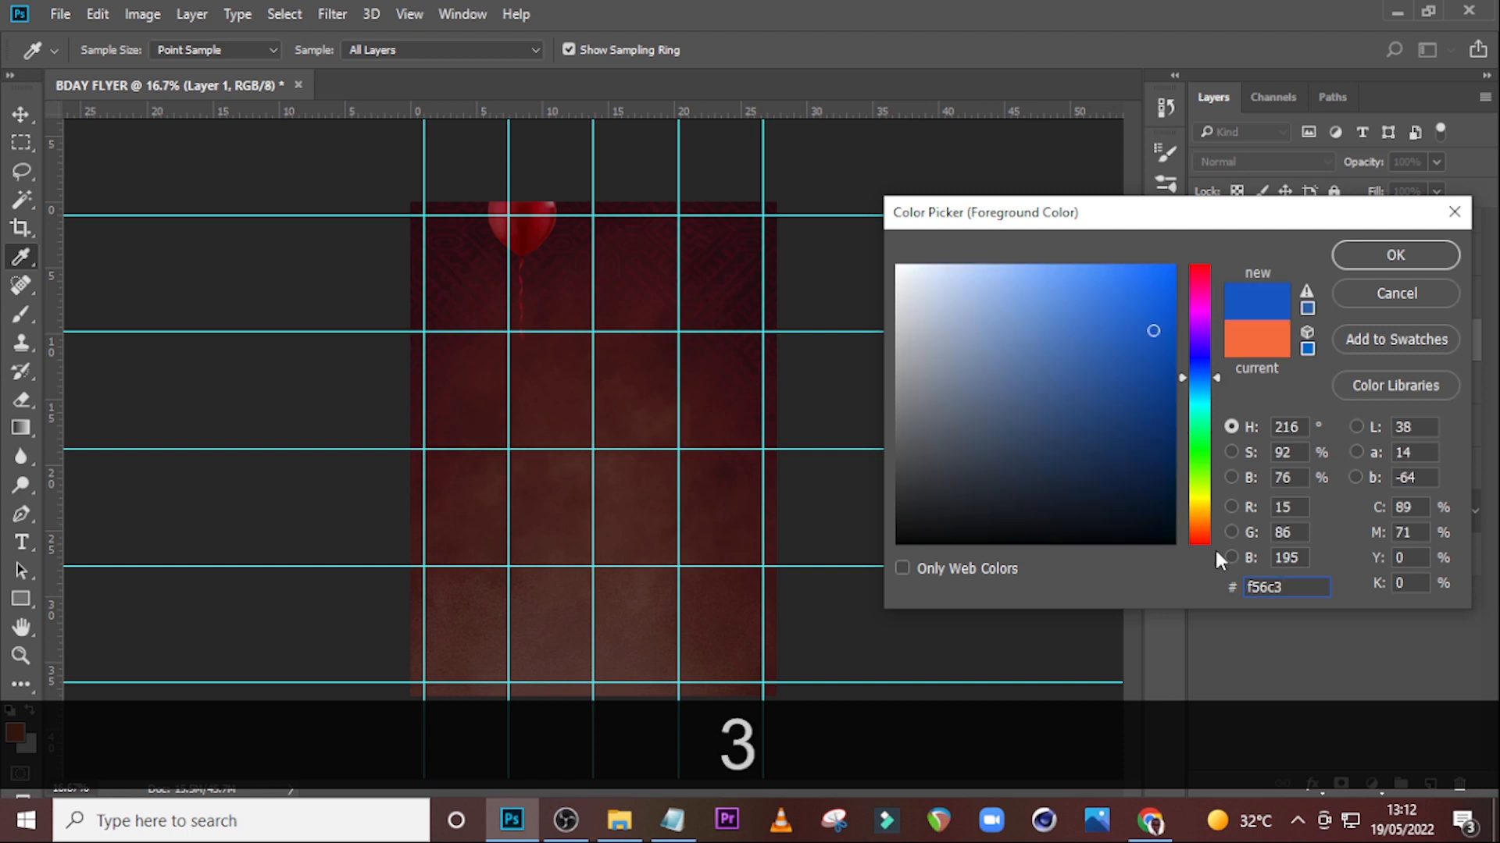
left_click(1391, 265)
Paint one large soft orange spot in the lower-left area and scale it up to about 121%.
key("b")
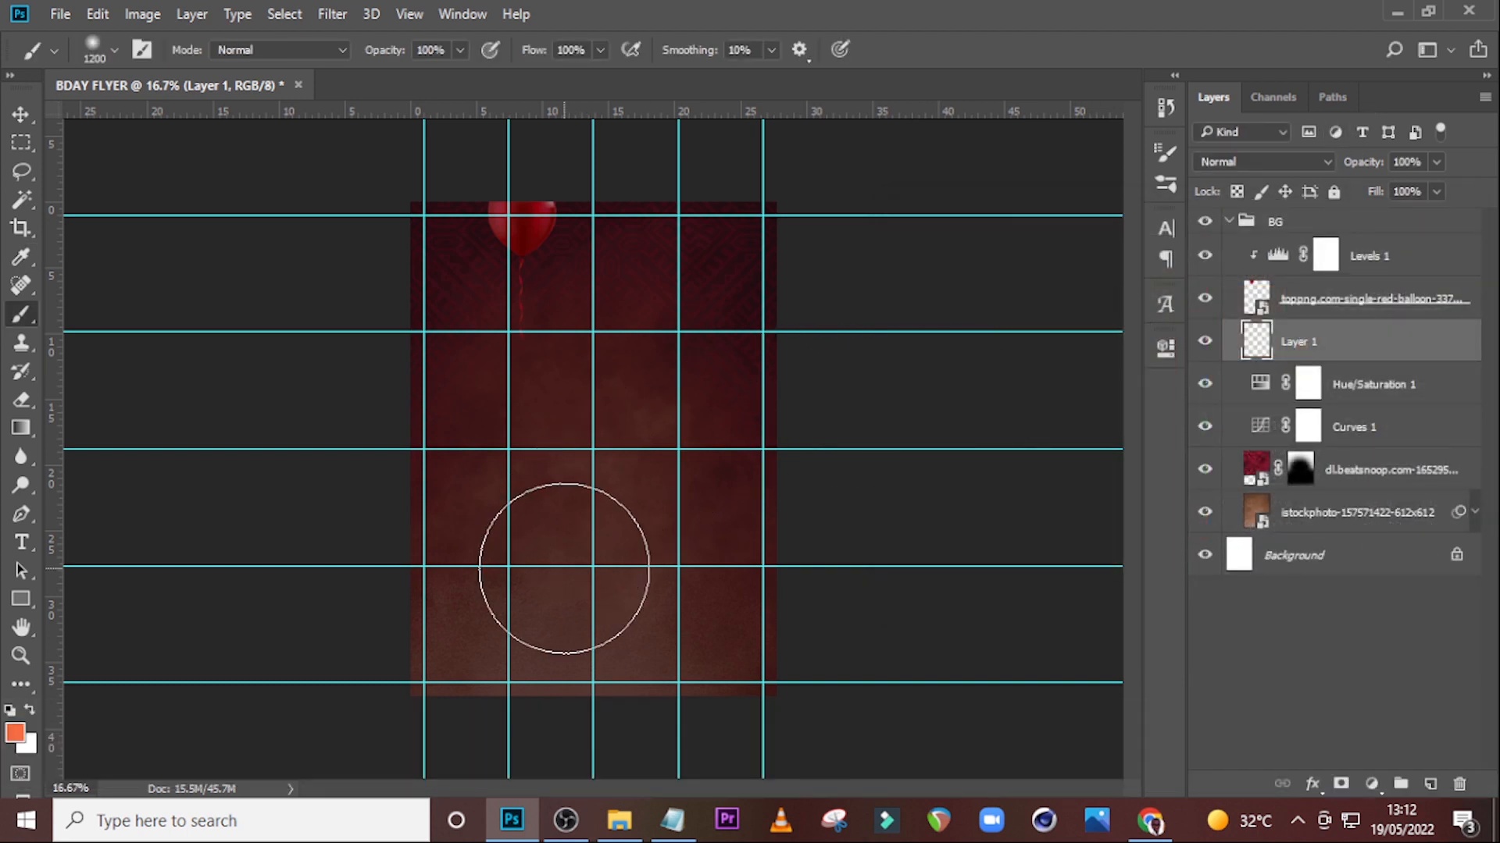
left_click(564, 568)
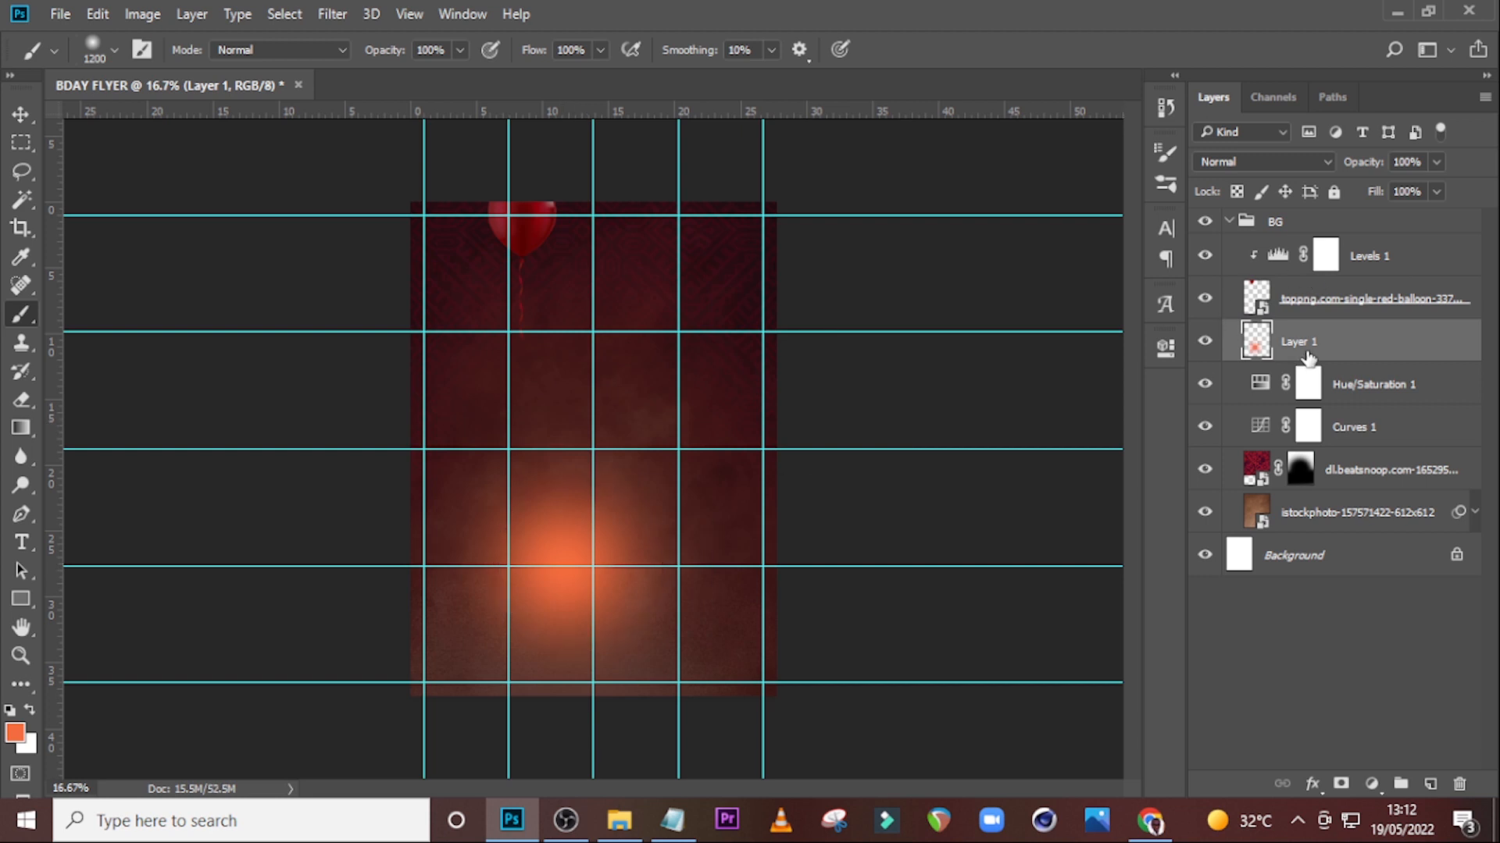
key("ctrl+t")
left_click_drag(743, 385, 781, 360)
left_click_drag(682, 461, 617, 506)
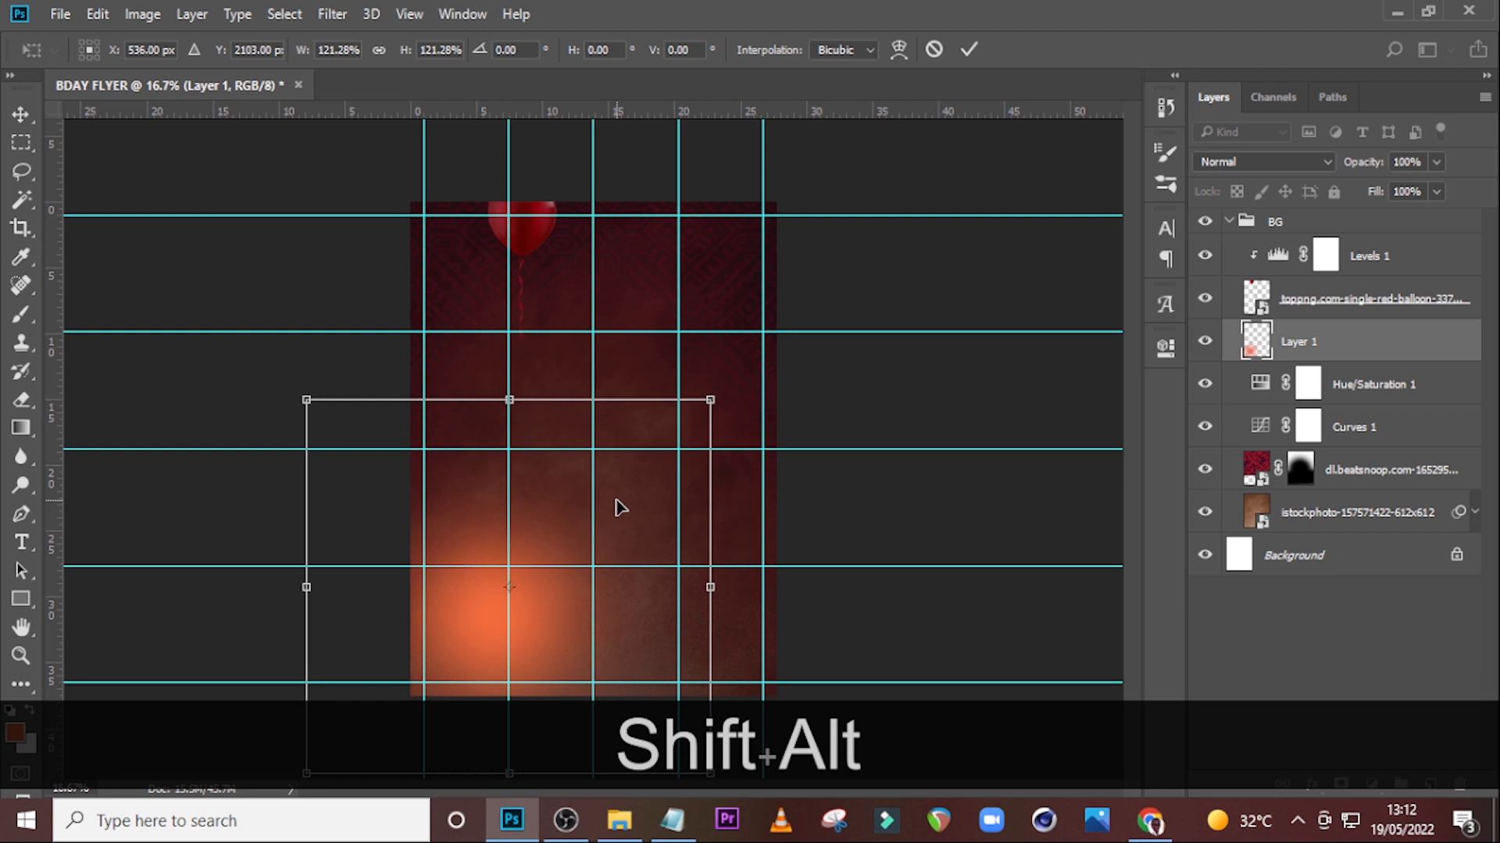
key("Return")
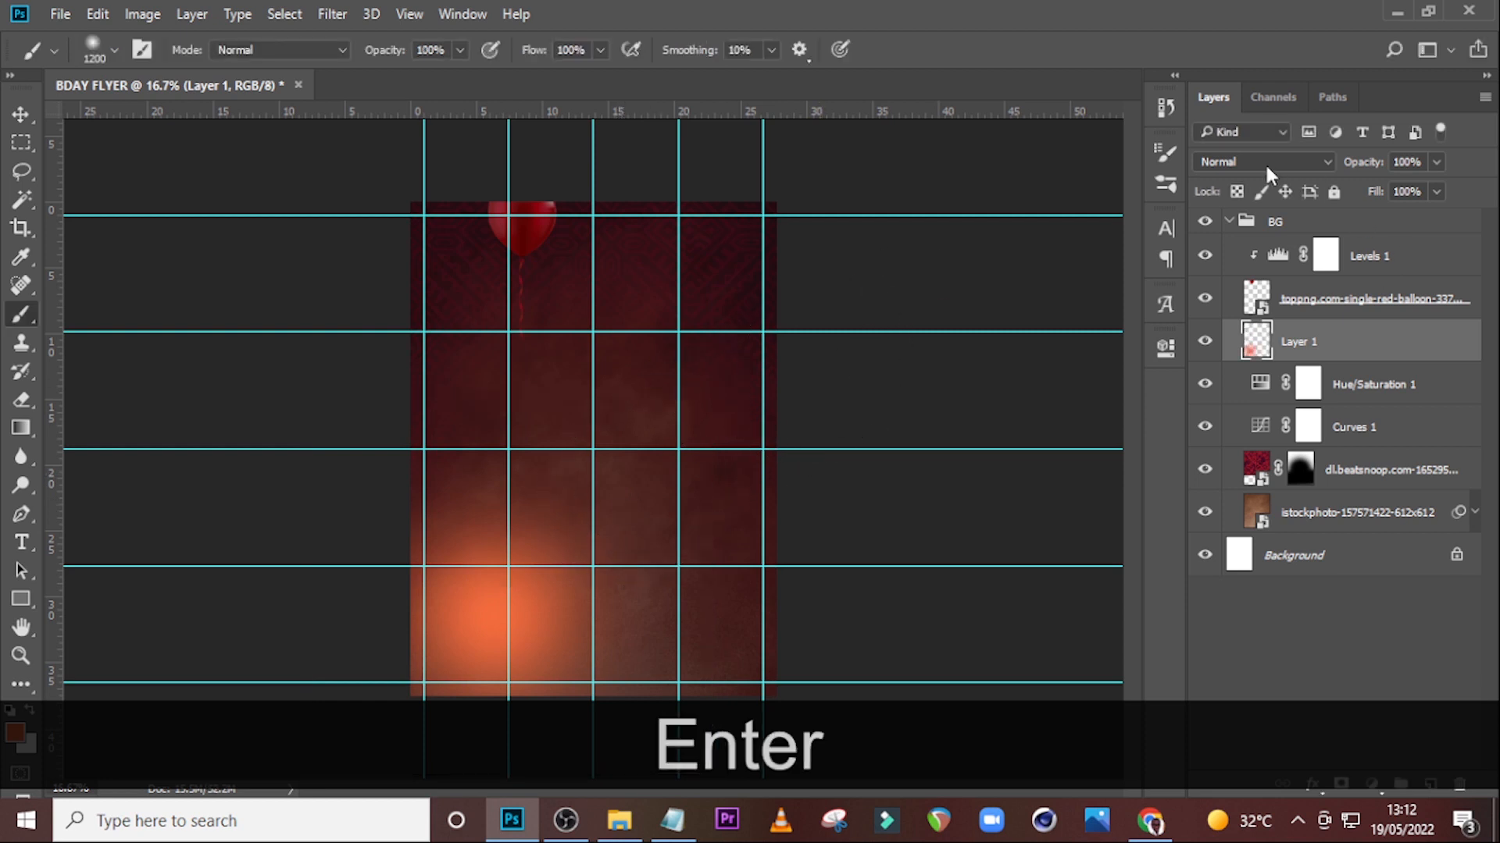
Set the glow layer's blend mode to Linear Dodge (Add) and its opacity to 23%.
left_click(1266, 164)
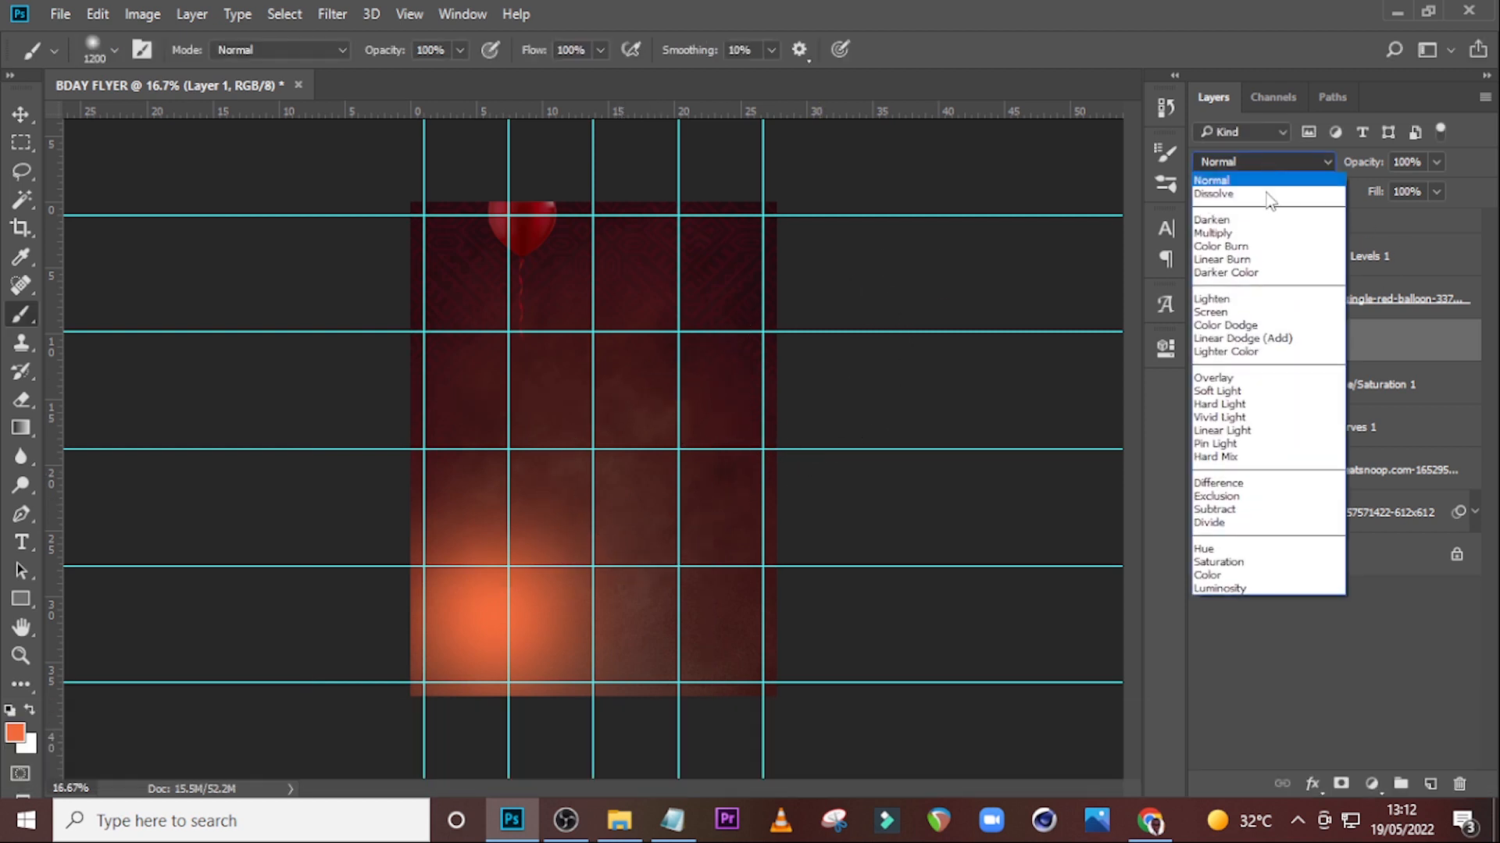
left_click(1221, 340)
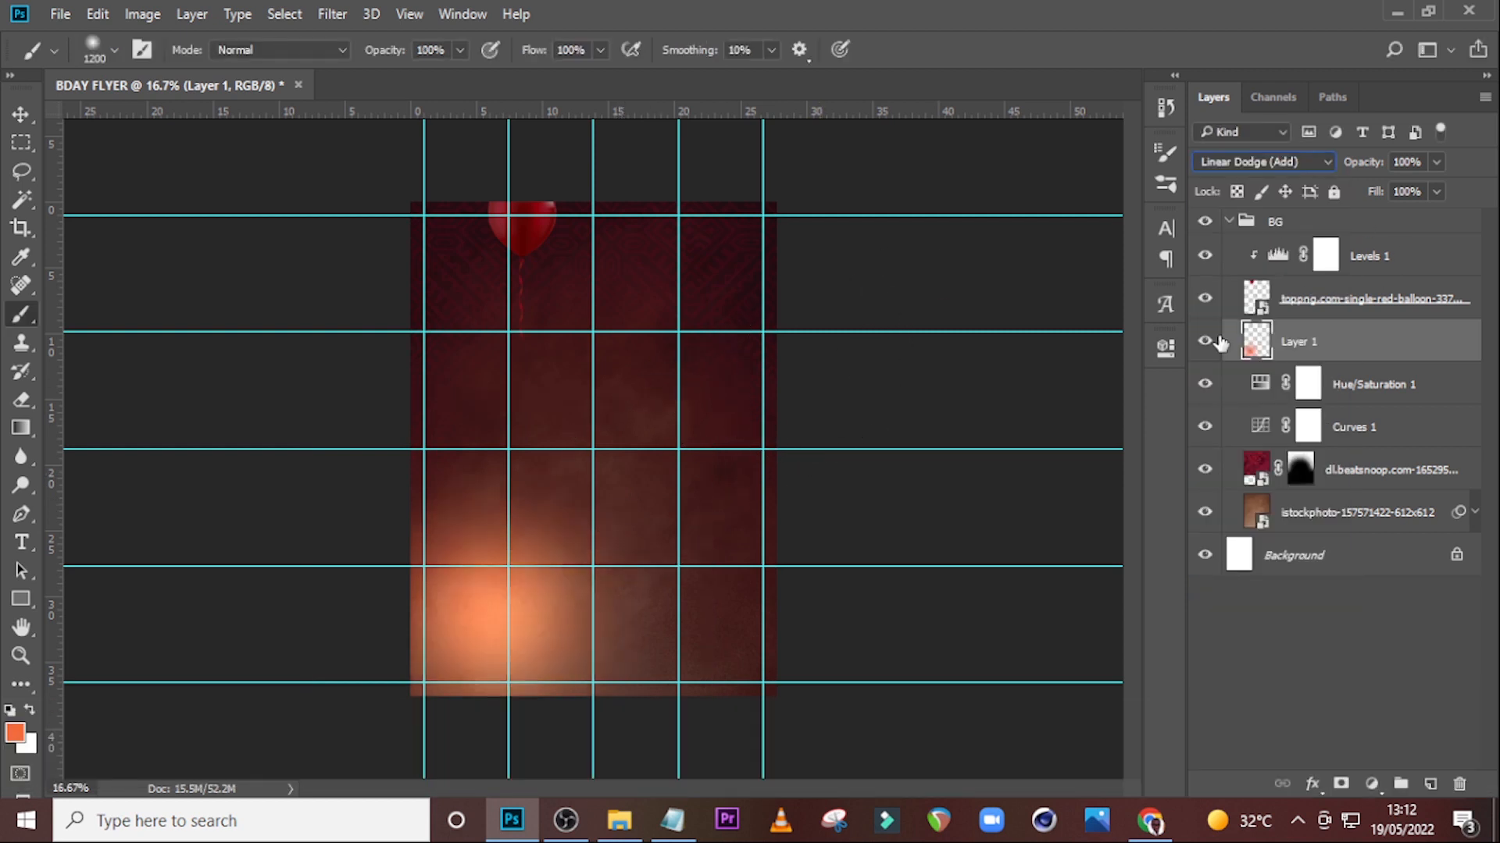
left_click(1421, 163)
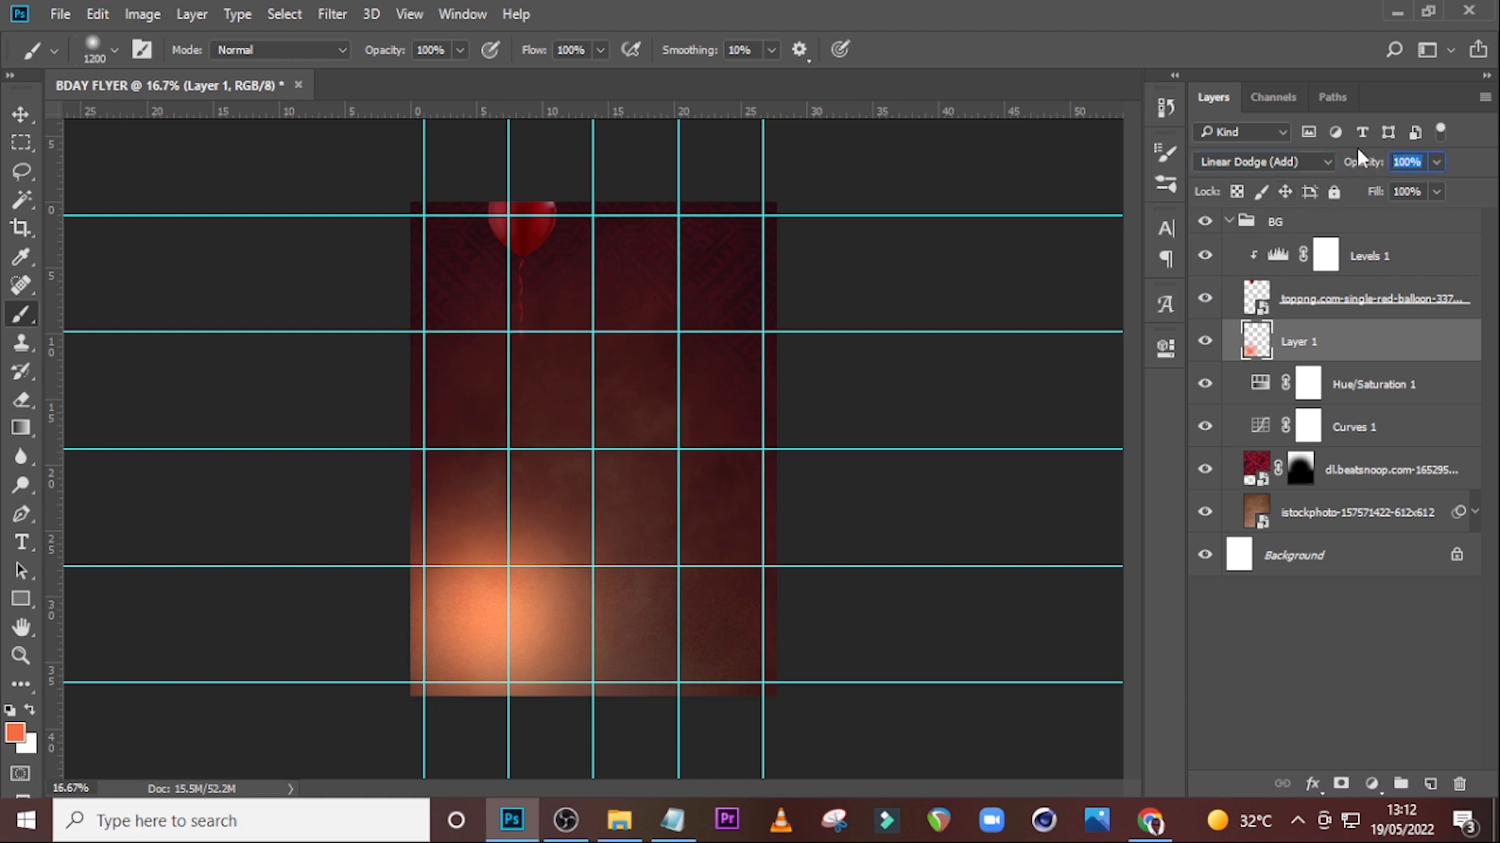
type("23")
key("Return")
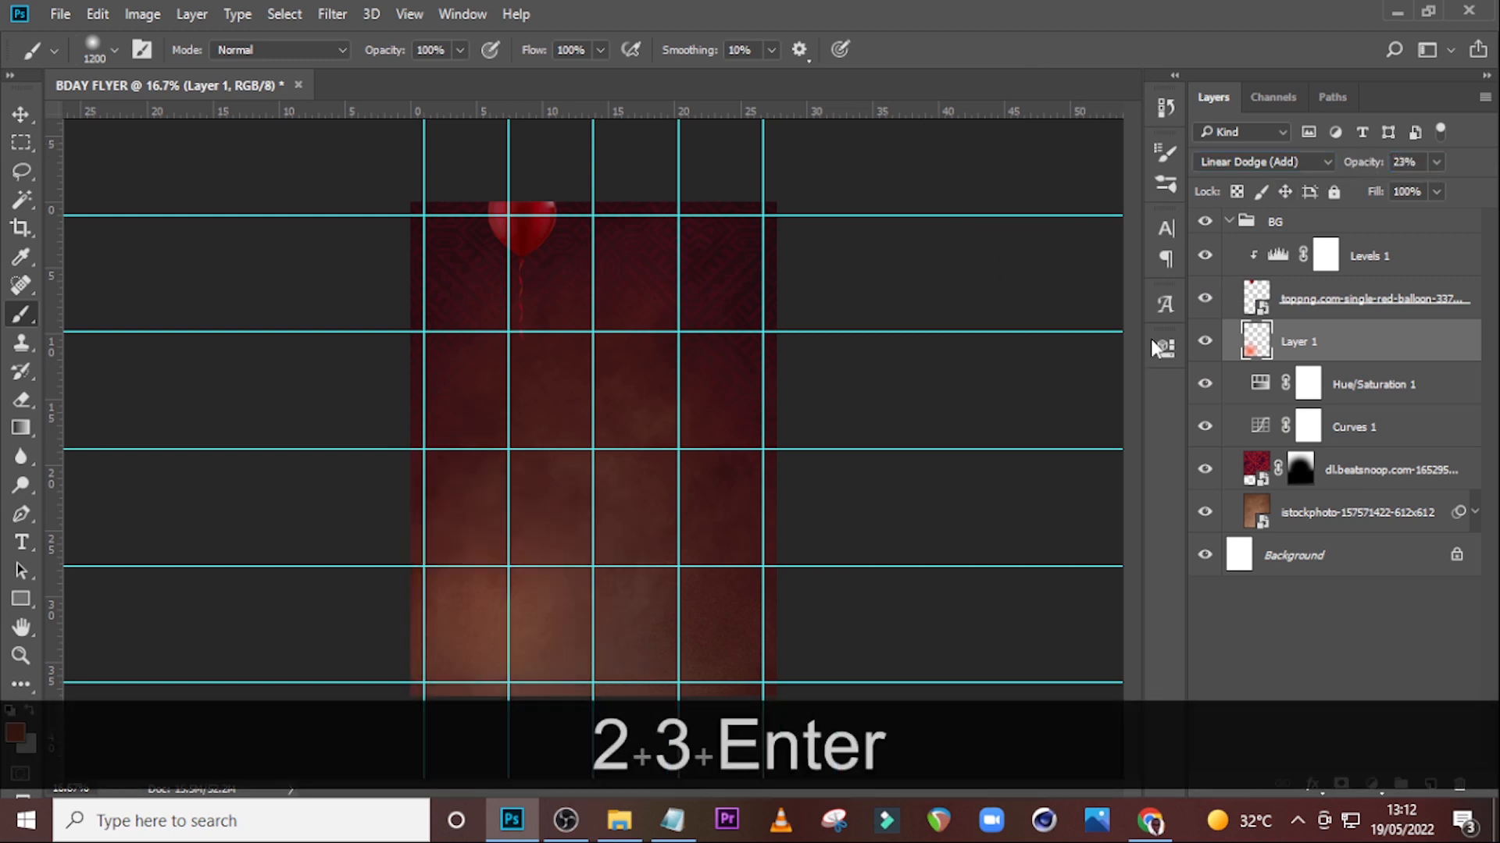
Toggle the glow layer's visibility to compare, and collapse the BG group.
left_click(1206, 349)
left_click(1207, 348)
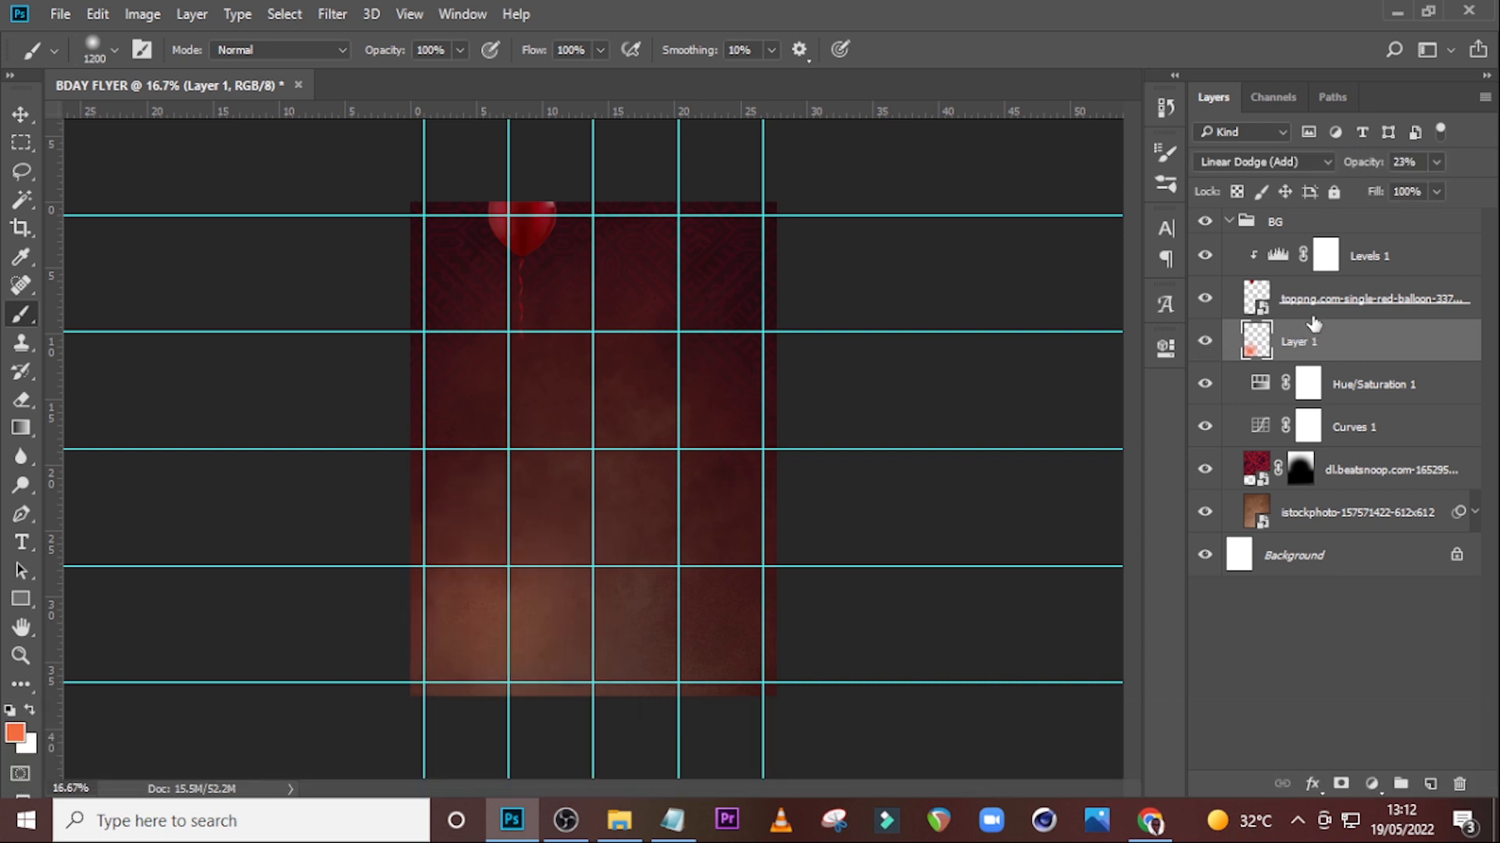
left_click(1231, 222)
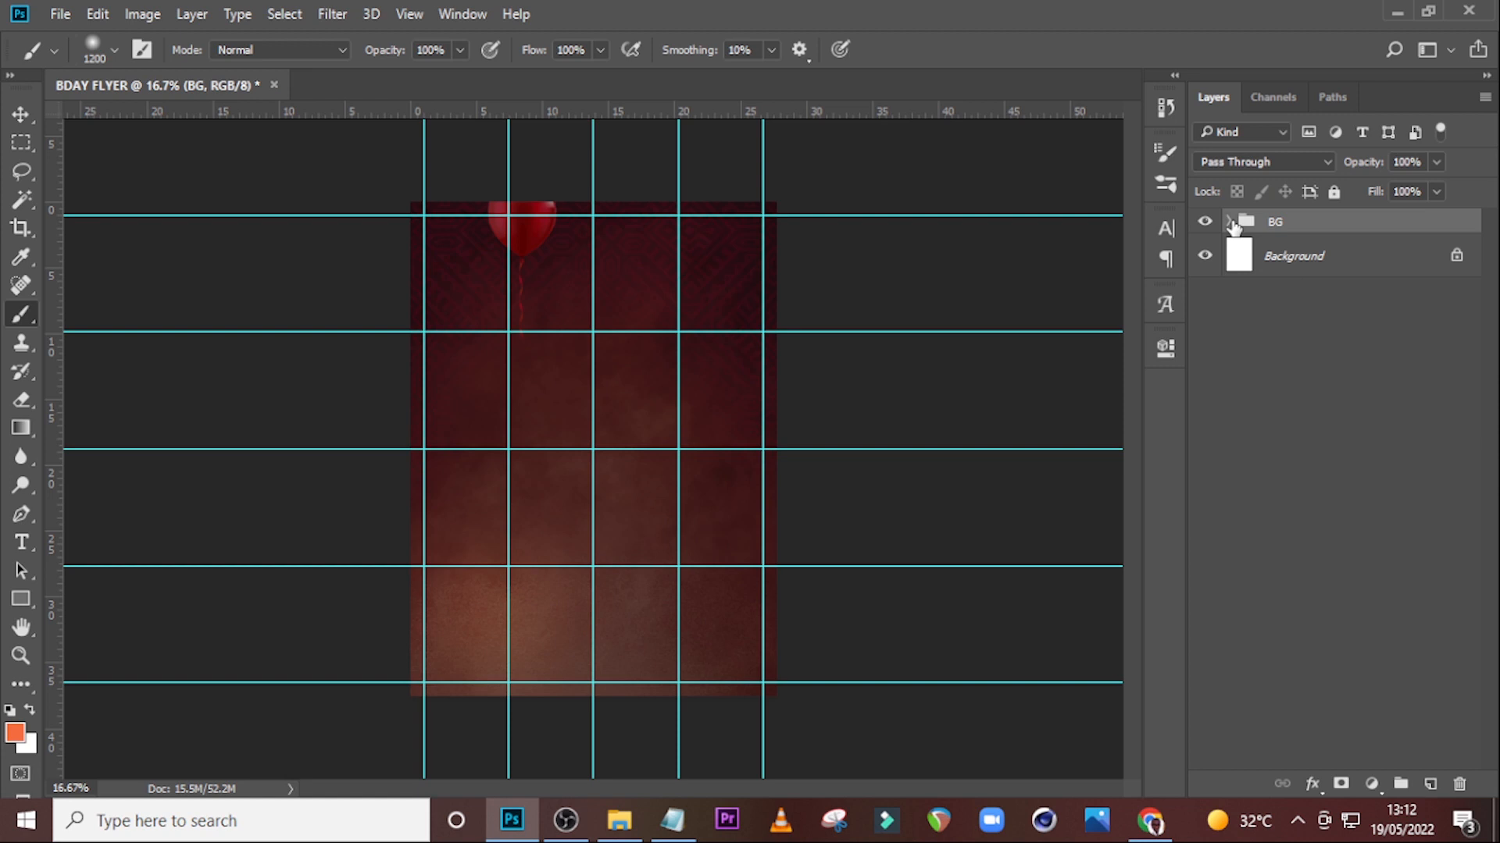
Place the model photo 17.png from the folder into the flyer, scale it to about 85.6% and nudge it into position.
left_click(618, 821)
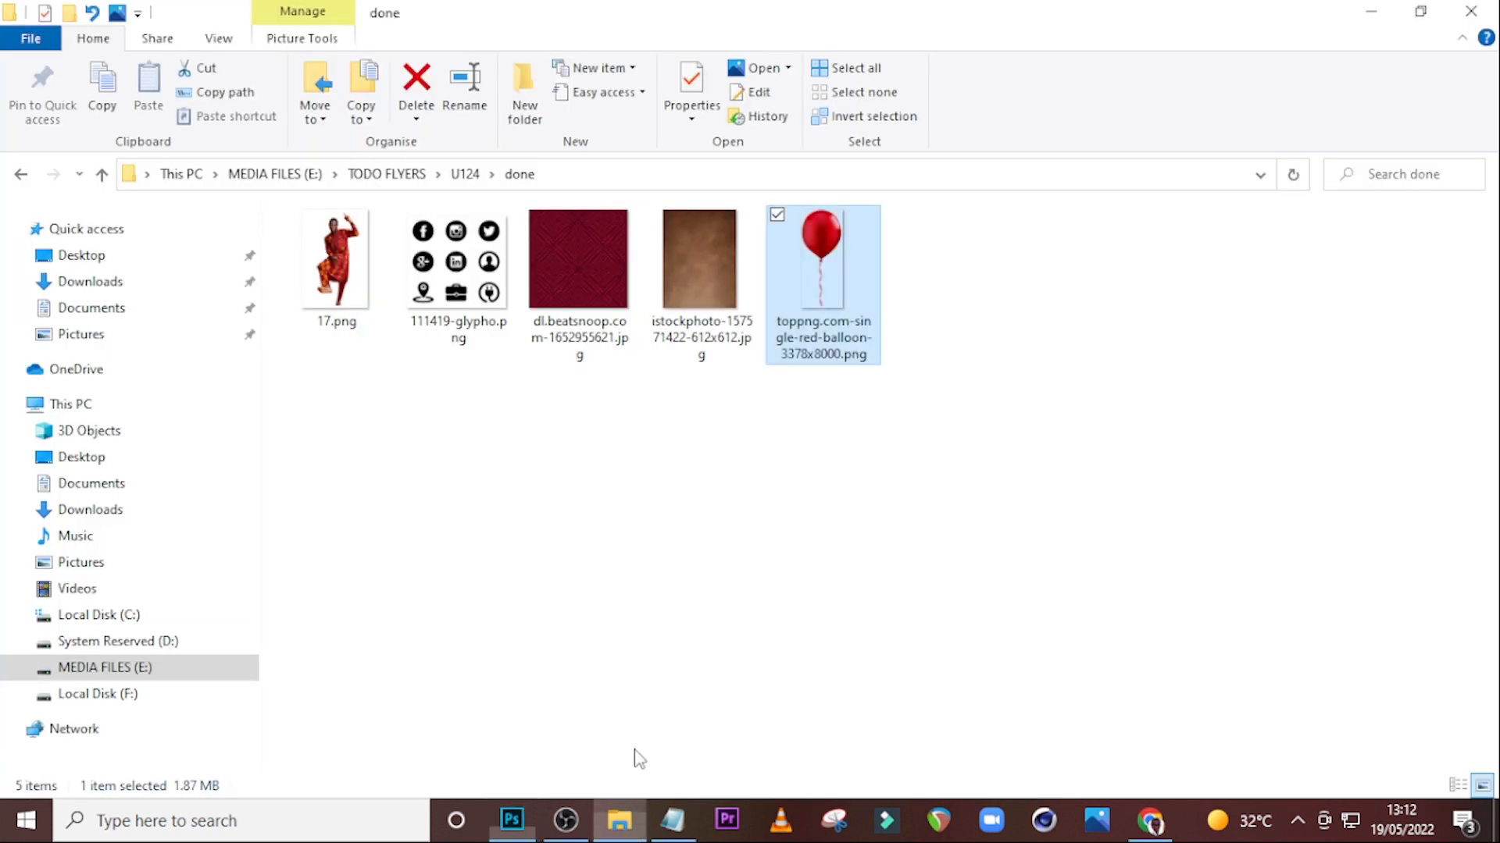
left_click_drag(345, 218, 569, 518)
left_click_drag(668, 497, 650, 435)
left_click_drag(706, 701, 692, 672)
key("shift+Down")
key("shift+Down")
key("shift+Down")
key("shift+Down")
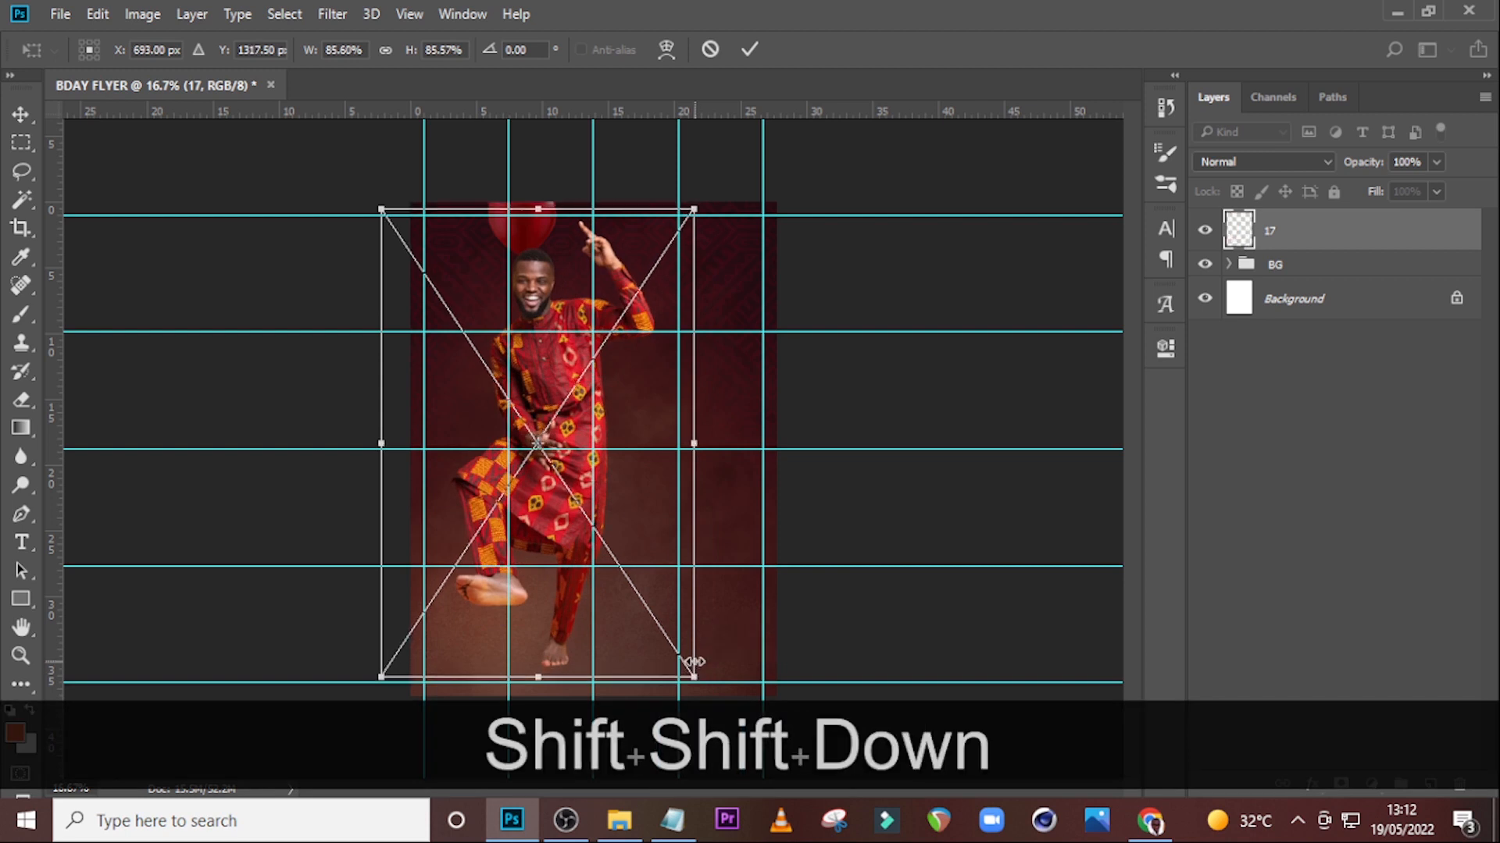
key("shift+Right")
key("shift+Right")
key("shift+Right")
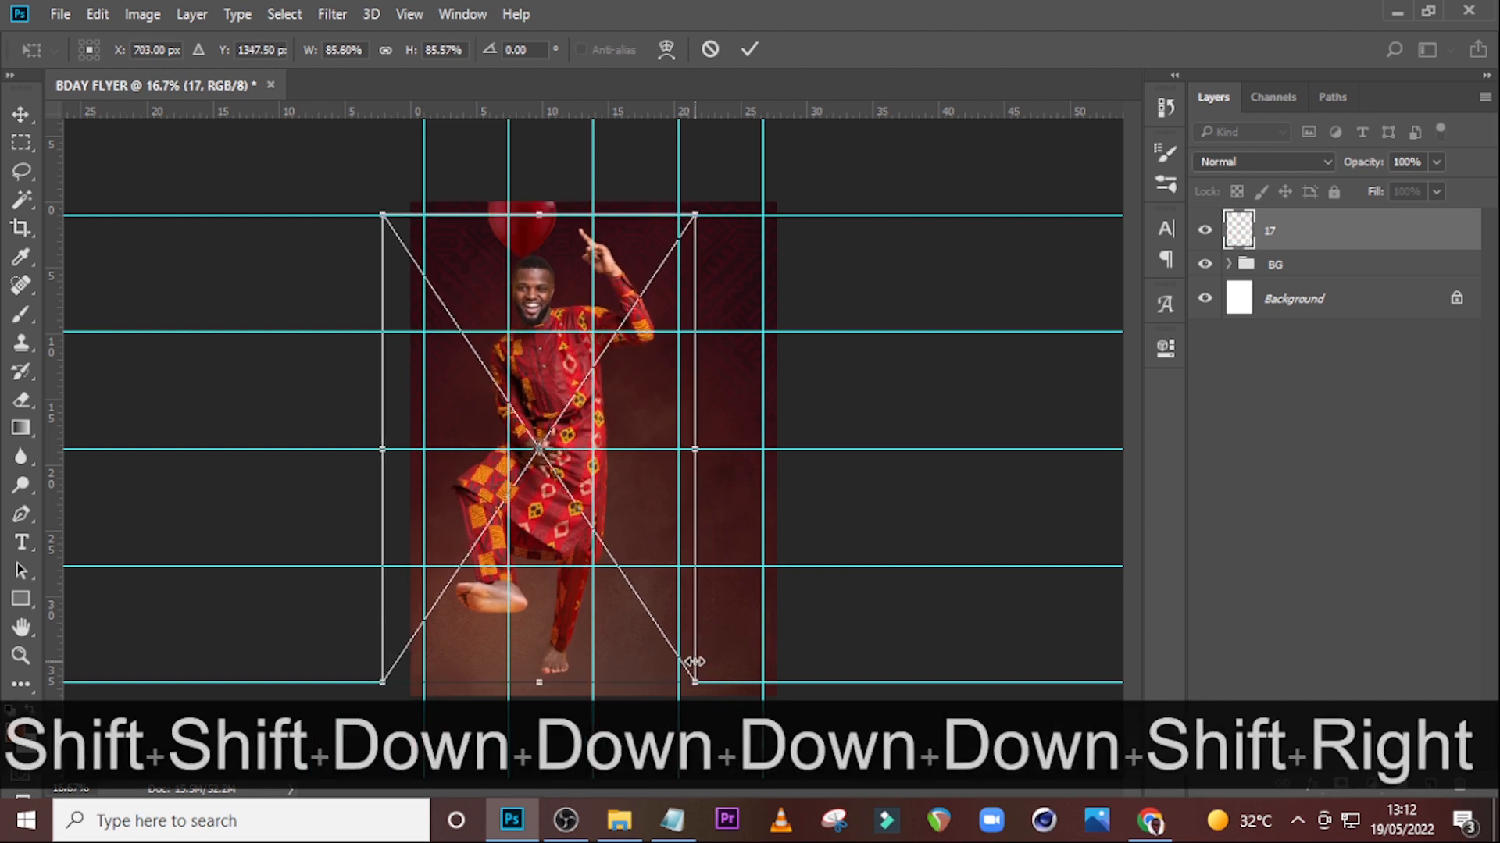
key("shift+Left")
key("shift+Left")
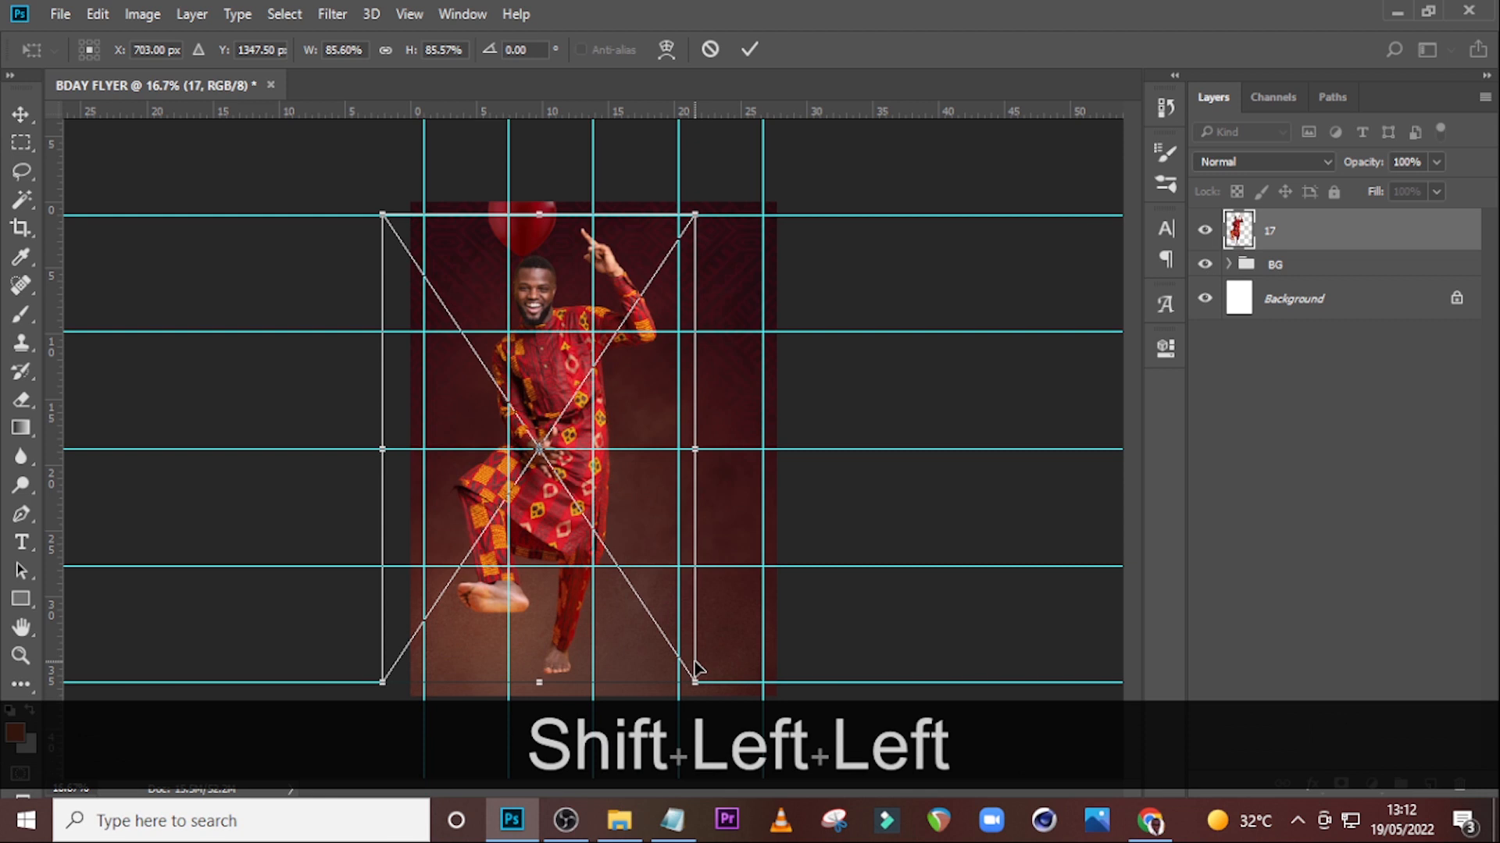
key("shift+Left")
key("shift+Left")
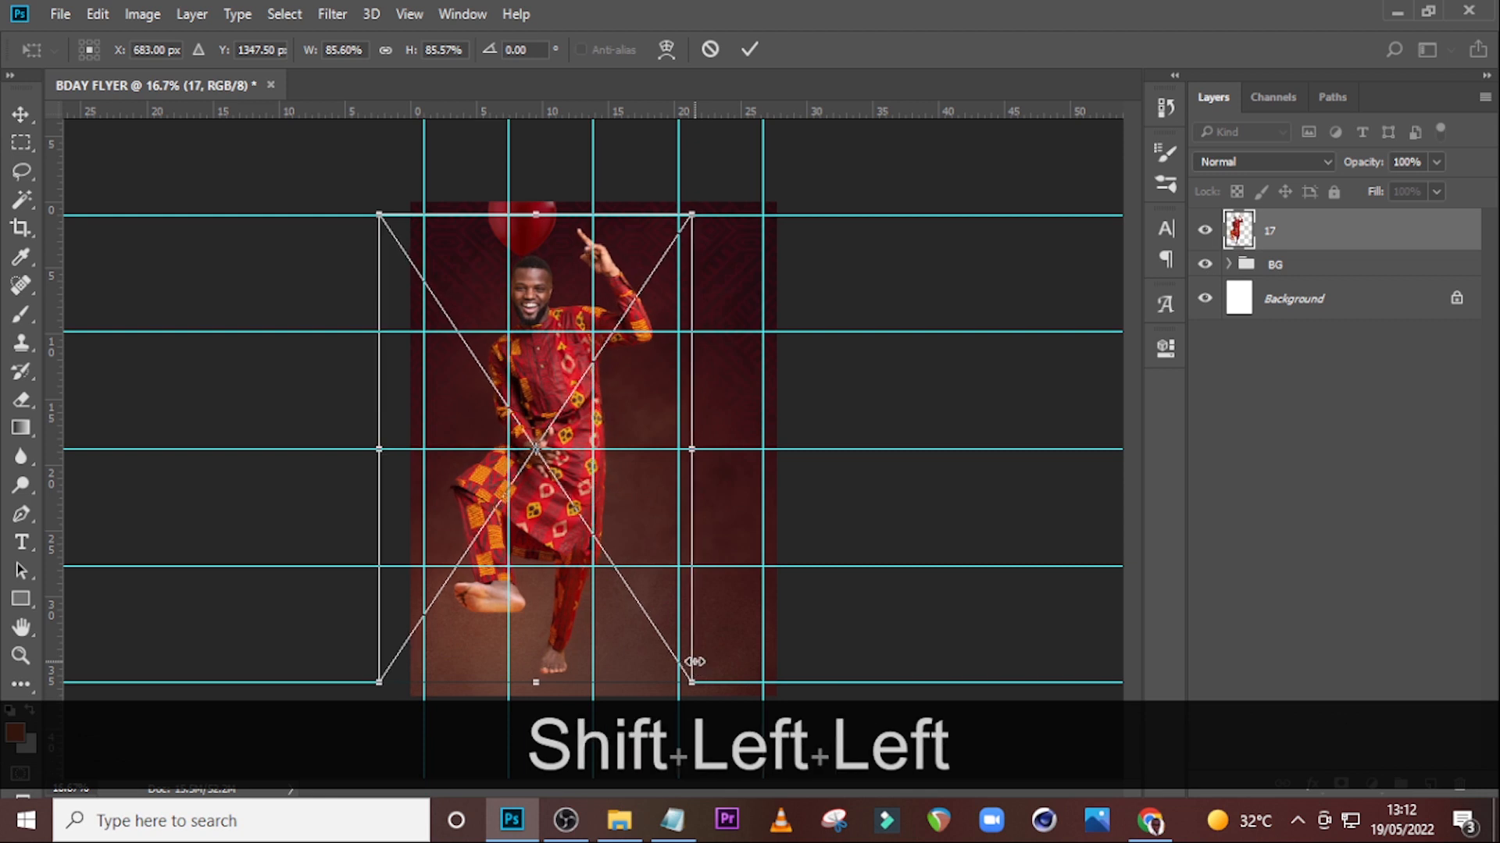
key("Return")
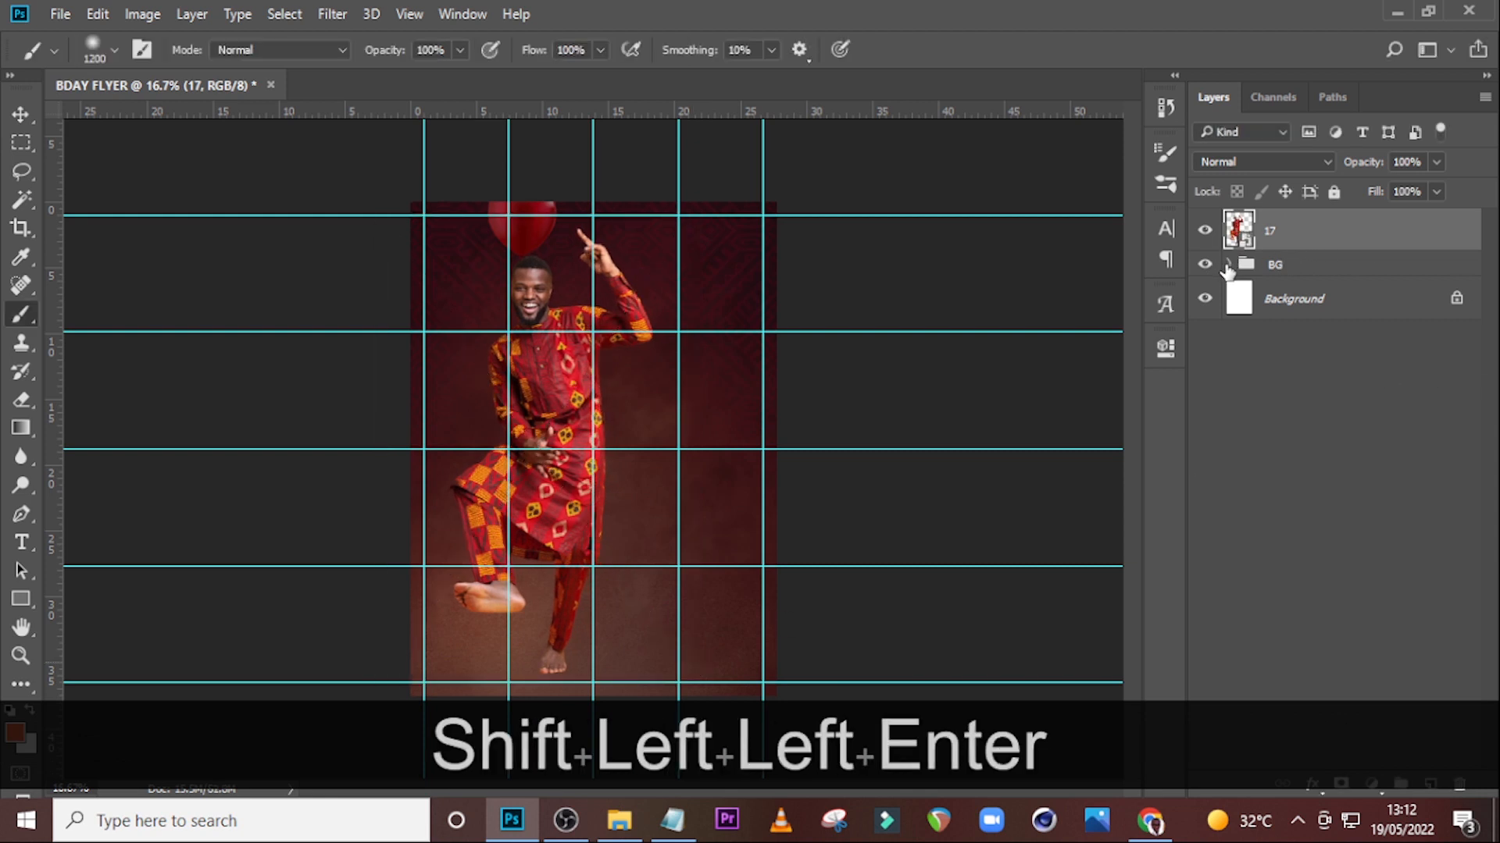
Inside the BG group, shift the balloon layer and its Levels adjustment slightly to the left.
left_click(1228, 264)
left_click(1304, 341)
left_click(1361, 305, "ctrl")
key("ctrl+shift+Left")
key("ctrl+shift+Left")
key("ctrl+shift+Left")
key("ctrl+shift+Left")
key("v")
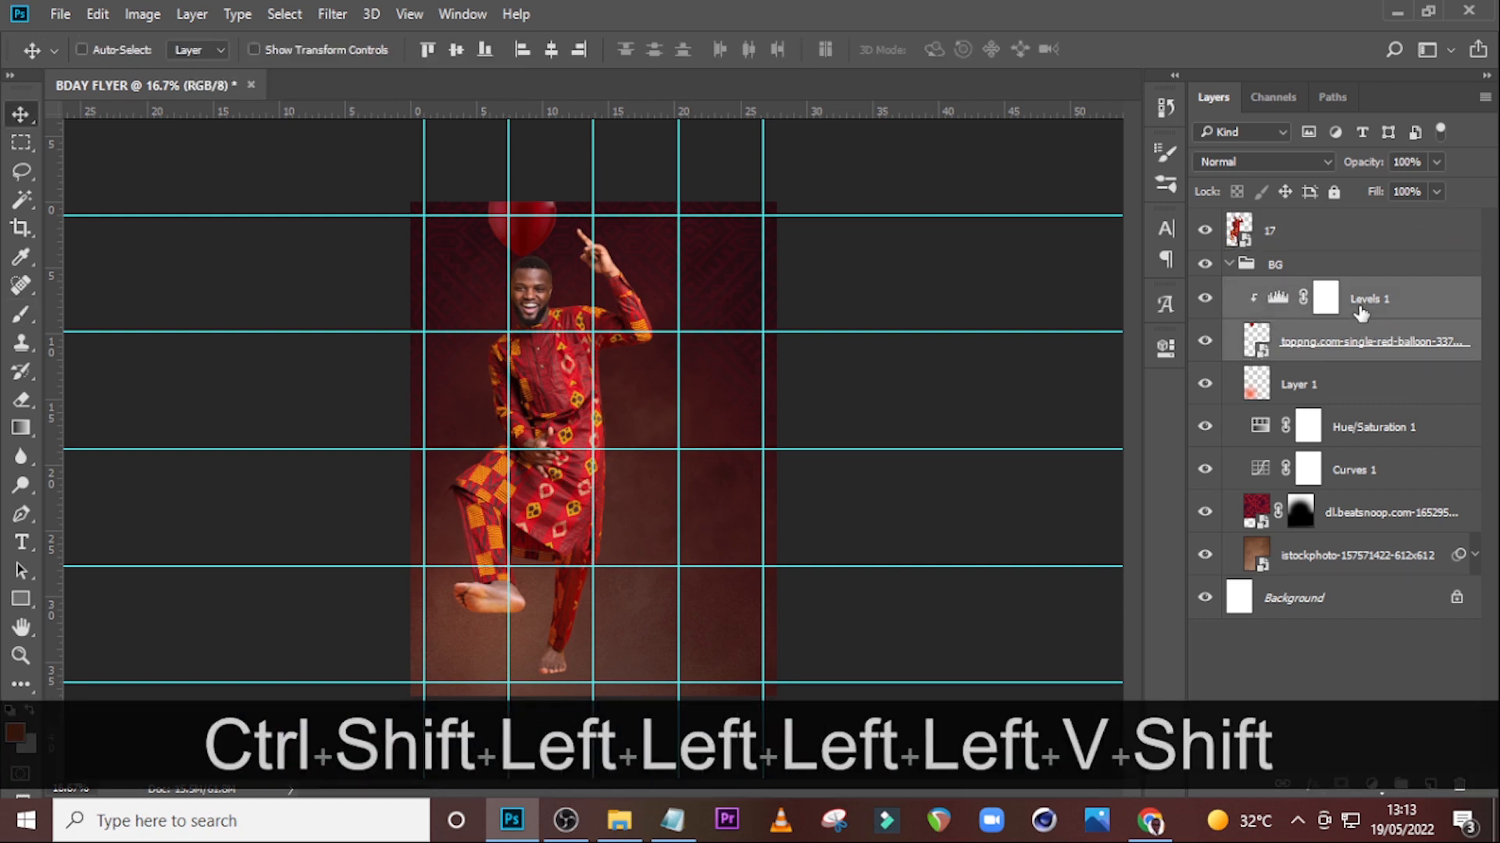
key("shift+Left")
key("shift+Left")
key("shift+Left")
key("shift+Left")
key("shift+Left")
key("shift+Left")
key("shift+Left")
key("shift+Left")
key("shift+Left")
key("shift+Left")
key("shift+Left")
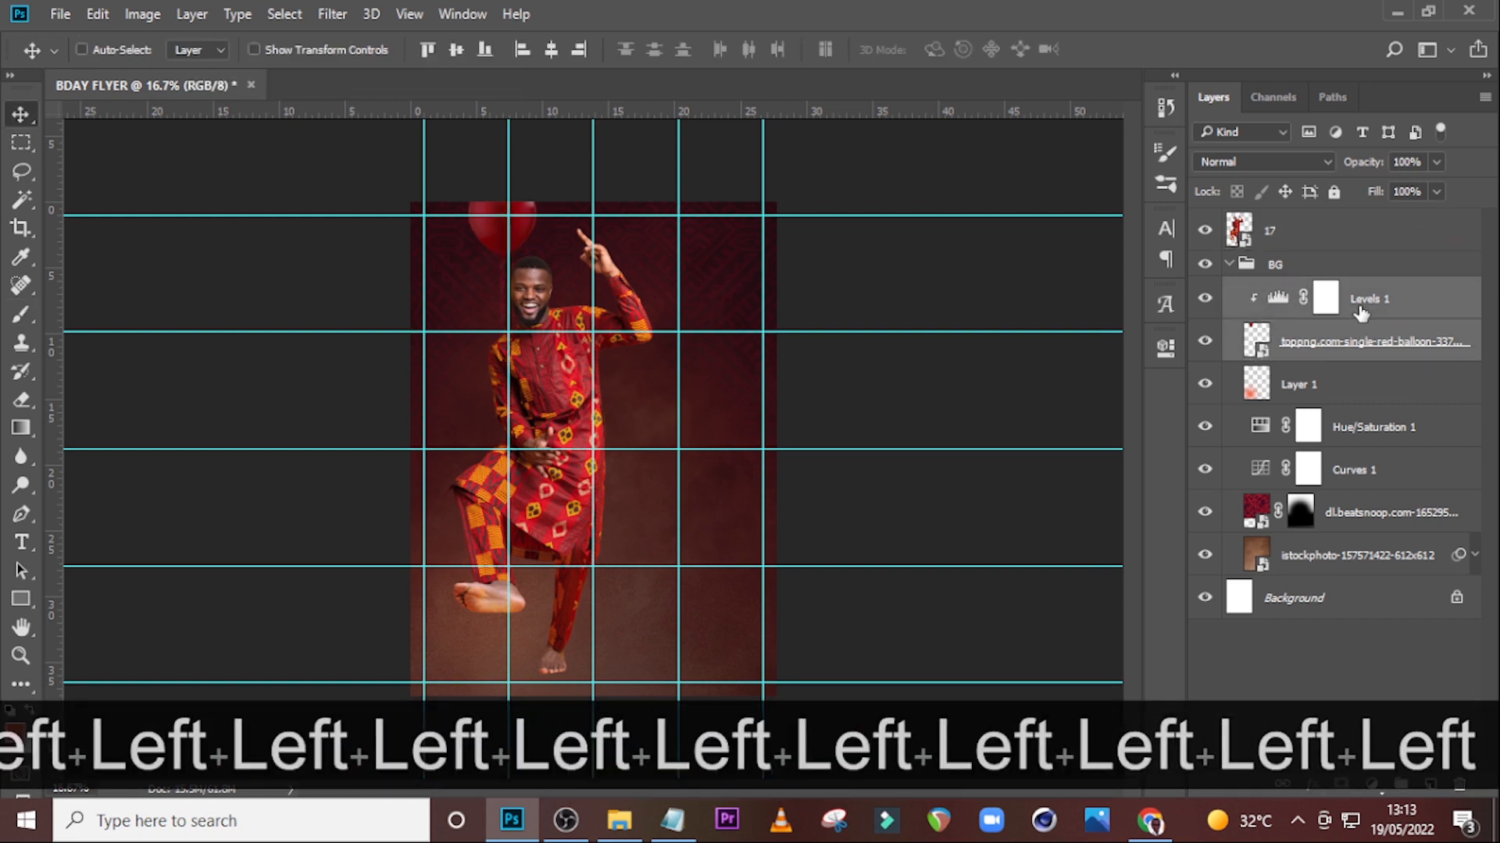
Hide the guides, collapse the BG group, and put the 17 layer into a new group named MODEL.
key("ctrl+h")
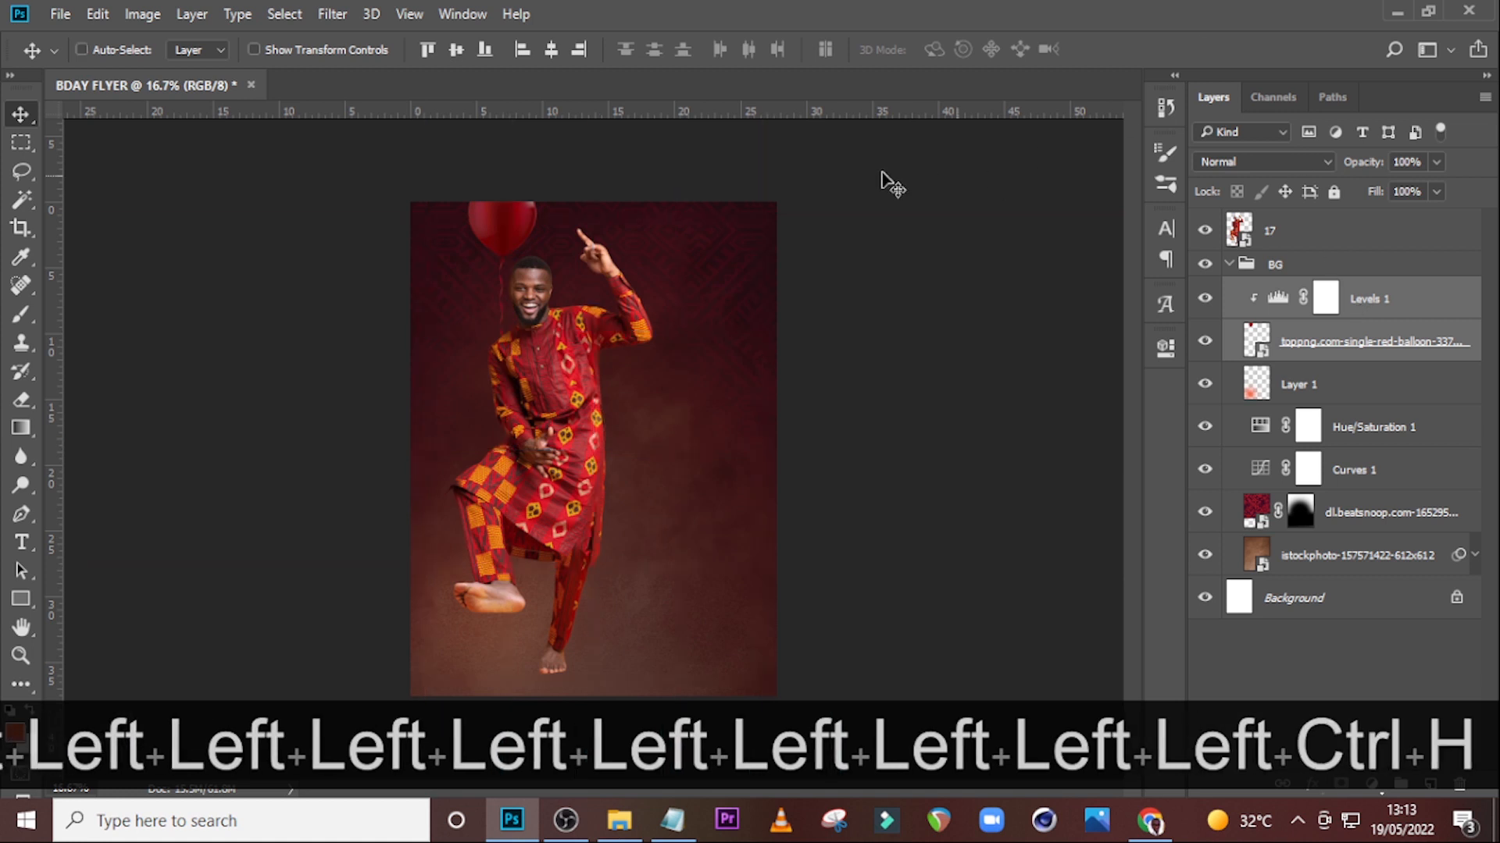
left_click(1230, 265)
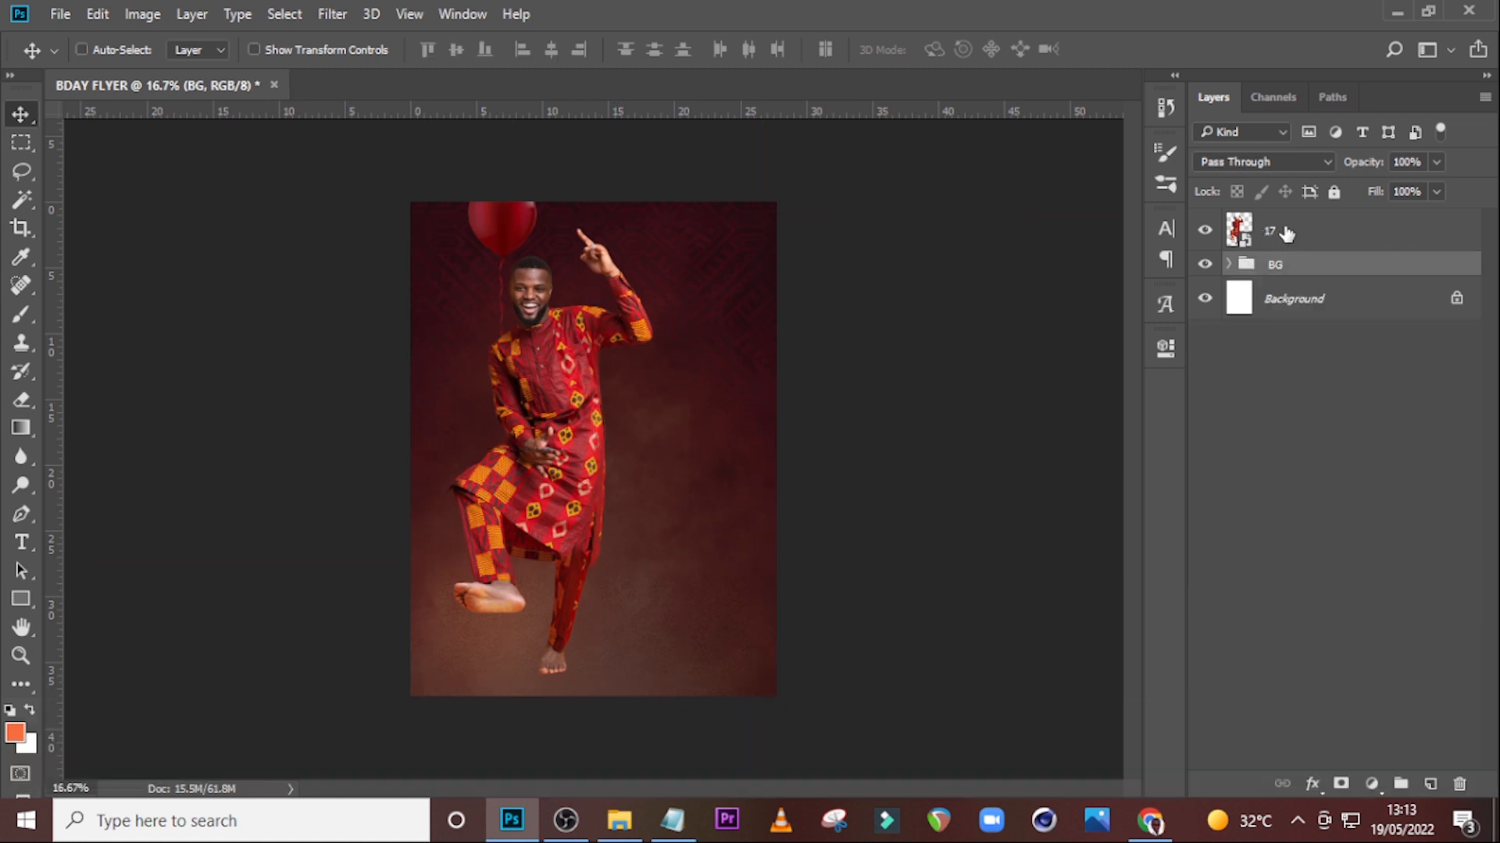
left_click(1283, 234)
key("ctrl+g")
double_click(1276, 220)
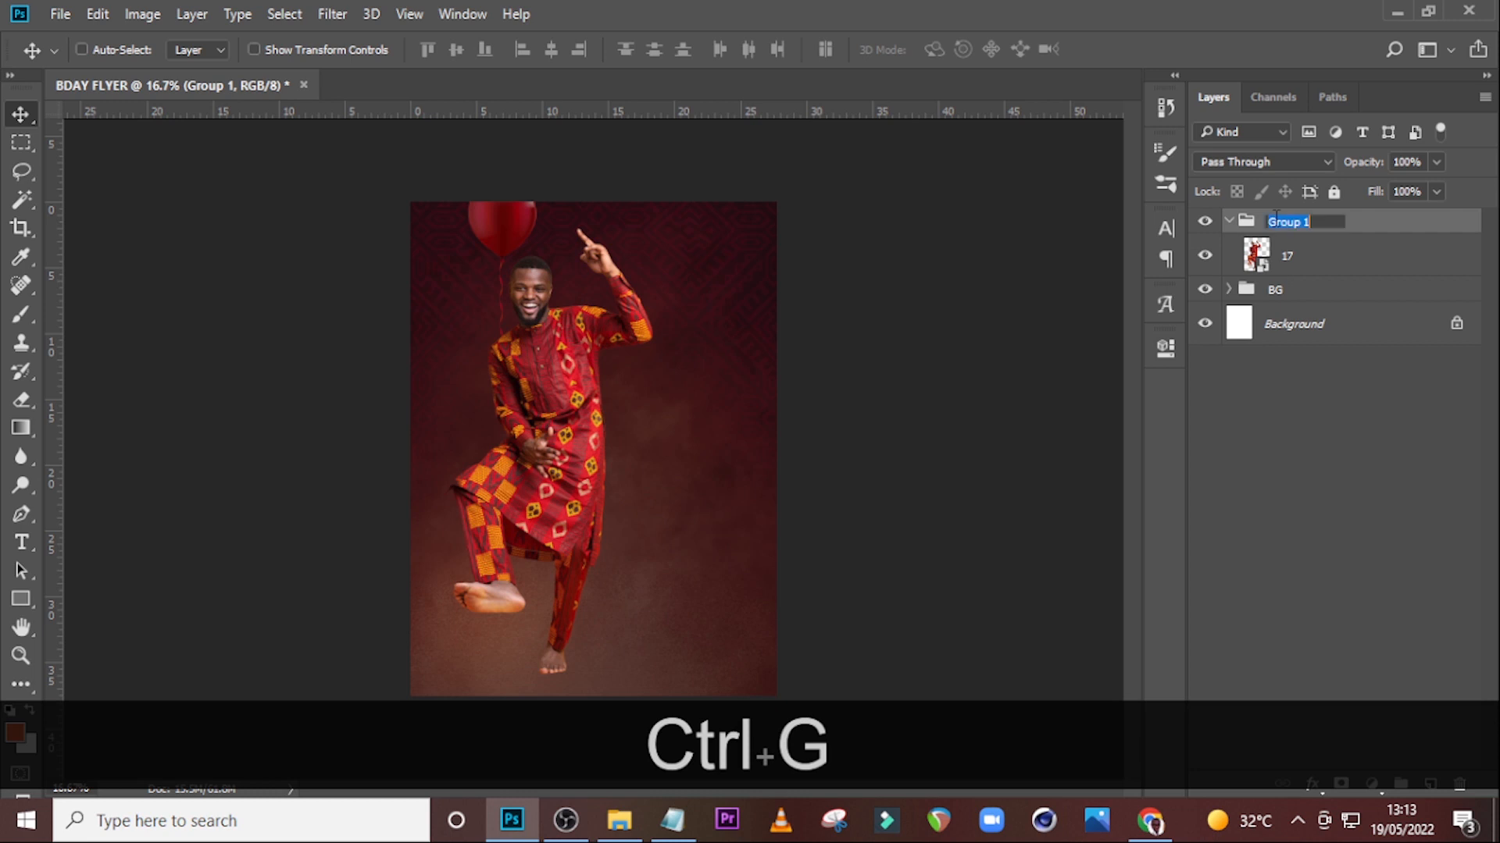
key("Caps_Lock")
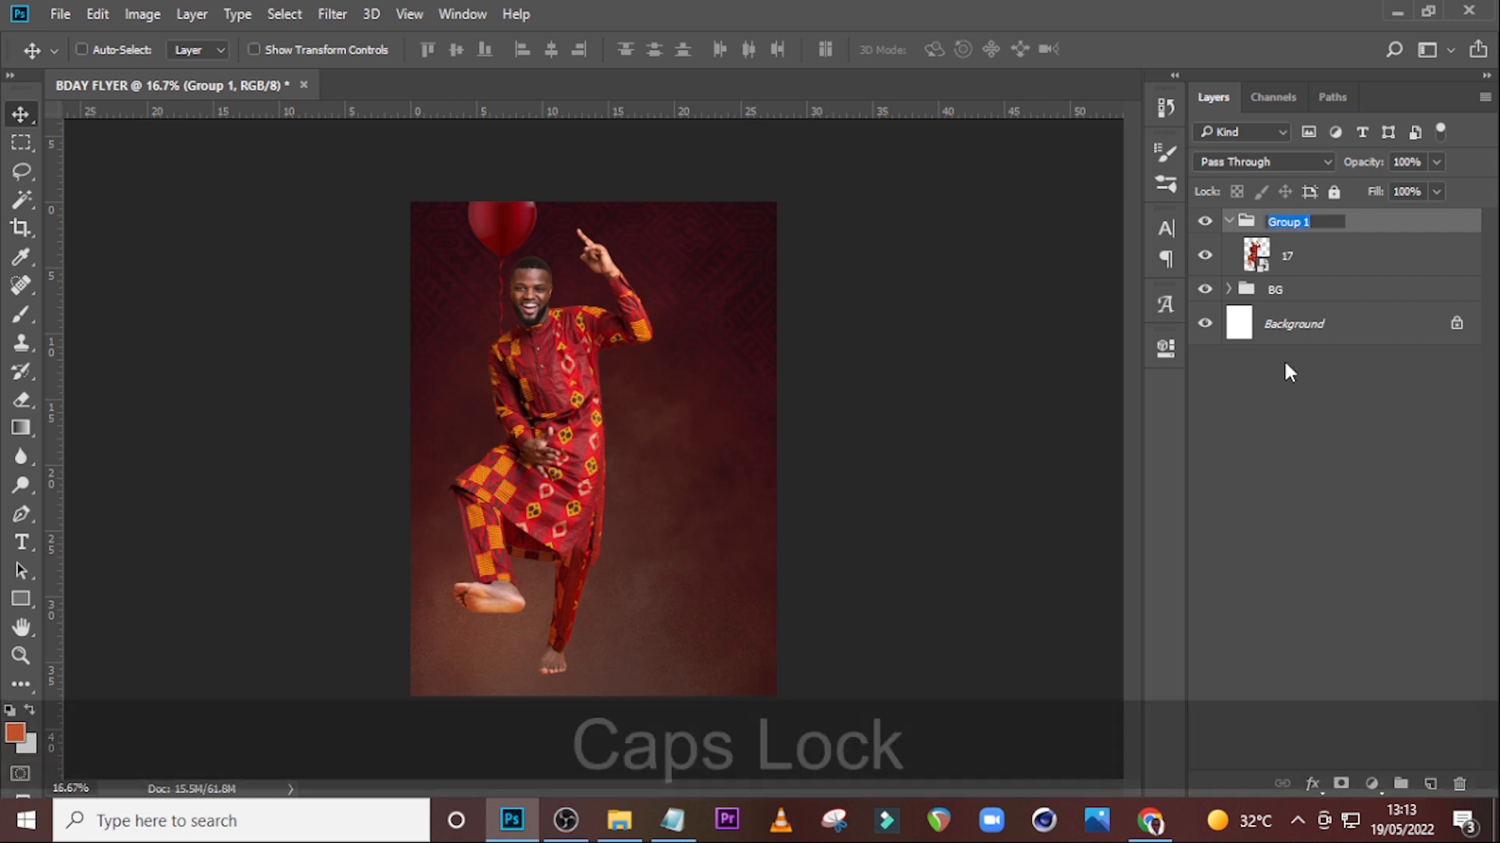
type("MODEL")
key("Return")
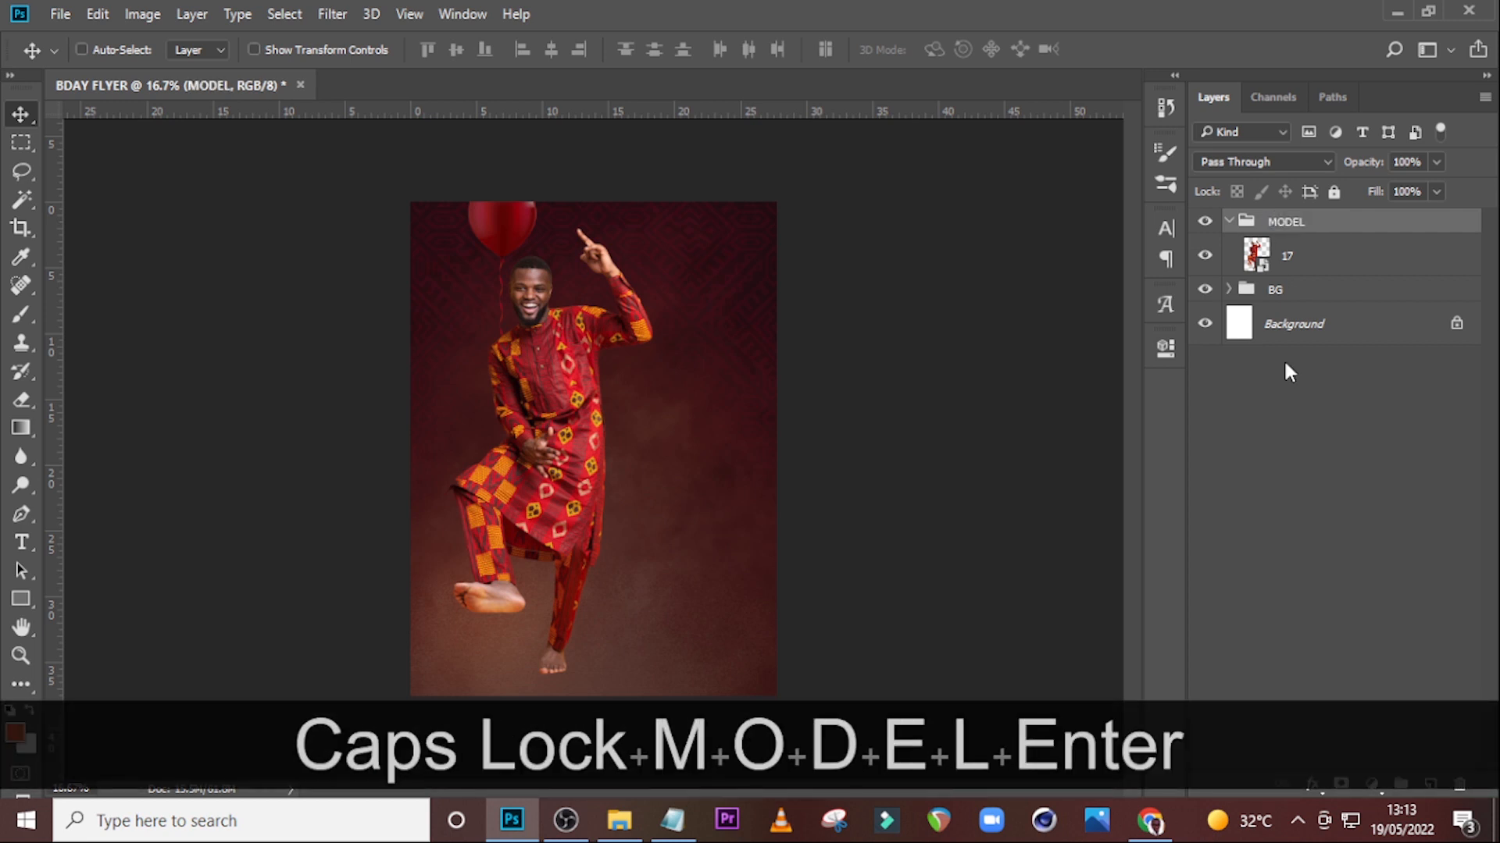
Duplicate the 17 layer twice and move the original and first copy out below the MODEL group.
left_click(1334, 274)
key("ctrl+j")
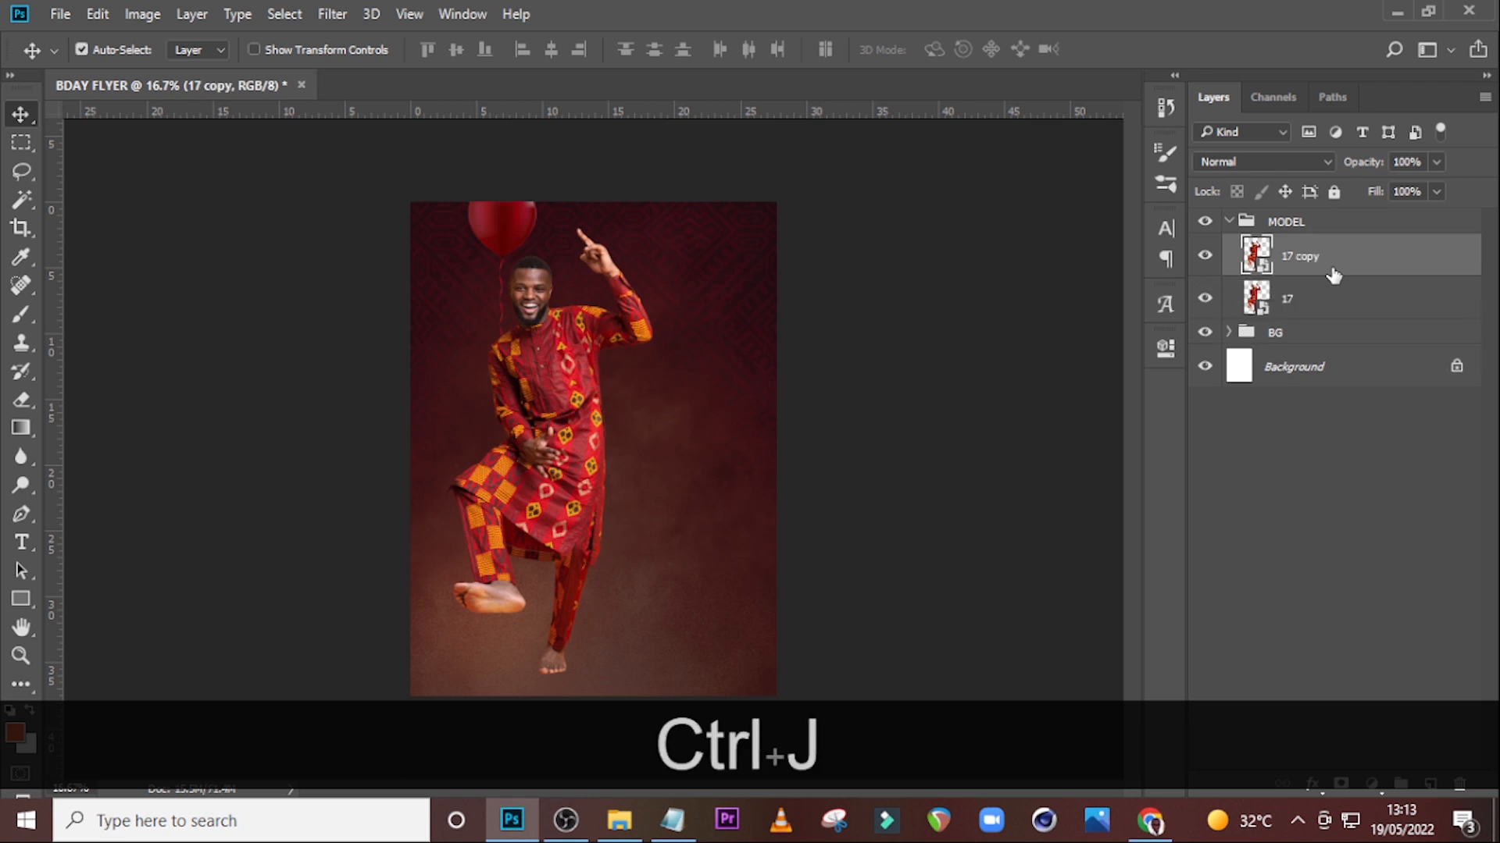
key("ctrl+j")
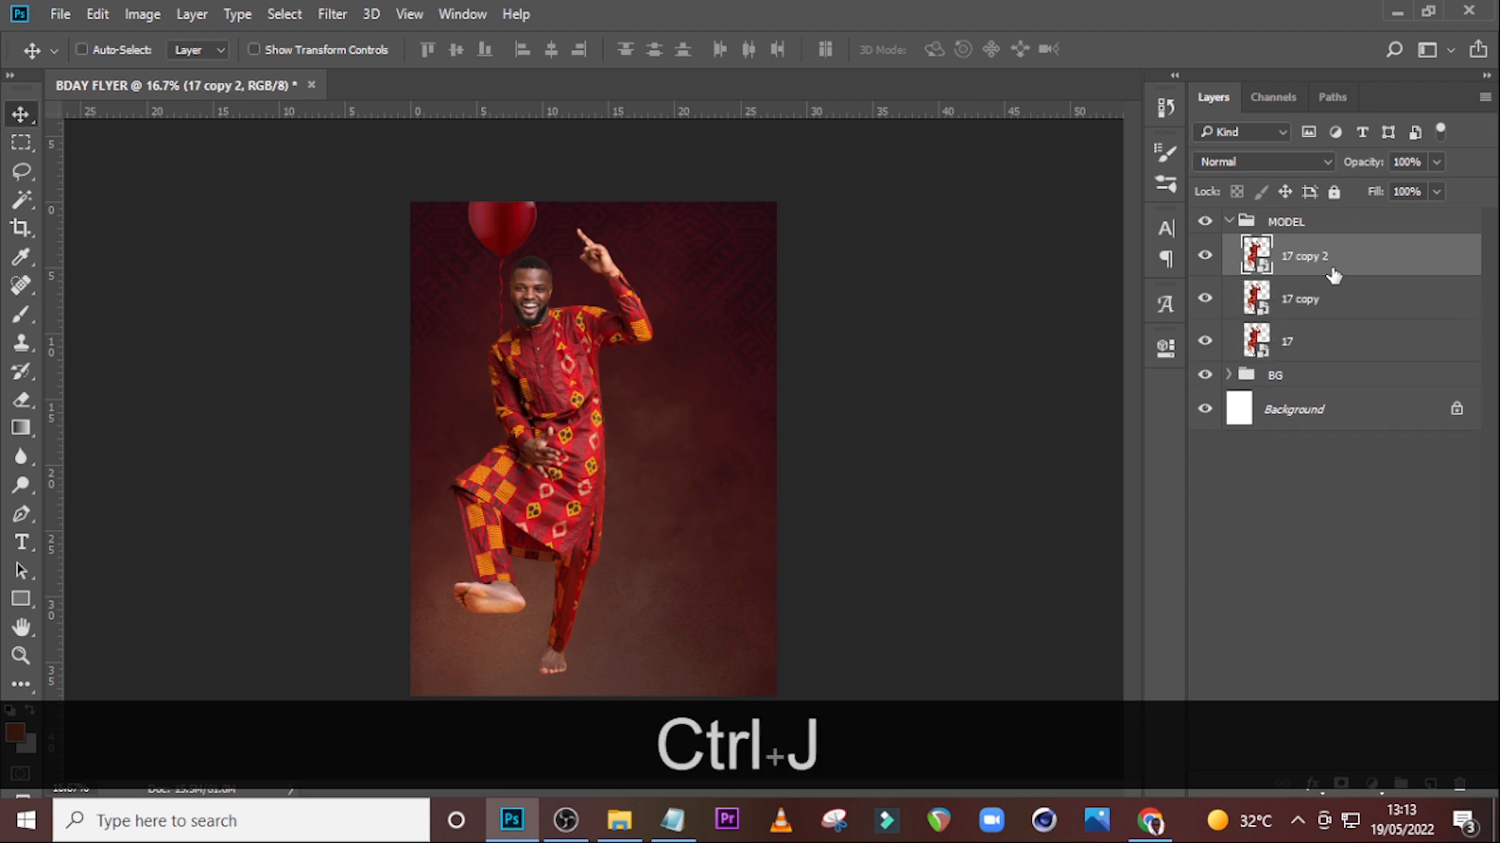
left_click(1292, 346)
left_click(1298, 304, "ctrl")
left_click_drag(1303, 347, 1309, 363)
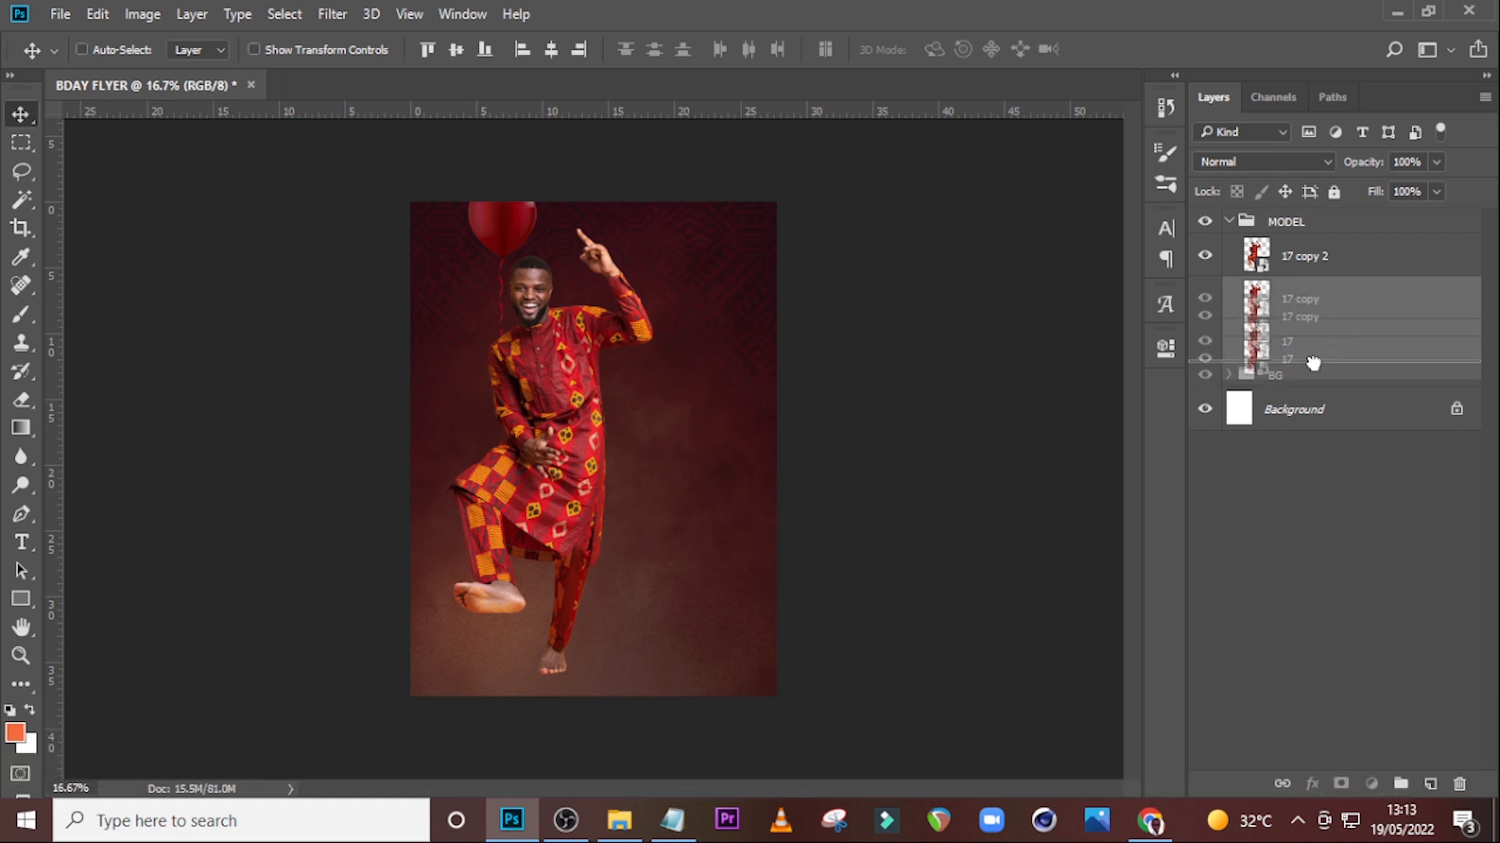
left_click(1230, 222)
Rename the copied layer to FOOT and the original 17 layer to LONG SHADOW.
left_click(1281, 262)
double_click(1281, 256)
type("FOOT")
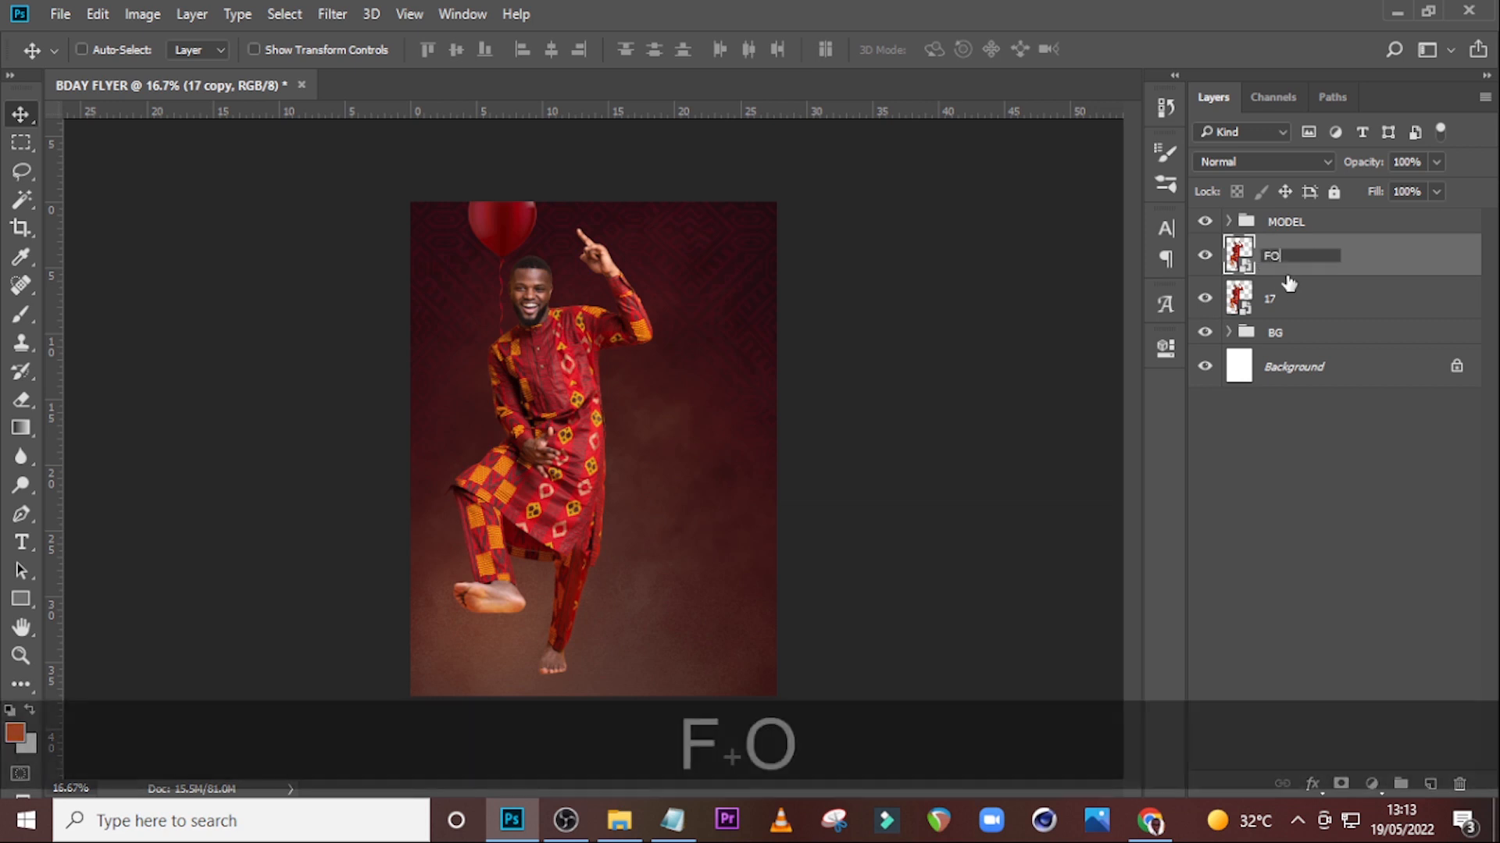
key("Return")
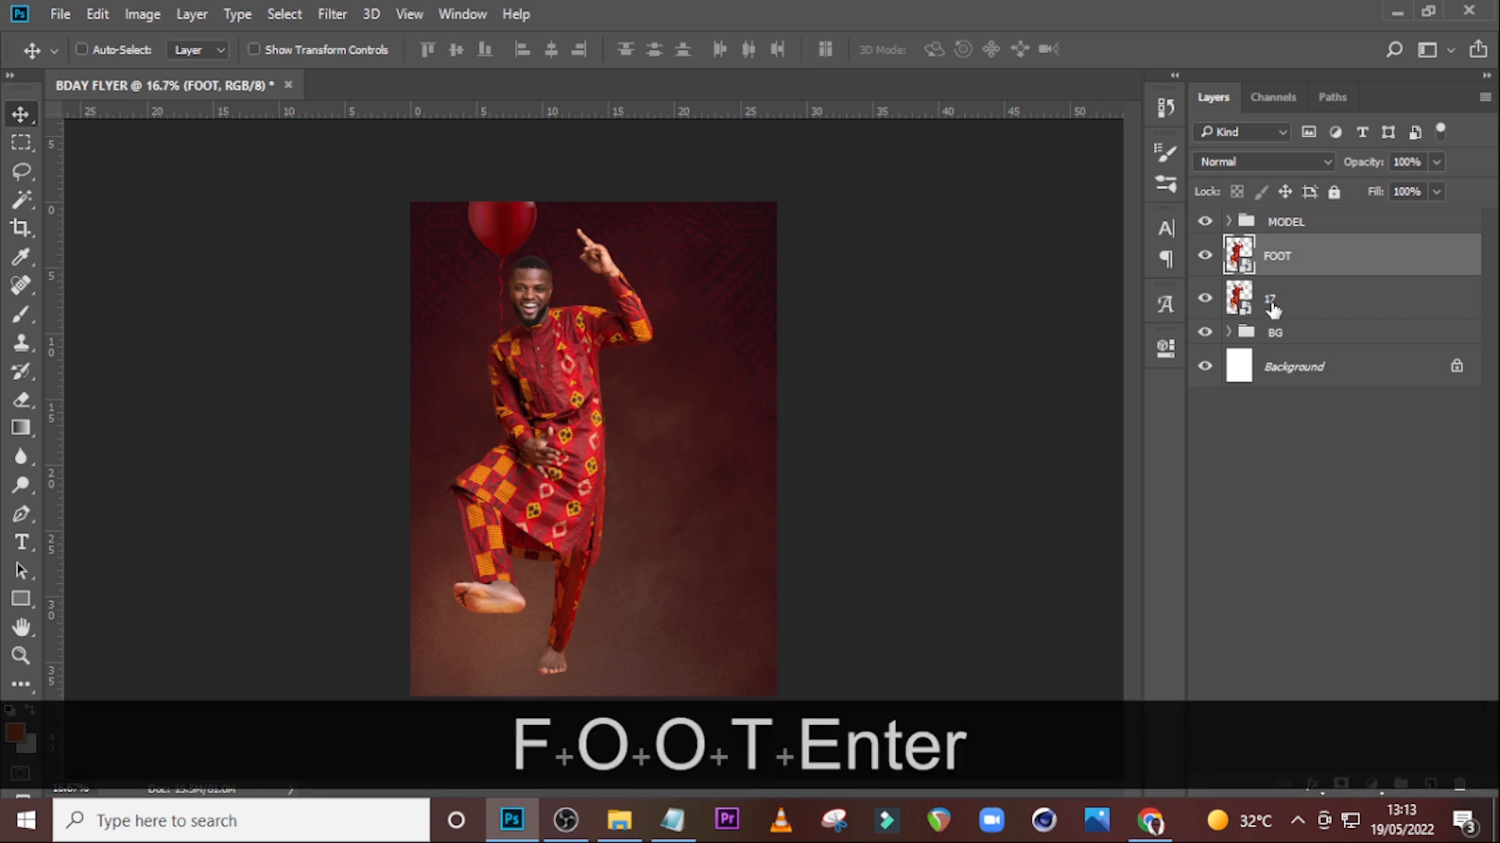
double_click(1272, 303)
type("LO")
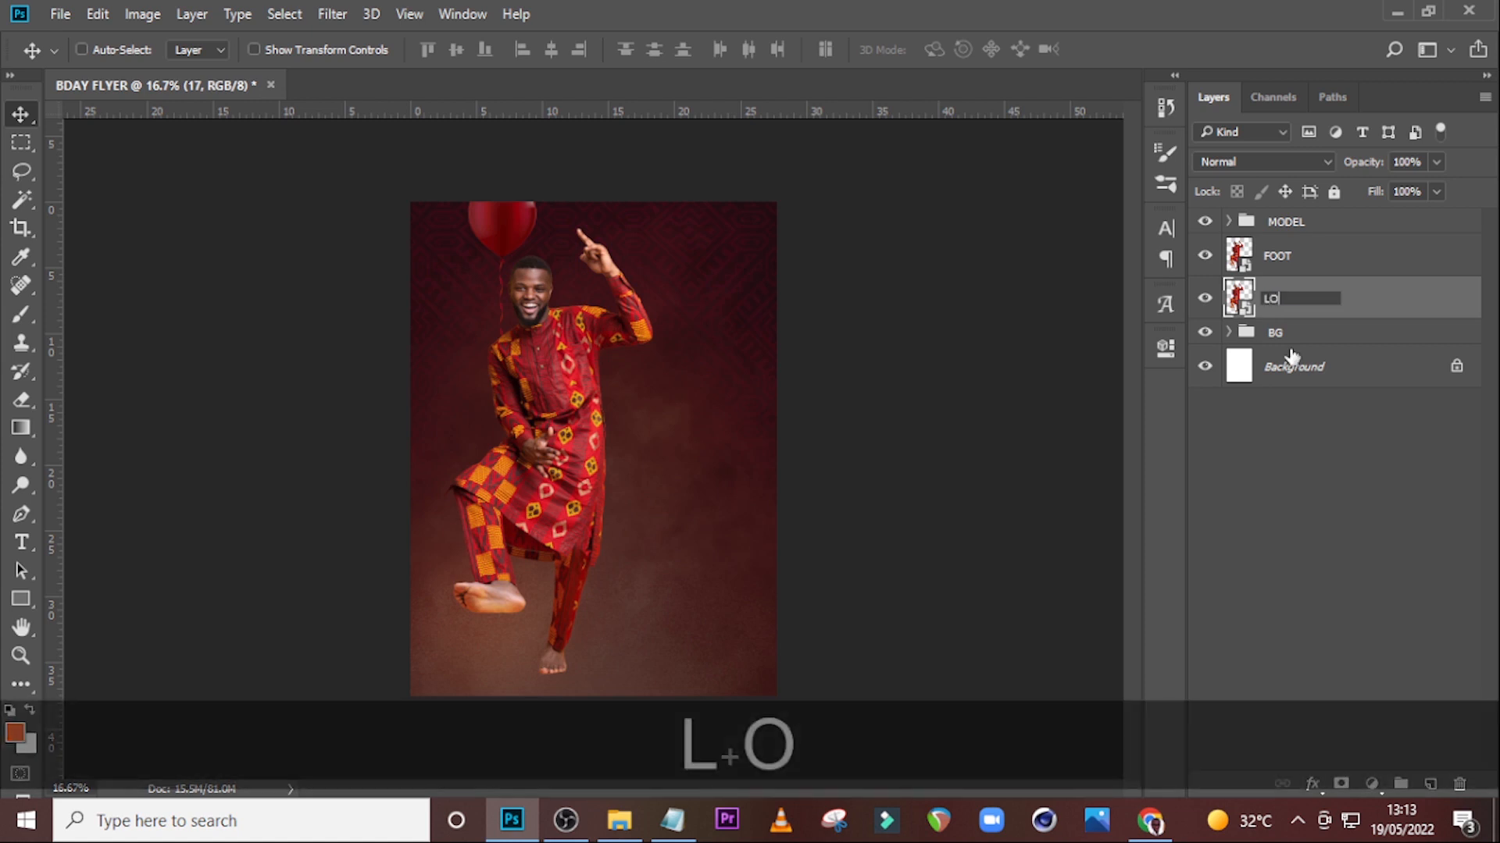
type("NG SHADOW")
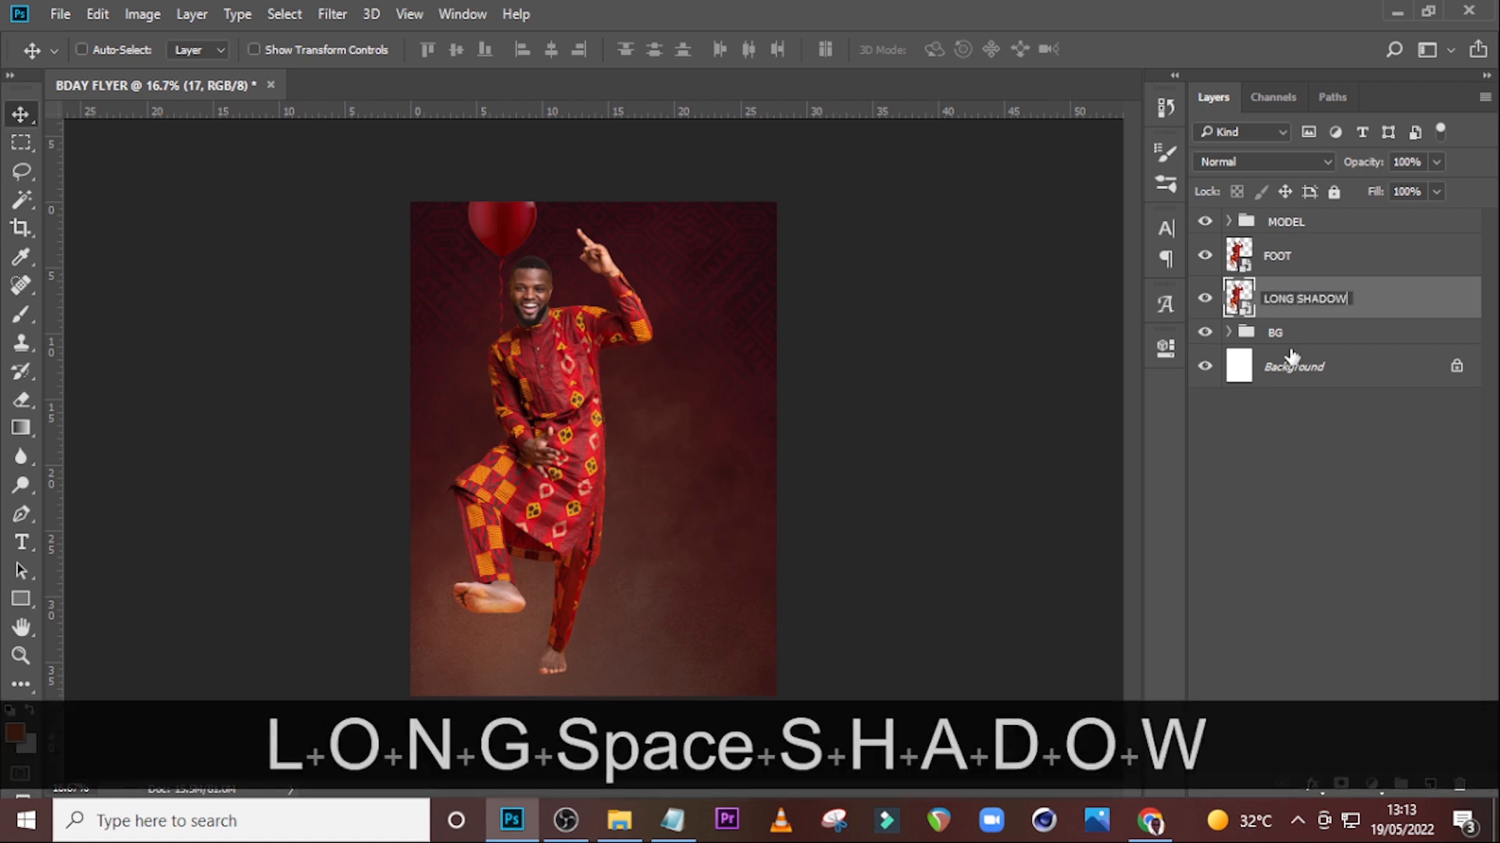
key("Return")
Group the FOOT and LONG SHADOW layers into a new group named SHADOWS.
left_click(1367, 266, "ctrl")
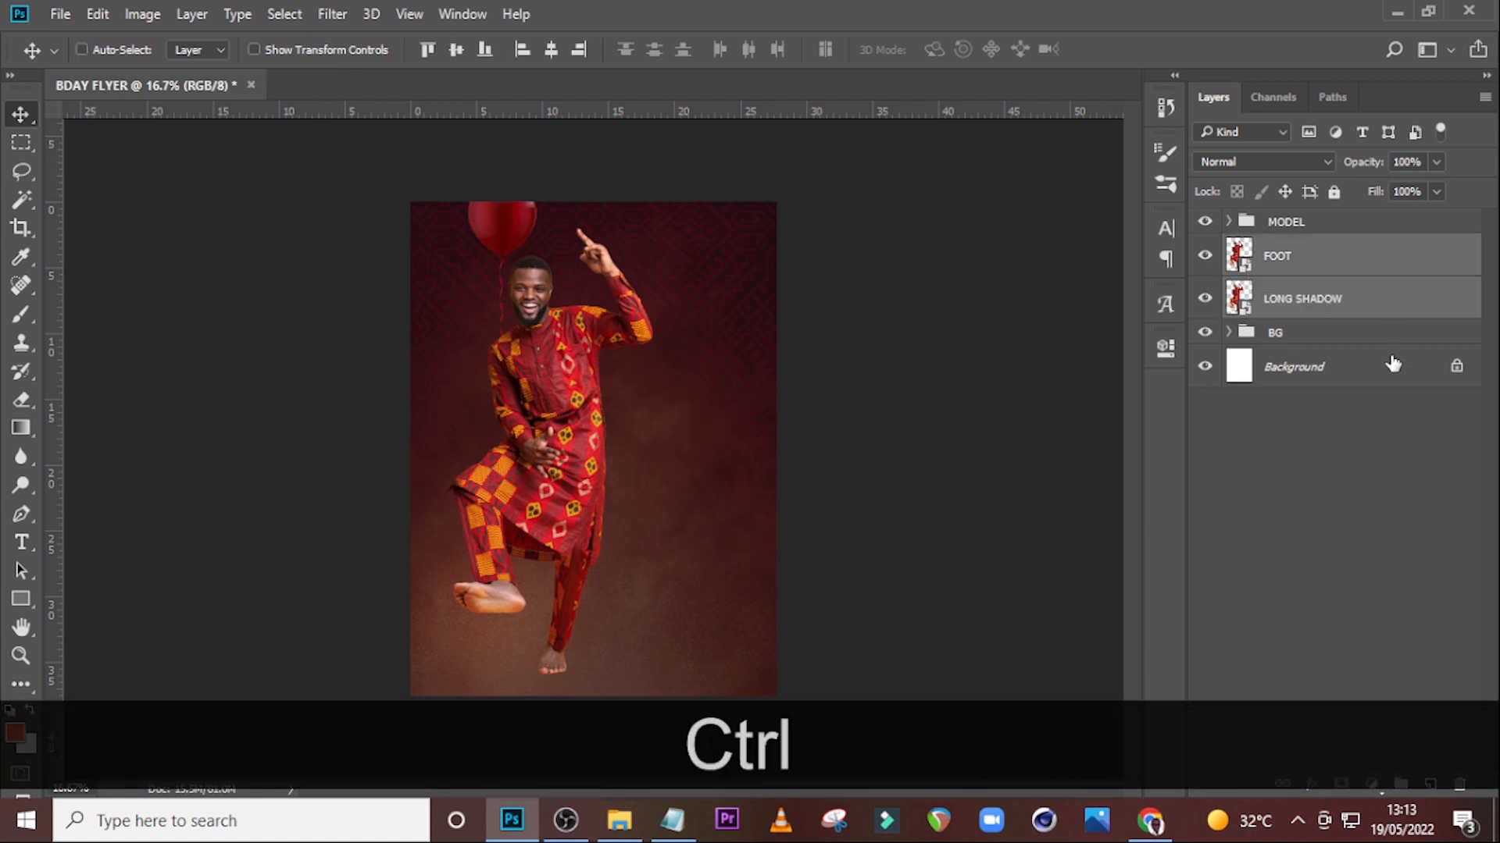
key("ctrl+g")
double_click(1285, 247)
type("SHAOE")
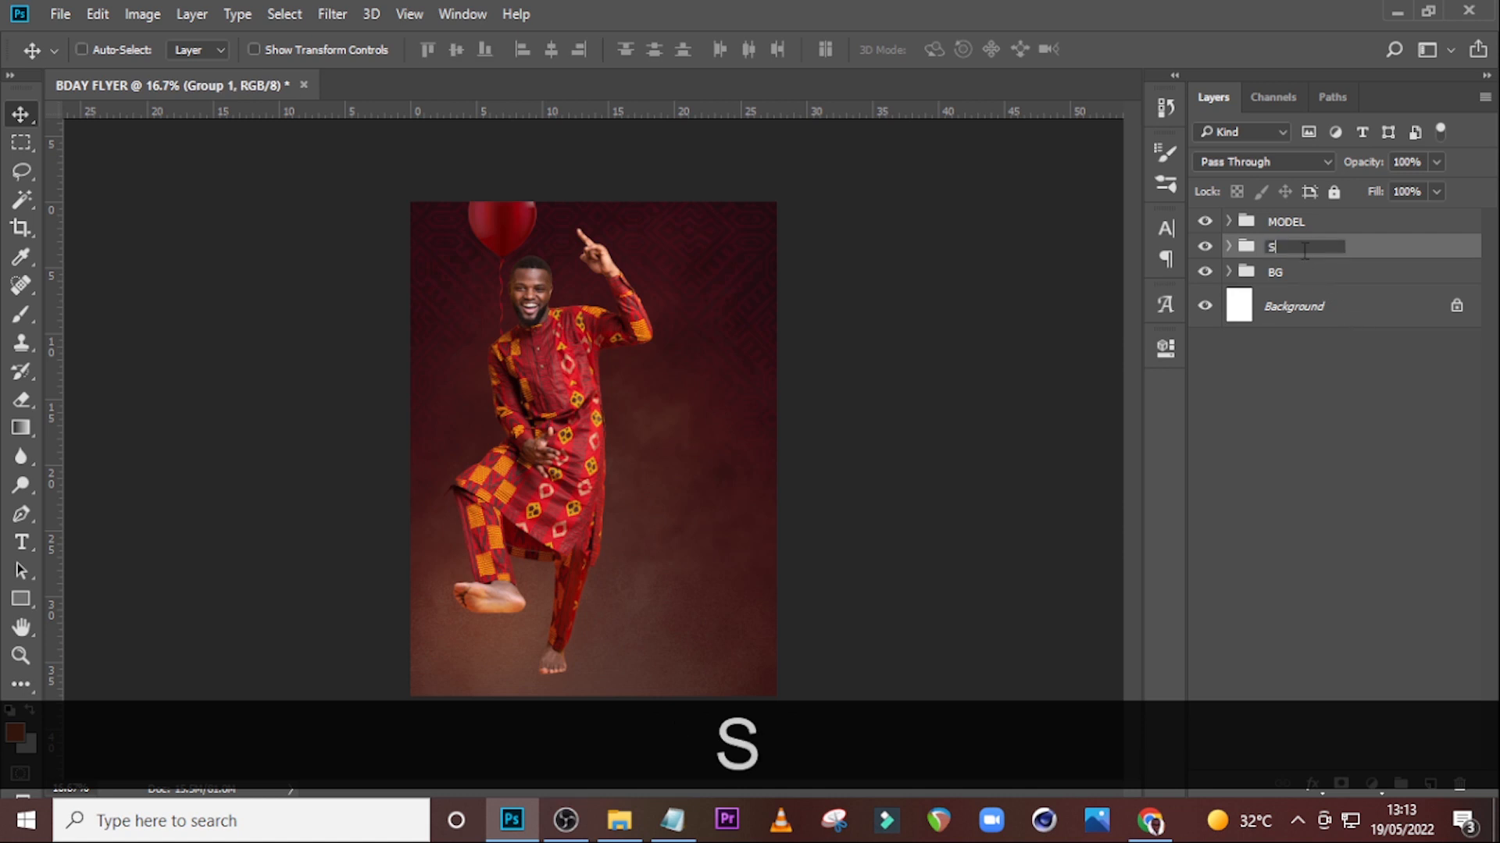
key("BackSpace")
type("WS")
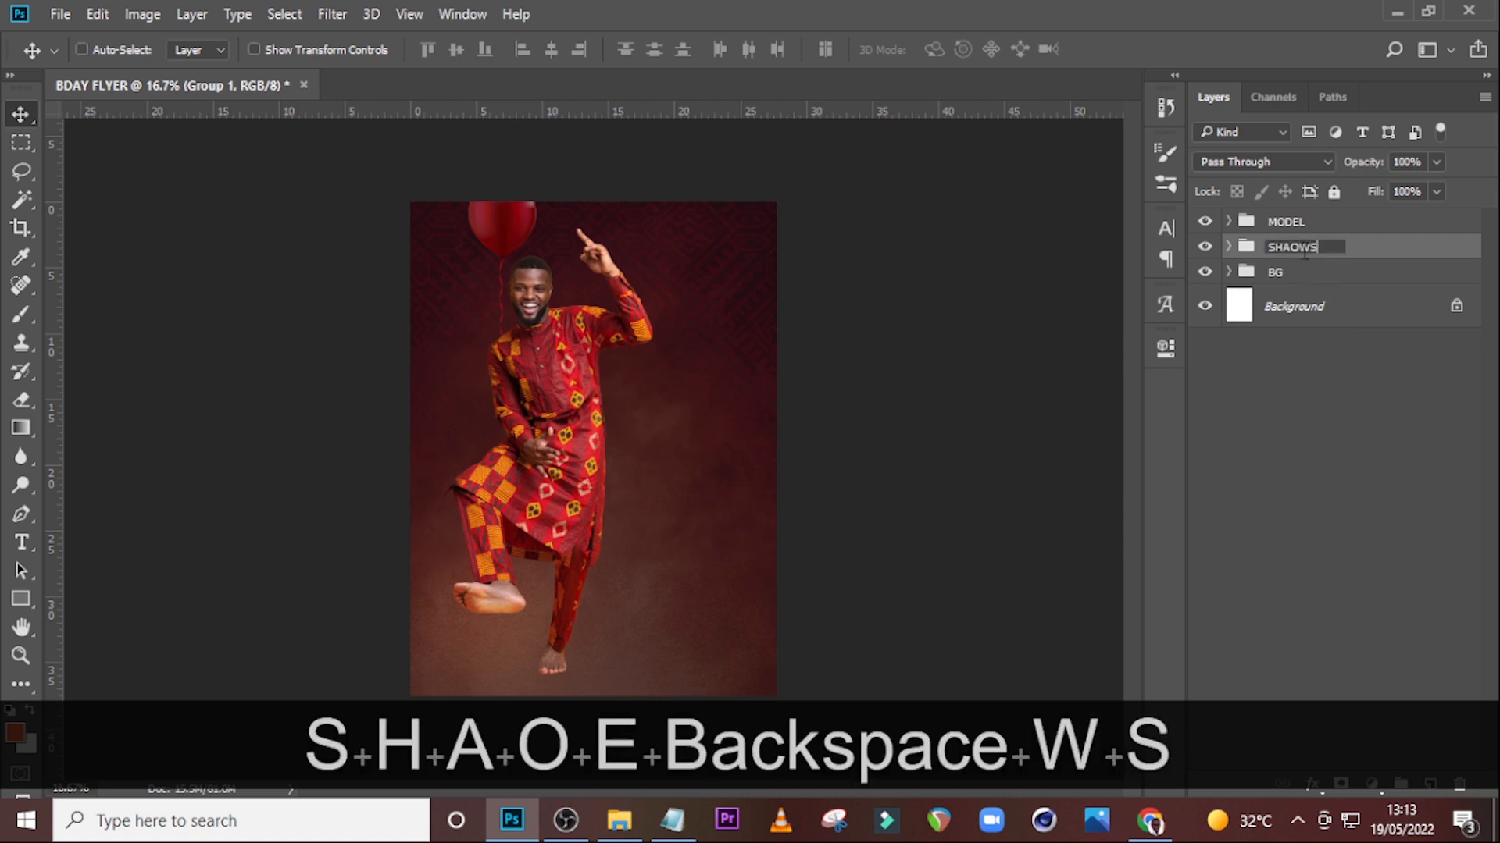
key("Return")
double_click(1292, 247)
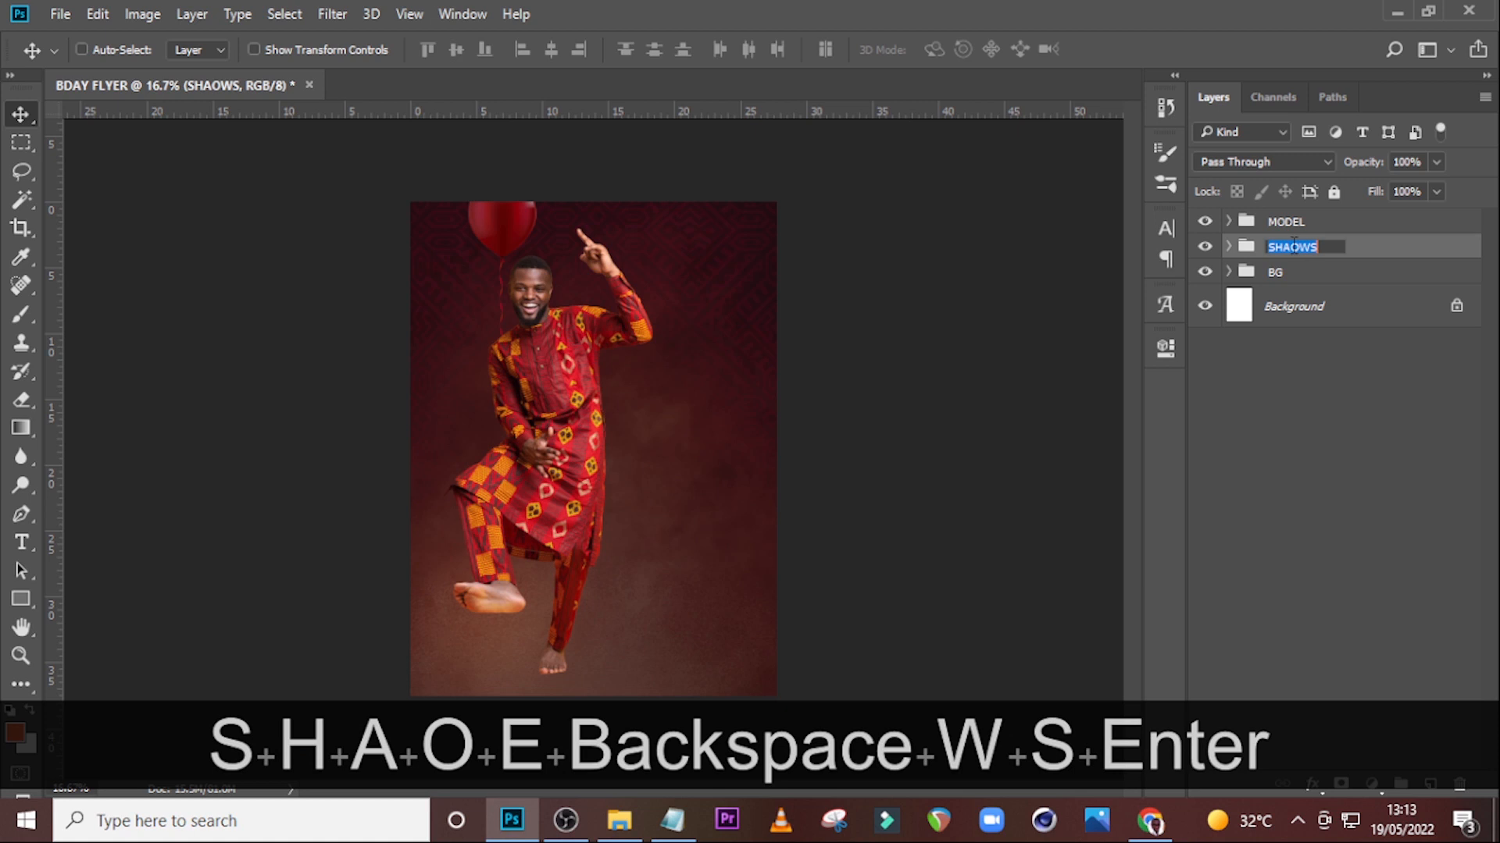
left_click(1288, 247)
type("D")
key("Return")
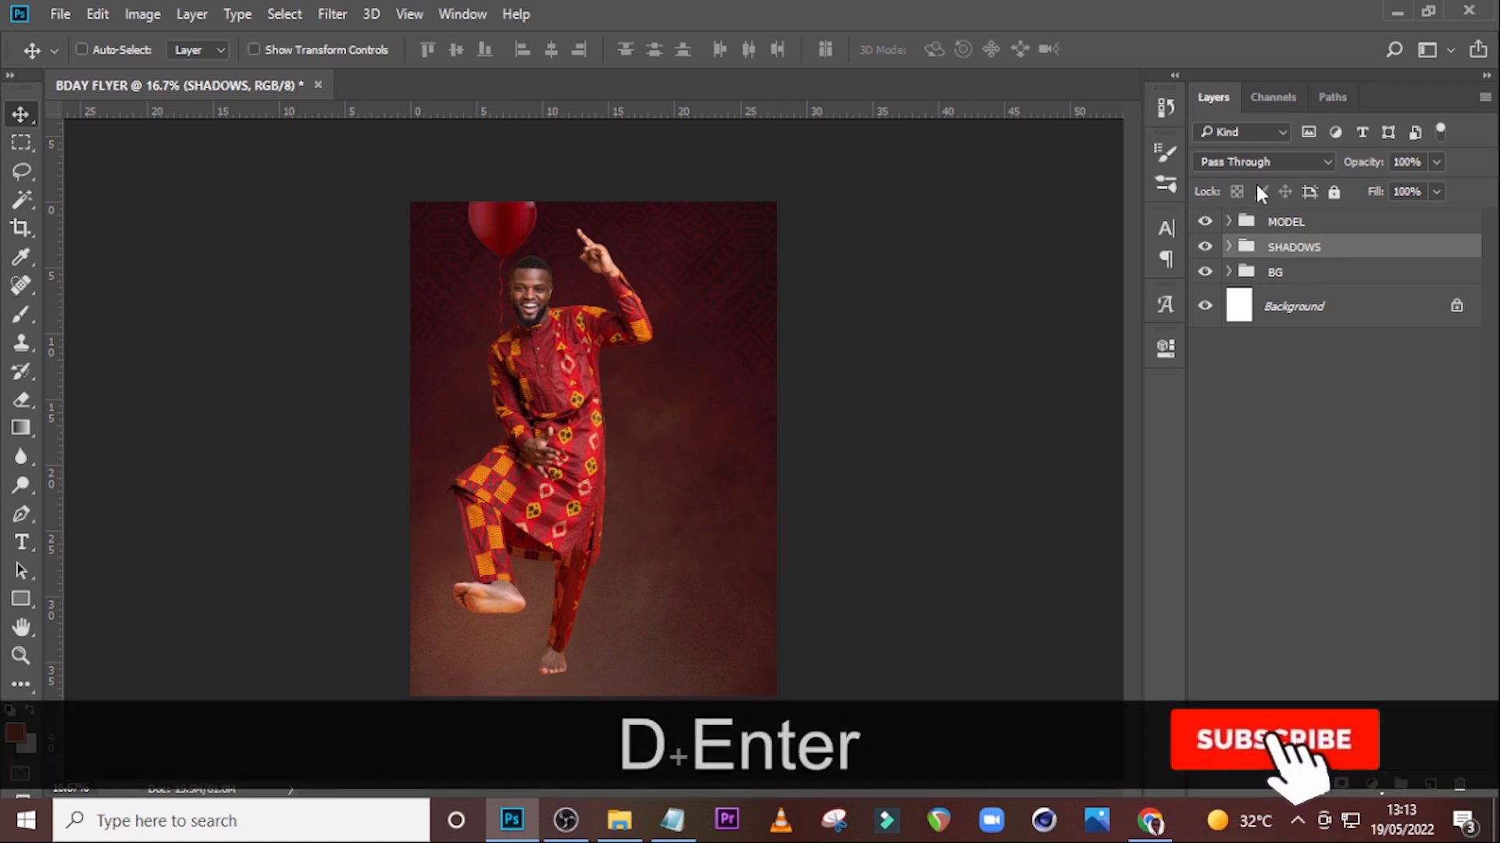
Apply a black Color Overlay layer style to the FOOT layer.
left_click(1228, 247)
left_click(1383, 291)
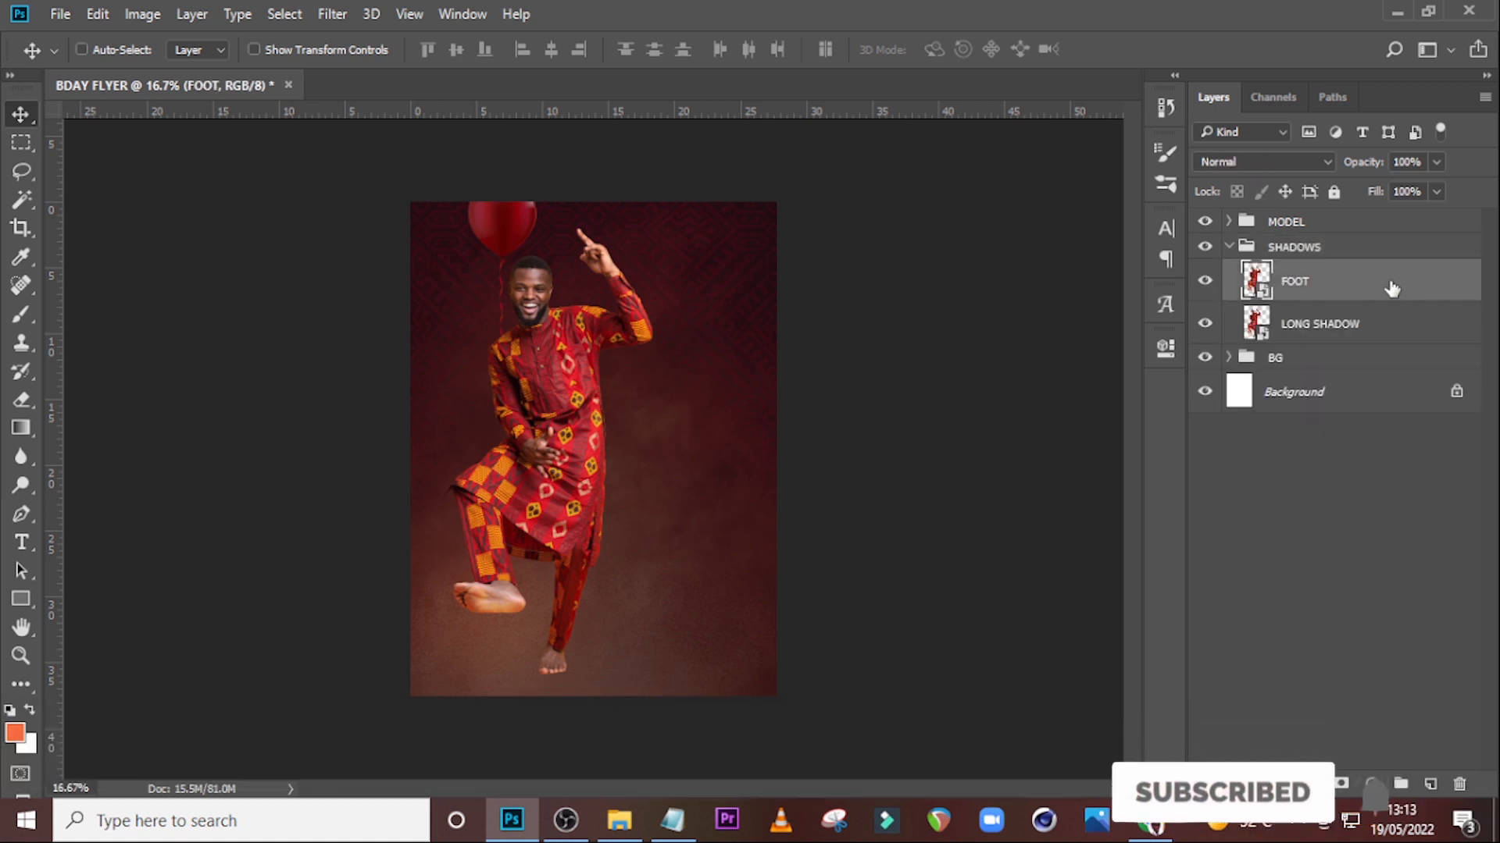
double_click(1427, 301)
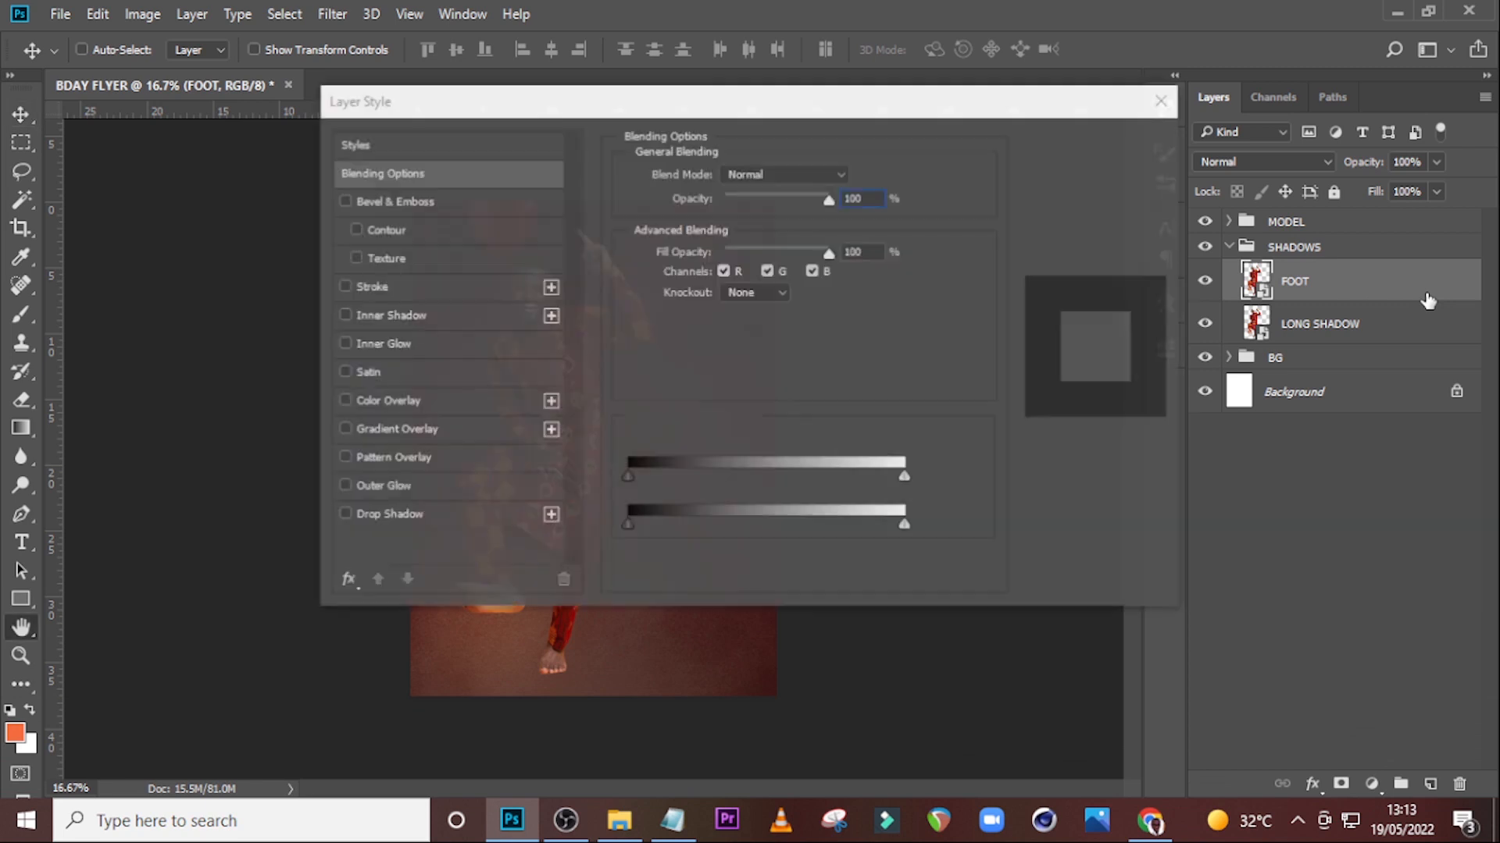
left_click_drag(531, 111, 810, 128)
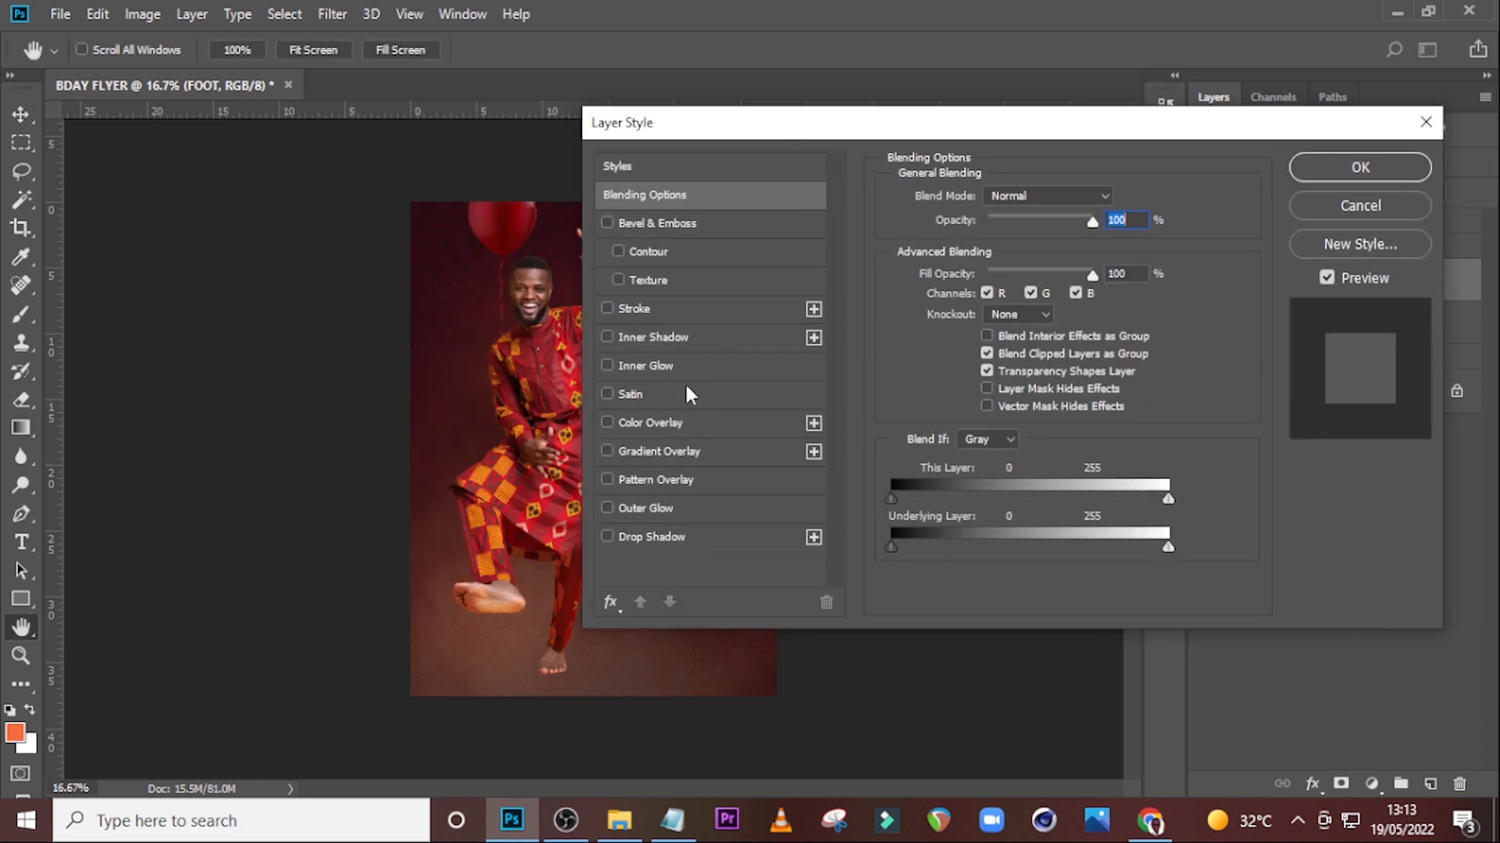
left_click(629, 422)
left_click(1115, 200)
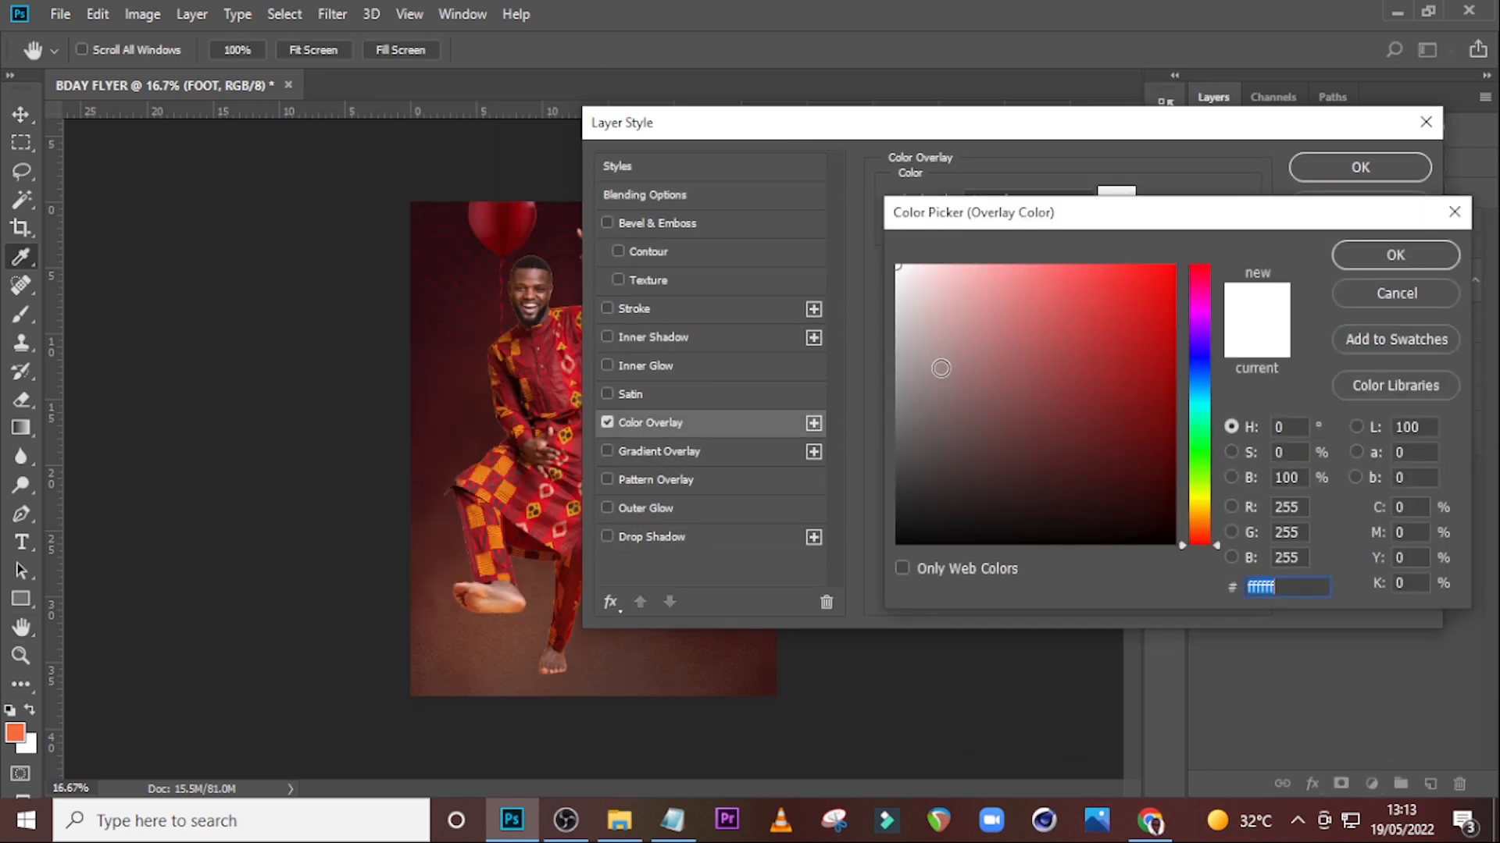
left_click(897, 542)
left_click(1375, 262)
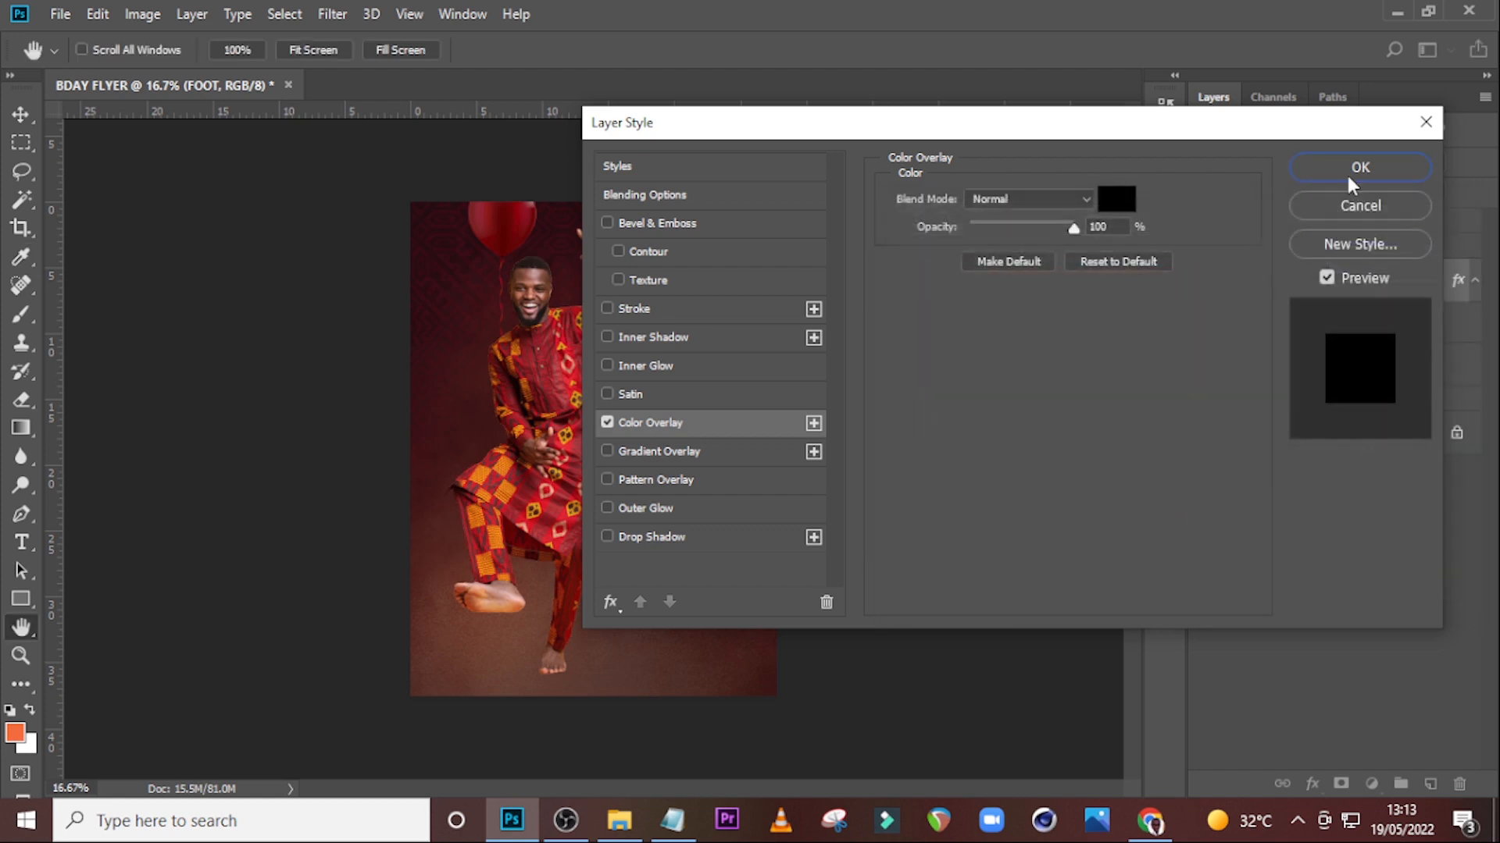
left_click(1351, 167)
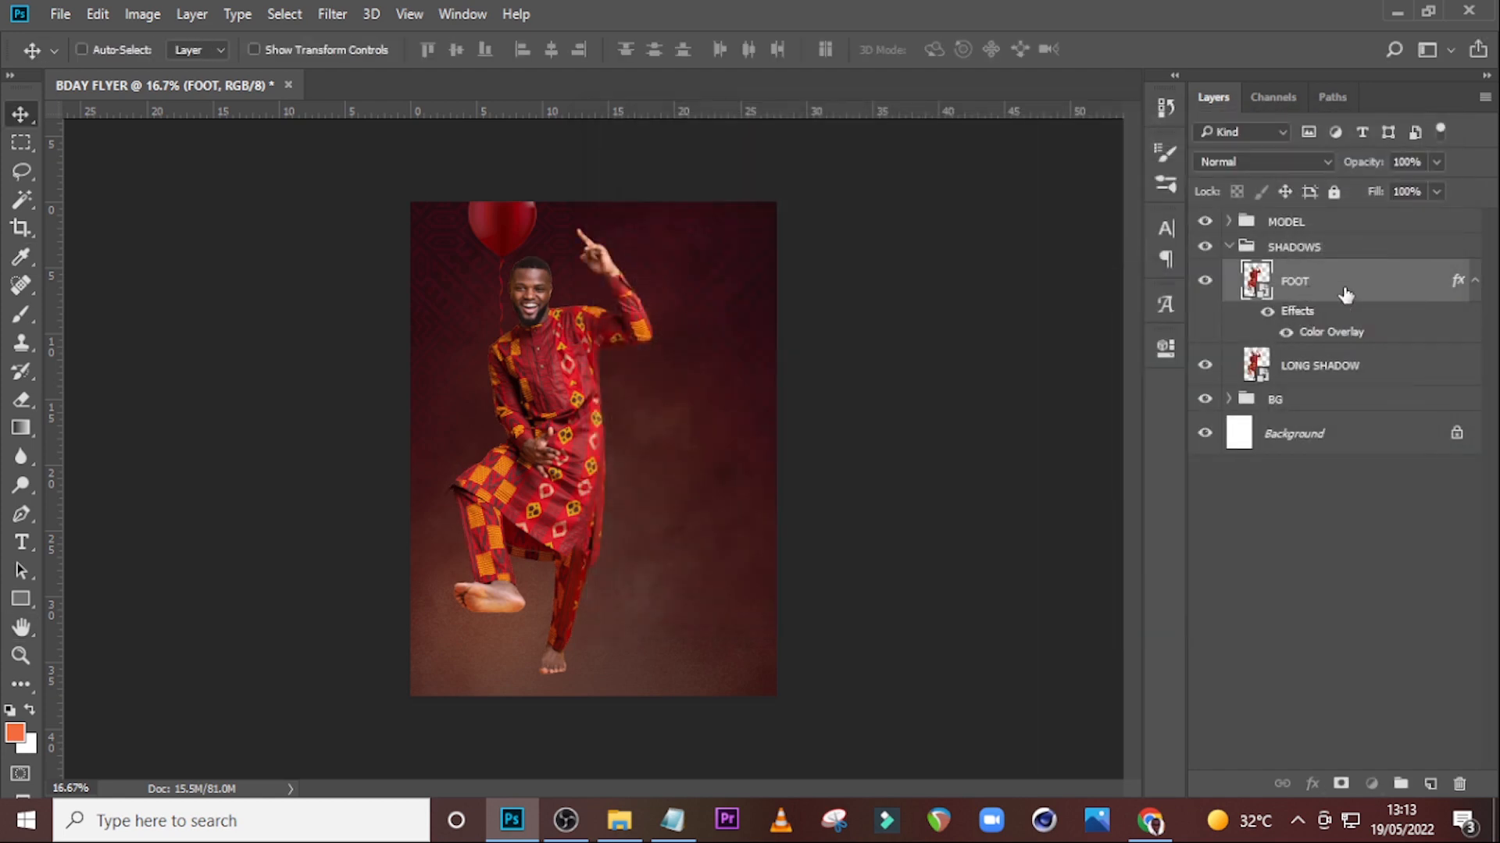
left_click(1473, 282)
key("v")
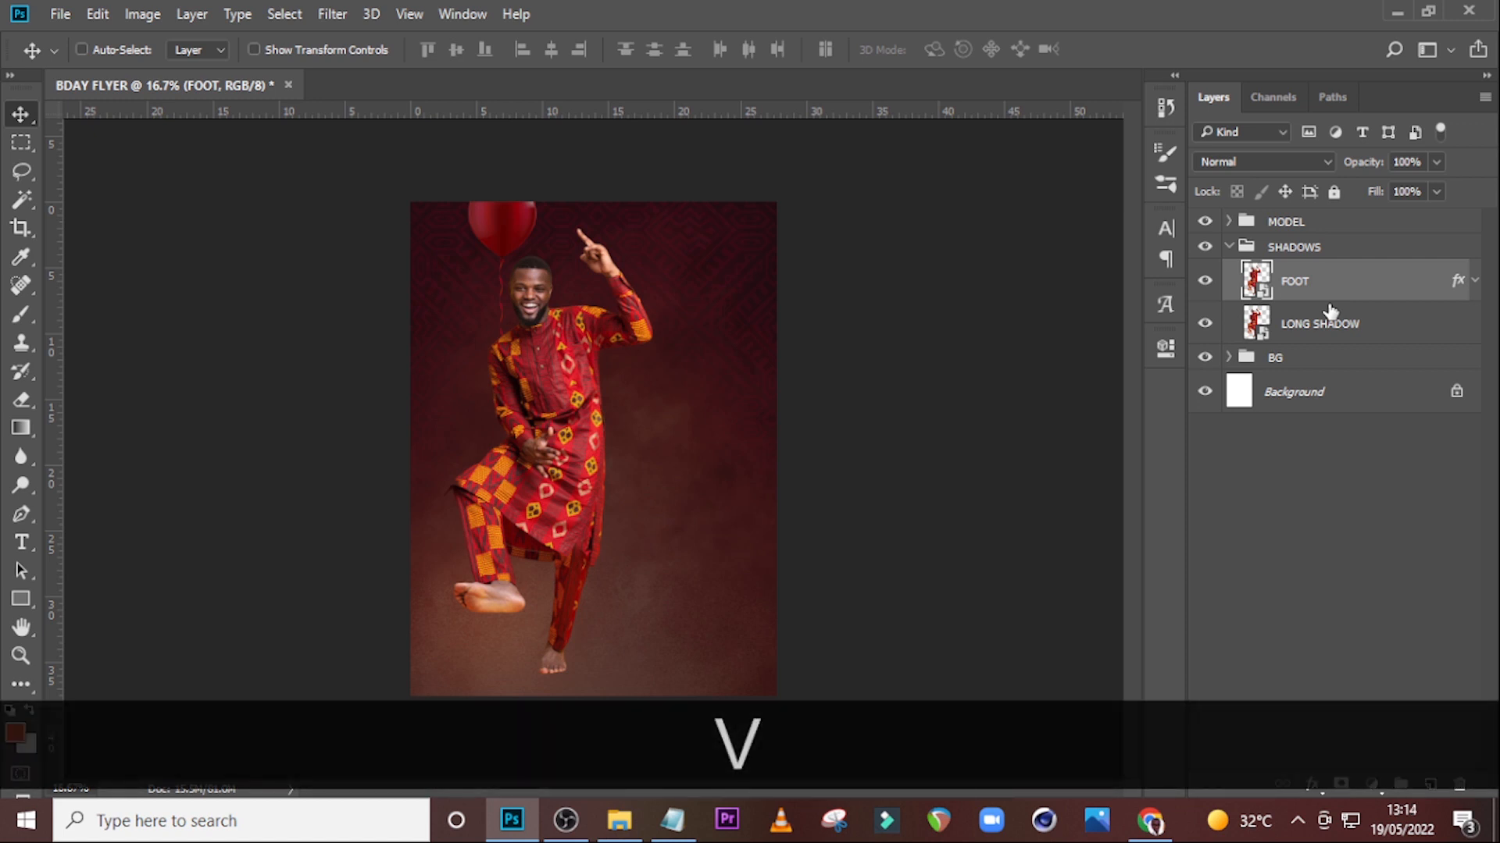
key("Down")
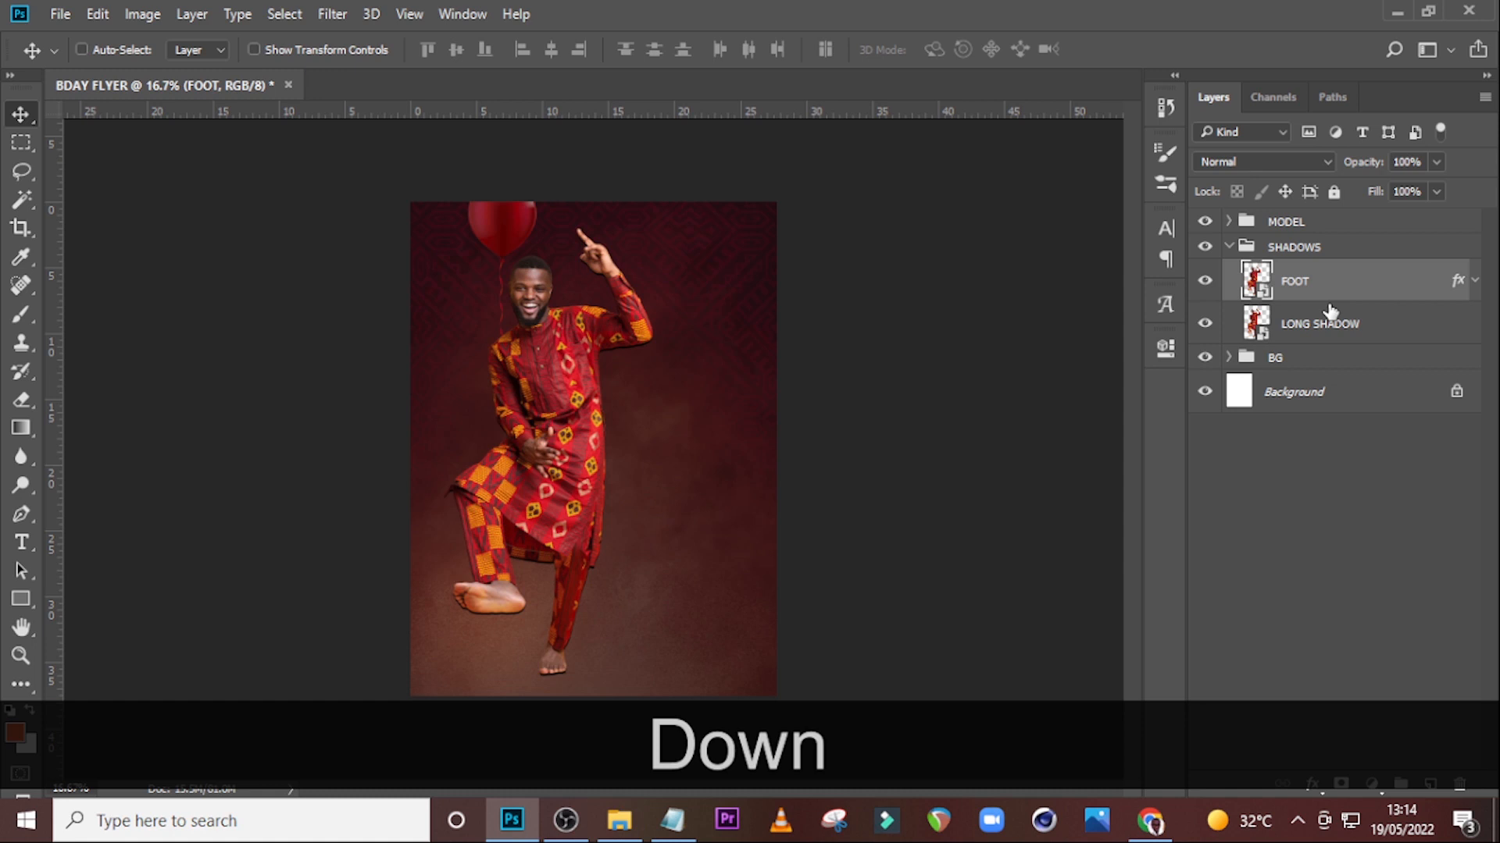
key("Up")
key("ctrl+equal")
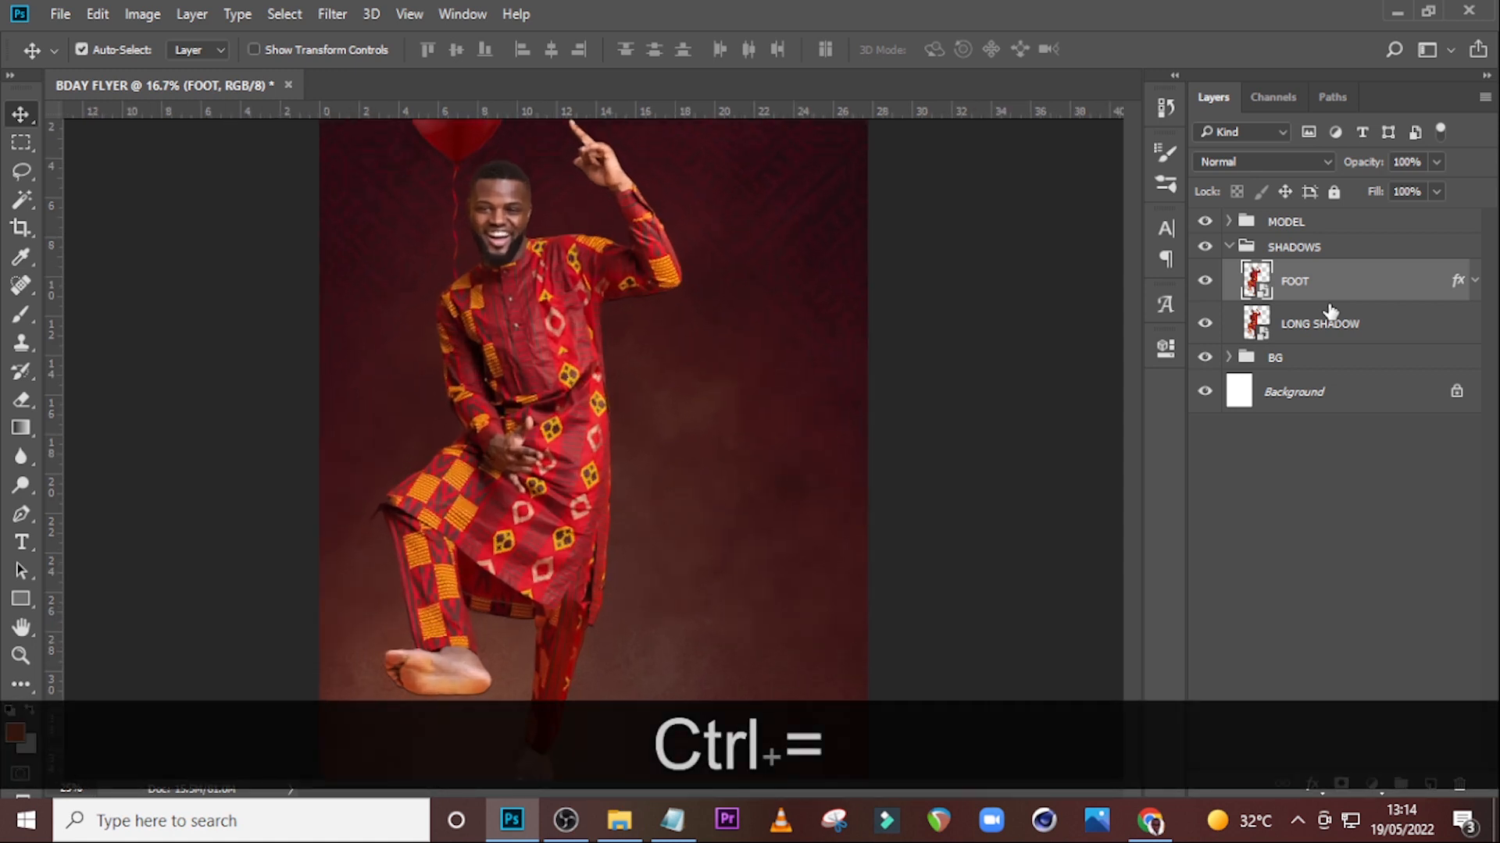
scroll(433, 371, "down", 5)
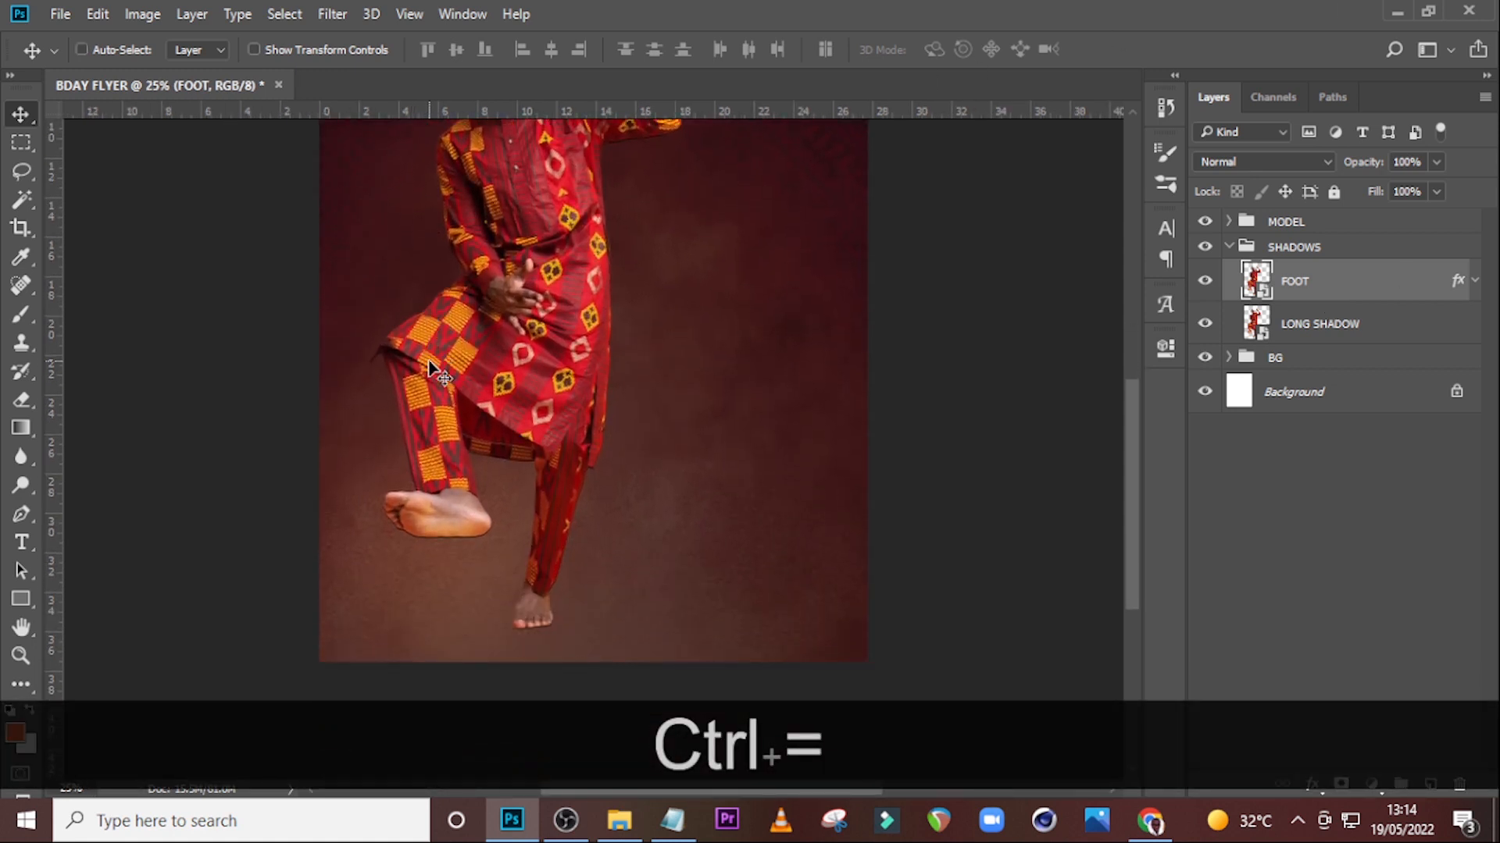
Add a black, hide-all layer mask to the FOOT layer.
key("Down")
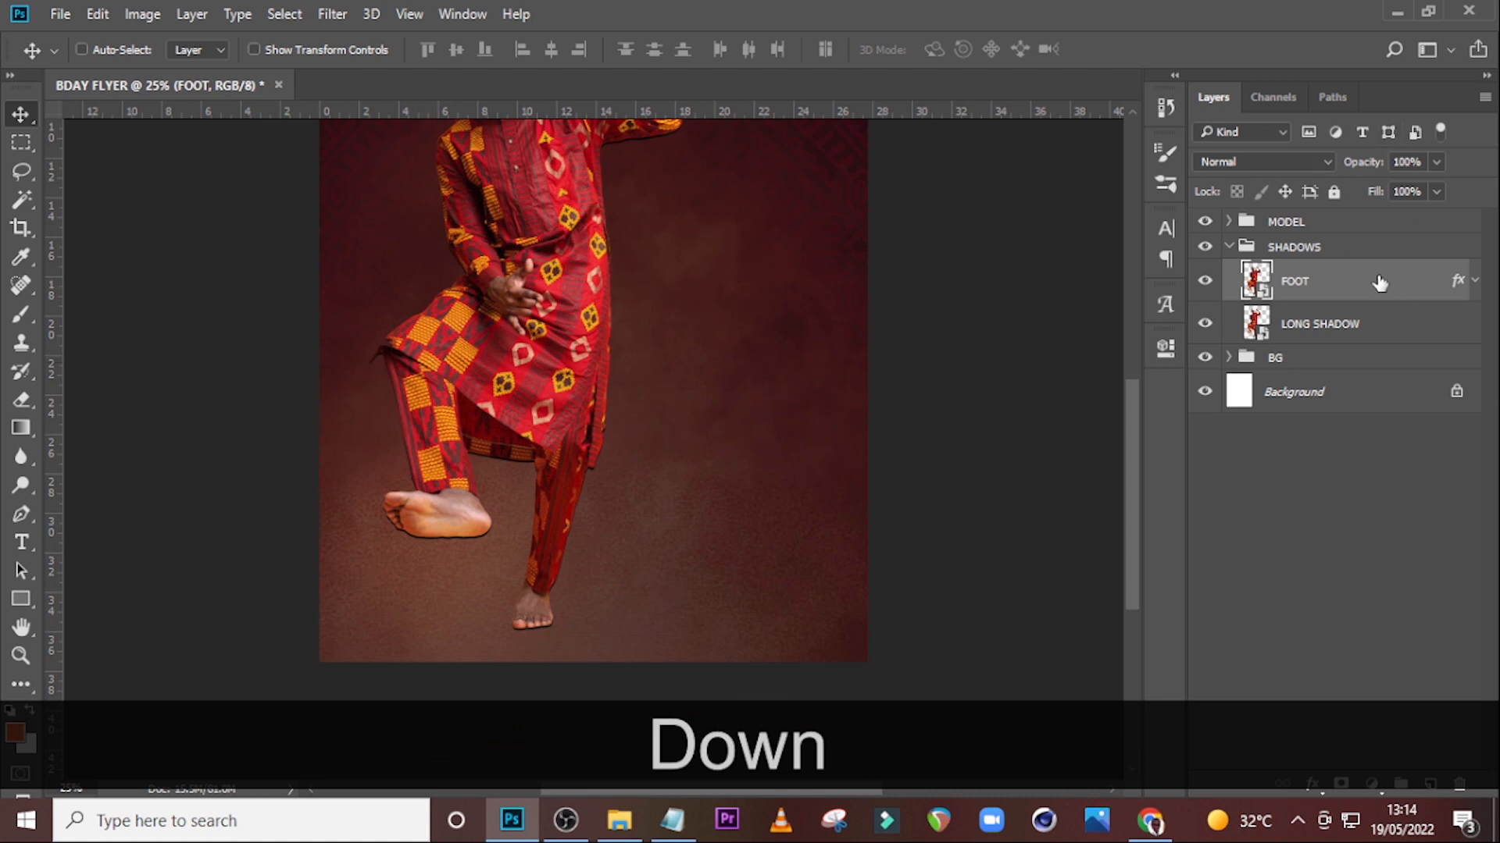
key("alt")
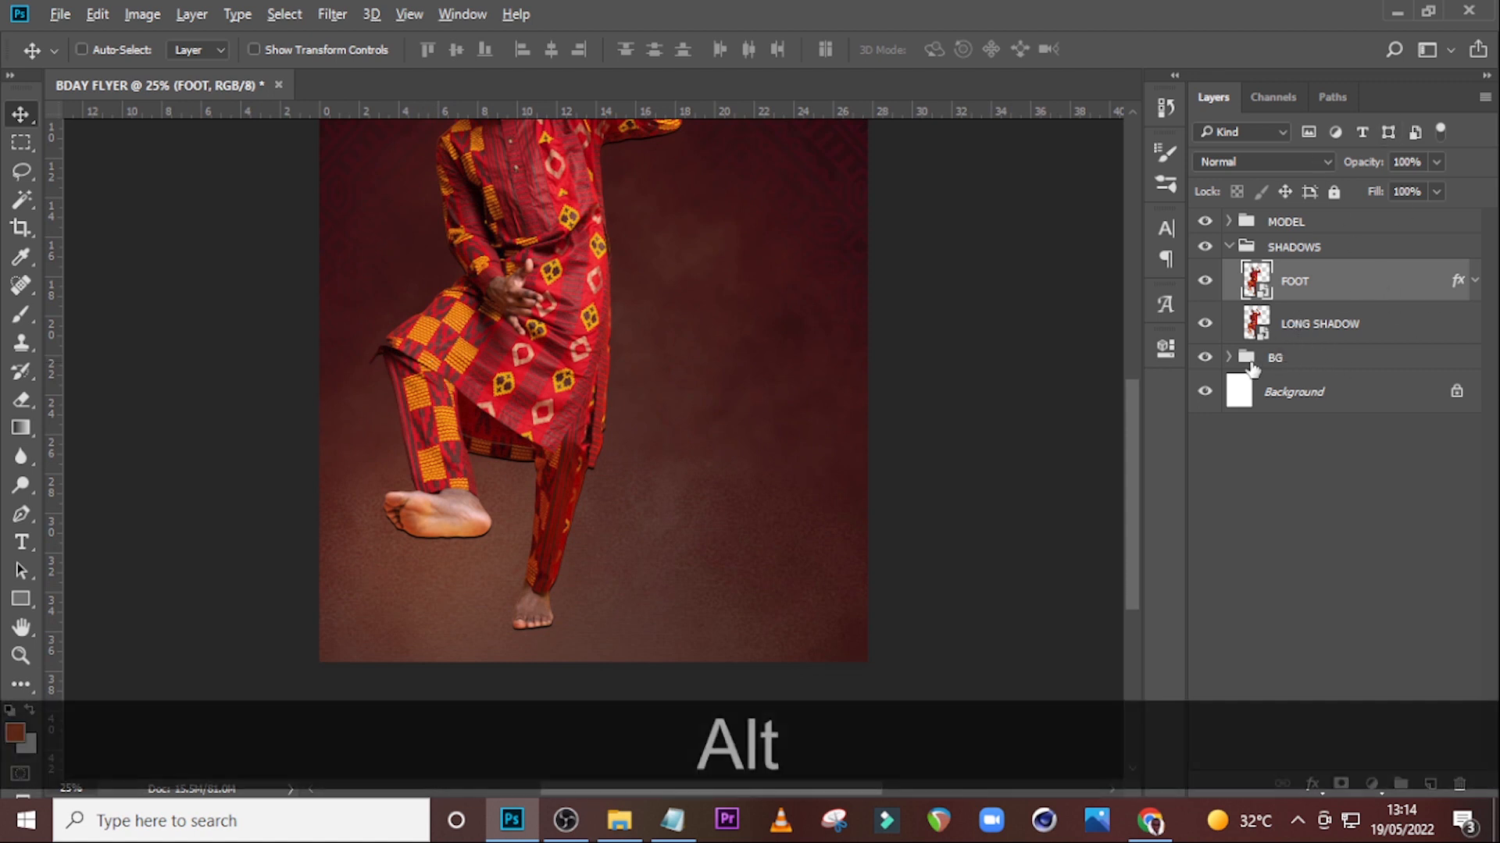
left_click(1340, 784, "alt")
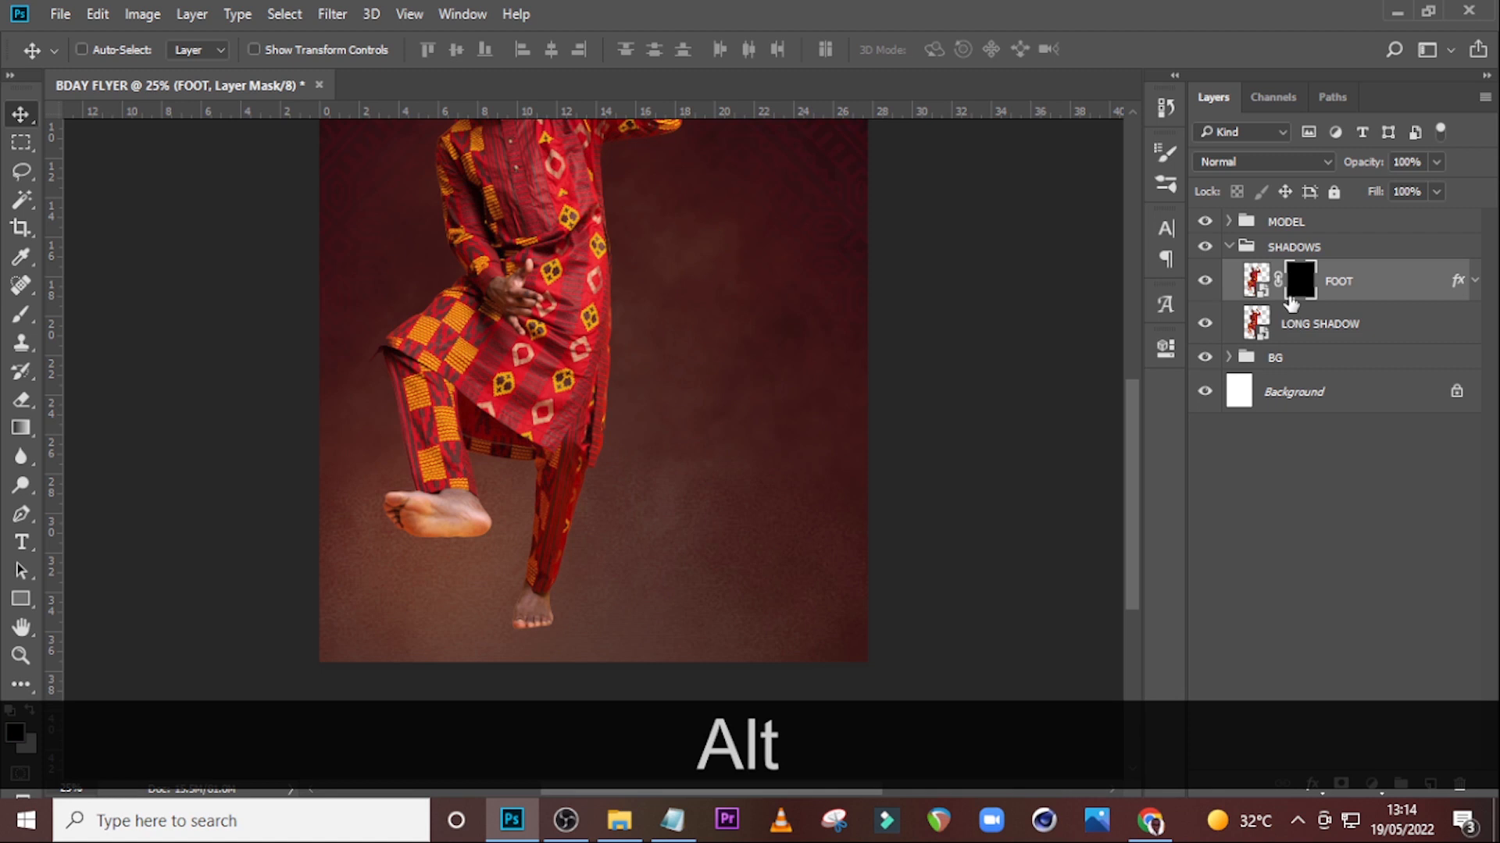
Paint with a white 200 px soft brush on the FOOT mask beneath the standing foot to reveal a contact shadow.
key("b")
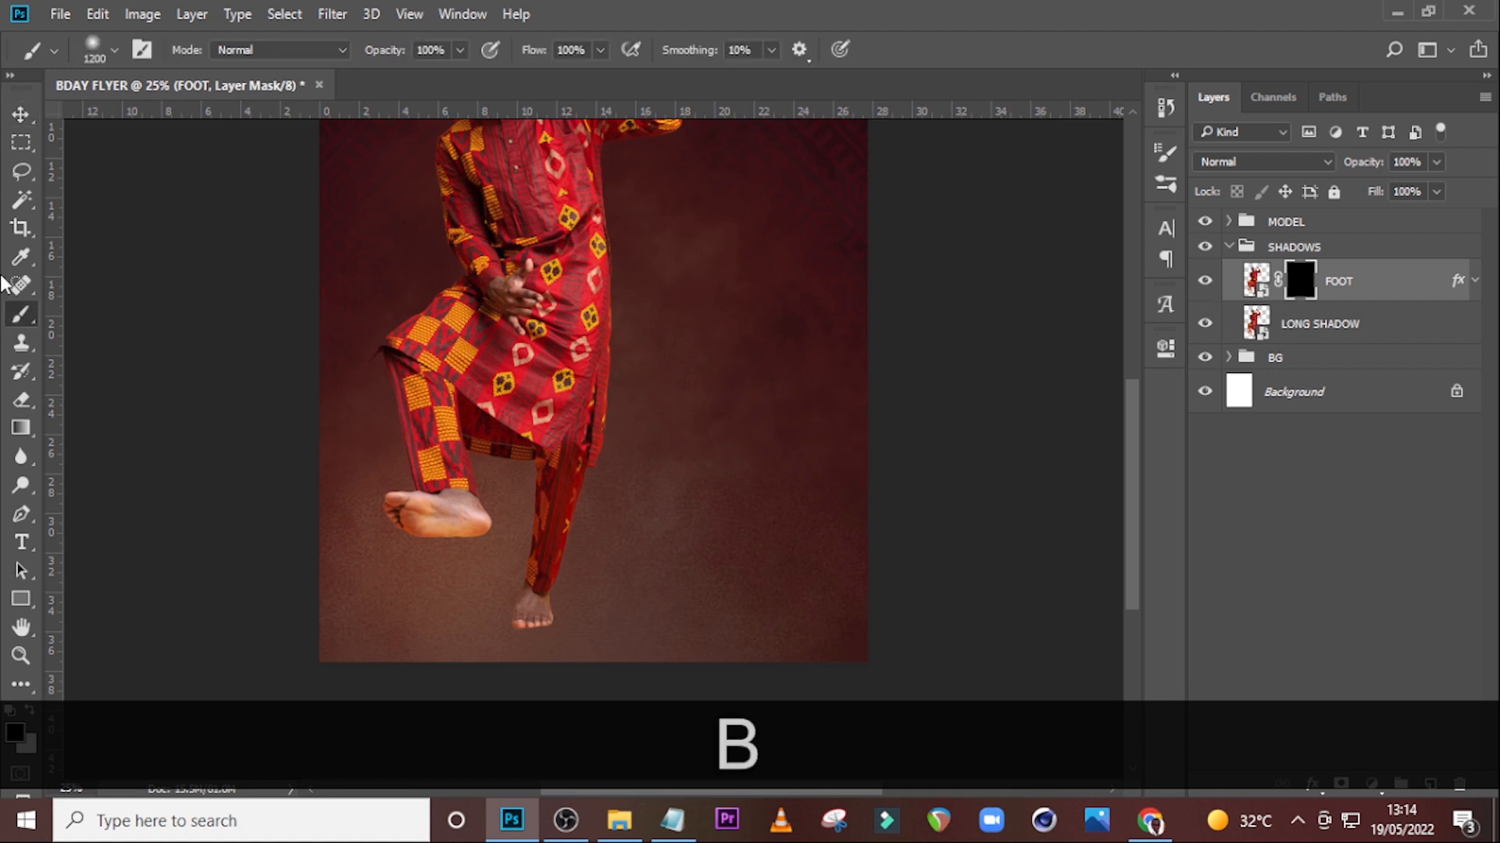
key("Caps_Lock")
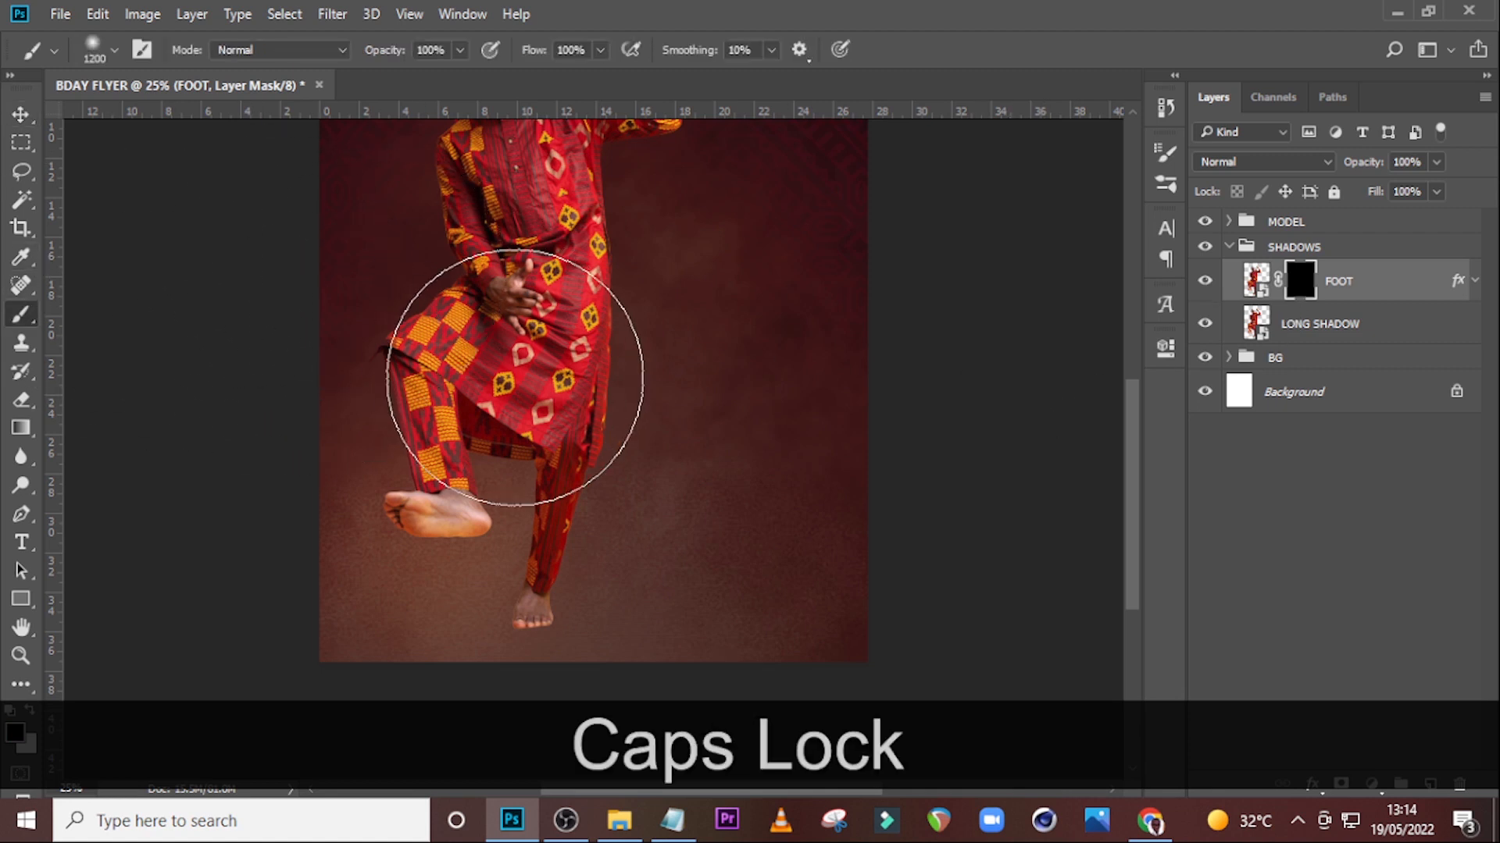
key("bracketleft")
key("bracketleft")
key("bracketleft")
key("bracketleft")
key("bracketleft")
key("bracketleft")
key("bracketleft")
key("bracketleft")
key("bracketleft")
key("bracketleft")
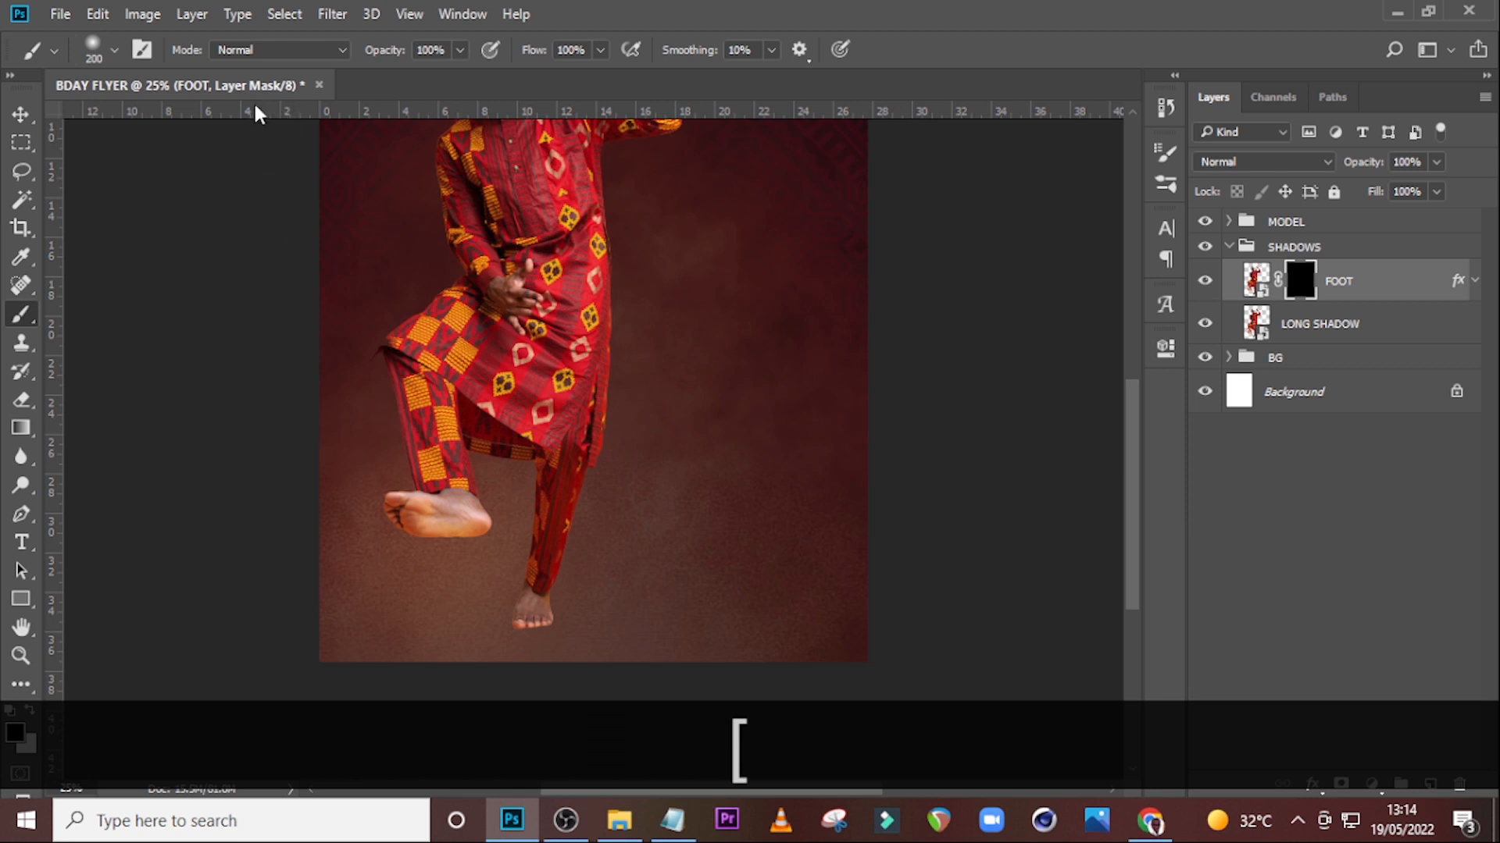
left_click(96, 50)
key("4")
left_click(458, 50)
left_click(459, 50)
left_click_drag(459, 73, 523, 78)
left_click(604, 15)
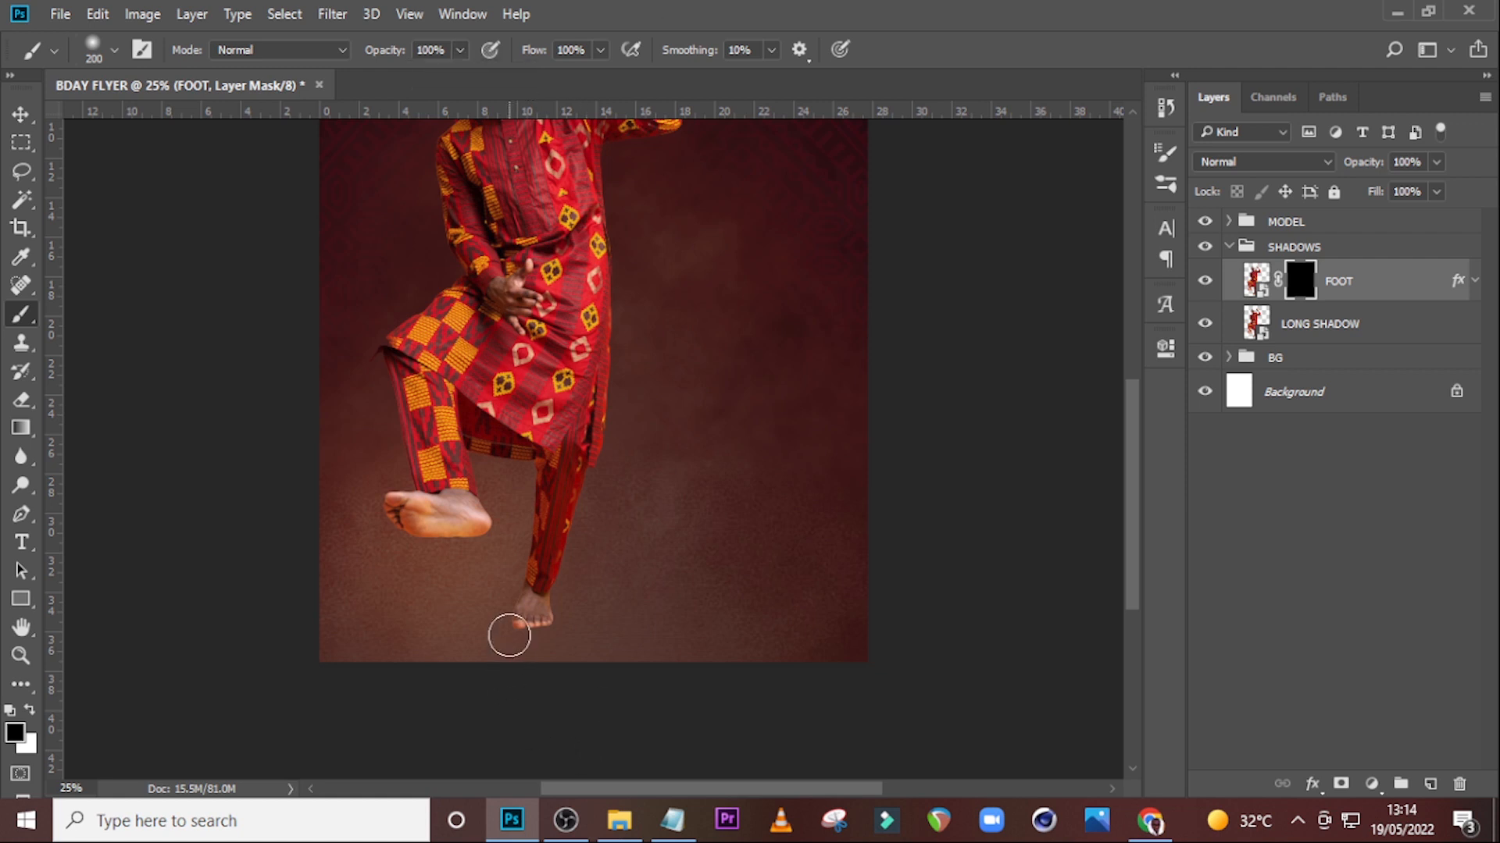
left_click_drag(512, 641, 566, 632)
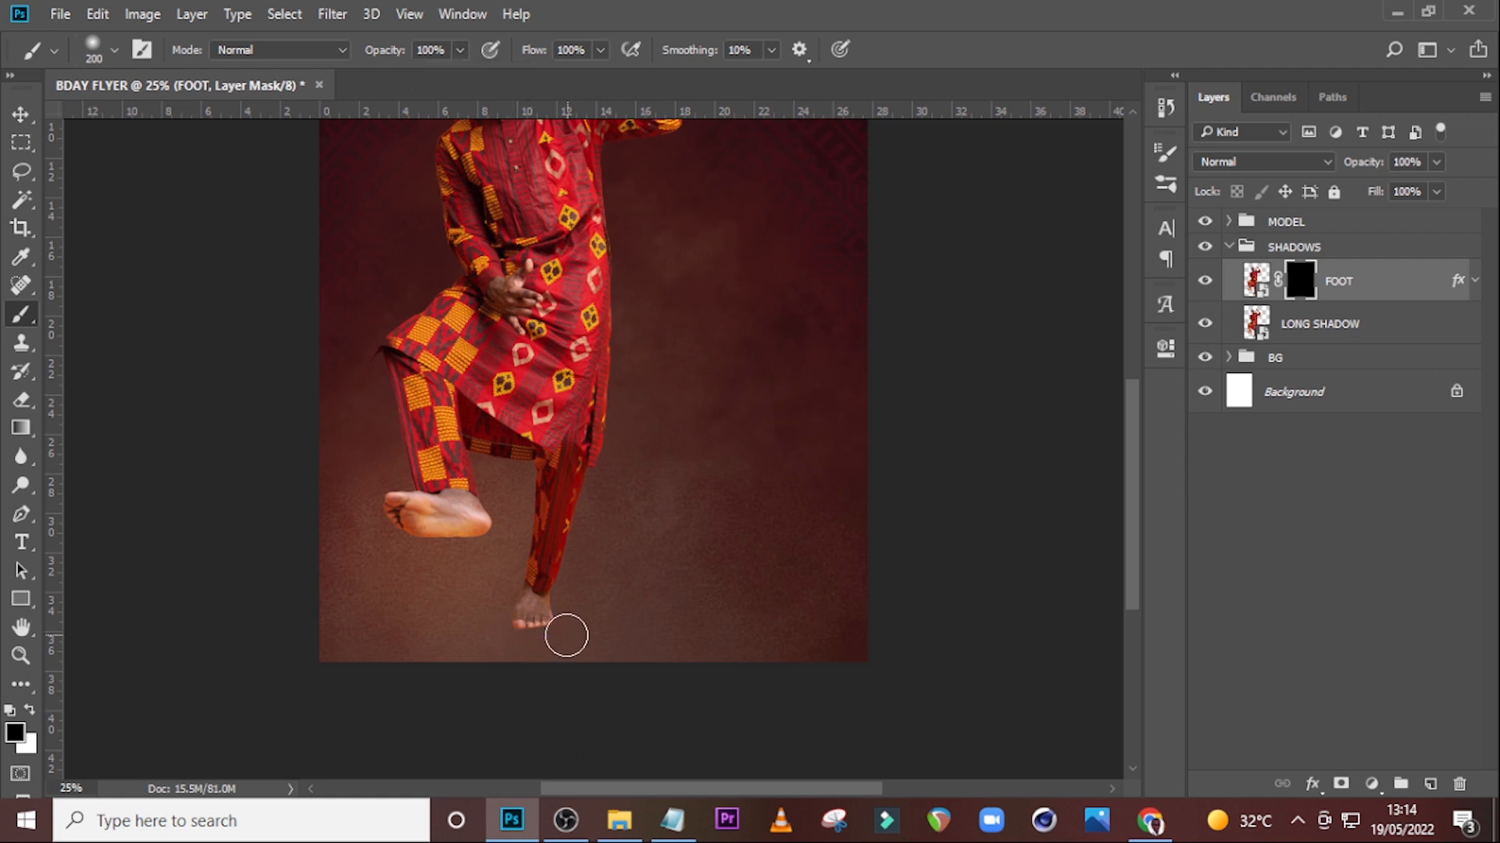
left_click(14, 734)
left_click(898, 267)
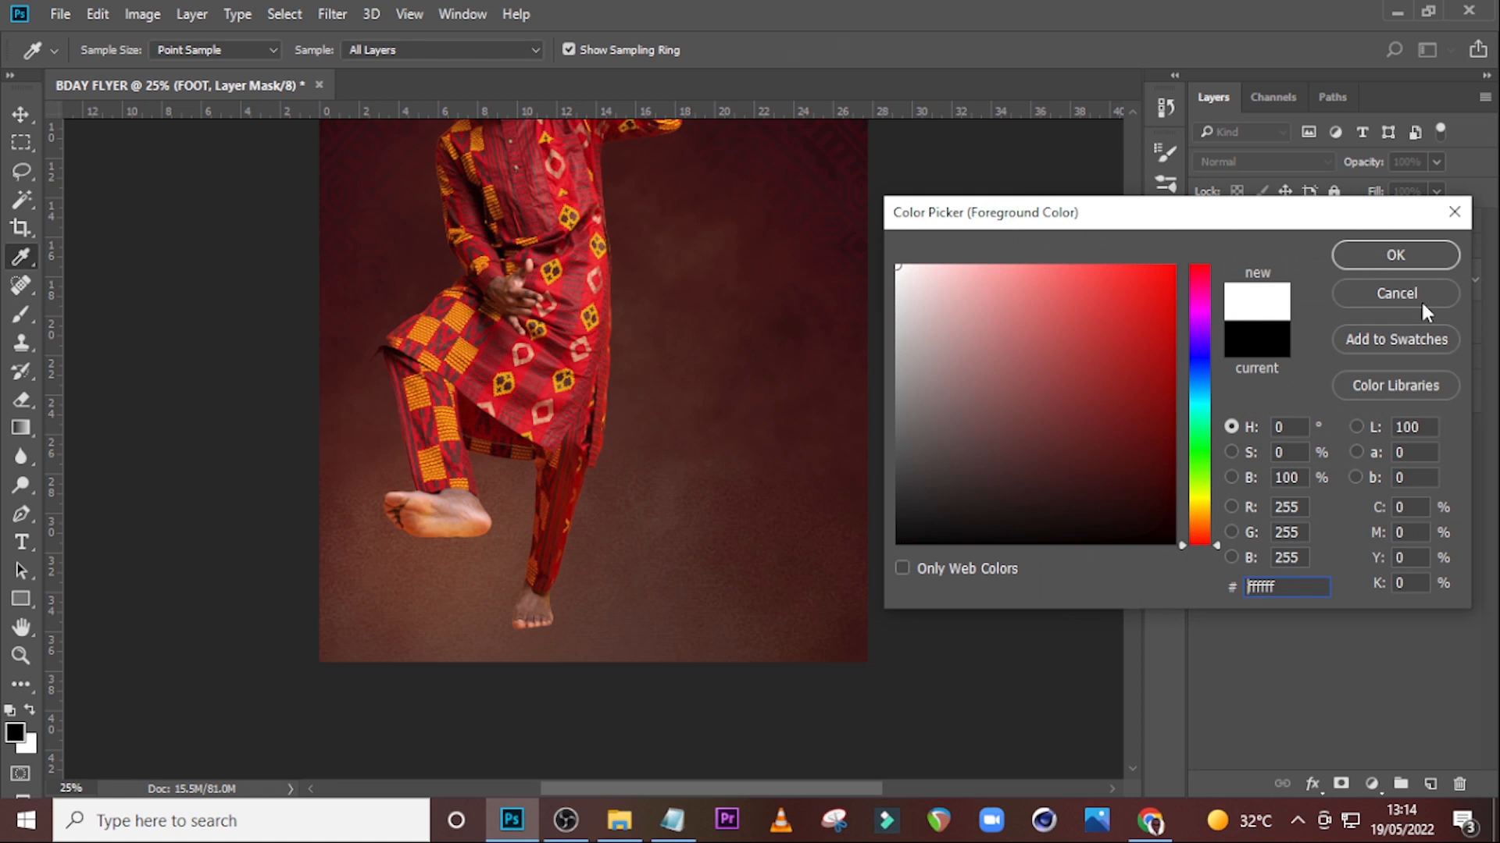
left_click(1385, 260)
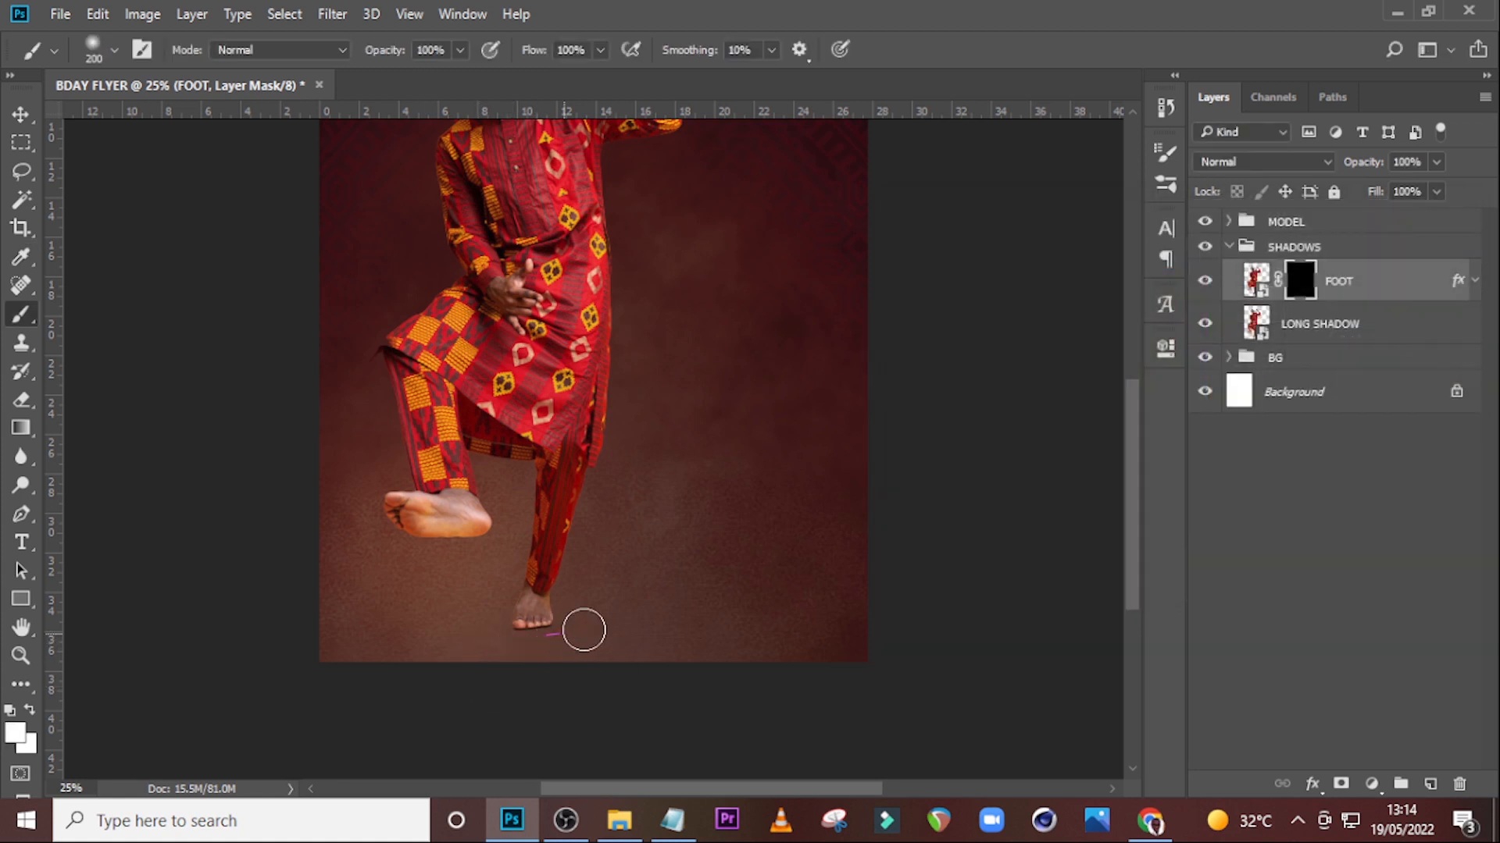
left_click_drag(463, 649, 565, 622)
Copy the FOOT layer's style and paste it onto the LONG SHADOW layer.
left_click(1314, 328)
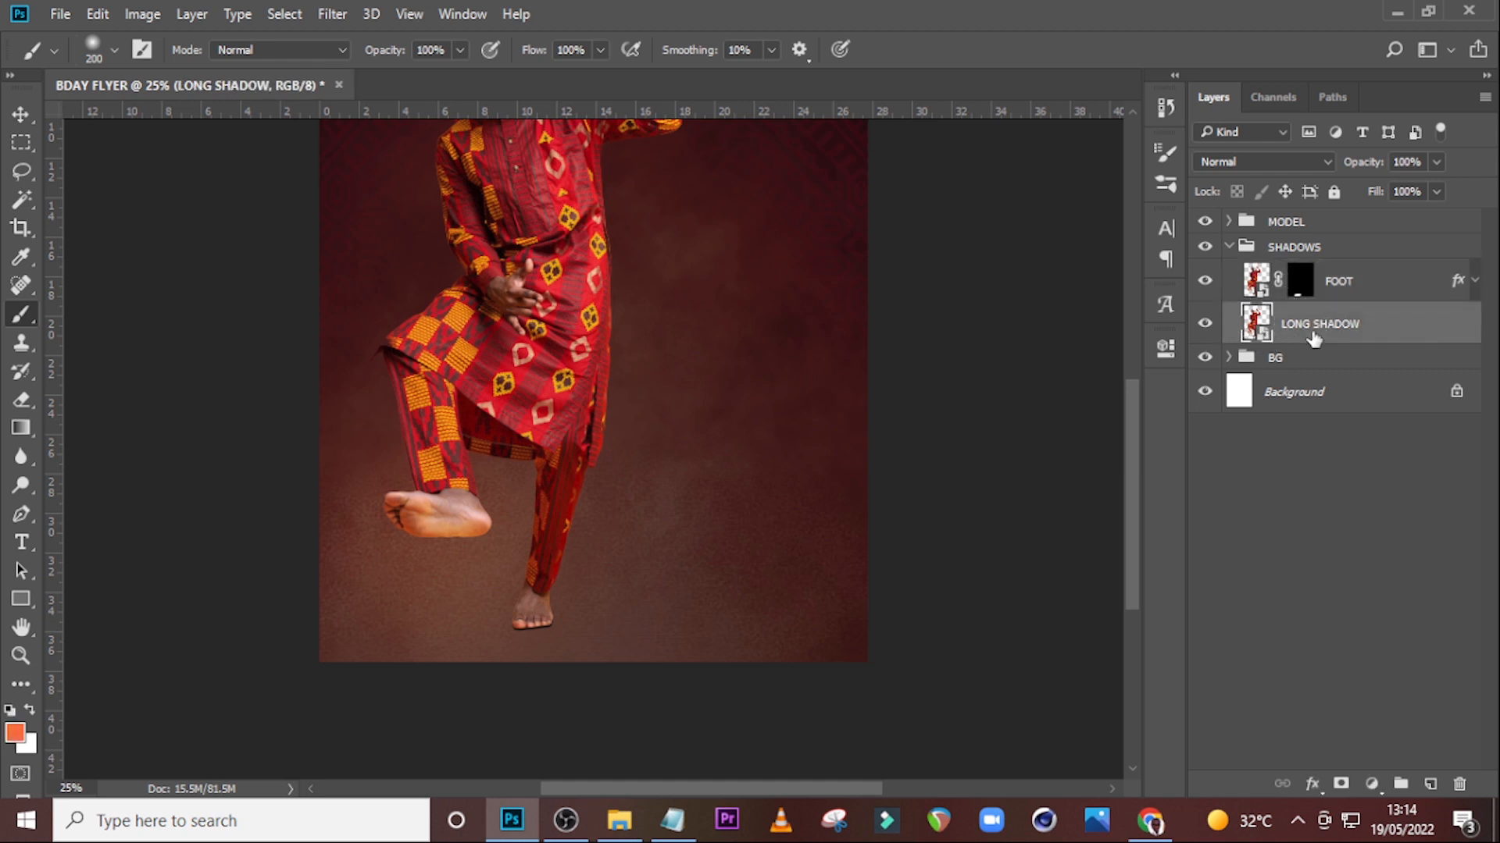
right_click(1463, 279)
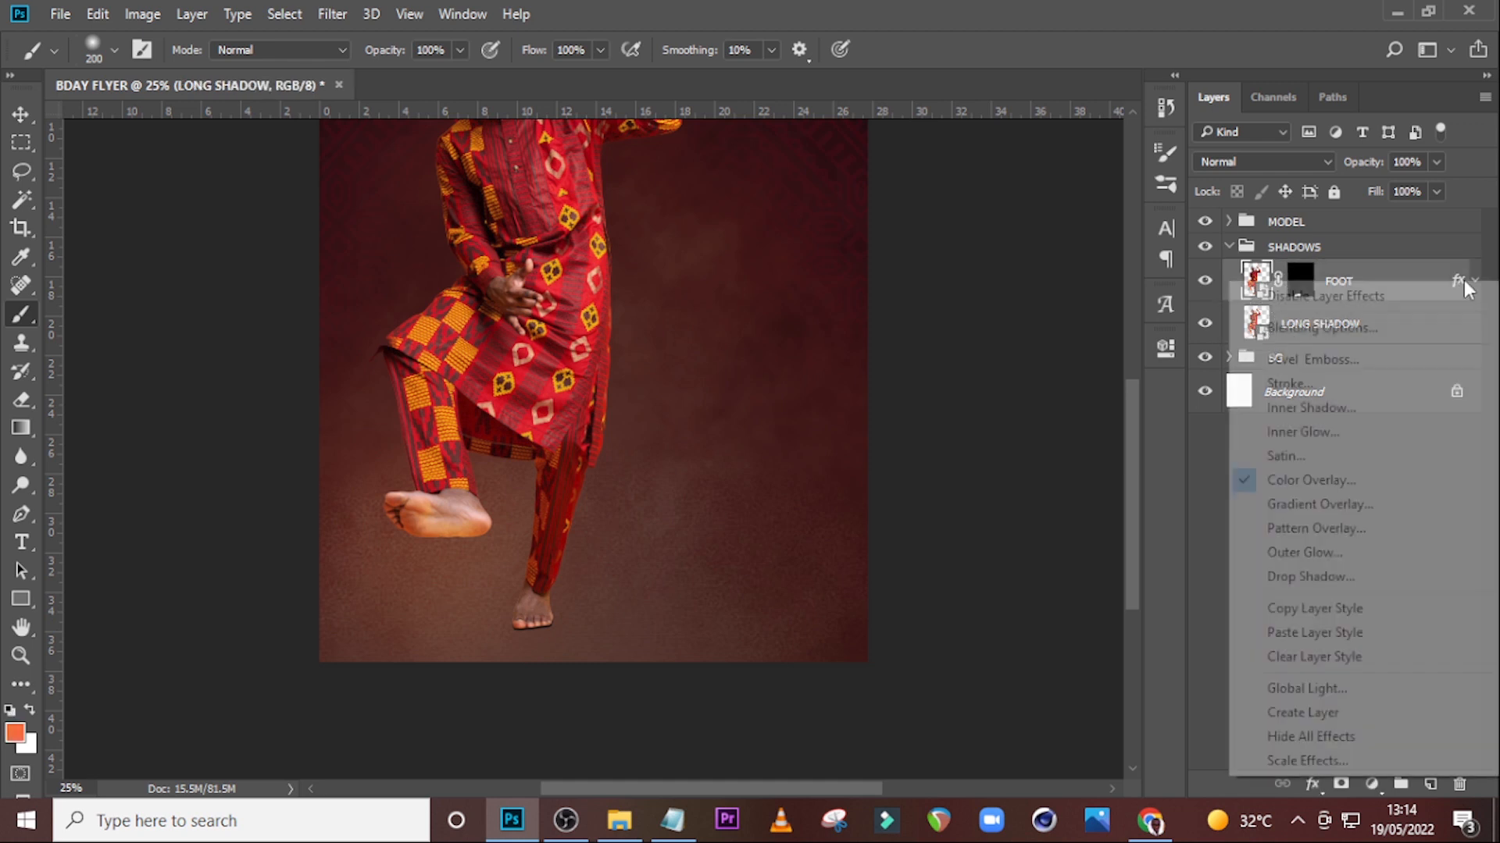
left_click(1293, 609)
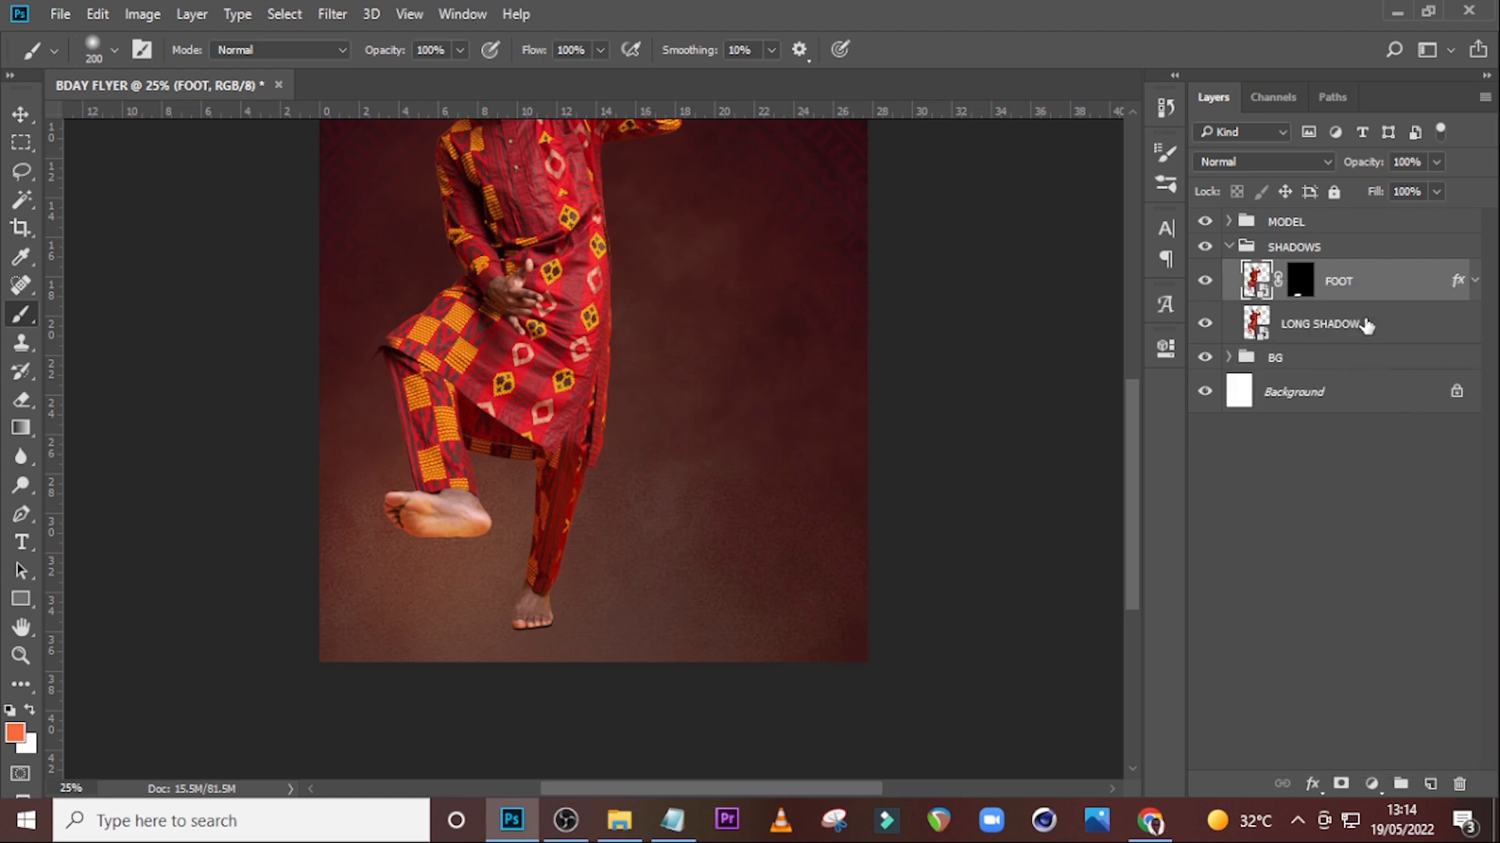
right_click(1366, 325)
left_click(944, 680)
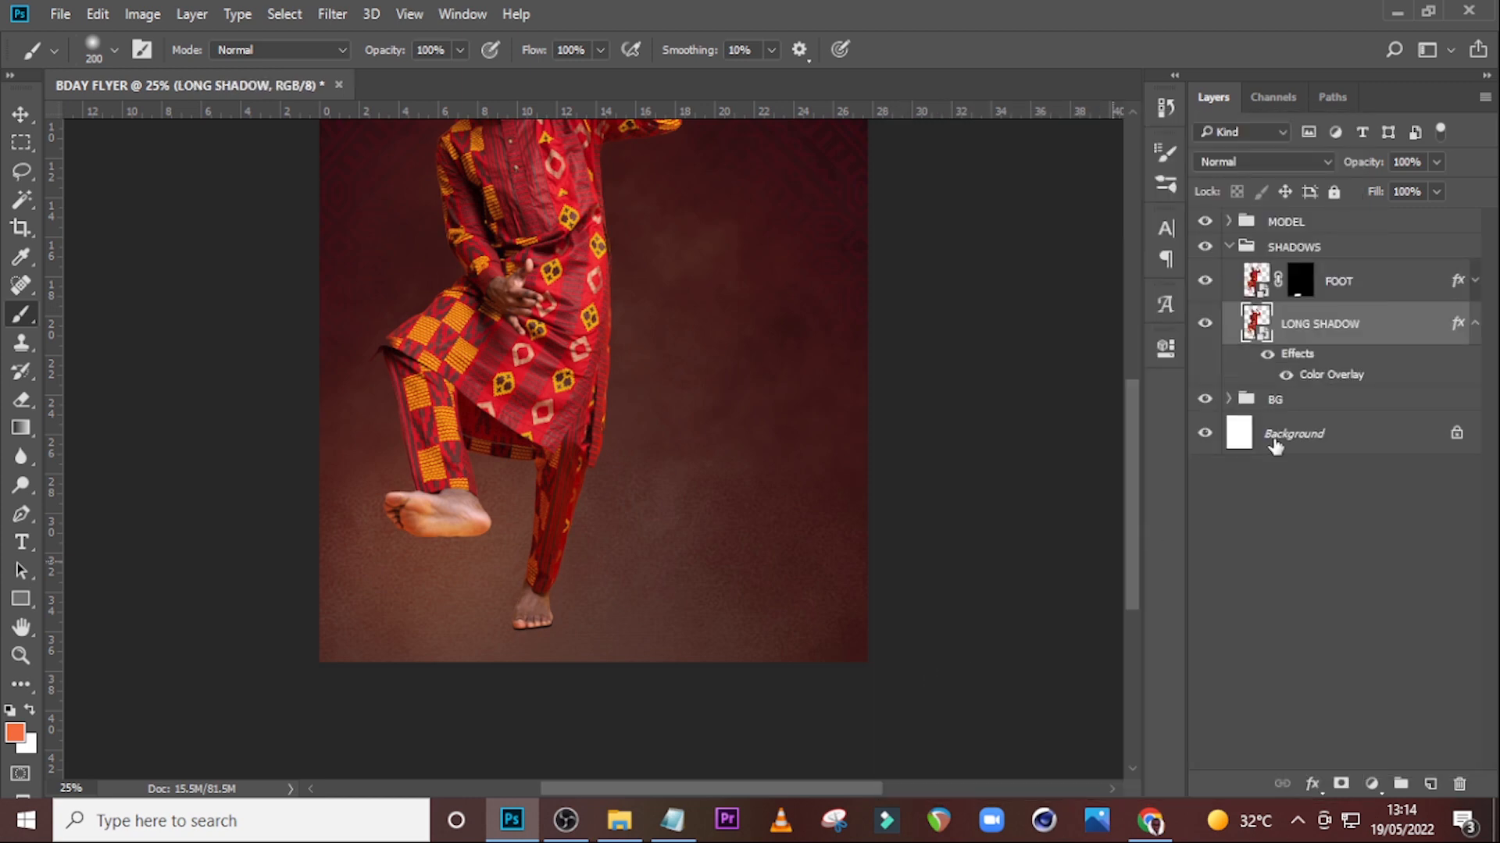
Skew the LONG SHADOW layer so the silhouette falls diagonally up and to the right behind the model.
key("ctrl+minus")
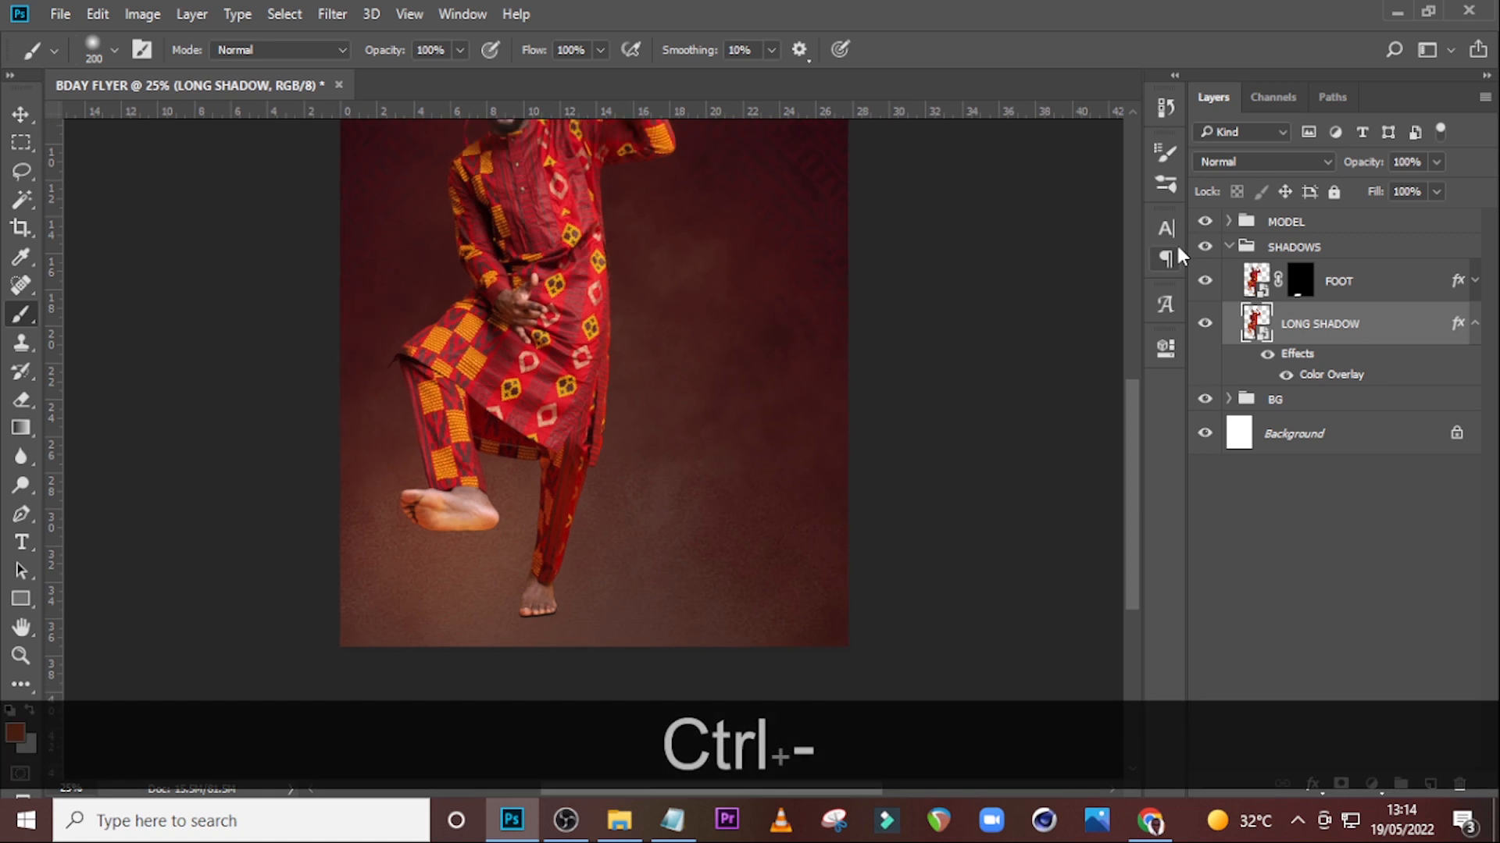
key("ctrl+t")
right_click(422, 319)
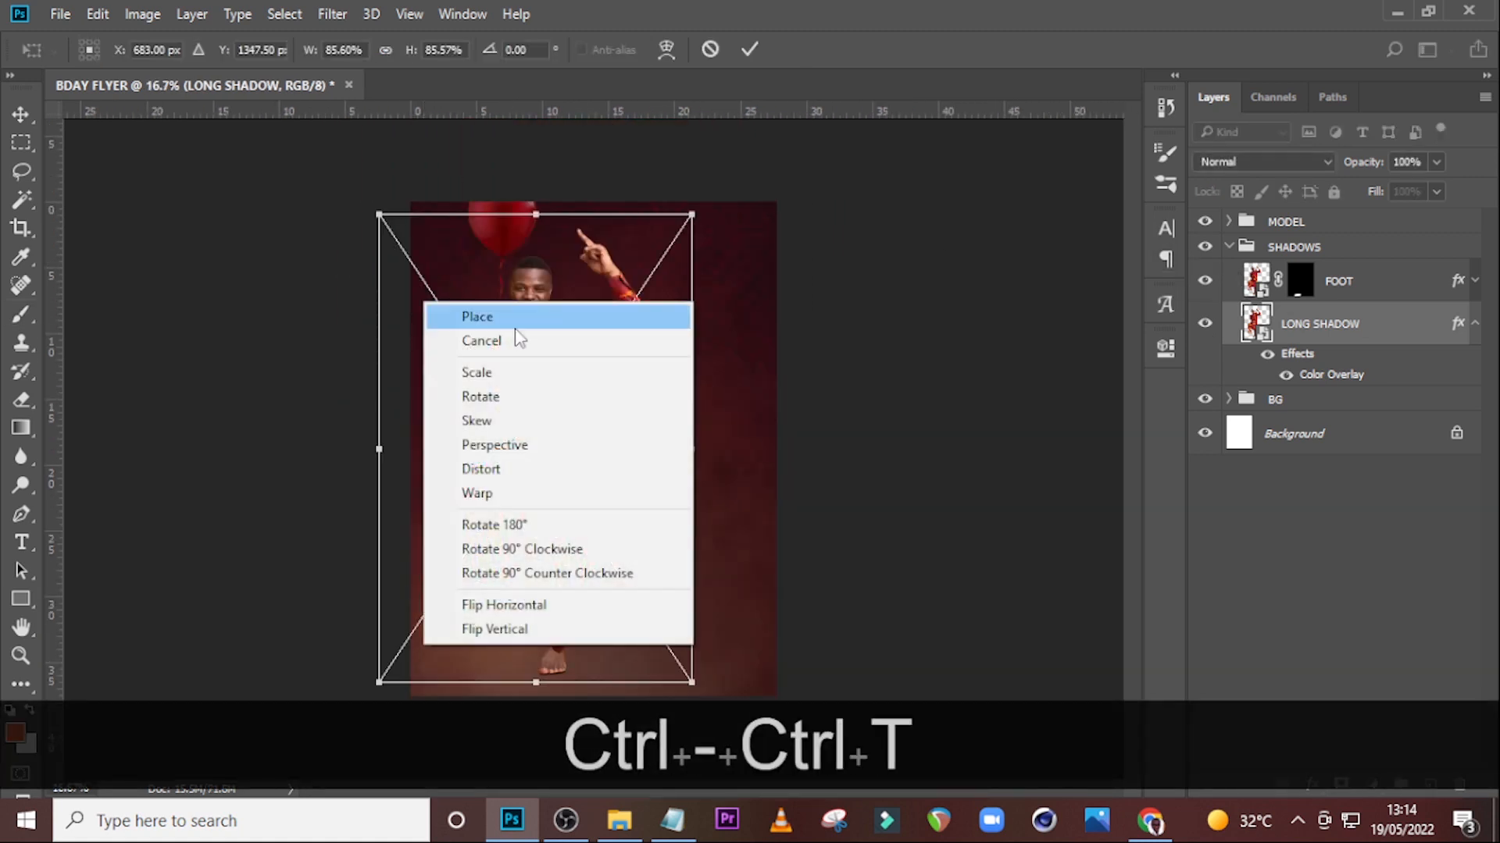
left_click(485, 422)
left_click_drag(694, 215, 800, 428)
left_click_drag(379, 214, 642, 391)
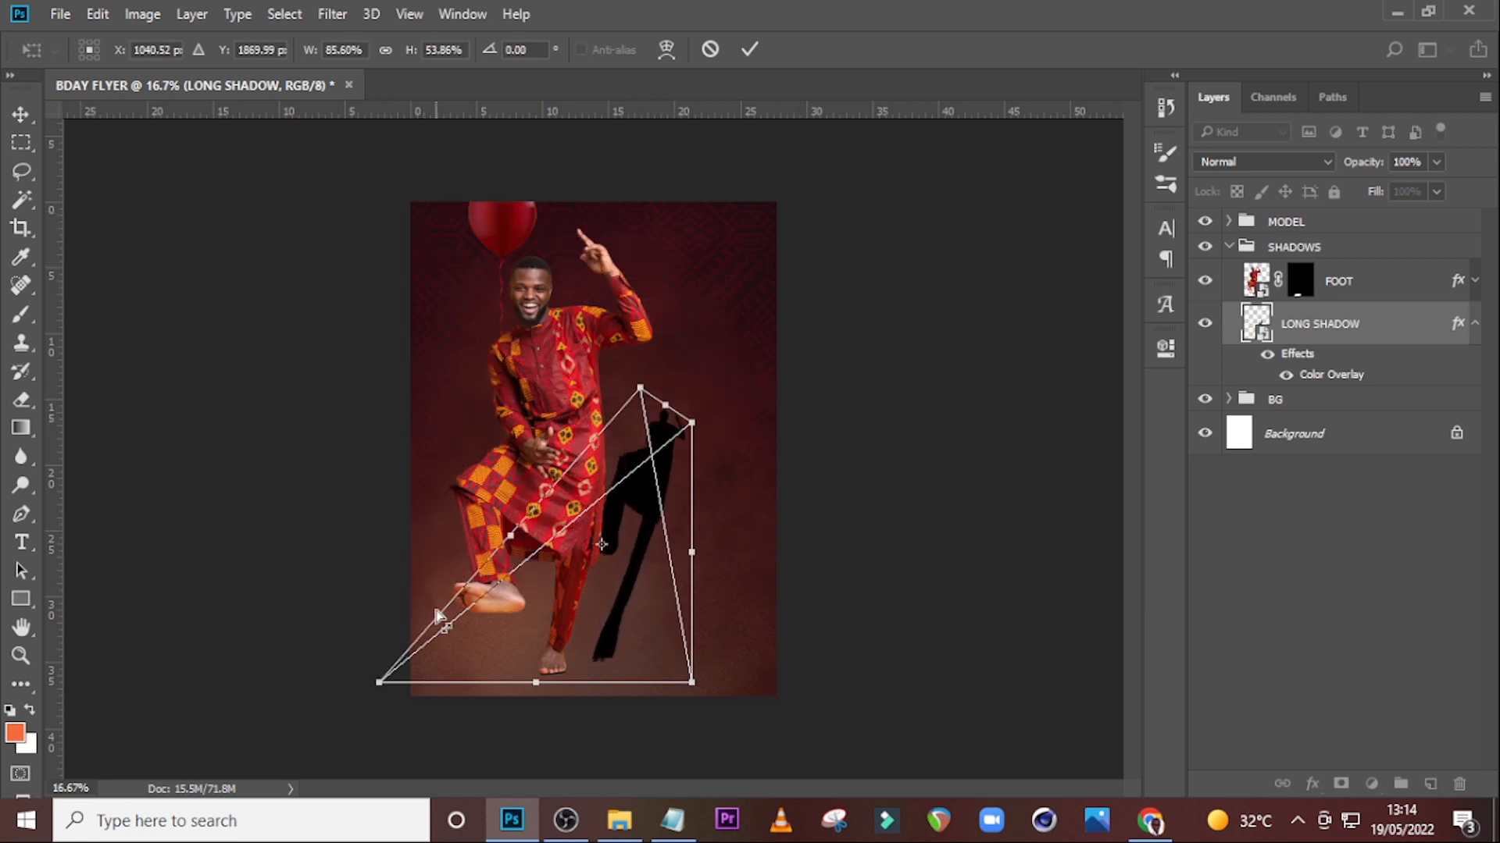
left_click_drag(693, 682, 628, 683)
left_click_drag(379, 682, 364, 683)
left_click_drag(692, 424, 733, 499)
left_click_drag(640, 388, 630, 380)
left_click_drag(365, 683, 291, 682)
left_click_drag(627, 683, 643, 683)
key("Return")
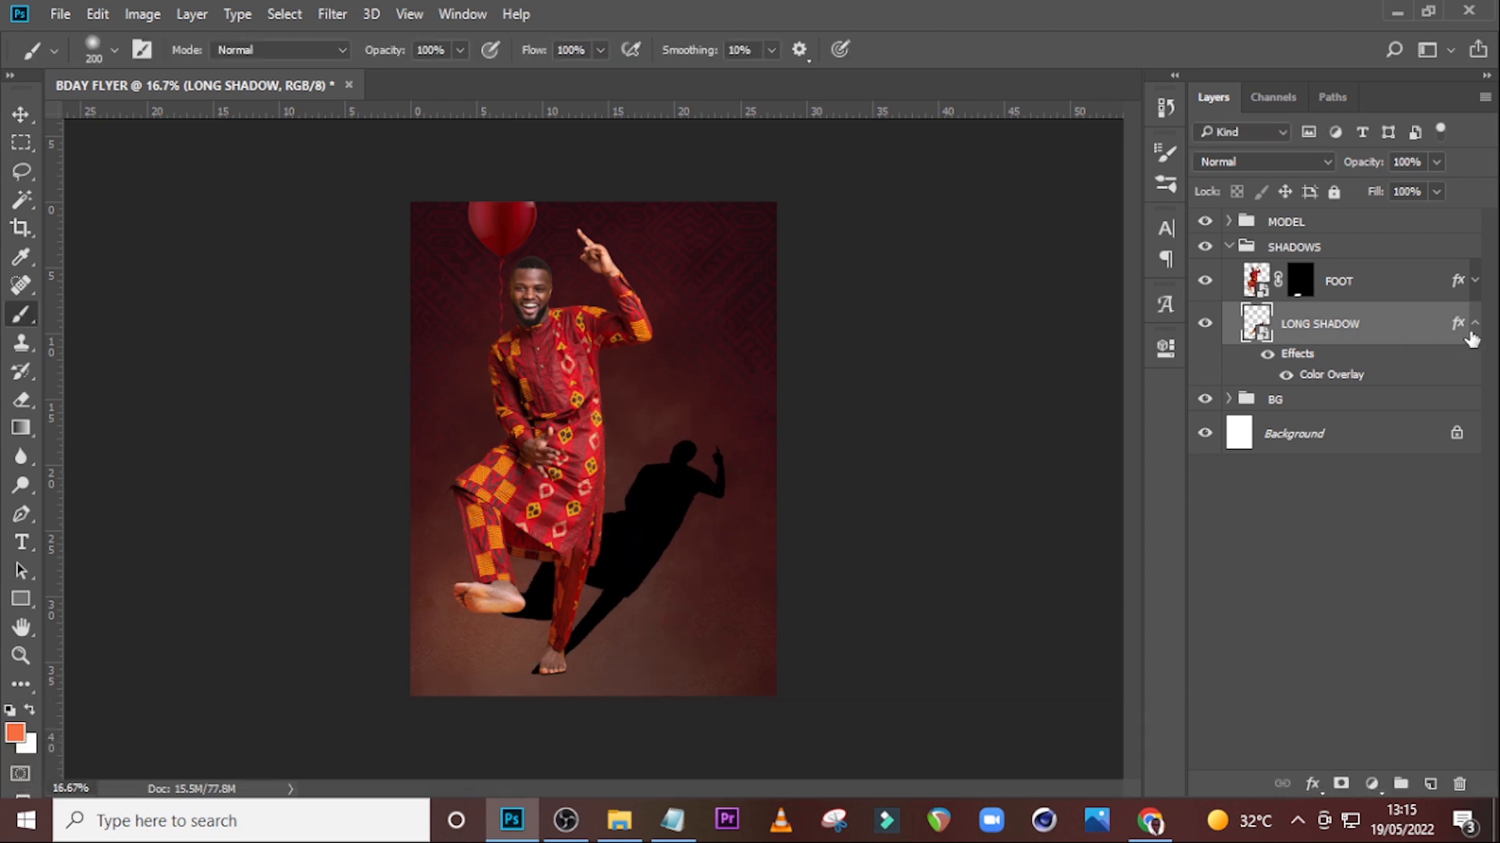
Apply a Gaussian Blur with a 52.4 pixel radius to the LONG SHADOW layer.
left_click(332, 14)
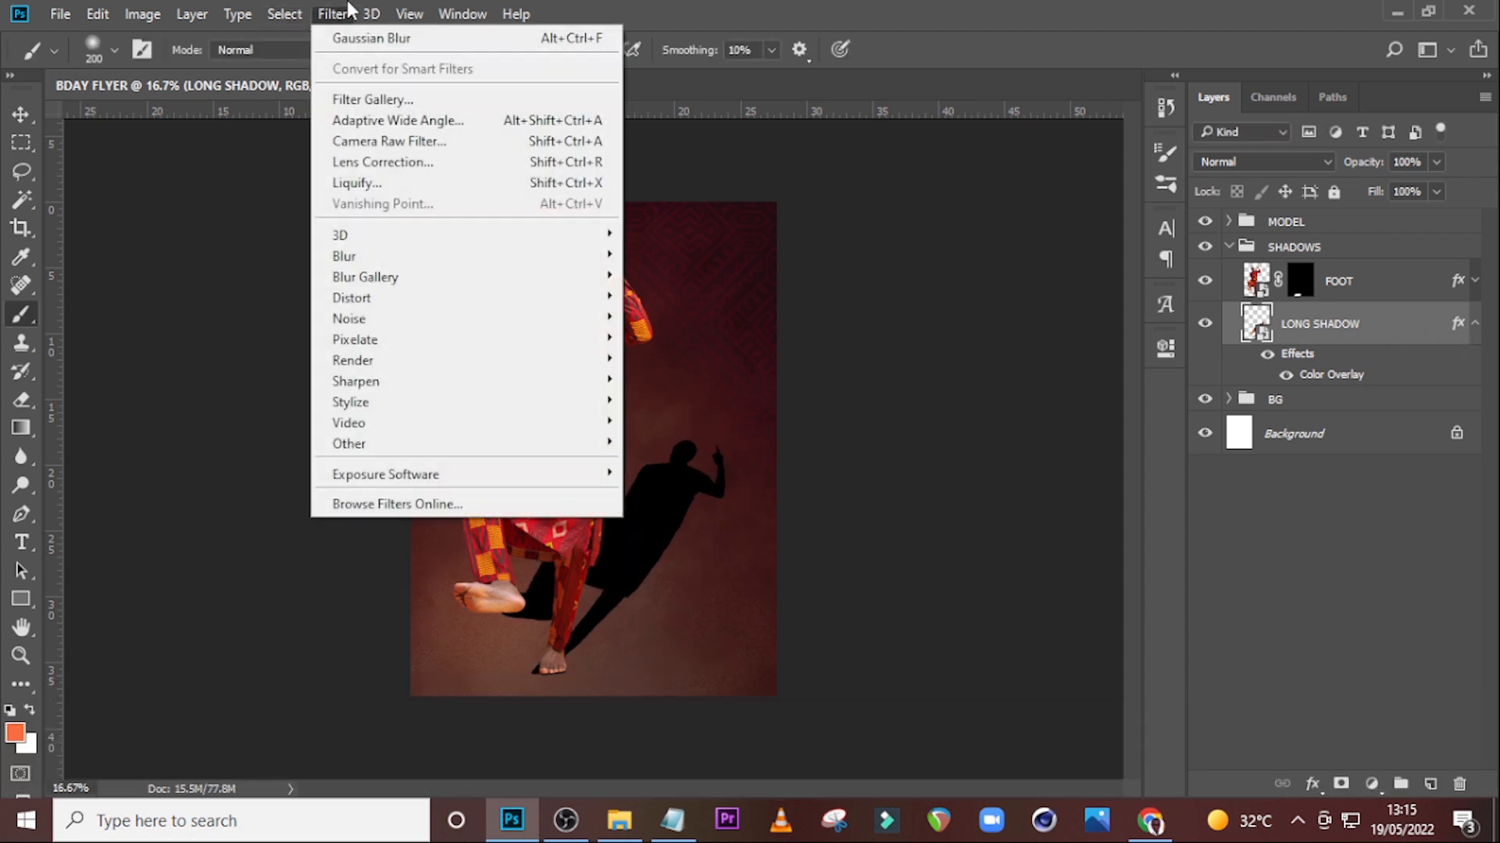
mouse_move(362, 257)
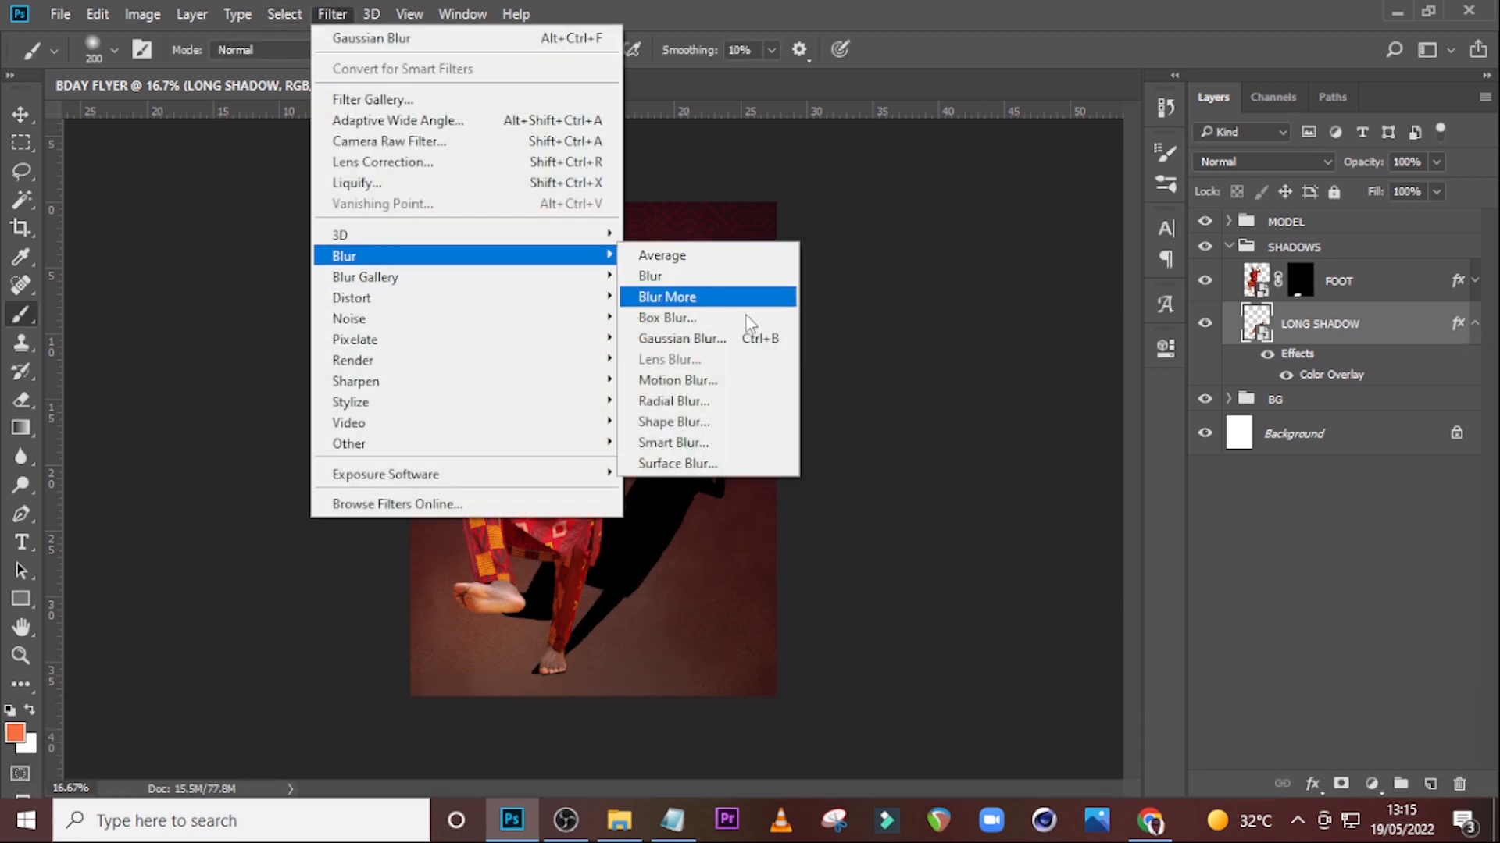
left_click(690, 341)
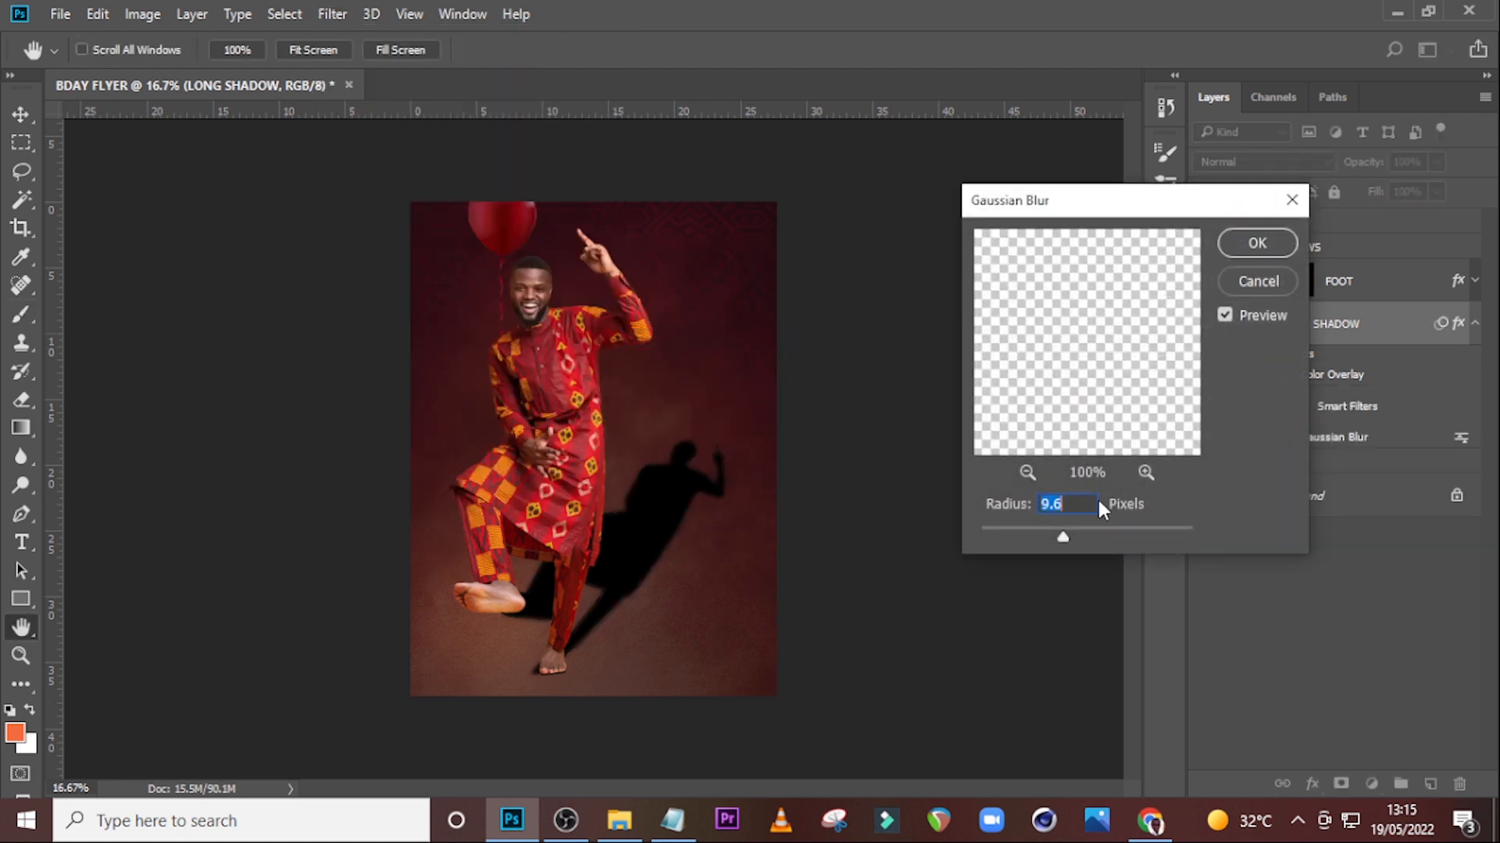
type("52.")
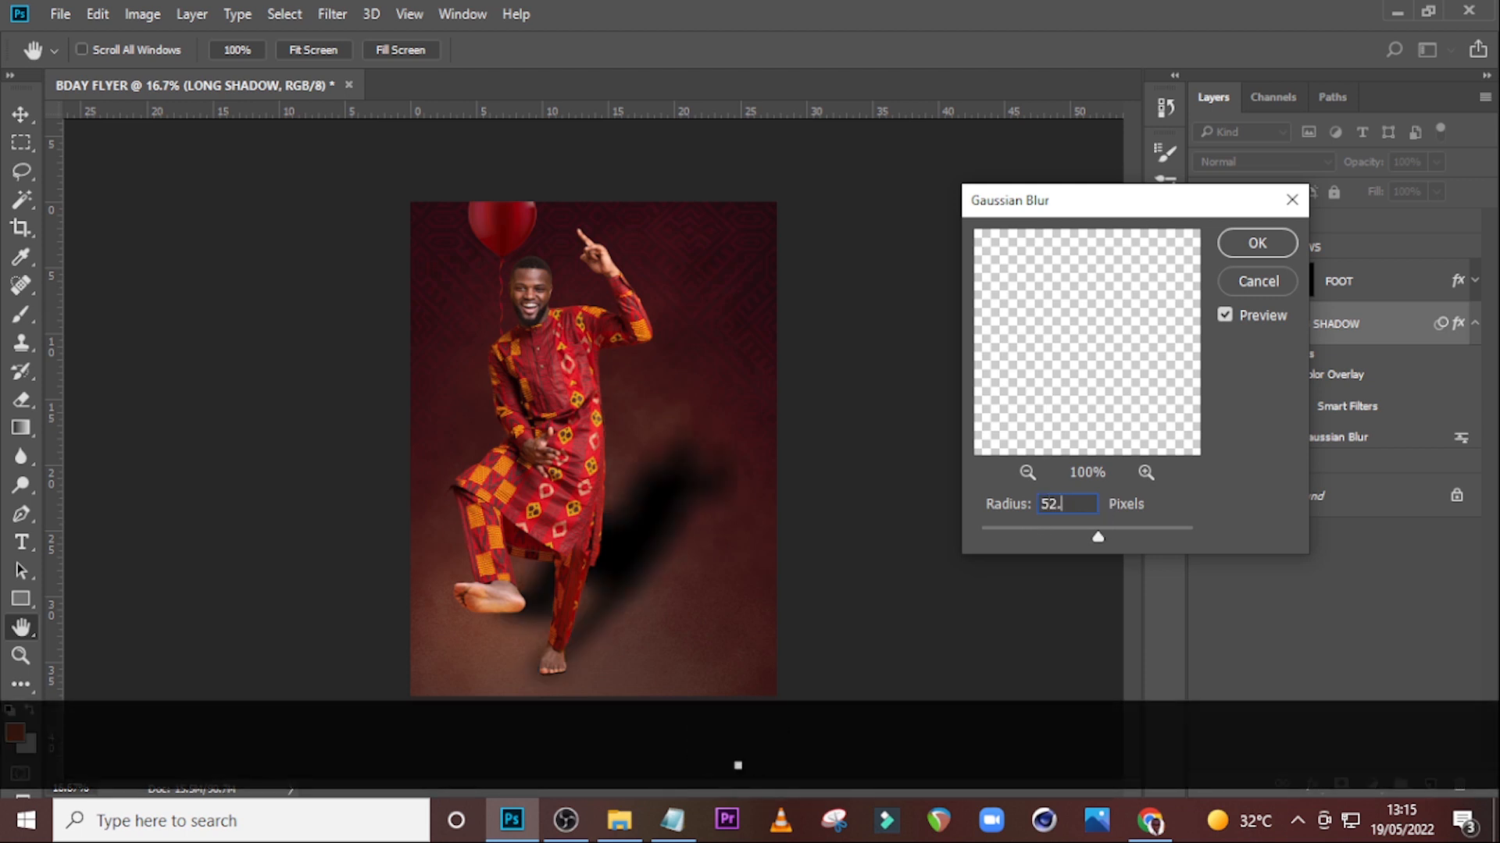
type("4")
key("Return")
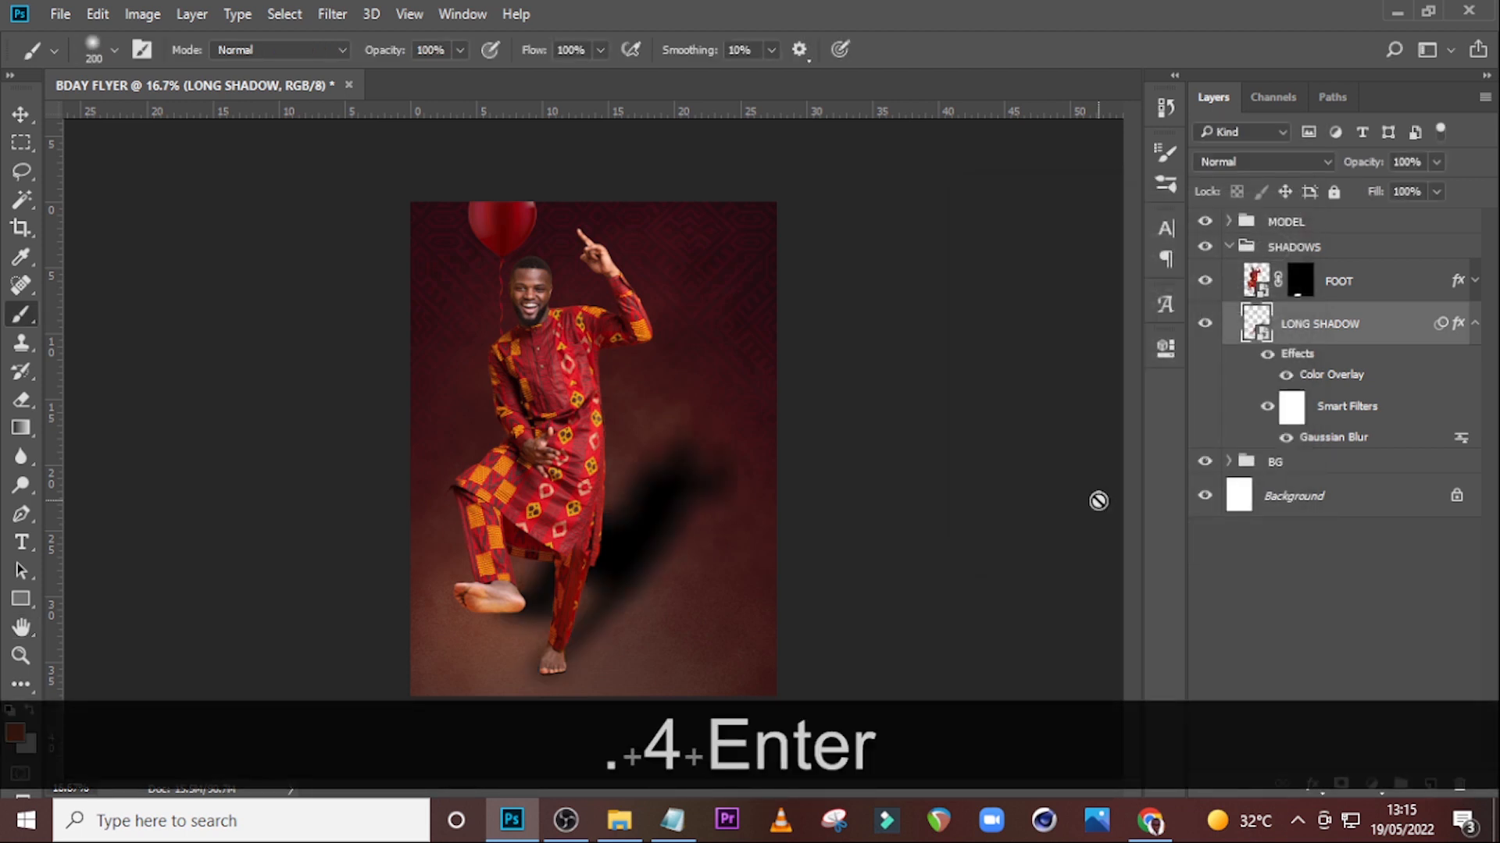
Add a layer mask to LONG SHADOW and paint black on it near the raised foot to hide shadow there.
left_click(1472, 331)
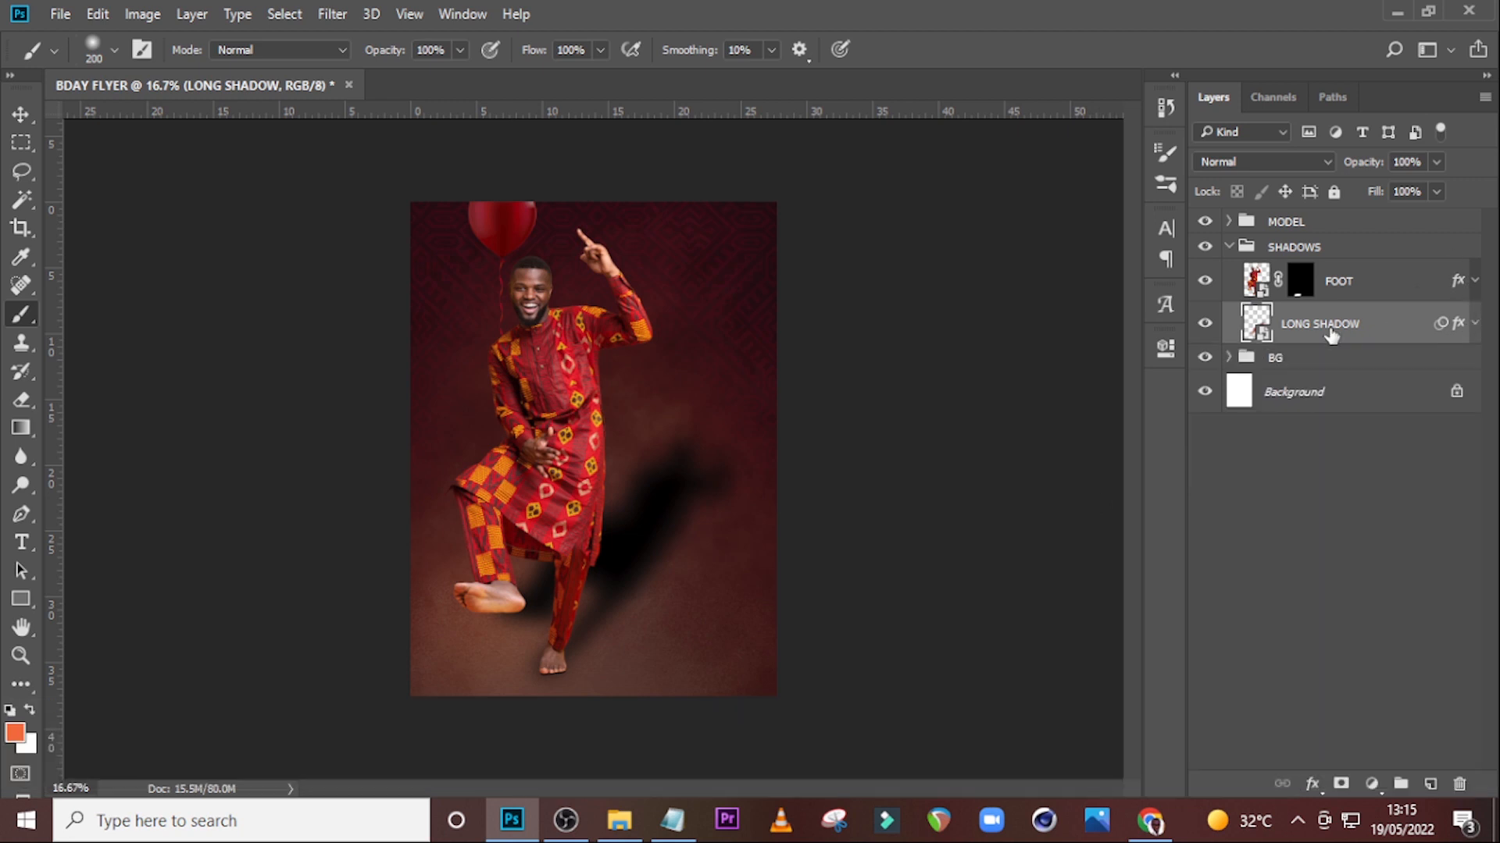
left_click(1341, 784)
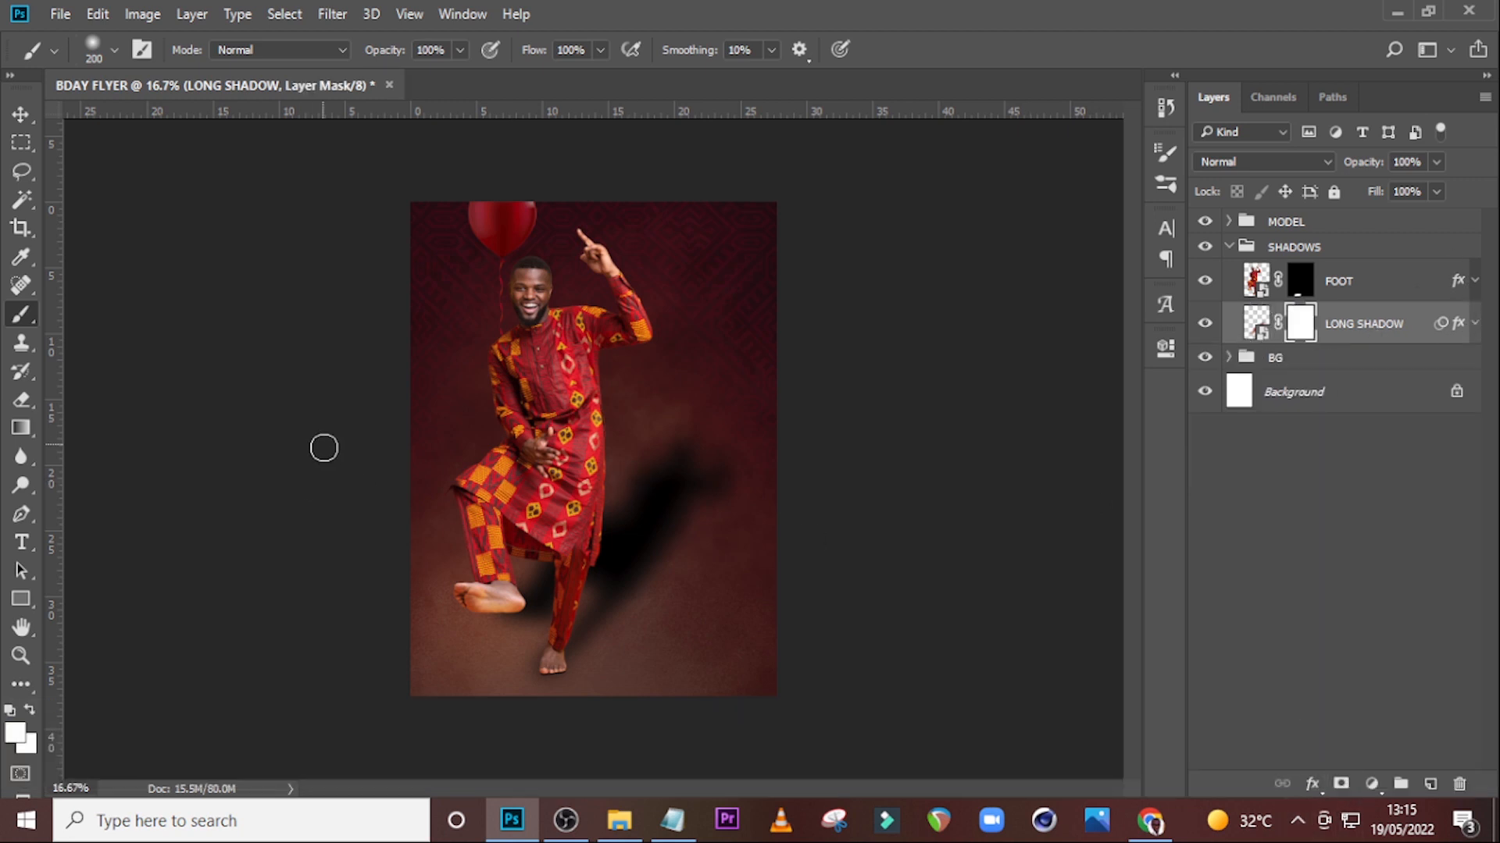
key("bracketright")
key("bracketright")
key("bracketright")
key("bracketright")
left_click(21, 738)
left_click_drag(901, 278, 880, 239)
left_click(1413, 263)
left_click(14, 734)
left_click_drag(918, 538, 870, 546)
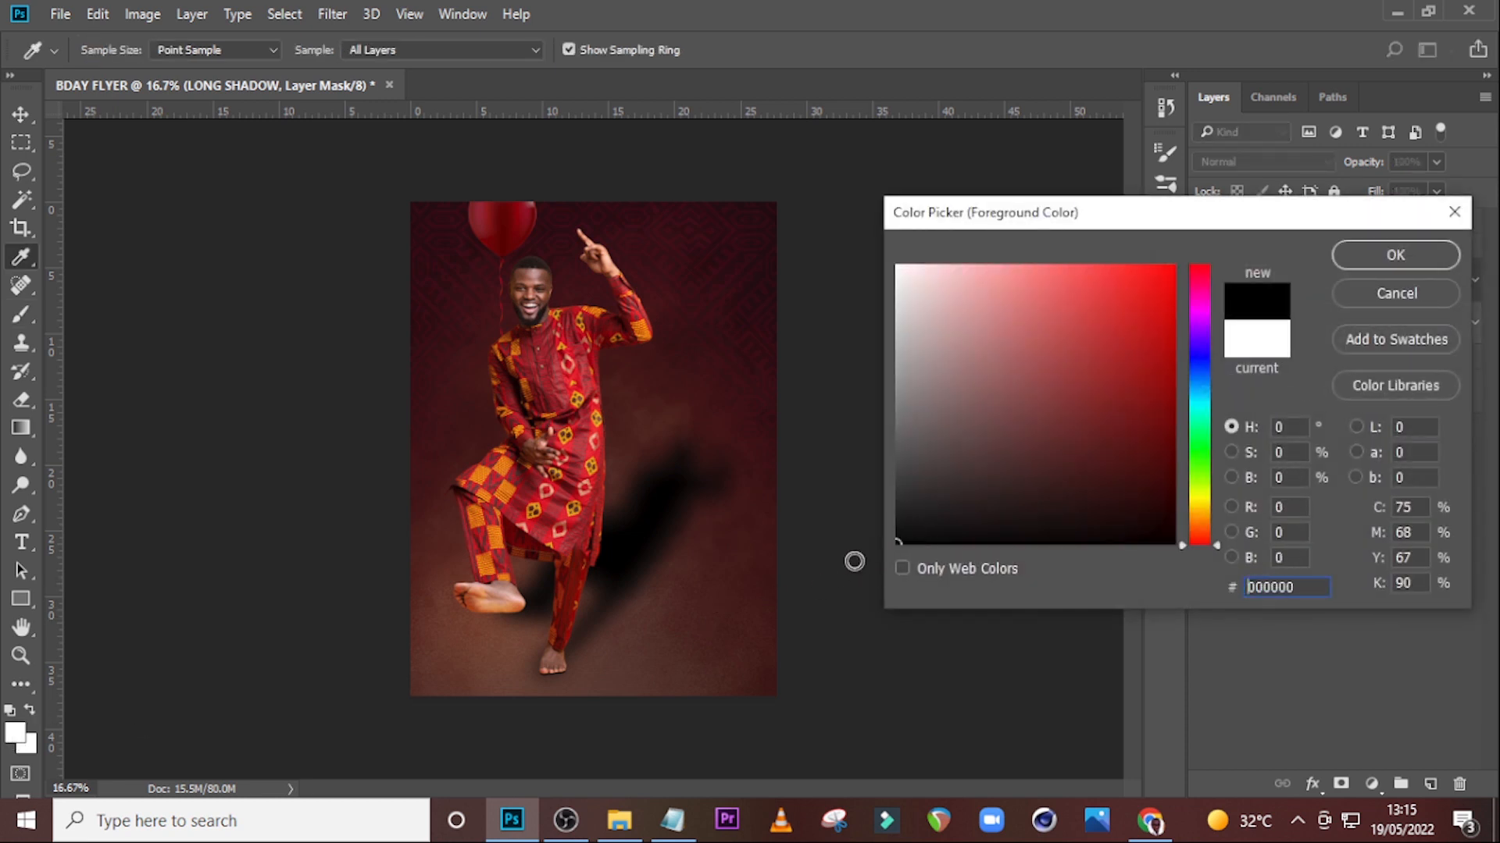
left_click(1444, 258)
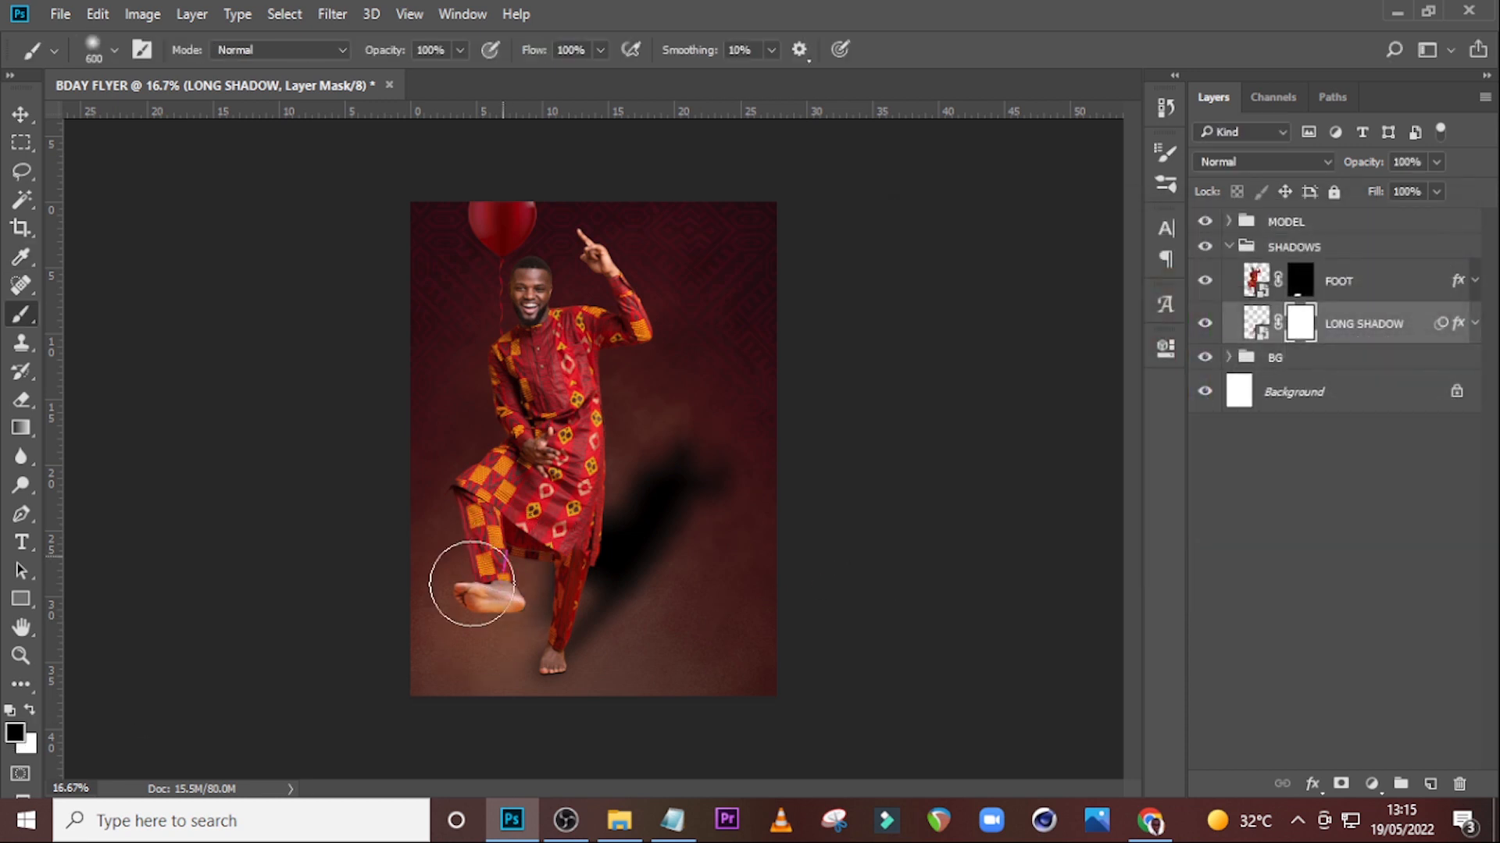
left_click_drag(437, 600, 459, 569)
Paint on the LONG SHADOW mask with an 1100 px brush at 53% opacity to fade the shadow's upper end.
key("bracketright")
key("bracketright")
key("bracketright")
key("bracketright")
key("bracketright")
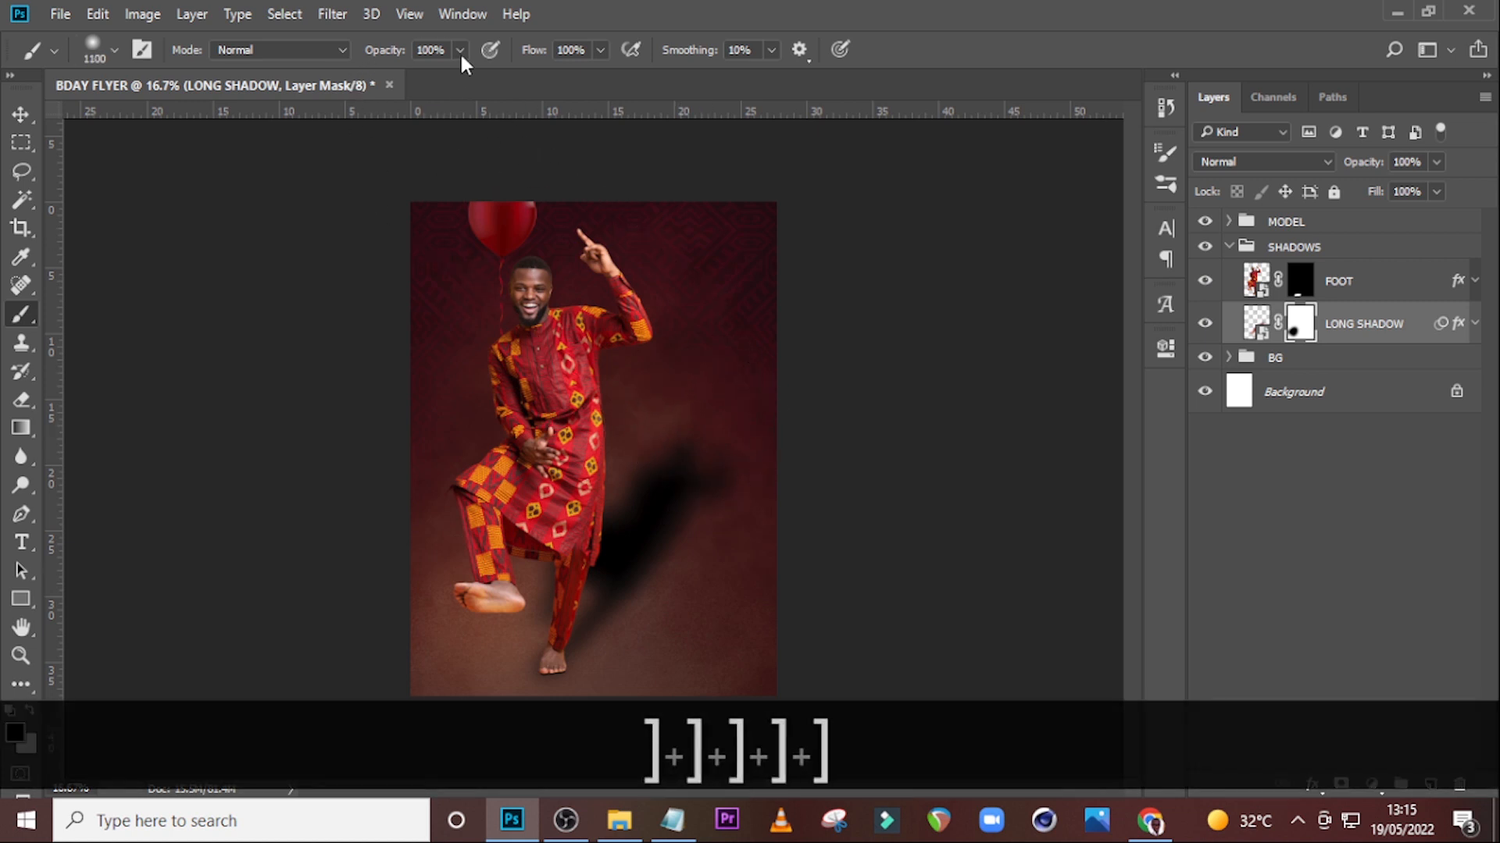
key("5")
key("3")
mouse_move(668, 448)
left_mouse_down()
mouse_move(664, 435)
mouse_move(679, 446)
left_mouse_up()
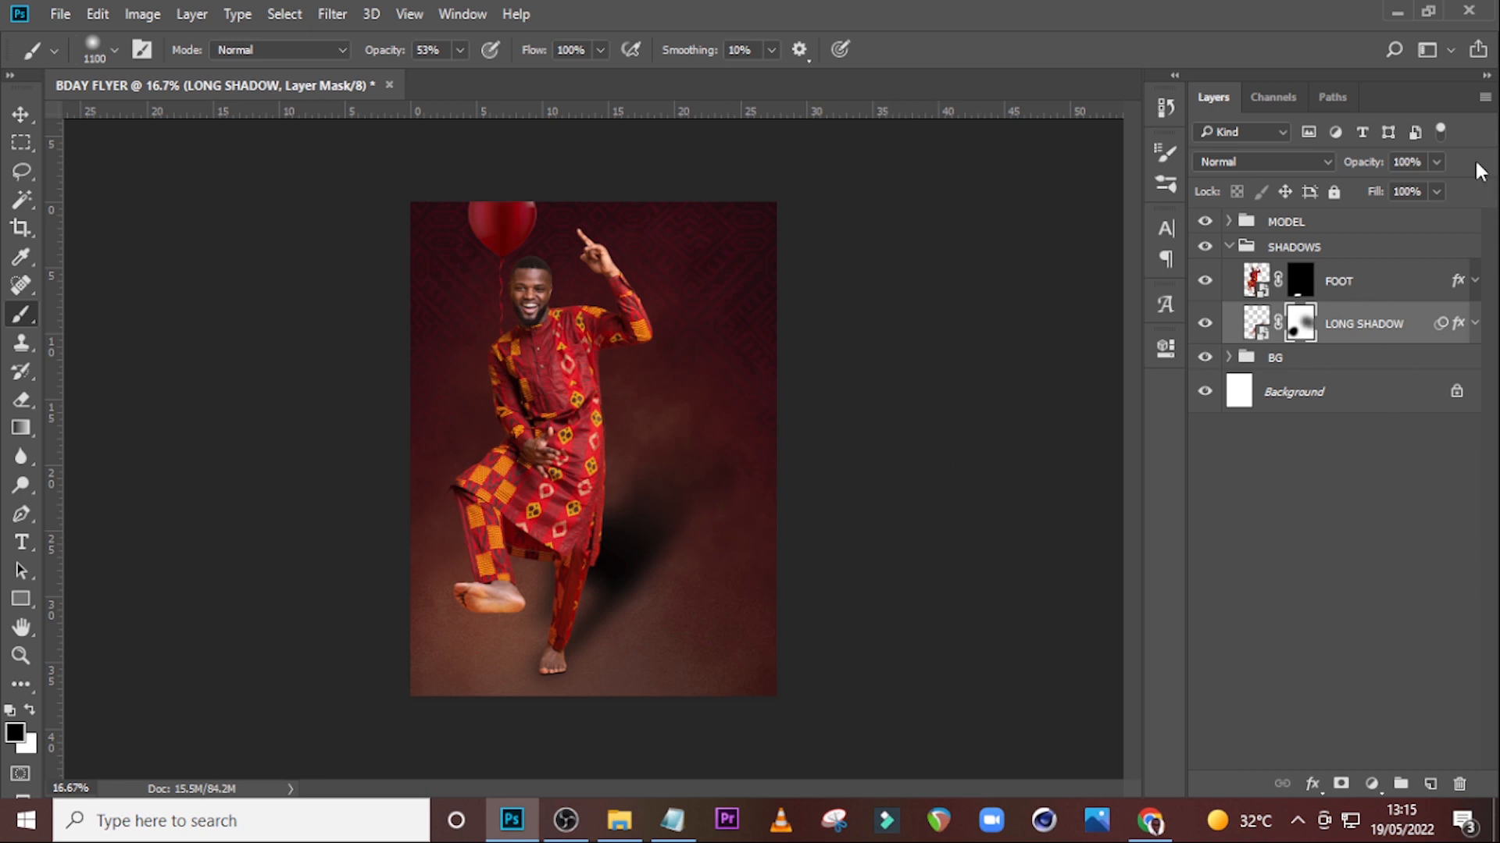
Set the LONG SHADOW layer's opacity to 70% and collapse the SHADOWS group.
left_click(1416, 162)
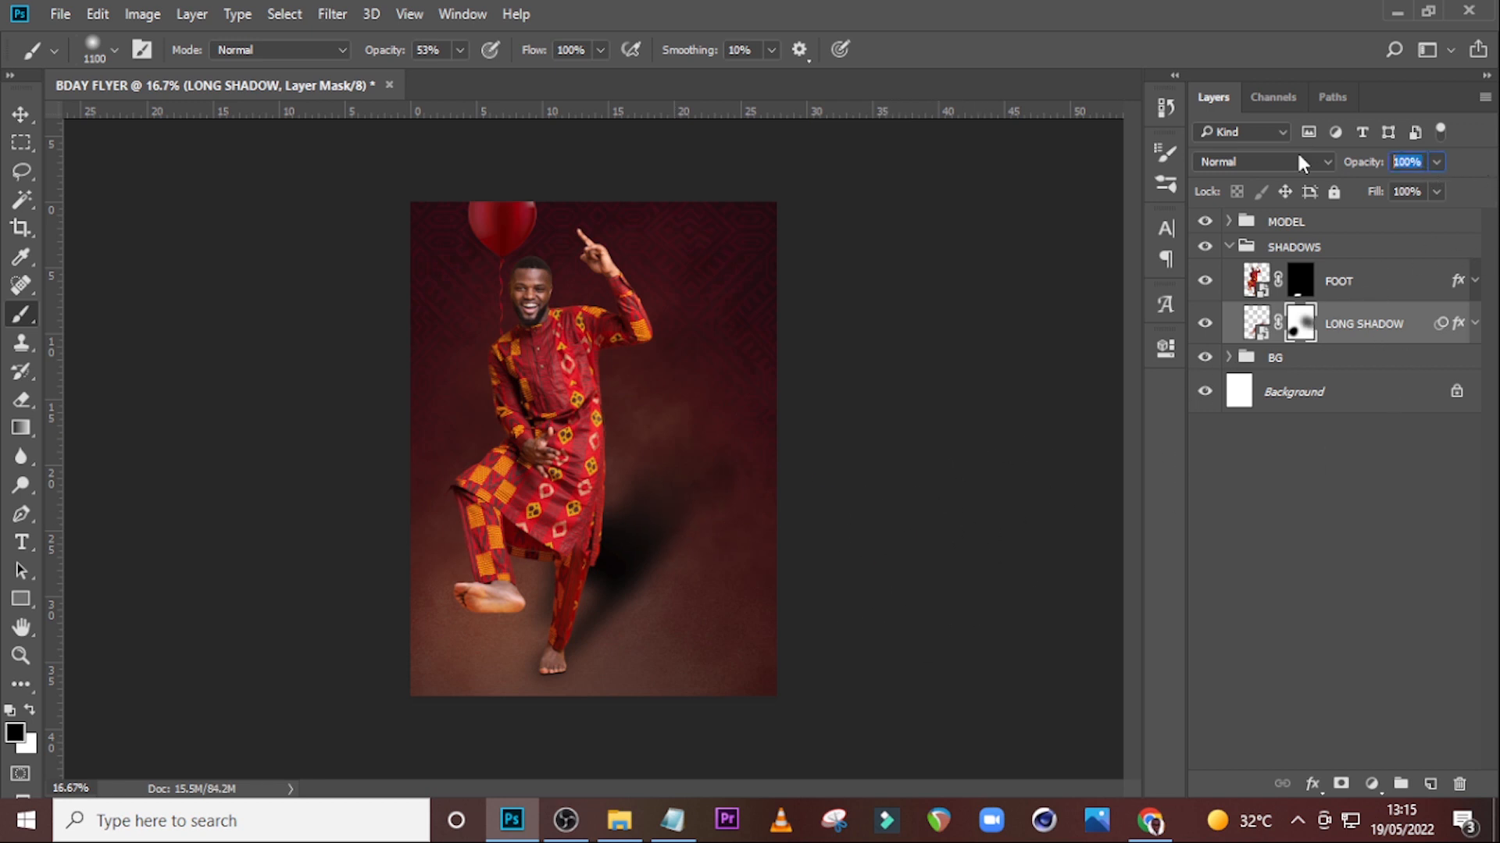
type("60")
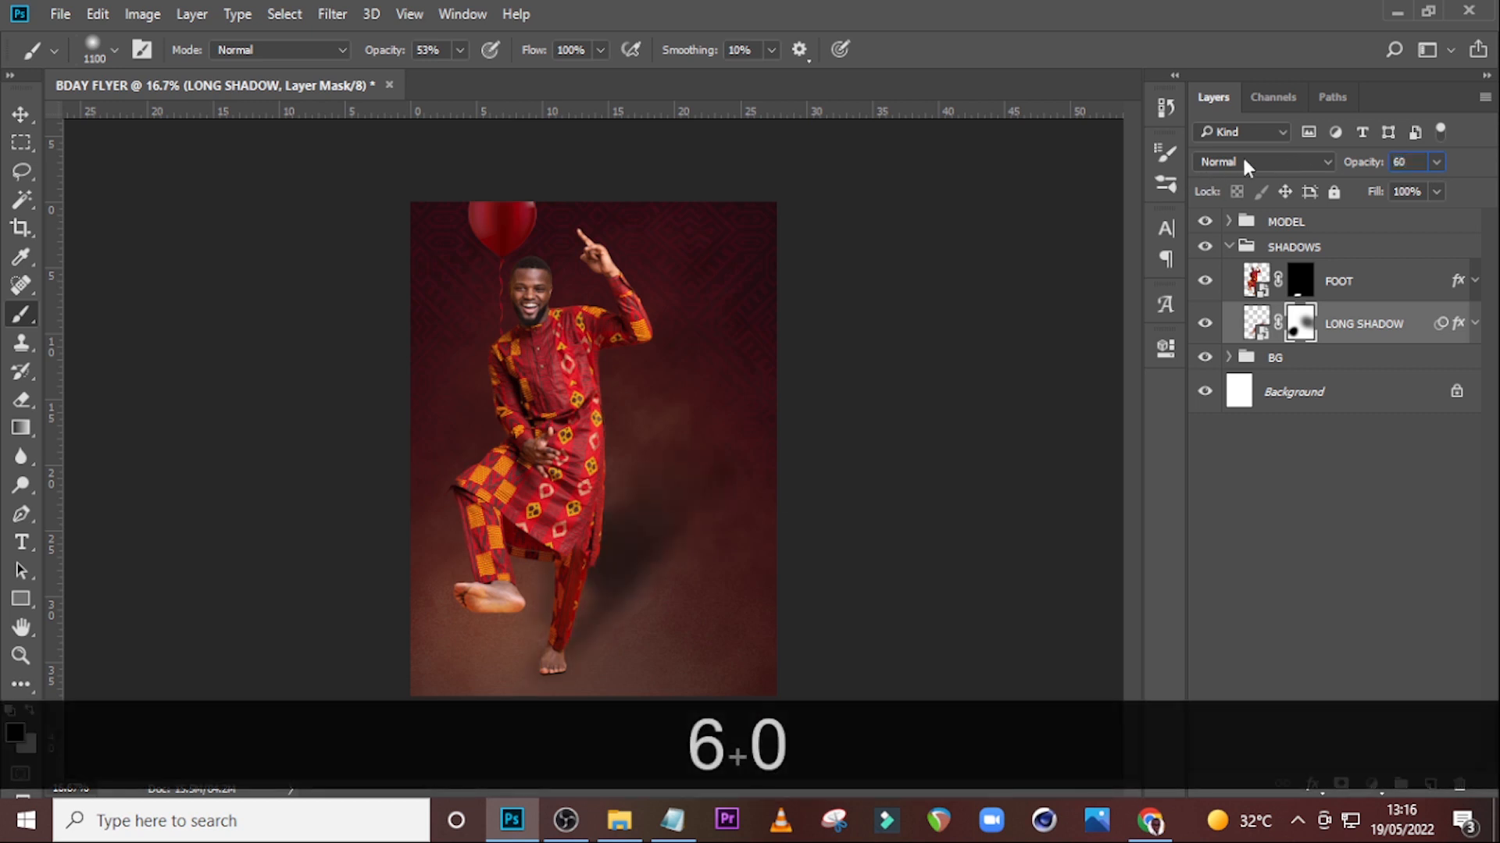
key("BackSpace")
key("BackSpace")
type("70")
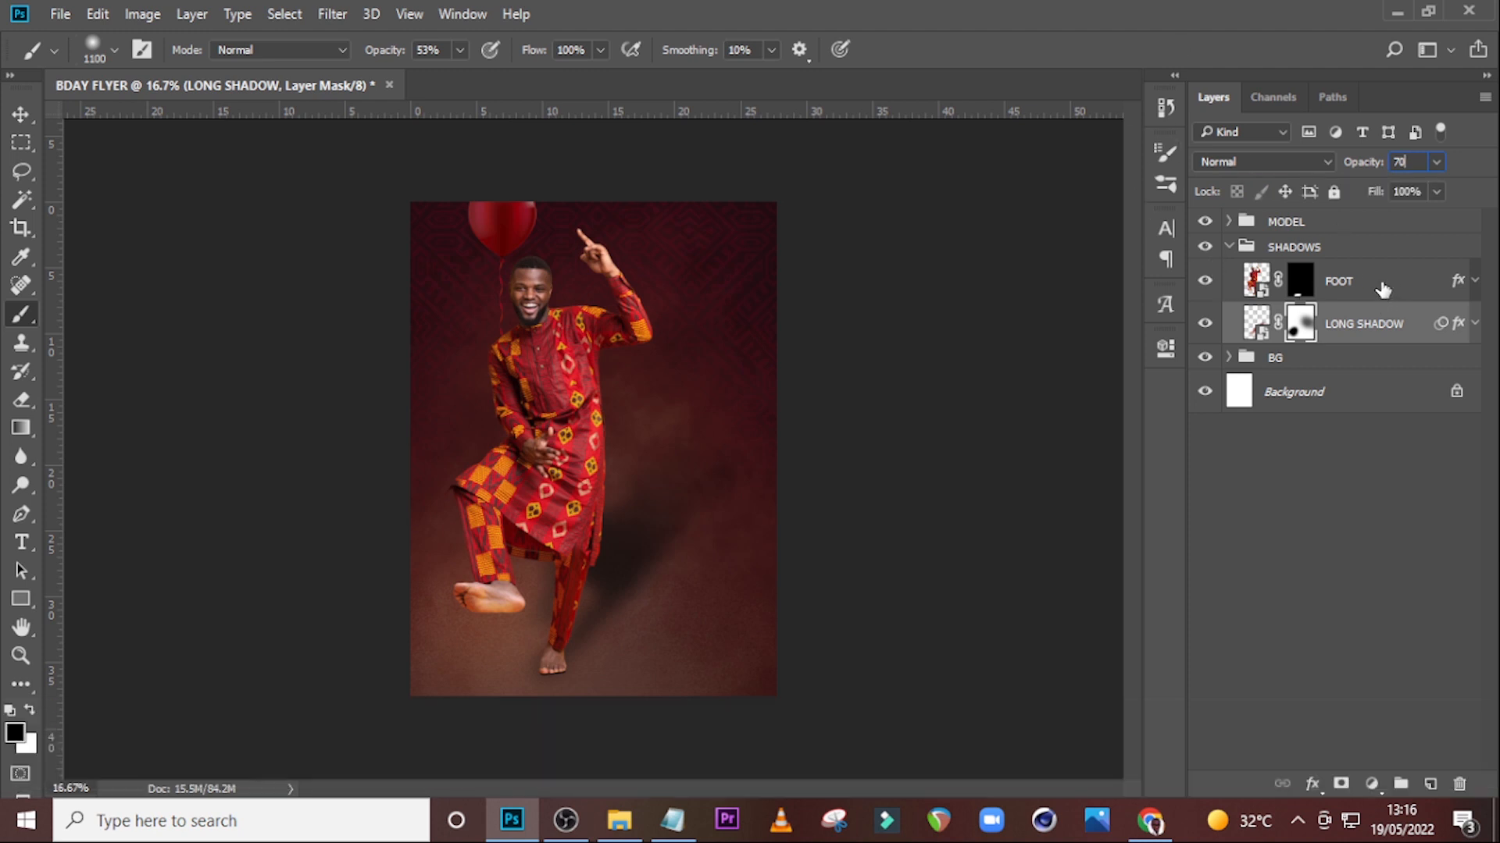
left_click(1382, 284)
left_click(1228, 248)
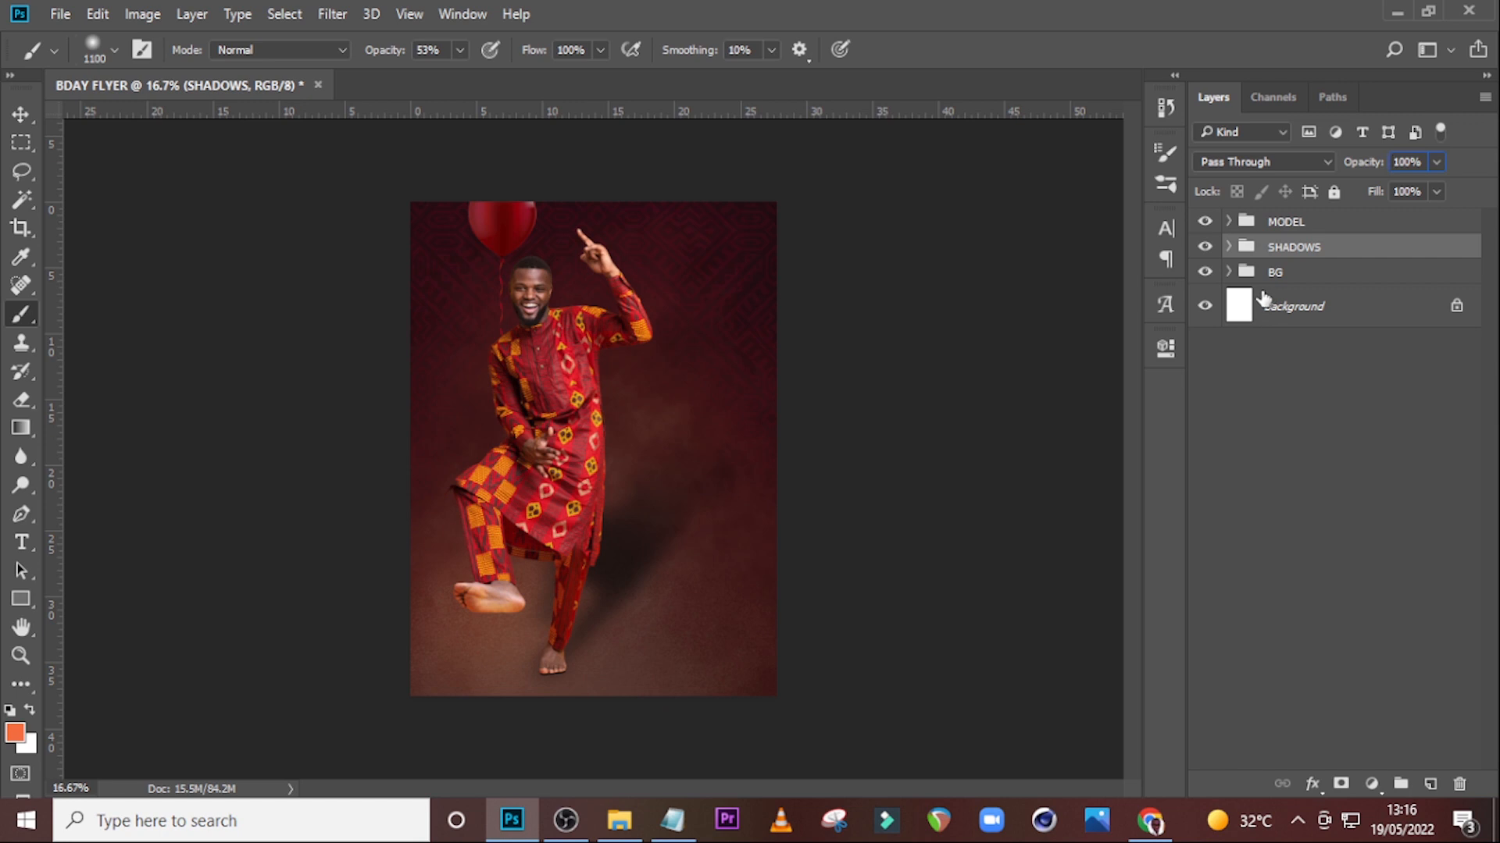
Select the MODEL group and start a new text layer with the Type tool beside the model on the canvas.
key("t")
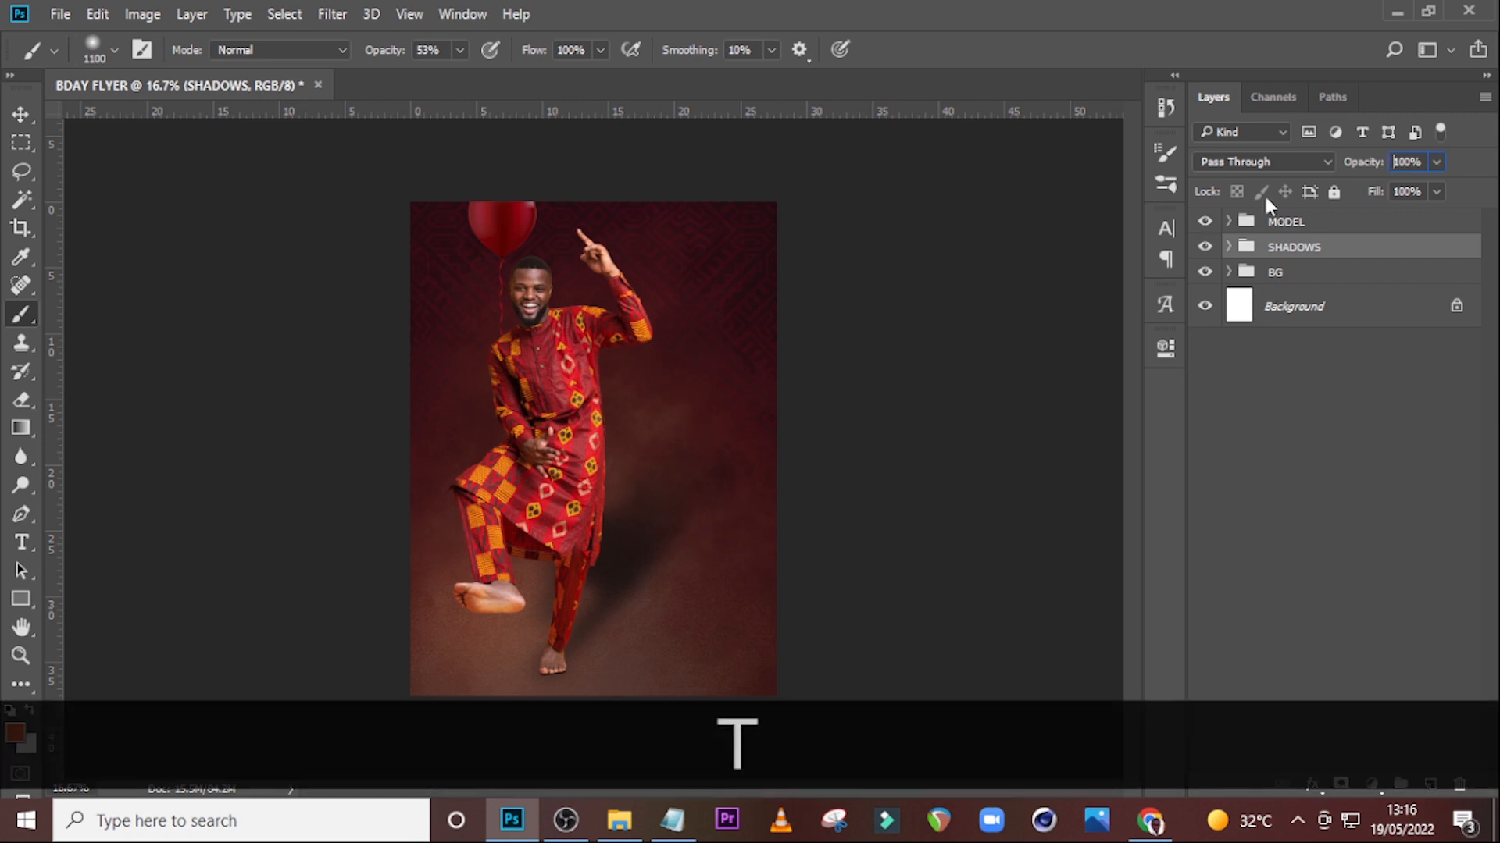
left_click(1310, 226)
key("t")
left_click(22, 542)
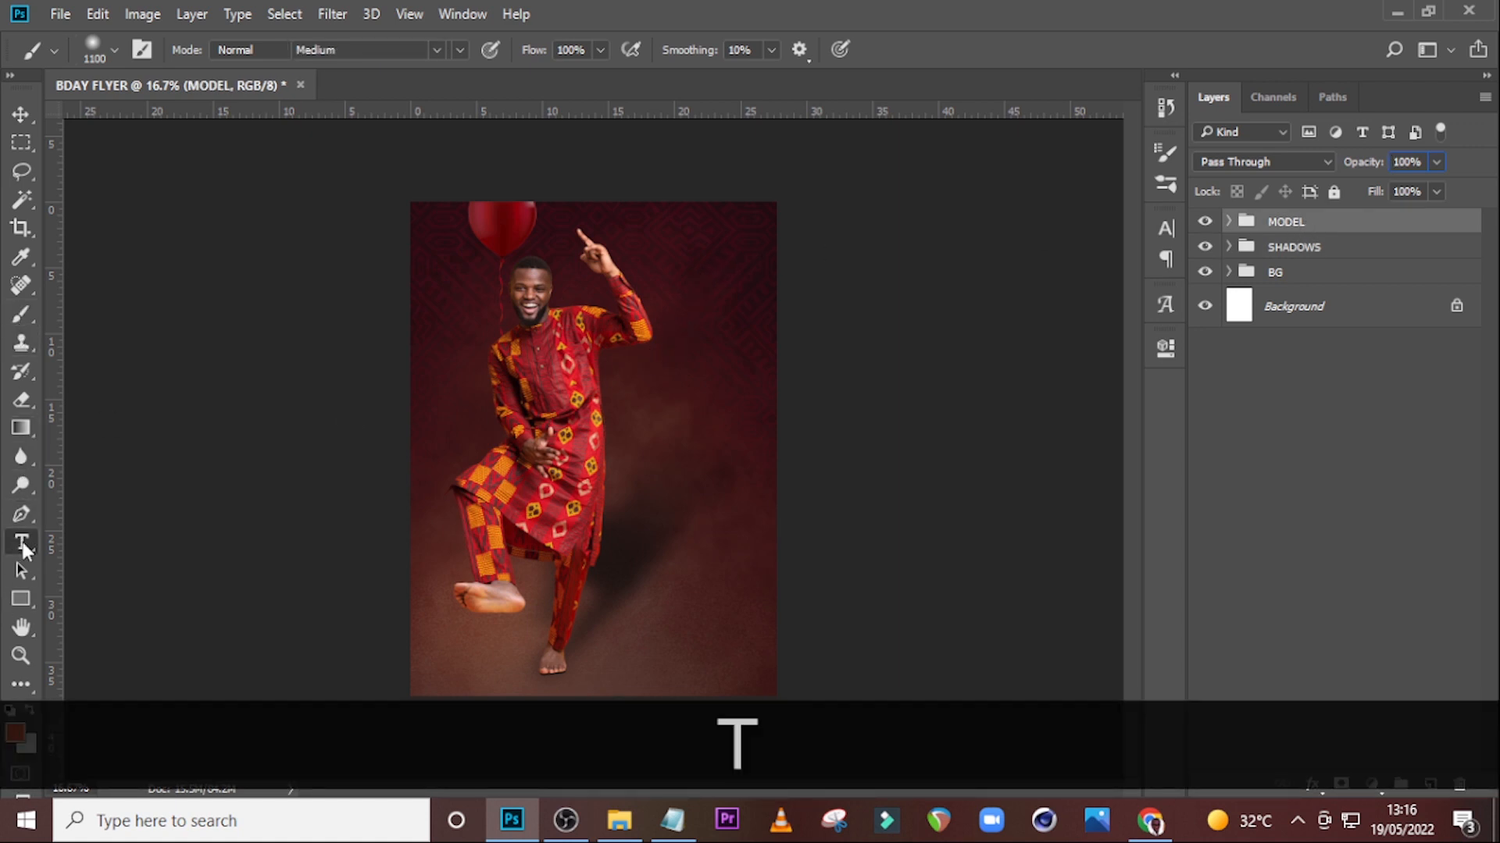
left_click(668, 403)
Switch to Notepad, copy the word "birthday", and return to Photoshop.
left_click(665, 821)
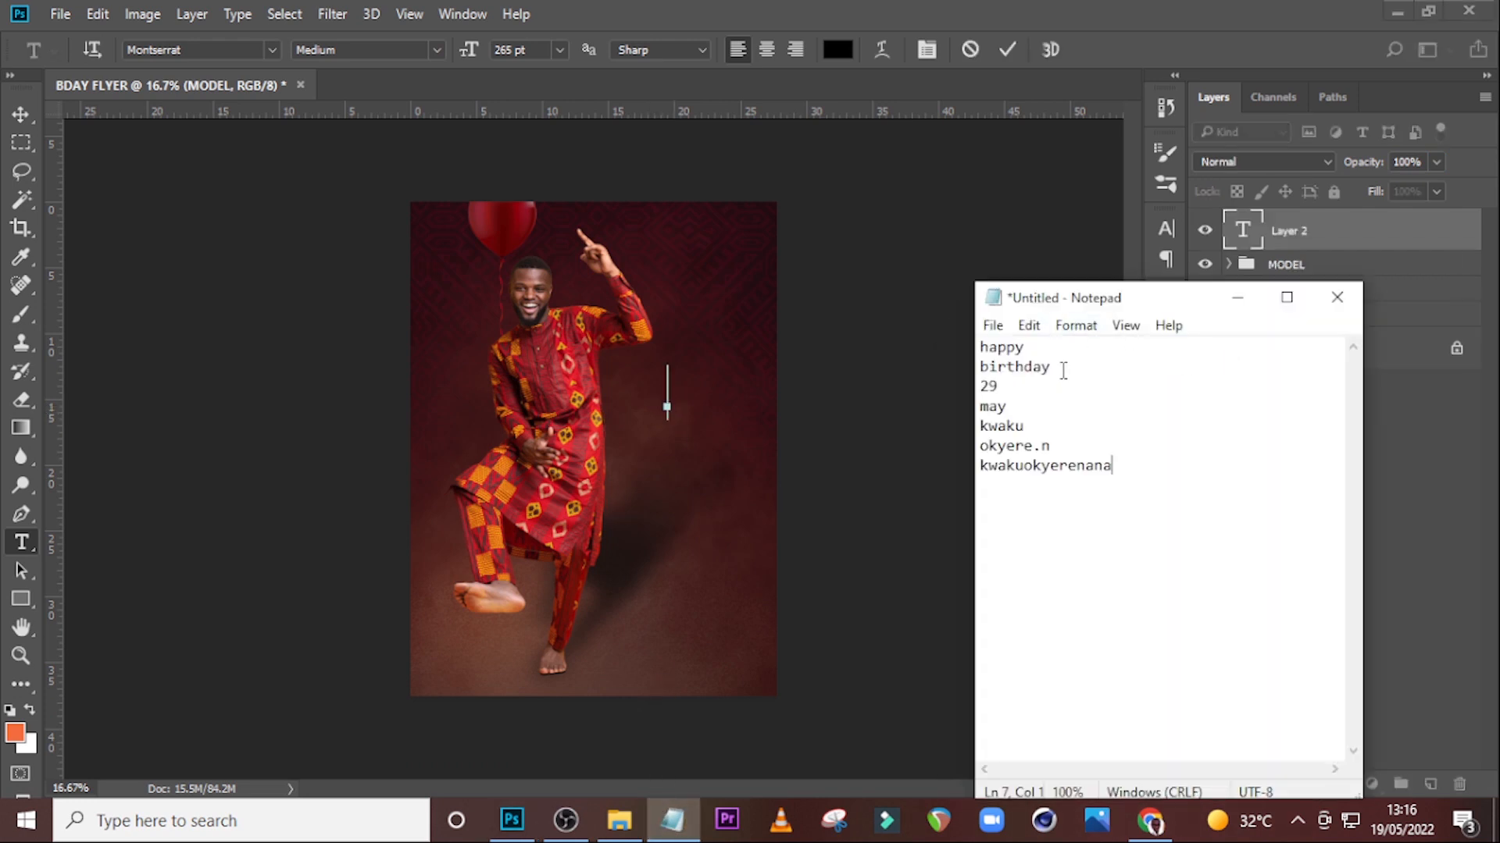
double_click(1063, 371)
key("ctrl+c")
left_click(937, 359)
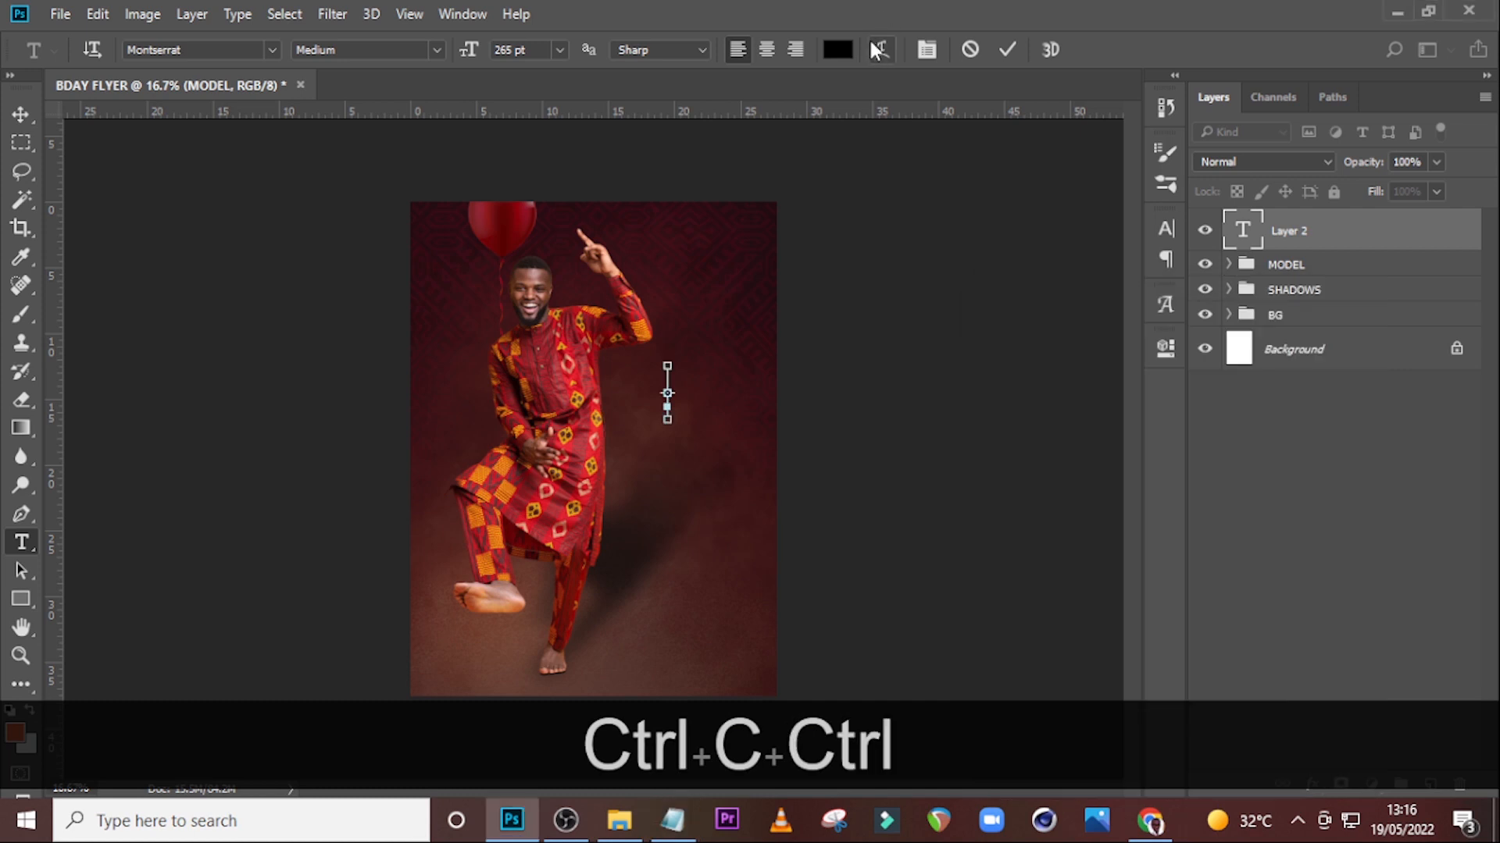
Paste the word "birthday" into the new text layer and move it left beside the model.
key("ctrl+v")
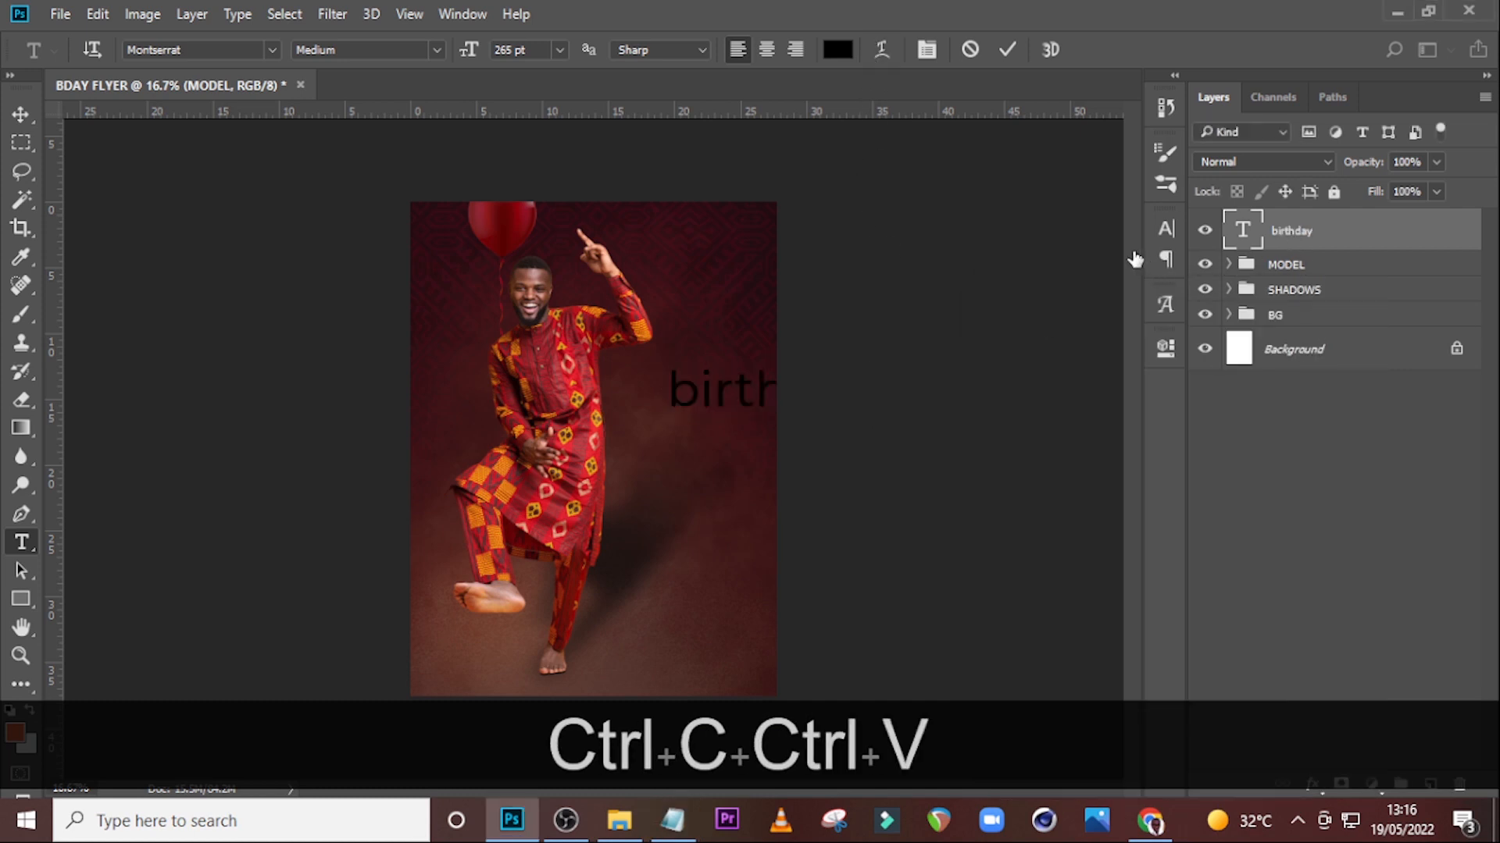
key("v")
left_click_drag(753, 402, 559, 399)
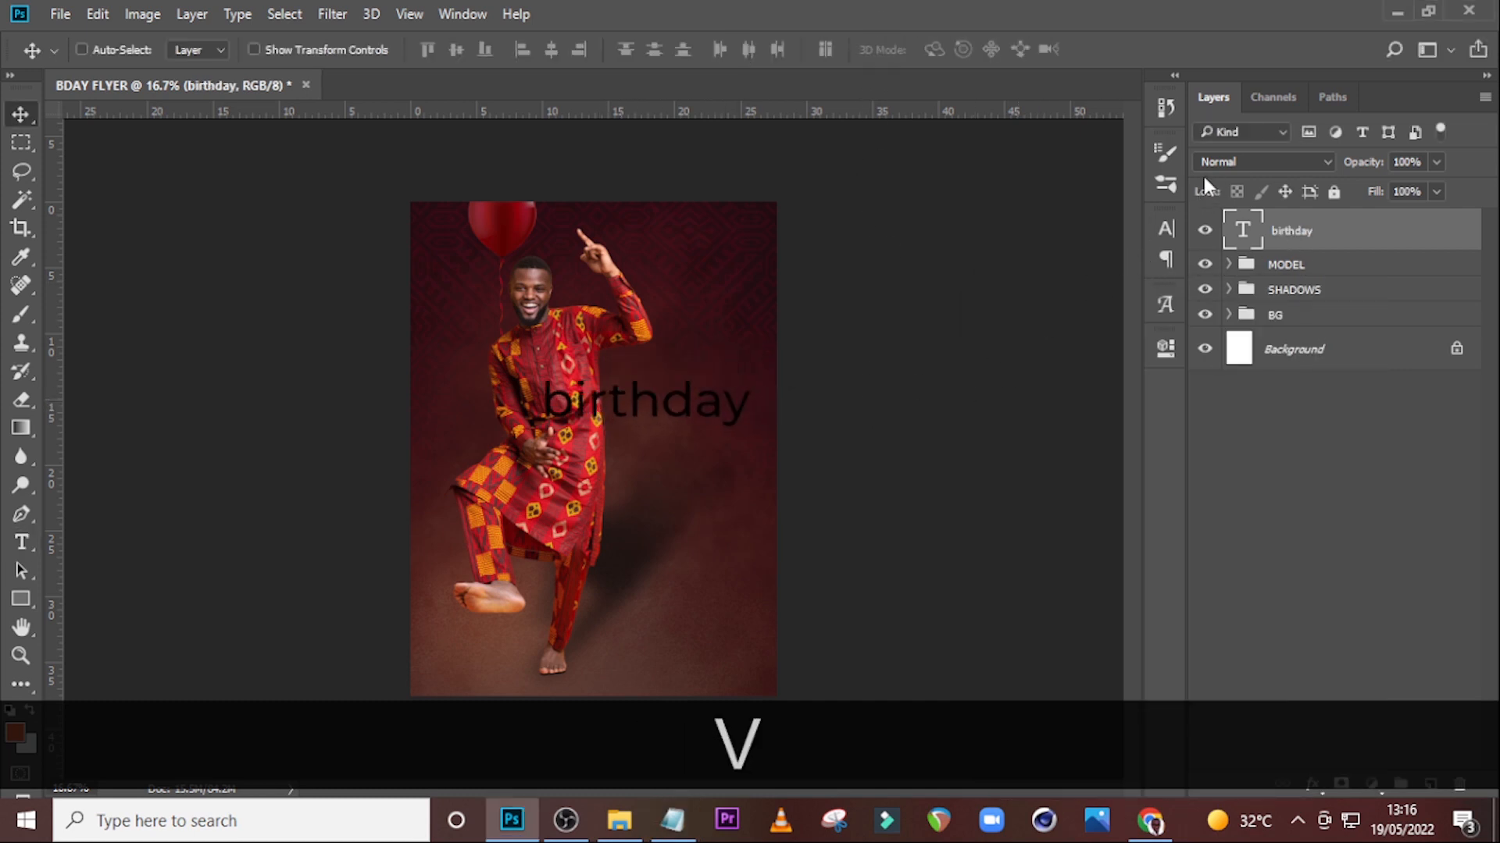
Set the birthday text's font to Morganite in the Bold style.
left_click(1164, 228)
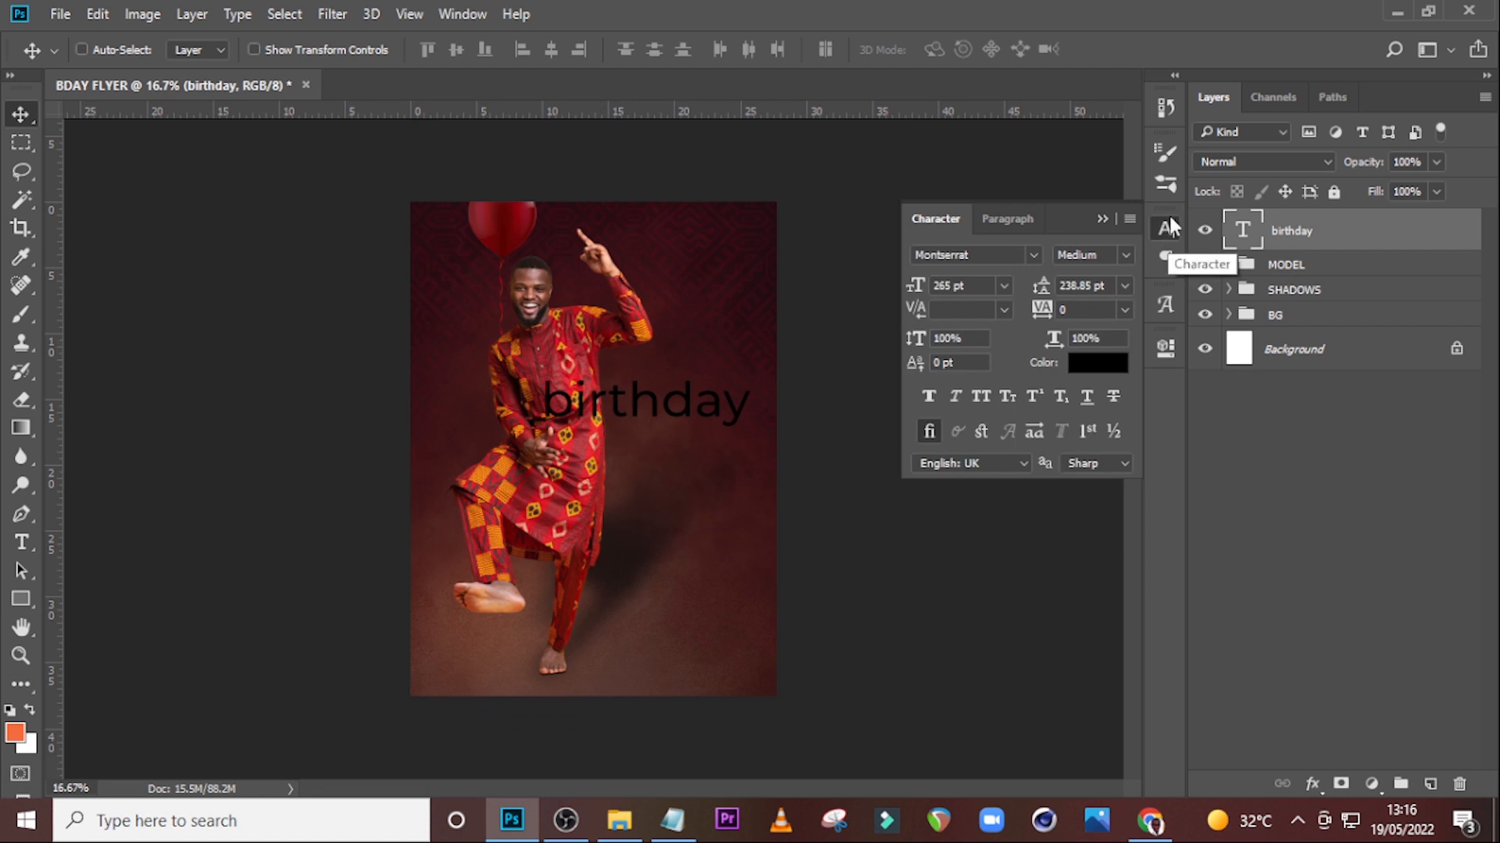
left_click(1029, 255)
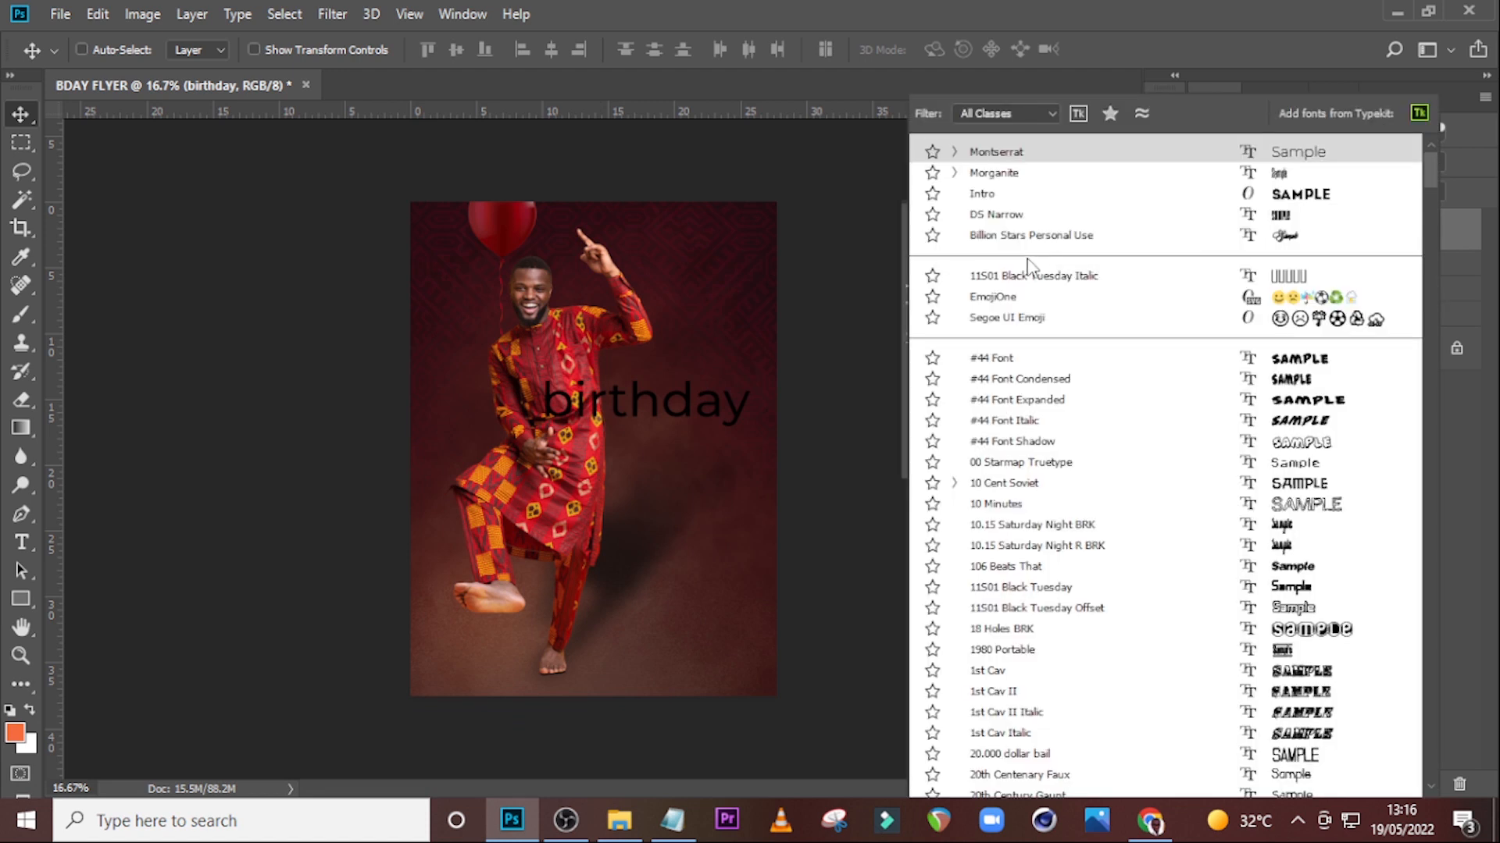
left_click(1012, 179)
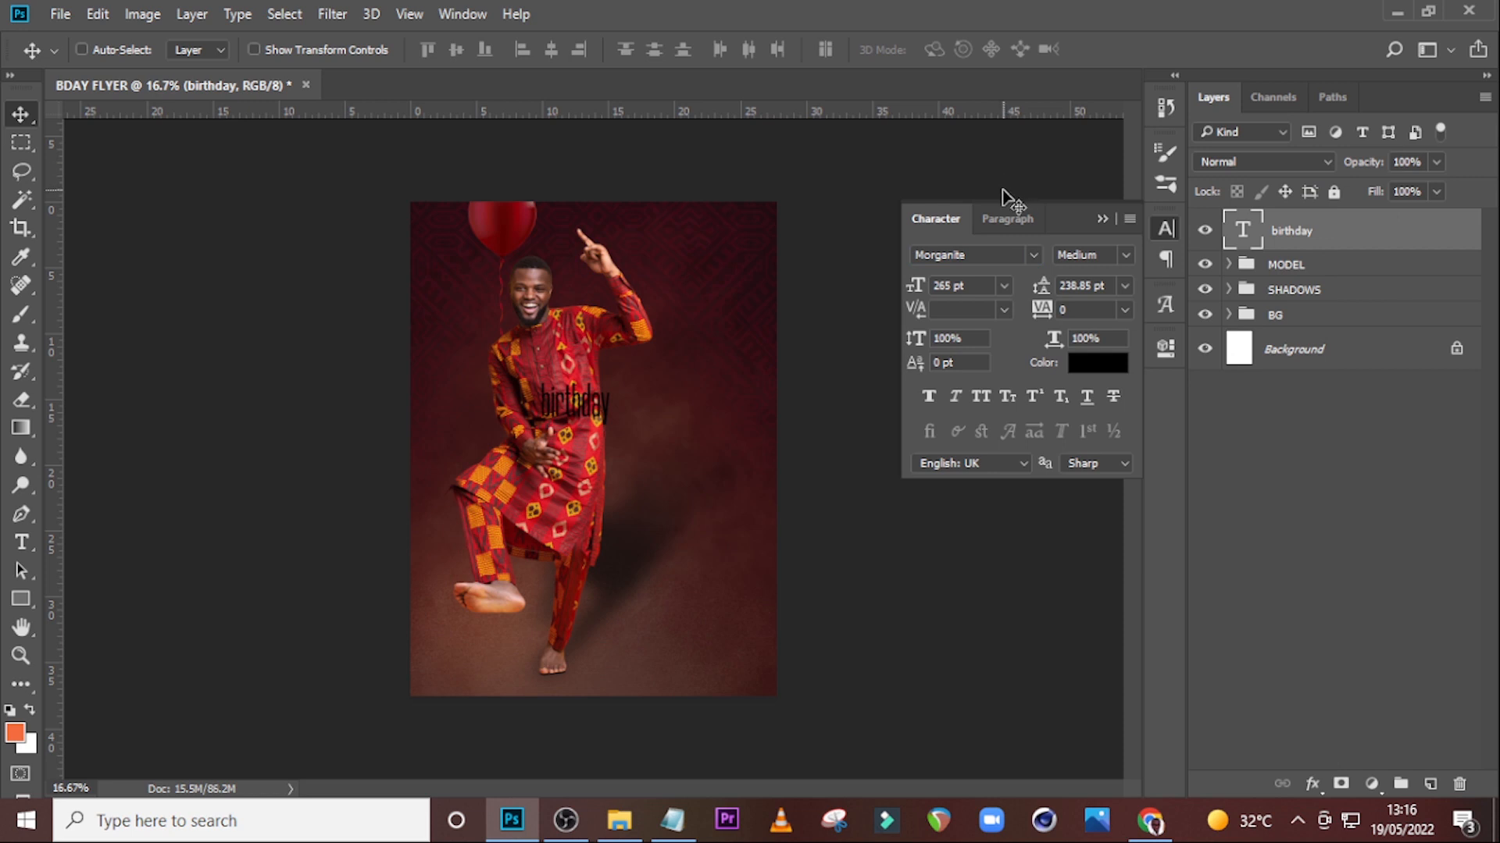
left_click(1123, 258)
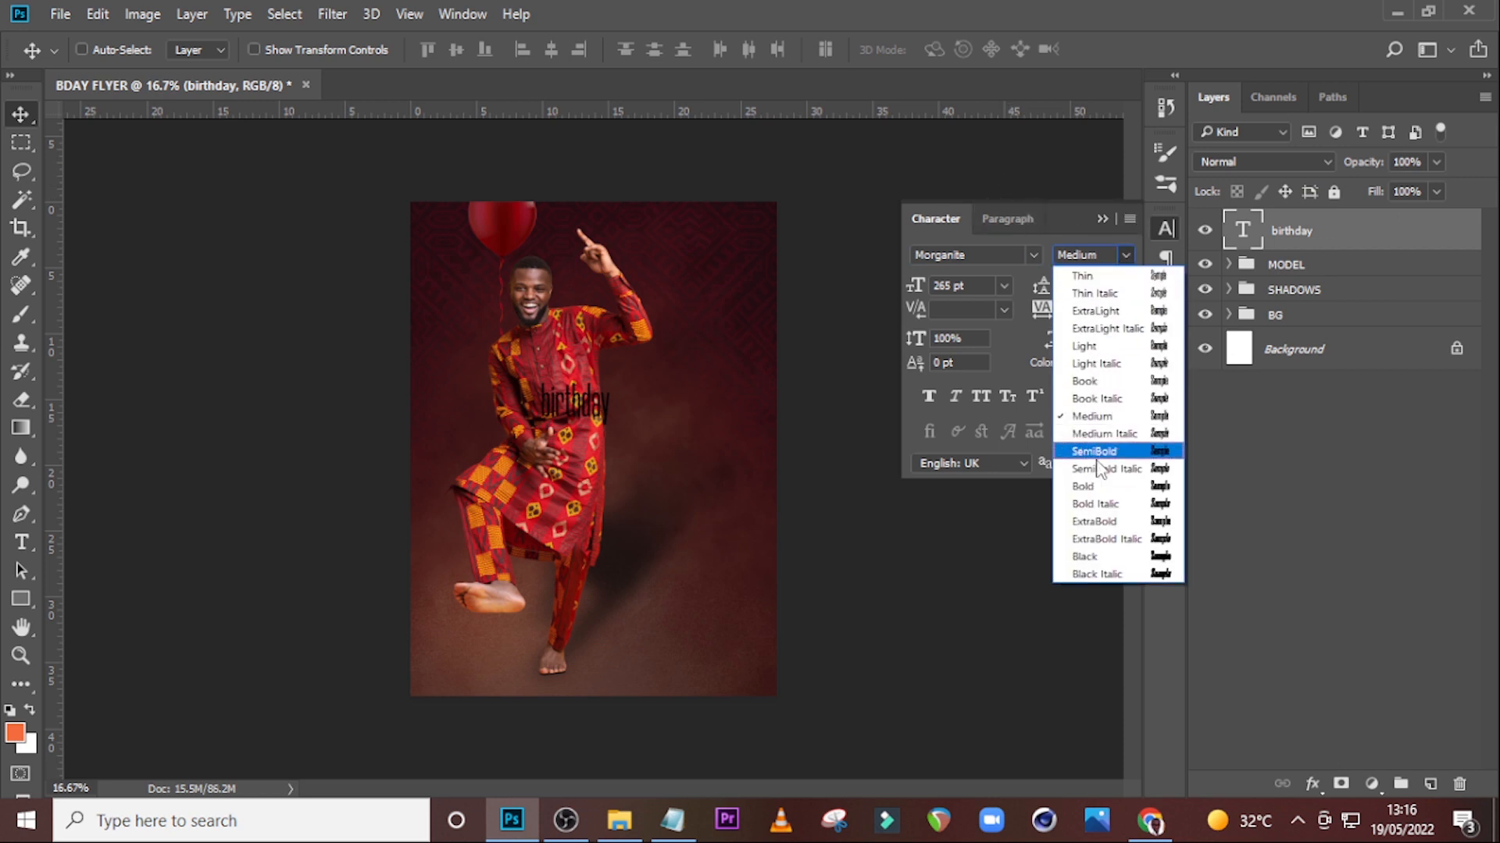
left_click(1099, 489)
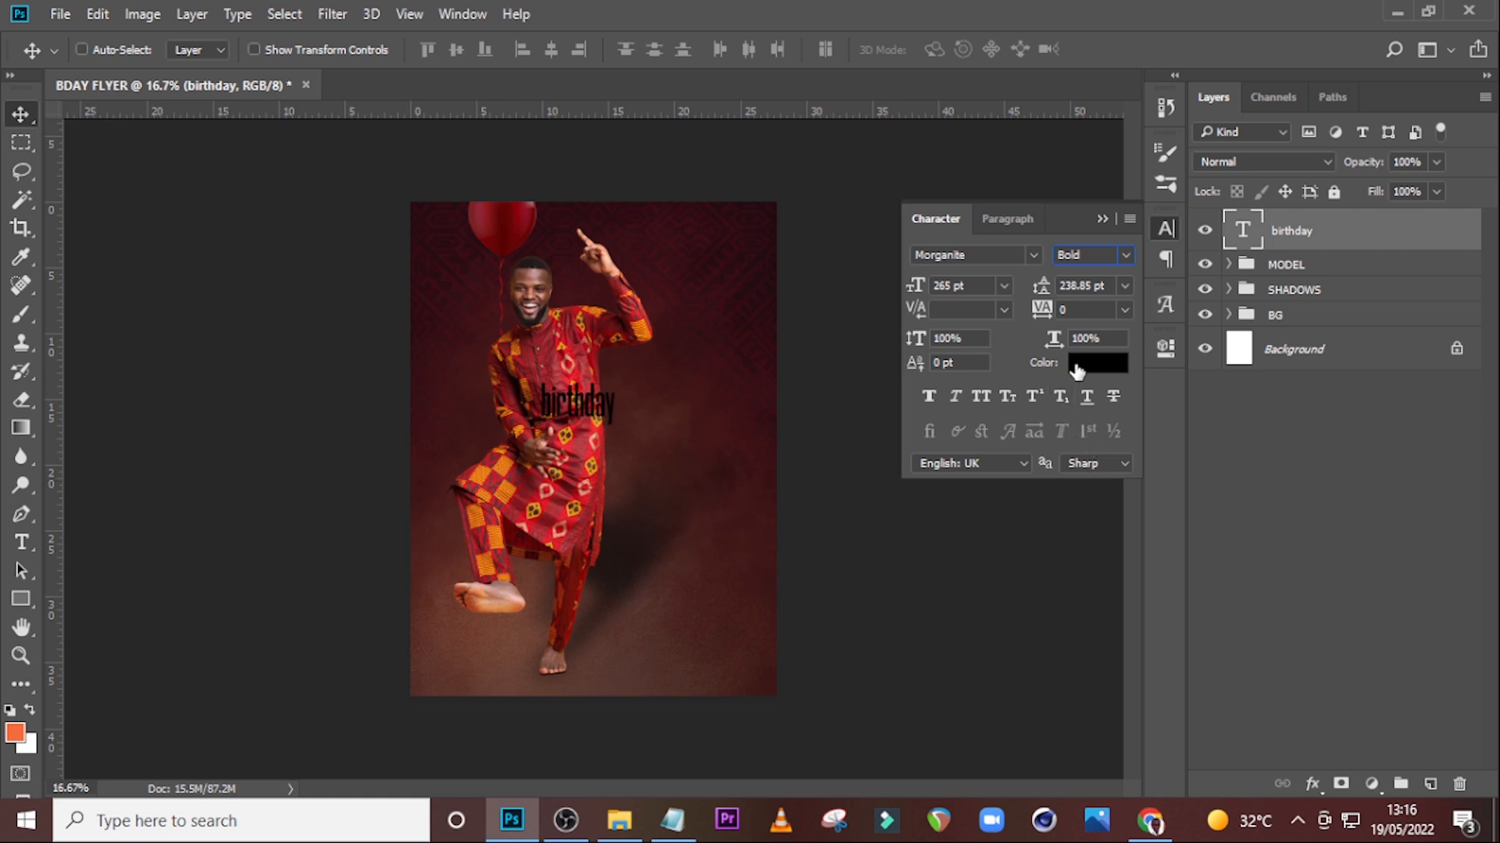
Set the birthday text size to 1073 pt and apply All Caps.
left_click(952, 286)
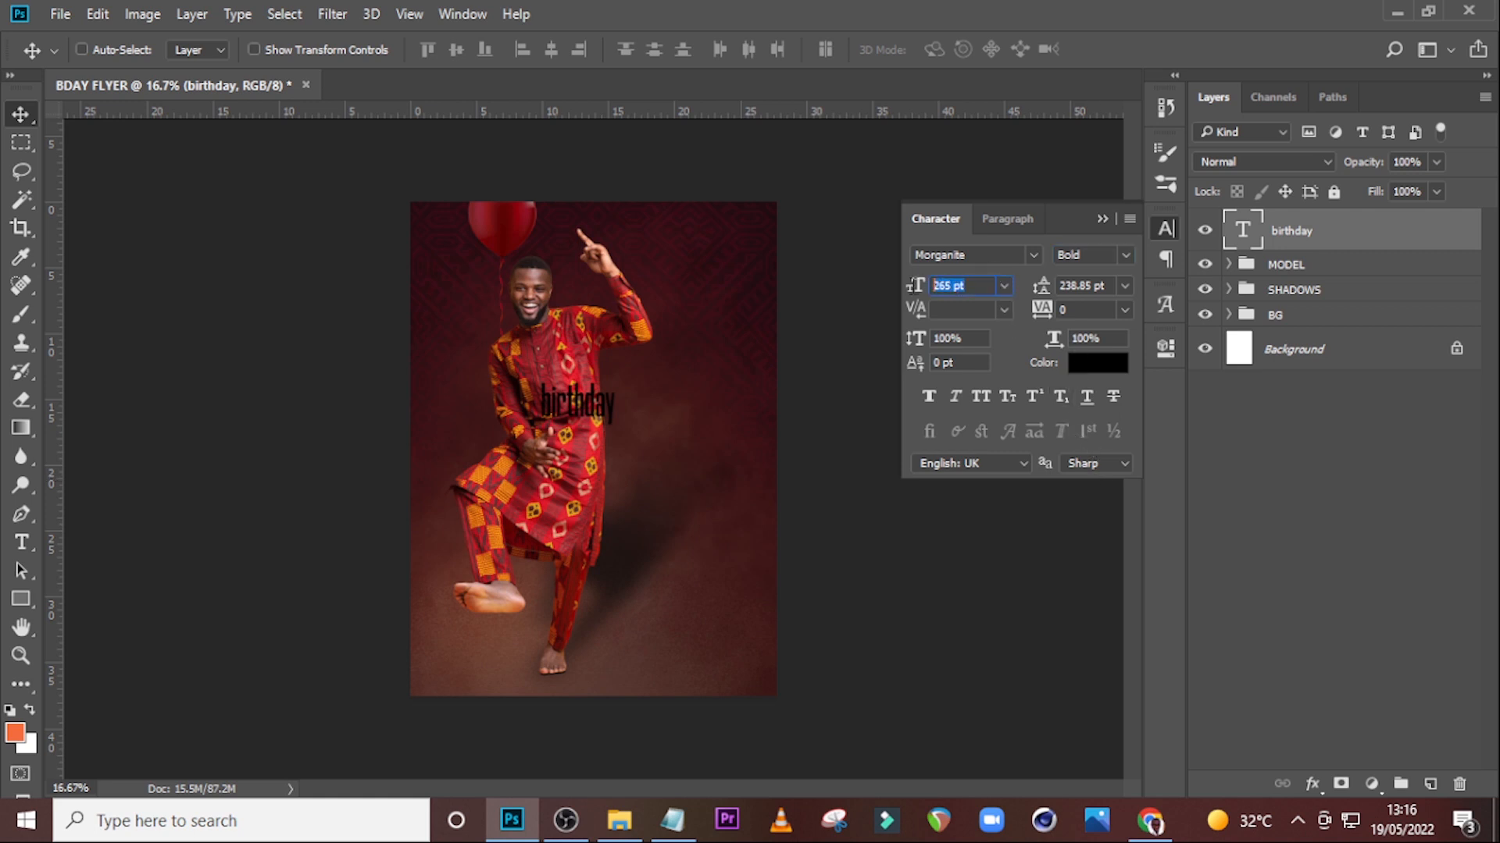
type("1")
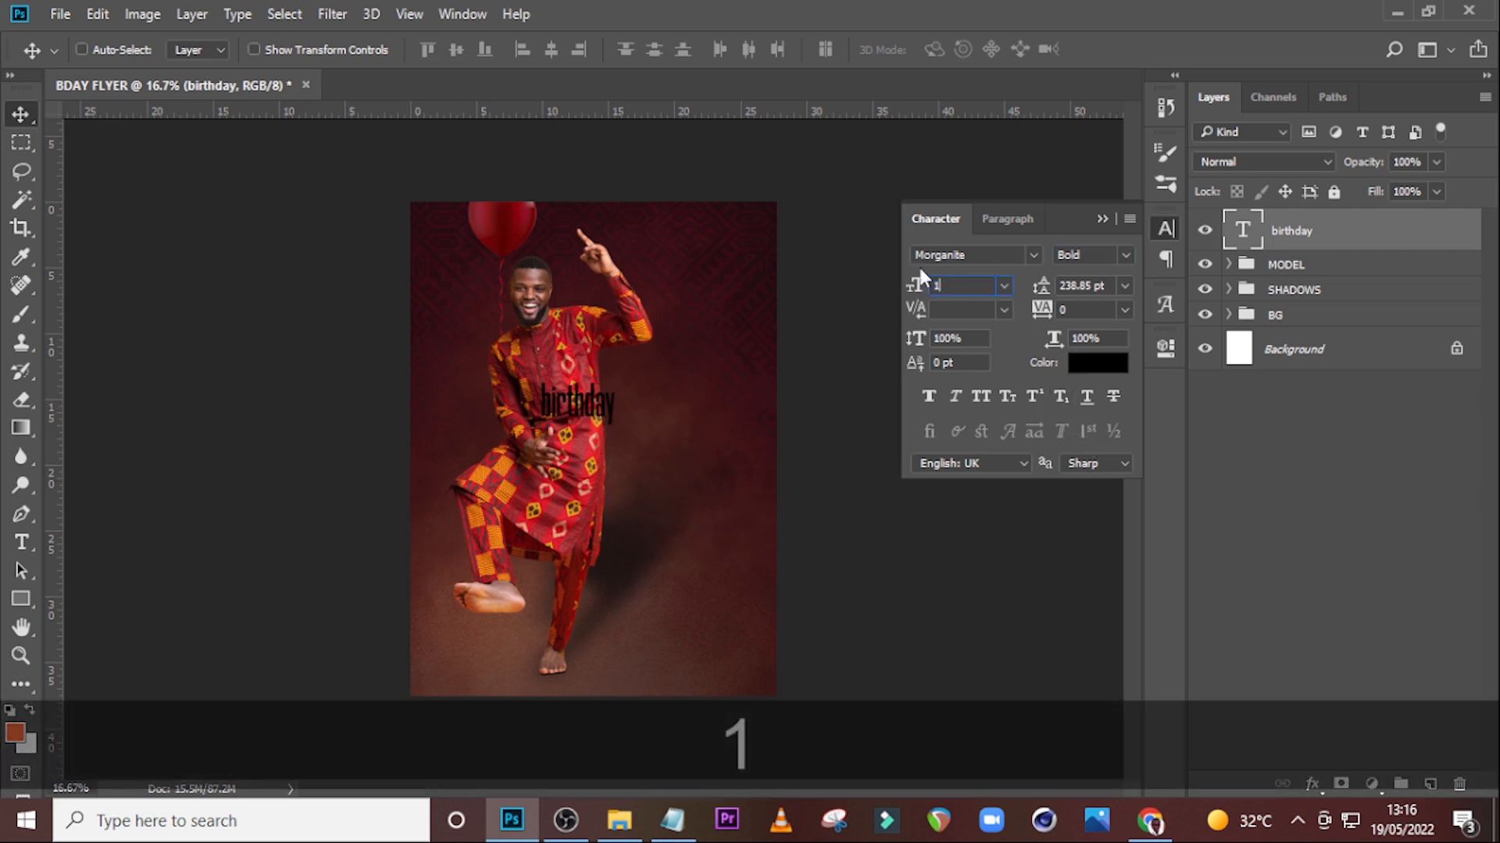
type("073")
key("Return")
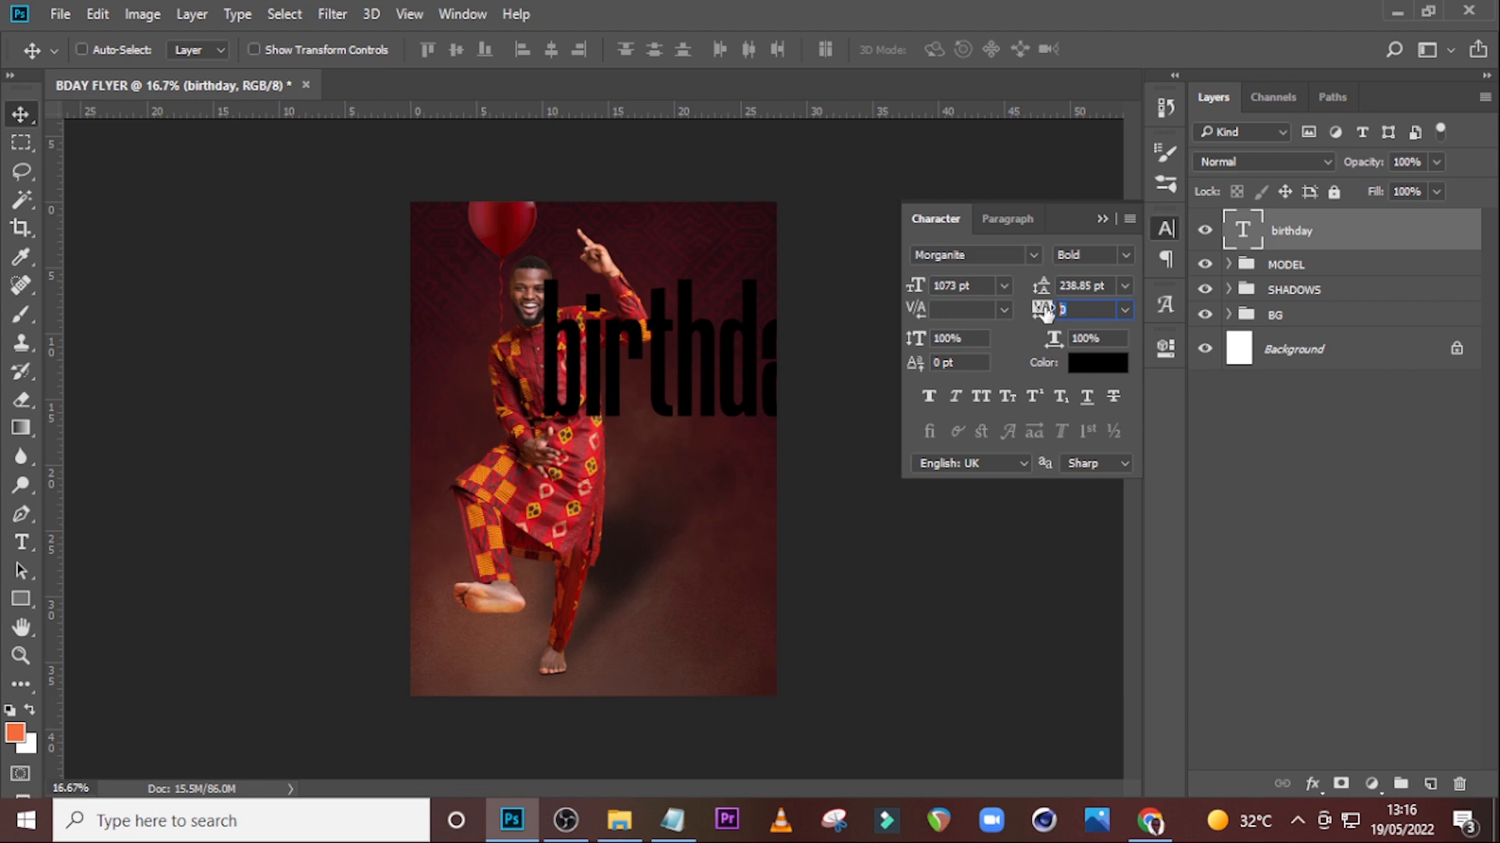
left_click(986, 396)
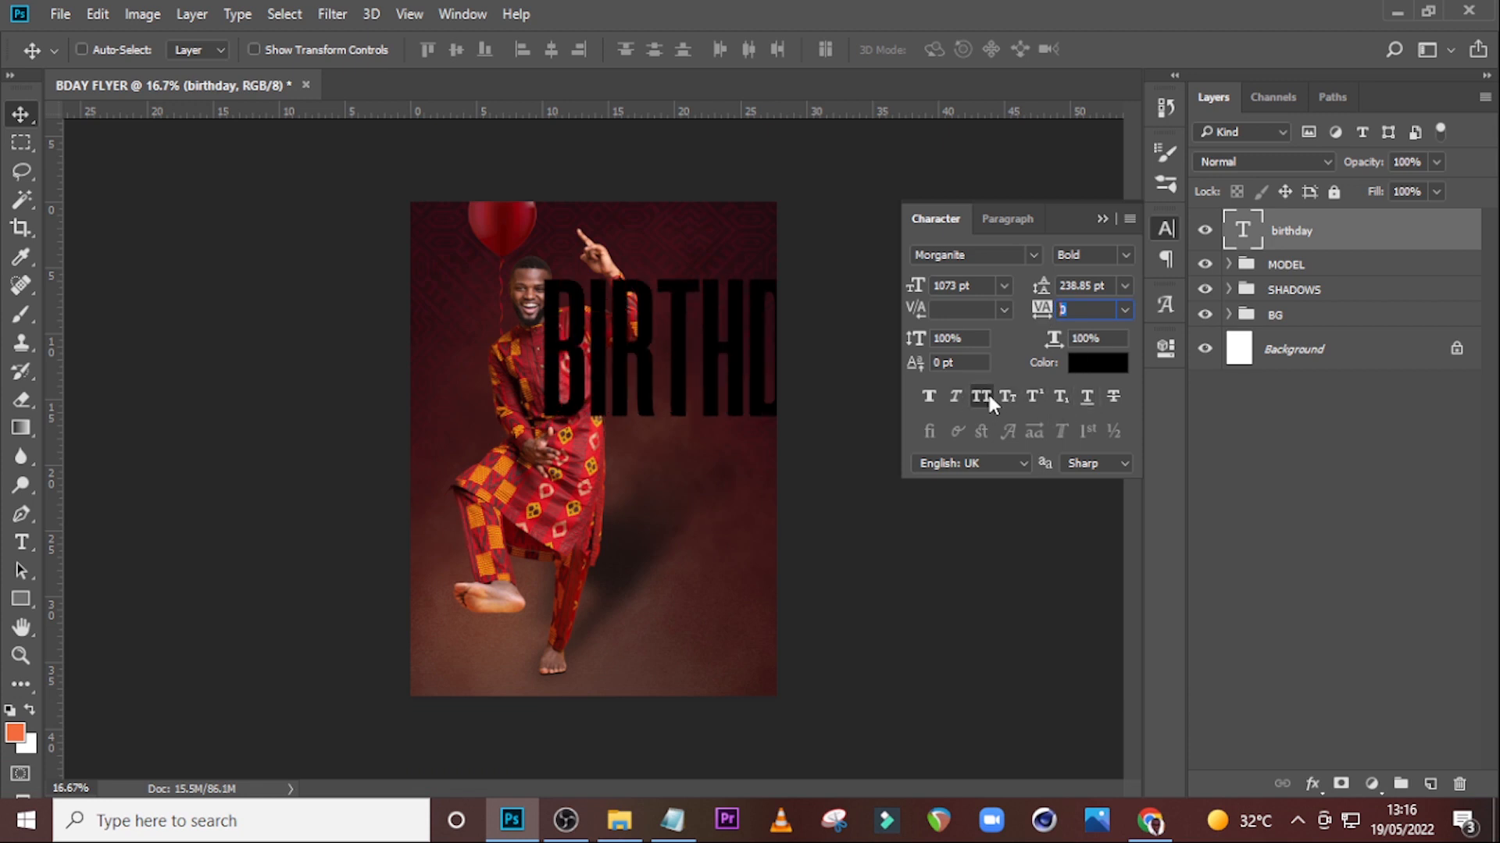
Set the birthday text colour to f53f3f.
left_click(1084, 364)
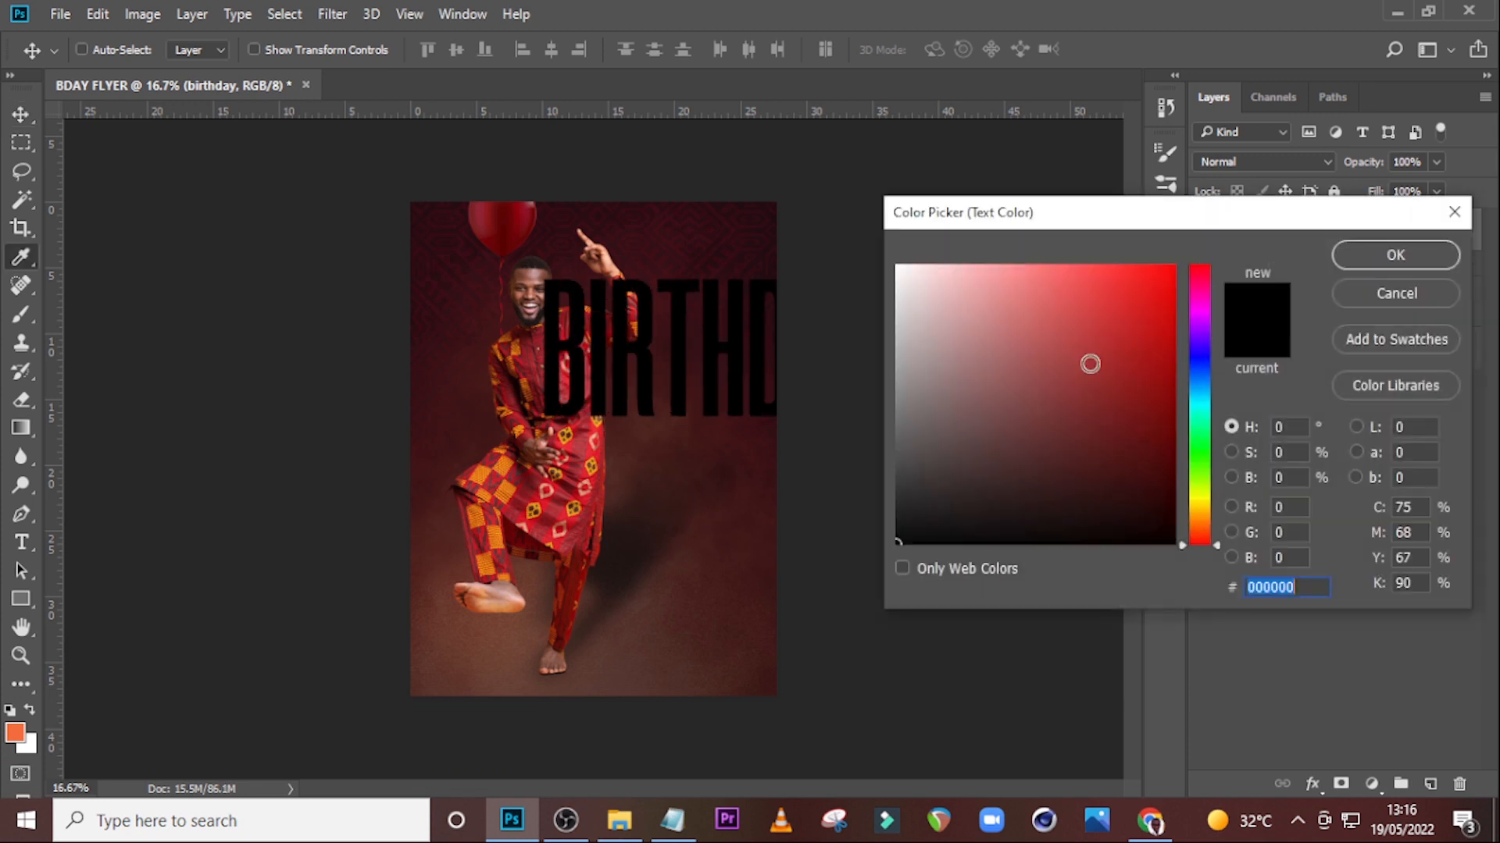
type("f5")
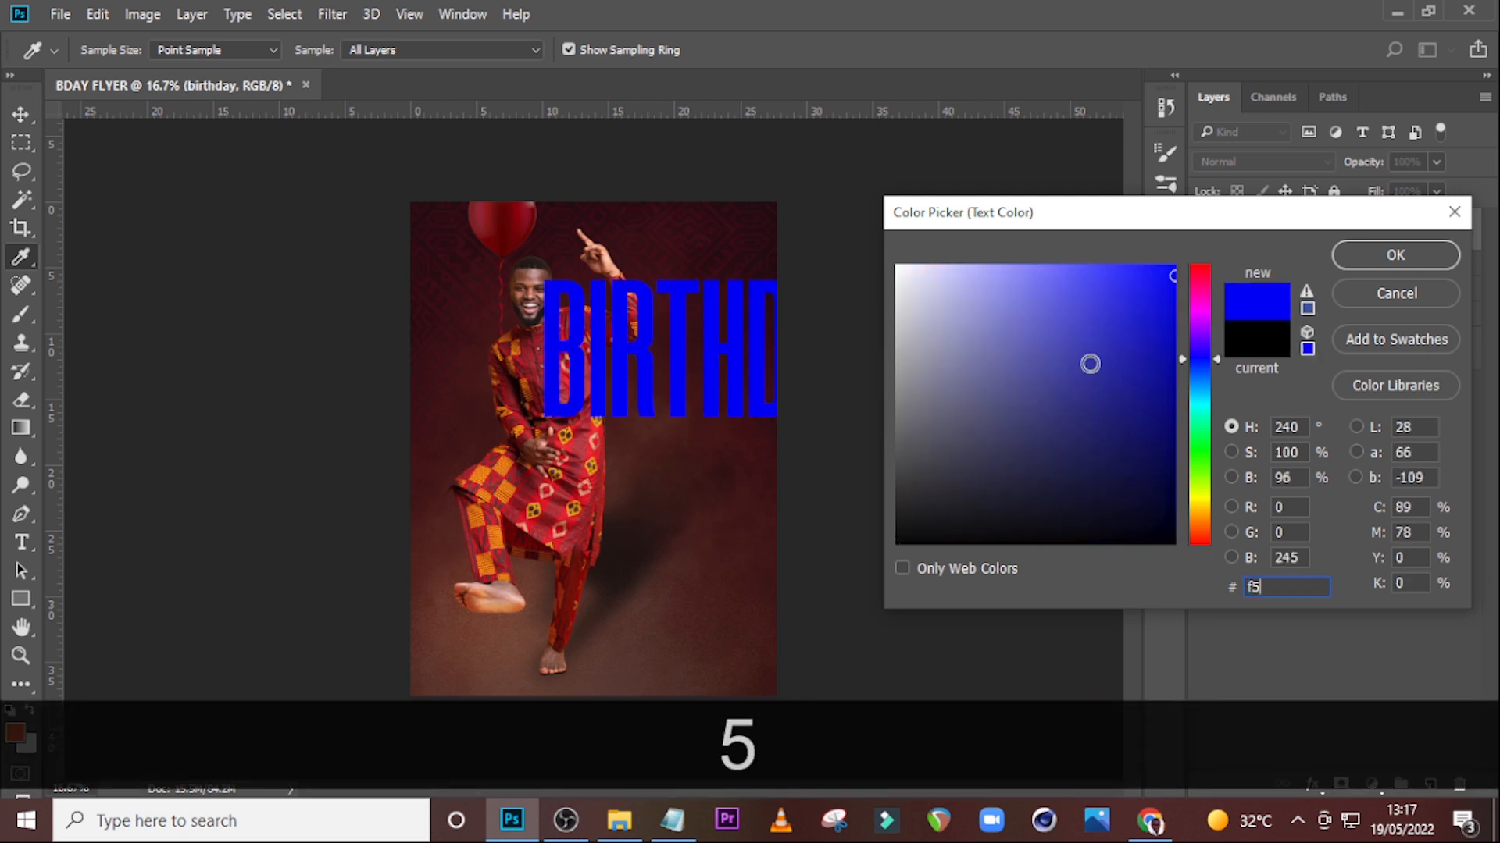
type("3f3")
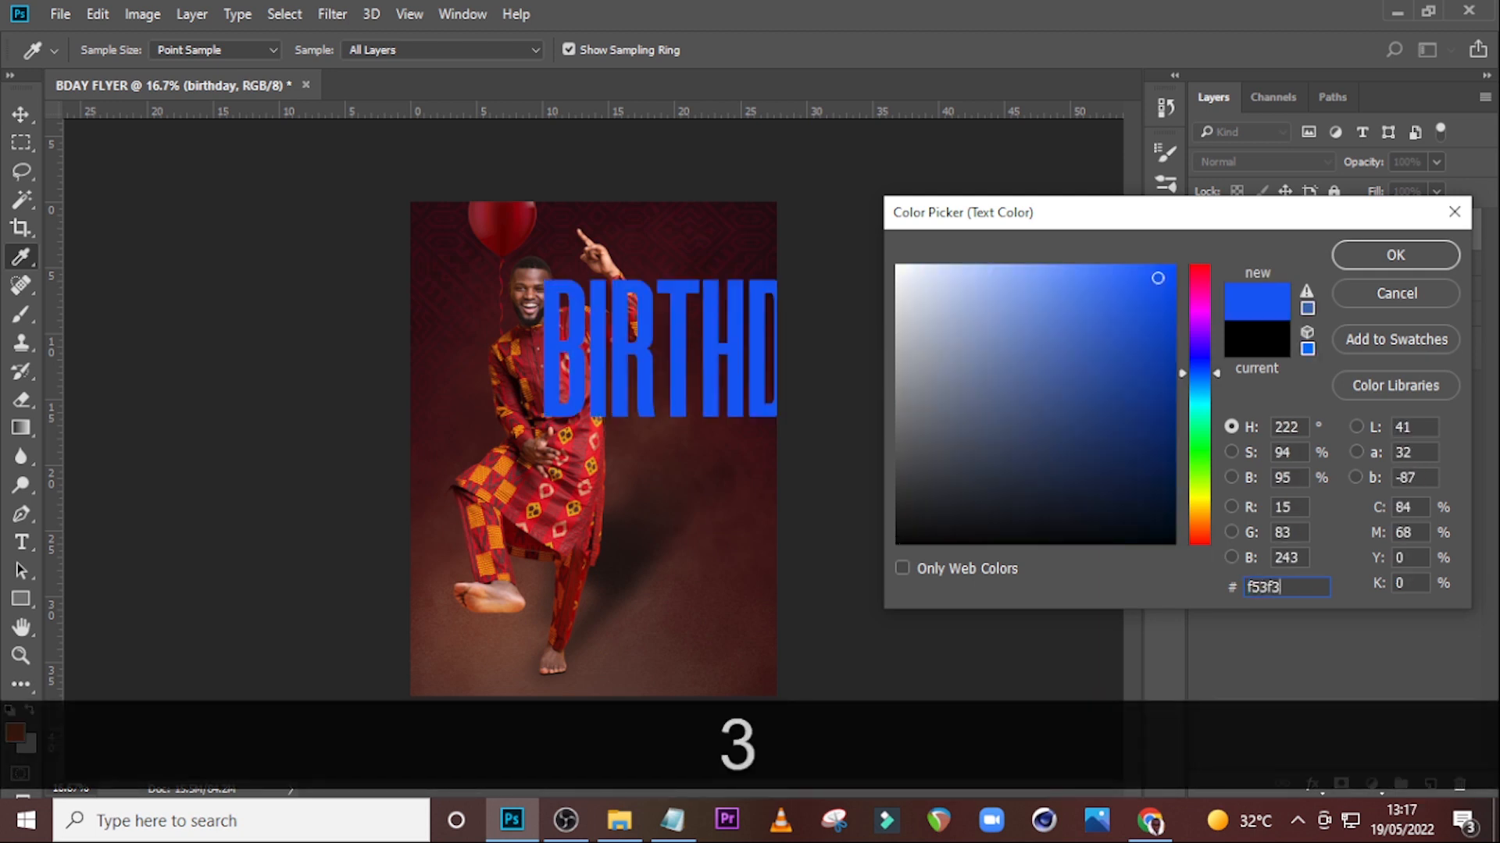
type("f")
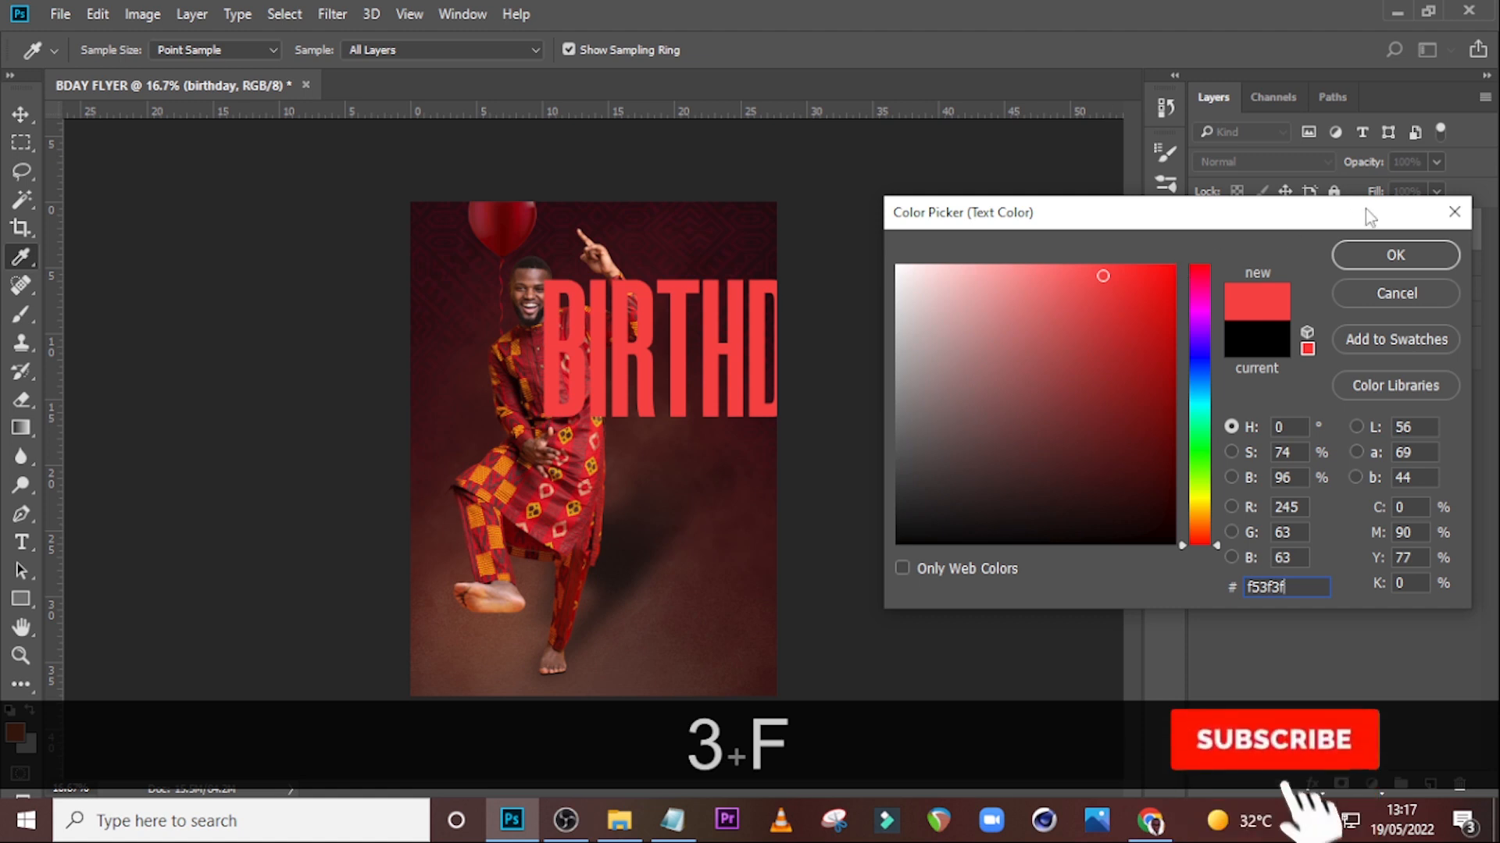
left_click(1395, 256)
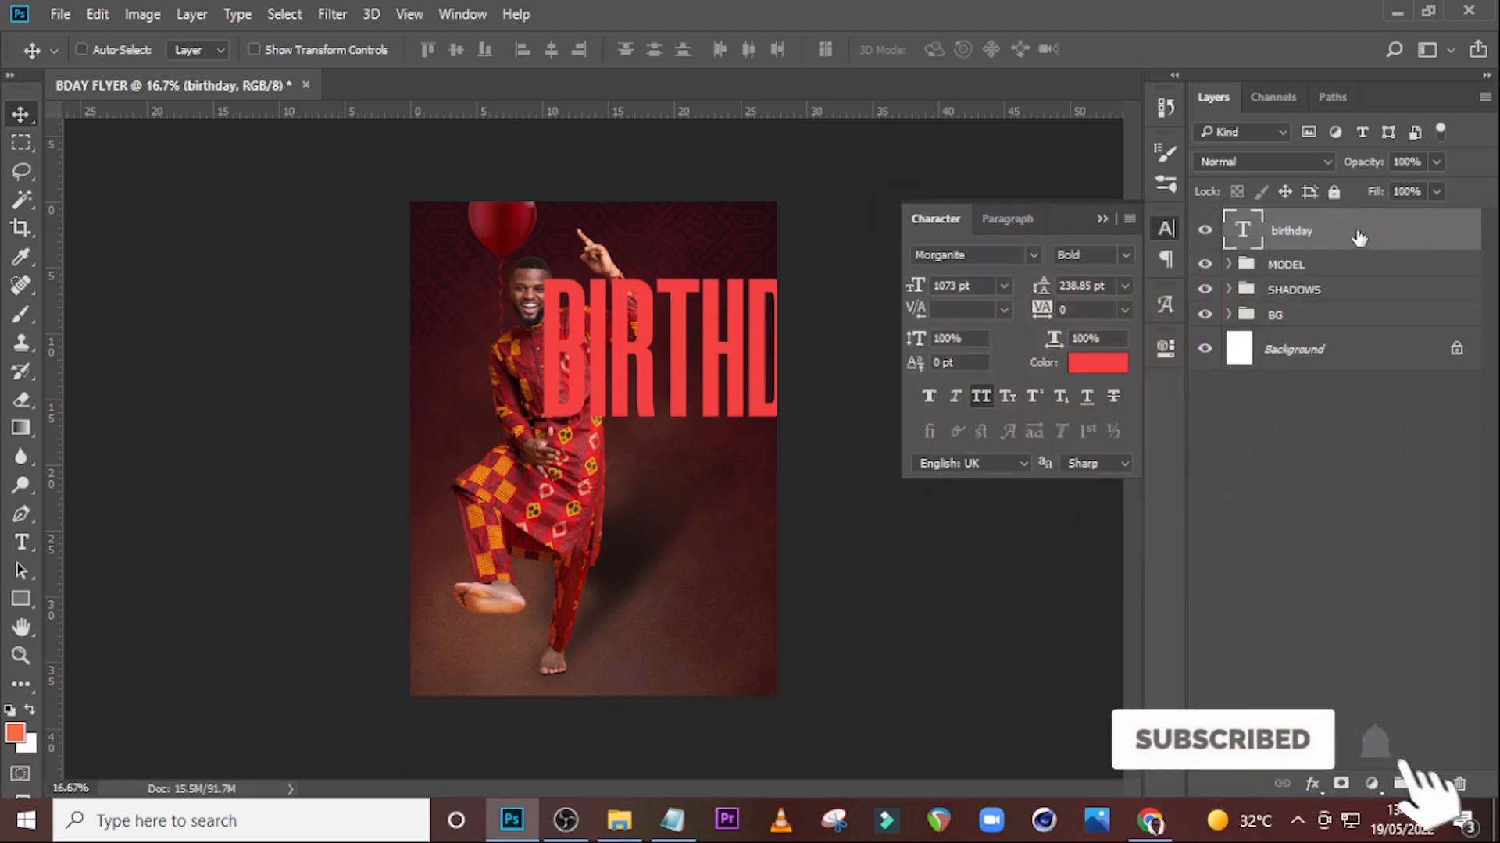
Rotate the BIRTHDAY text 90° clockwise and place it vertically along the model's right side.
key("ctrl+t")
right_click(615, 296)
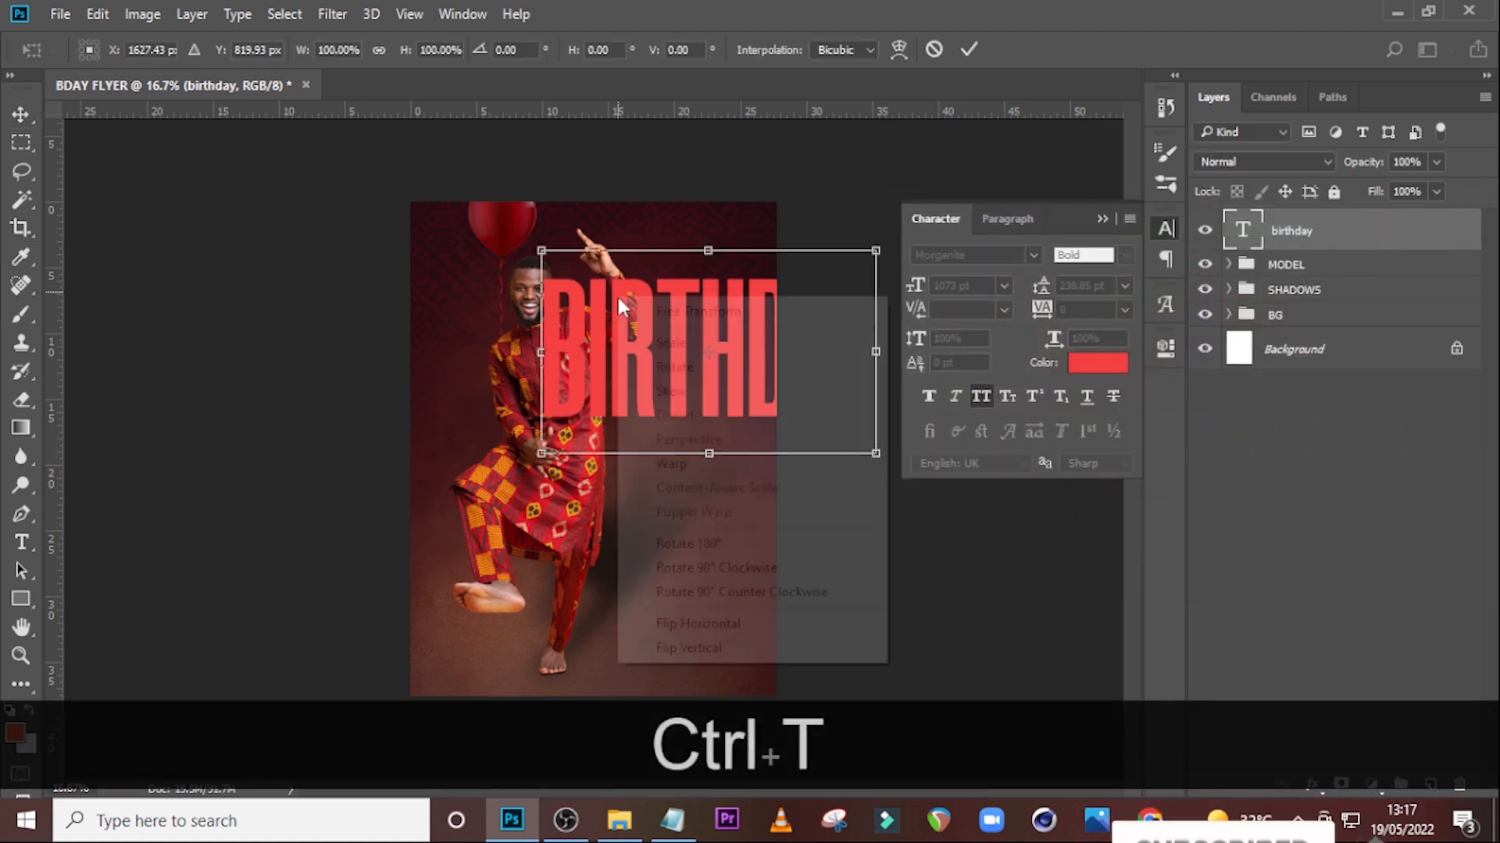
left_click(689, 568)
left_click_drag(686, 424, 645, 503)
key("Return")
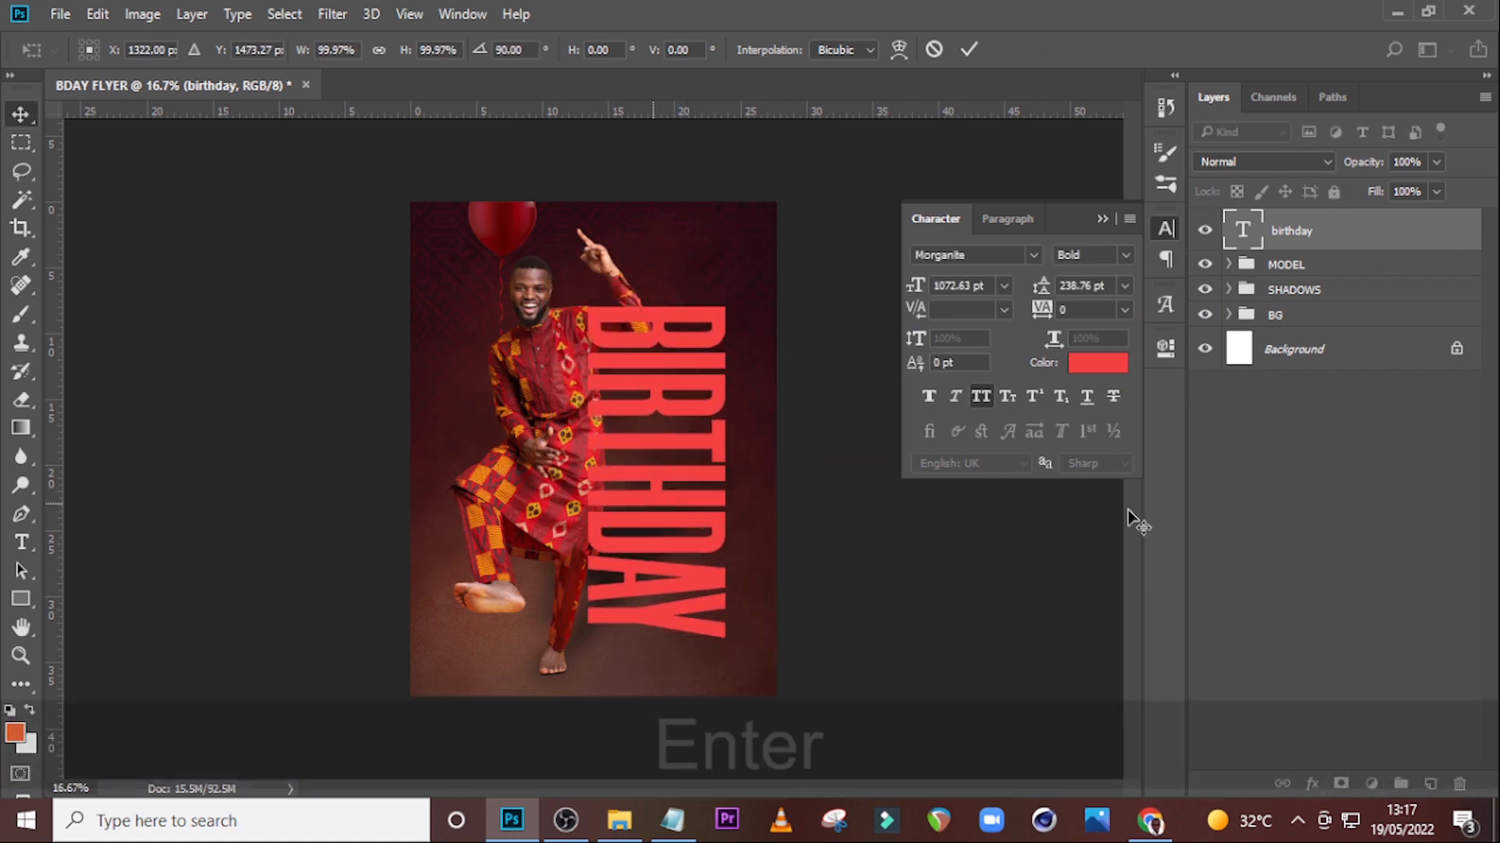
Move the birthday layer below the MODEL group and shift the text slightly right.
left_click_drag(1312, 242, 1298, 275)
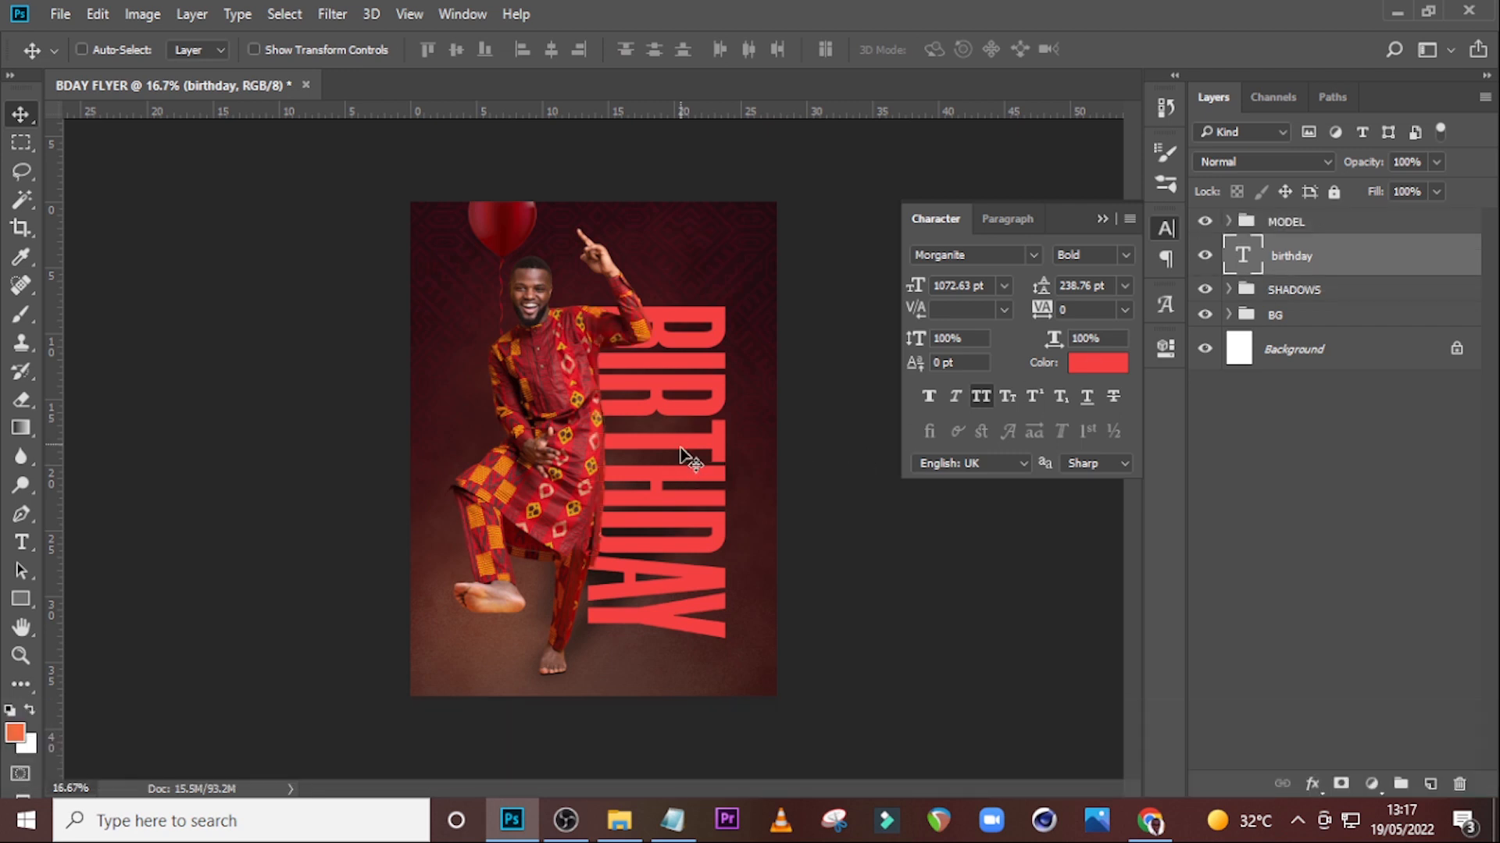
left_click_drag(687, 445, 710, 458)
key("Right")
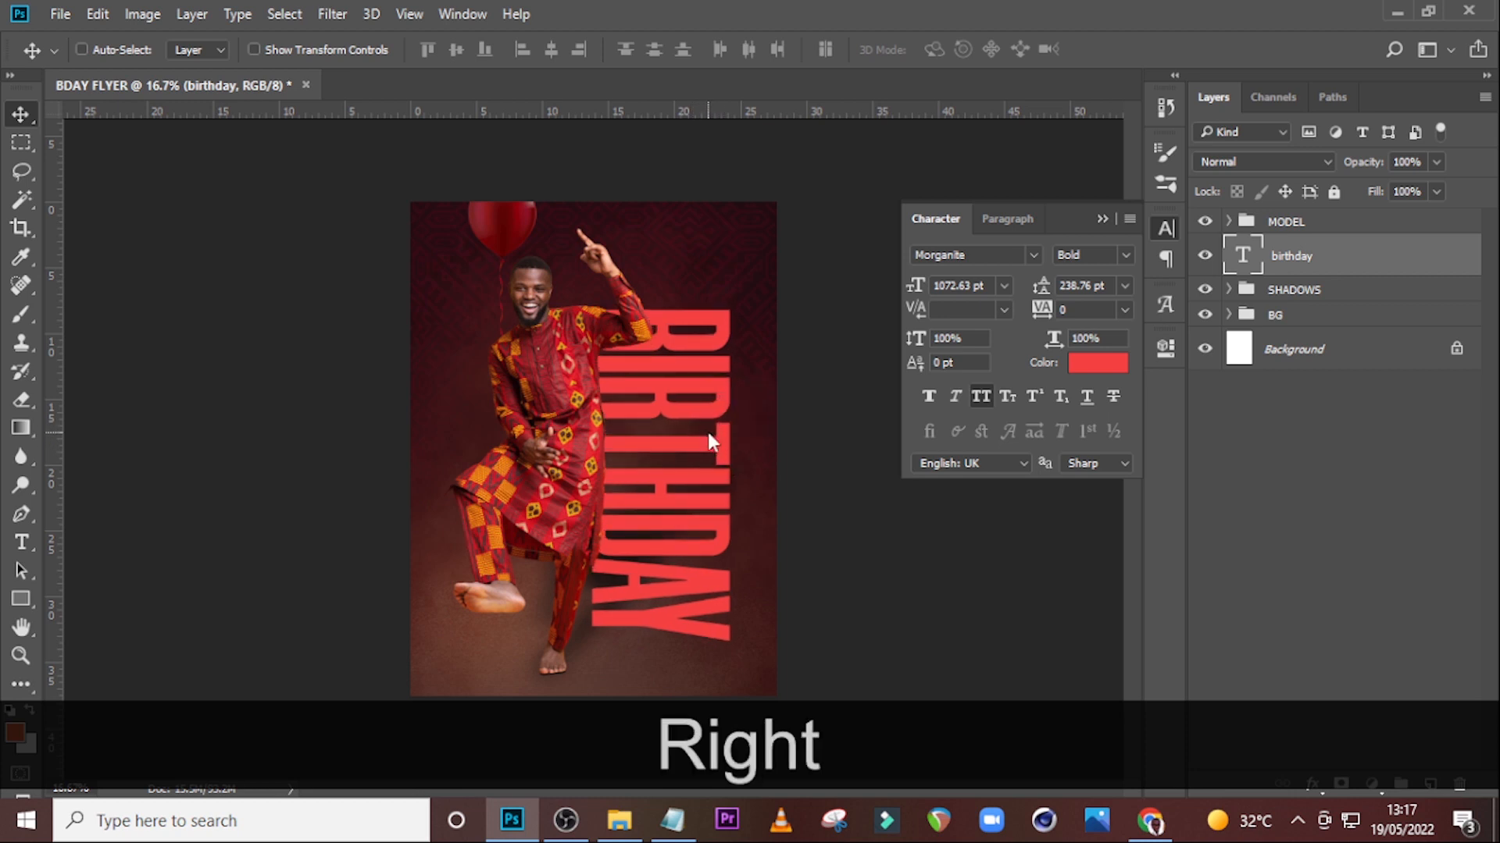
key("Up")
Nudge the BIRTHDAY text upward toward the top of the flyer.
key("v")
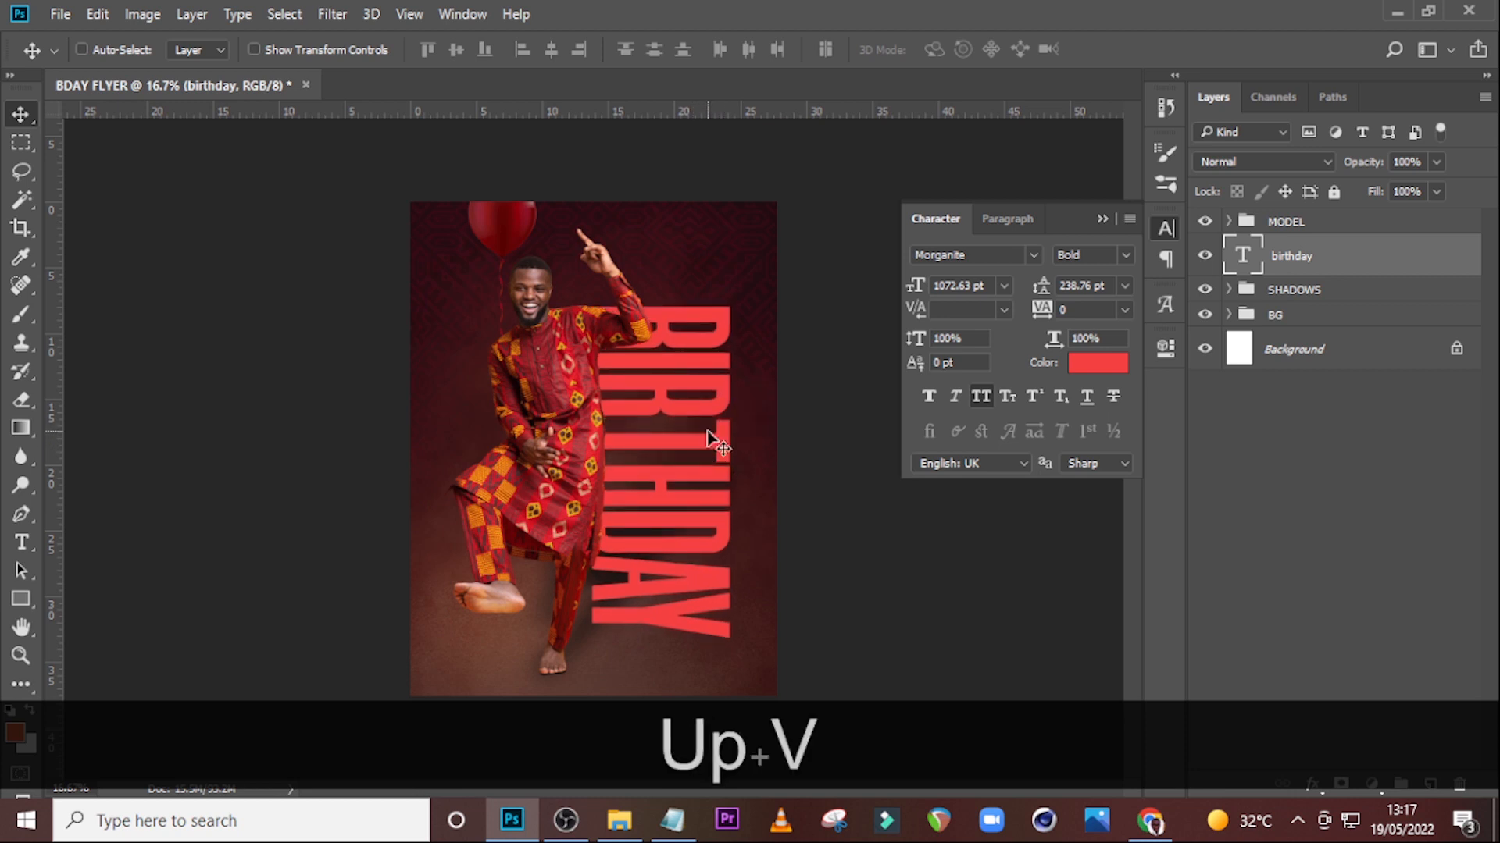
key("shift+Up")
key("shift+Up")
key("shift+Up")
key("shift+Up")
key("shift+Up")
key("shift+Up")
key("shift+Up")
key("shift+Up")
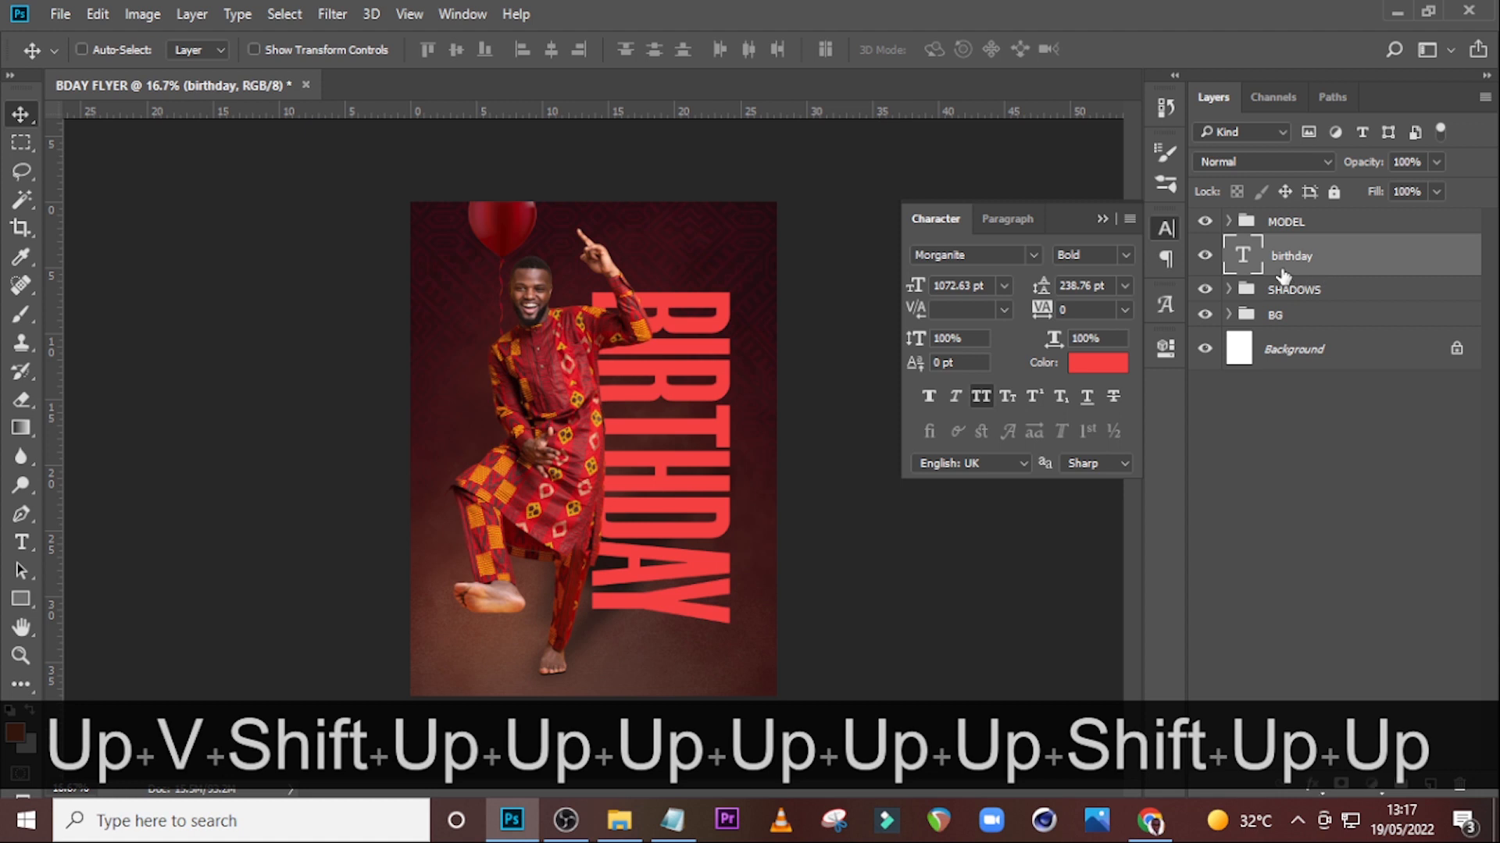
Start a new text layer near the top of the flyer and paste the word "happy" copied from Notepad.
key("ctrl")
key("t")
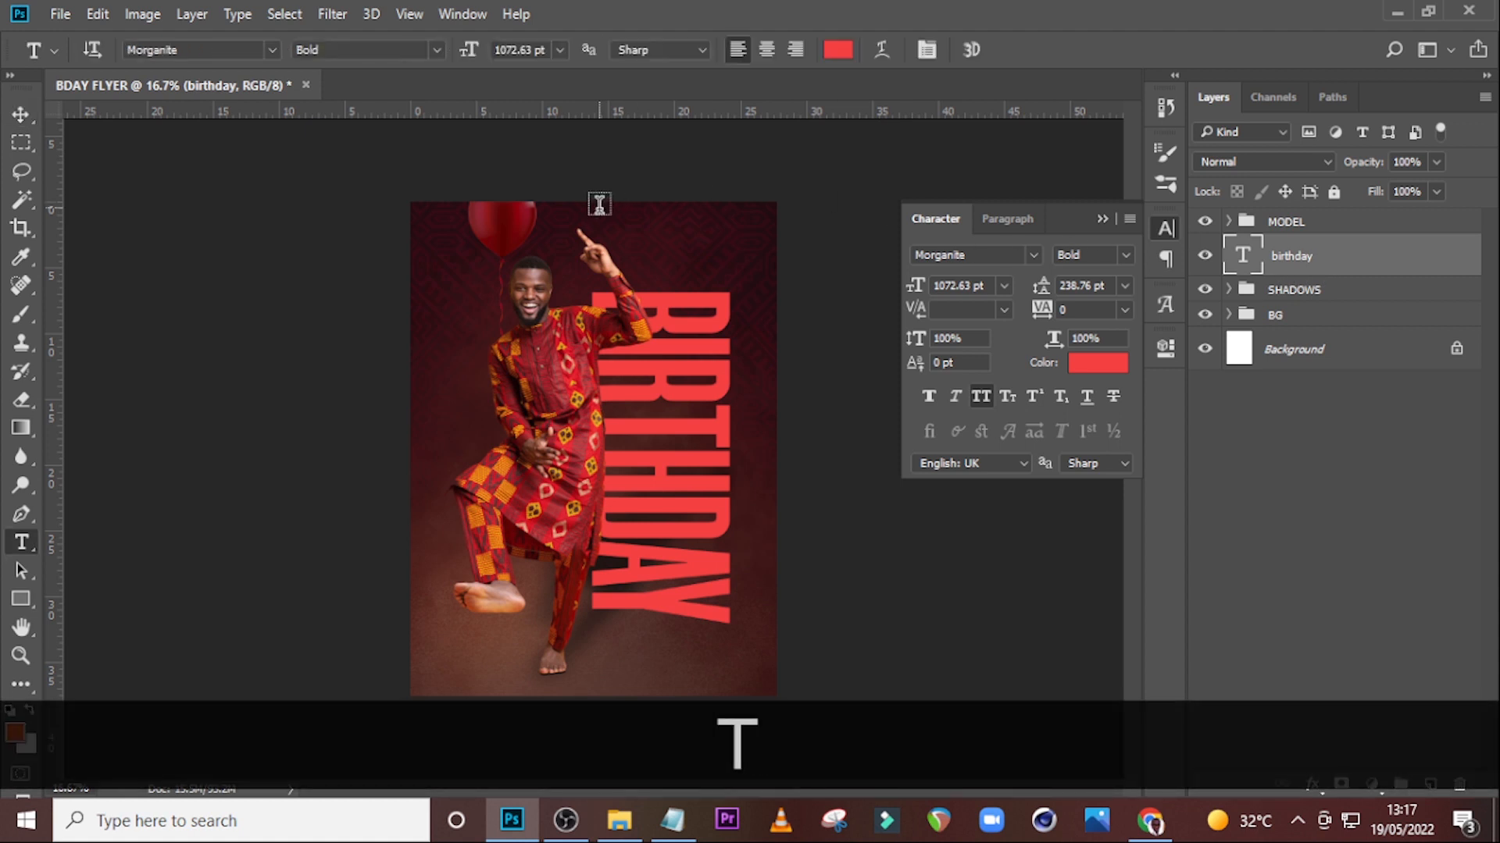
left_click(603, 214)
left_click(672, 820)
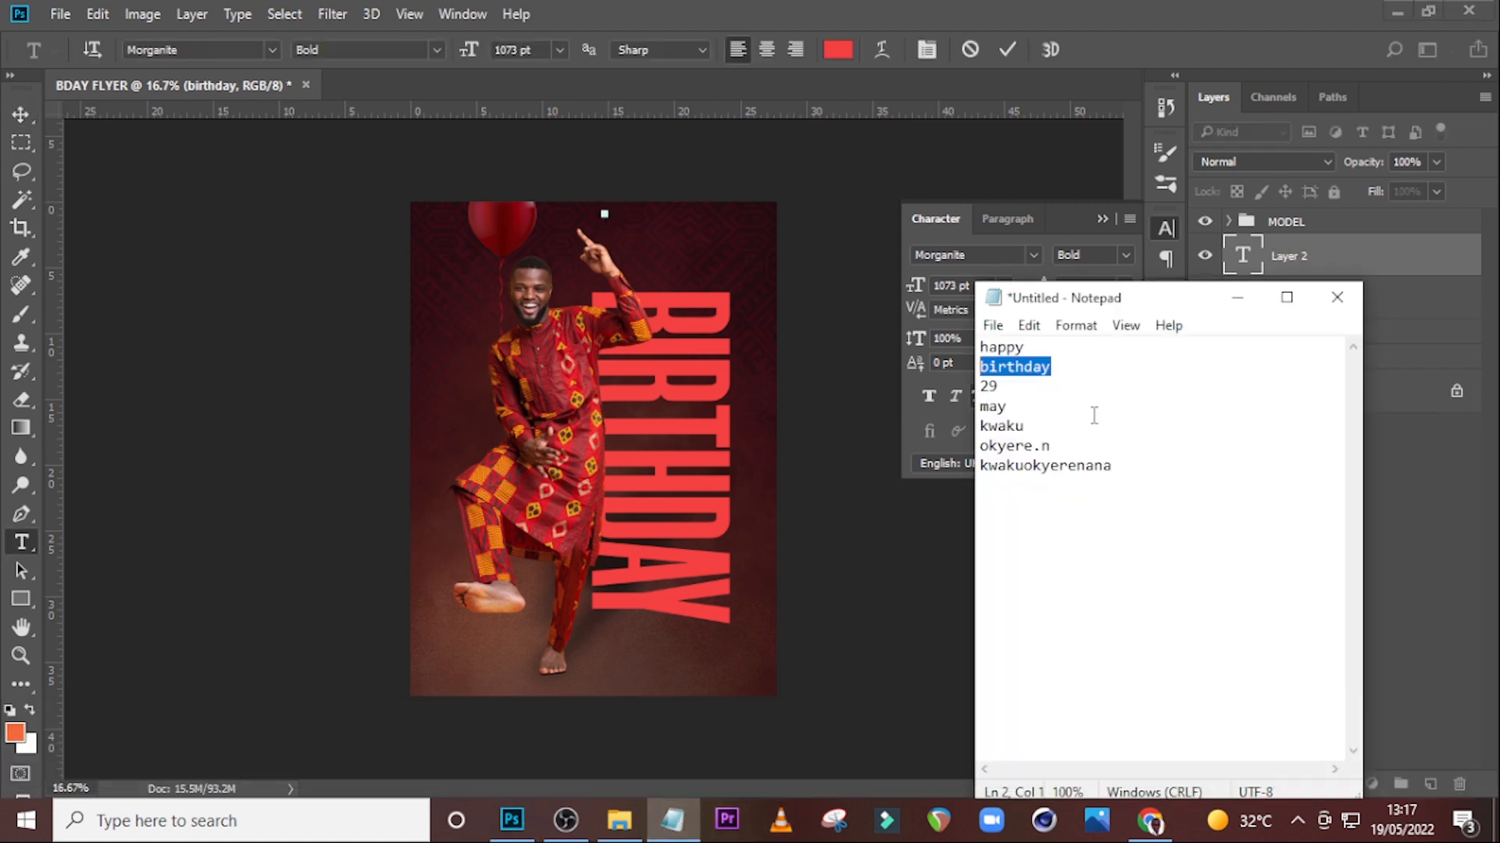
double_click(1038, 345)
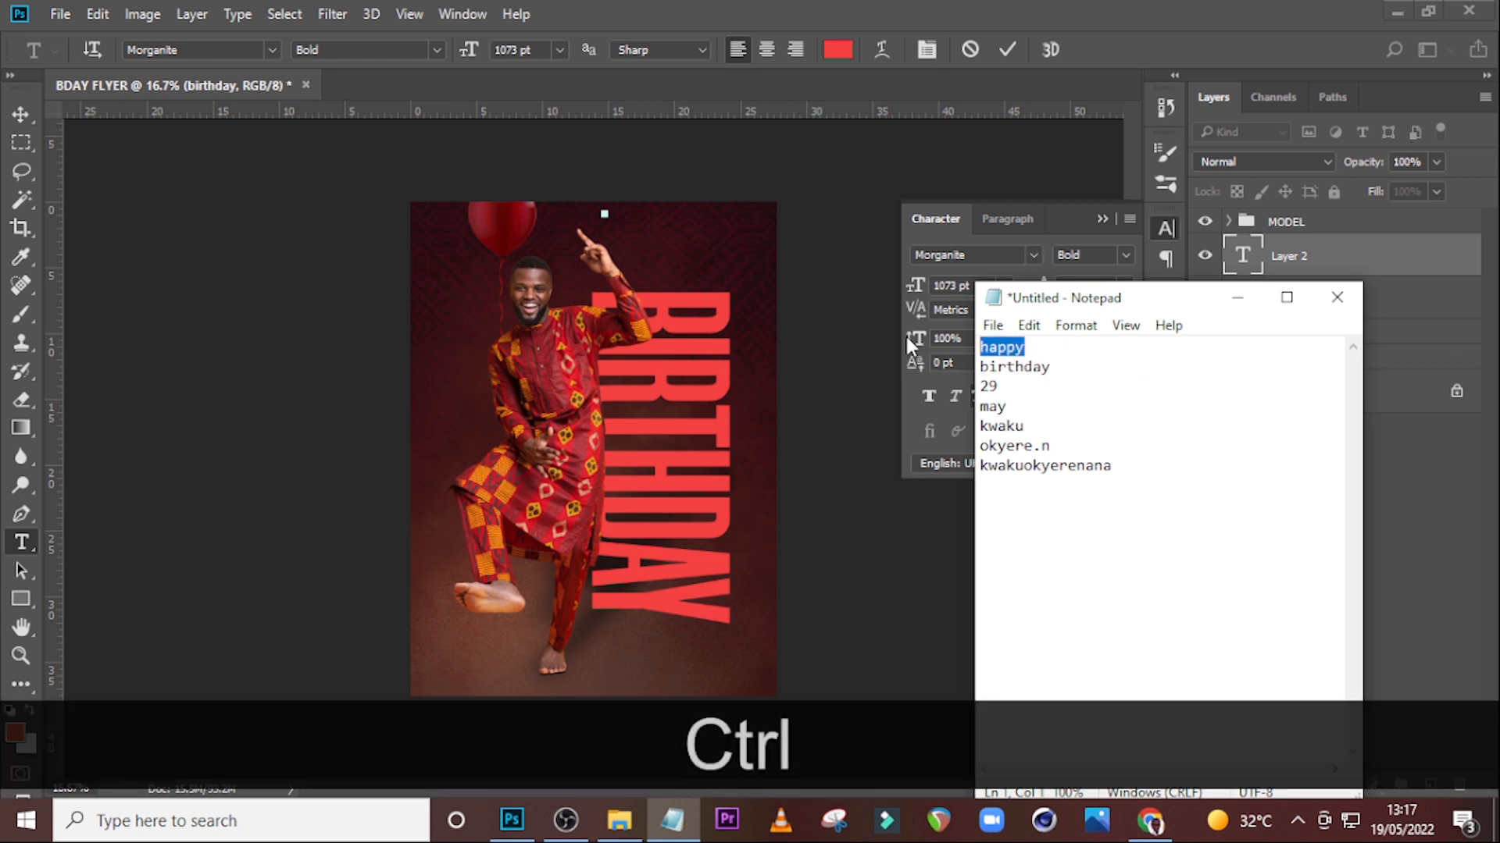
key("ctrl+c")
left_click(1085, 4)
key("ctrl+v")
left_click(1237, 250)
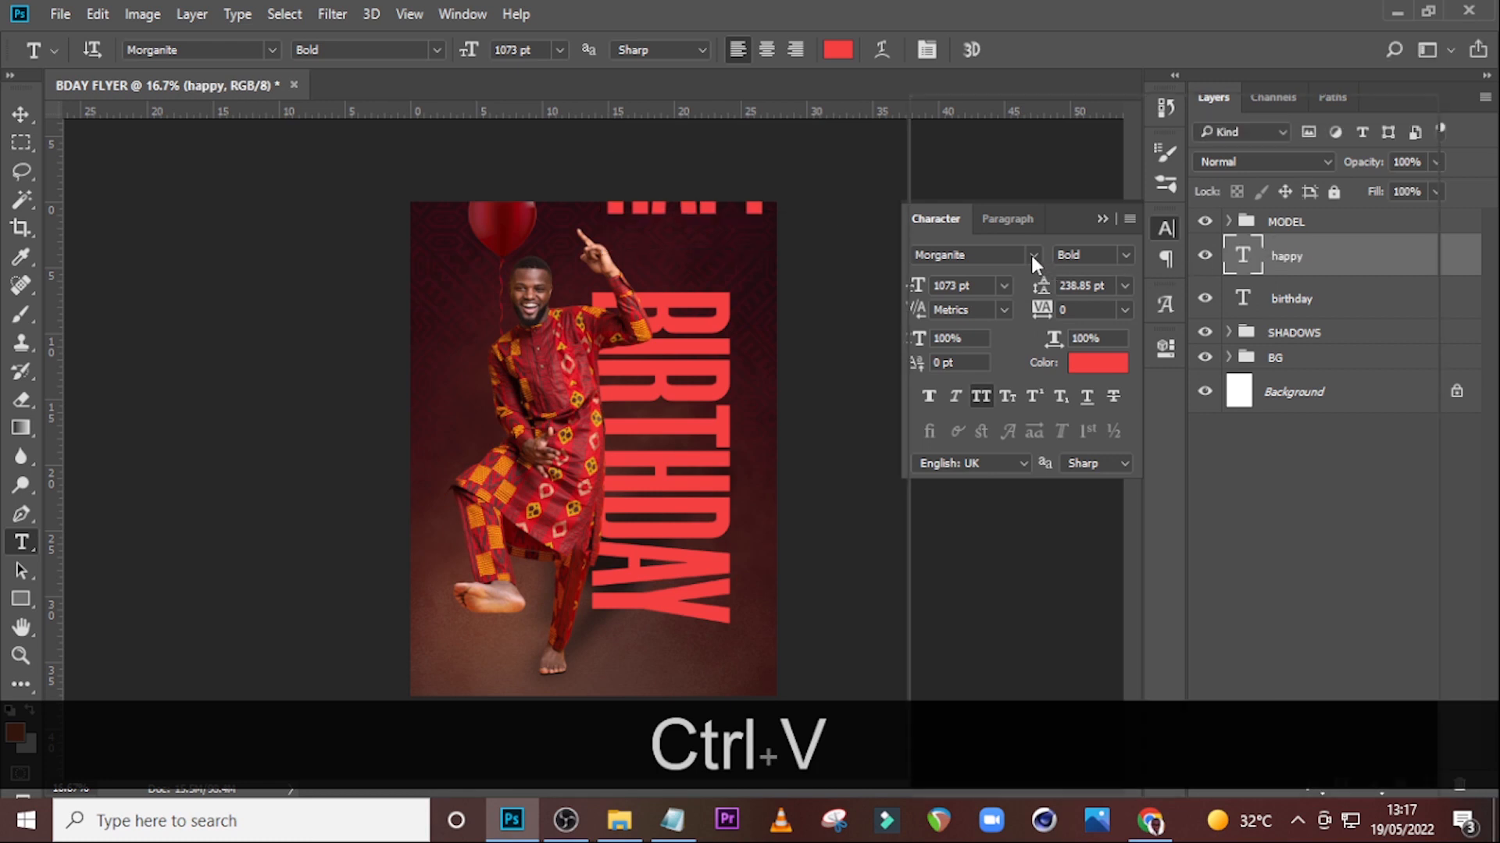
Set the happy text's font to Montserrat in the Regular style.
left_click(1032, 255)
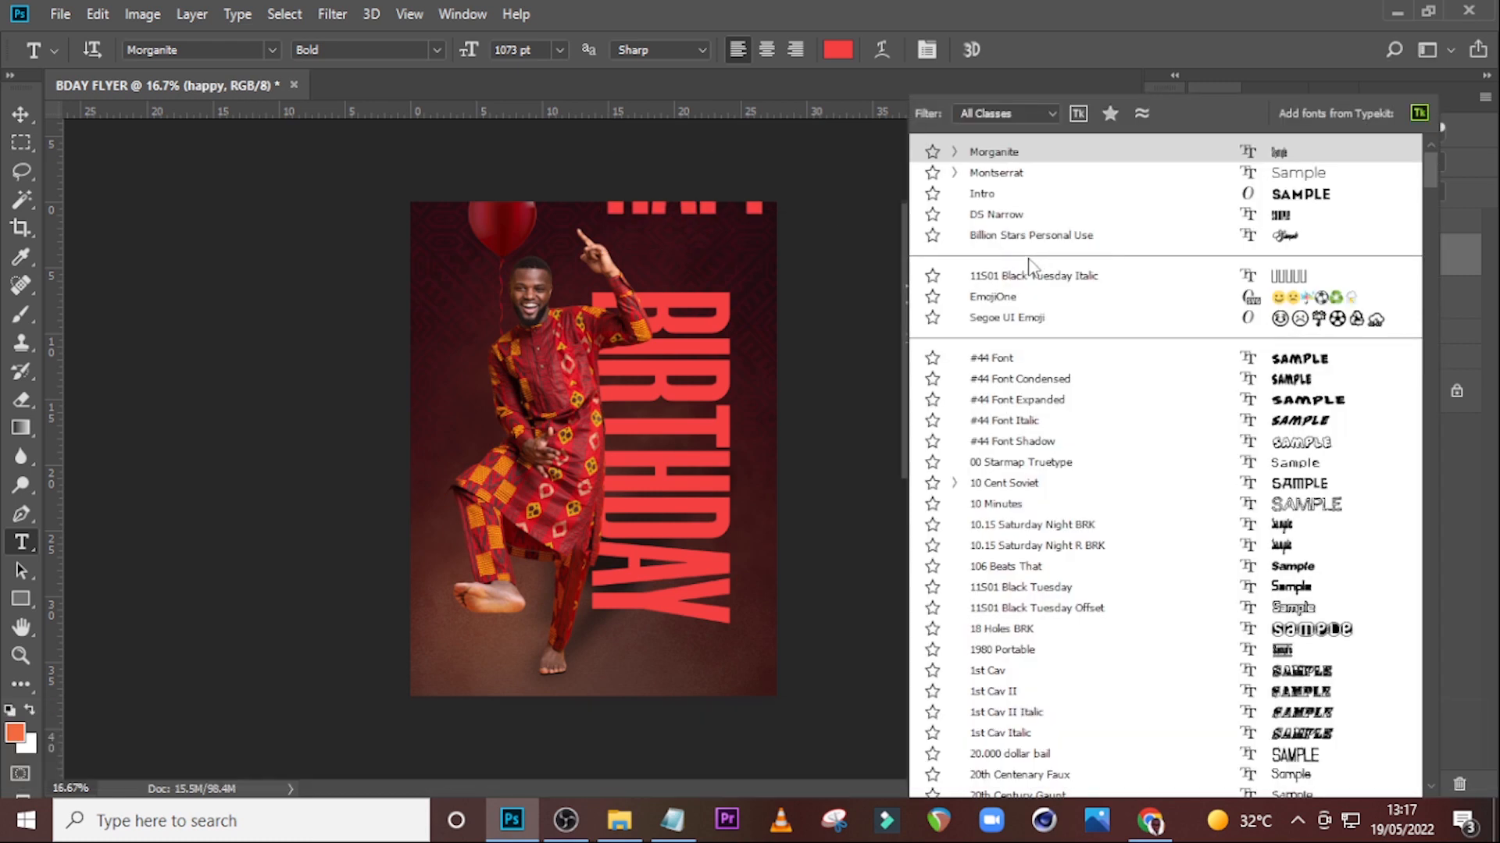
left_click(1006, 178)
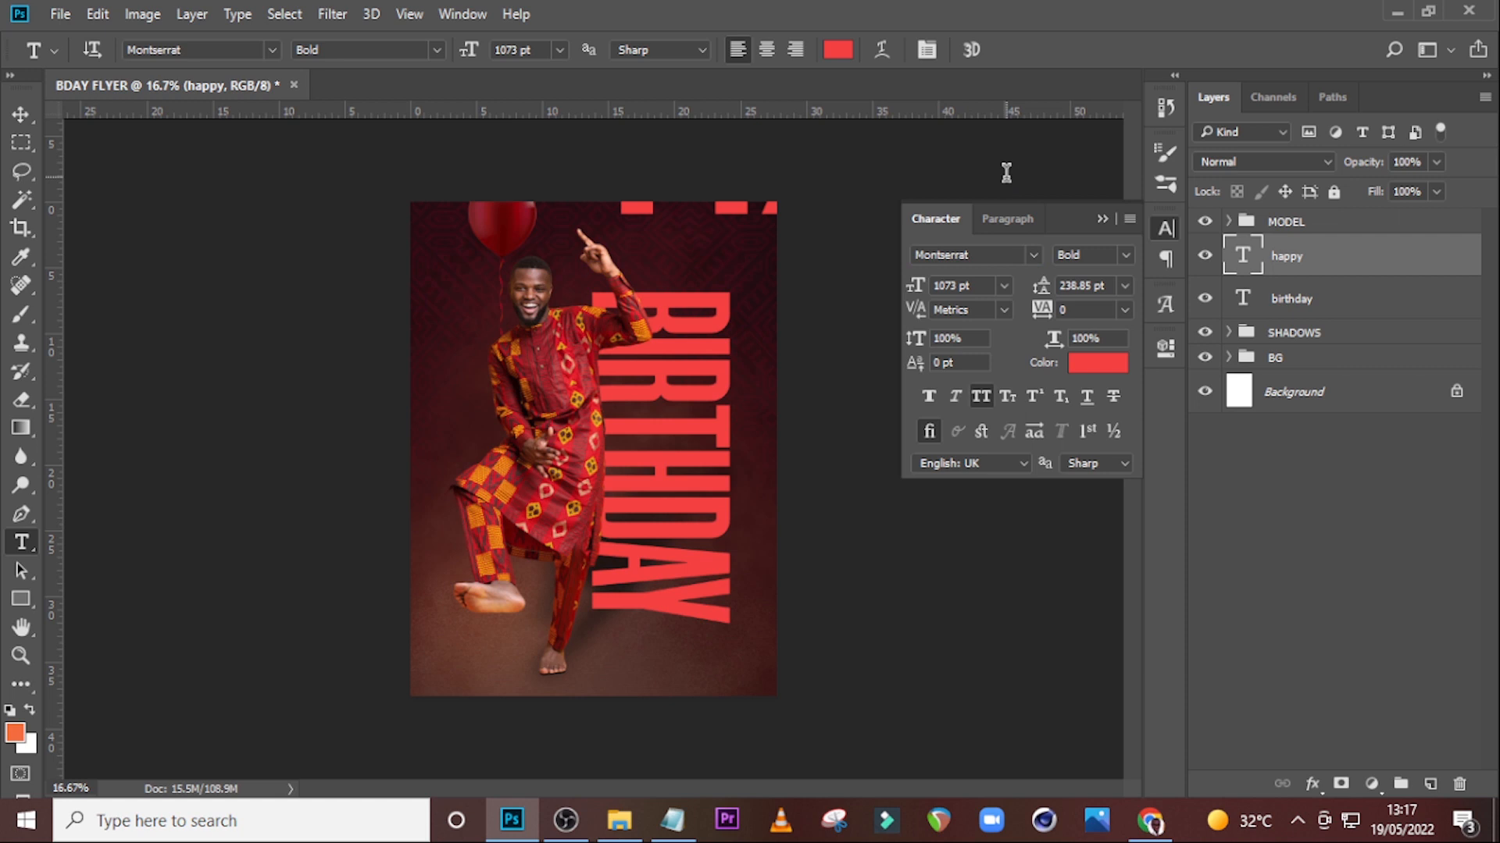
left_click(1117, 255)
left_click(1105, 377)
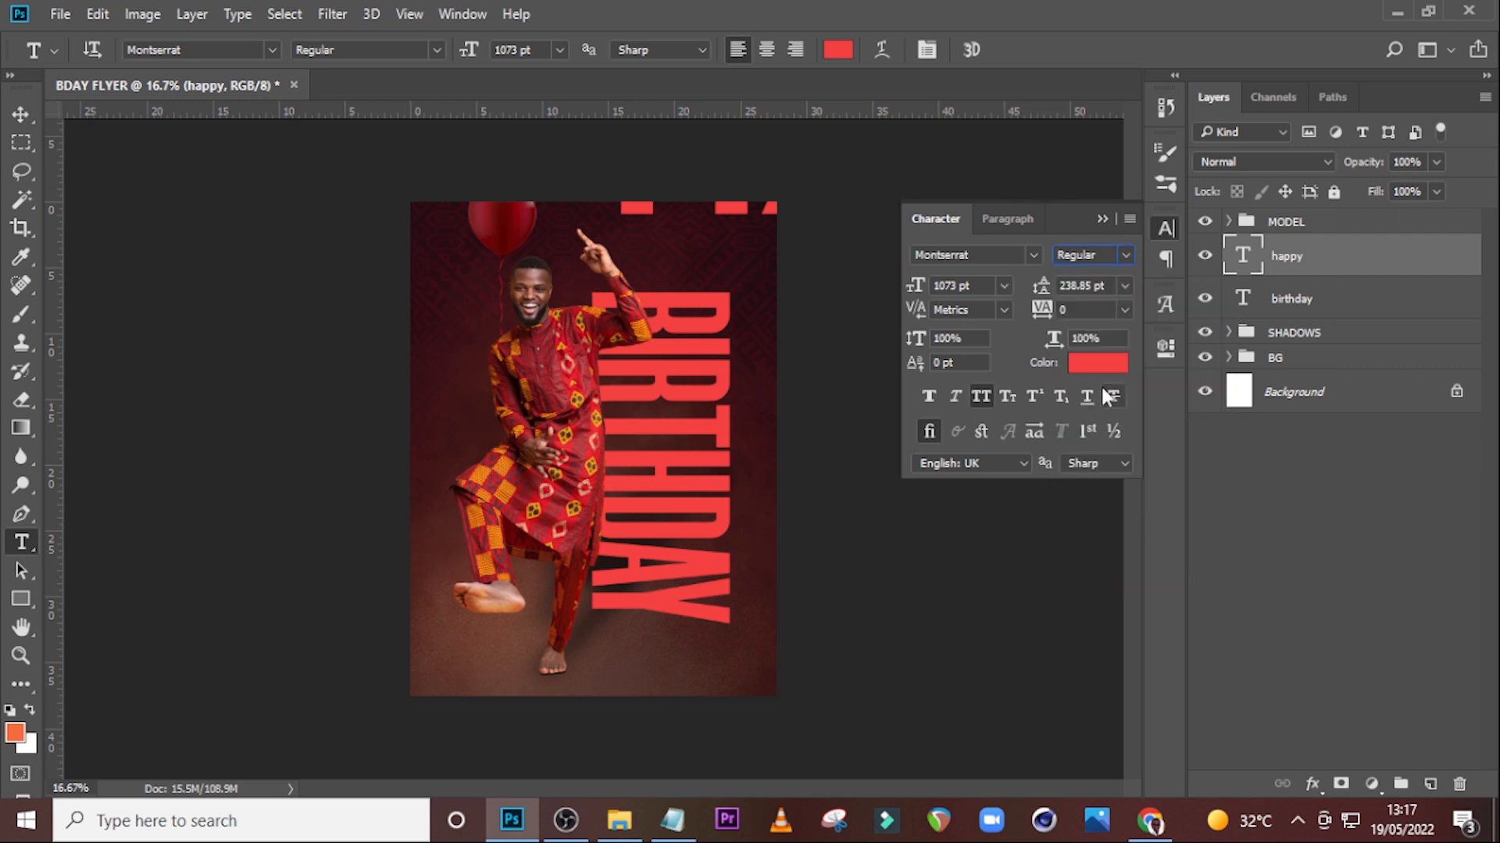
Set the happy text size to 141 pt and its colour to white.
left_click(988, 282)
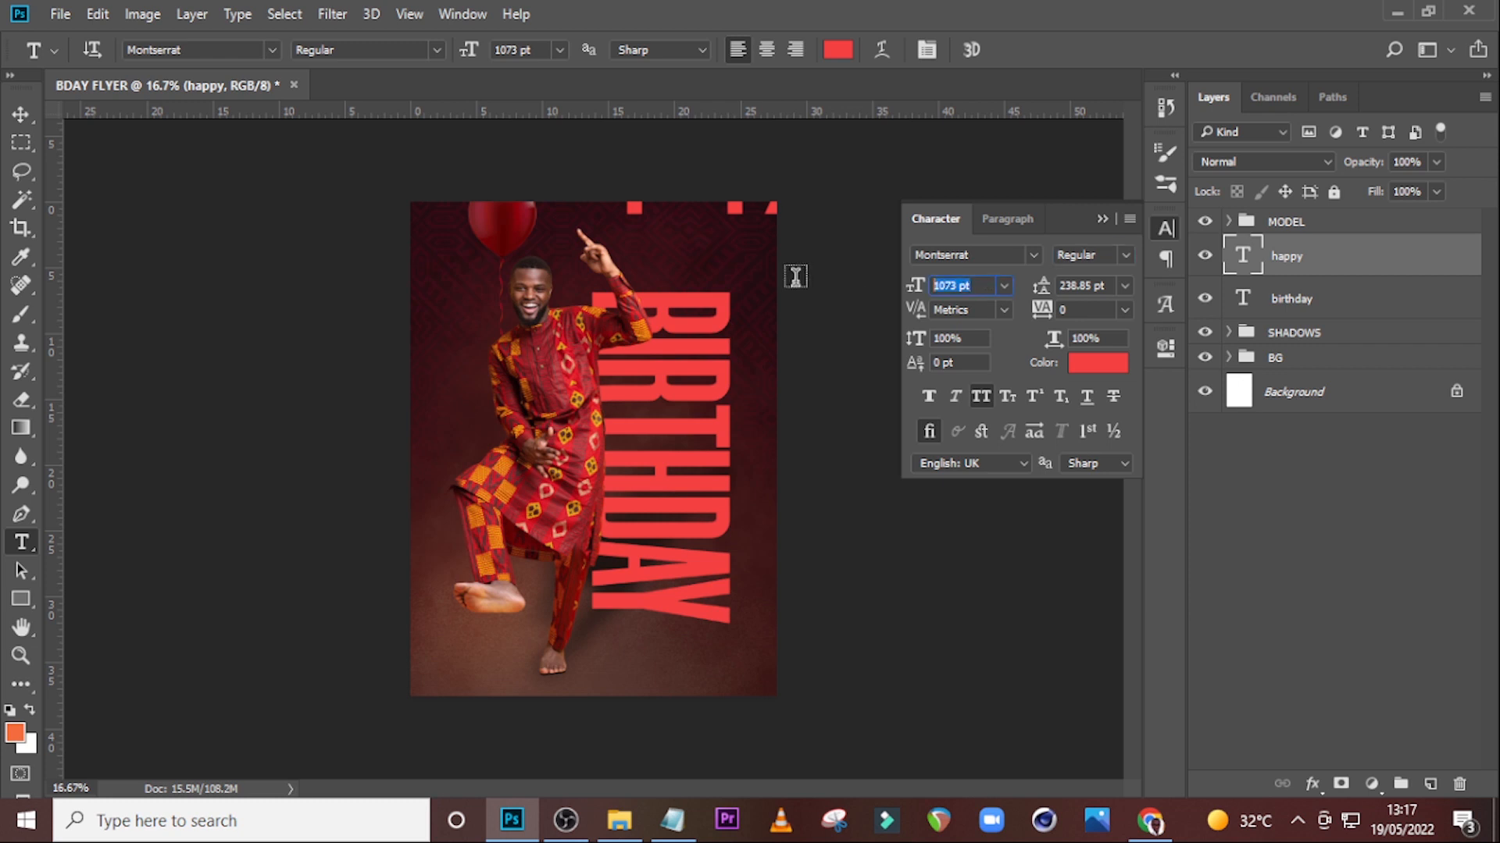
type("141")
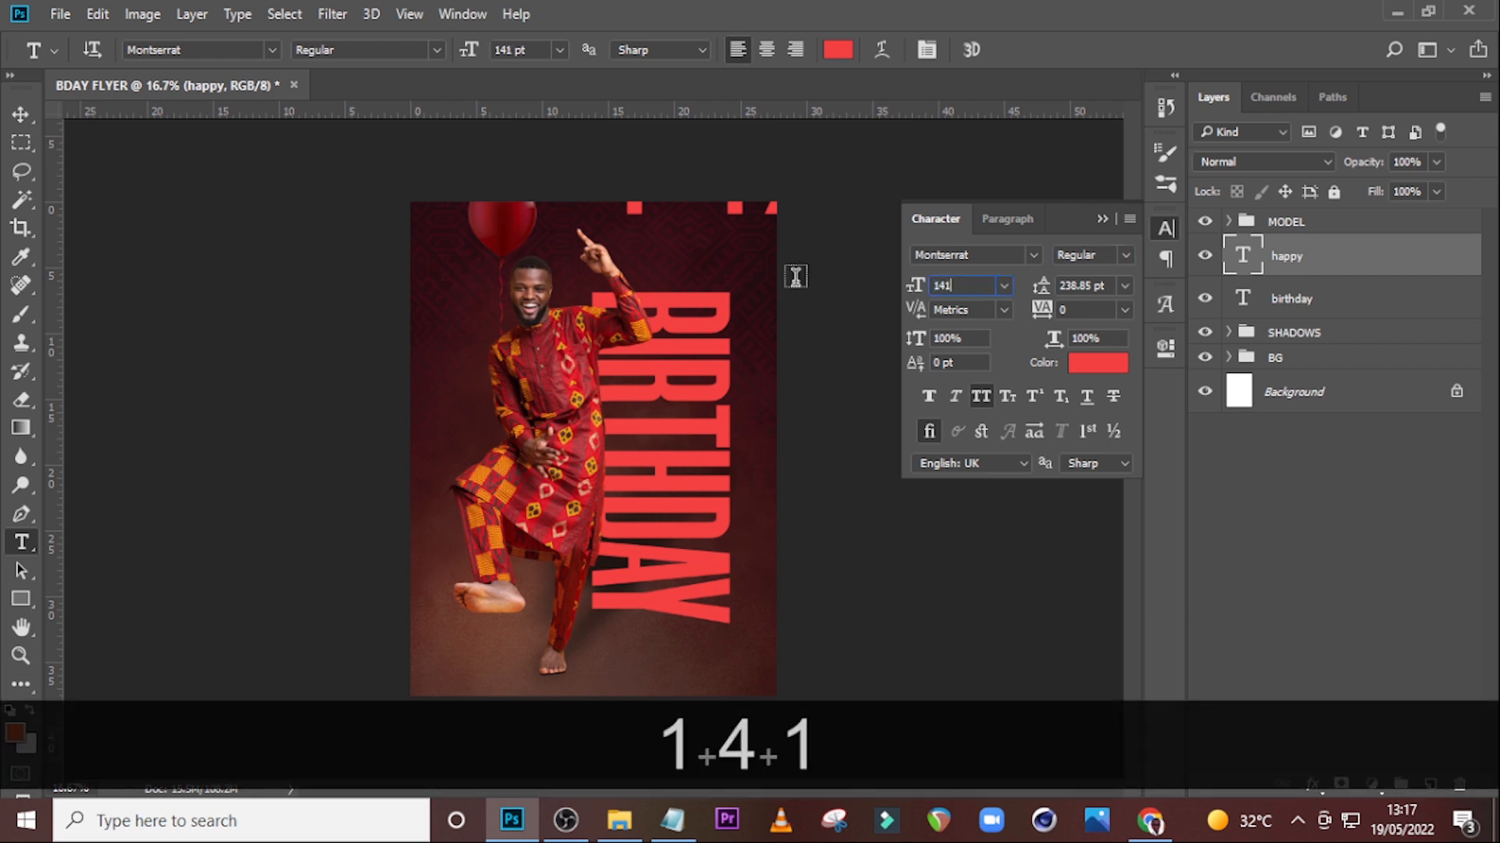
key("Return")
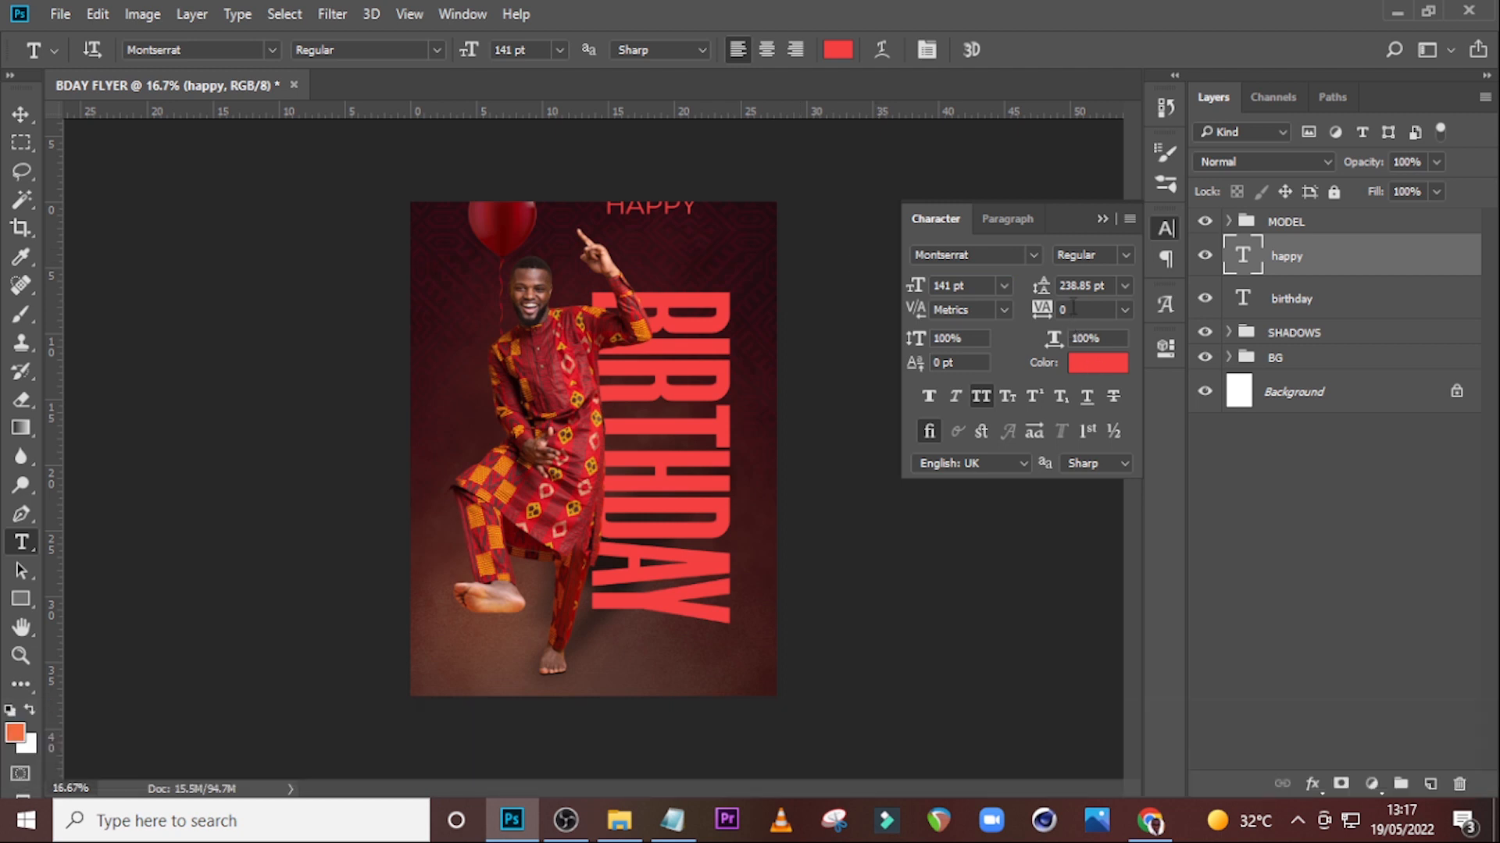
left_click(1092, 375)
left_click(898, 267)
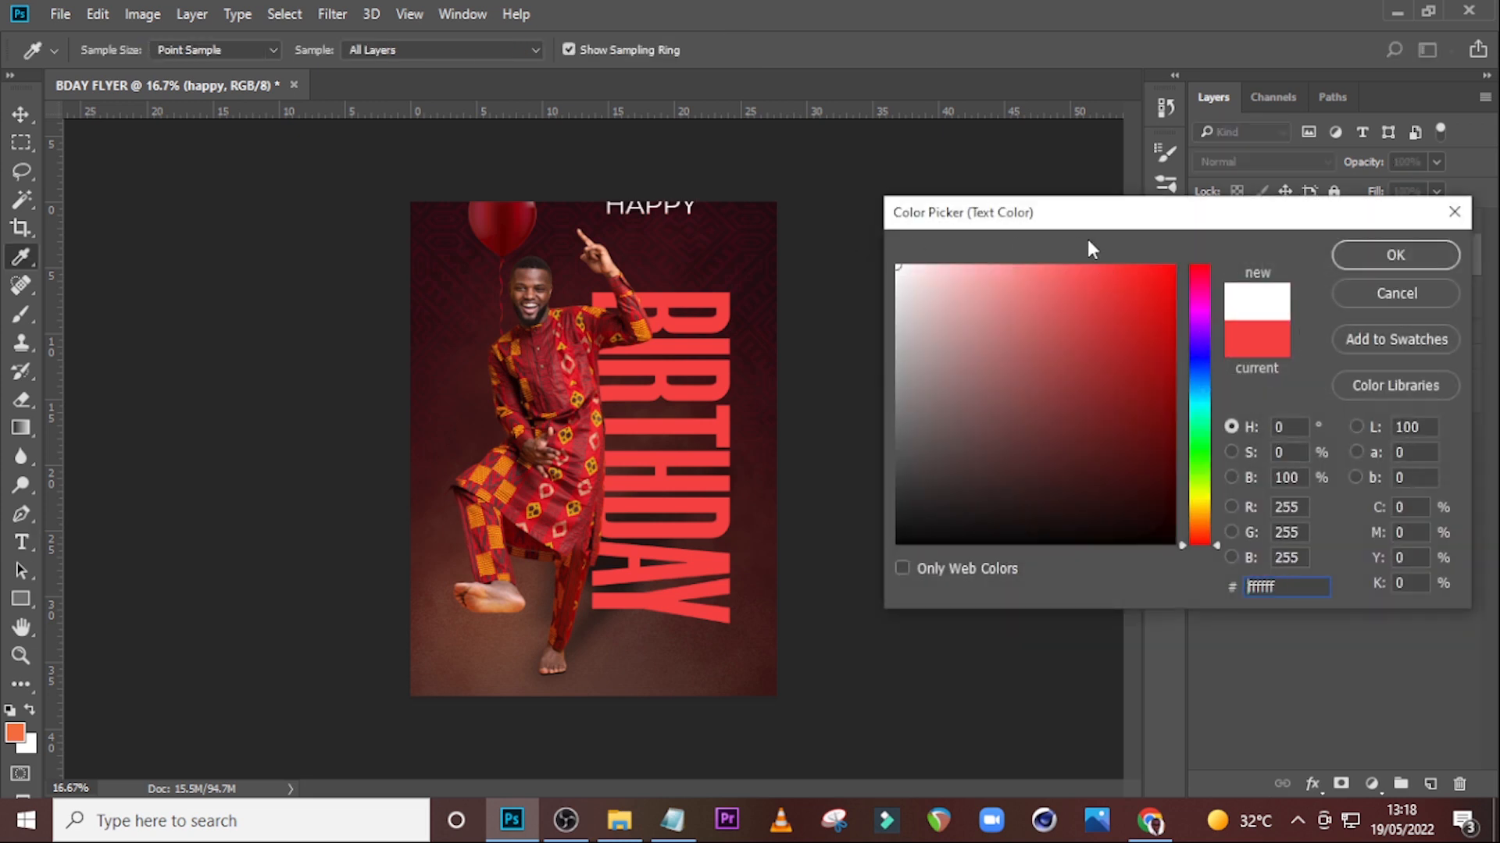
left_click(1389, 265)
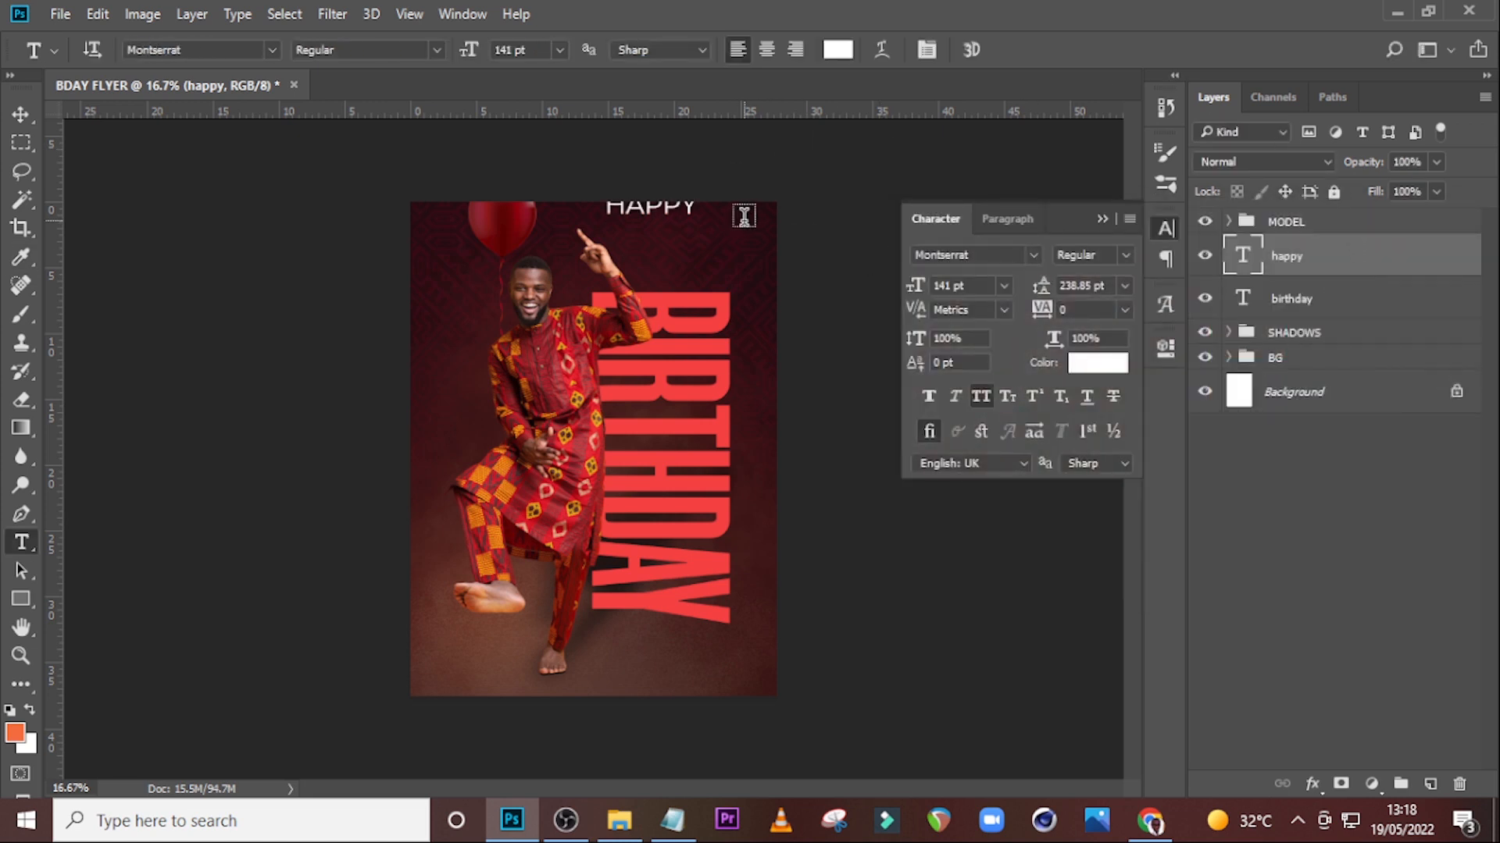
Position the HAPPY text just above the top of BIRTHDAY, right of the model's raised hand.
key("v")
left_click_drag(677, 201, 697, 262)
key("Down")
key("Down")
key("Down")
key("Down")
key("Down")
key("Down")
key("Down")
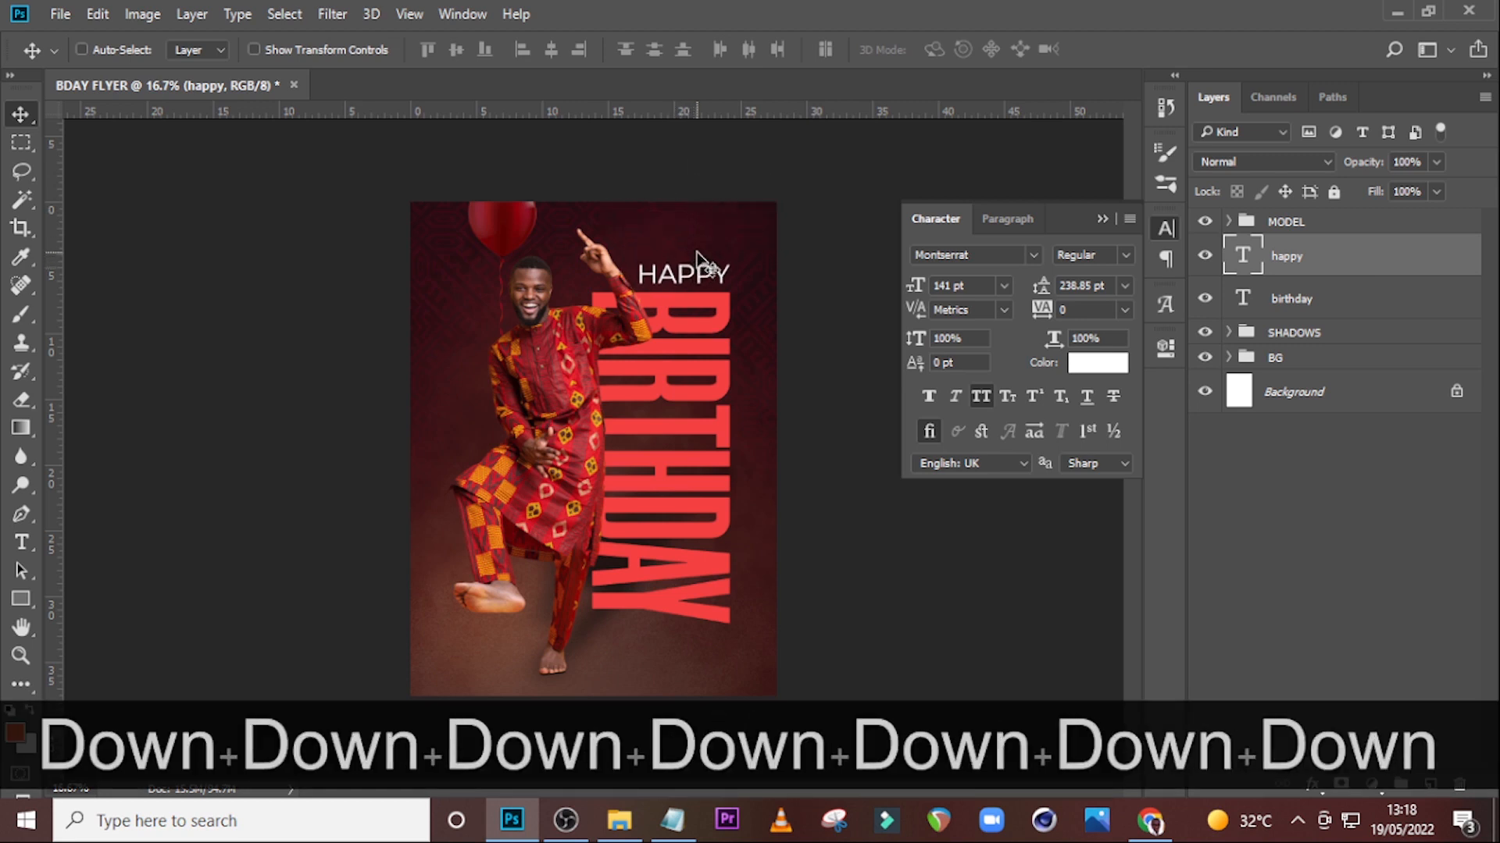
key("Left")
key("Left")
key("Left")
key("Left")
key("Down")
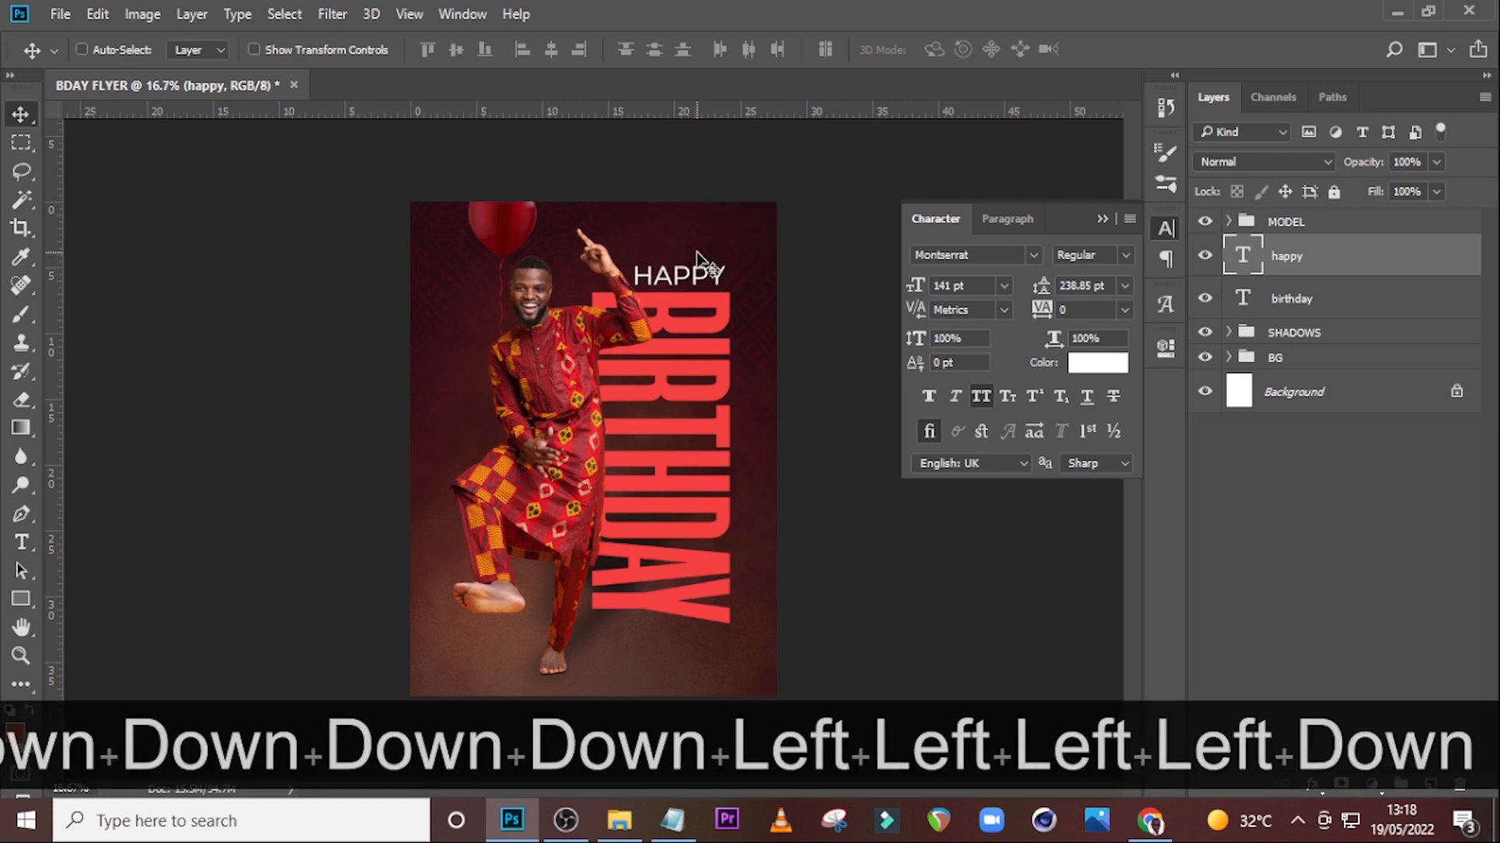
key("Left")
left_click(1101, 219)
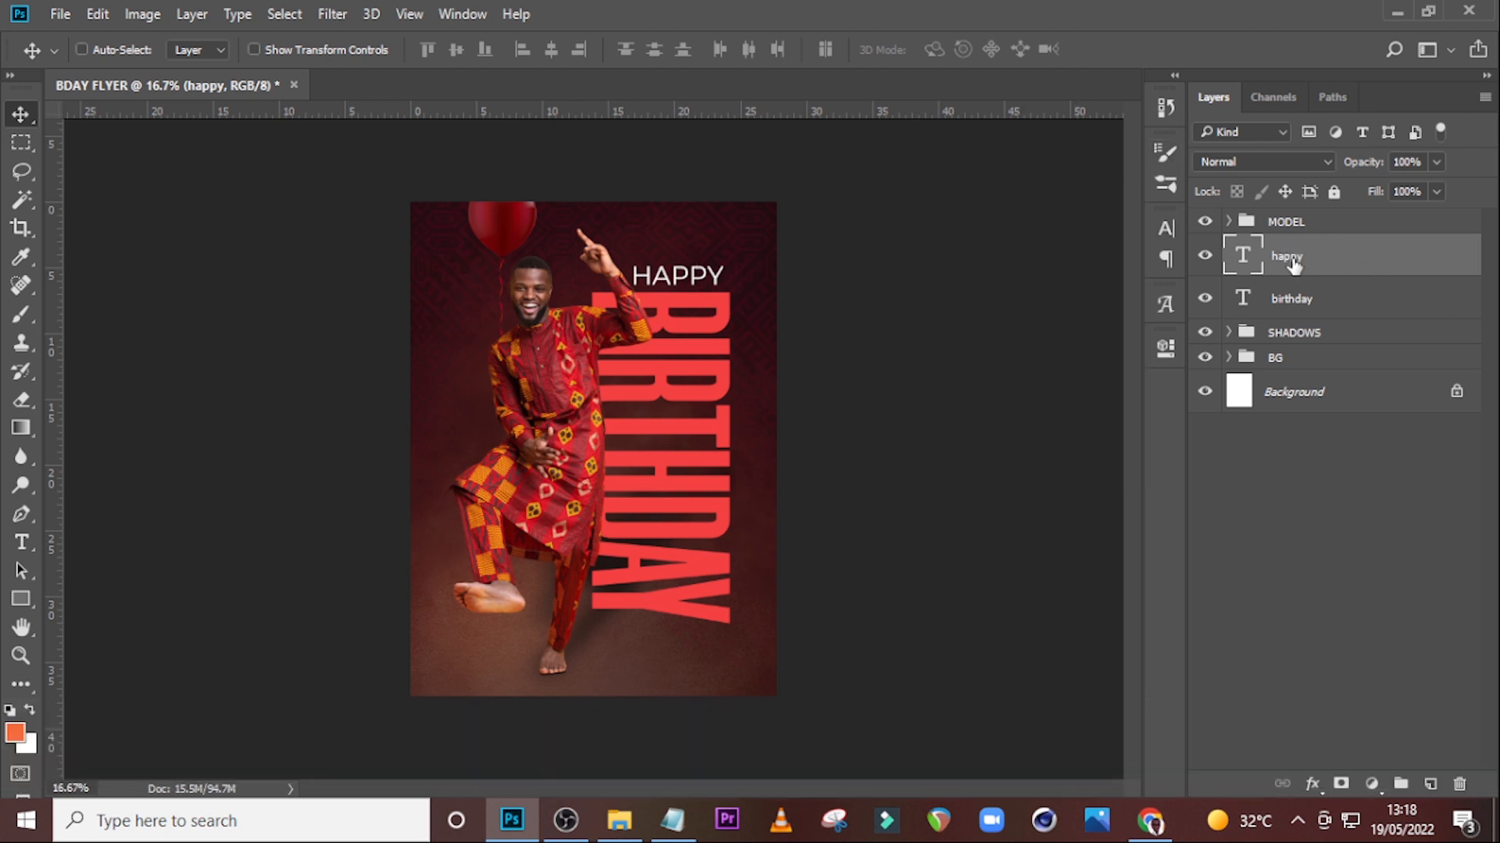
Group the happy and birthday text layers together and name the group HAPPY BDAY.
left_click(1290, 300, "ctrl")
key("ctrl+g")
double_click(1299, 248)
key("Caps_Lock")
type("HAPPY BDAY")
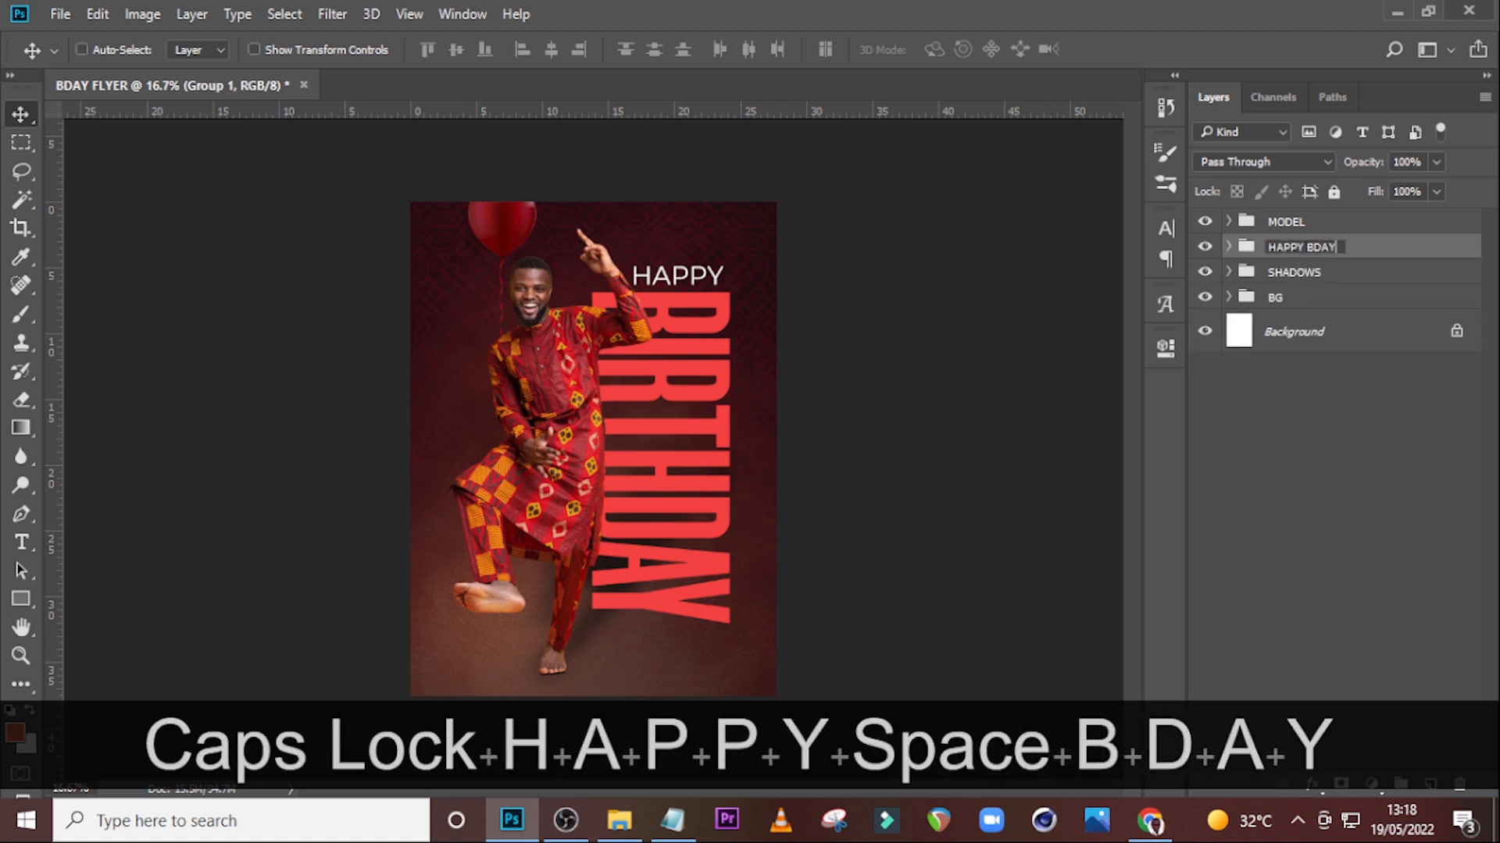
key("Return")
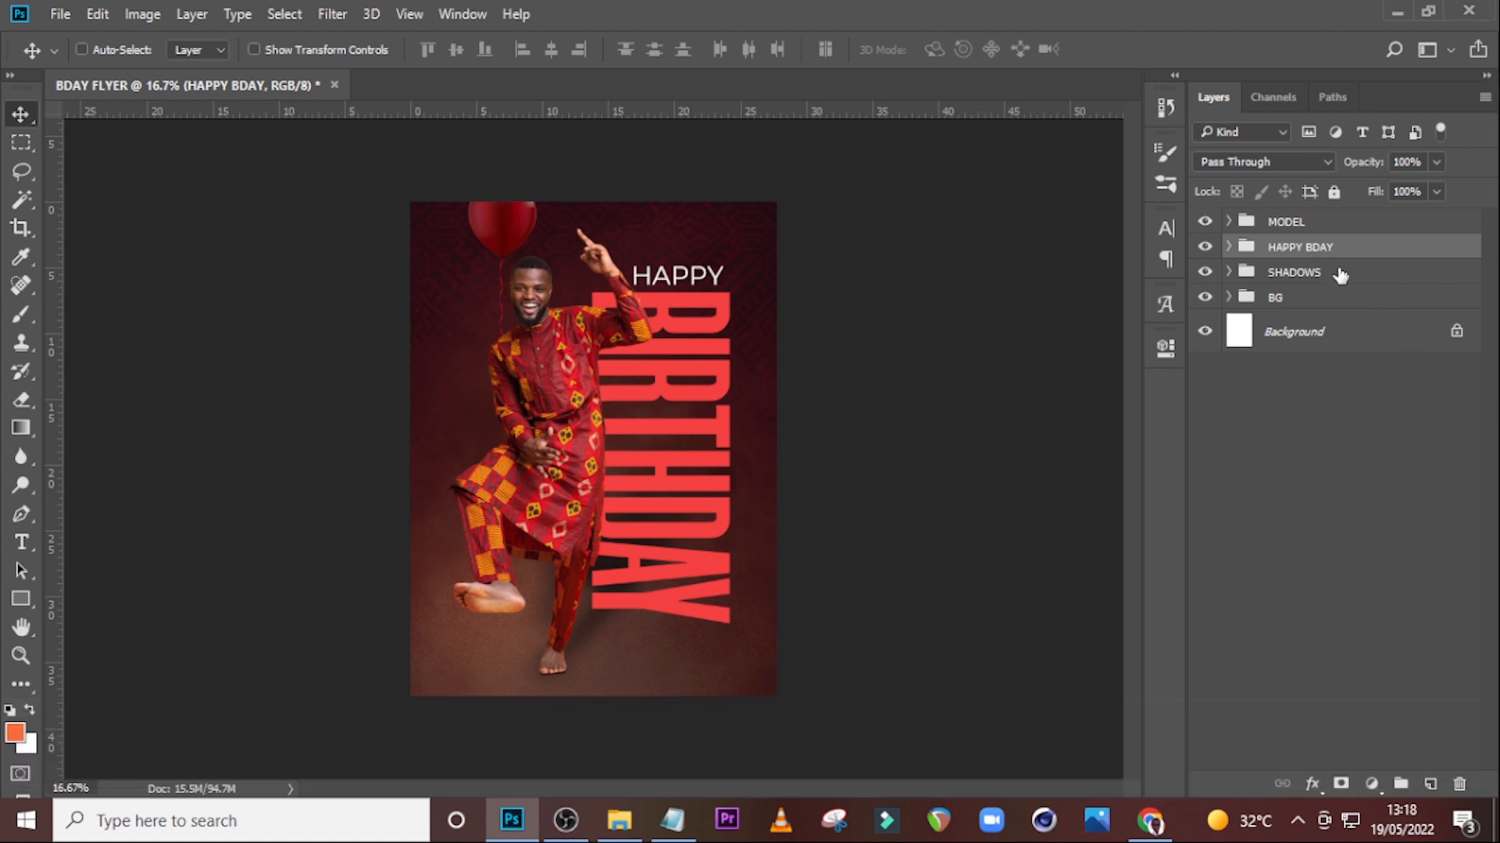
Add a Gradient Map adjustment above the MODEL group and set its leftmost stop colour to 030303.
left_click(1323, 227)
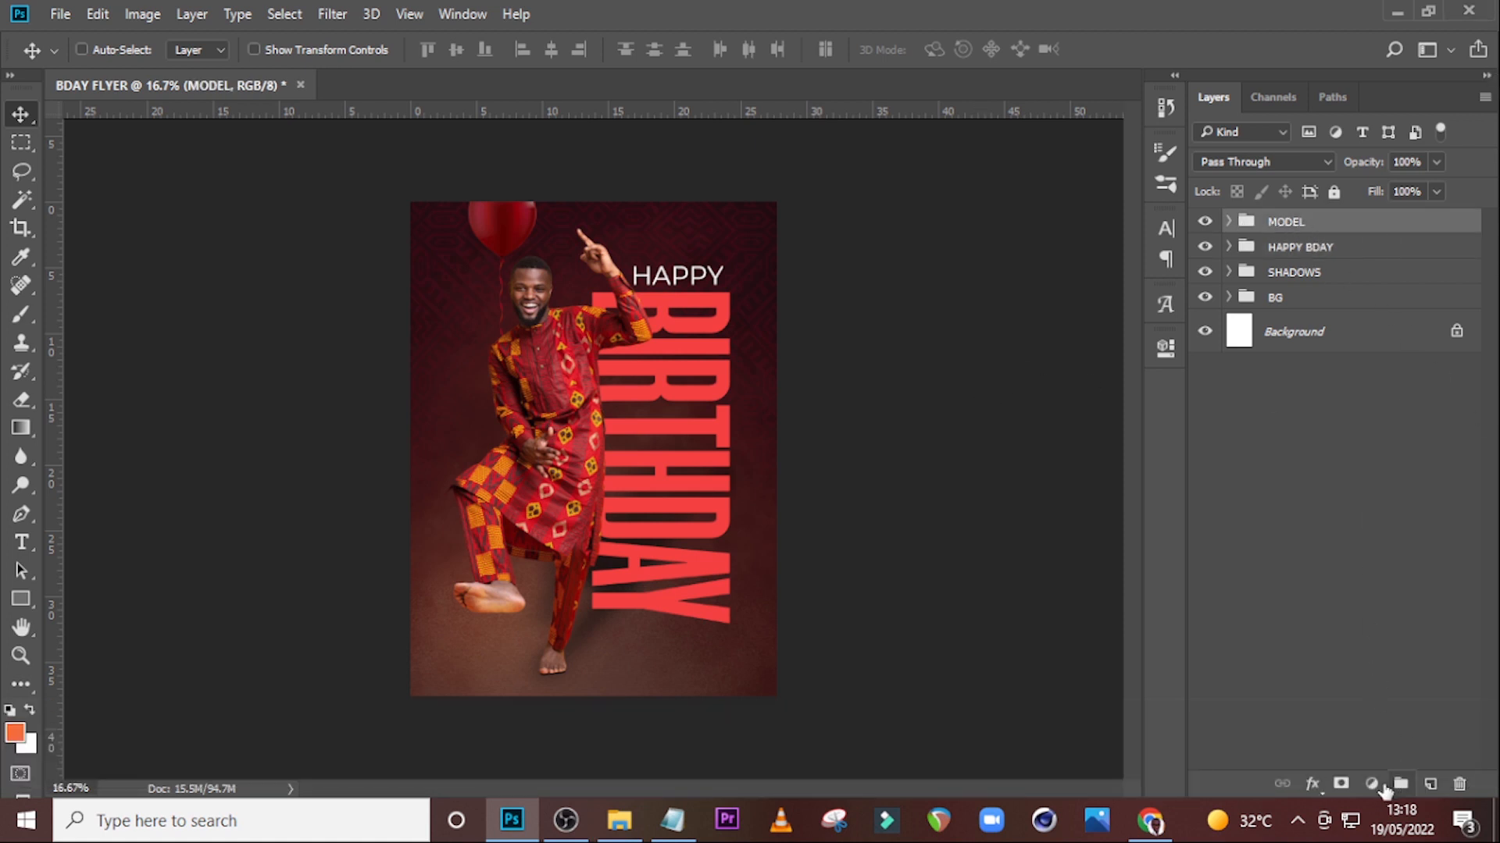
left_click(1372, 784)
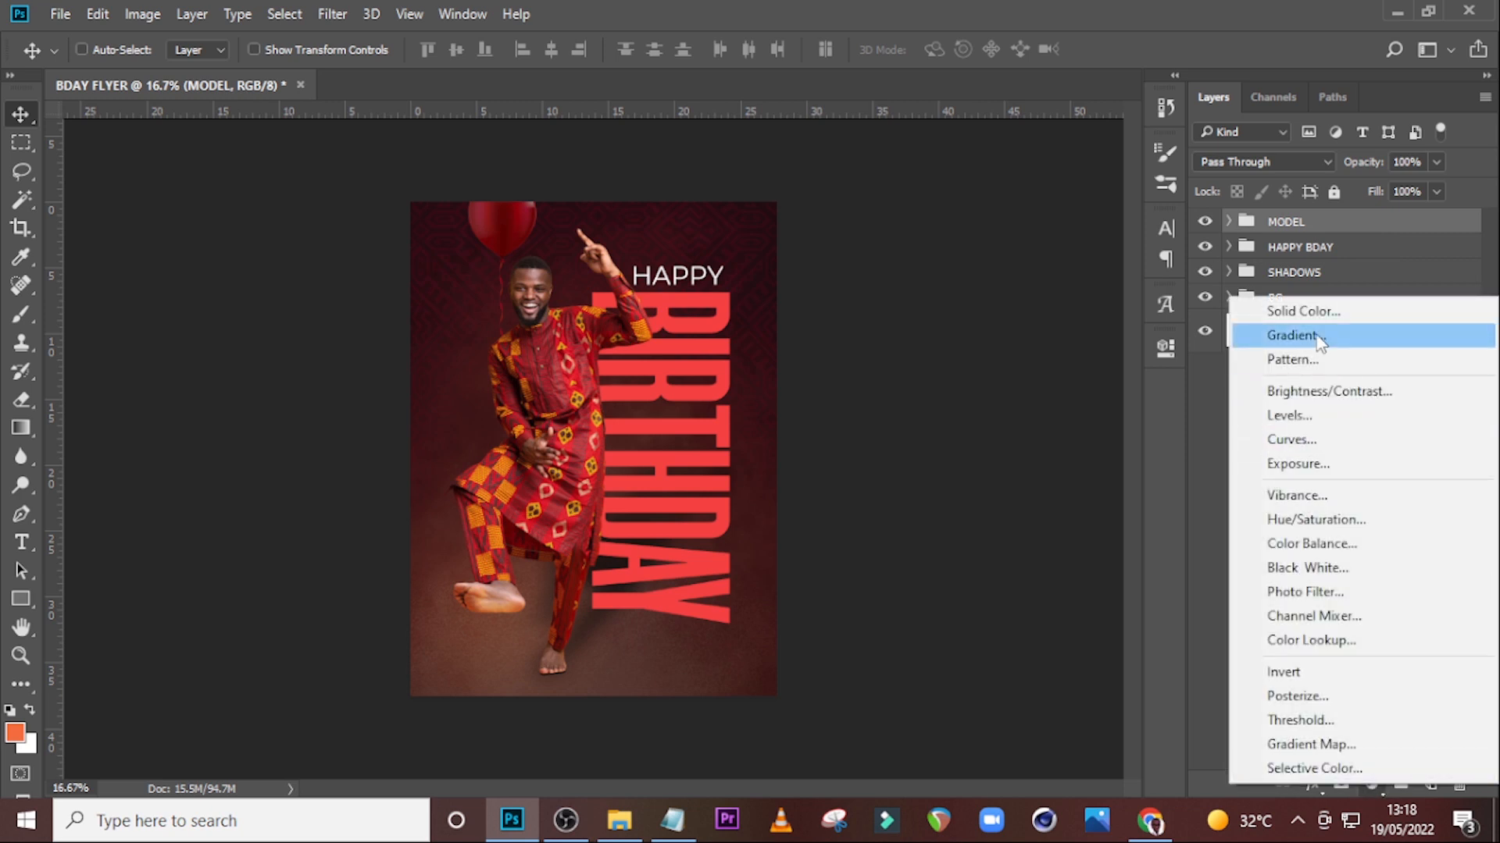
left_click(1322, 745)
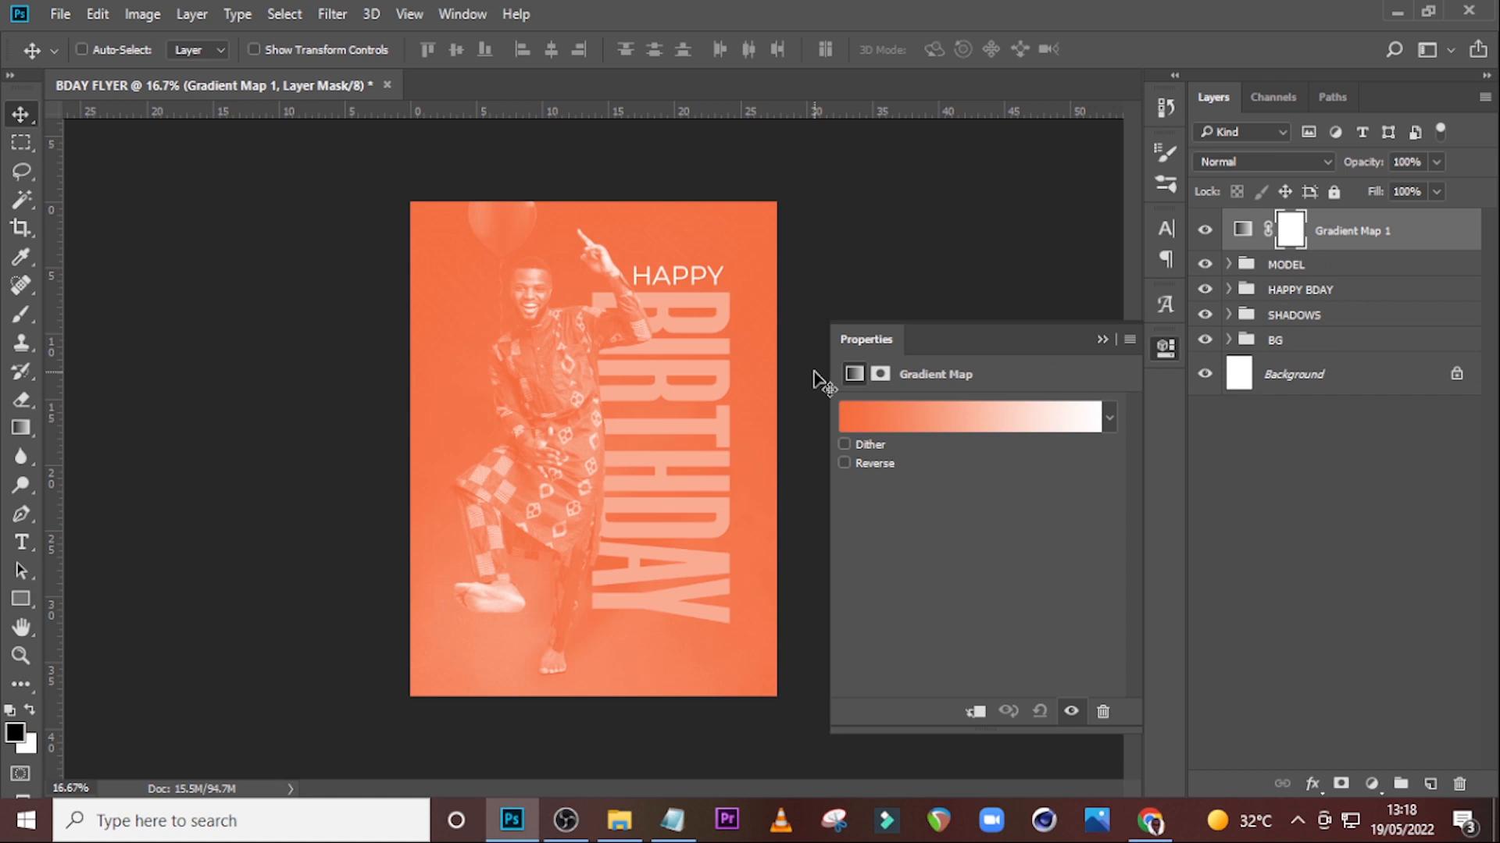
left_click(892, 419)
double_click(795, 450)
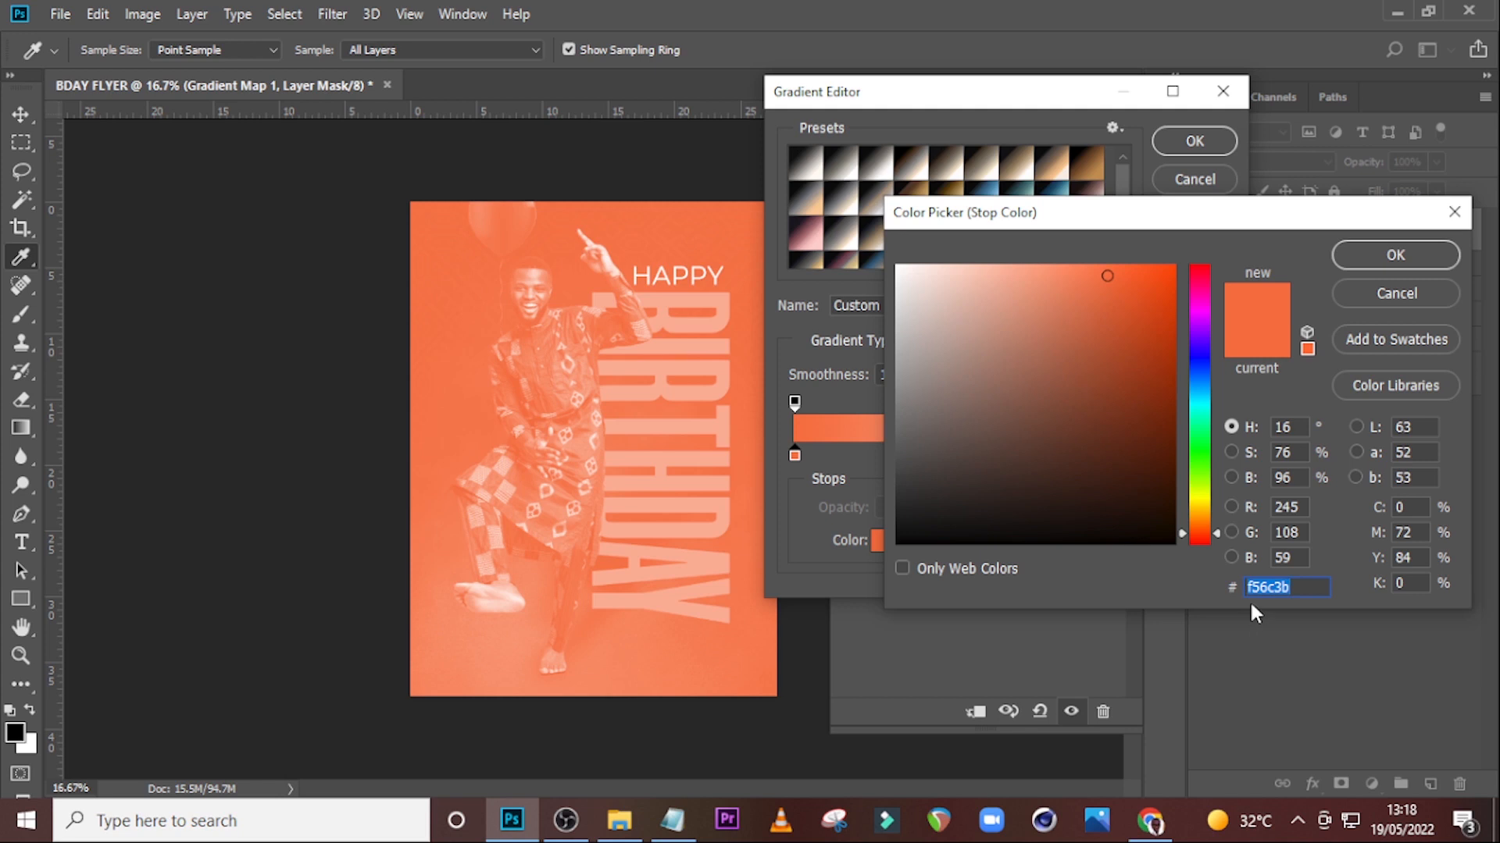
type("03")
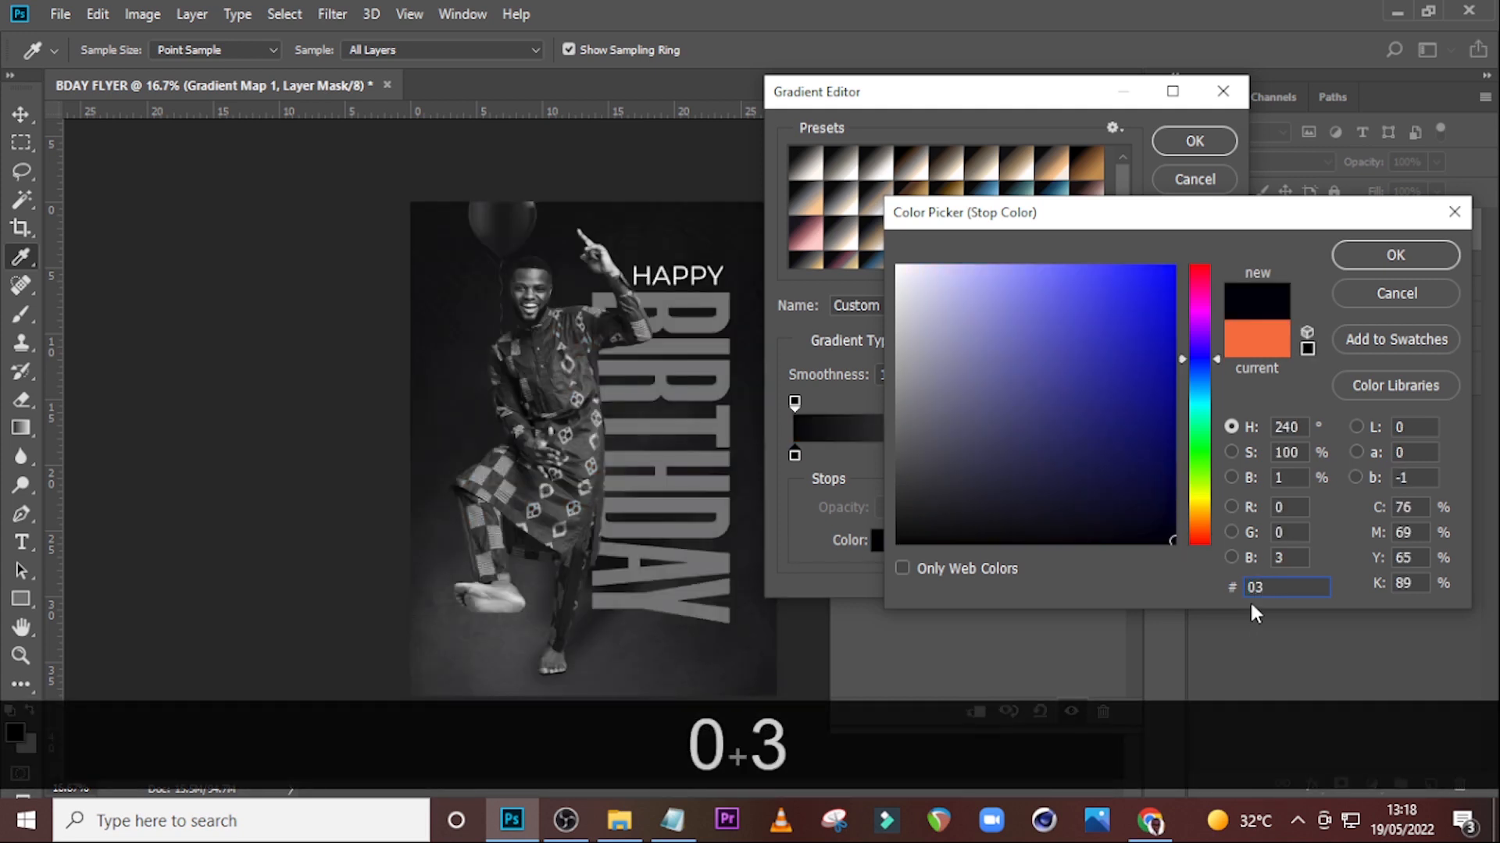
type("03")
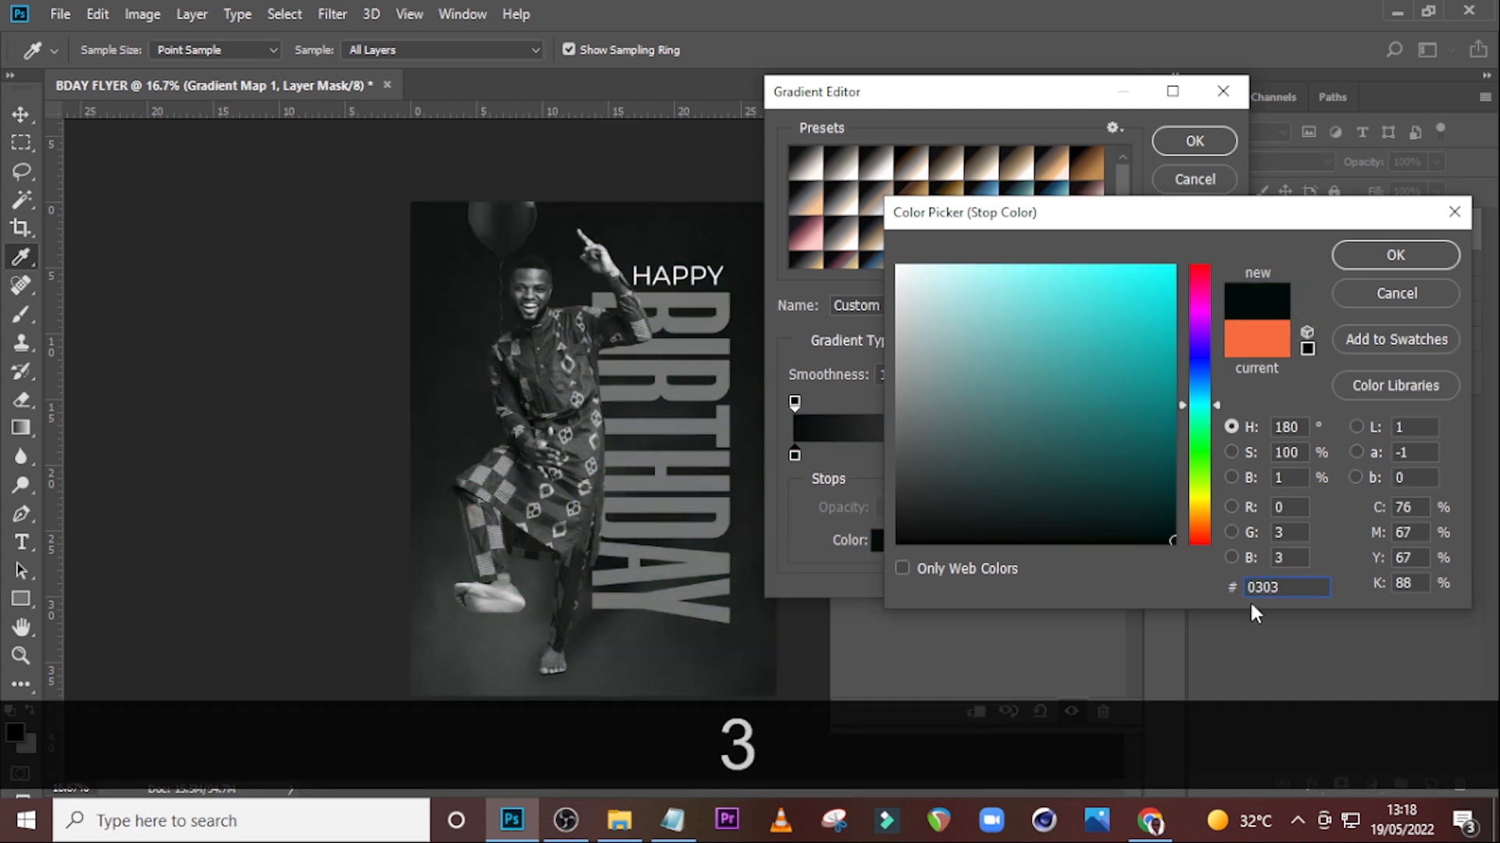
type("03")
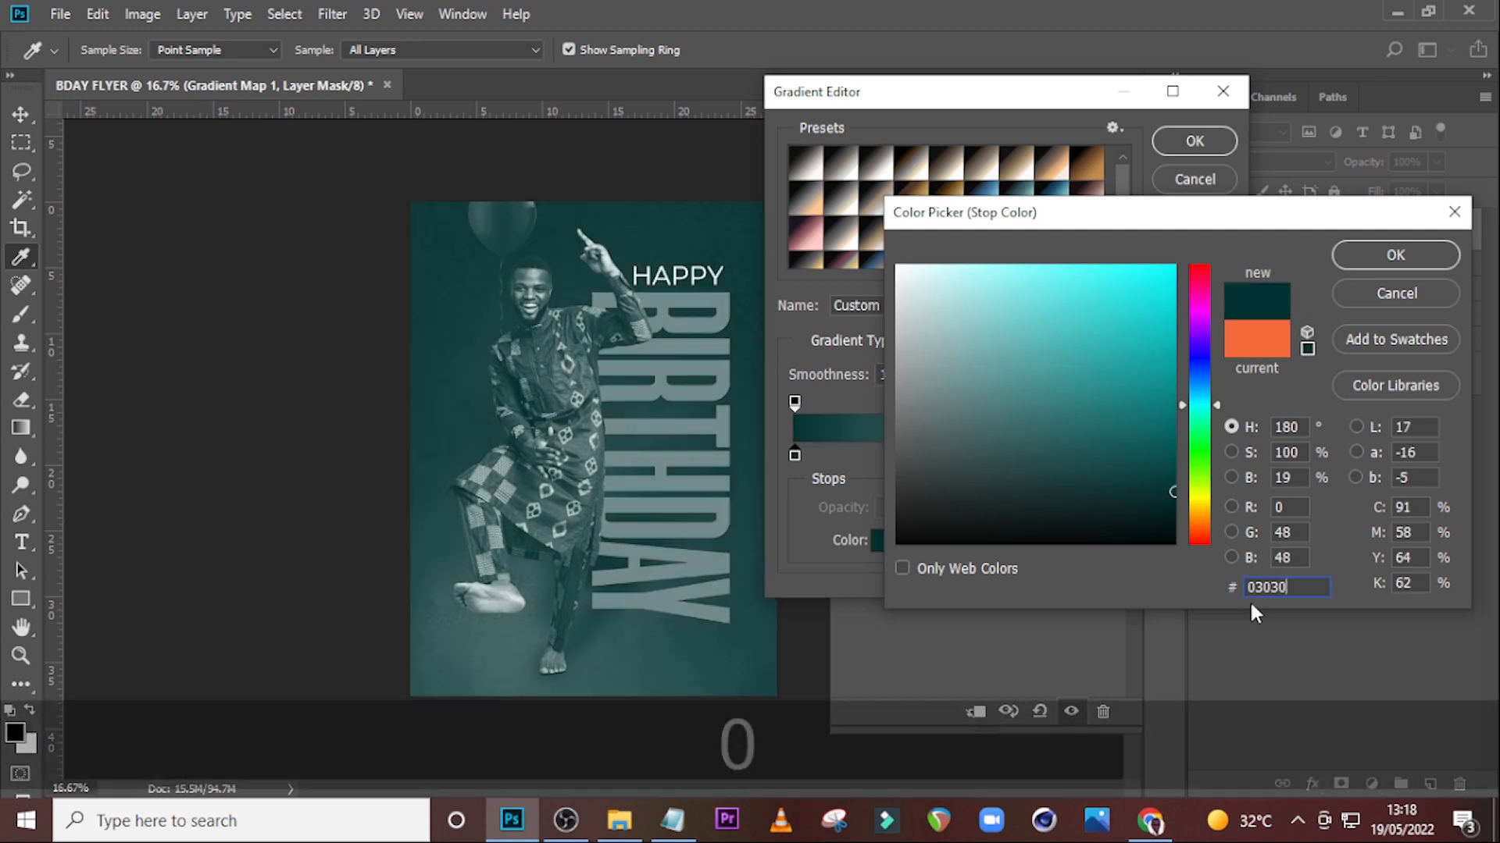
left_click(1359, 259)
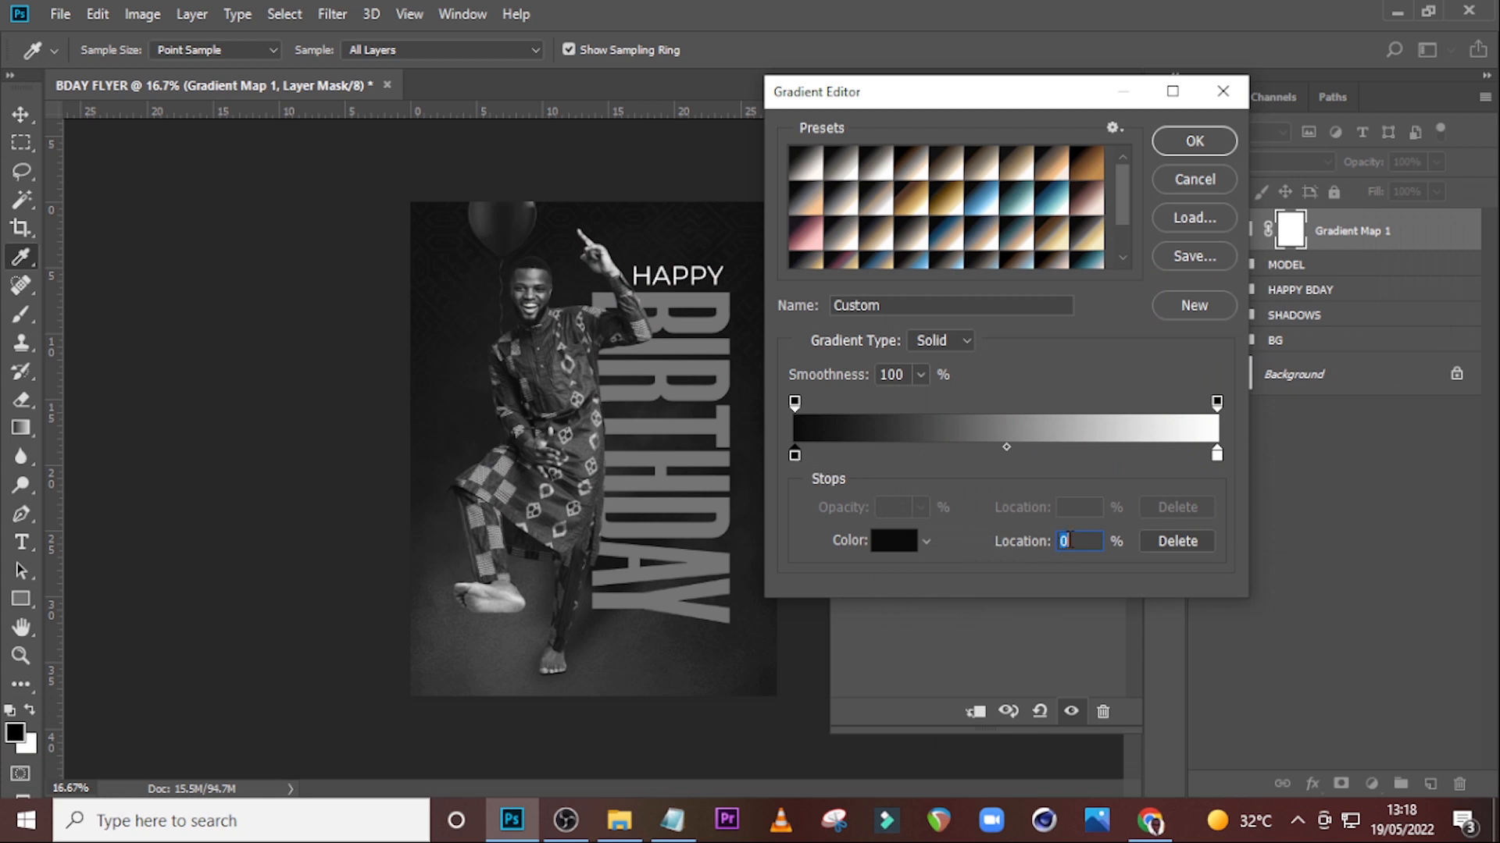
Add a gradient stop at 10% location and set its colour to 1B1A1B.
left_click(837, 458)
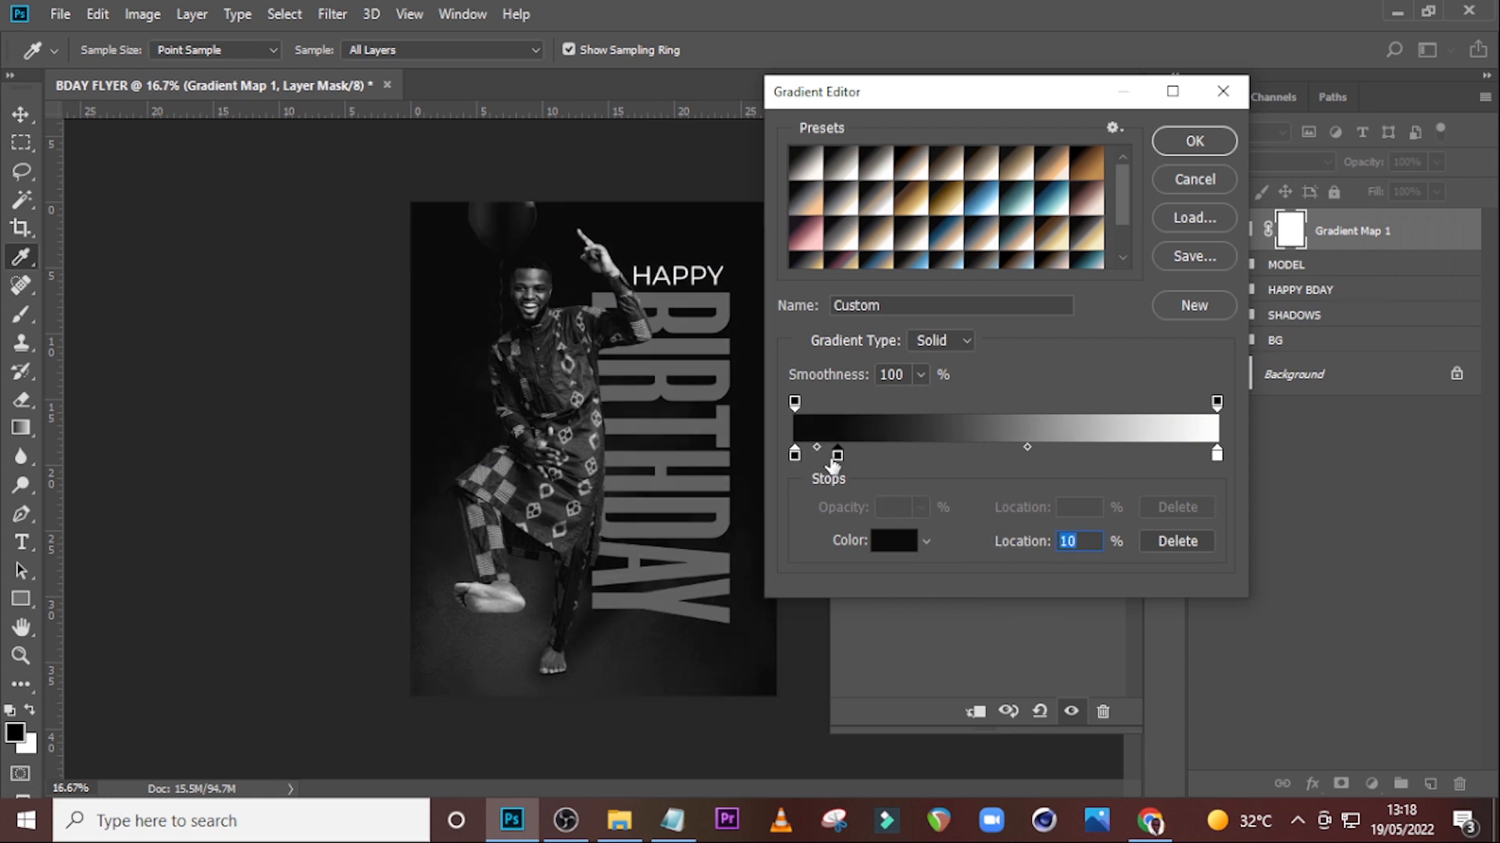
left_click_drag(1058, 546, 1042, 546)
double_click(836, 453)
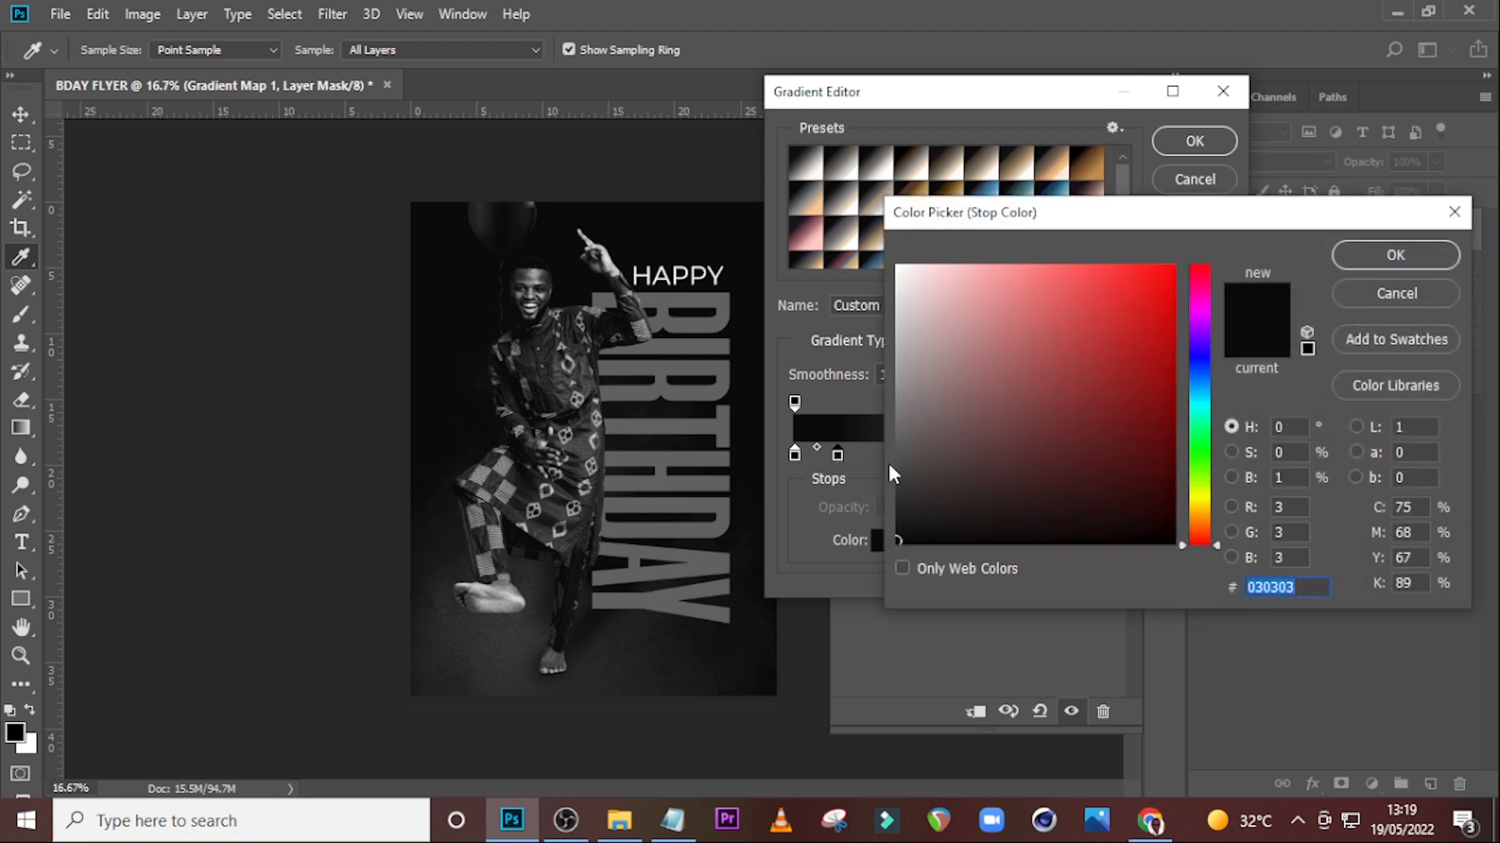
type("1B")
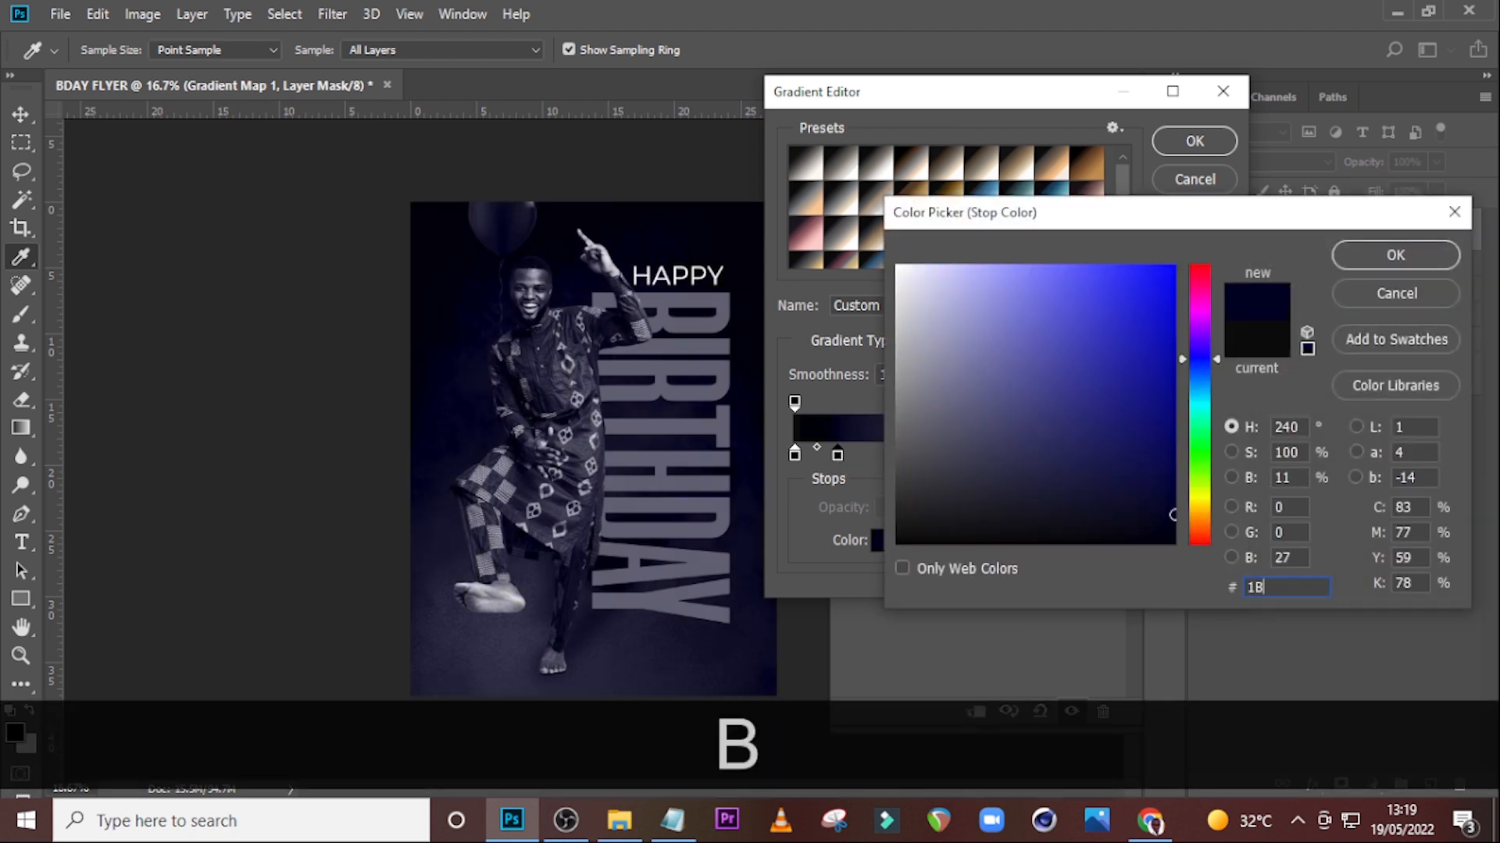
type("1")
type("A")
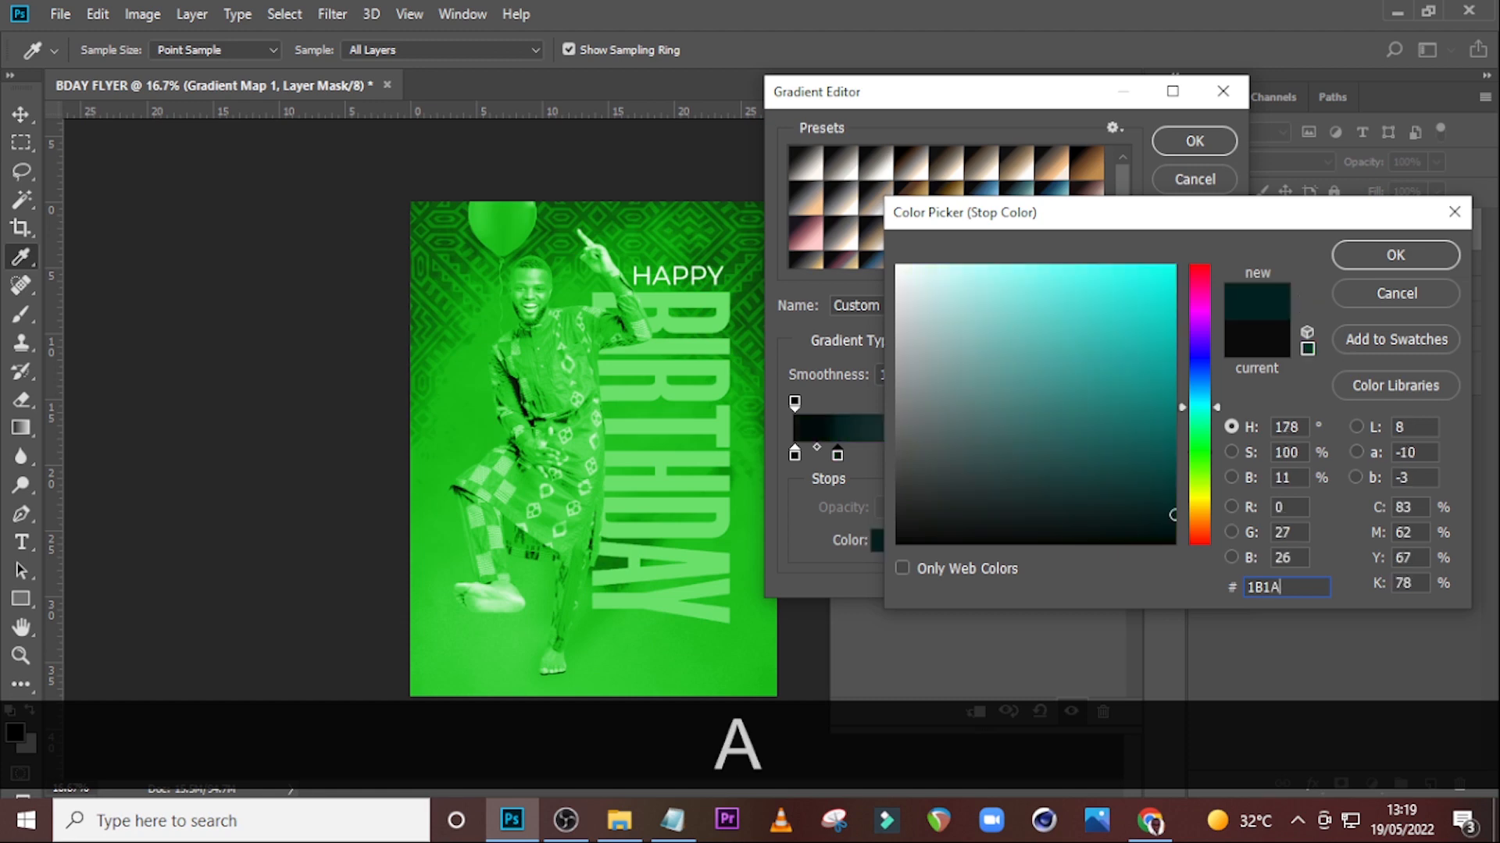
type("1B")
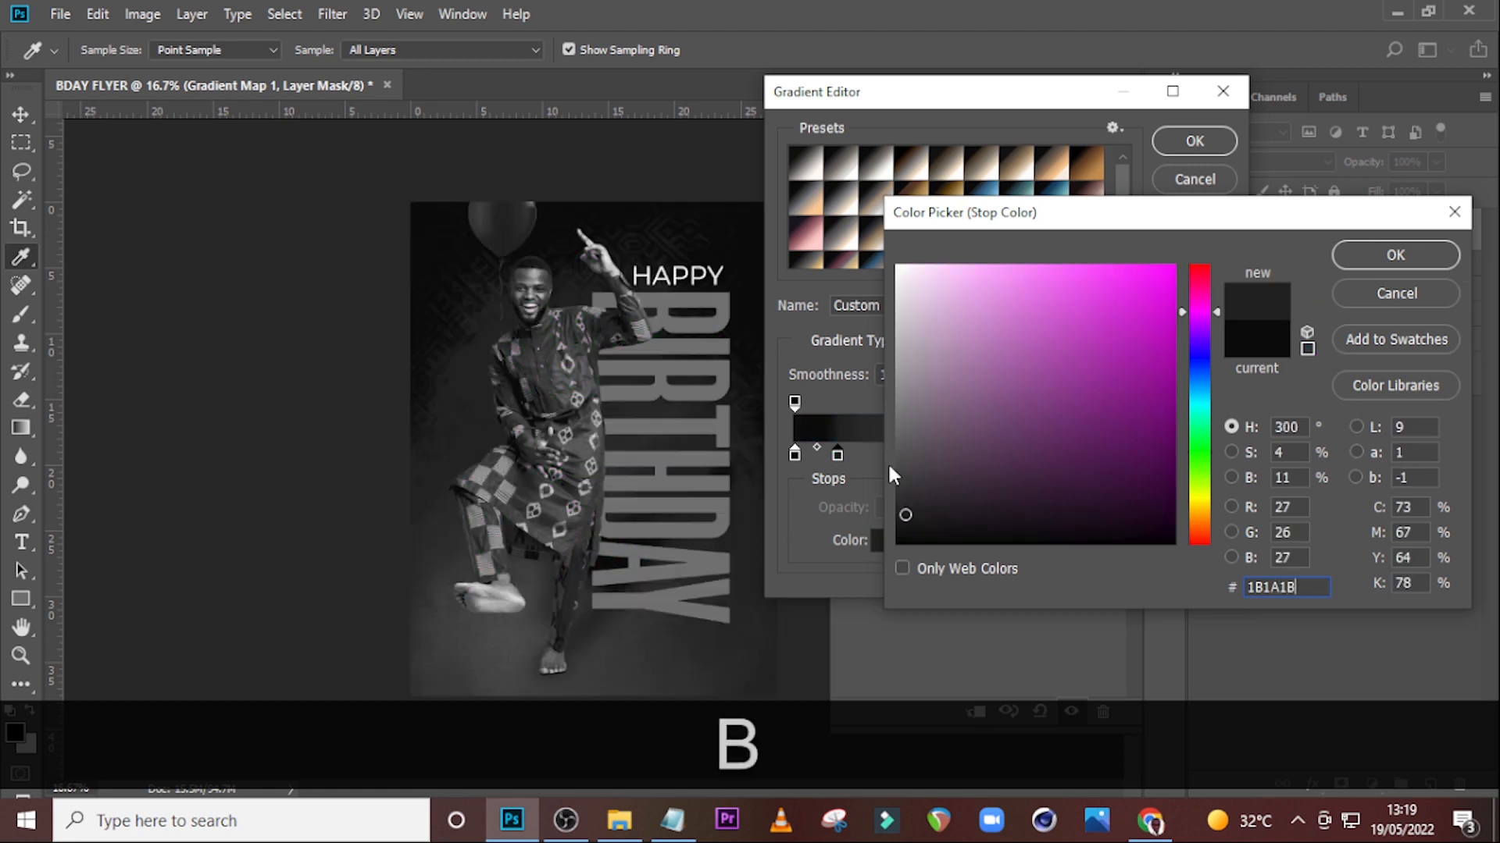
left_click(1387, 261)
Add a gradient stop at 25% location and set its colour to 47443F.
left_click(895, 455)
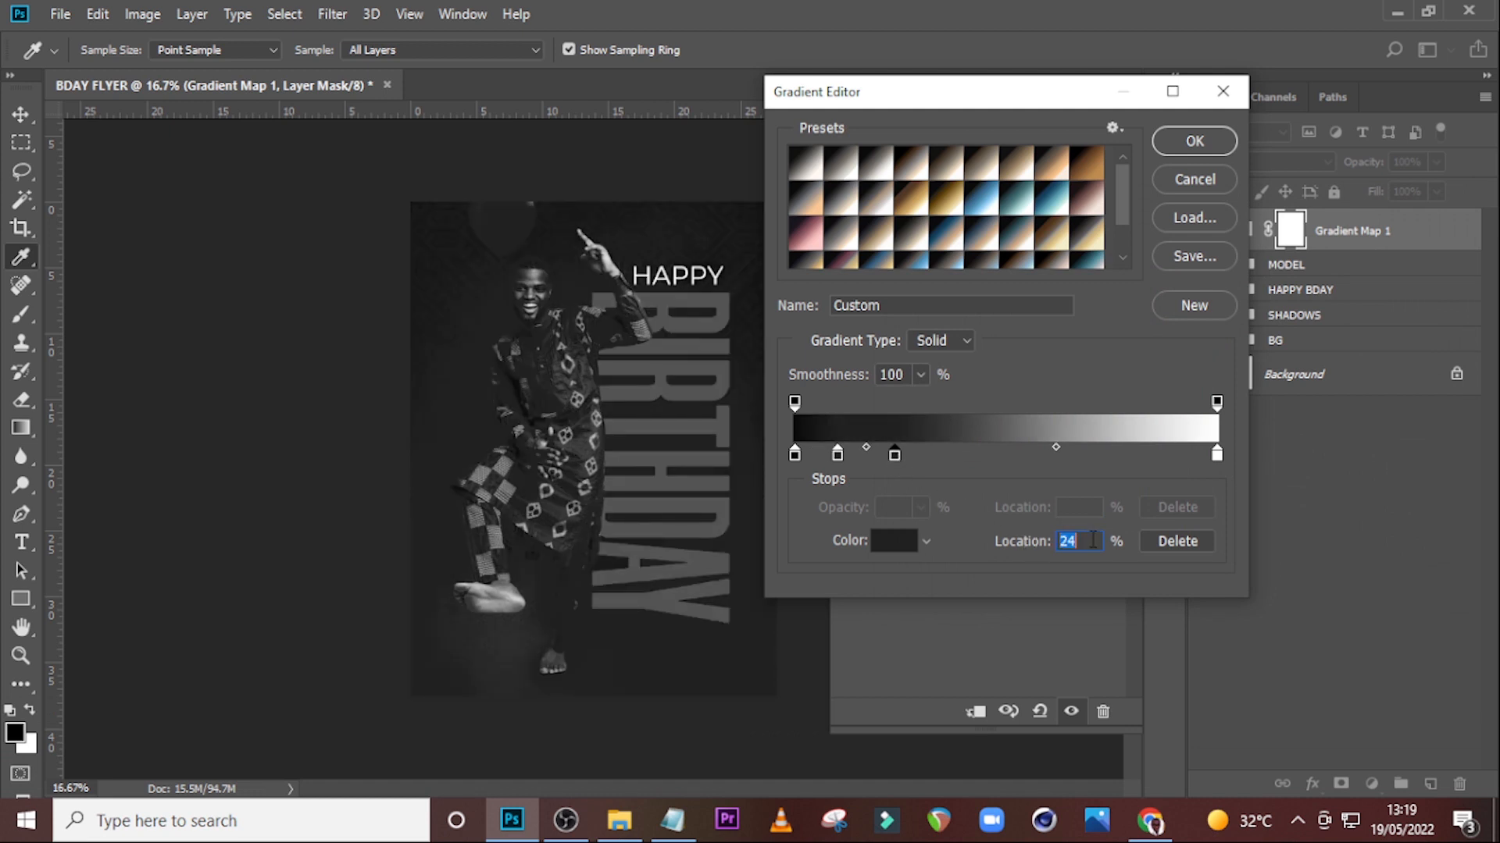
type("25")
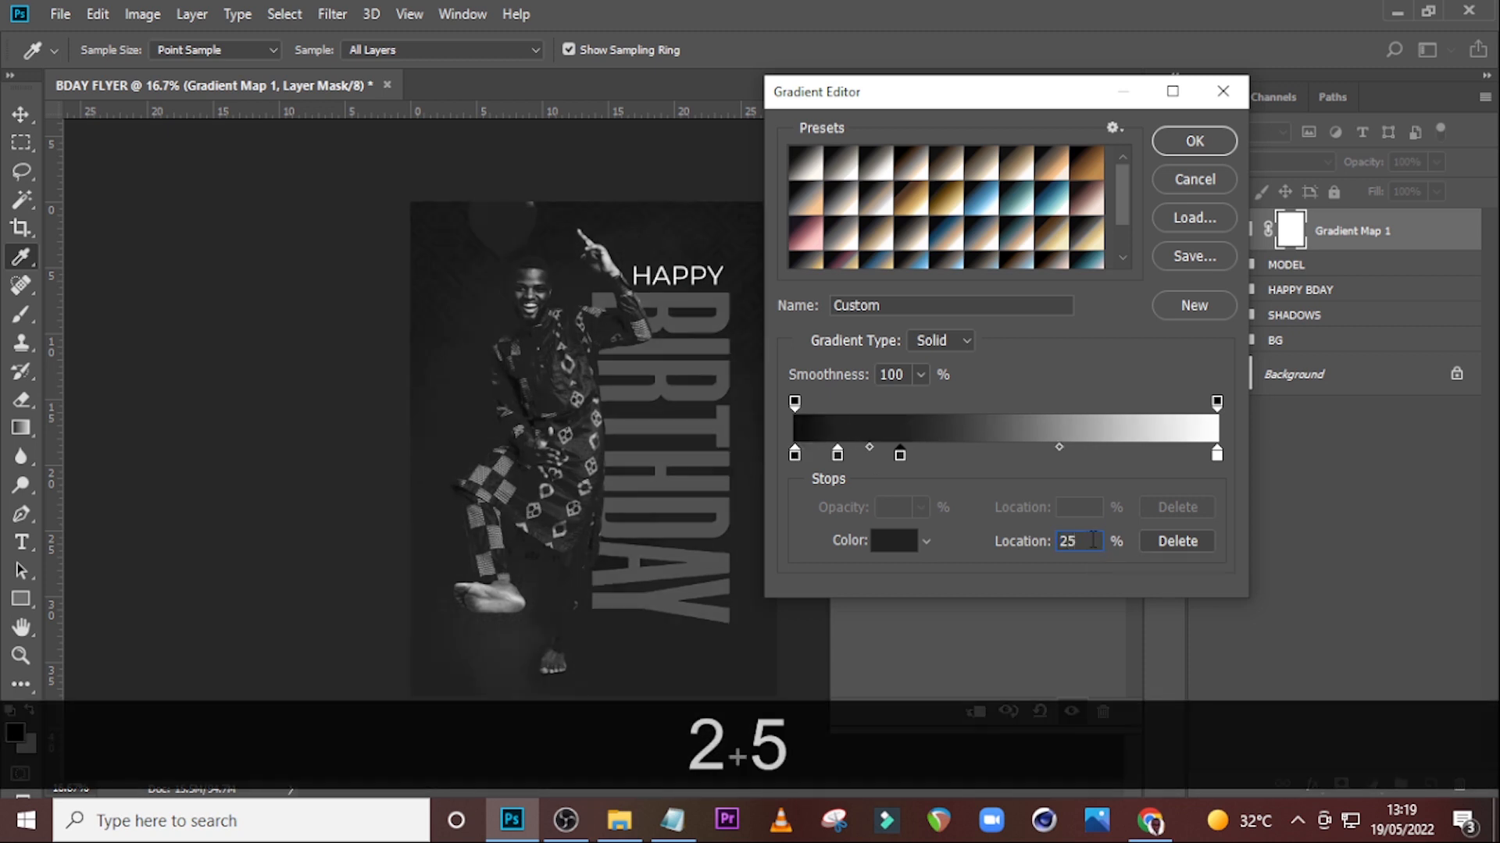
double_click(901, 447)
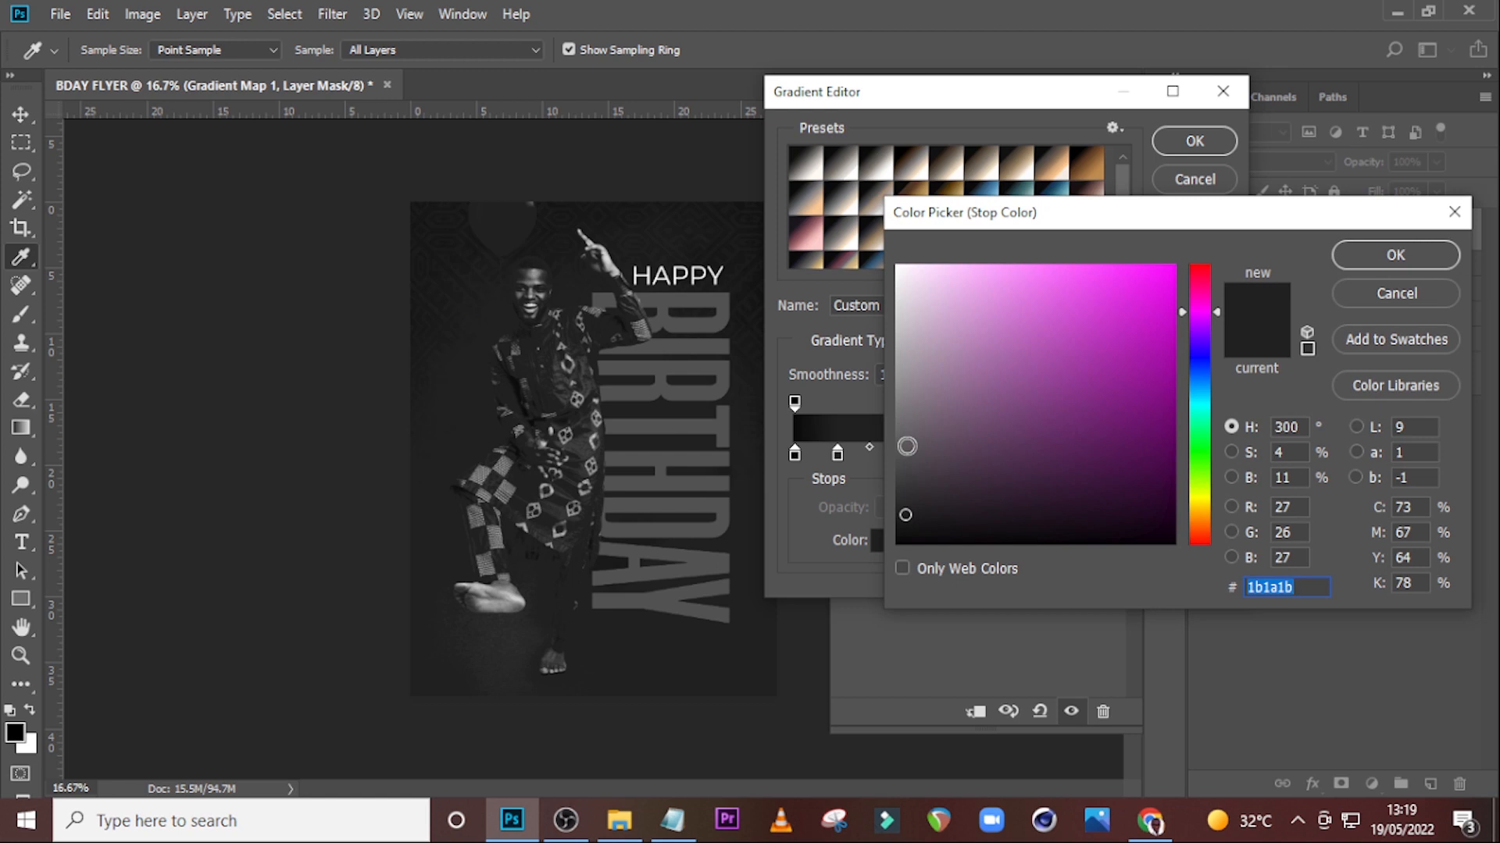
type("47")
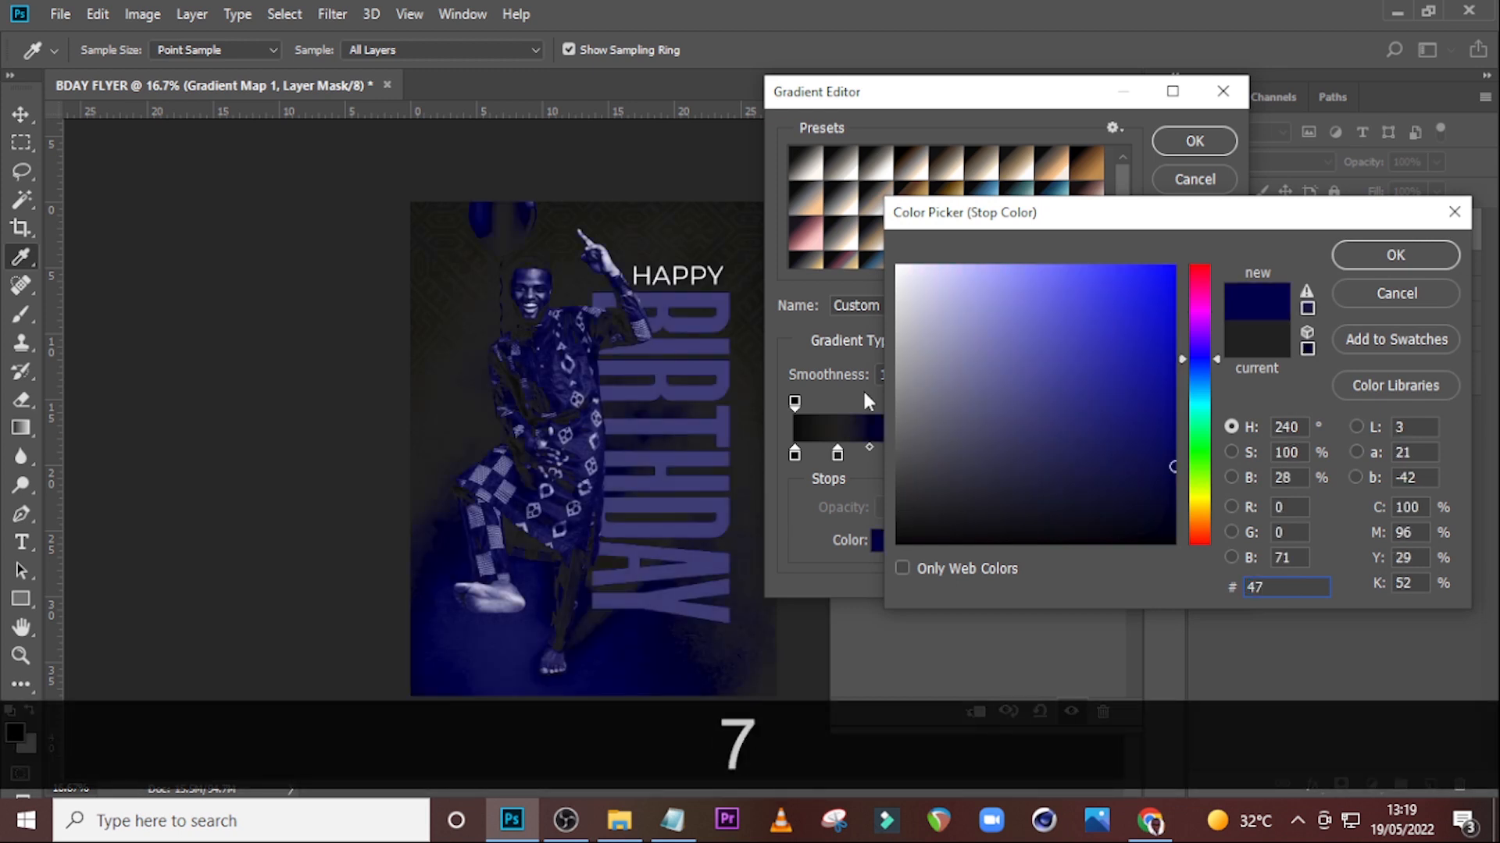
type("443F")
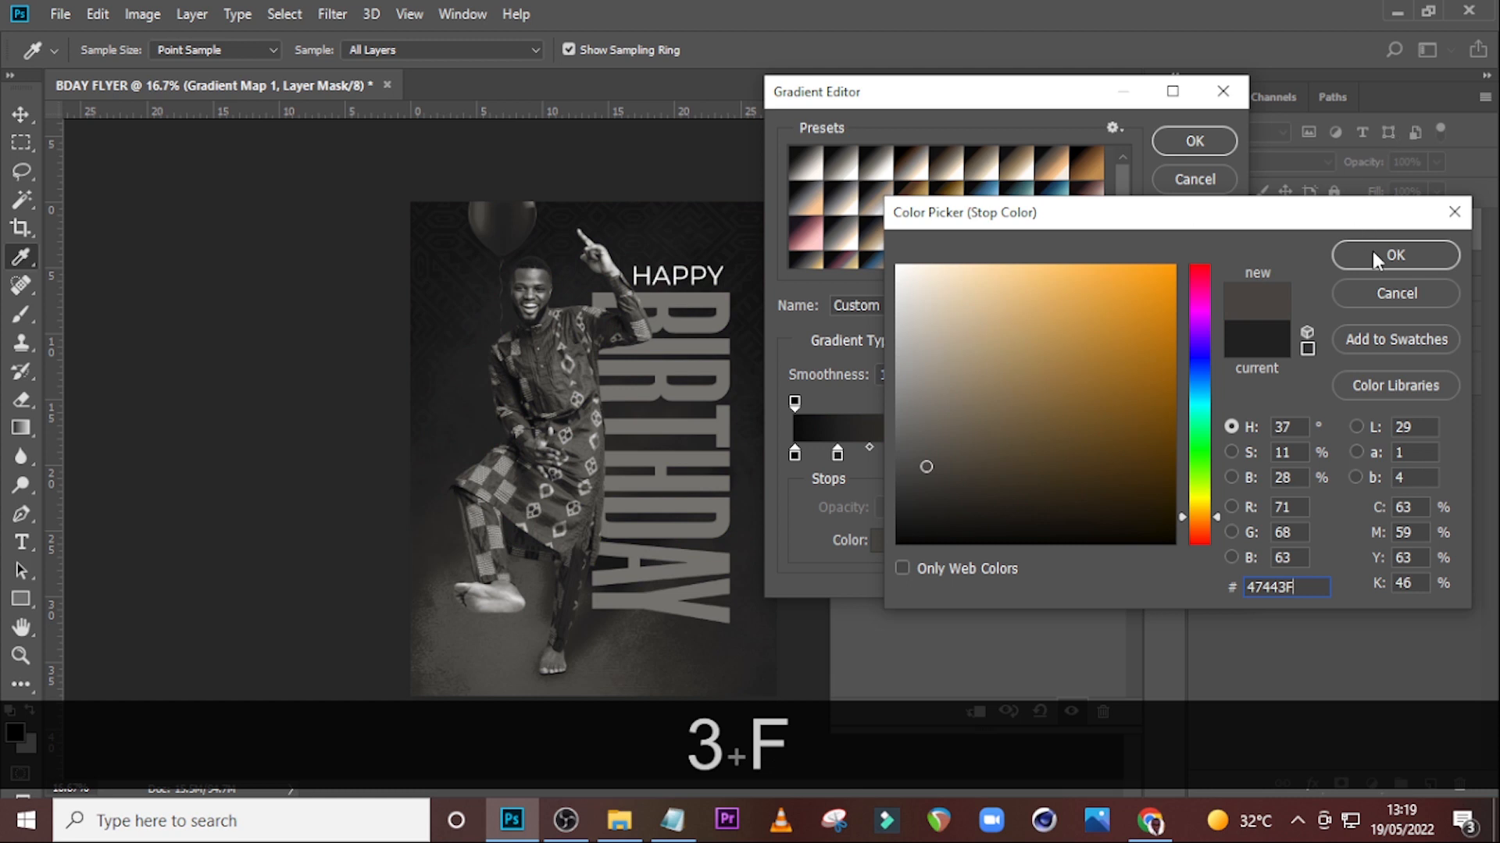
left_click(1371, 254)
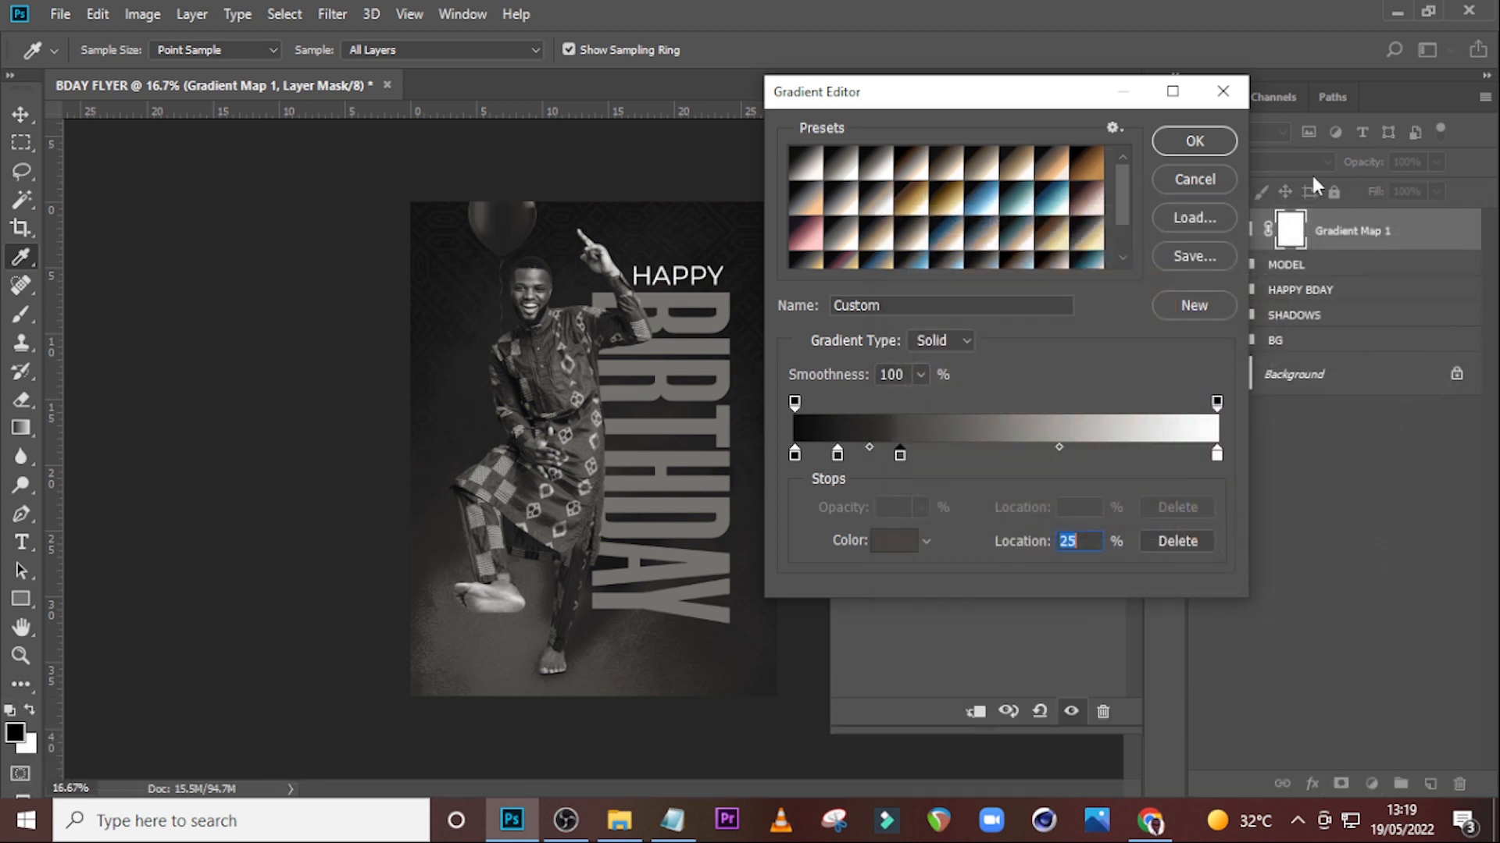
Add a gradient stop at 50% location and set its colour to 827E76.
left_click(984, 456)
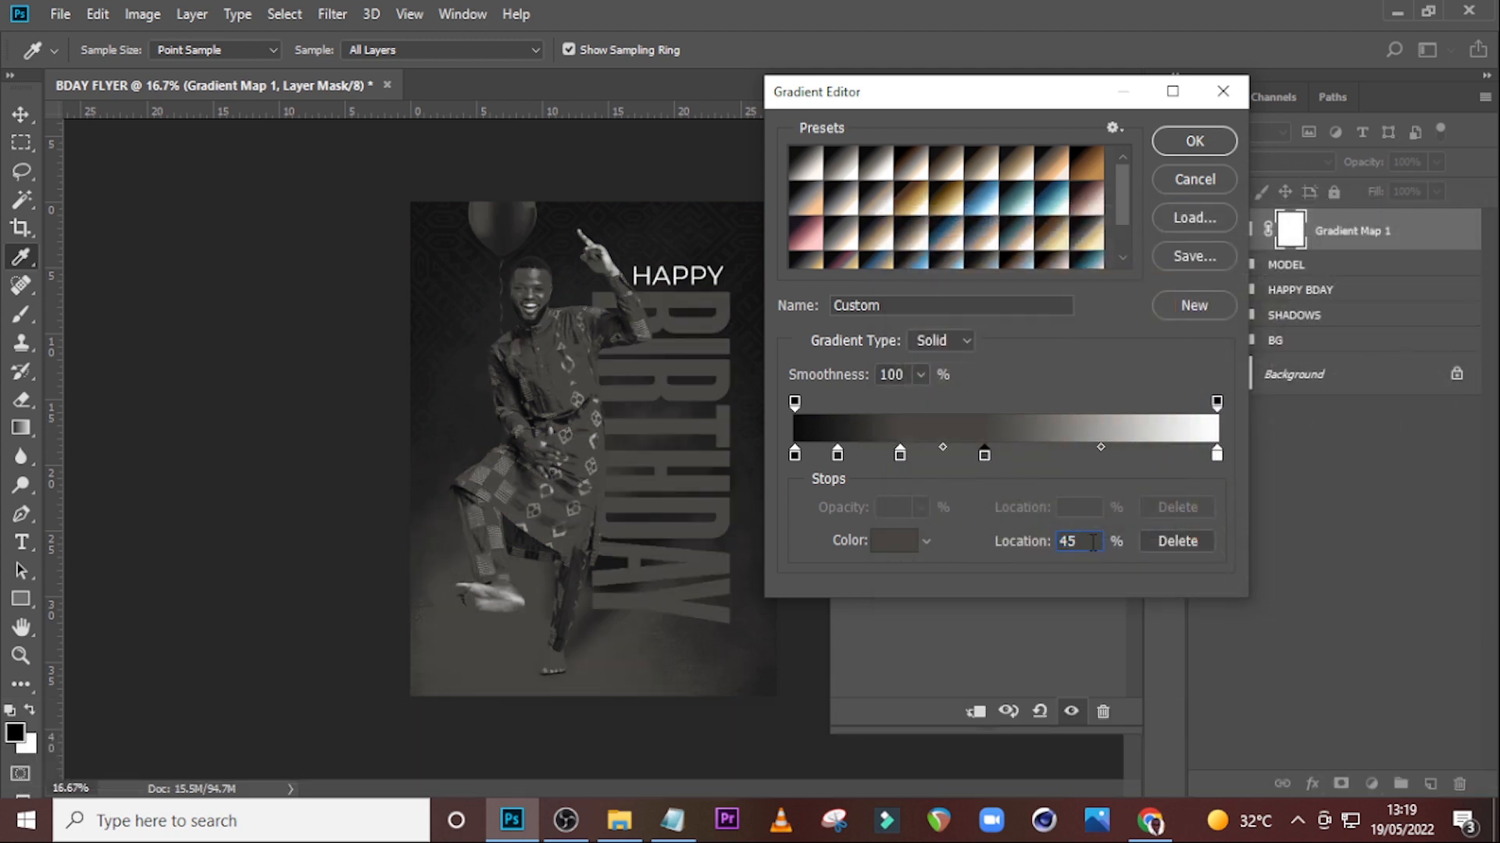
type("50")
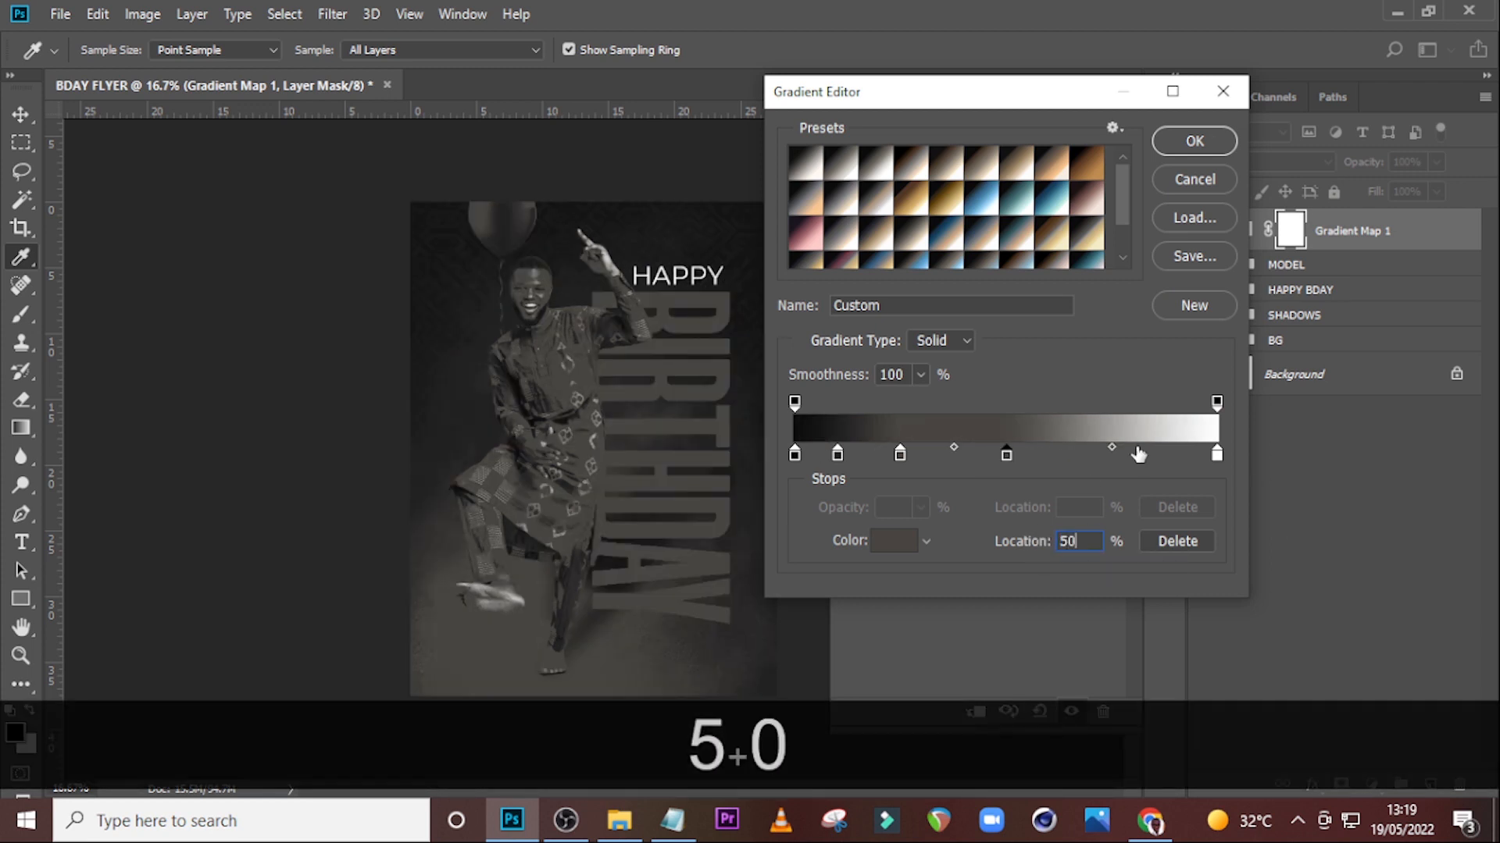
left_click(1004, 453)
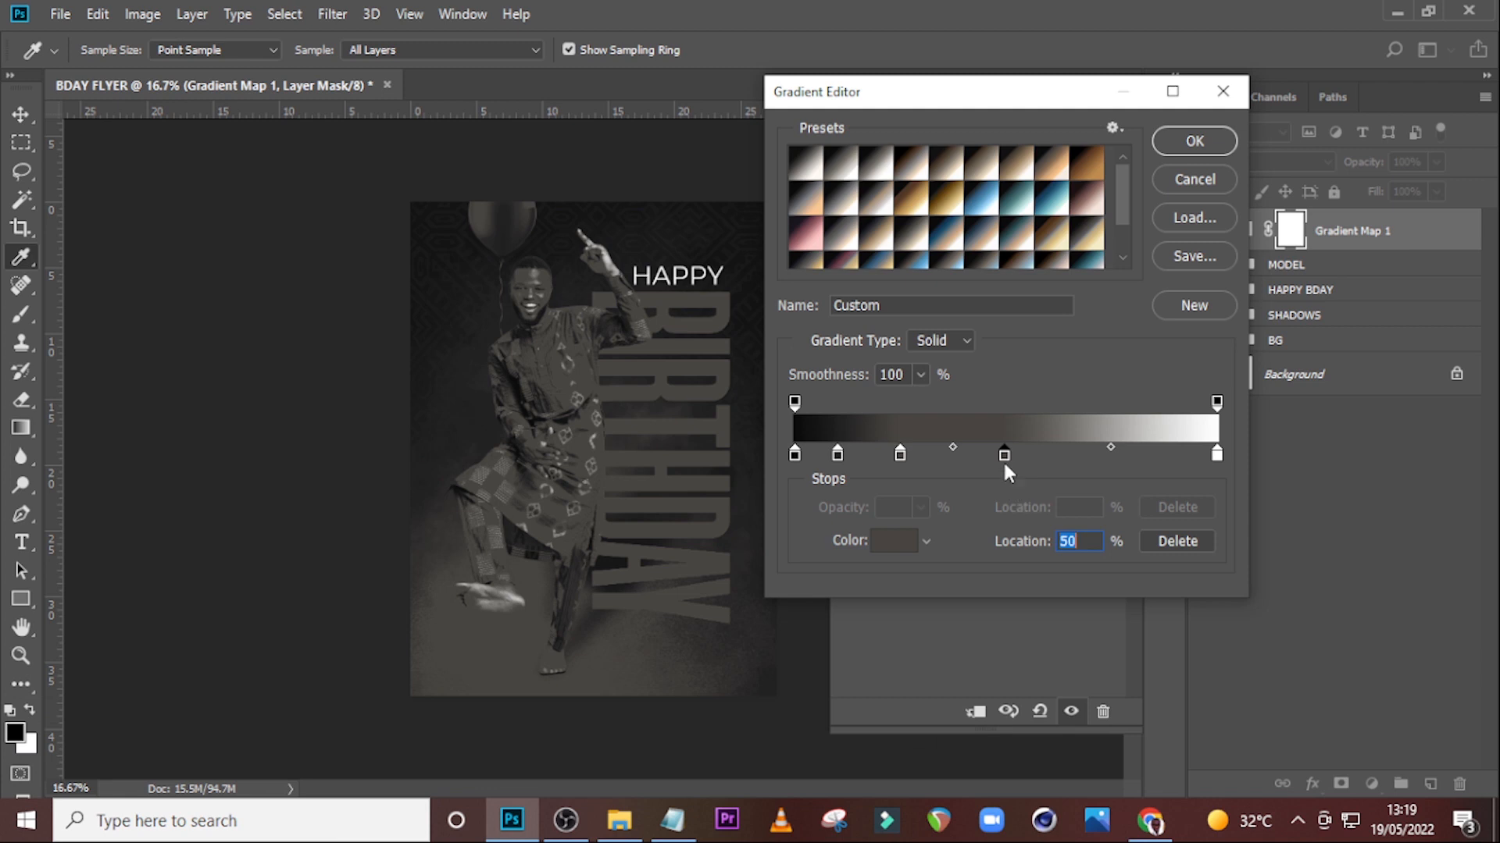
double_click(1005, 453)
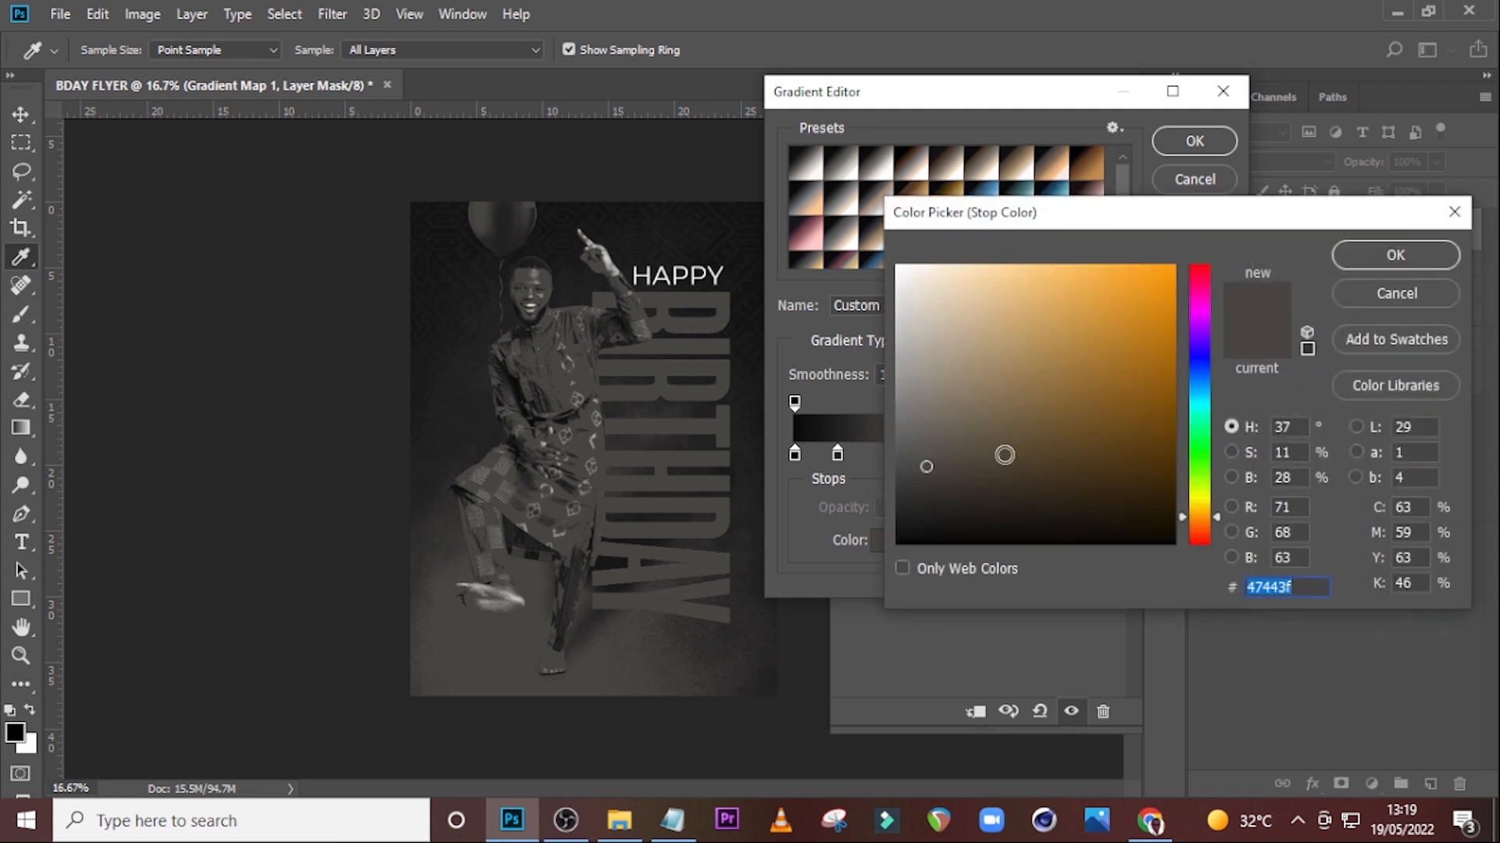
type("8")
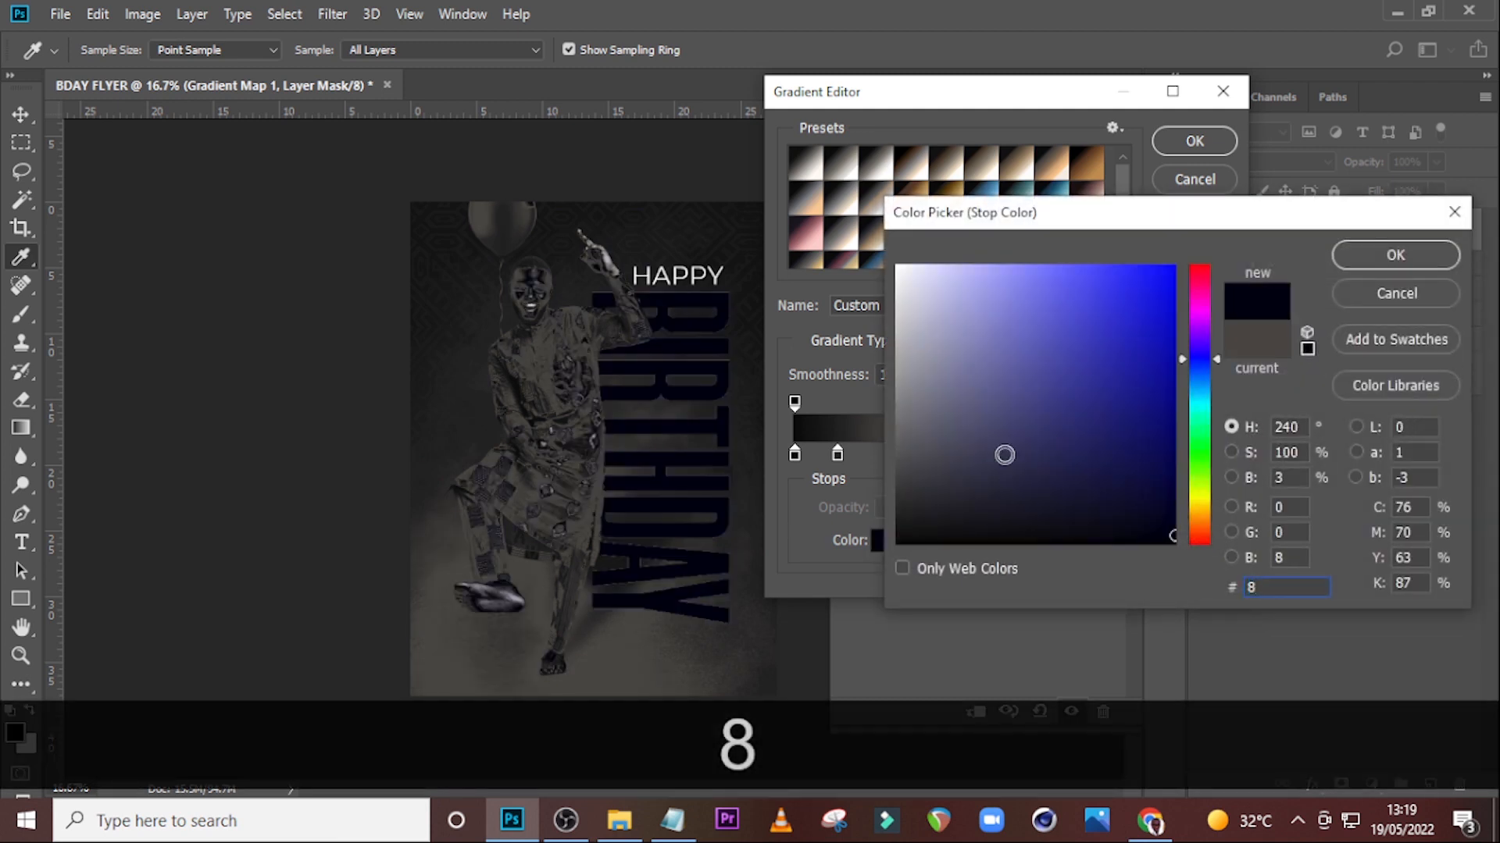
type("27")
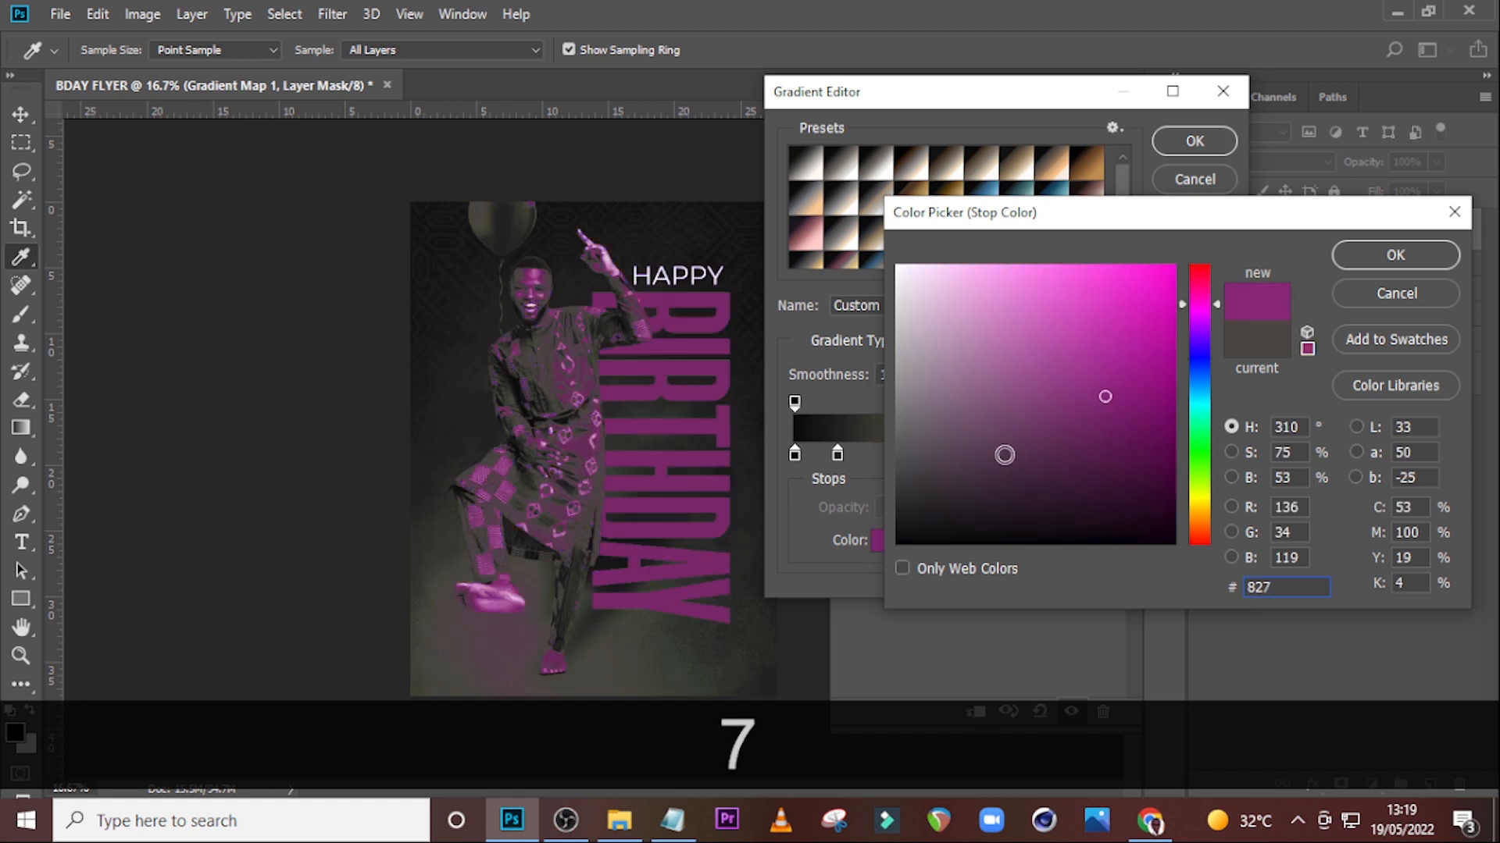
type("E76")
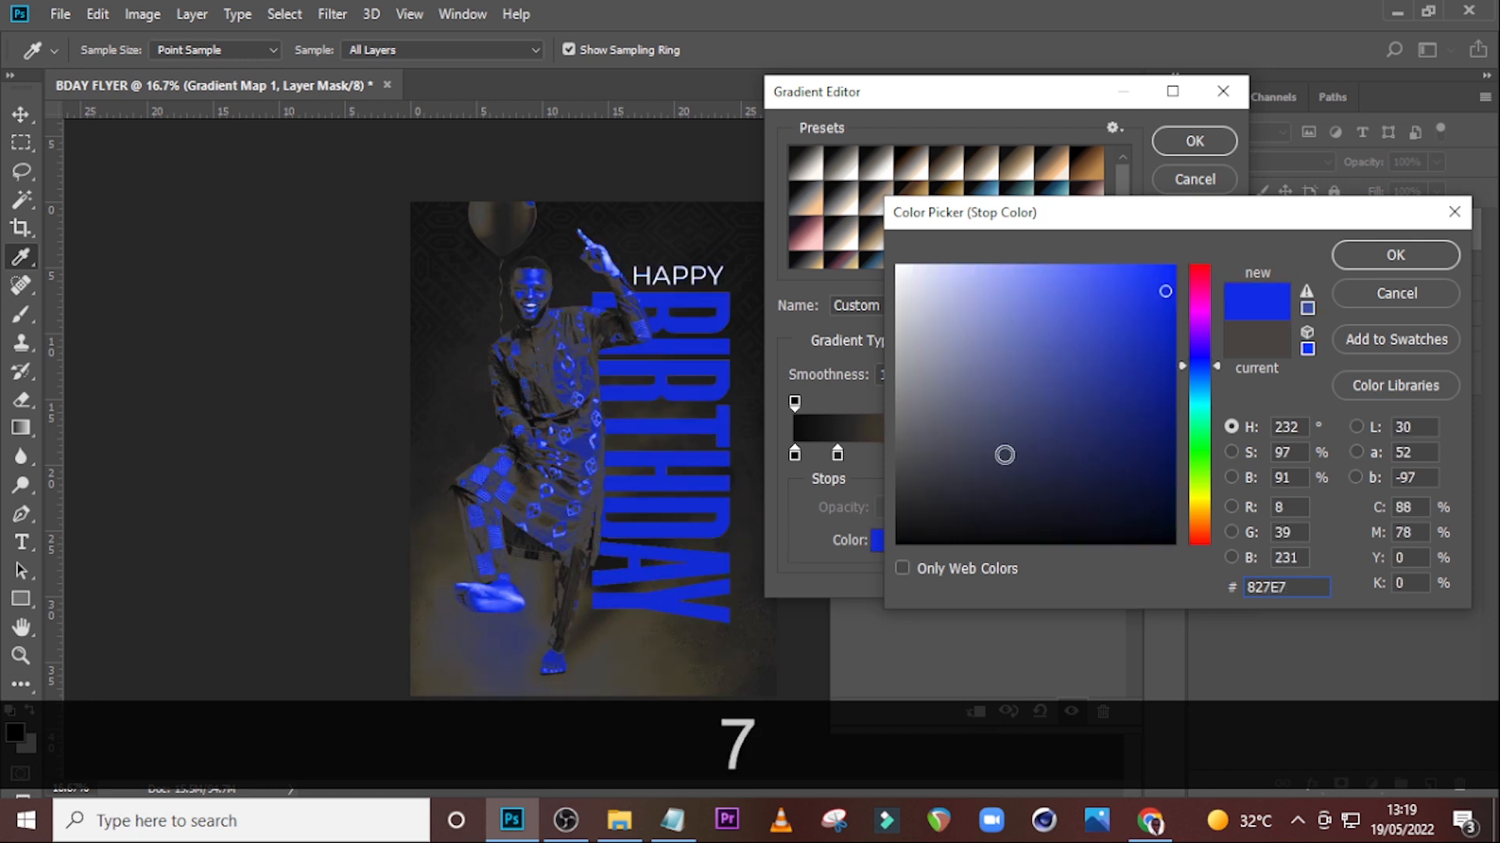
left_click(1399, 258)
Add a gradient stop at 75% location and set its colour to D6D3CF.
left_click(1069, 455)
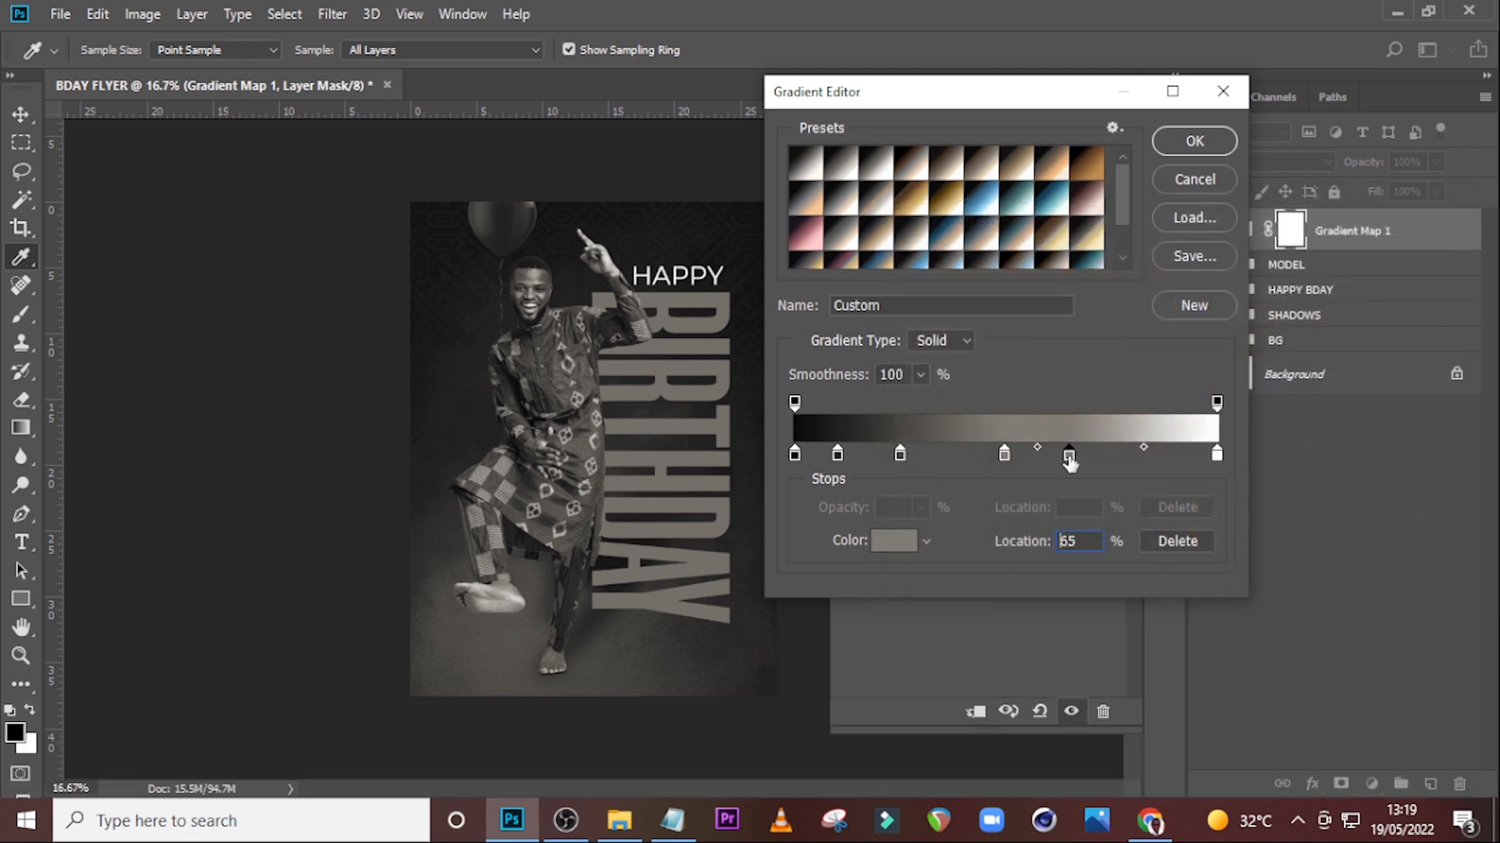
double_click(1081, 539)
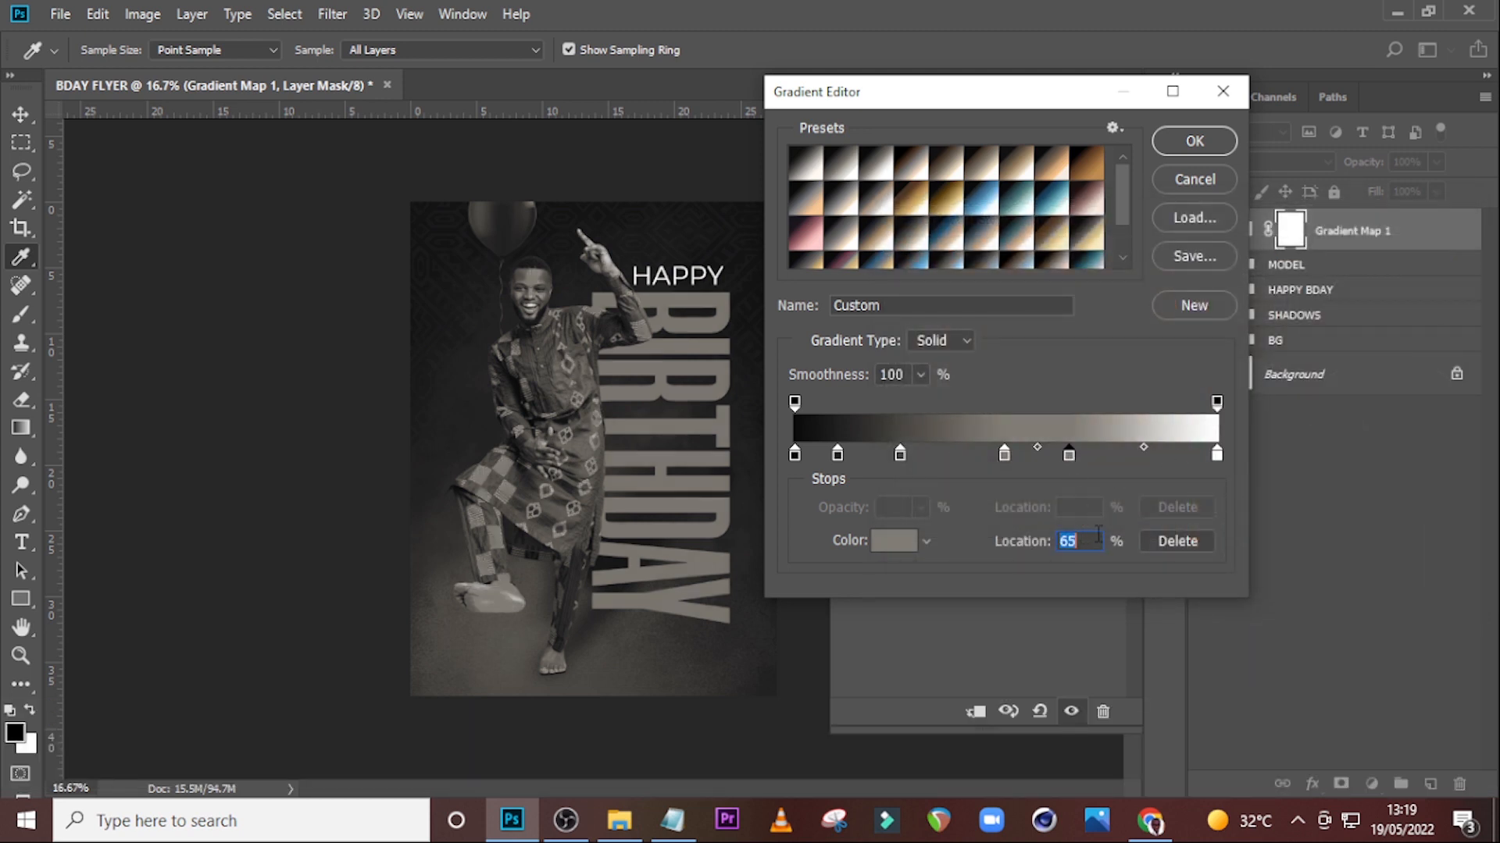
type("75")
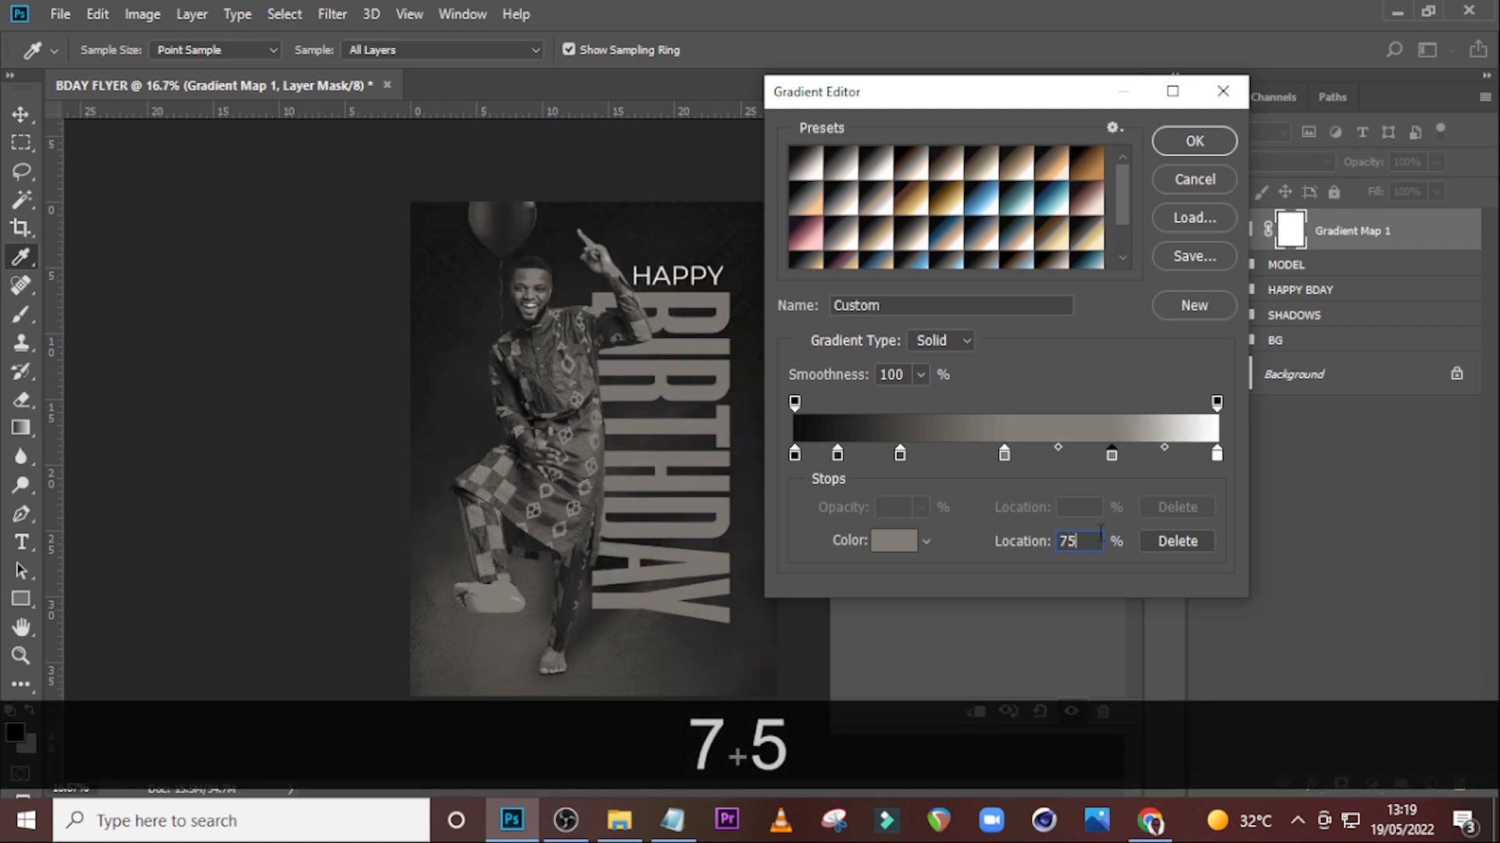
double_click(1111, 453)
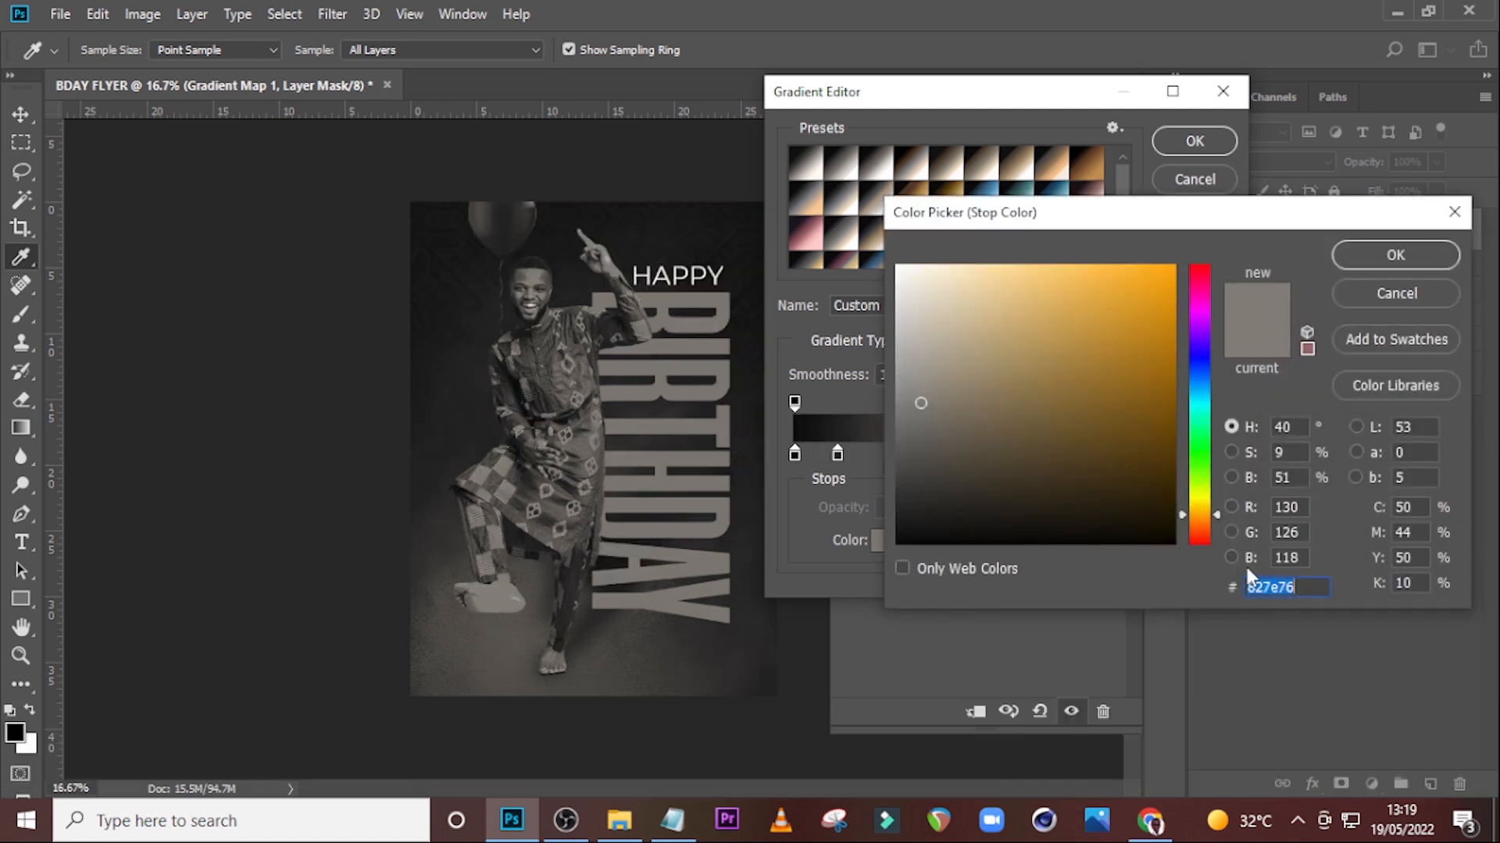
type("D6D3")
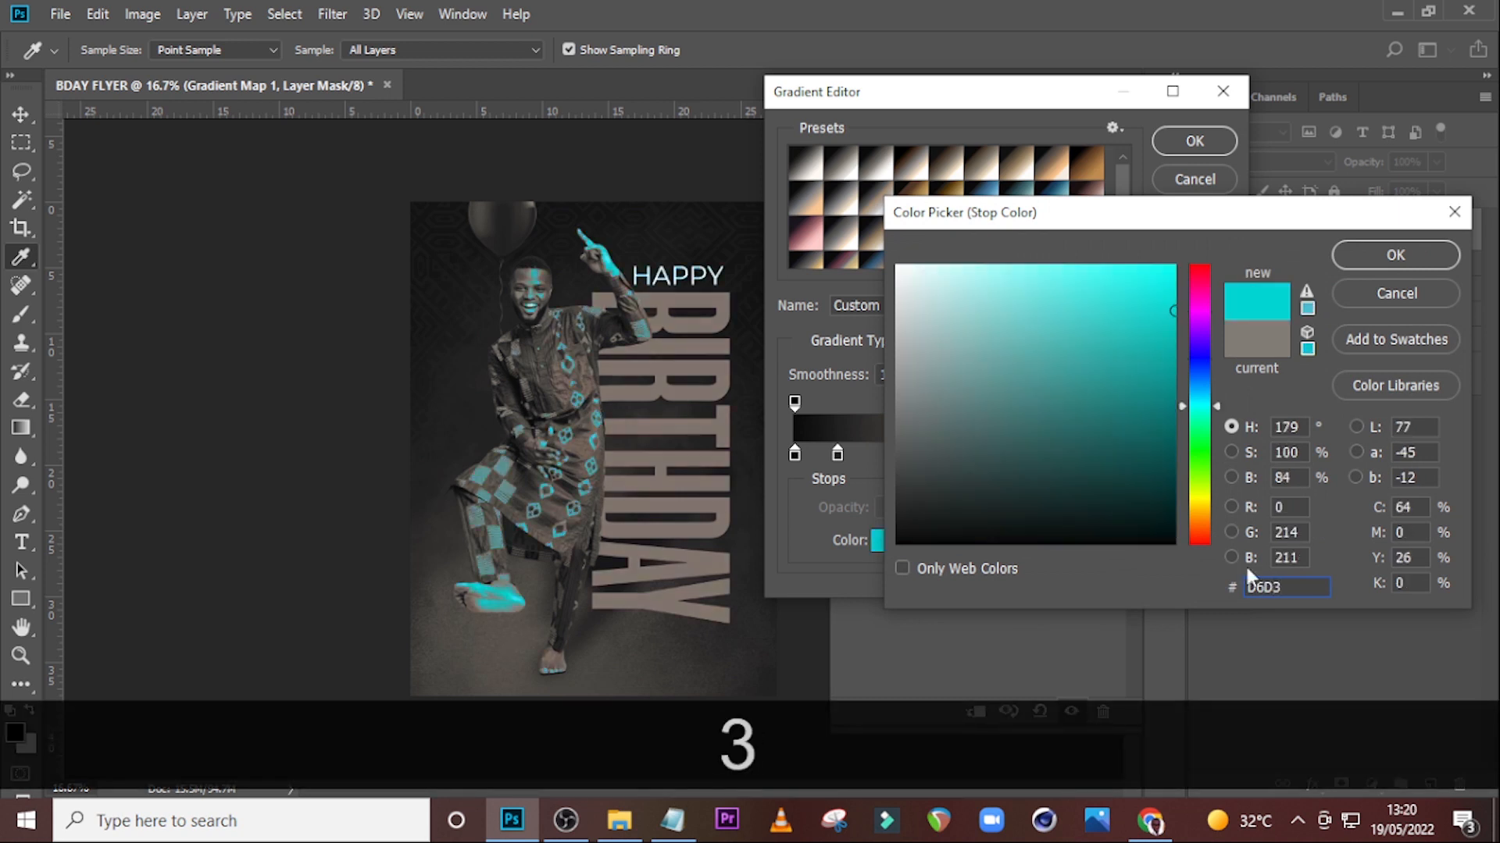
type("CF")
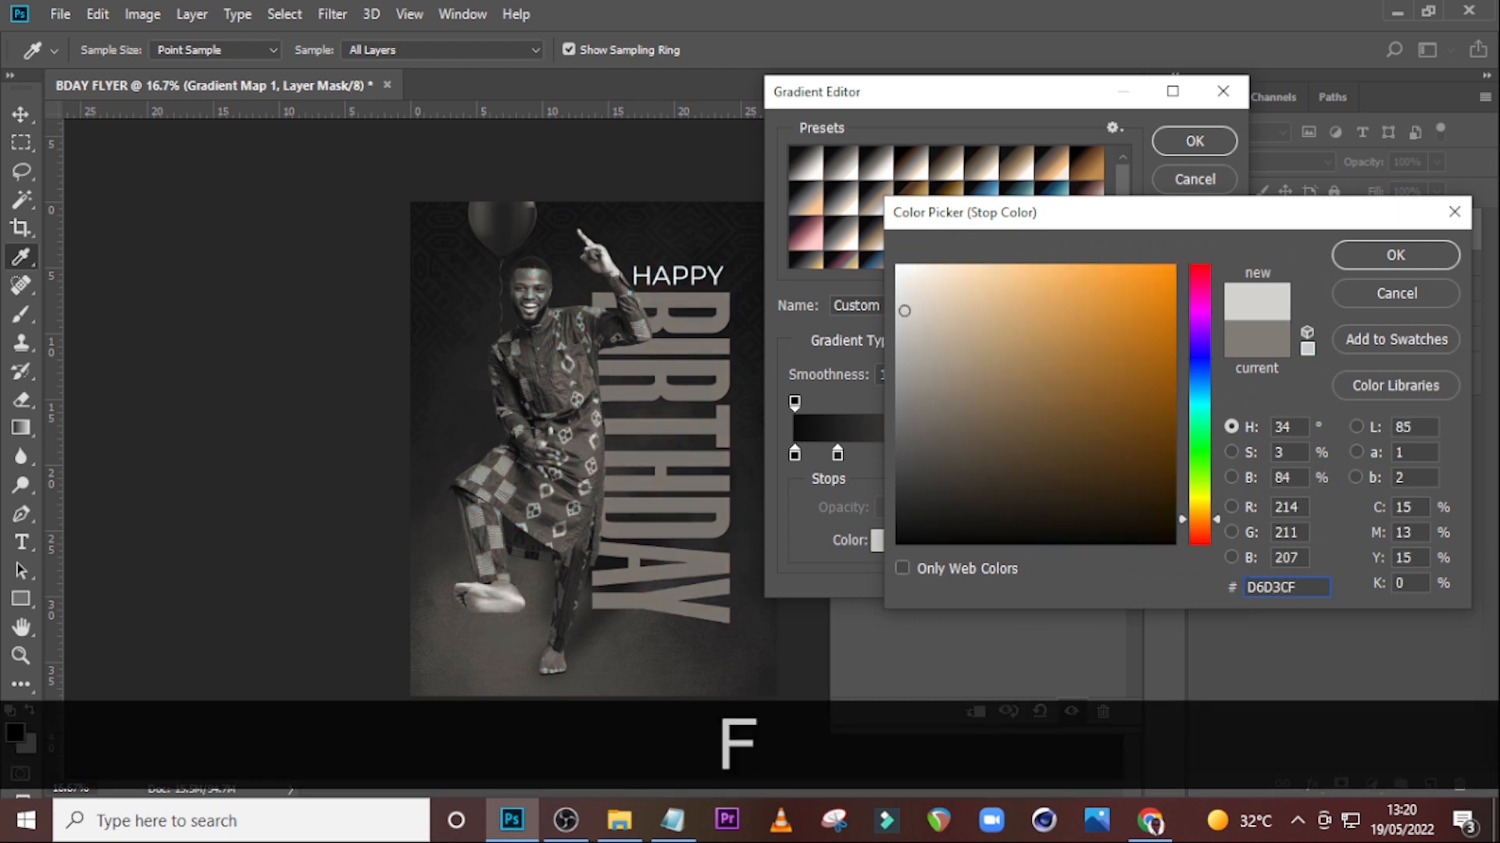
left_click(1396, 257)
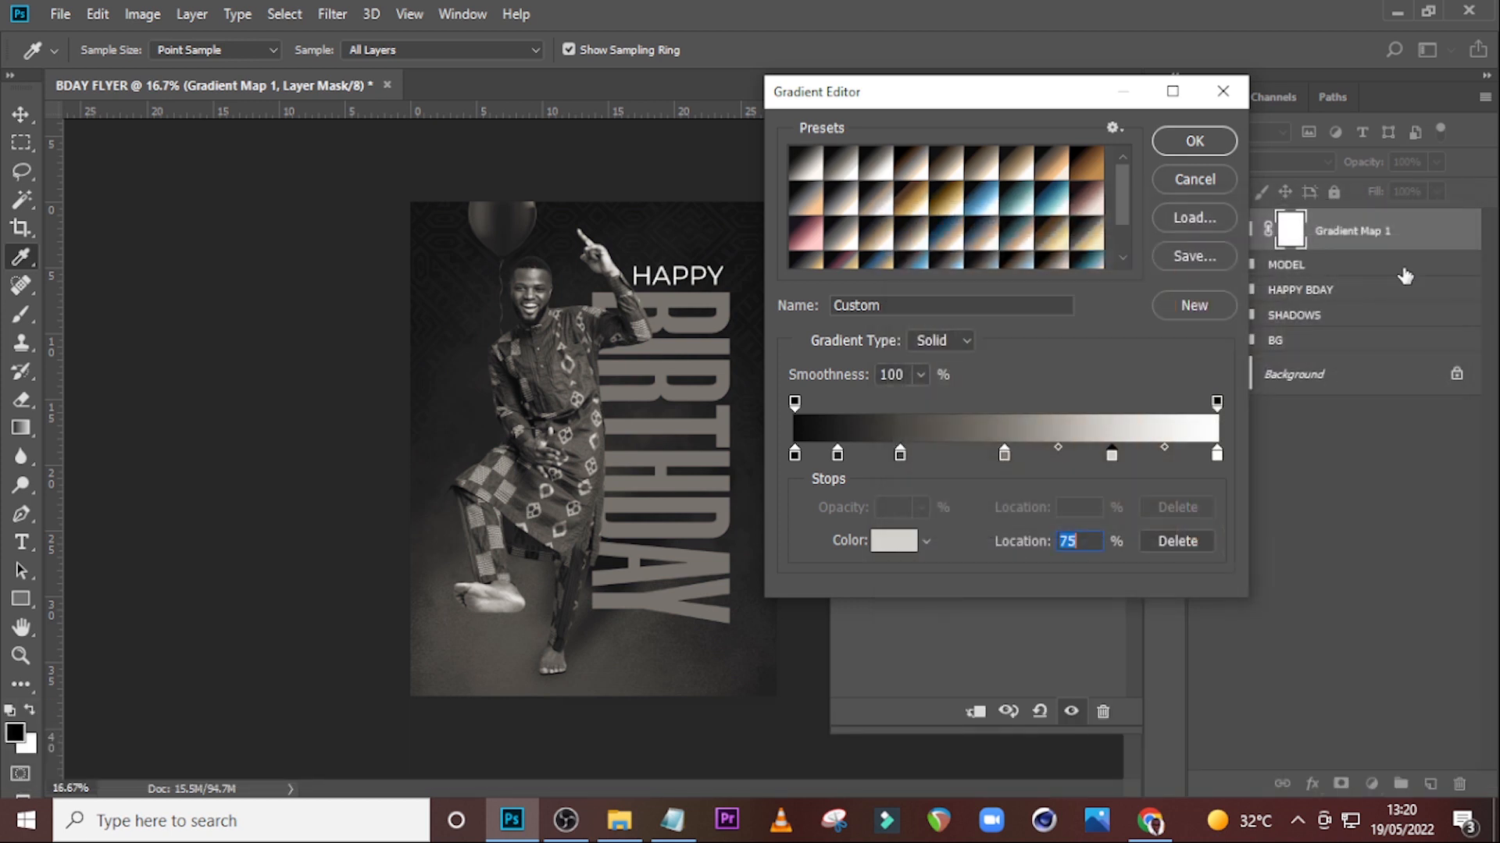
Add a gradient stop at 99% location and set its colour to FFFFFD.
left_click(1202, 456)
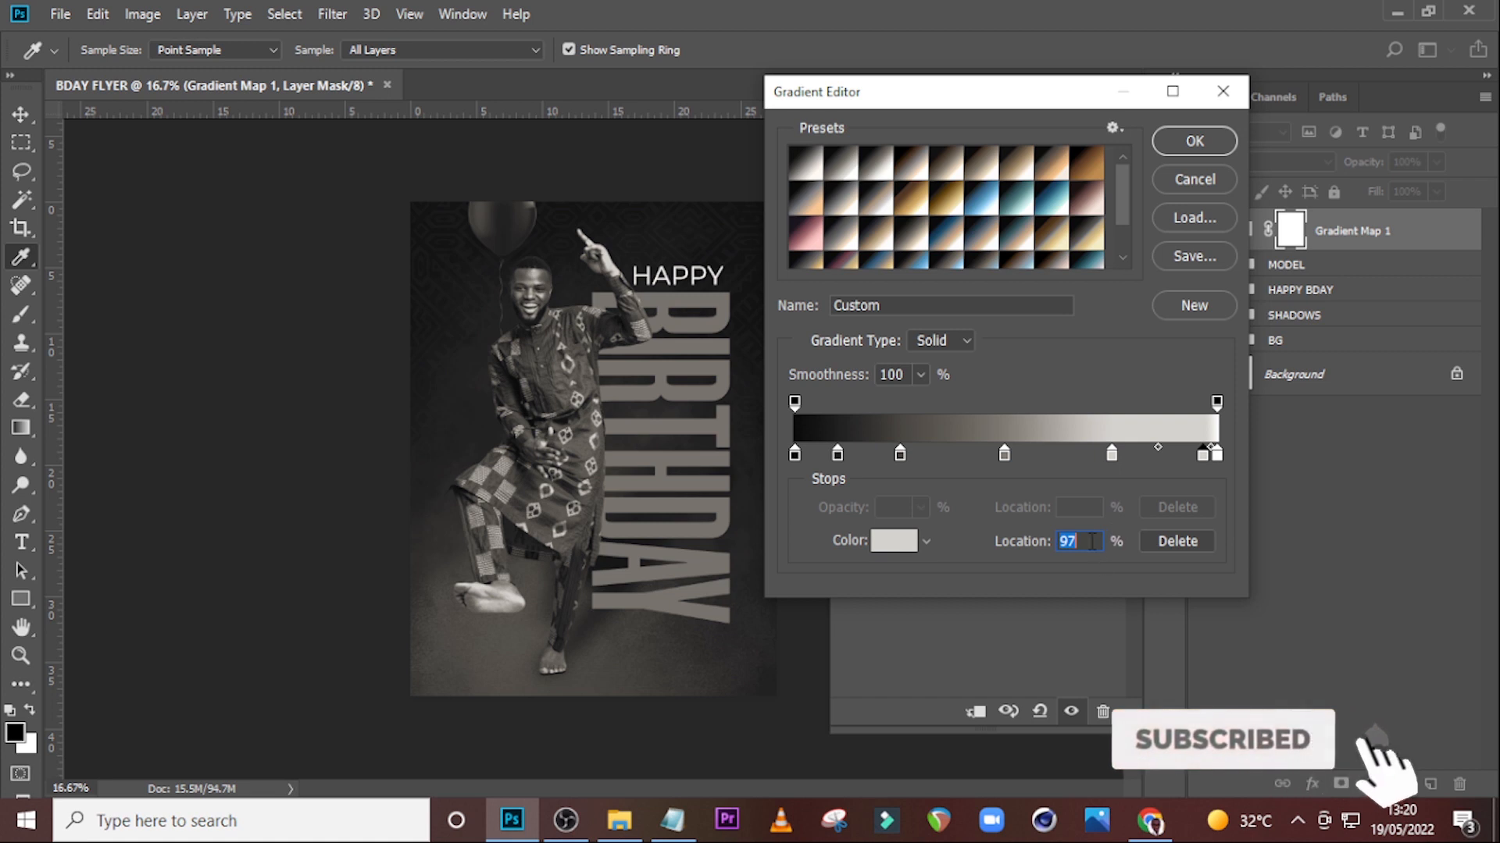
type("99")
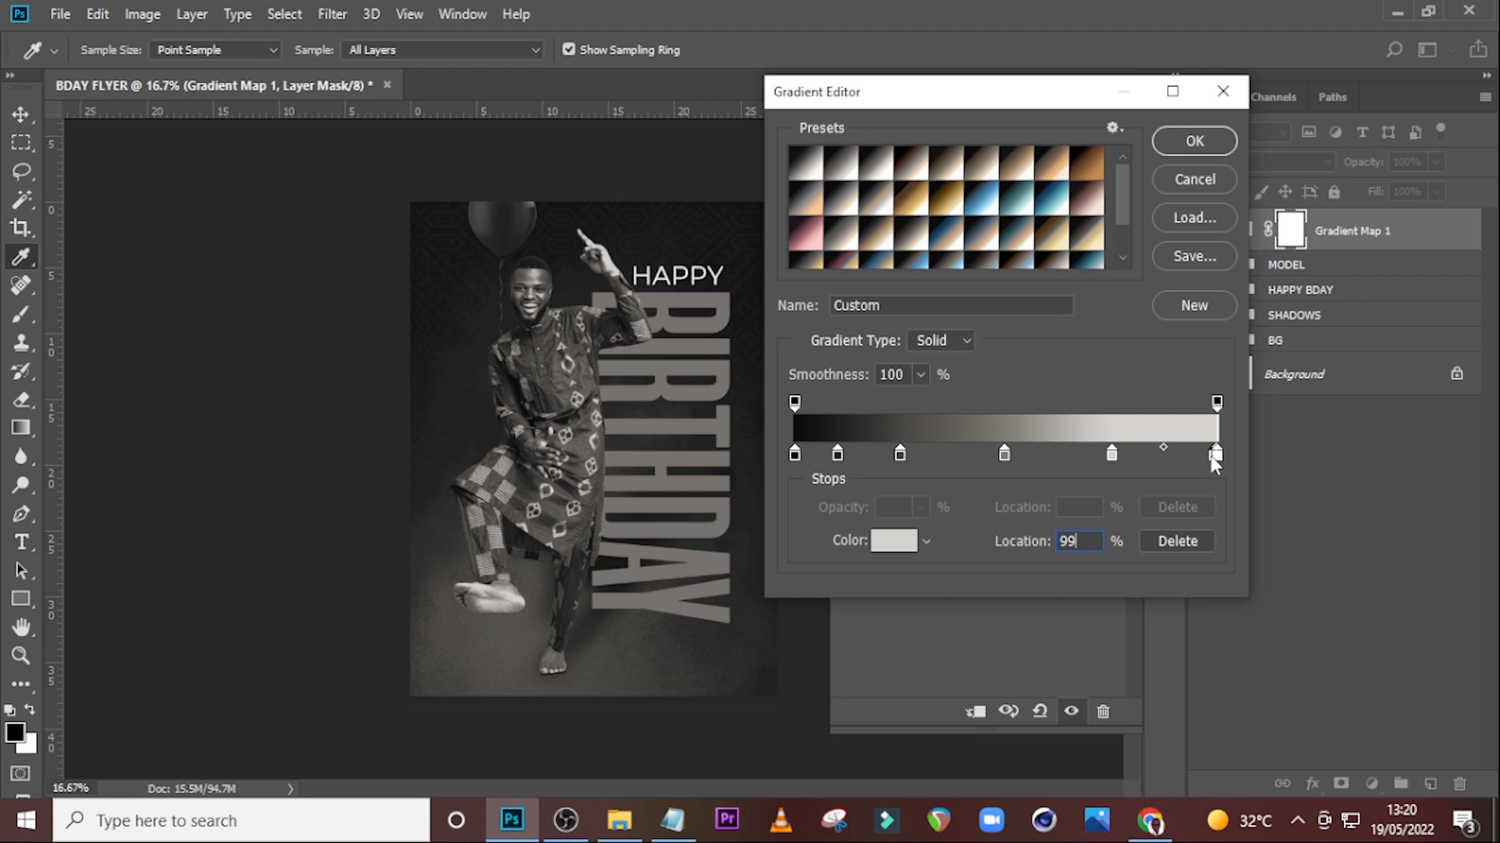
double_click(1207, 456)
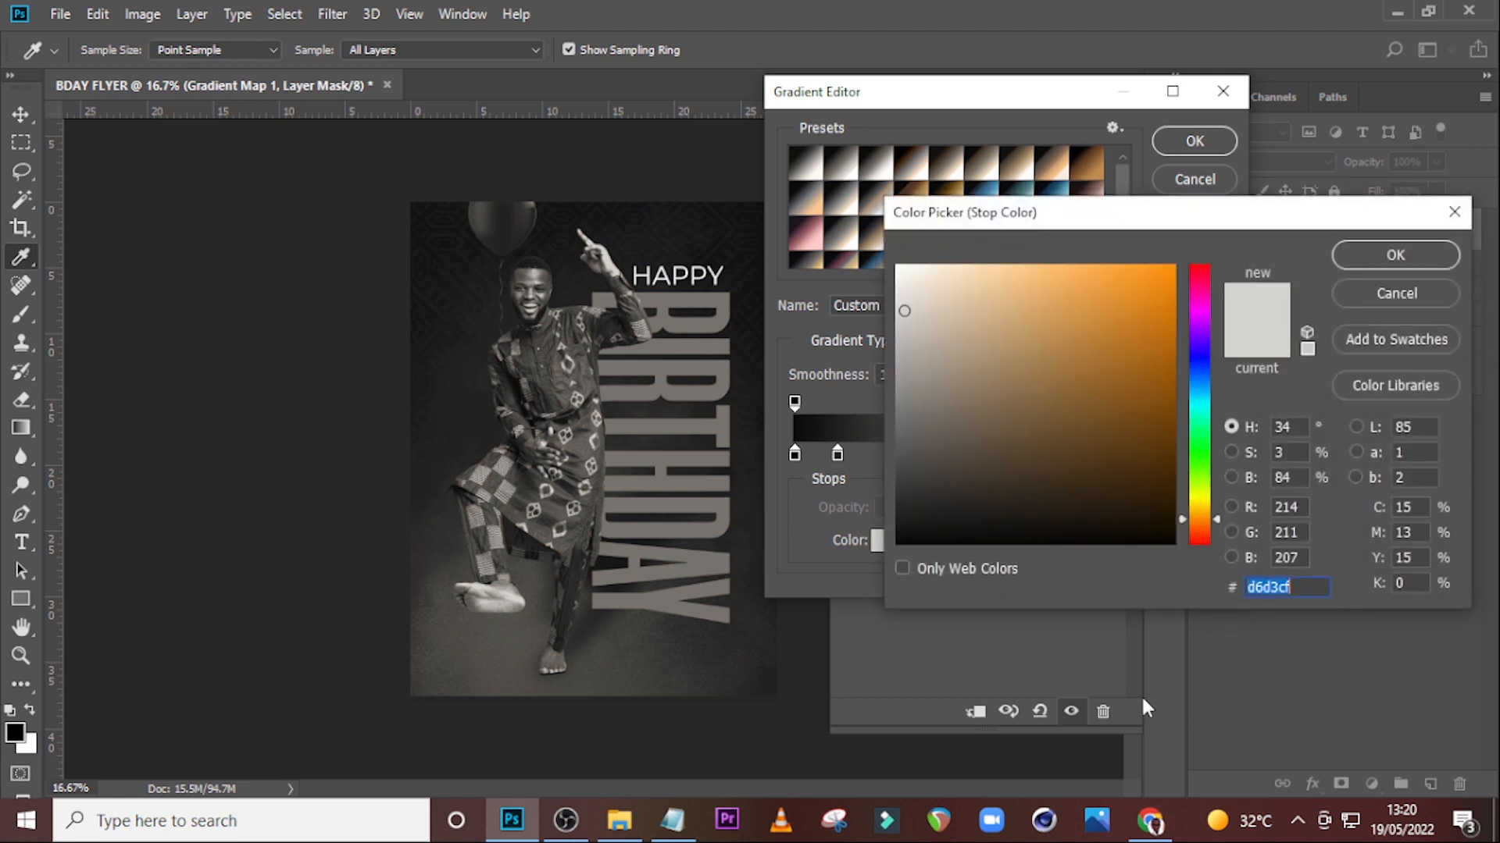
type("FFFF")
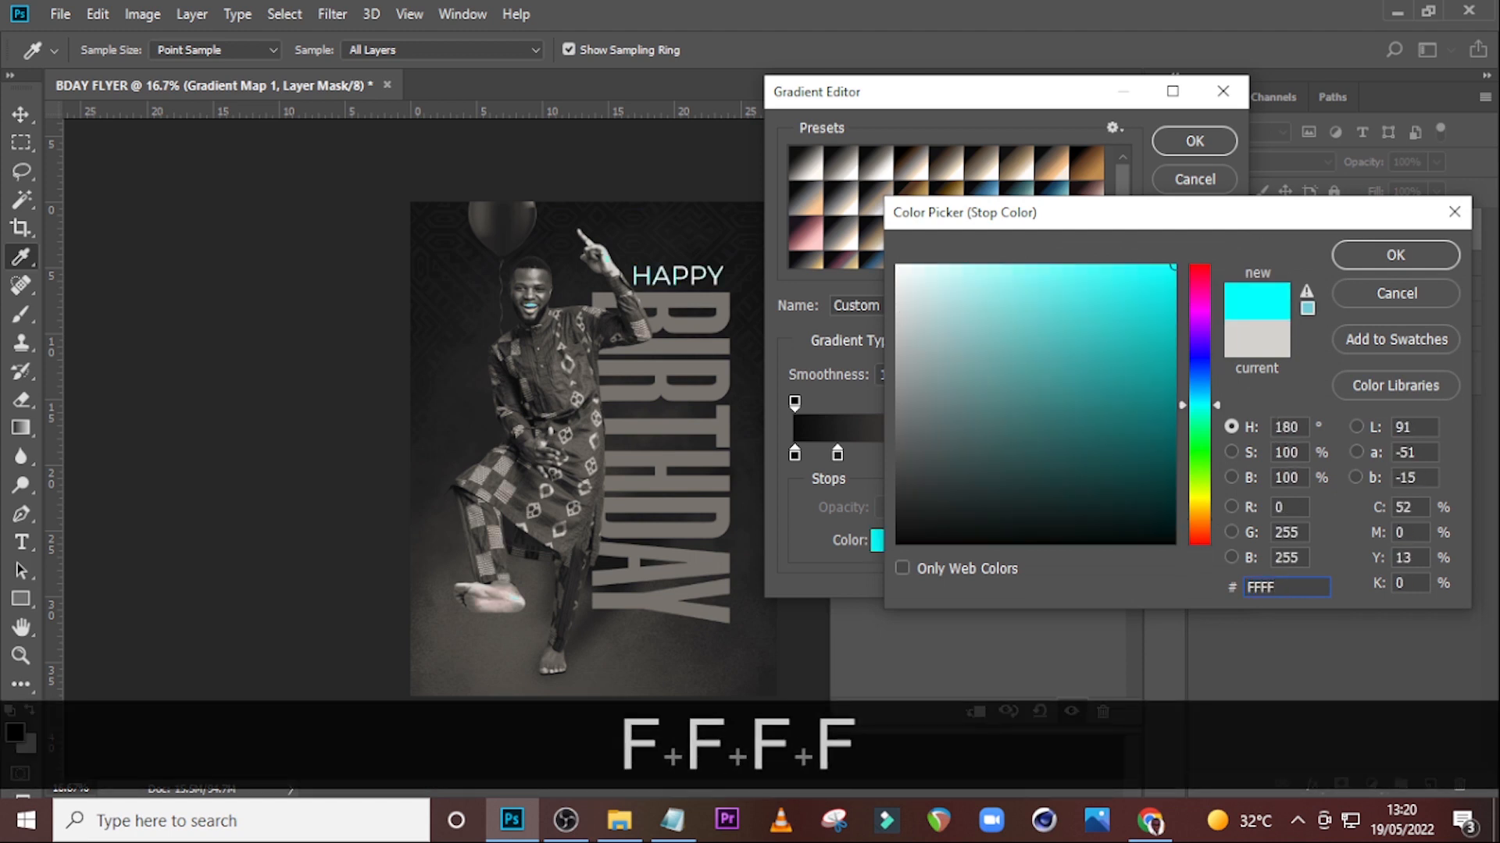
type("FD")
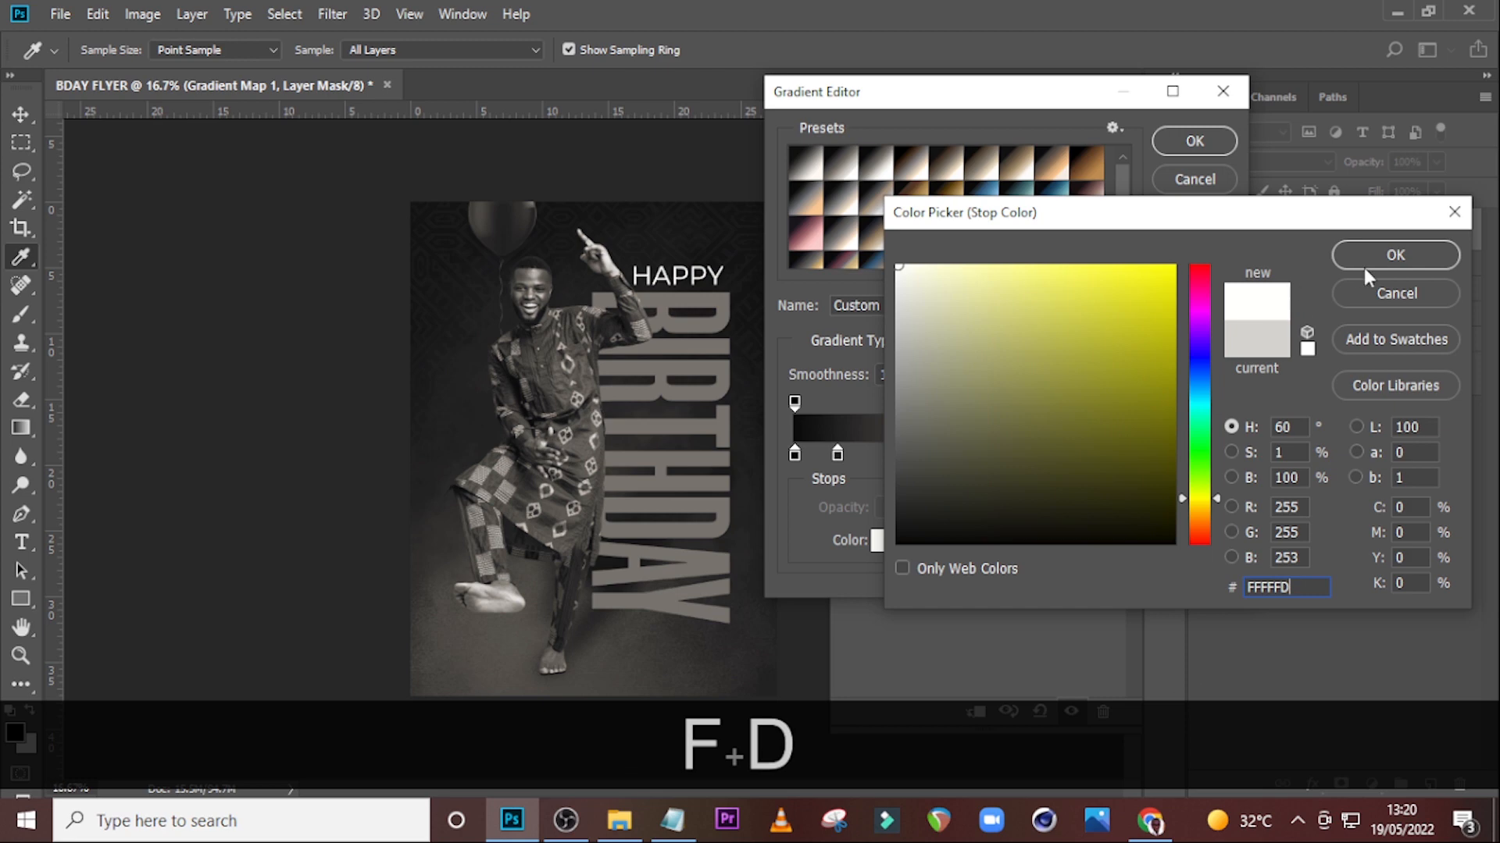
left_click(1378, 252)
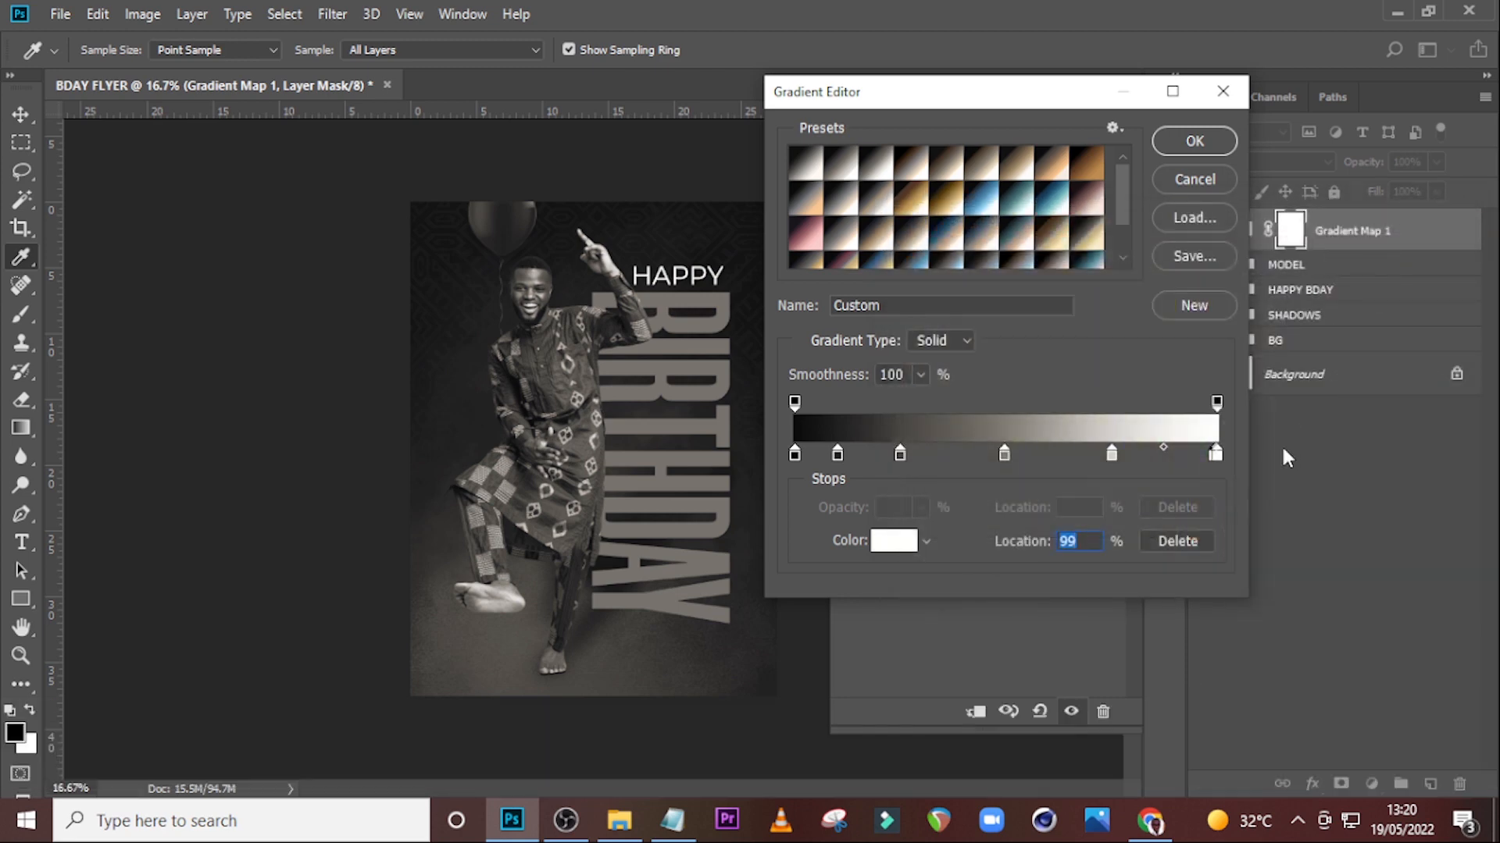
Open the colour of the gradient's end stop at 100% for editing.
left_click_drag(1218, 459, 1220, 457)
double_click(1220, 458)
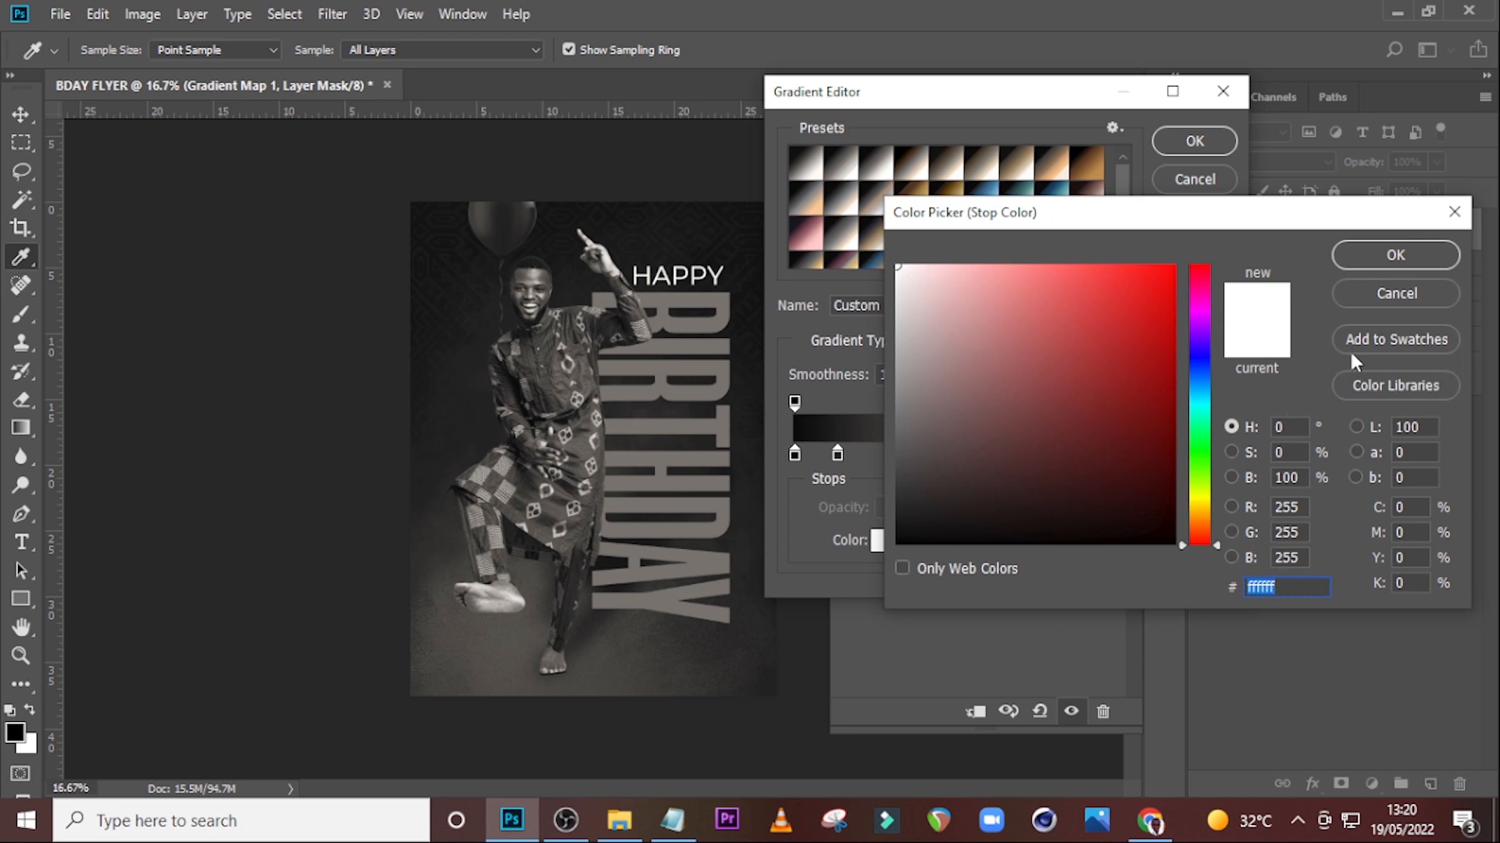
Confirm the white end stop, apply the gradient, and set the gradient map layer's blend mode to Soft Light.
left_click(1391, 262)
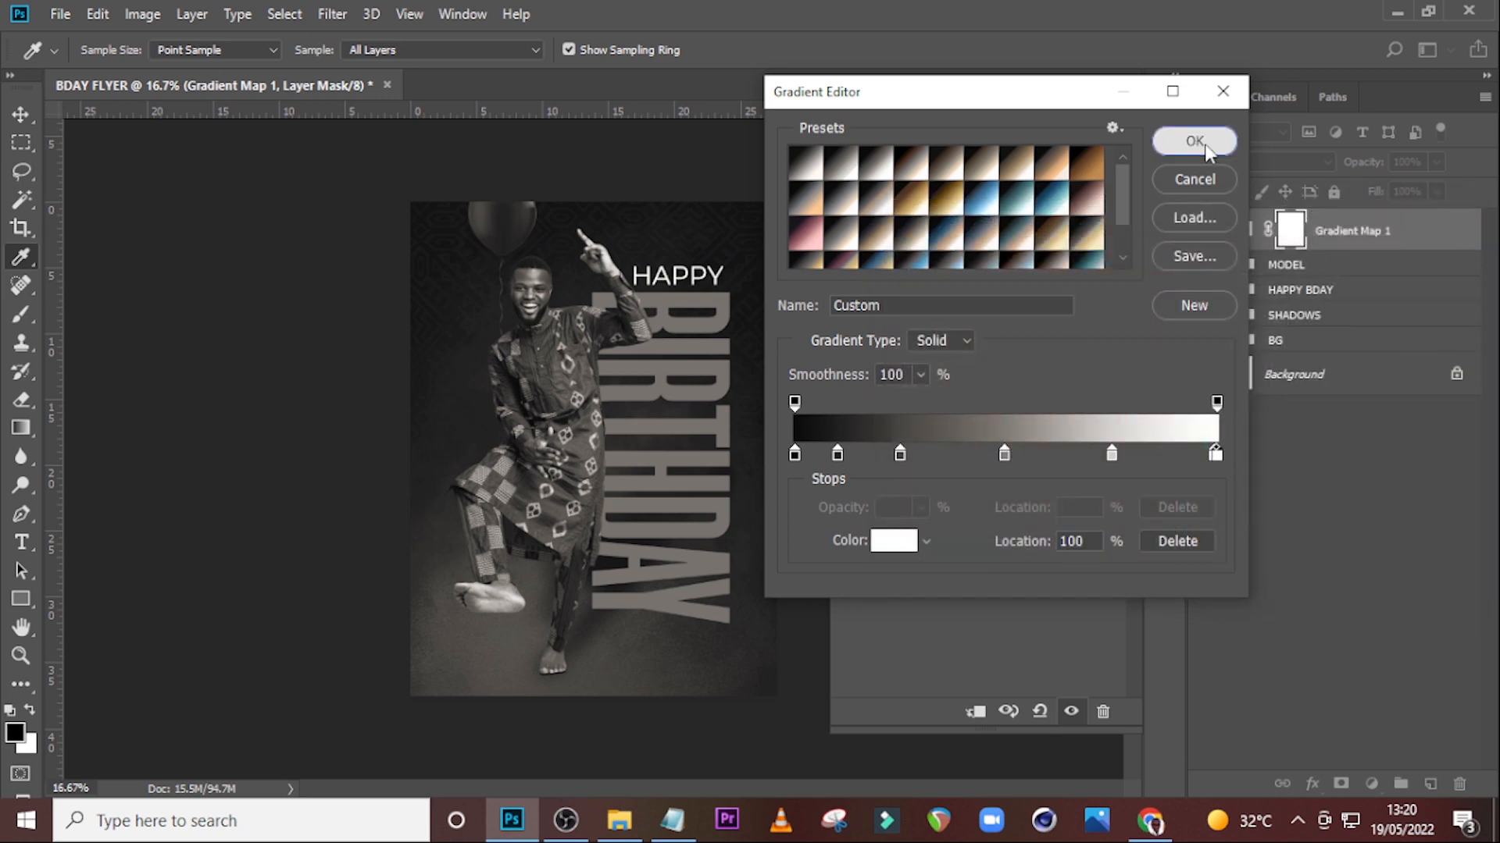
left_click(1204, 144)
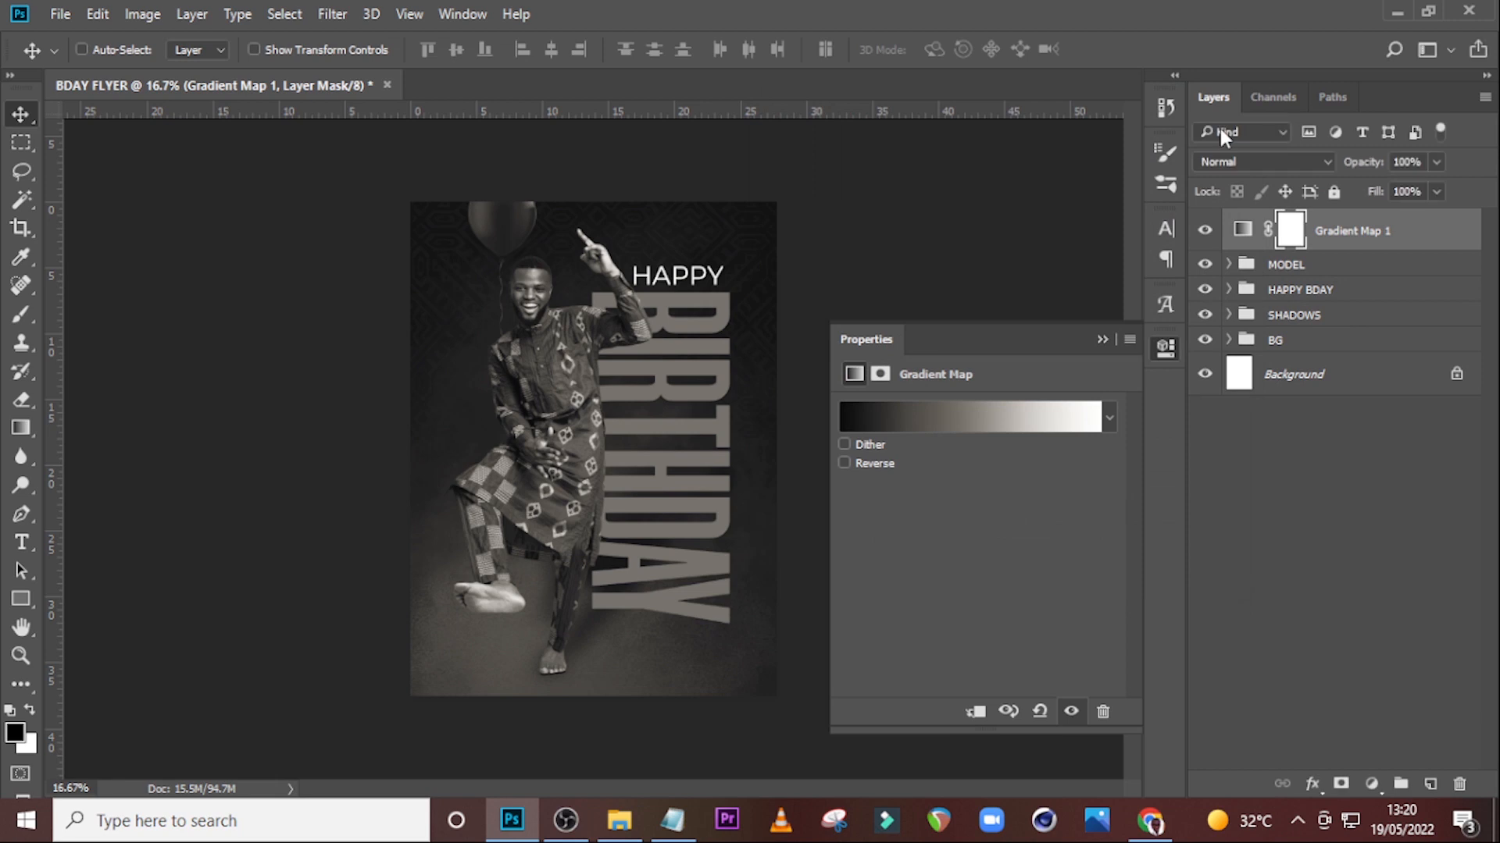
left_click(1281, 160)
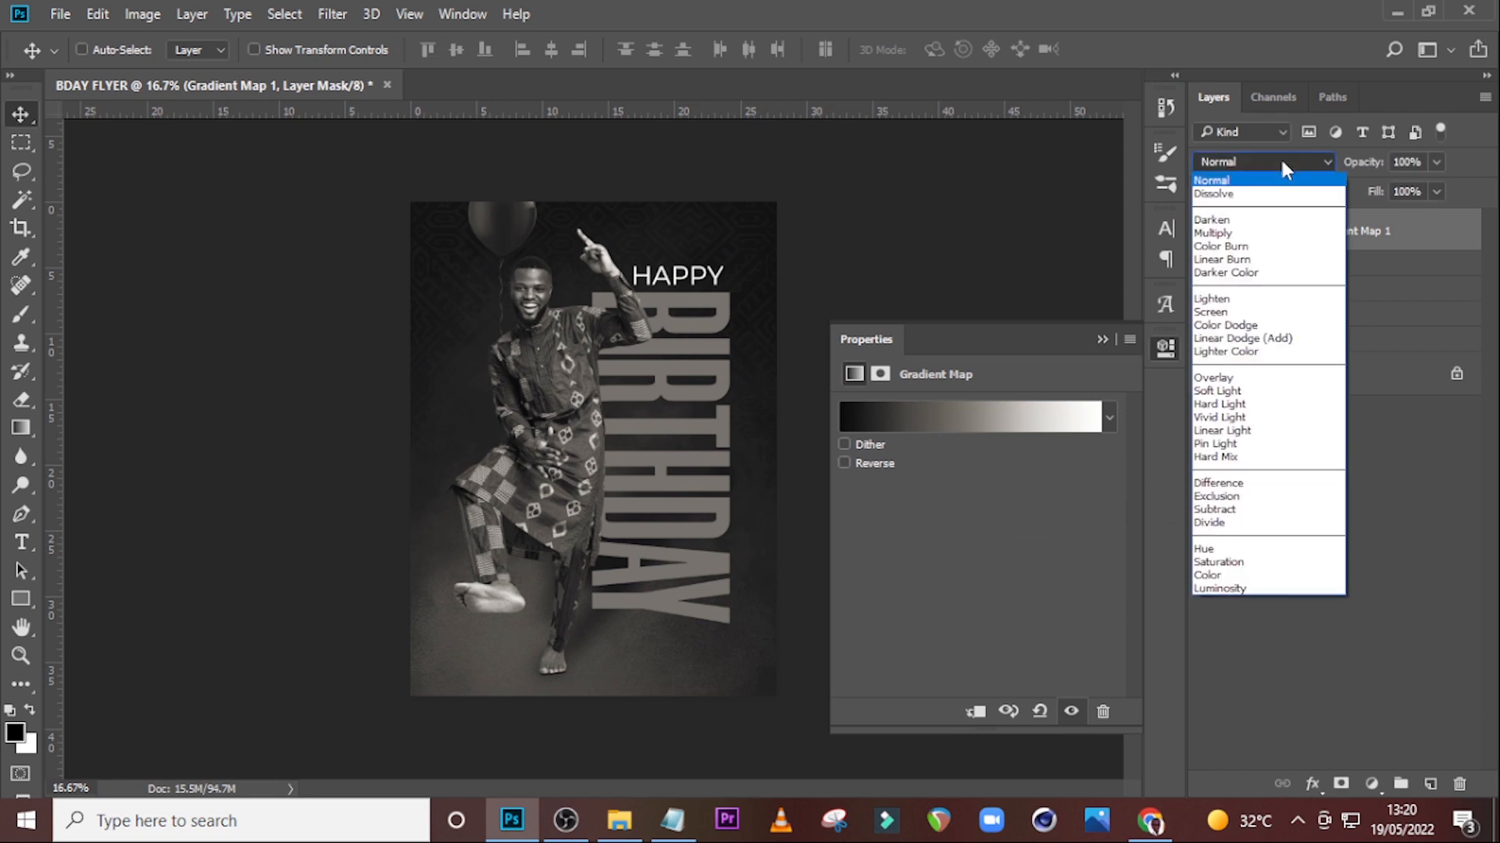
left_click(1205, 393)
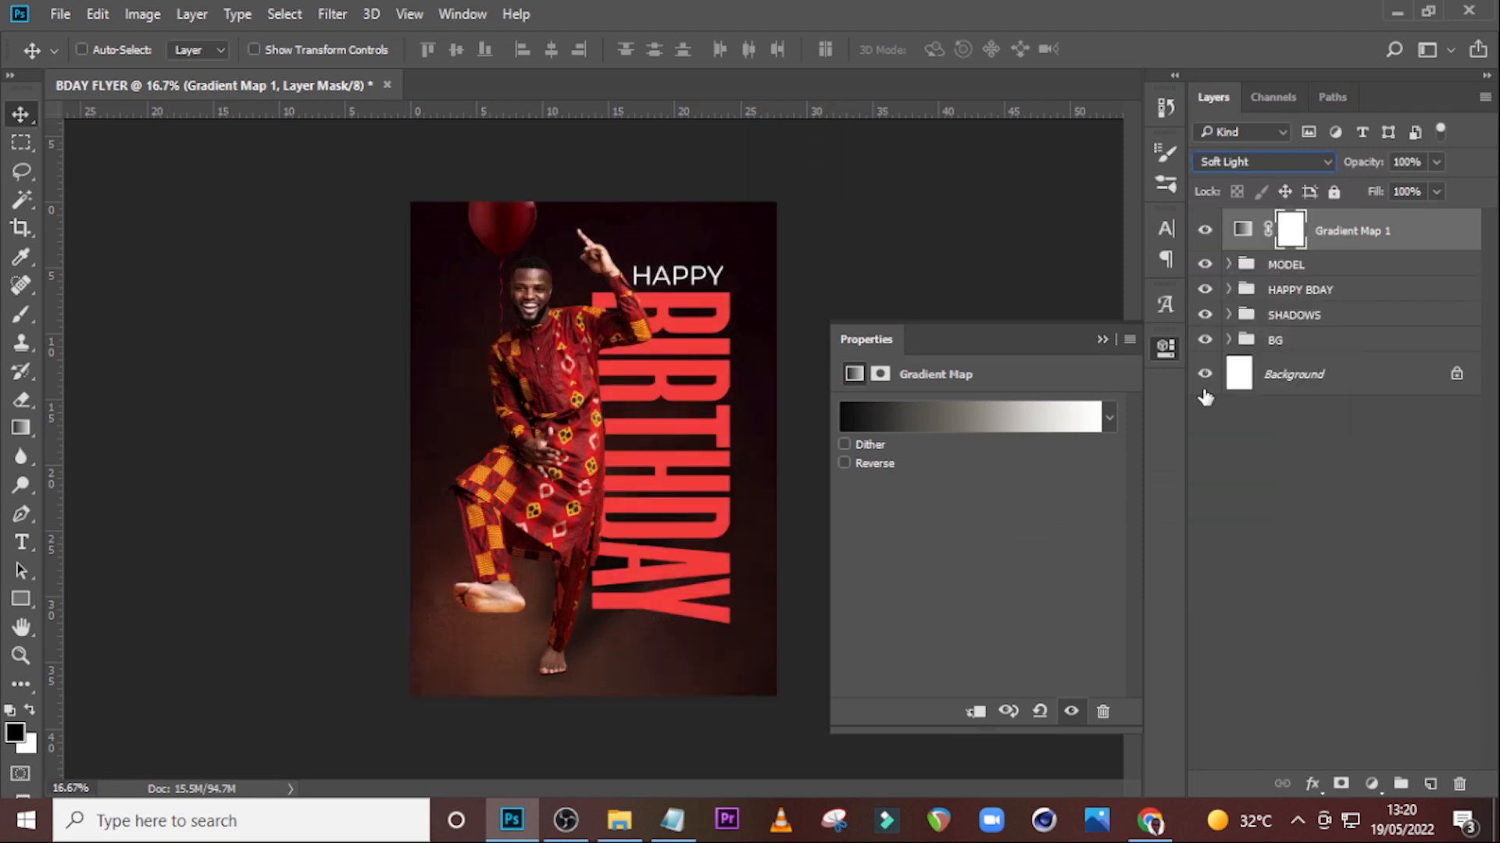
Toggle the gradient map's visibility to compare the image with and without it.
left_click(1205, 230)
left_click(1205, 231)
left_click(1205, 231)
left_click(1206, 231)
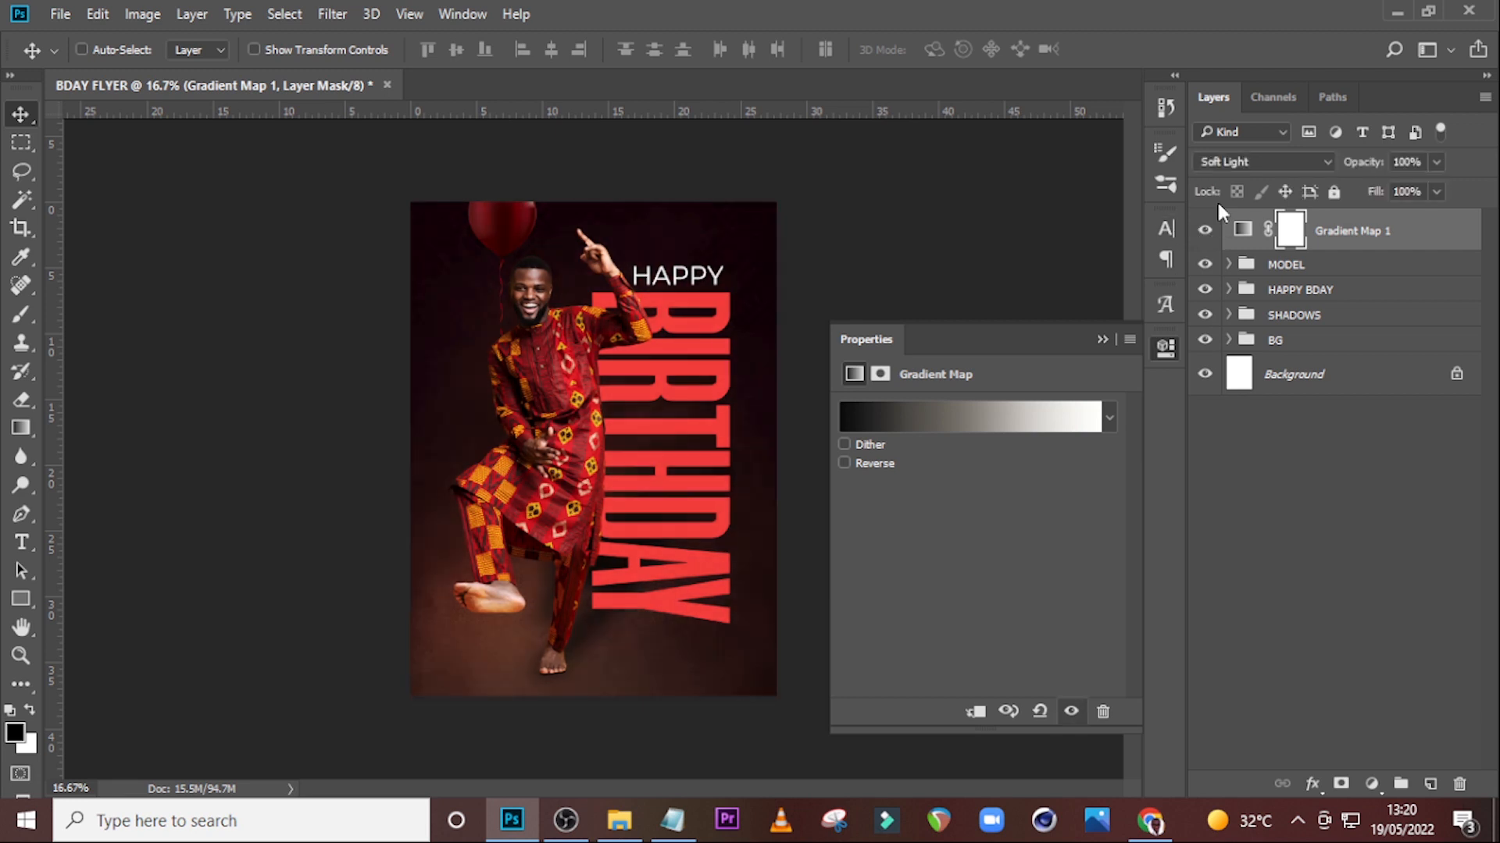
Create a new layer above the MODEL group and set the foreground colour to white ffffff with the Brush tool.
left_click(1313, 266)
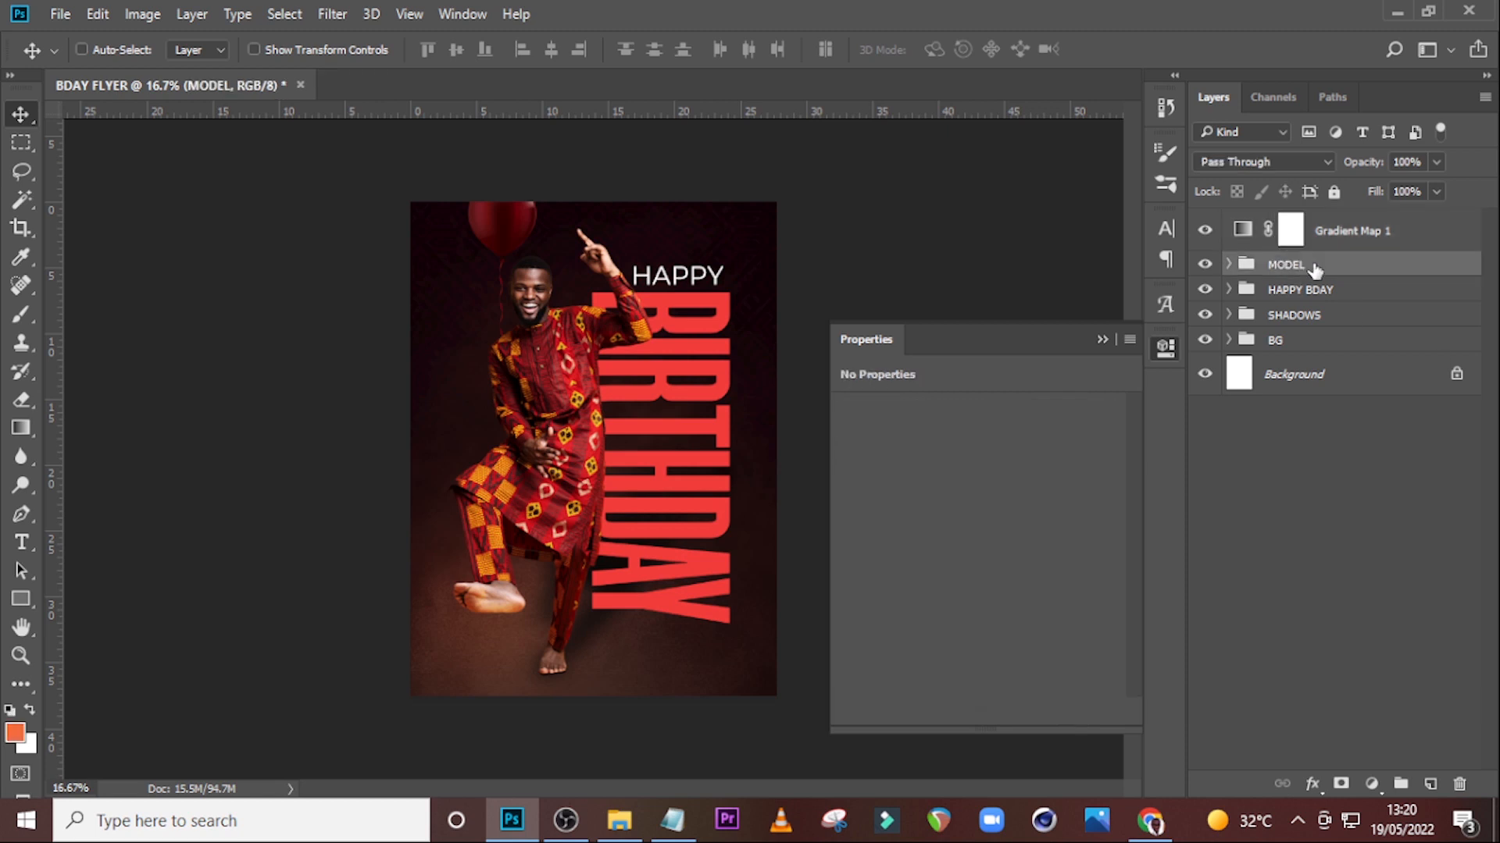
left_click(1429, 784)
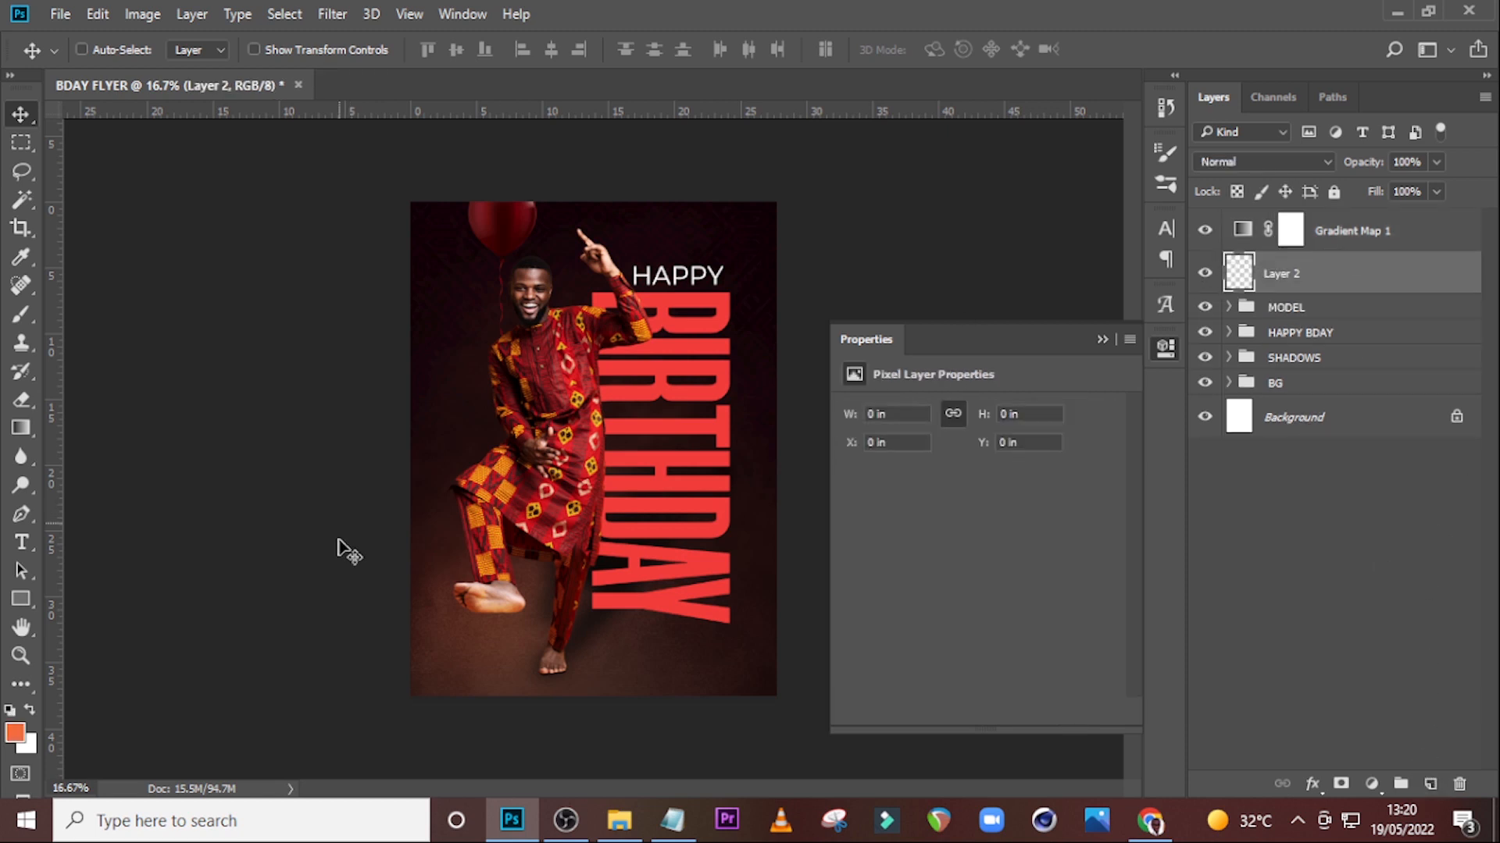
key("b")
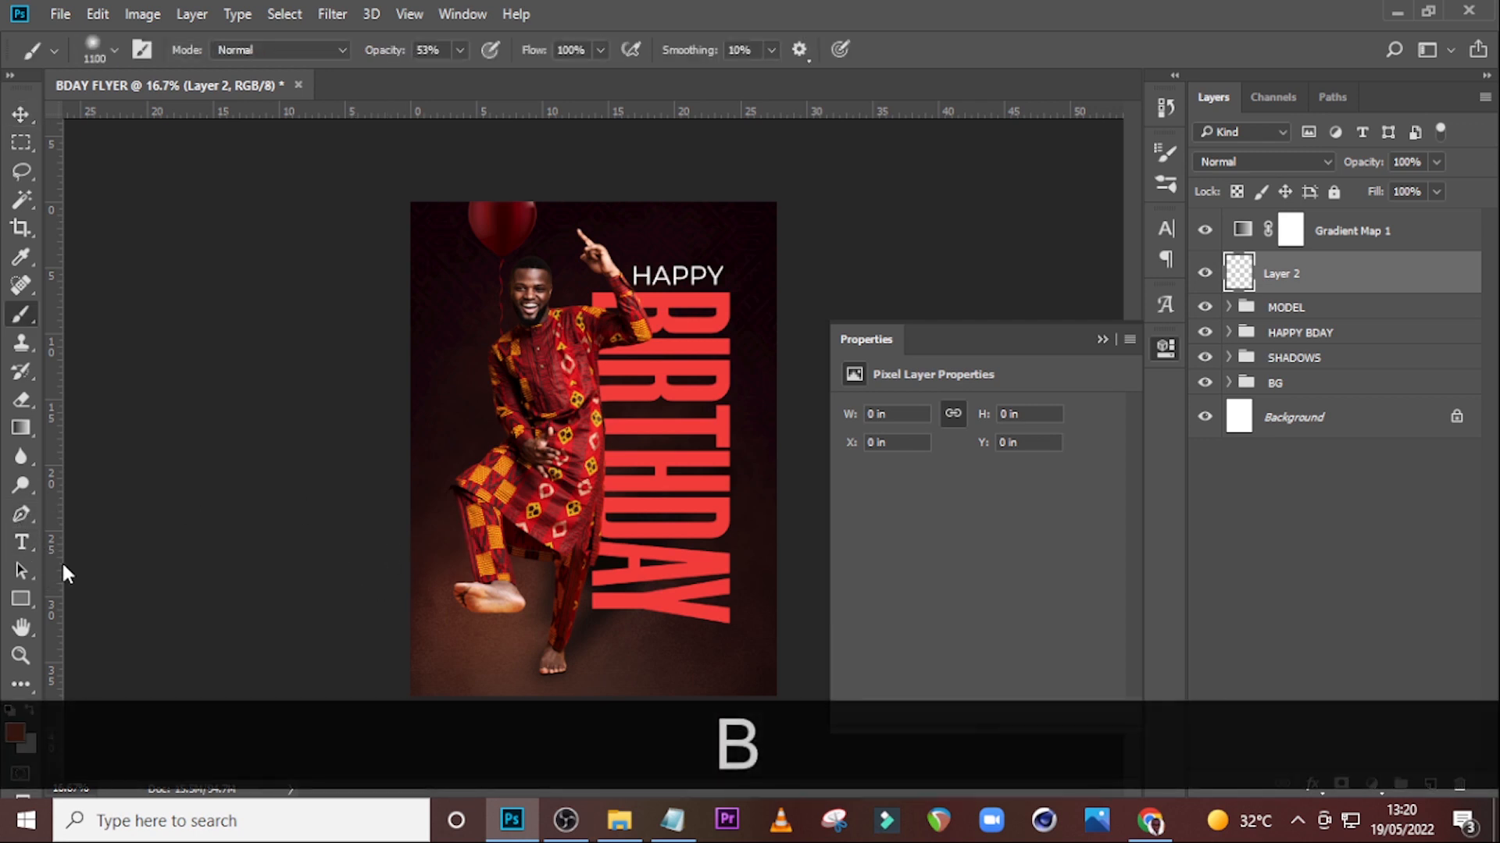
key("Caps_Lock")
left_click(15, 728)
type("ffffff")
left_click(1396, 255)
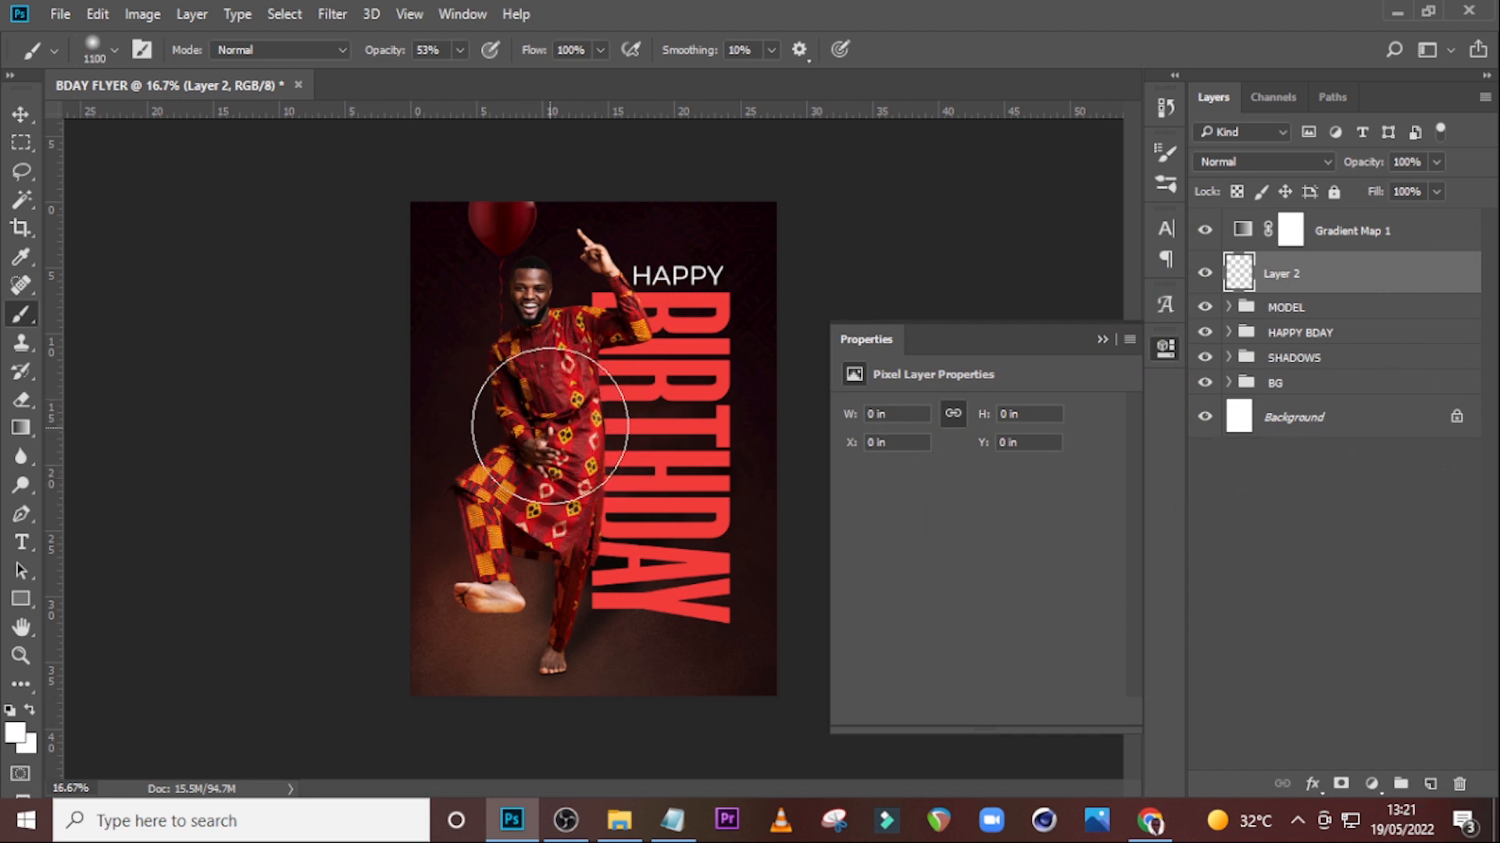
Paint a white glow spot on the model's chest at 100% brush opacity and set the layer to Overlay.
left_click_drag(544, 434, 526, 419)
key("ctrl+z")
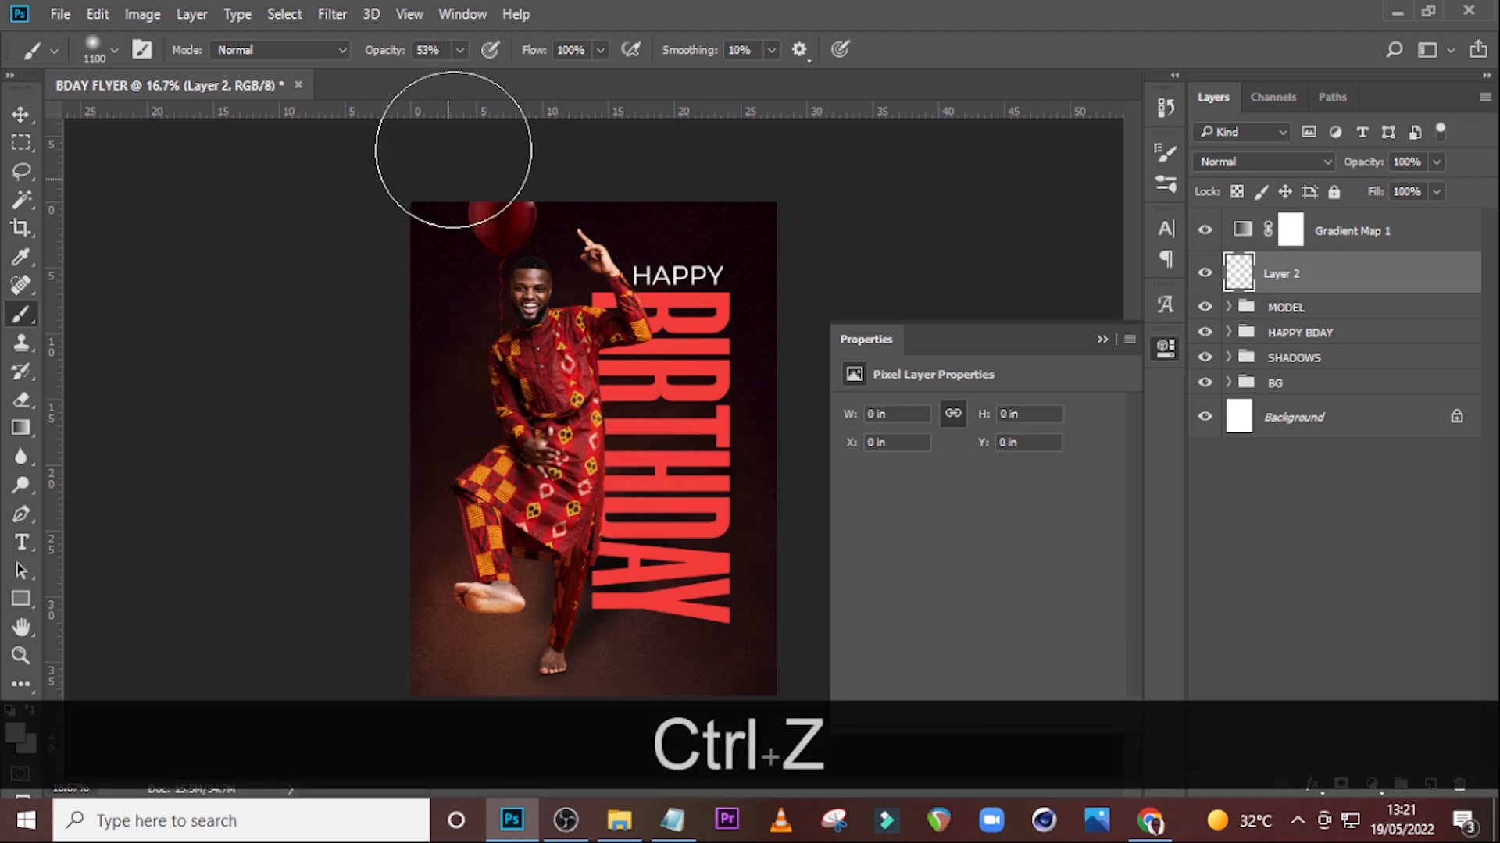
left_click(460, 49)
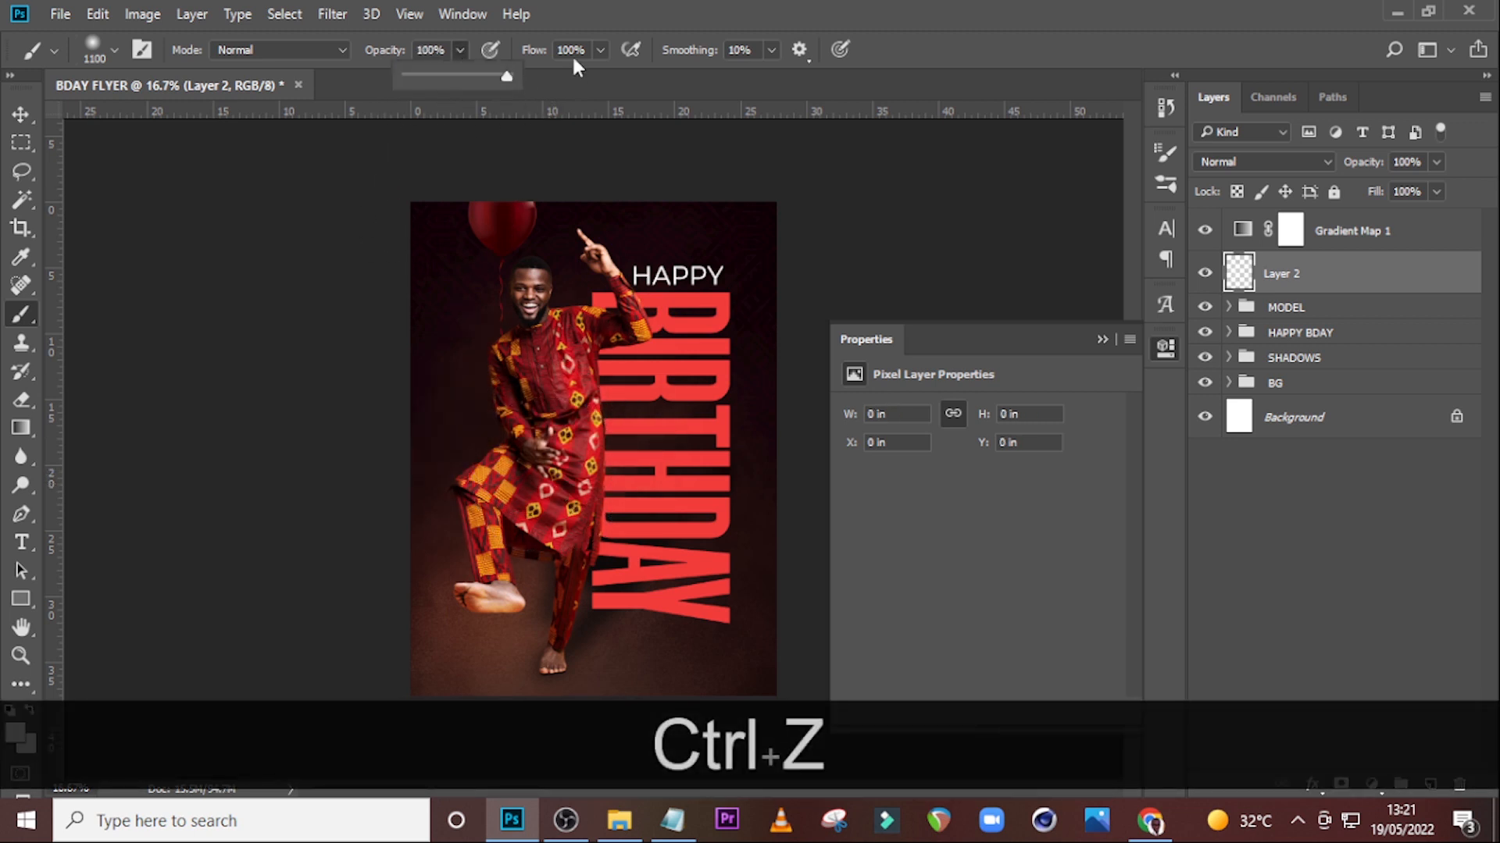
left_click(548, 426)
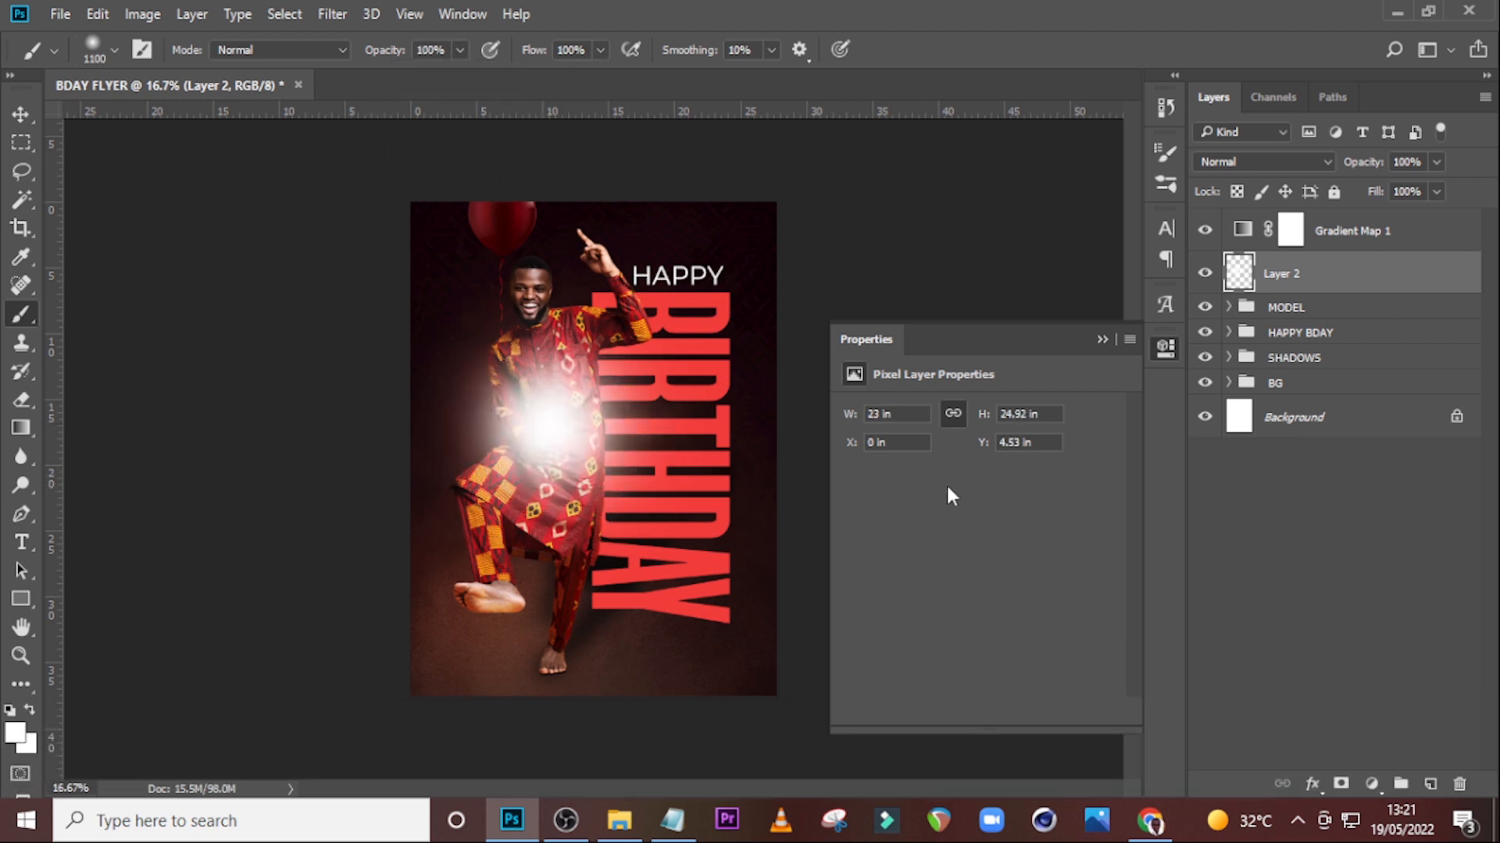
left_click(1266, 164)
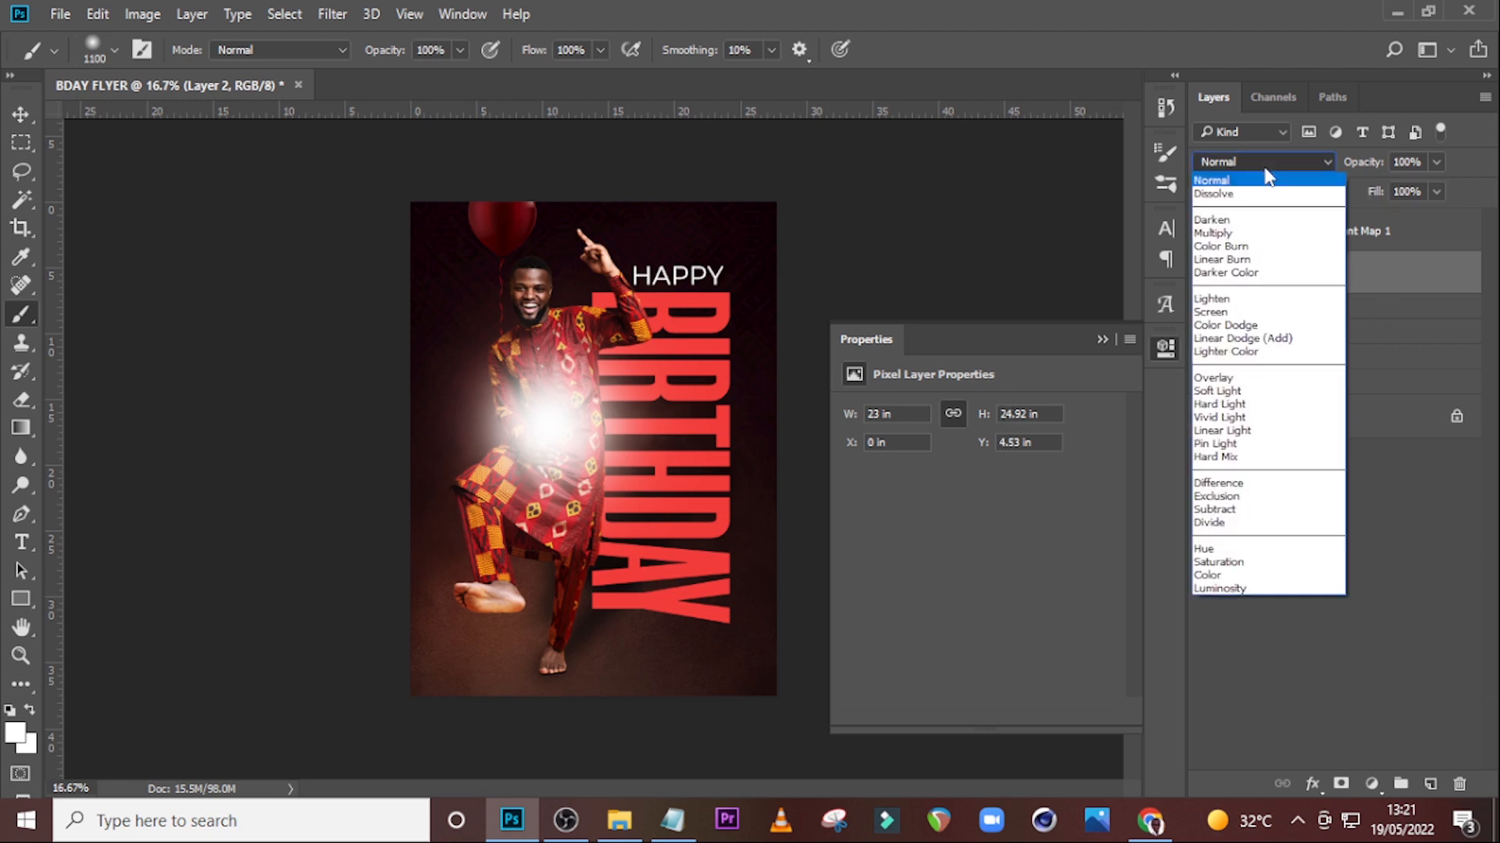
left_click(1213, 378)
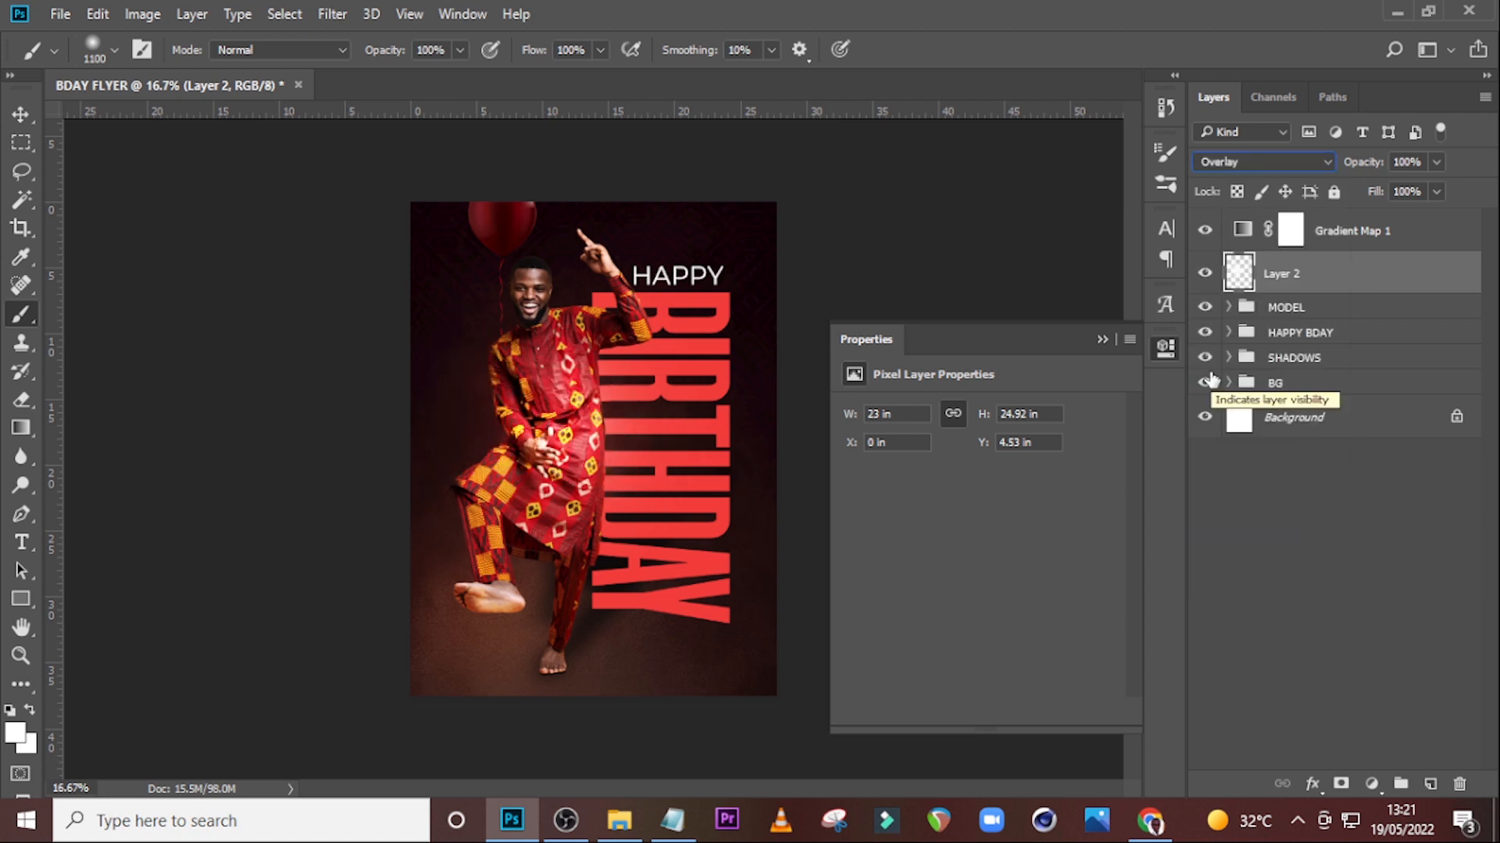
Scale the glow layer up to about 211% from its centre with Free Transform.
key("ctrl+t")
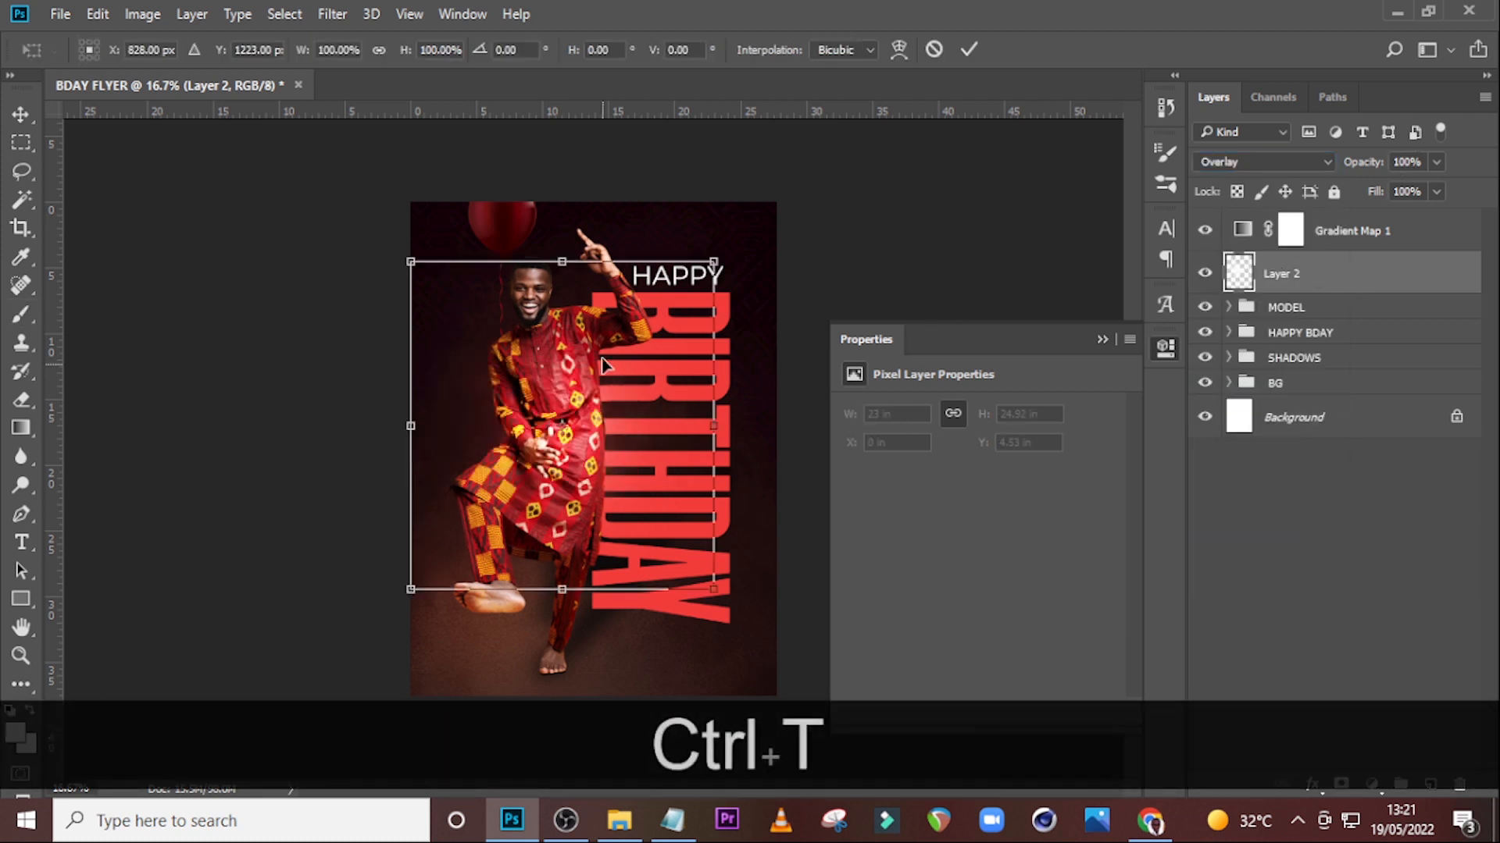
left_click_drag(714, 589, 921, 774)
left_click_drag(757, 628, 687, 555)
left_click_drag(820, 186, 898, 103)
left_click_drag(609, 396, 638, 396)
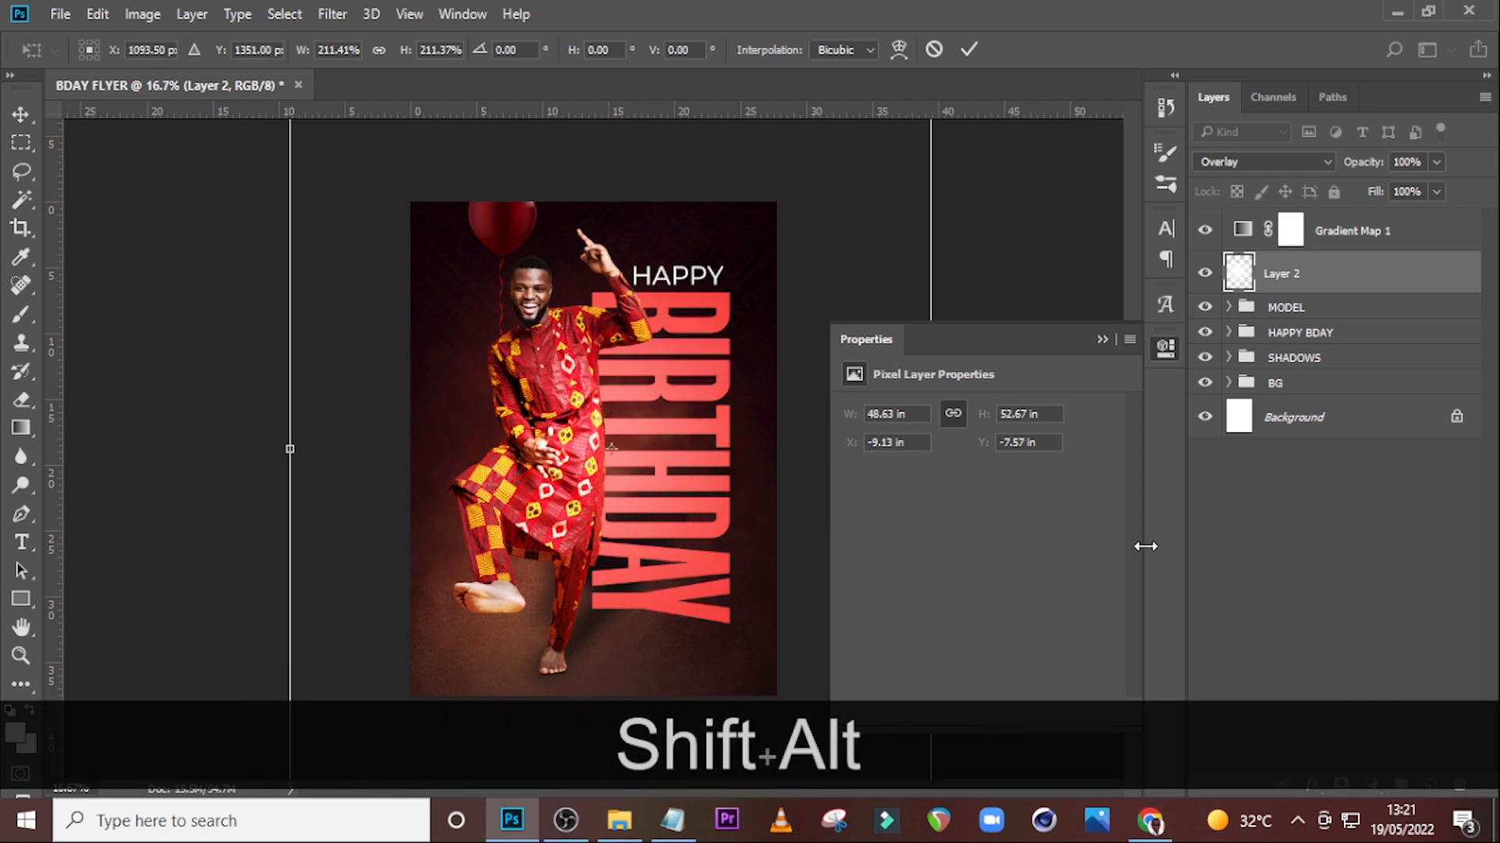
key("Return")
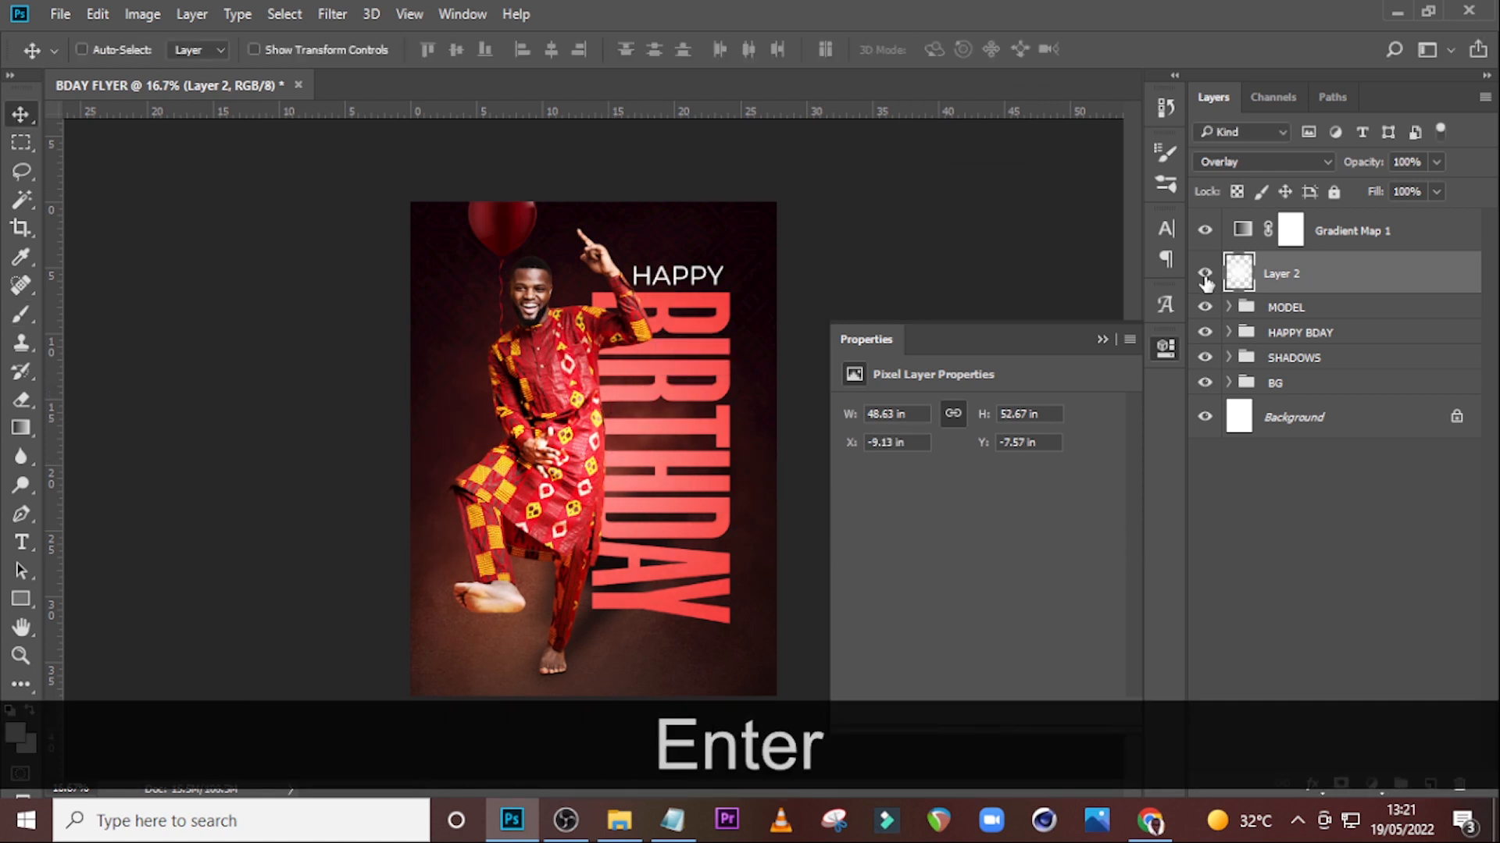
Reposition the glow layer slightly over the model, checking it by toggling its visibility.
left_click(1204, 274)
left_click(1204, 274)
left_click(1205, 274)
left_click_drag(569, 484, 601, 476)
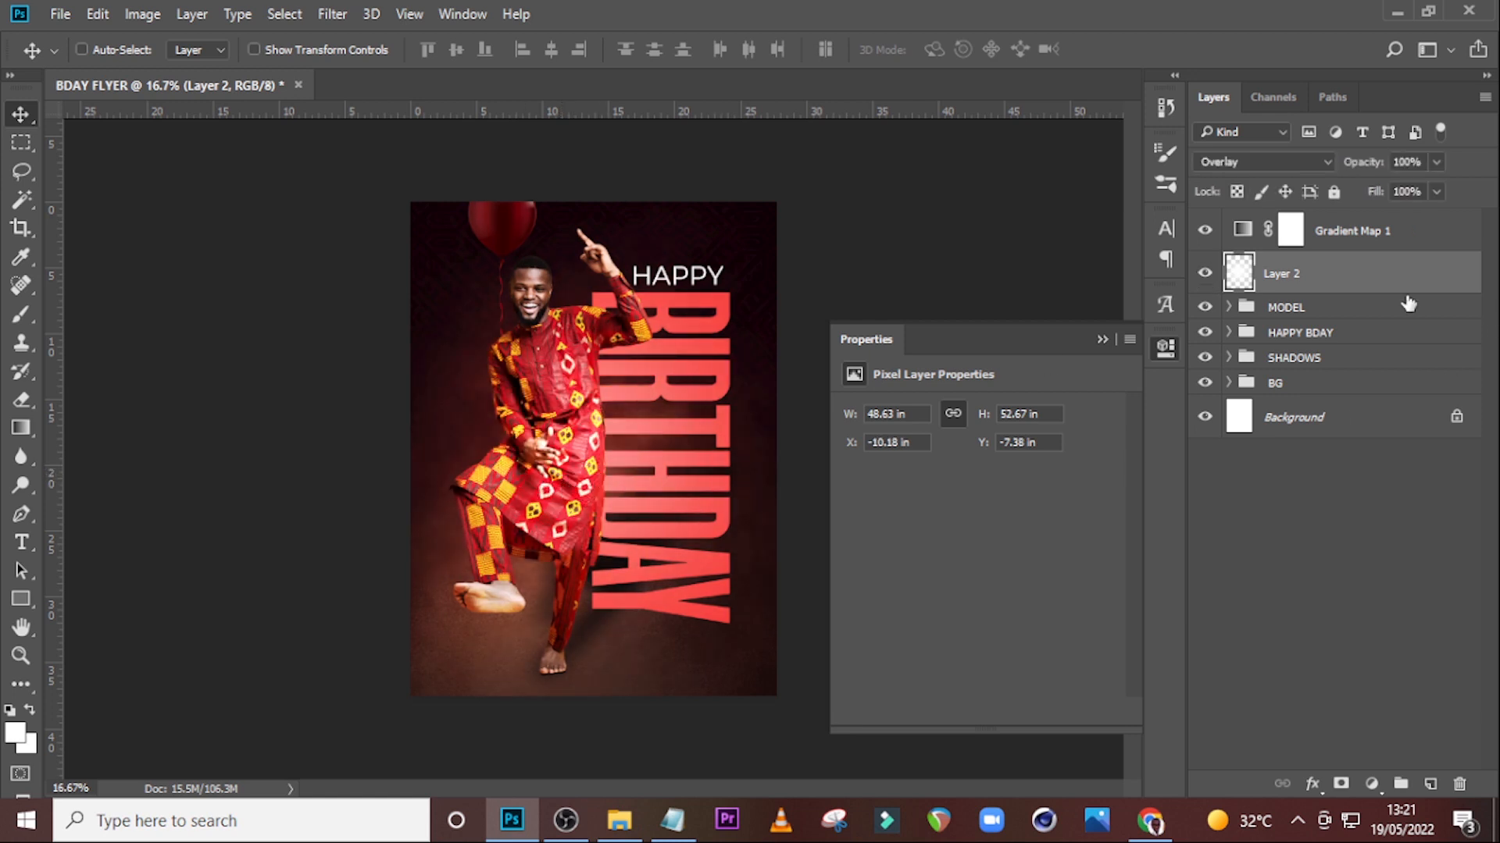
left_click_drag(612, 442, 579, 445)
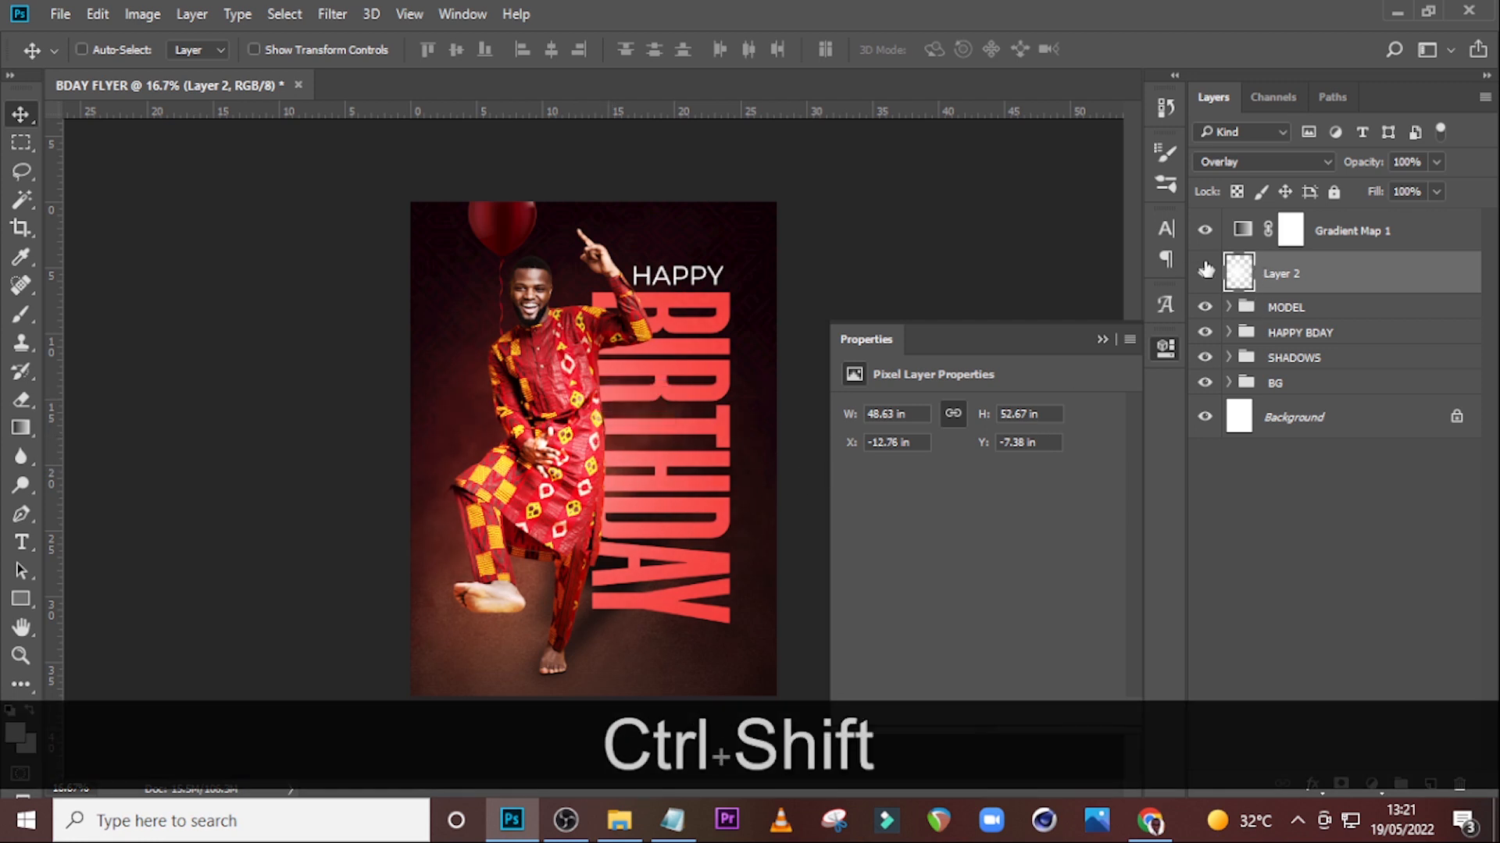
Group the glow layer with the gradient map and name the group COLOR GRADE.
left_click(1373, 235, "ctrl")
key("ctrl+g")
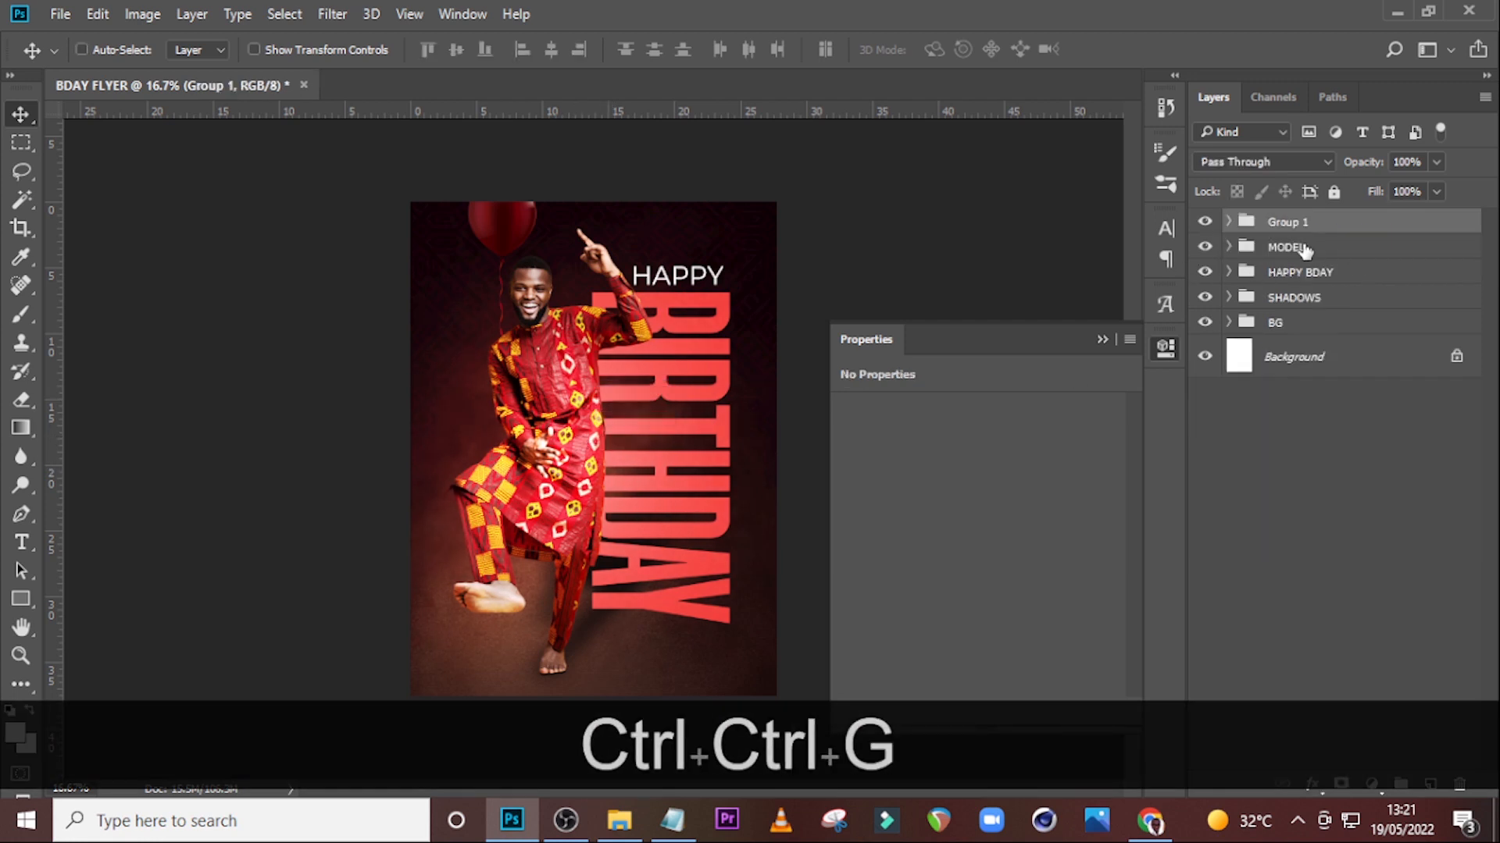
double_click(1285, 223)
key("Caps_Lock")
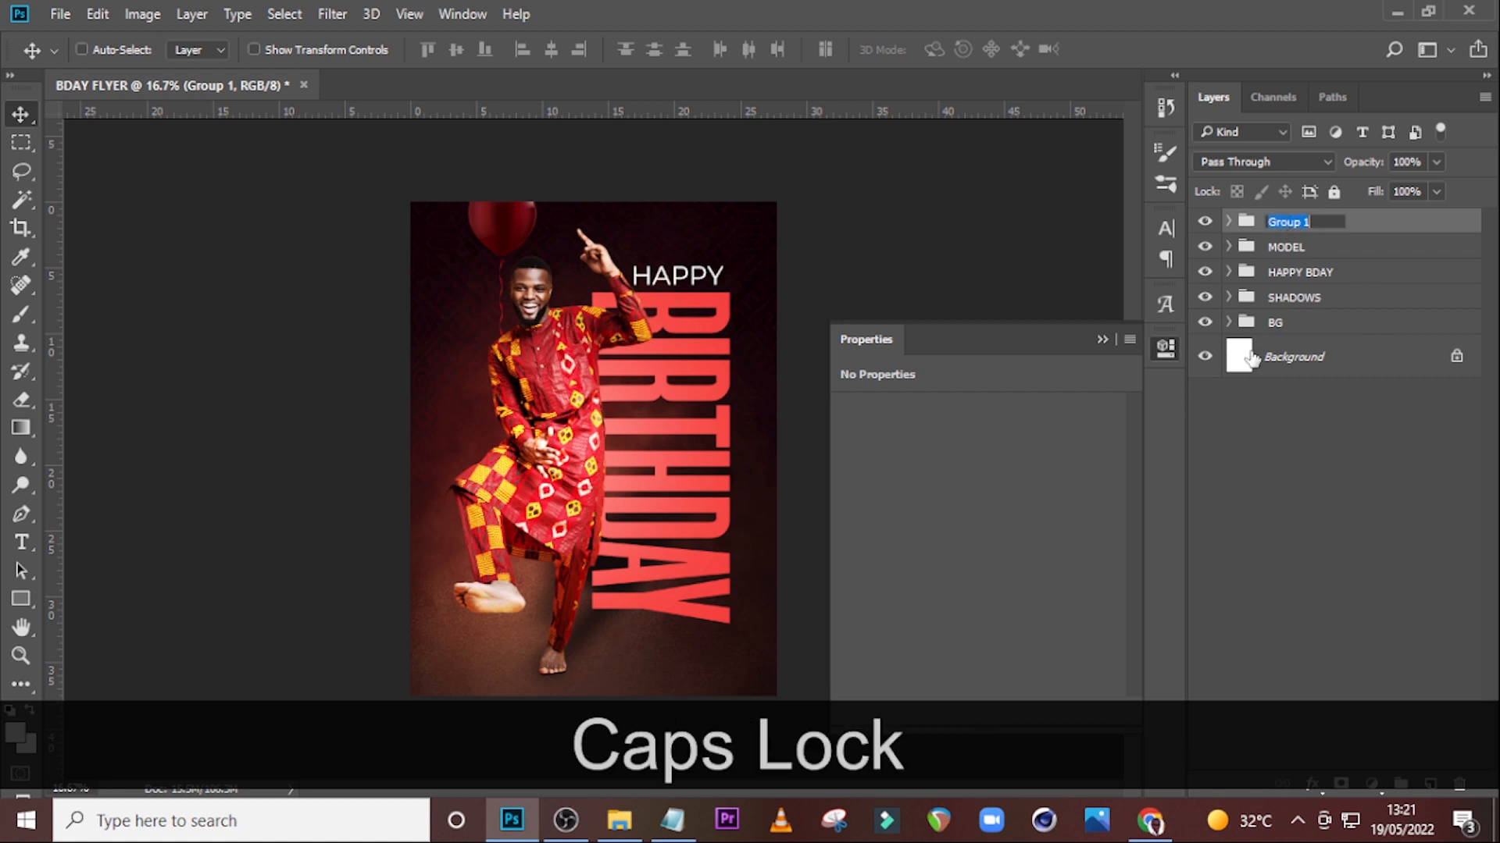
type("COLOR OV")
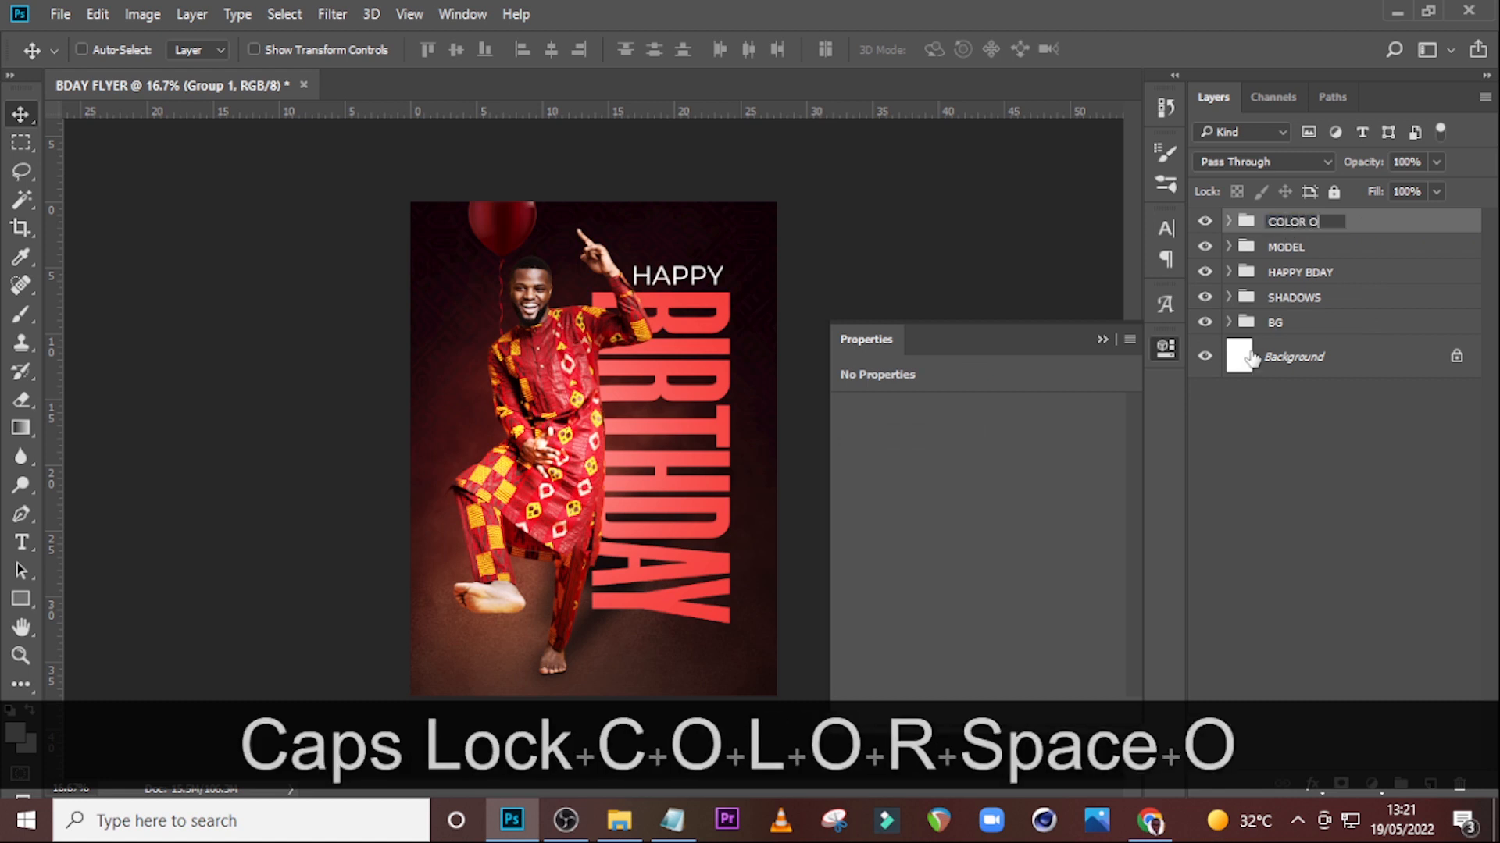
key("BackSpace")
key("BackSpace")
type("GRADE")
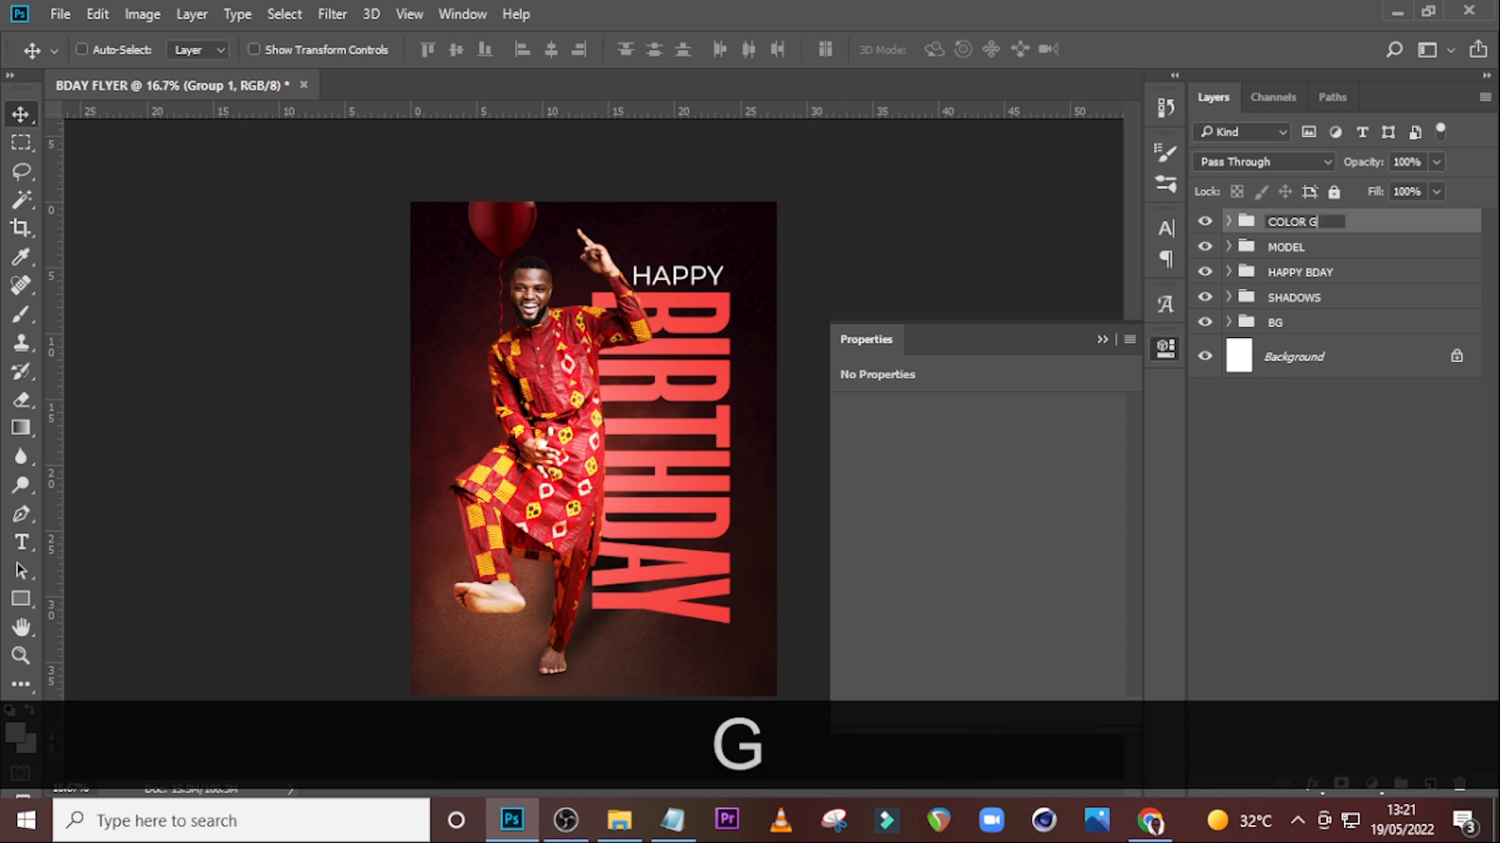
key("Return")
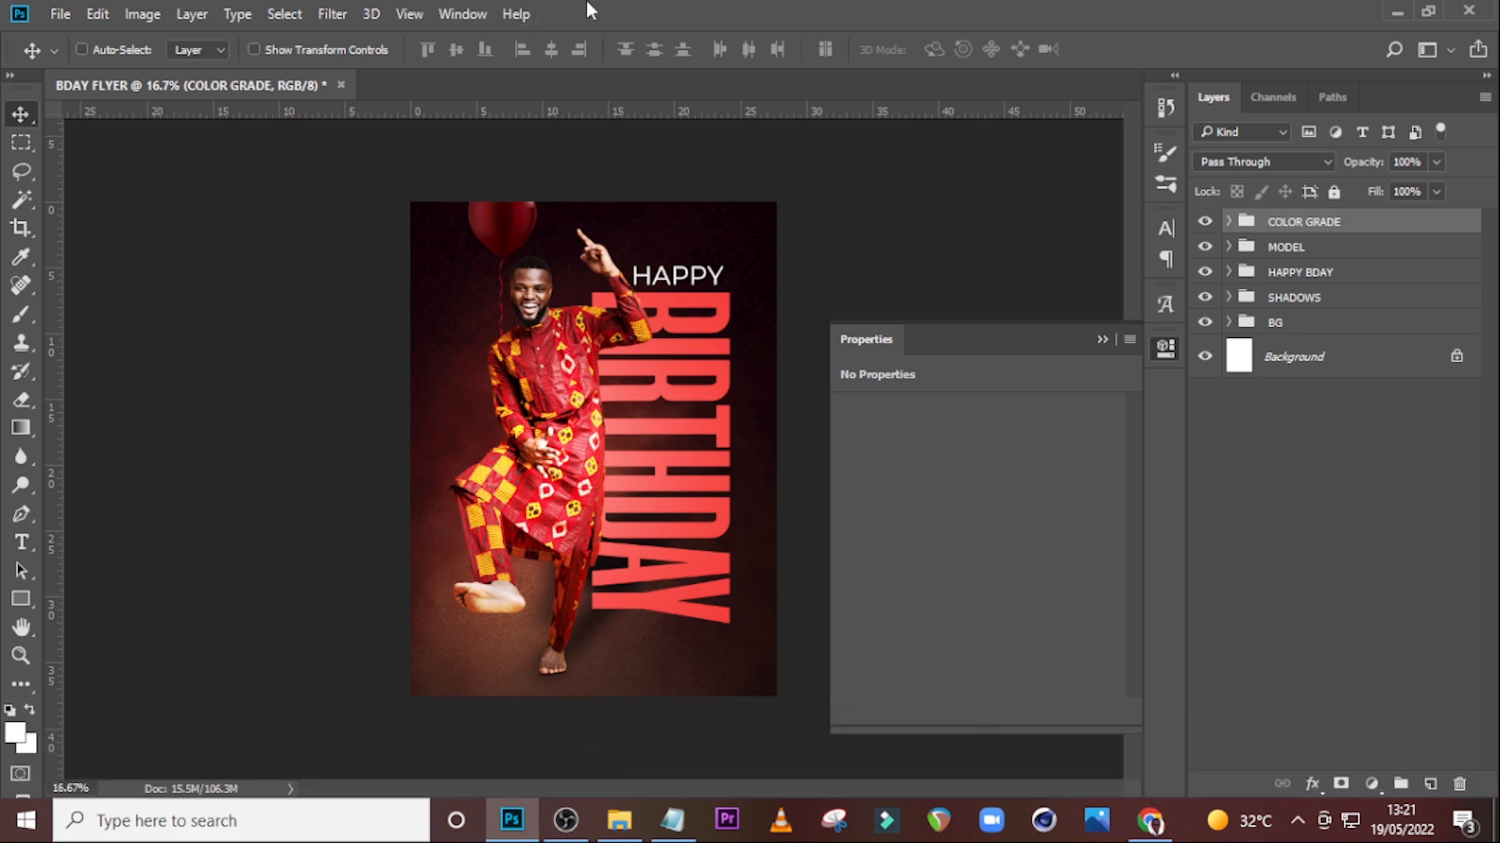
Add a text layer near the model's feet containing 29, copied from Notepad.
key("t")
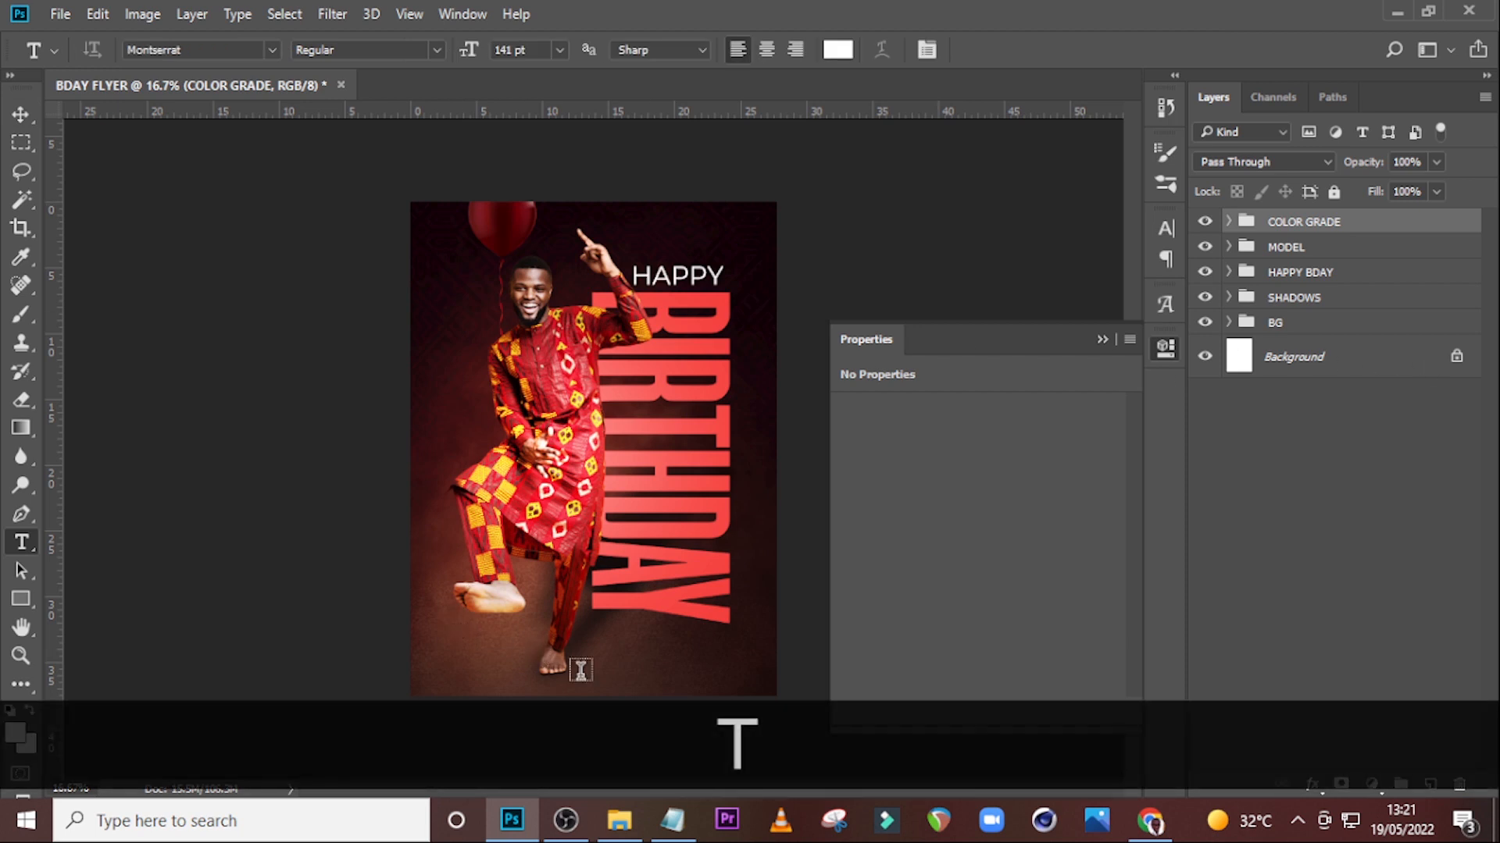
left_click(594, 670)
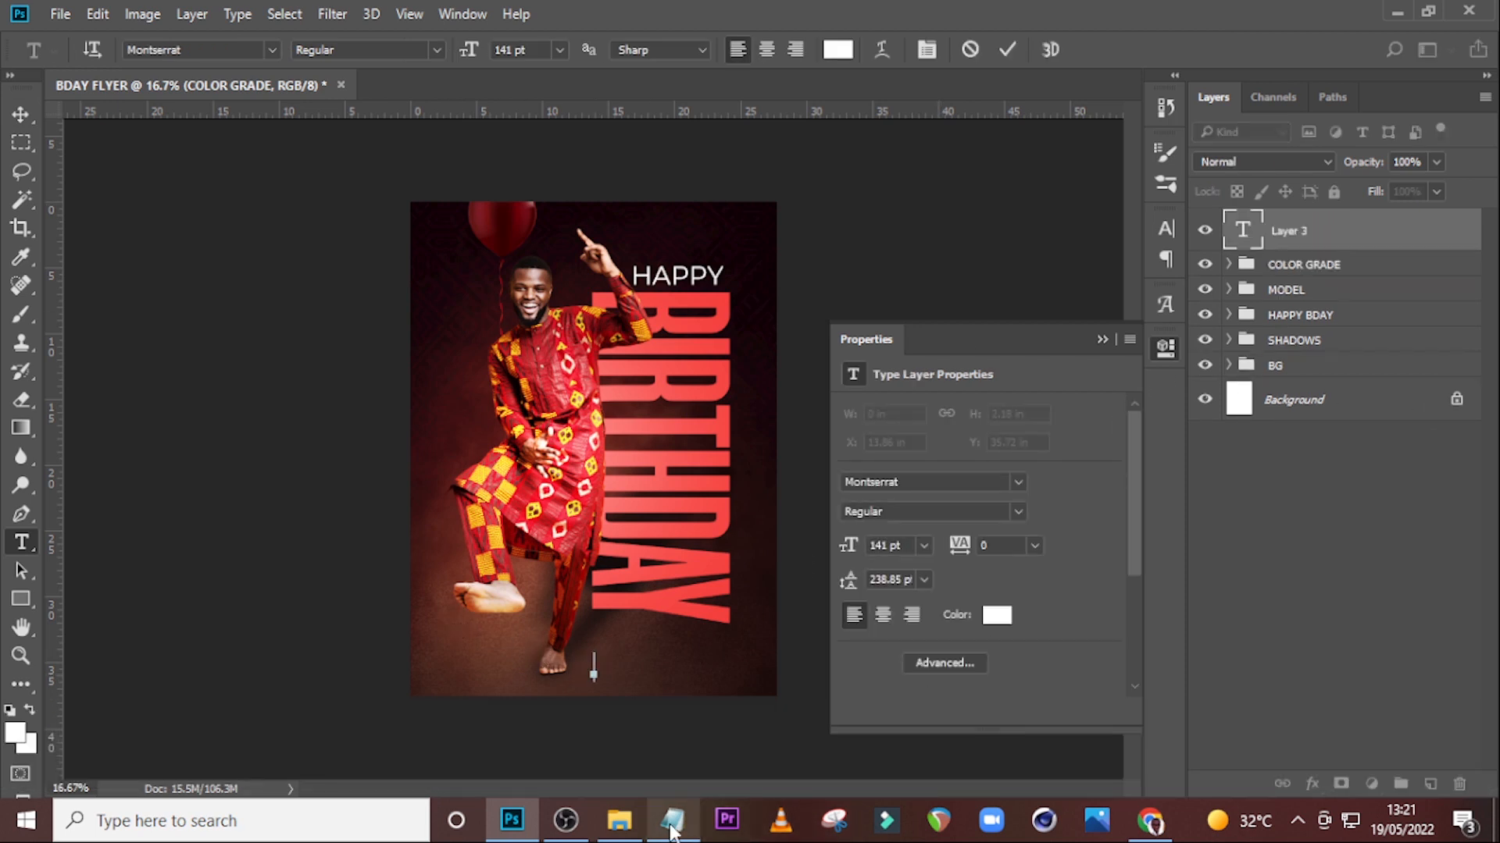
left_click(672, 821)
left_click_drag(1008, 385, 938, 385)
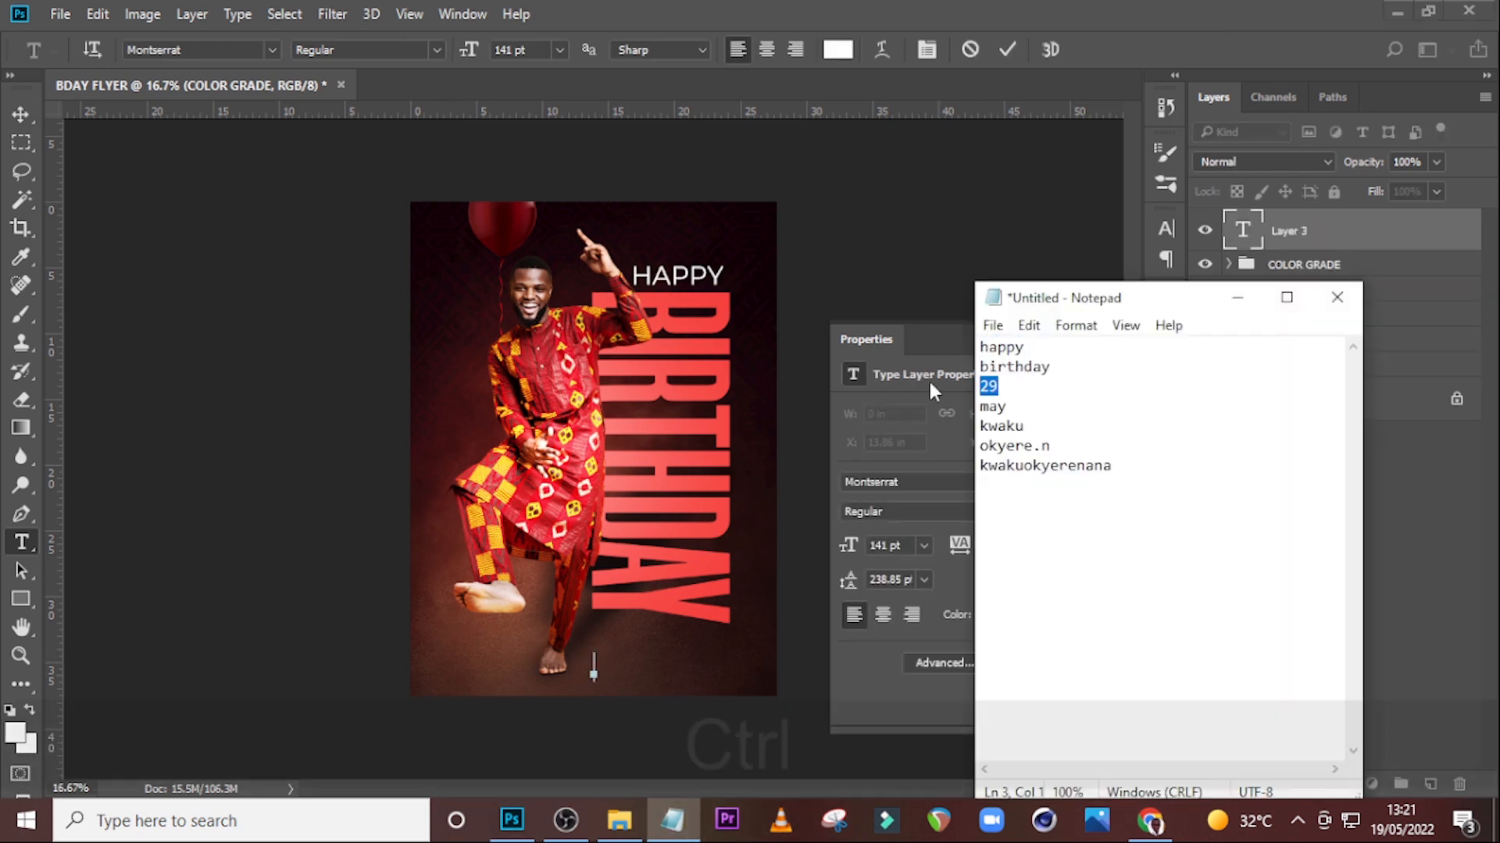
key("ctrl+c")
left_click(983, 207)
key("ctrl+v")
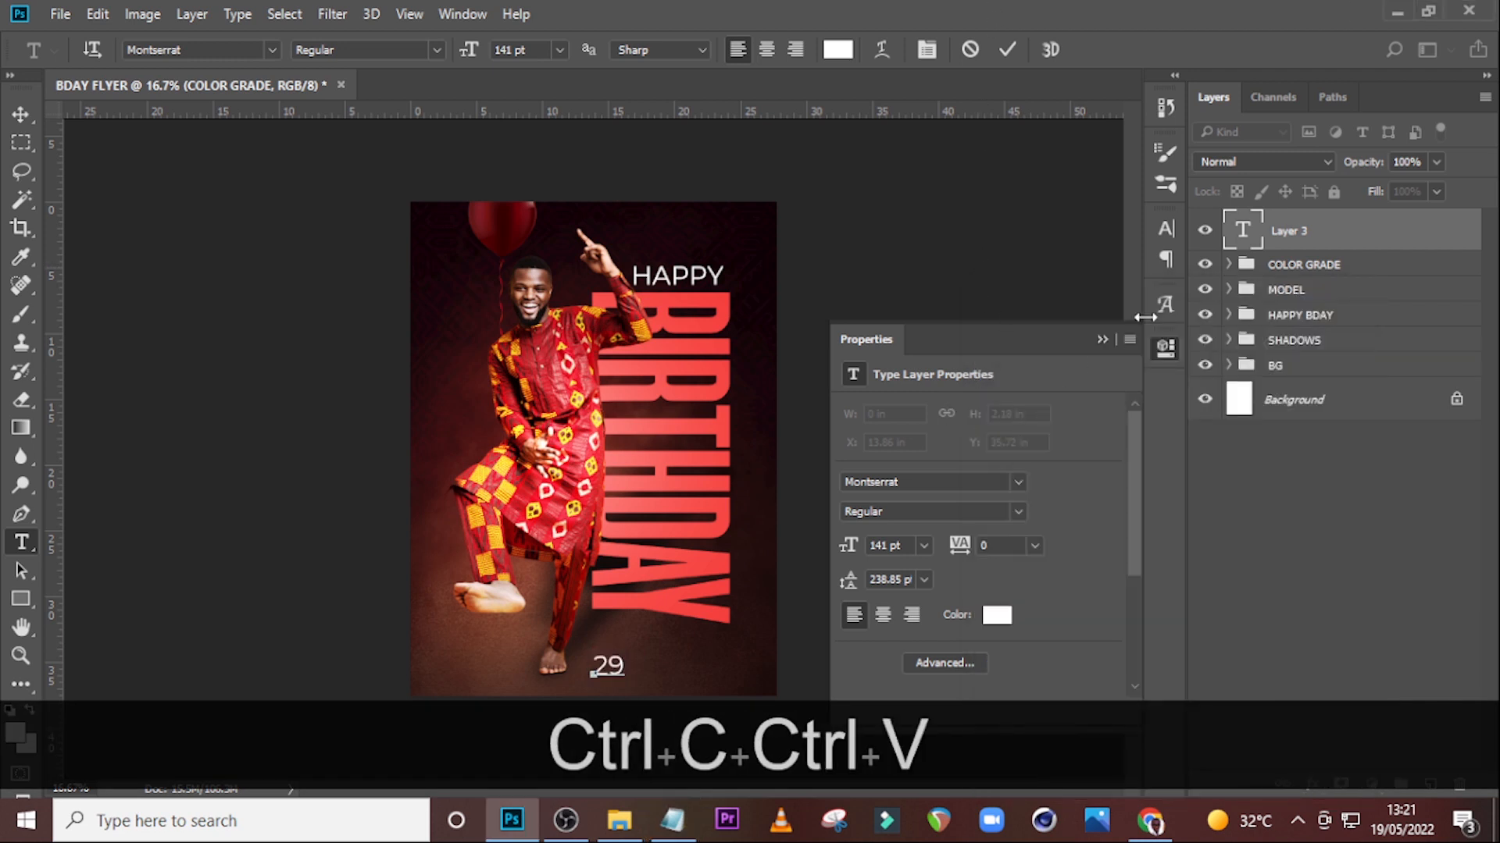
left_click(1286, 238)
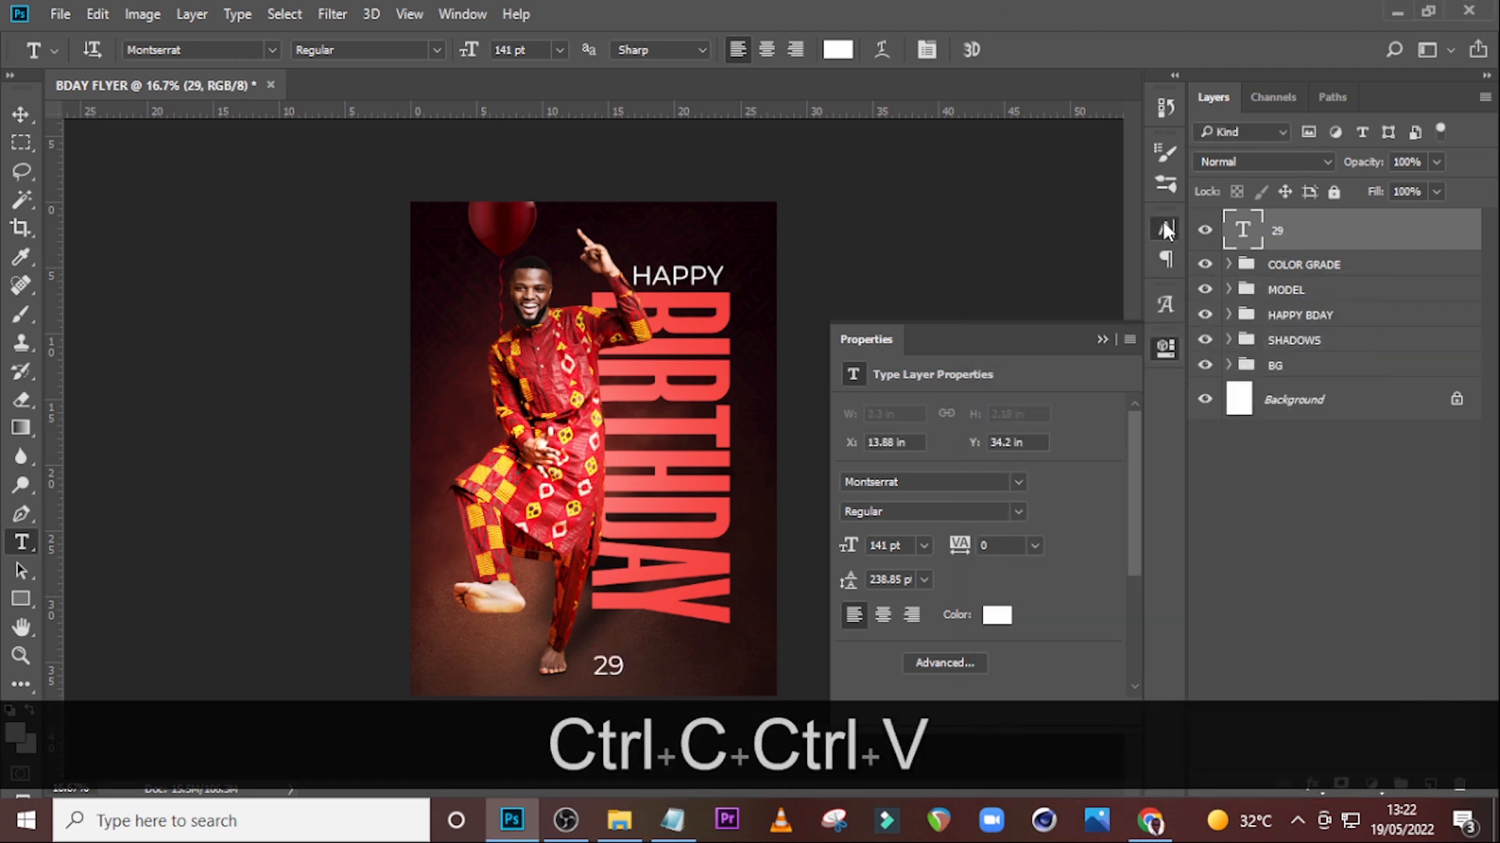
Set the 29 text to Montserrat Medium at 99 pt.
left_click(1165, 228)
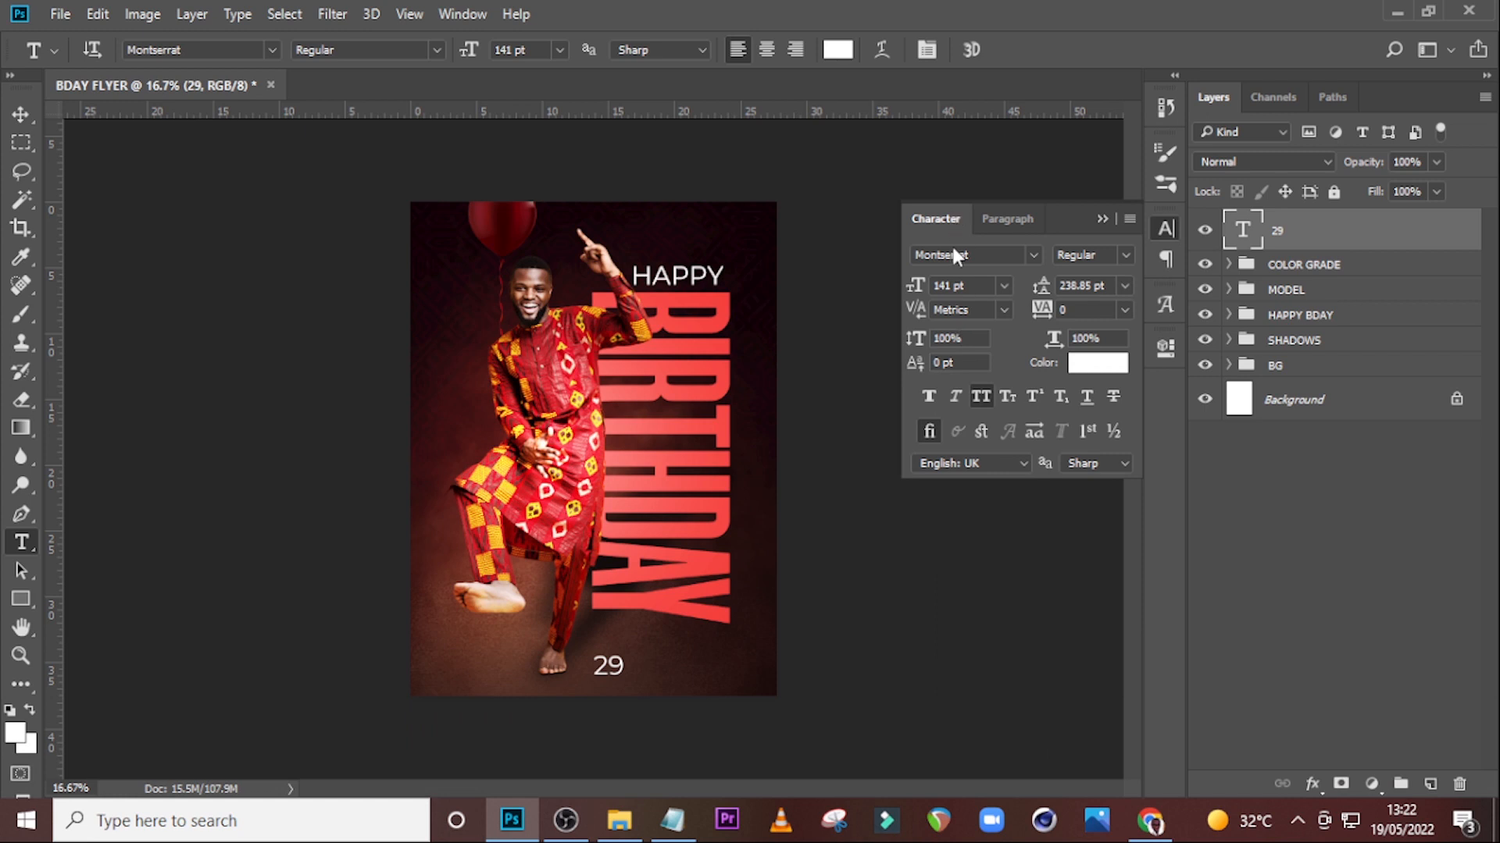
left_click(1121, 257)
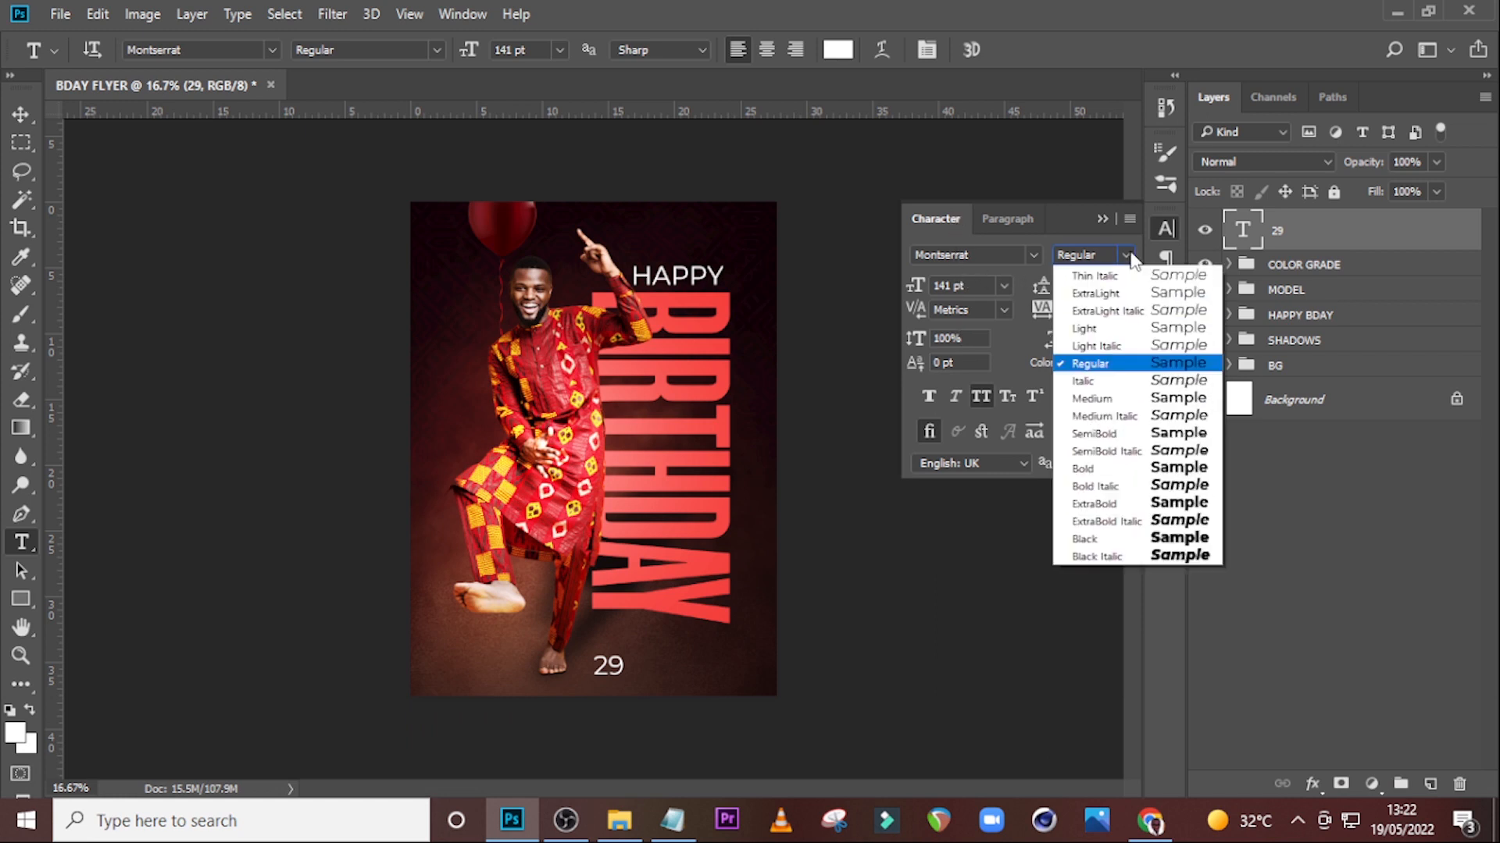
left_click(1069, 410)
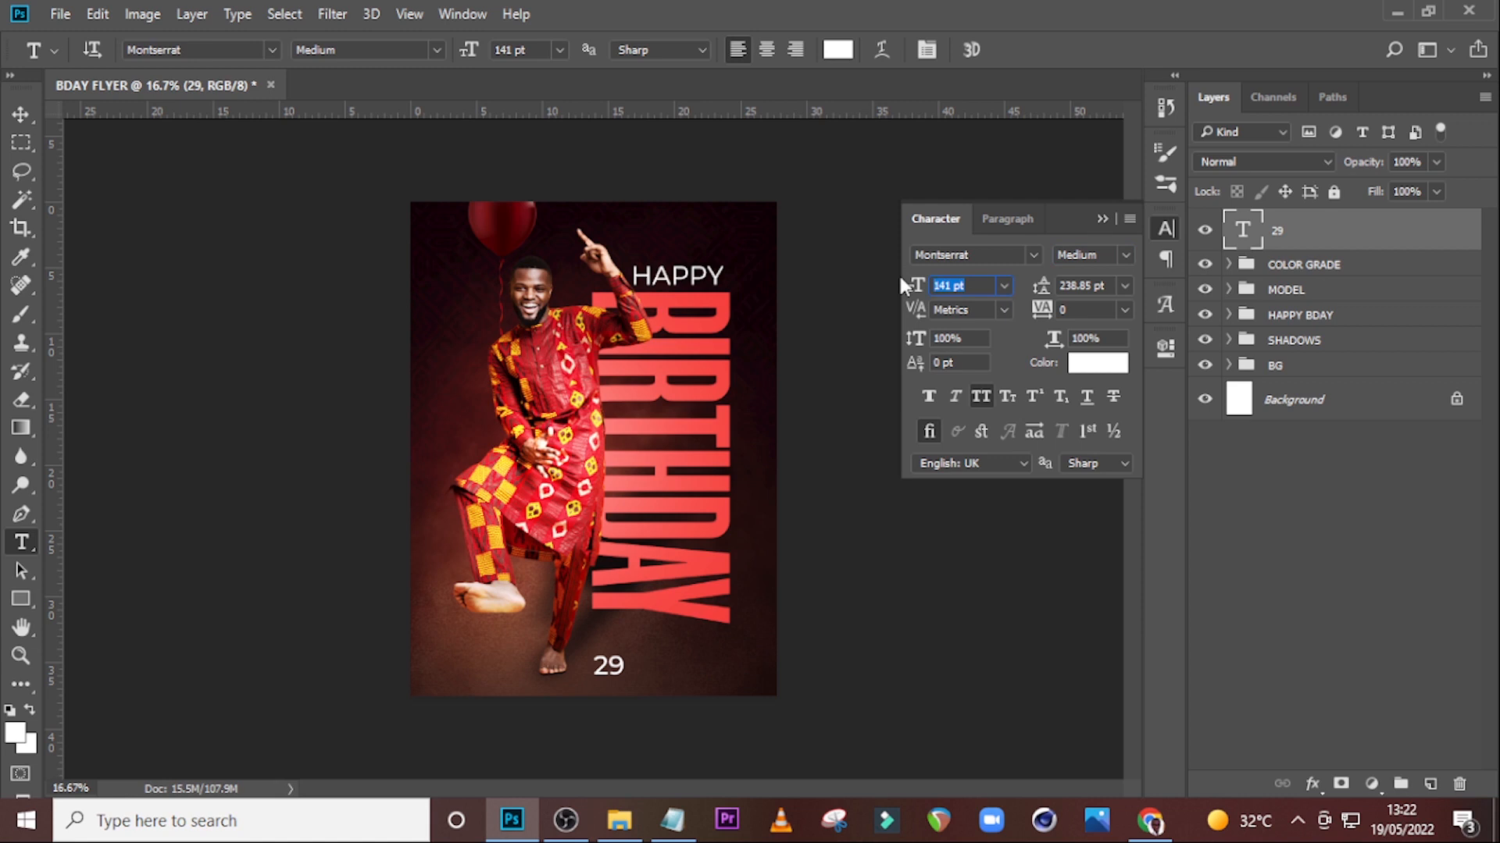
type("99")
Set the 29 text colour to 100605.
left_click(1087, 366)
type("100")
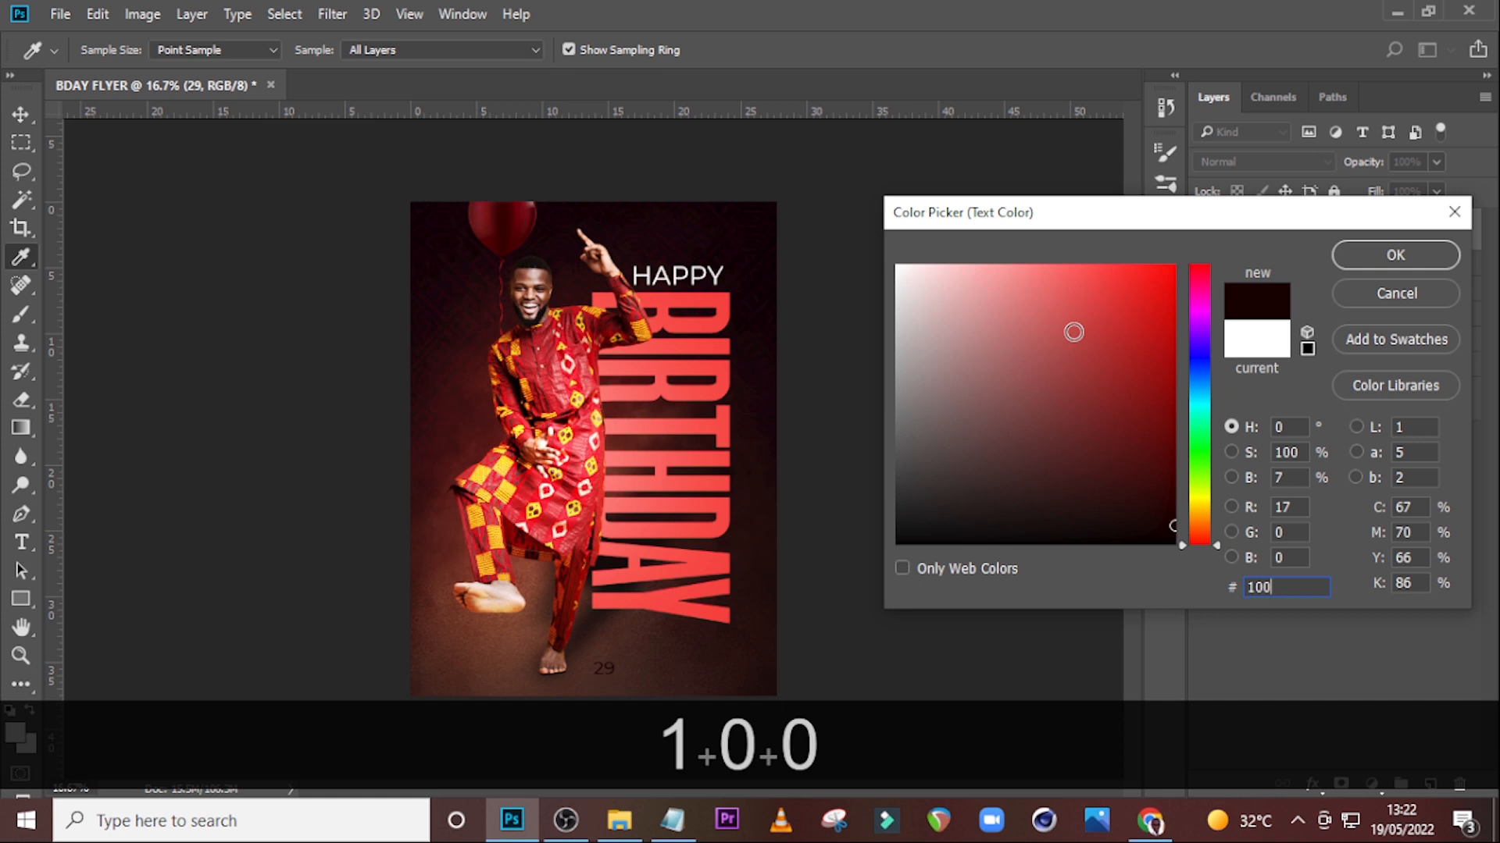
type("60")
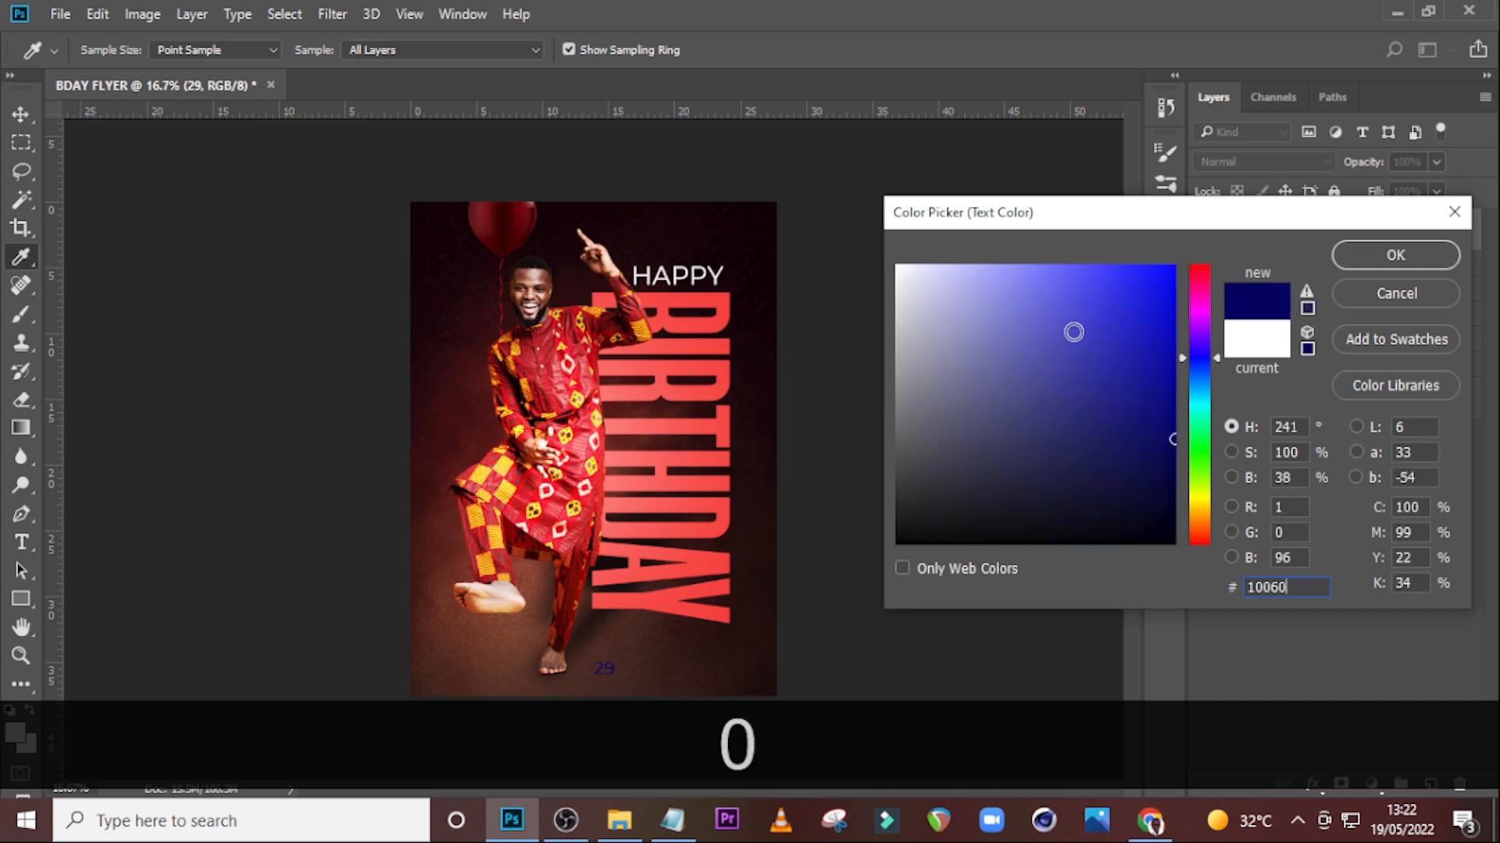
type("5")
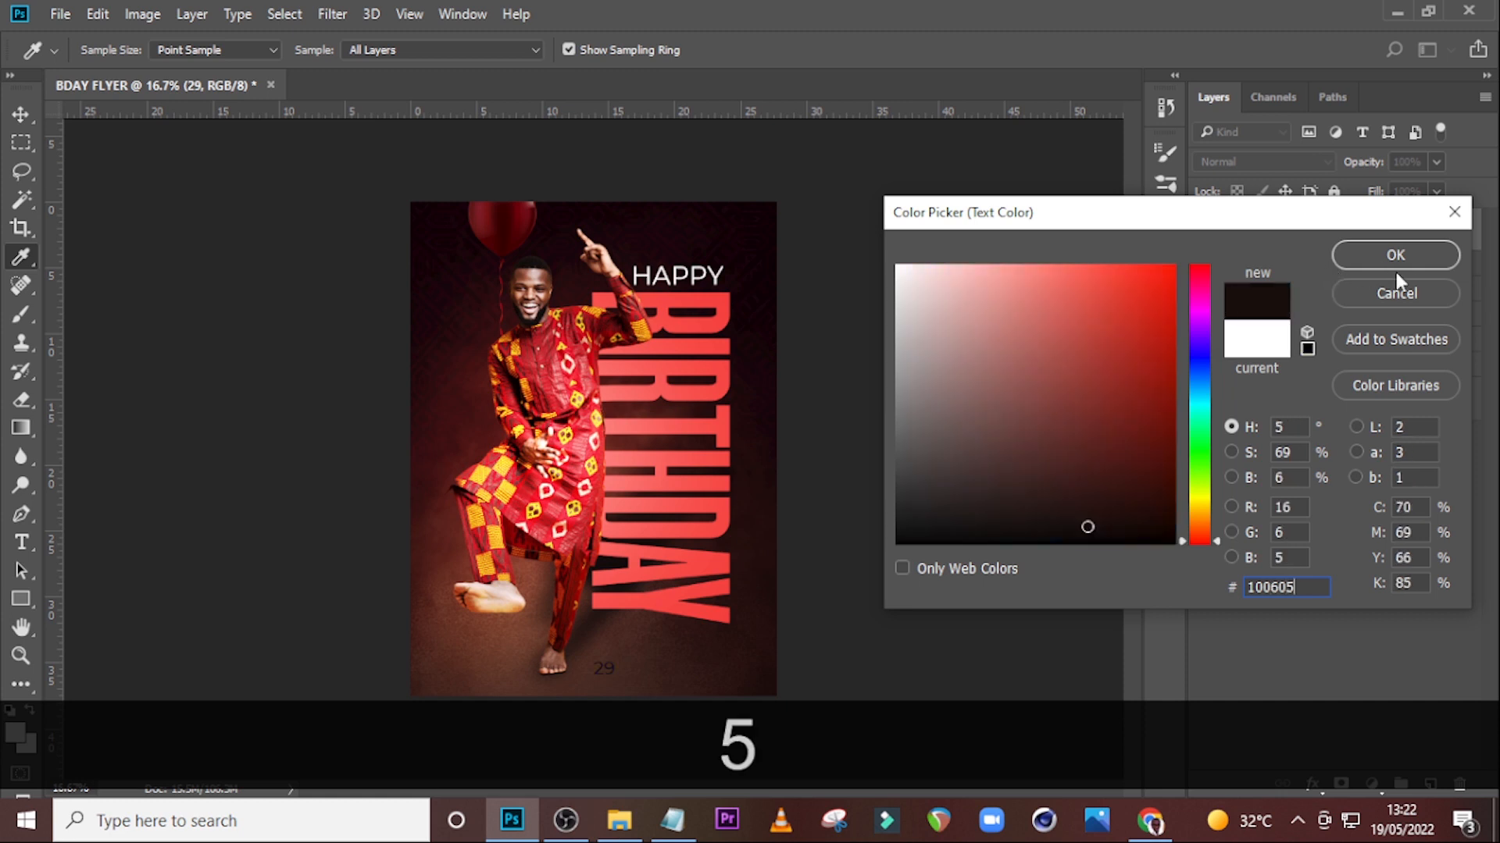
left_click(1395, 254)
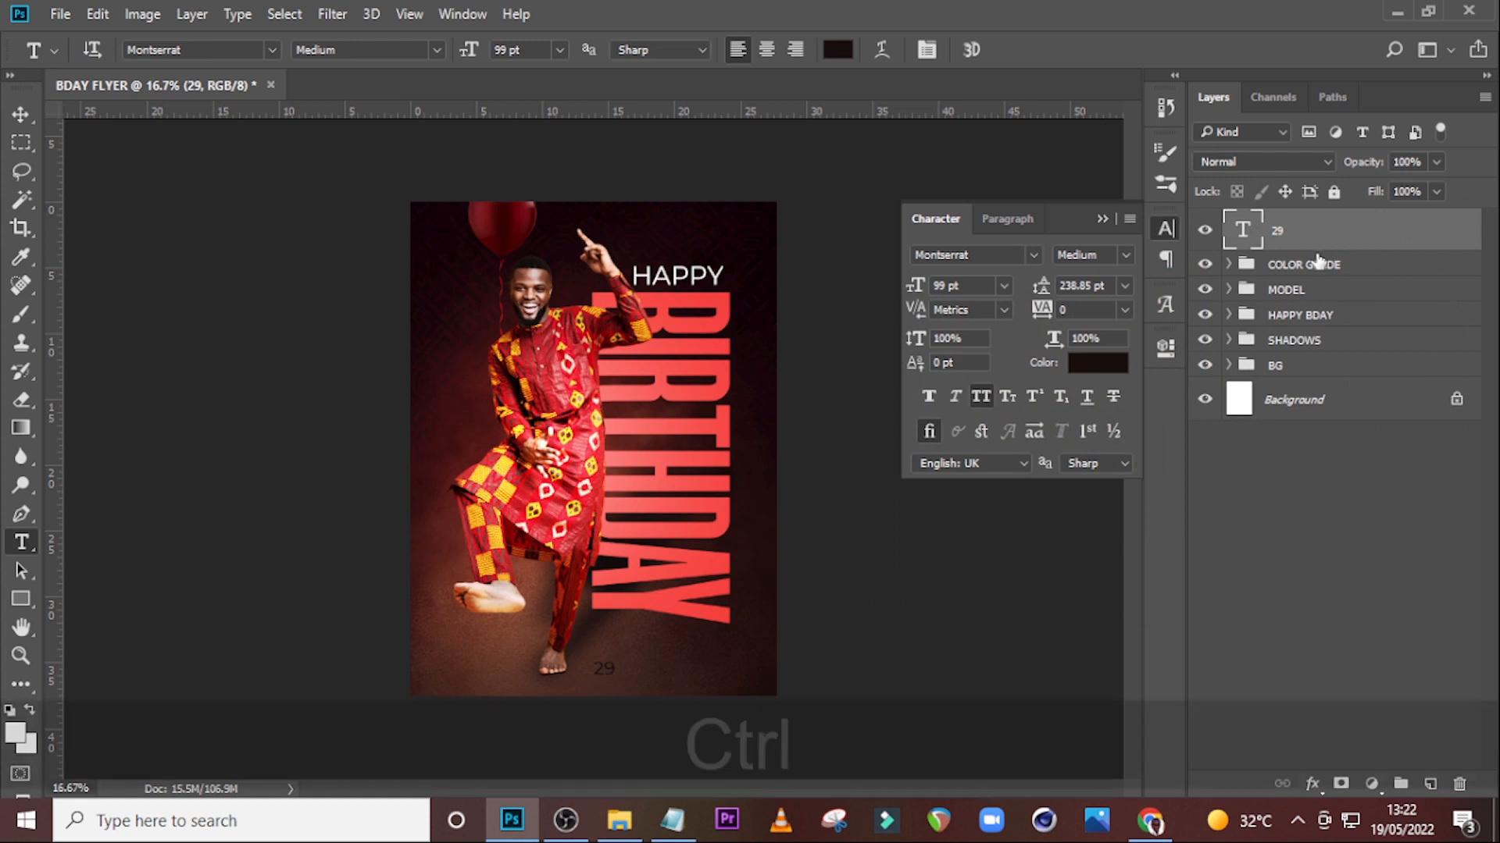
Duplicate the 29 text layer and nudge the copy down below the original.
key("ctrl+j")
key("v")
key("shift+Down")
key("shift+Down")
key("shift+Down")
key("shift+Down")
key("shift+Down")
key("shift+Down")
key("shift+Down")
key("shift+Down")
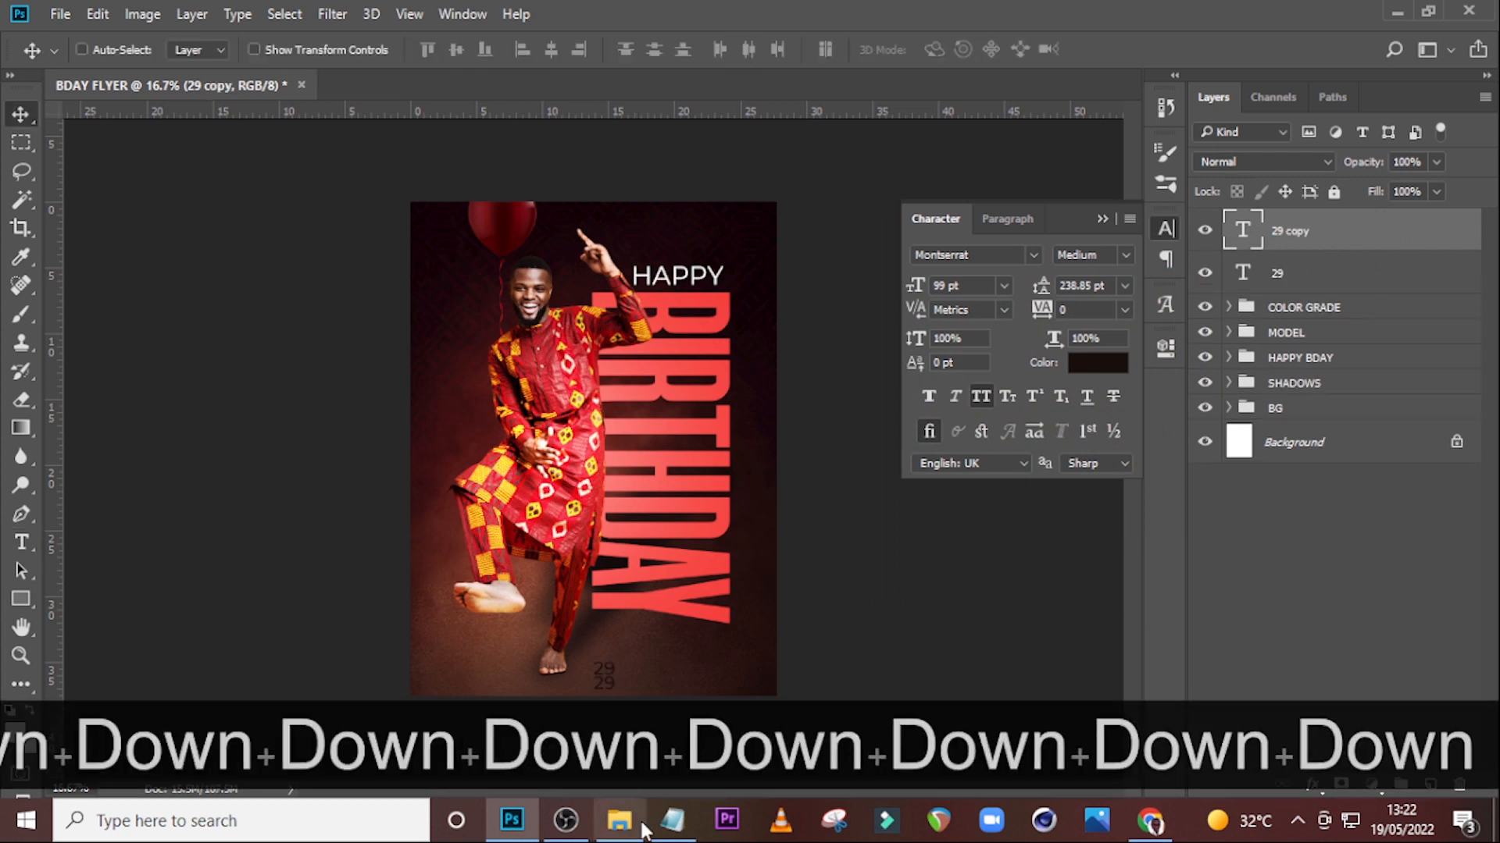
Replace the copied text with may, copied from Notepad.
left_click(671, 820)
double_click(1009, 407)
key("ctrl+c")
left_click(1253, 247)
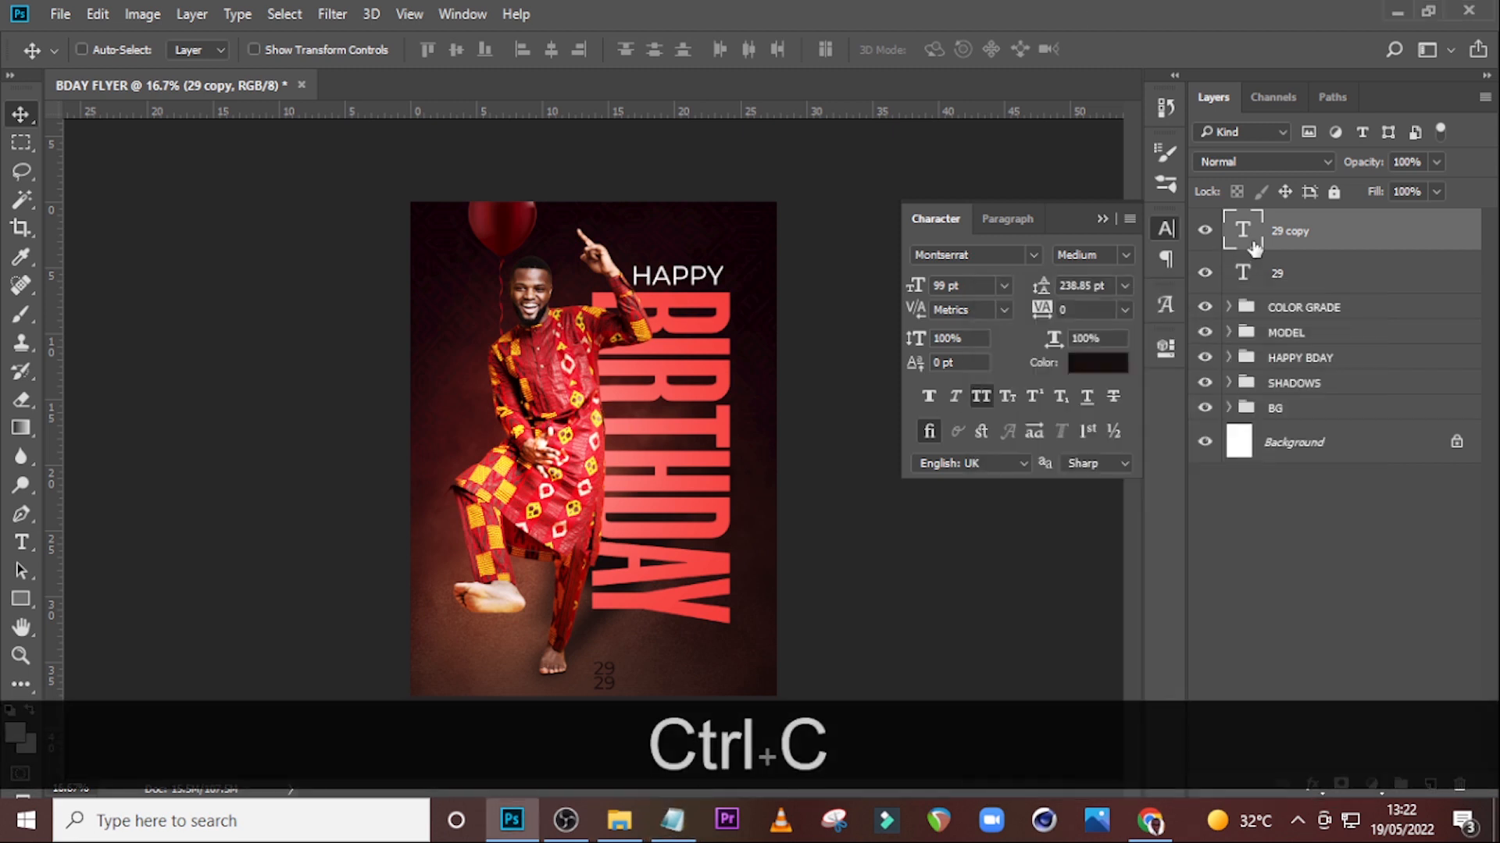
double_click(1254, 247)
key("ctrl+v")
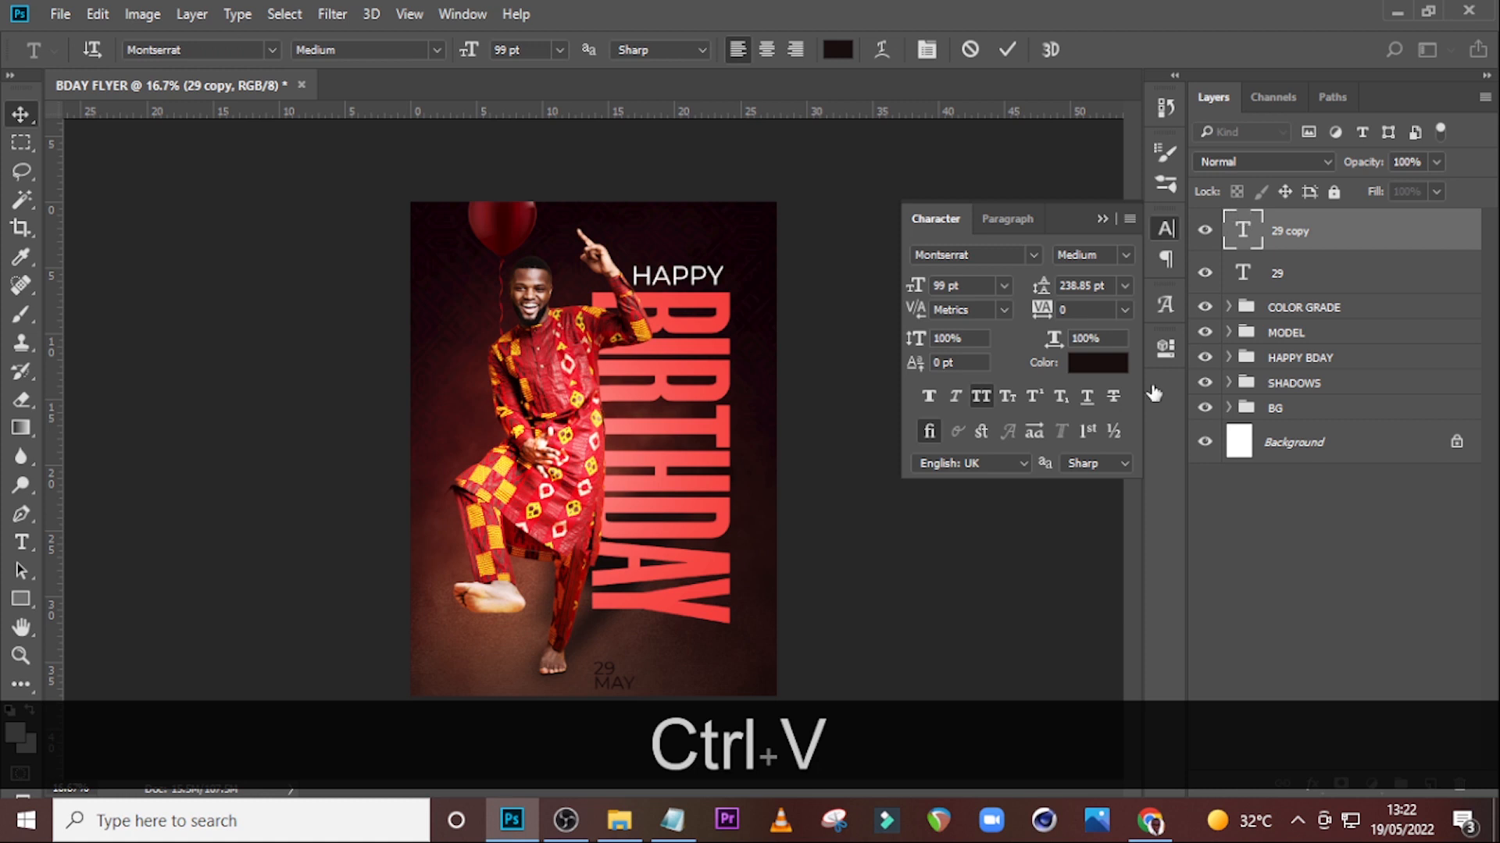
Set the may text to Morganite at 153 pt and switch it to all caps.
left_click(912, 773)
left_click(1032, 255)
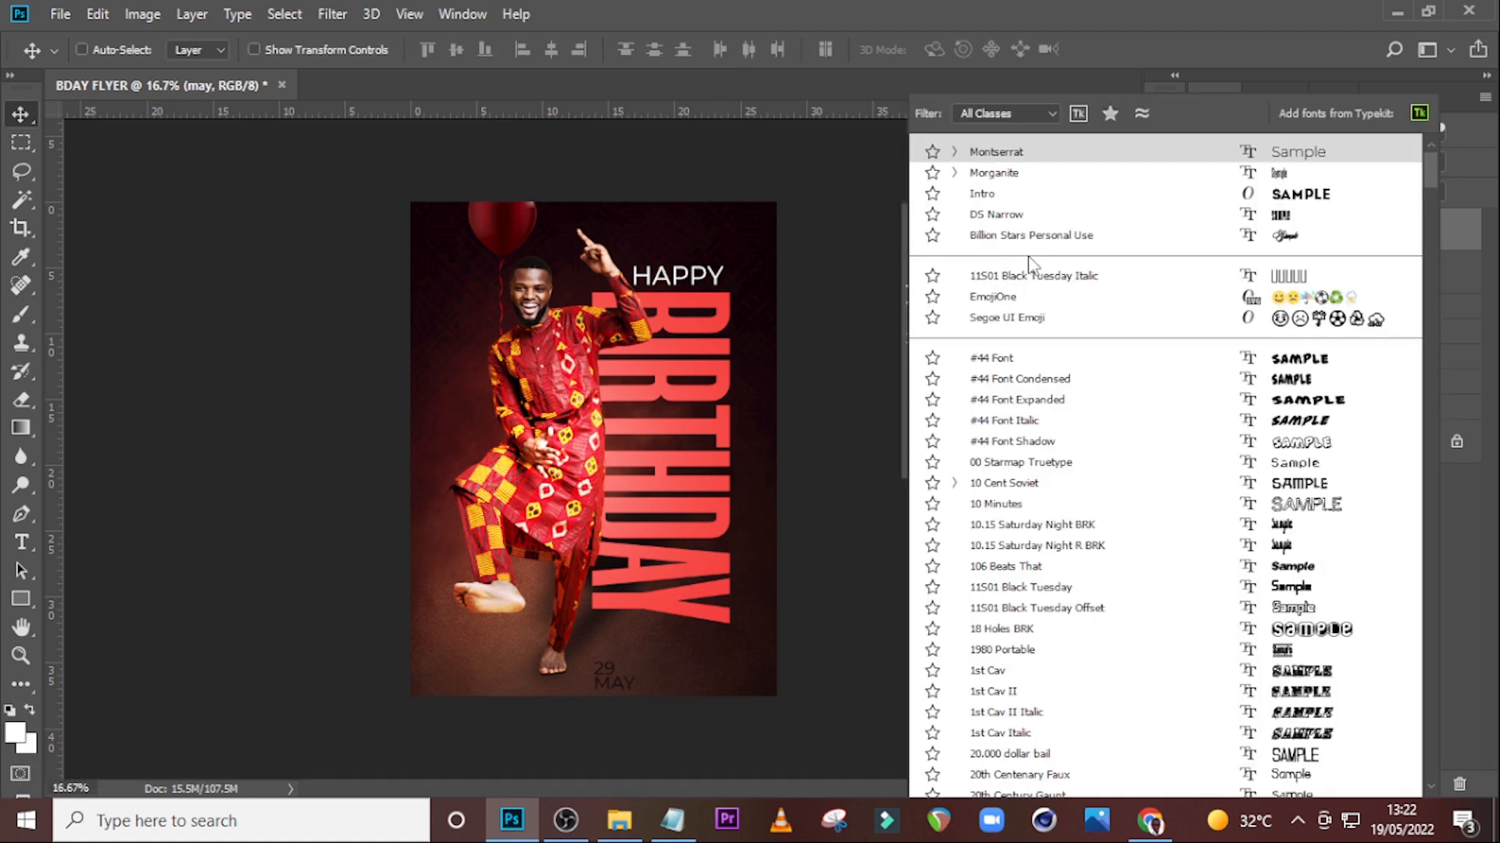
left_click(1013, 174)
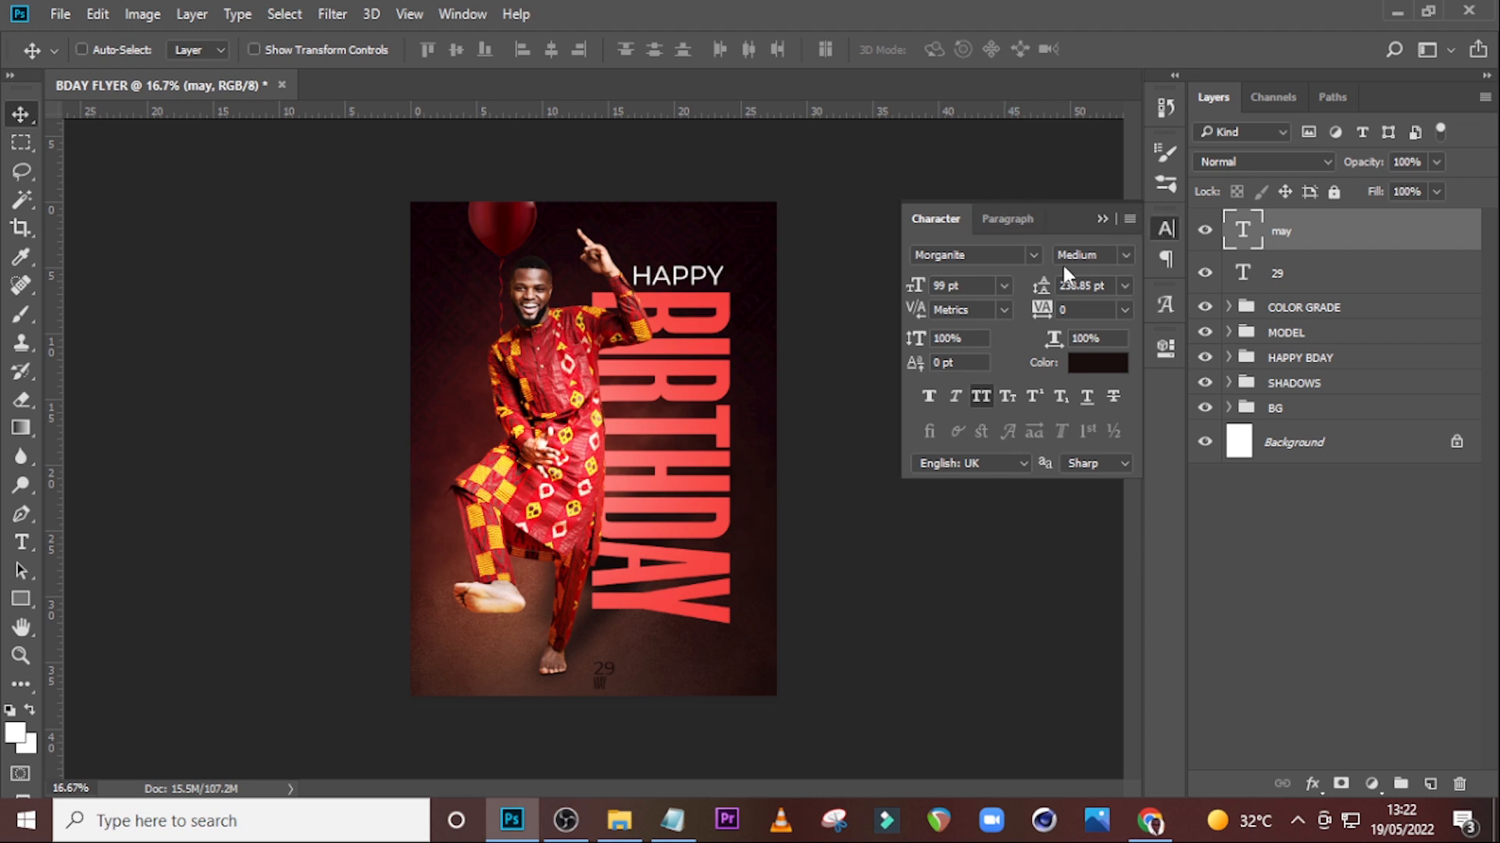
left_click(912, 283)
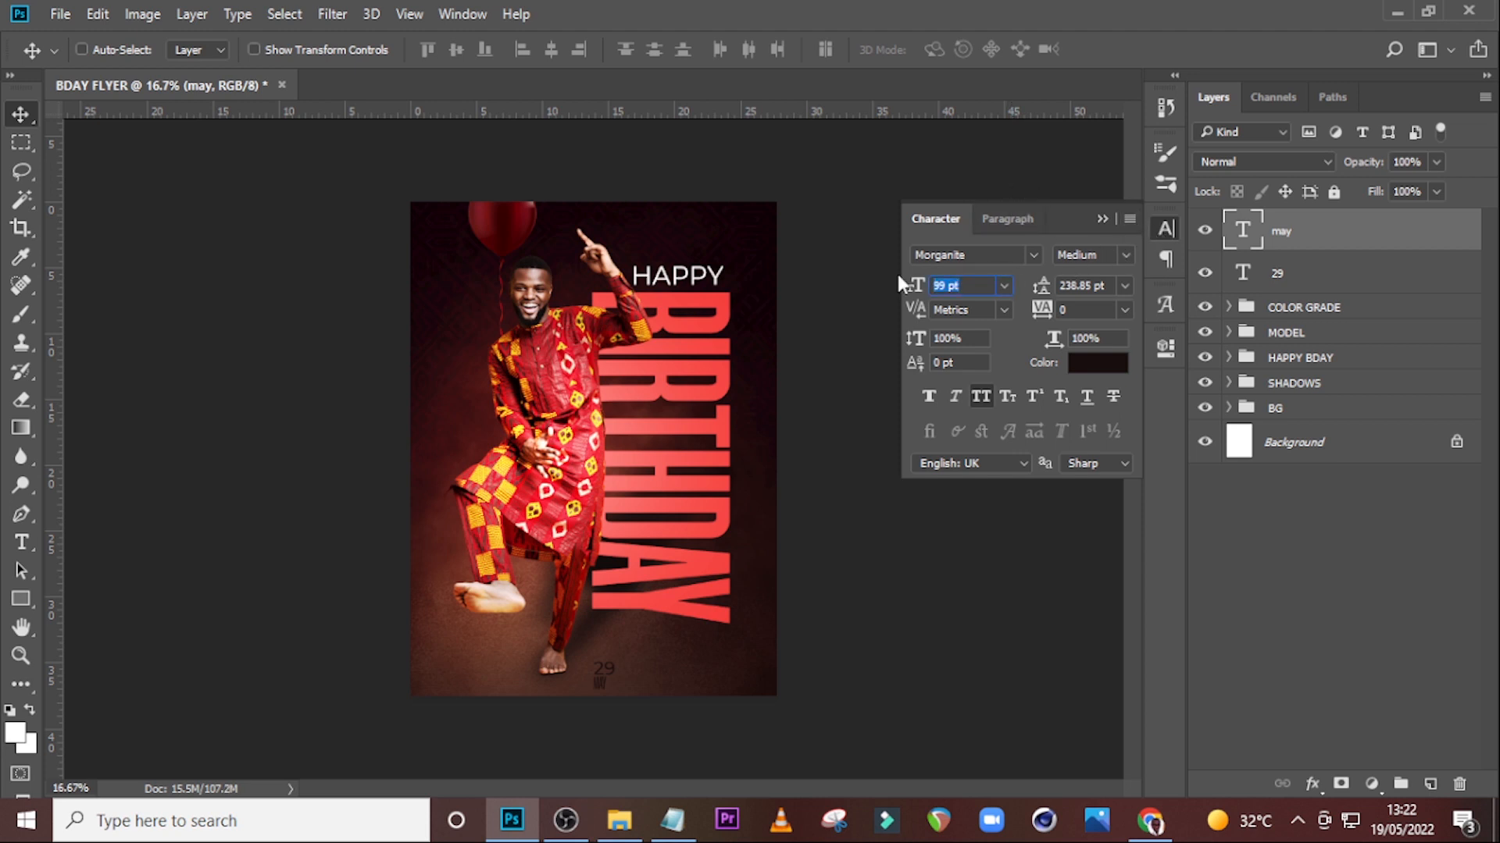
type("153")
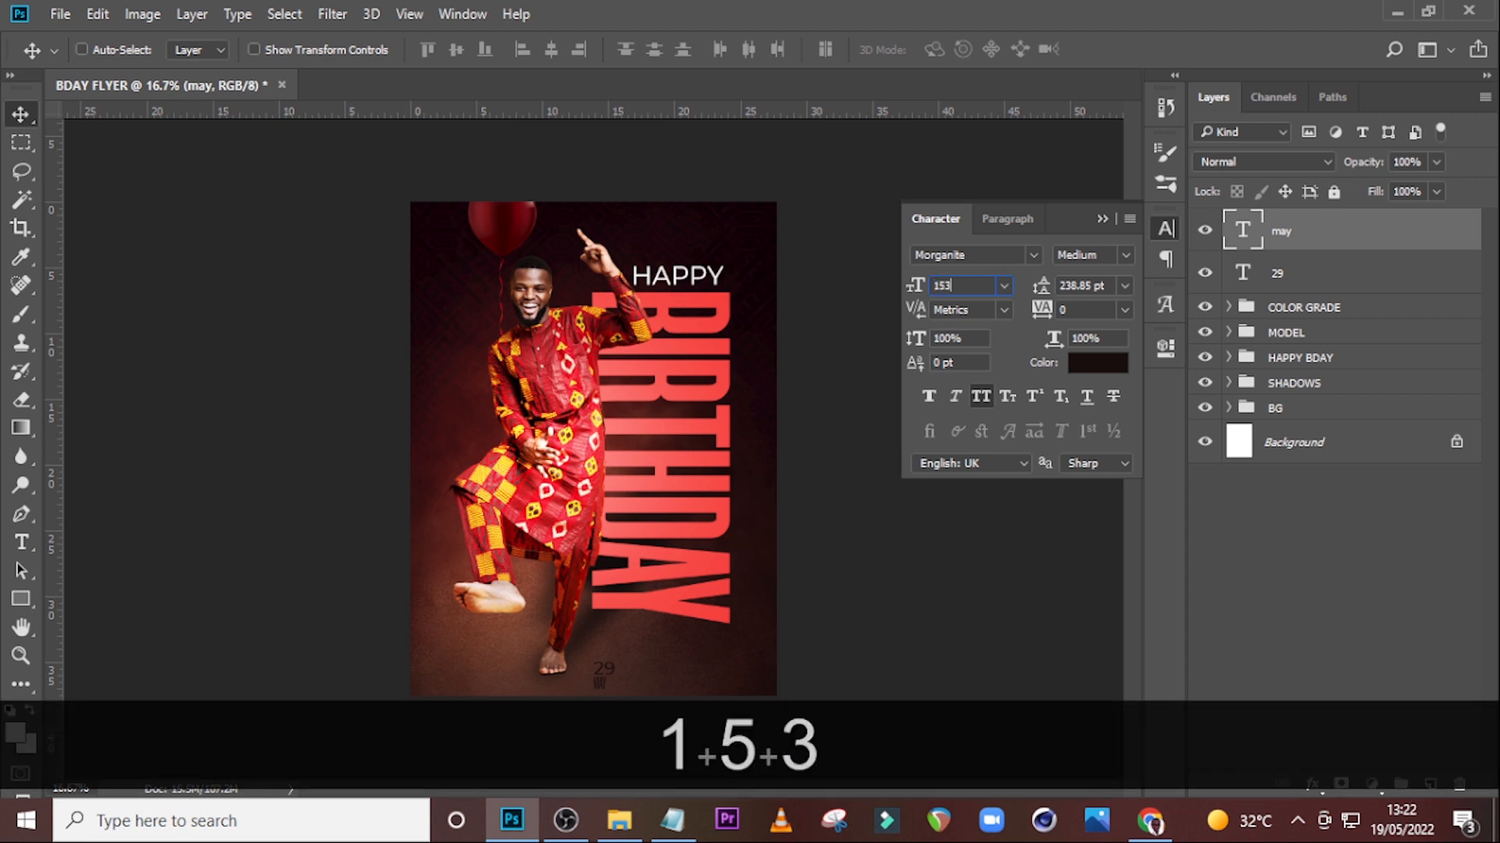
key("Return")
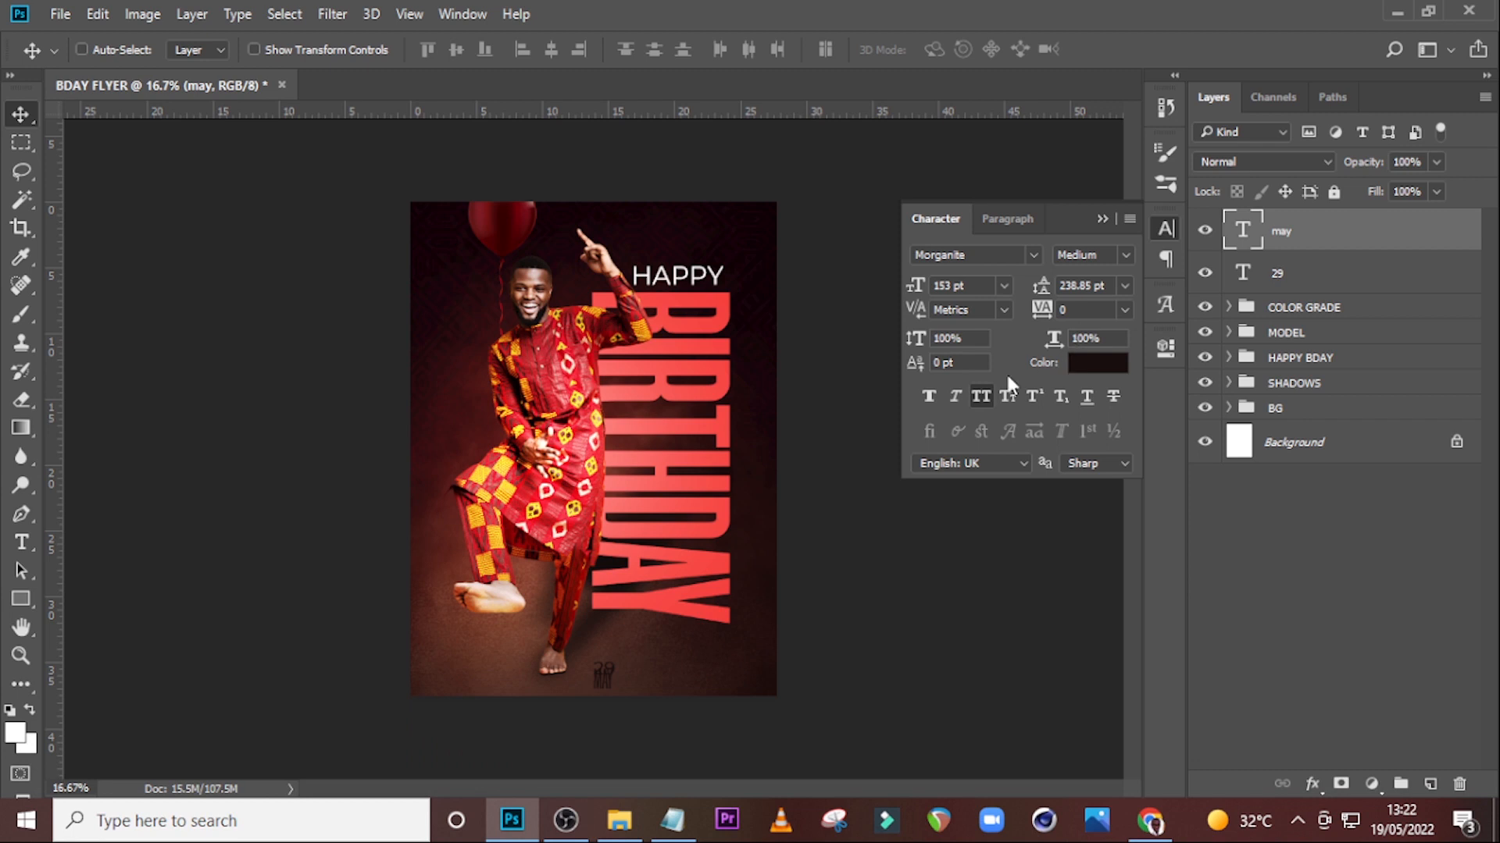
left_click(979, 396)
Nudge the MAY text right and down so it sits directly beneath the 29.
key("ctrl+equal")
key("ctrl+equal")
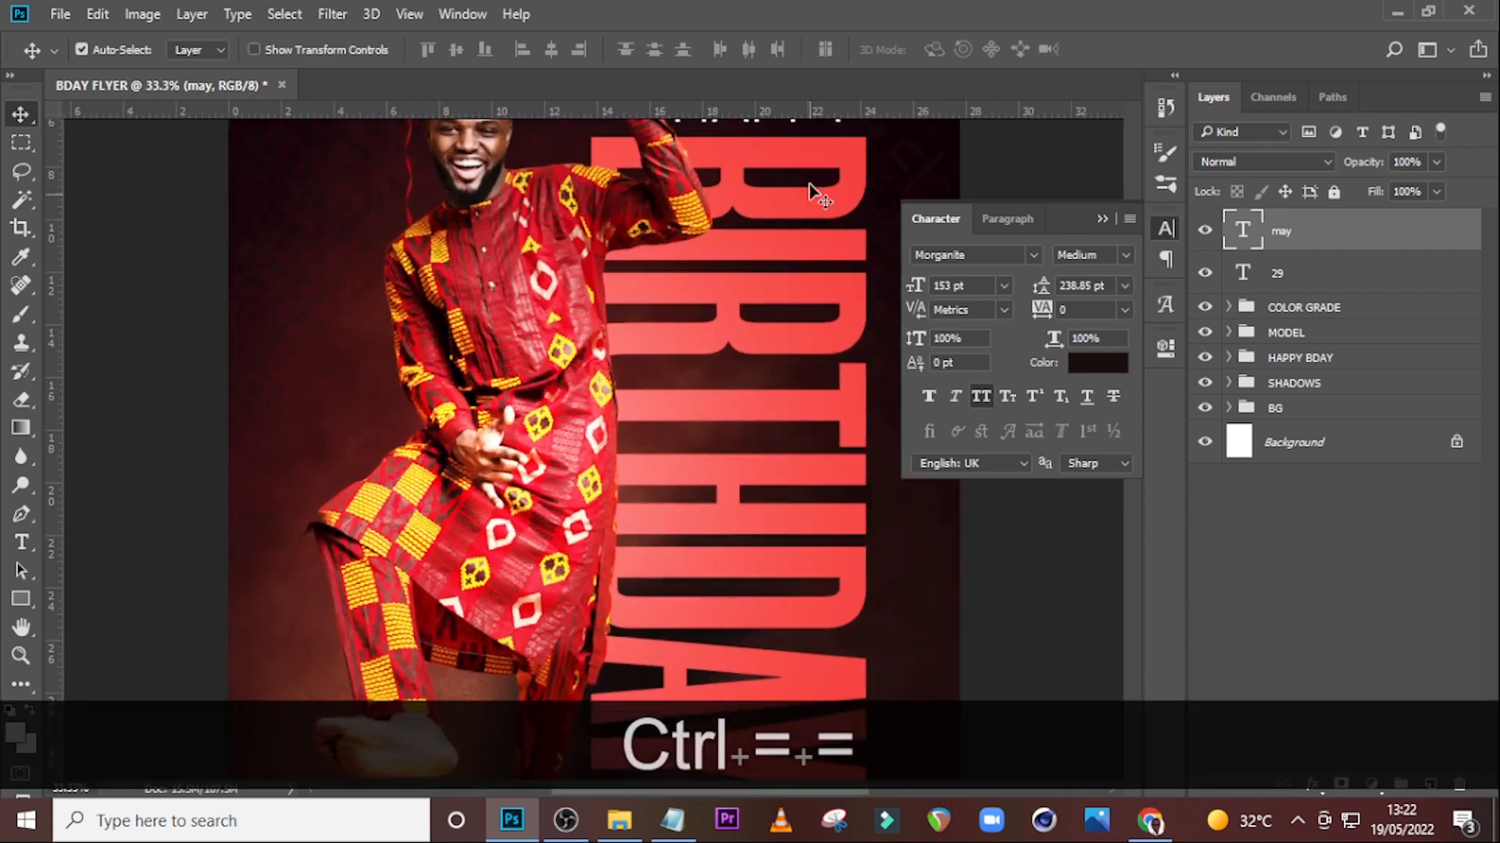
scroll(606, 530, "down", 10)
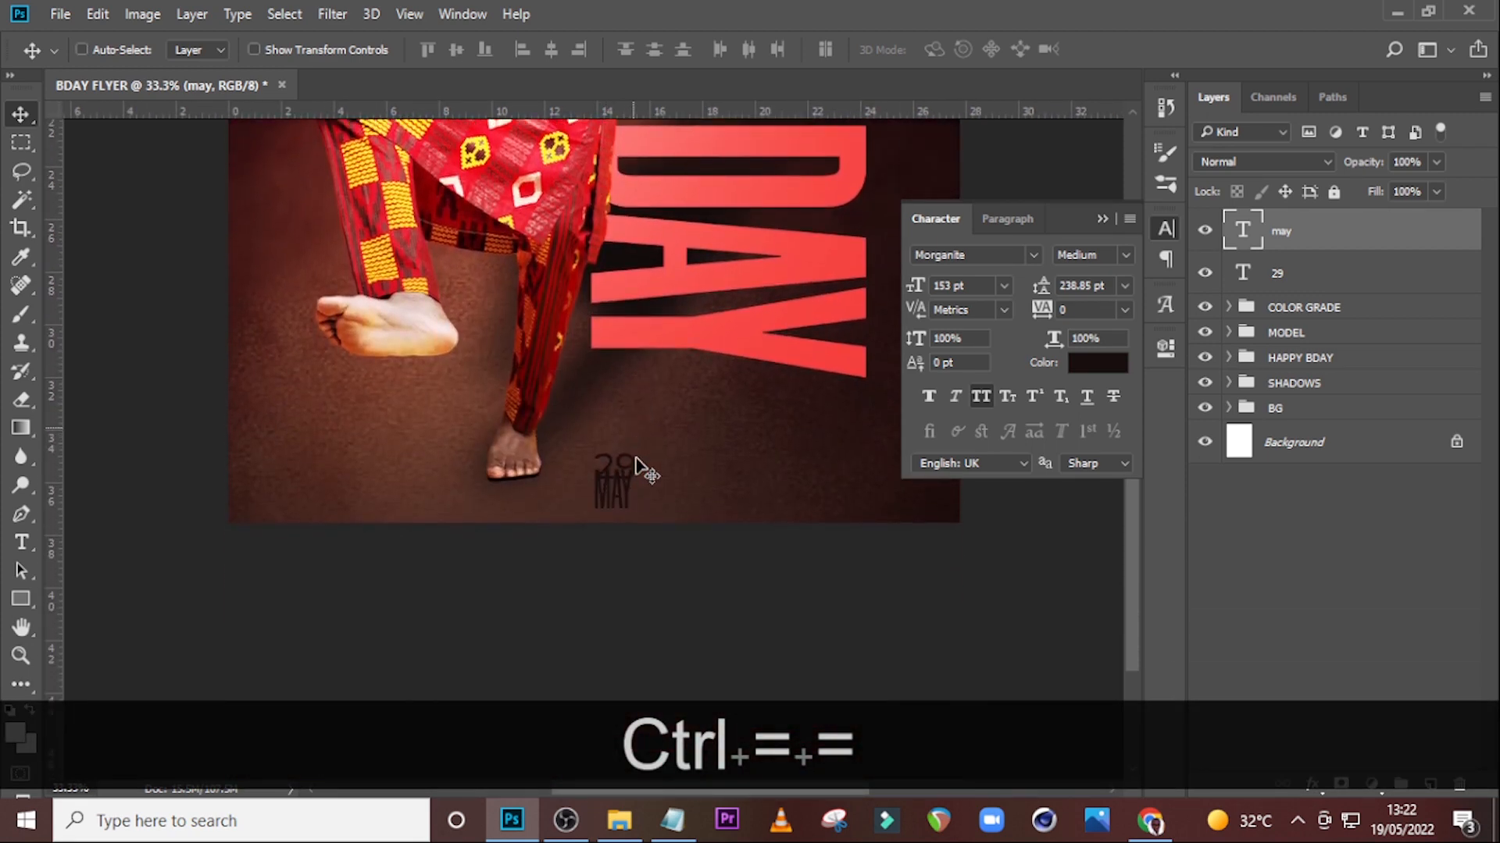
key("Right")
key("Right")
key("Right")
key("Down")
key("Down")
key("Down")
key("Down")
key("Down")
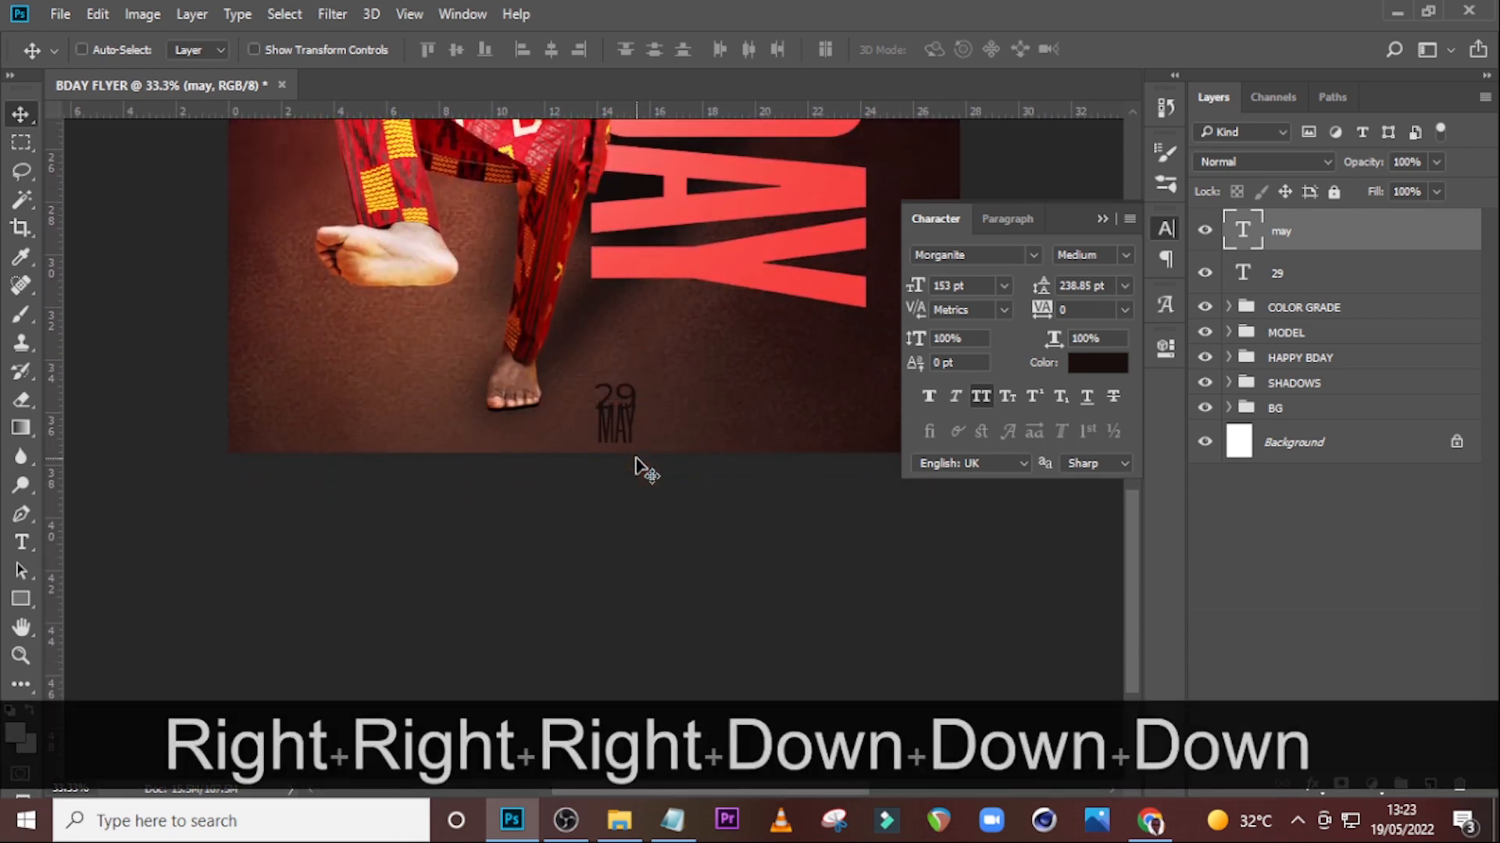
key("Down")
key("Down")
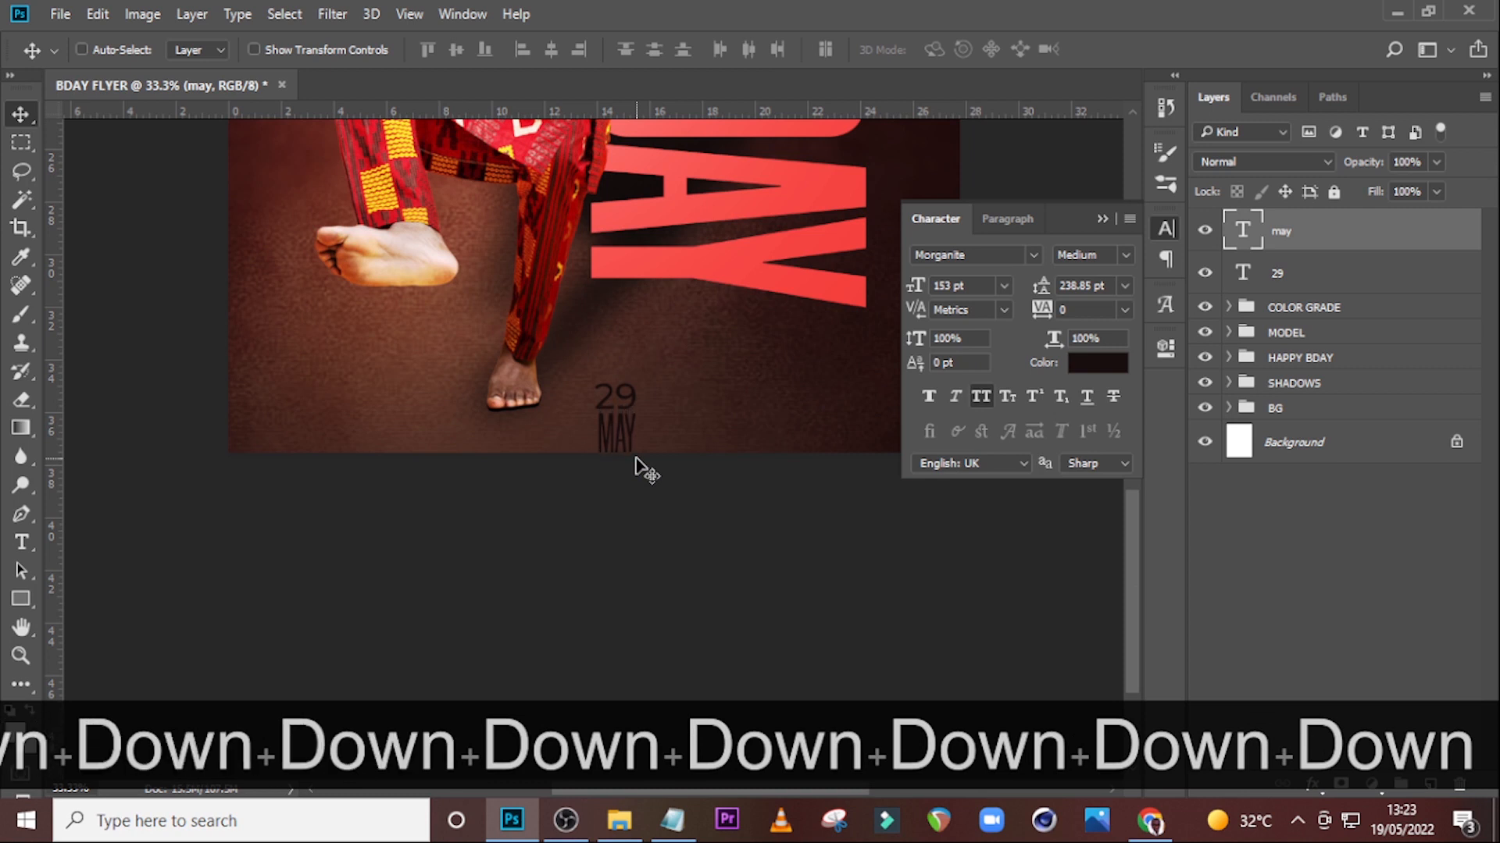
key("Left")
key("Up")
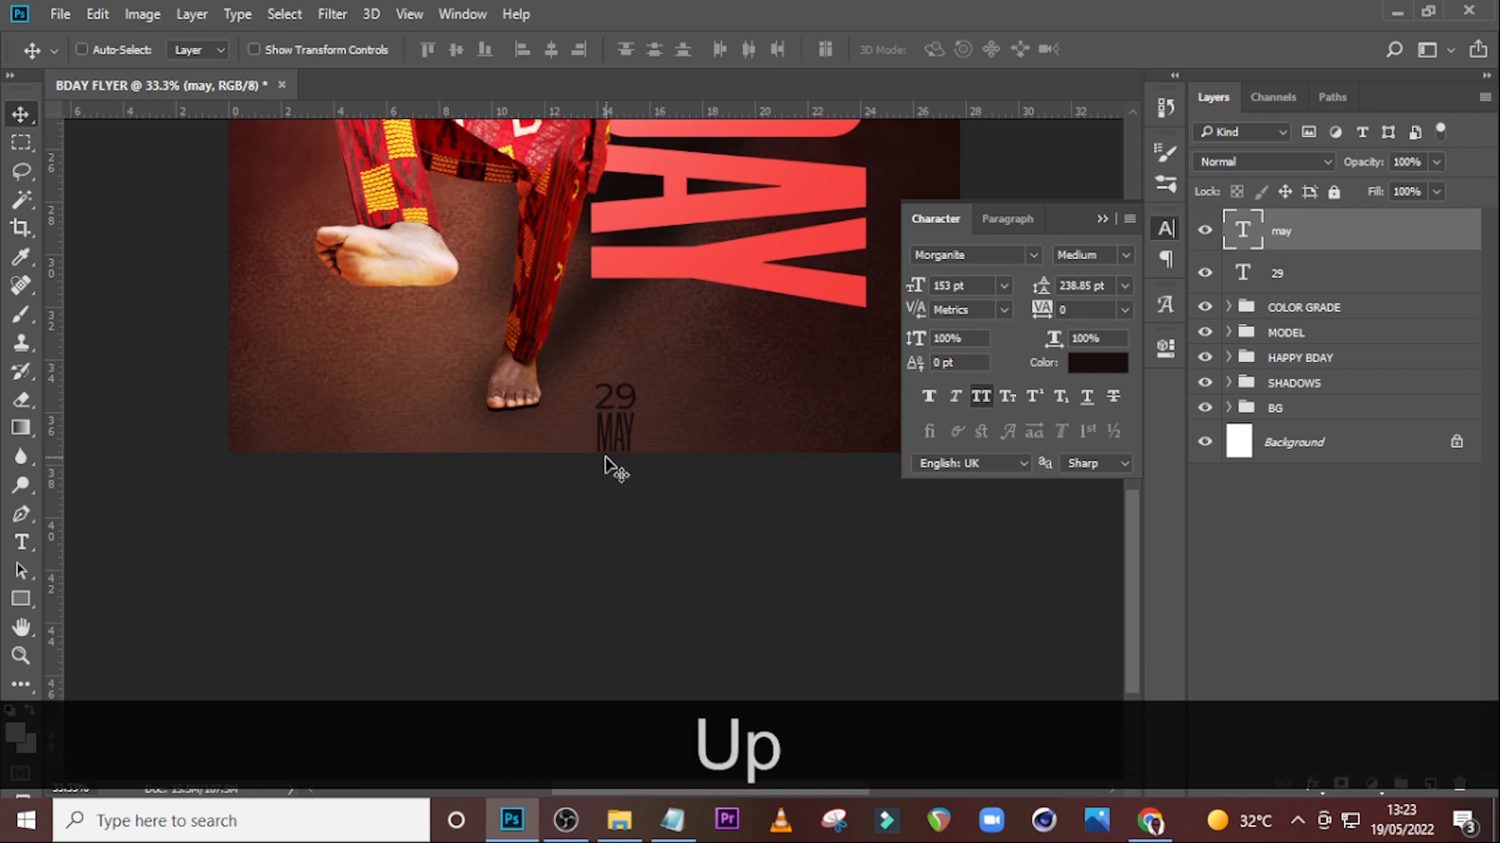
Select both the 29 and MAY text layers and nudge them upward together.
key("ctrl")
left_click(1281, 270, "ctrl")
key("Up")
key("shift+Up")
key("shift+Up")
key("shift+Up")
key("shift+Up")
key("shift+Up")
key("shift+Up")
key("shift+Up")
key("shift+Up")
key("shift+Up")
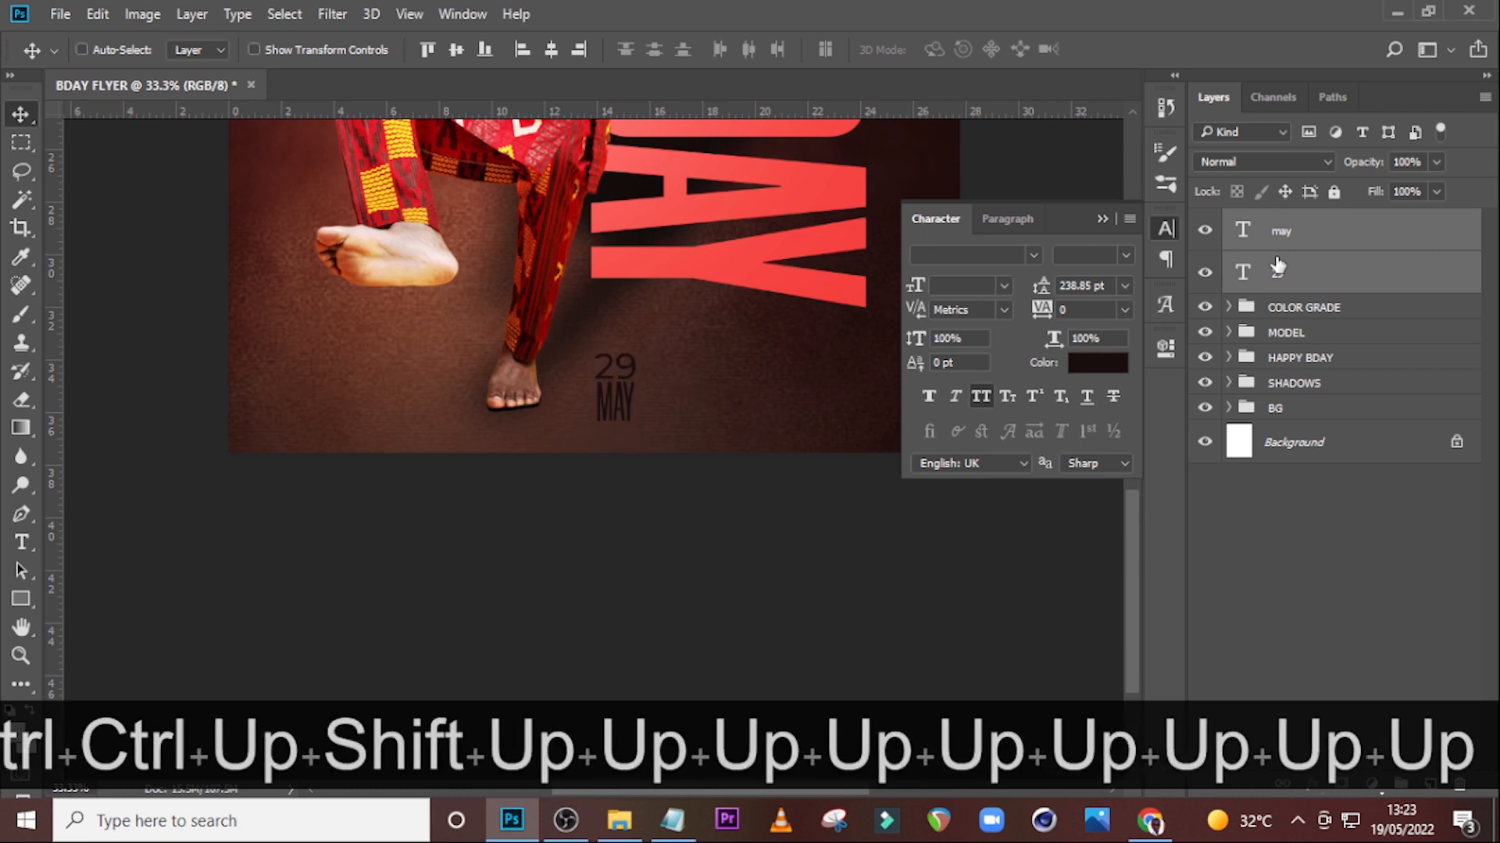
Draw a white rectangle about 148 × 255 px around the date and place it beneath the text layers.
left_click(21, 600)
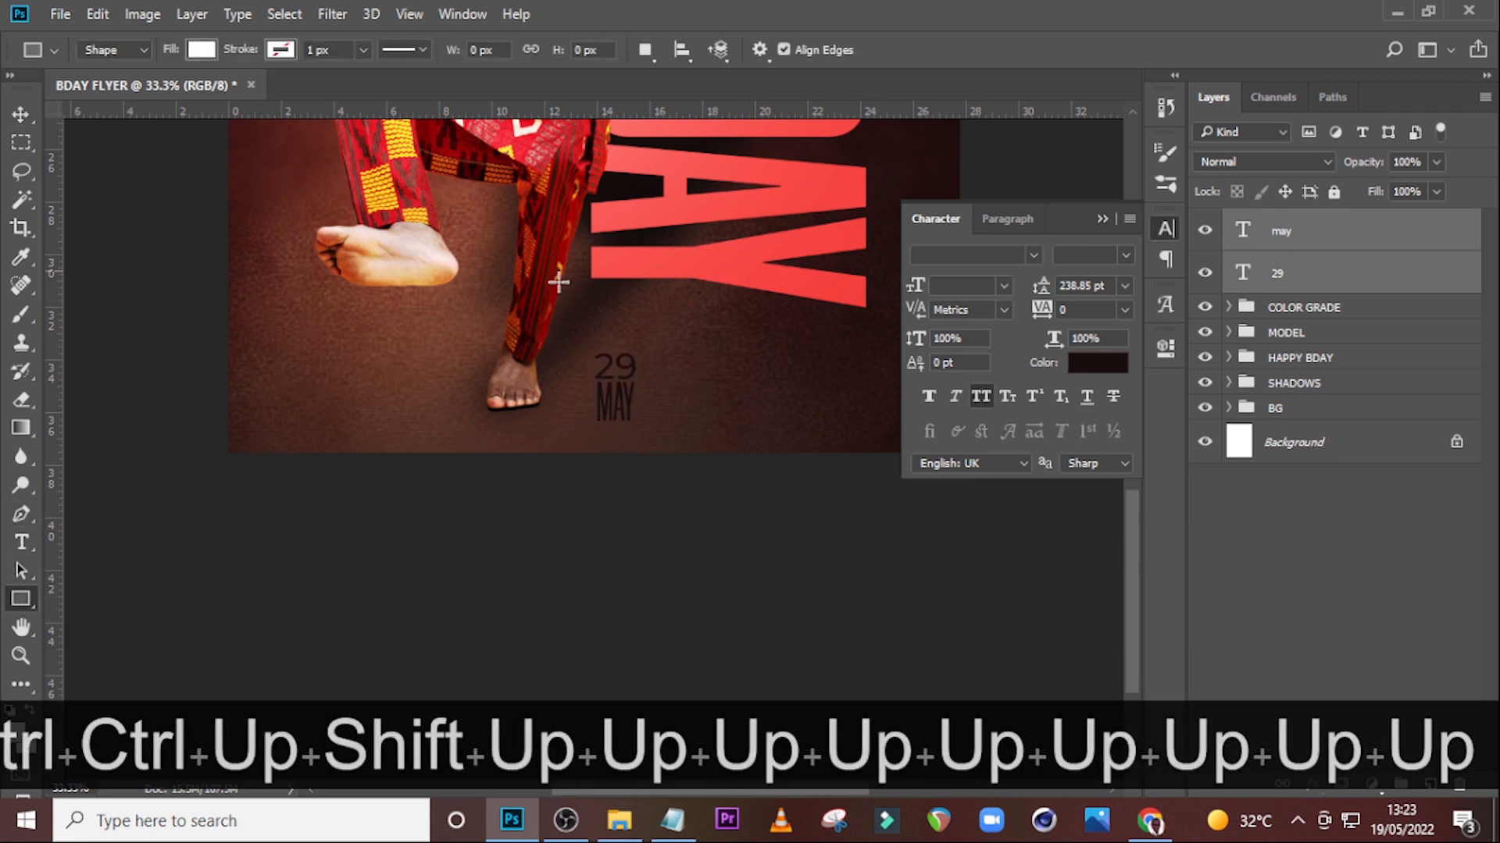
mouse_move(592, 339)
left_mouse_down()
mouse_move(639, 339)
mouse_move(625, 405)
mouse_move(645, 429)
left_mouse_up()
left_click_drag(1278, 245, 1278, 334)
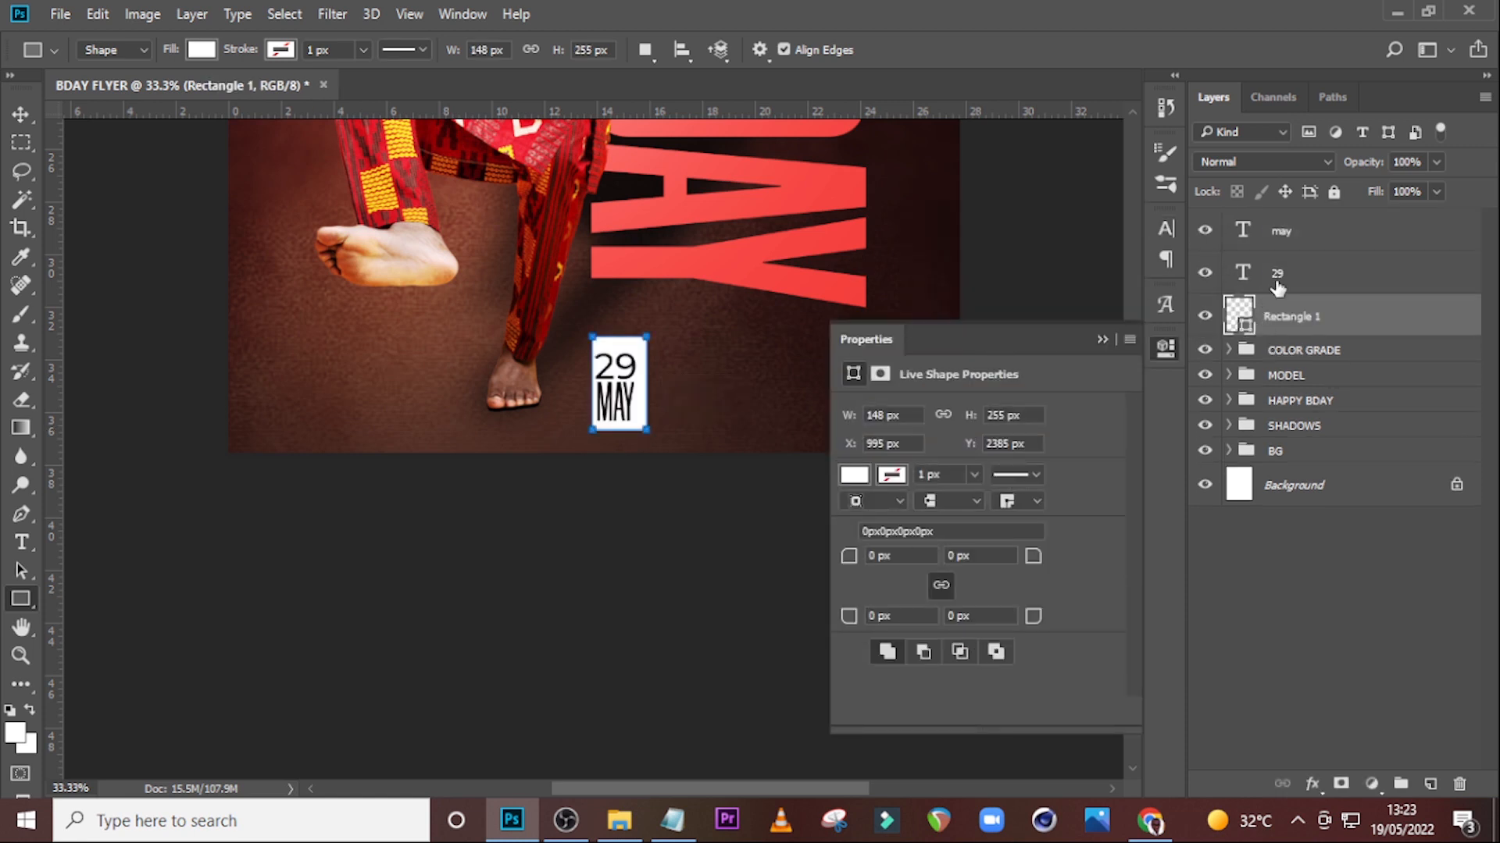
Nudge the white rectangle slightly left and down to frame the date evenly.
key("ctrl+equal")
key("Left")
key("Left")
key("Left")
key("v")
key("Left")
key("Left")
key("Left")
key("Left")
key("Left")
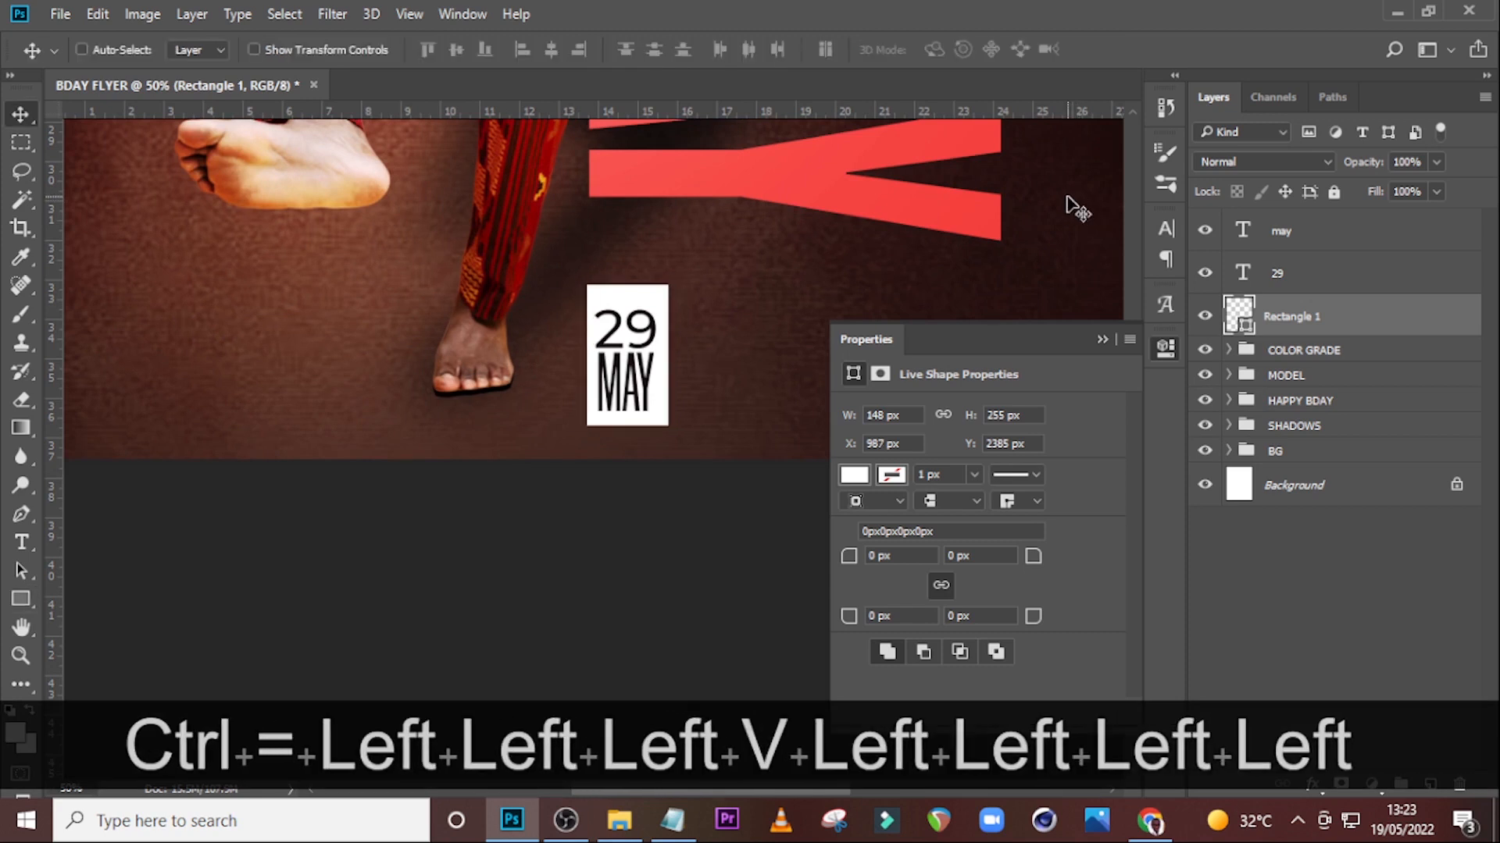
key("Down")
key("Down")
key("Down")
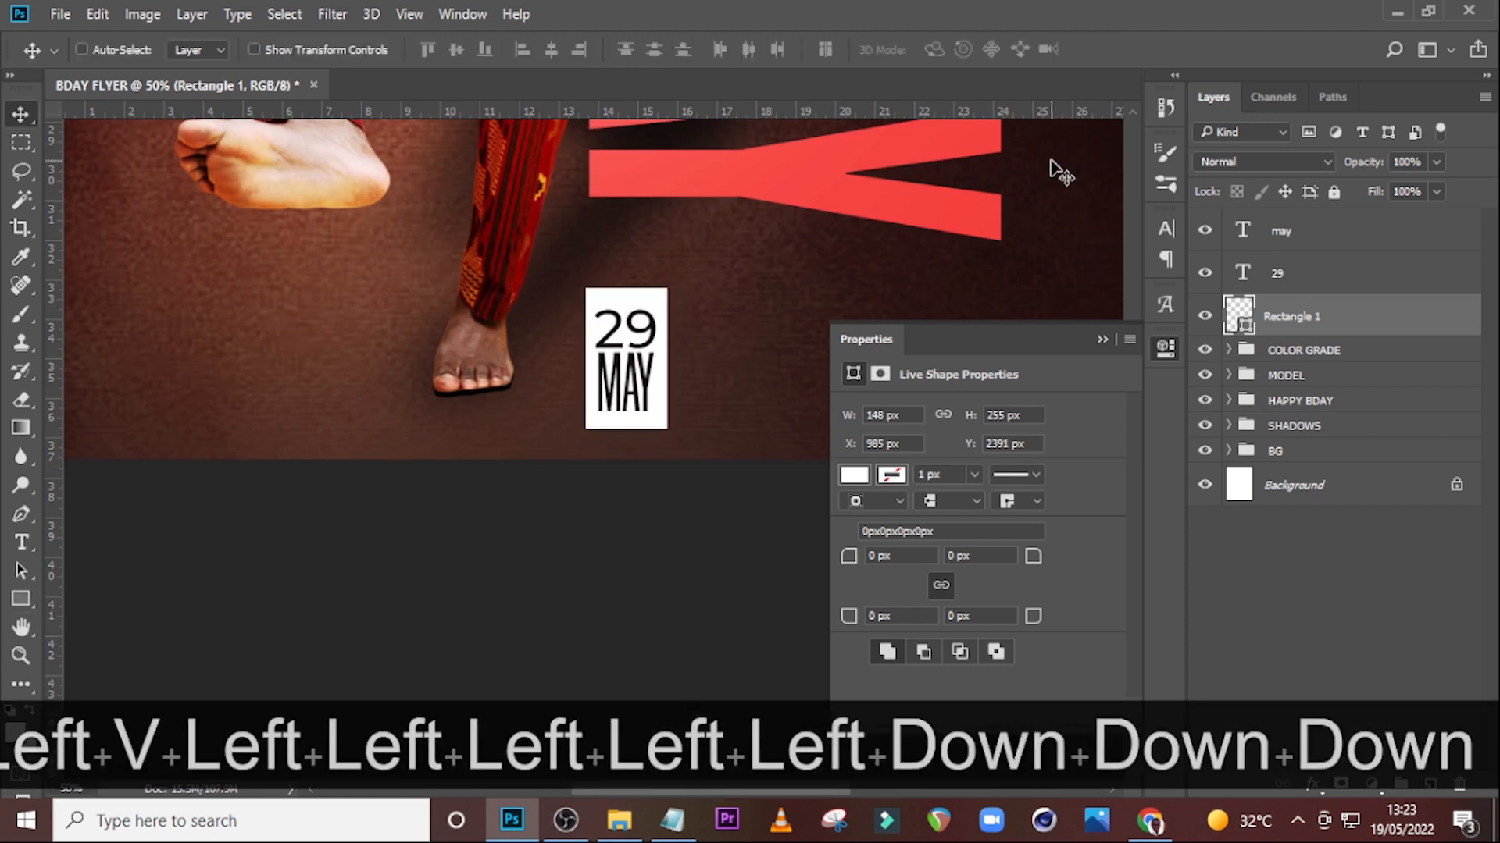
key("Down")
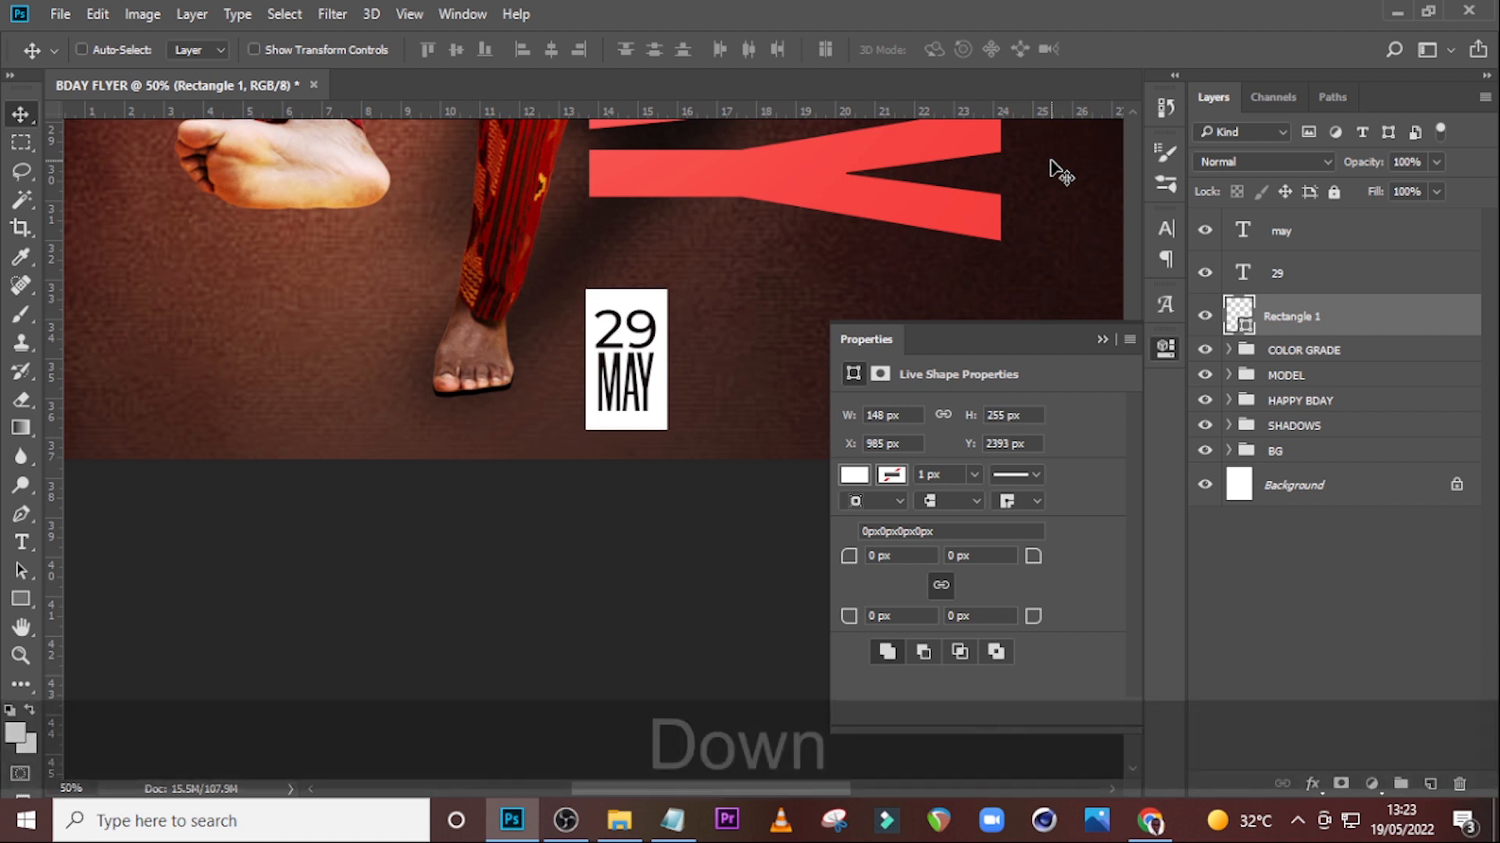
left_click(1102, 340)
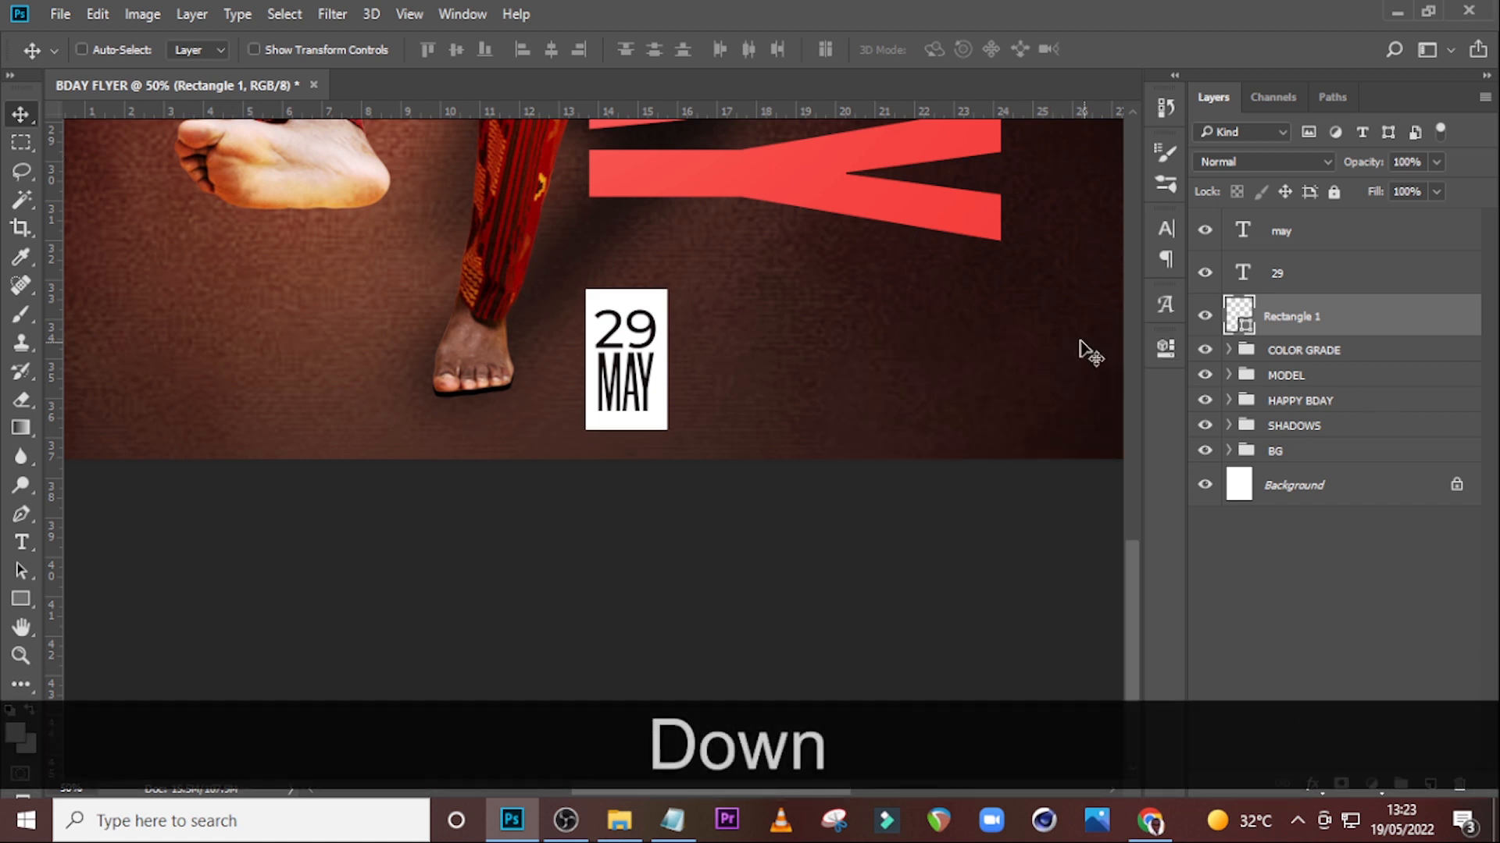
Add a text layer right of the date containing the person's name copied from Notepad.
key("t")
left_click(762, 336)
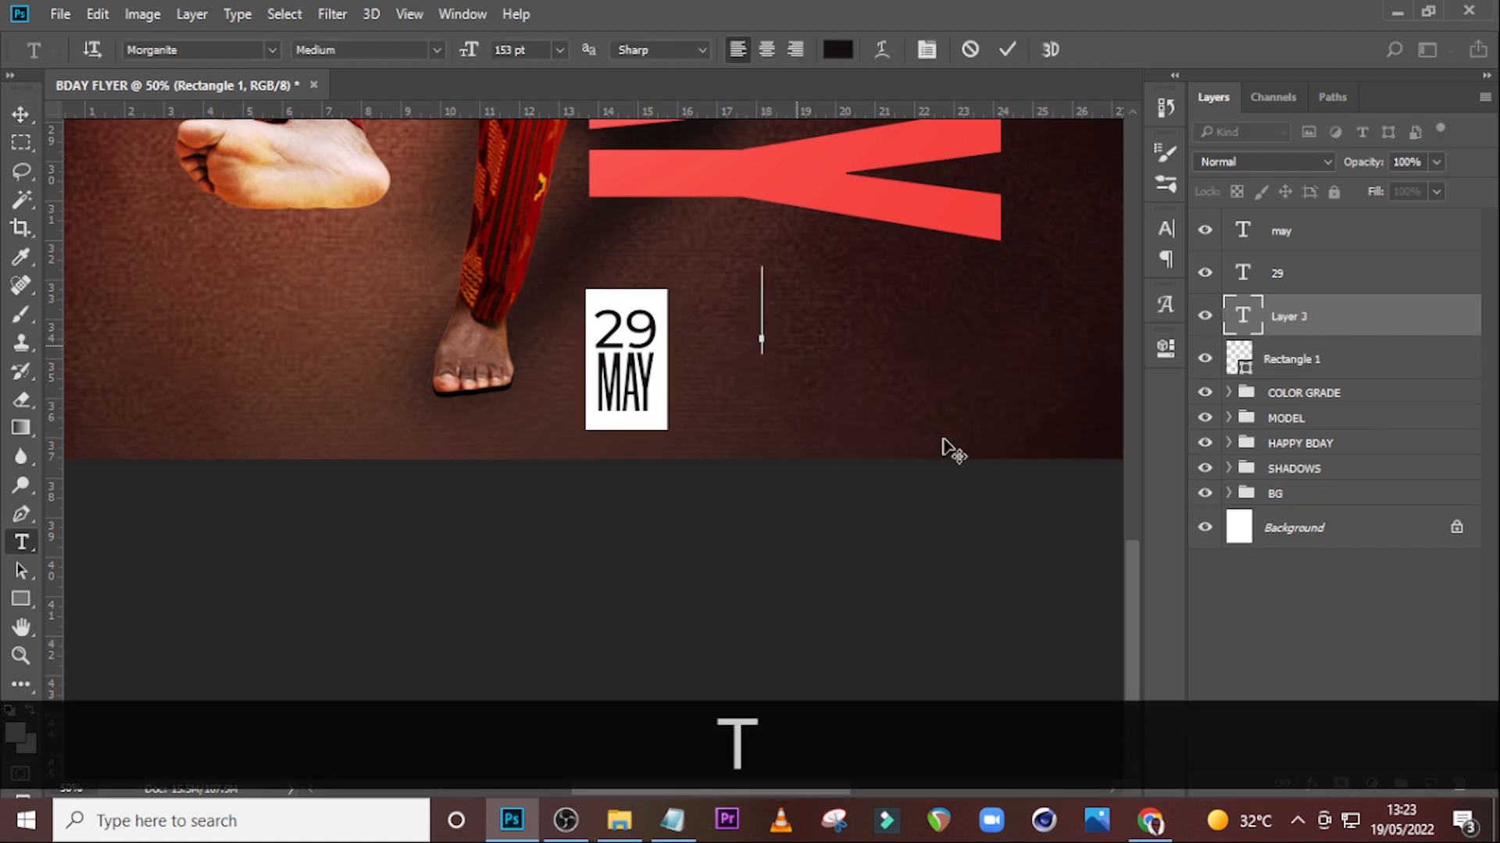
left_click(672, 820)
left_click_drag(1068, 441, 972, 425)
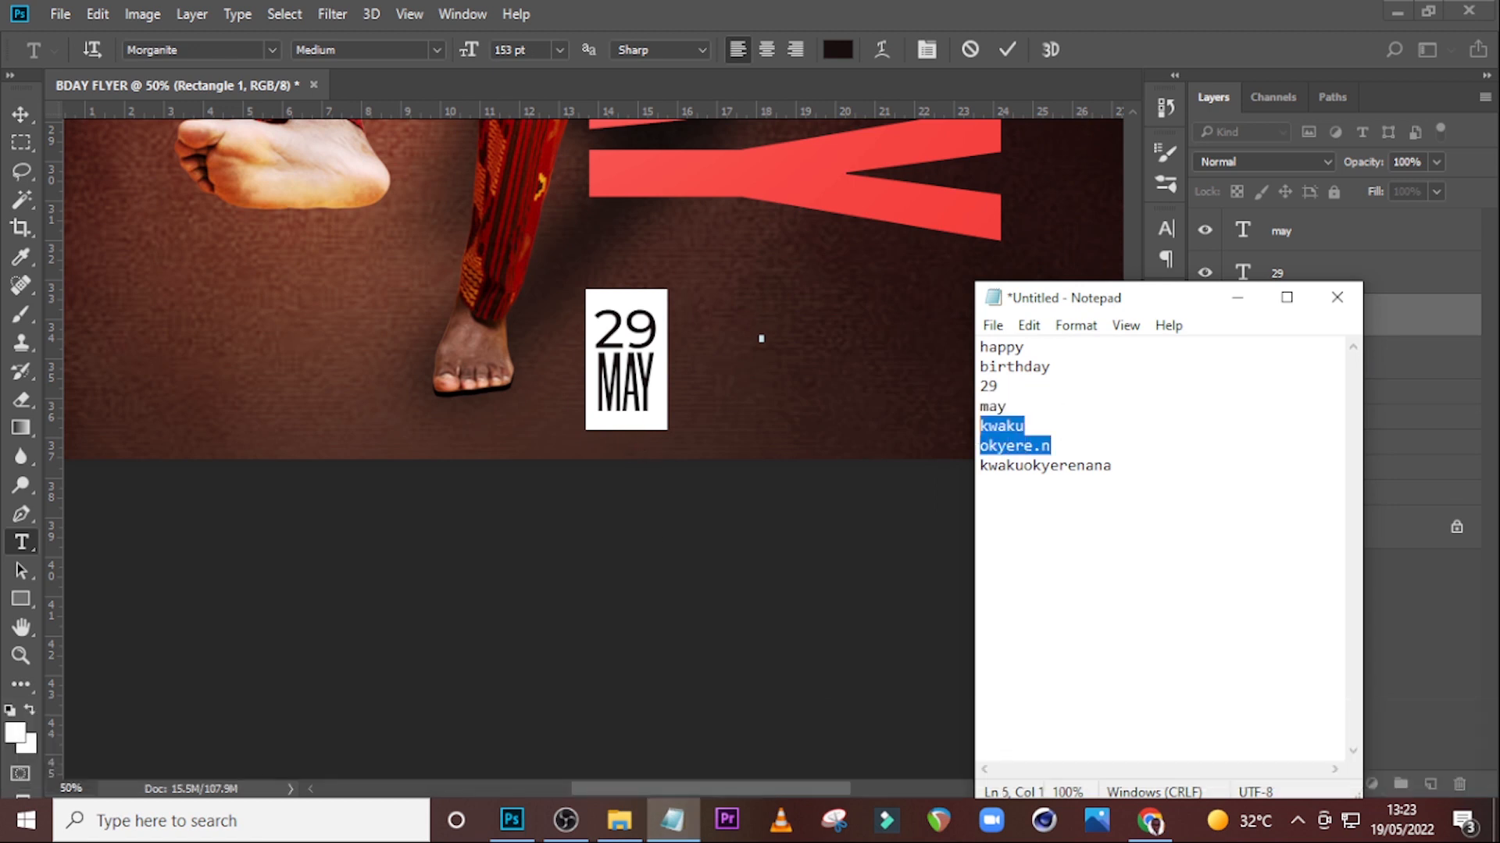
key("ctrl+c")
left_click(982, 78)
key("ctrl+v")
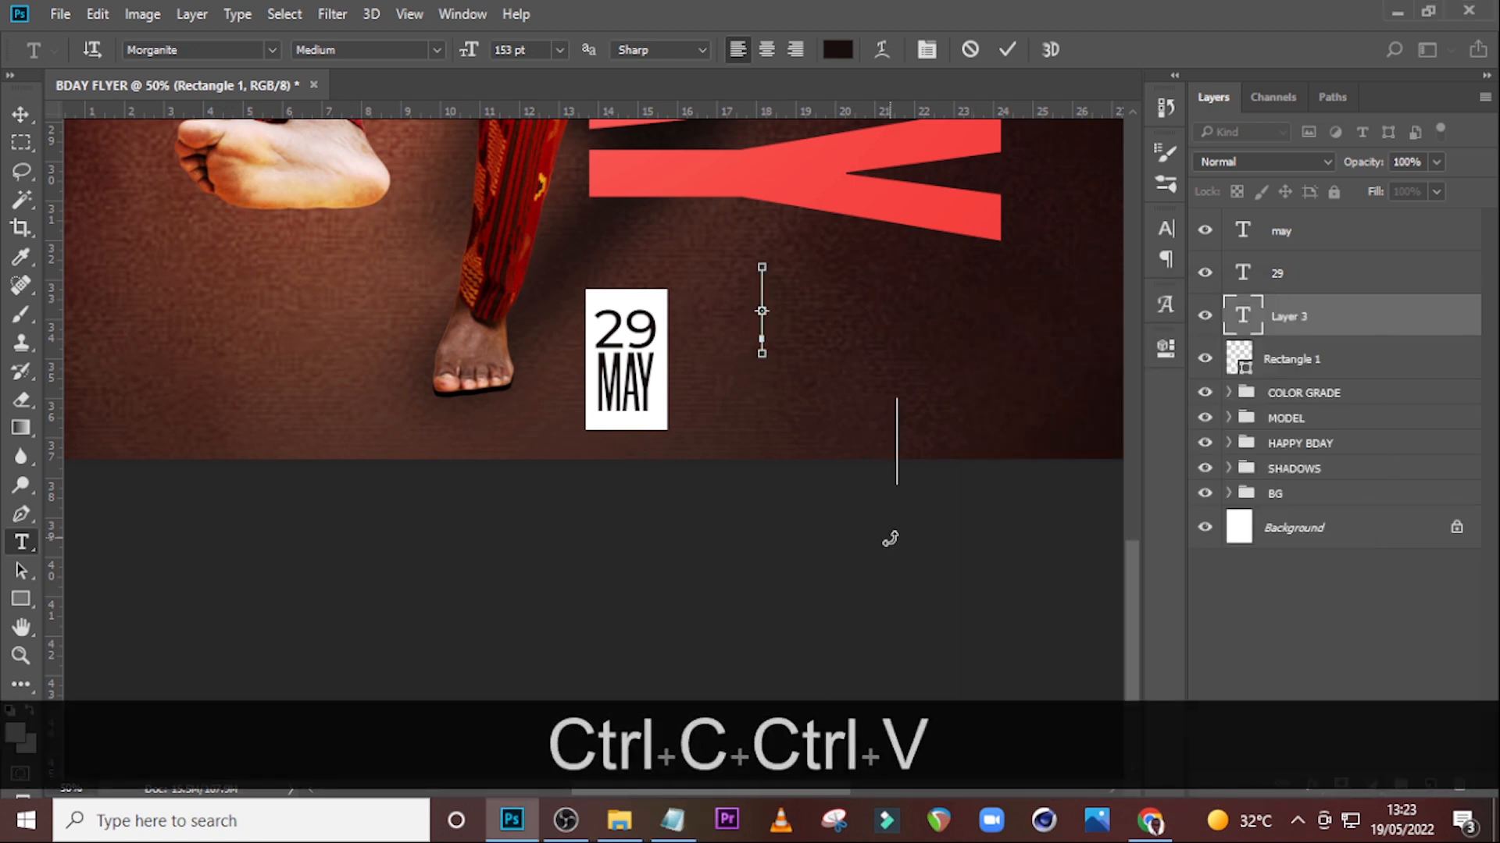
left_click_drag(1285, 311, 1287, 225)
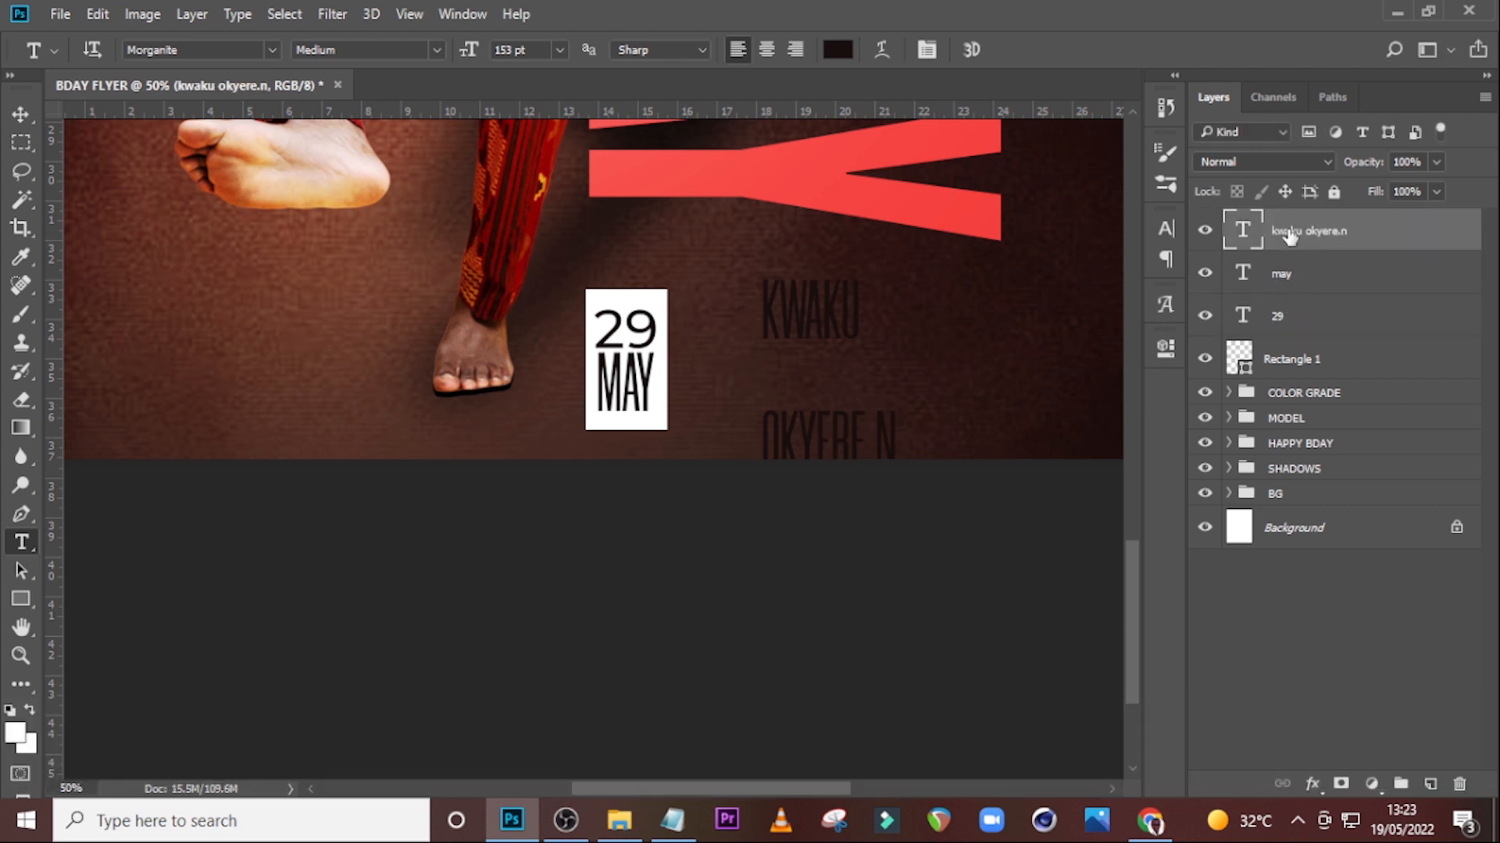
Set the name text to Montserrat Regular at 84 pt.
left_click(1165, 228)
left_click(1037, 255)
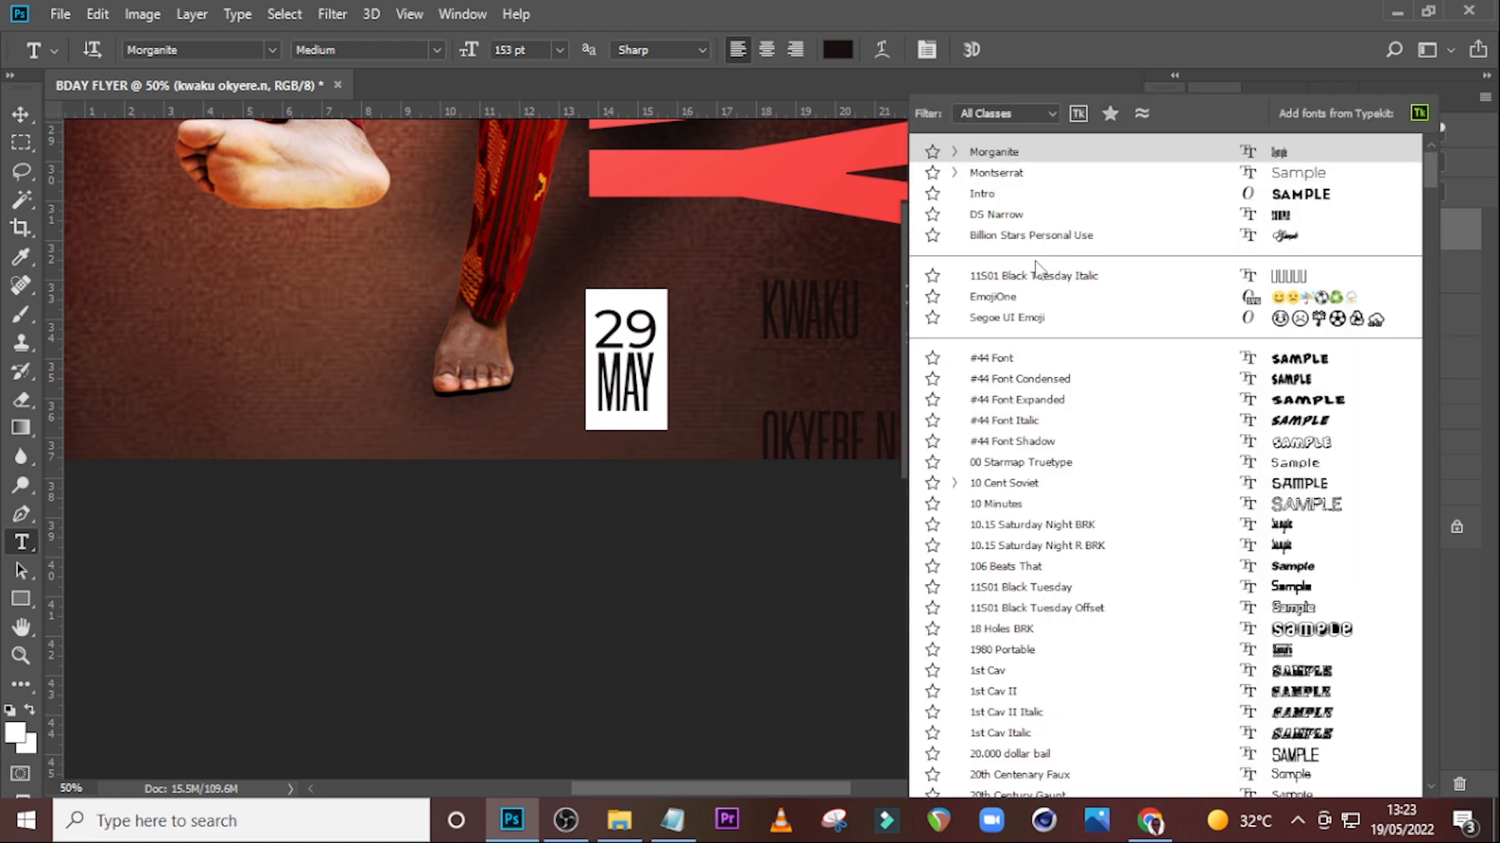
left_click(1014, 168)
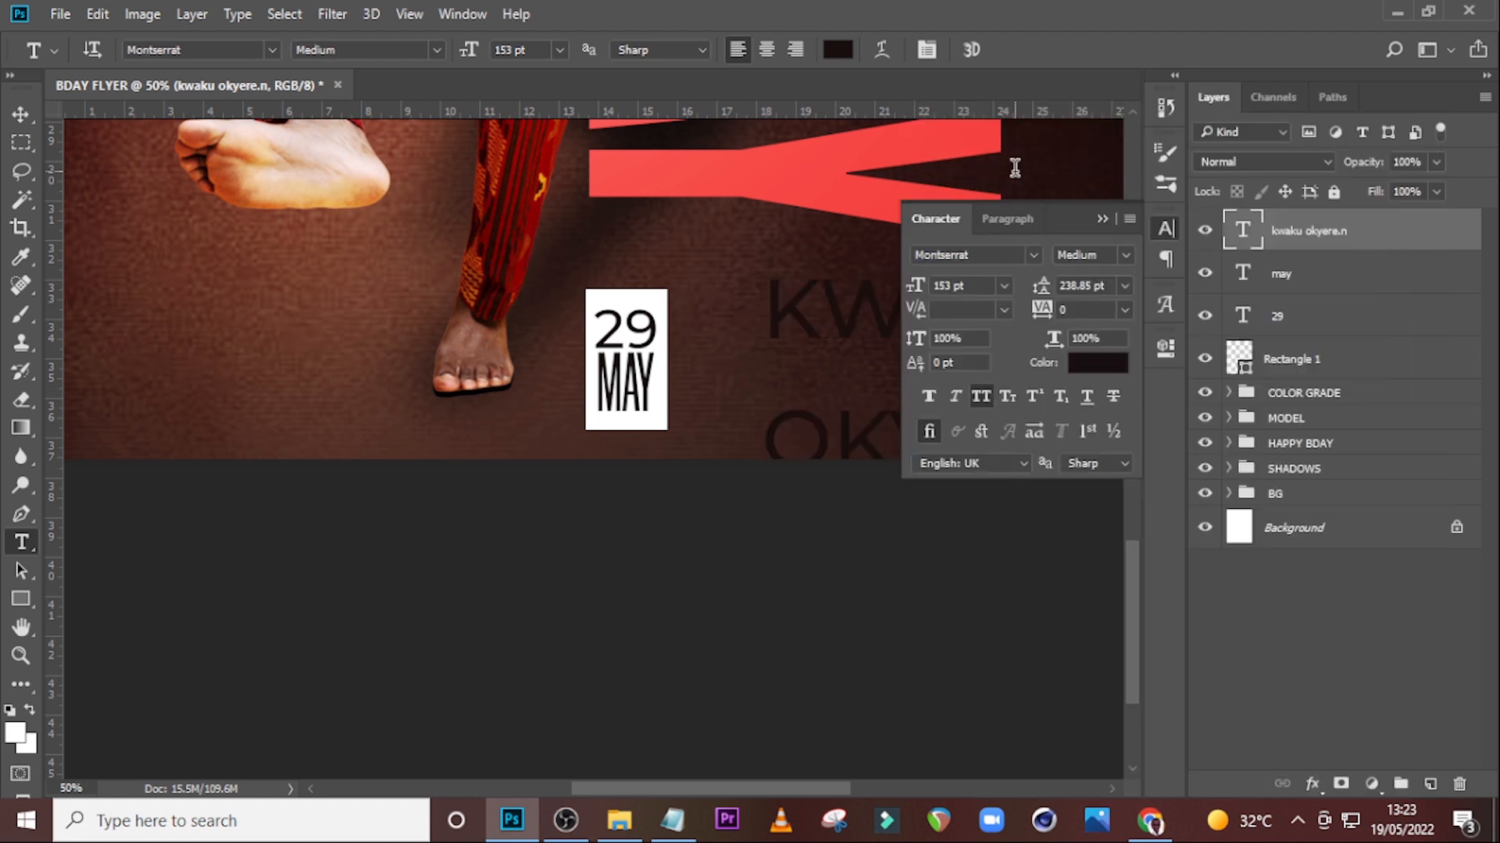
left_click(1117, 256)
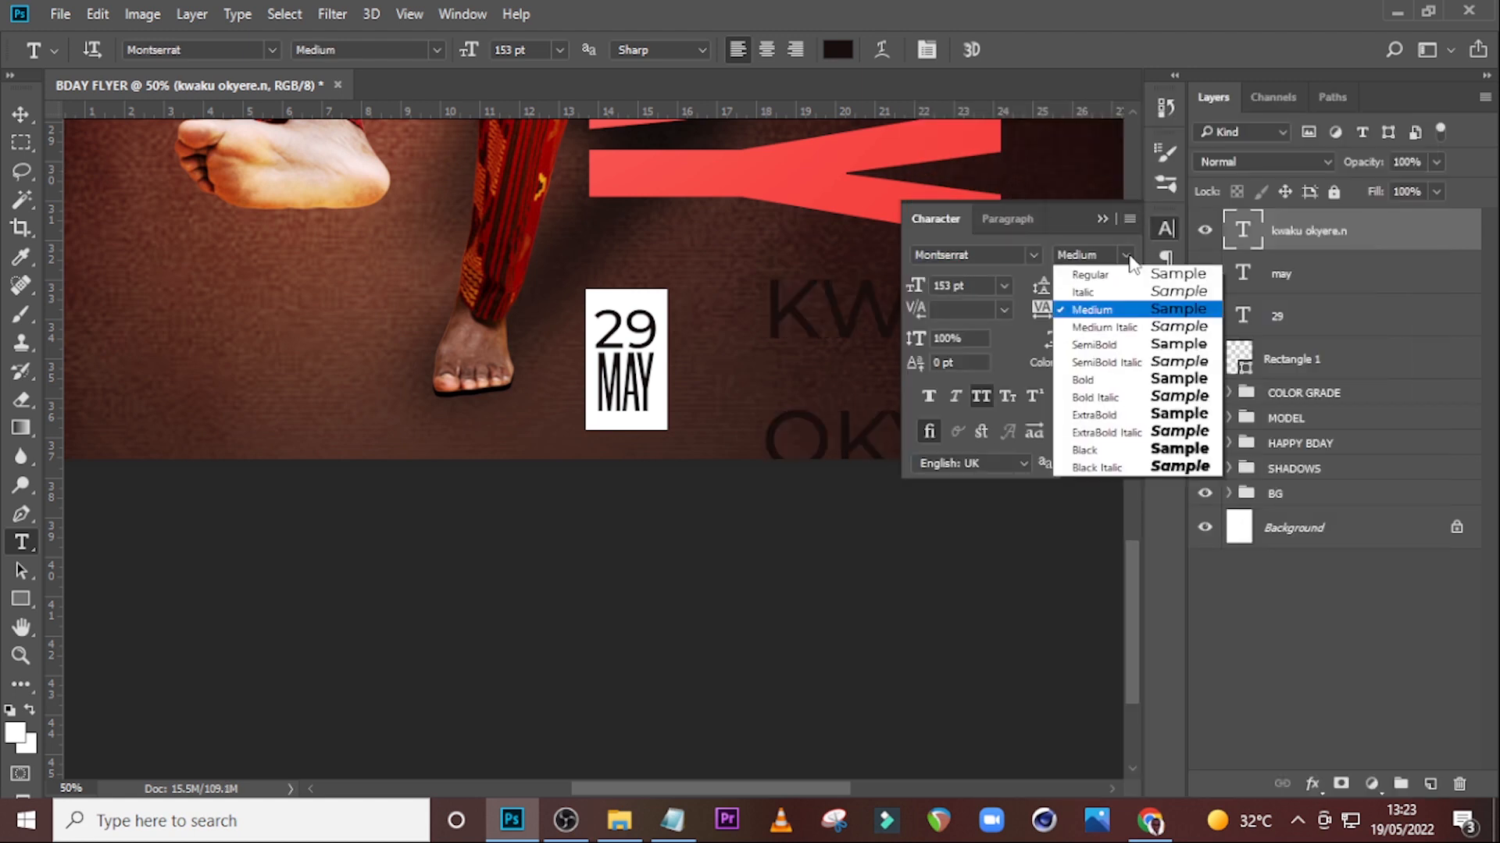
left_click(1090, 381)
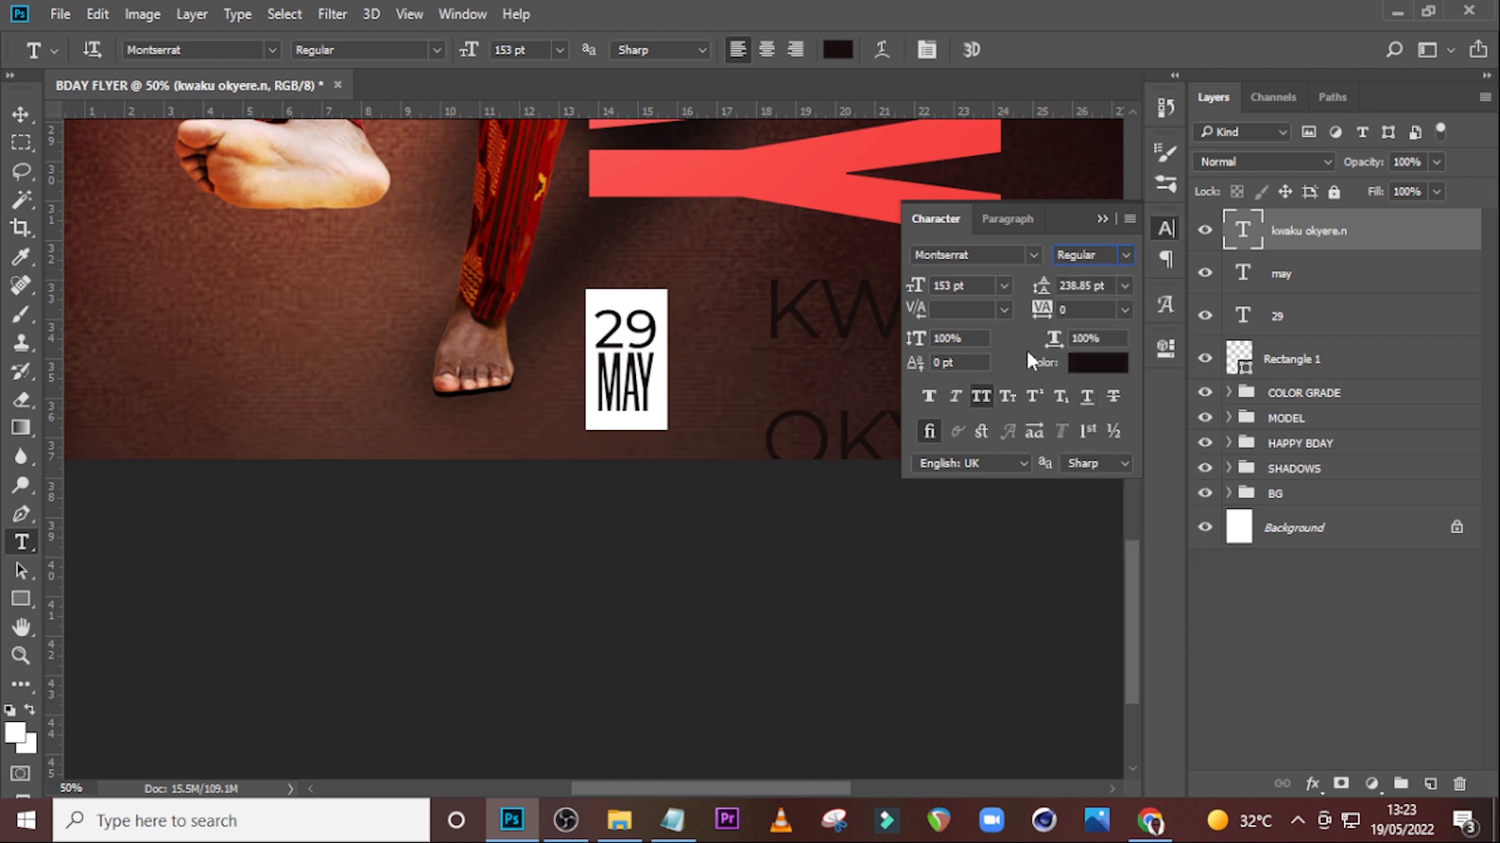
left_click(983, 286)
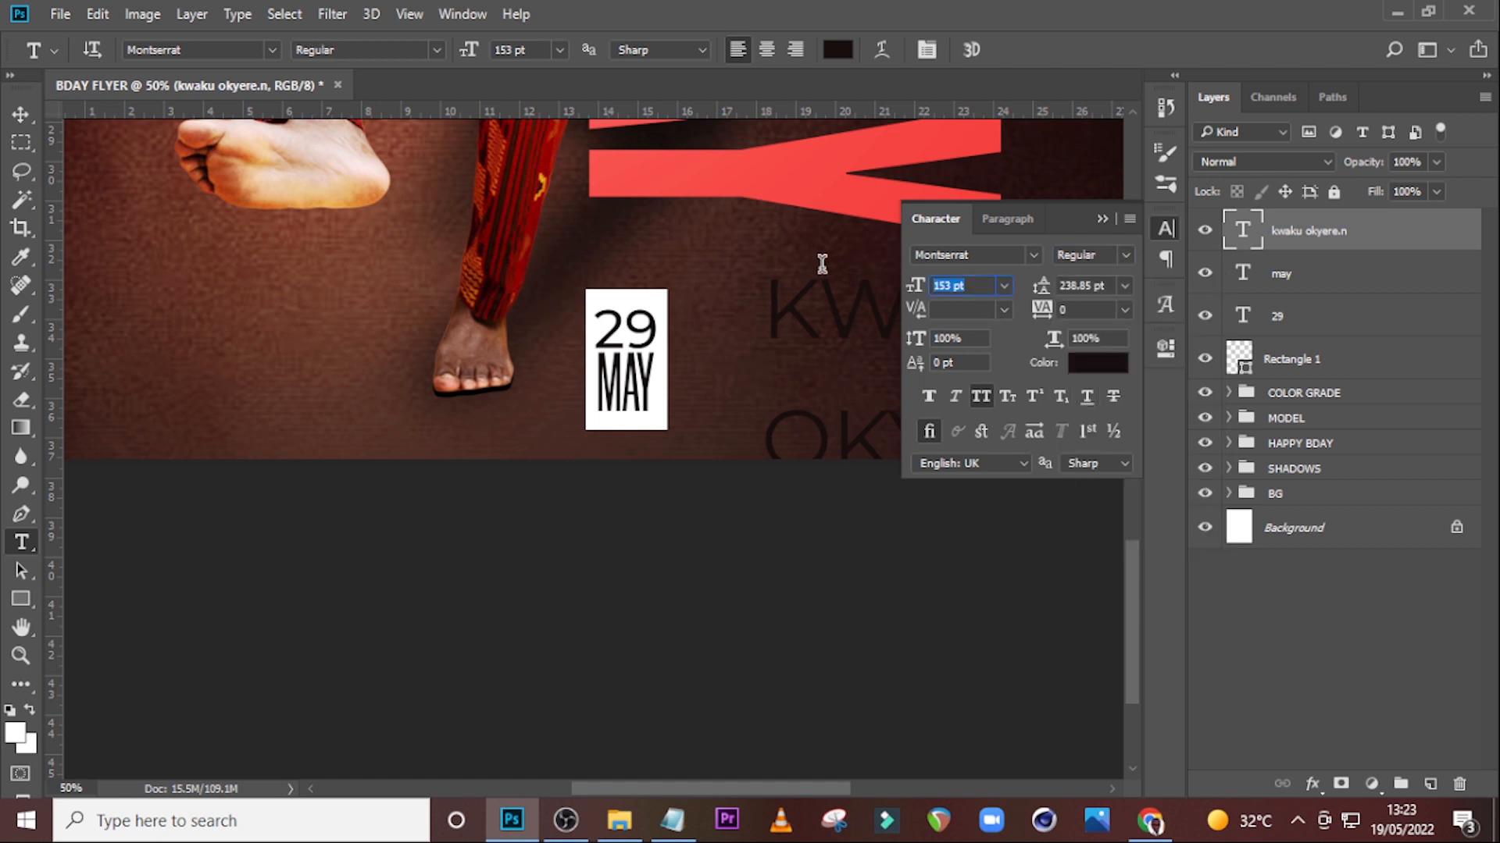
type("84")
key("Return")
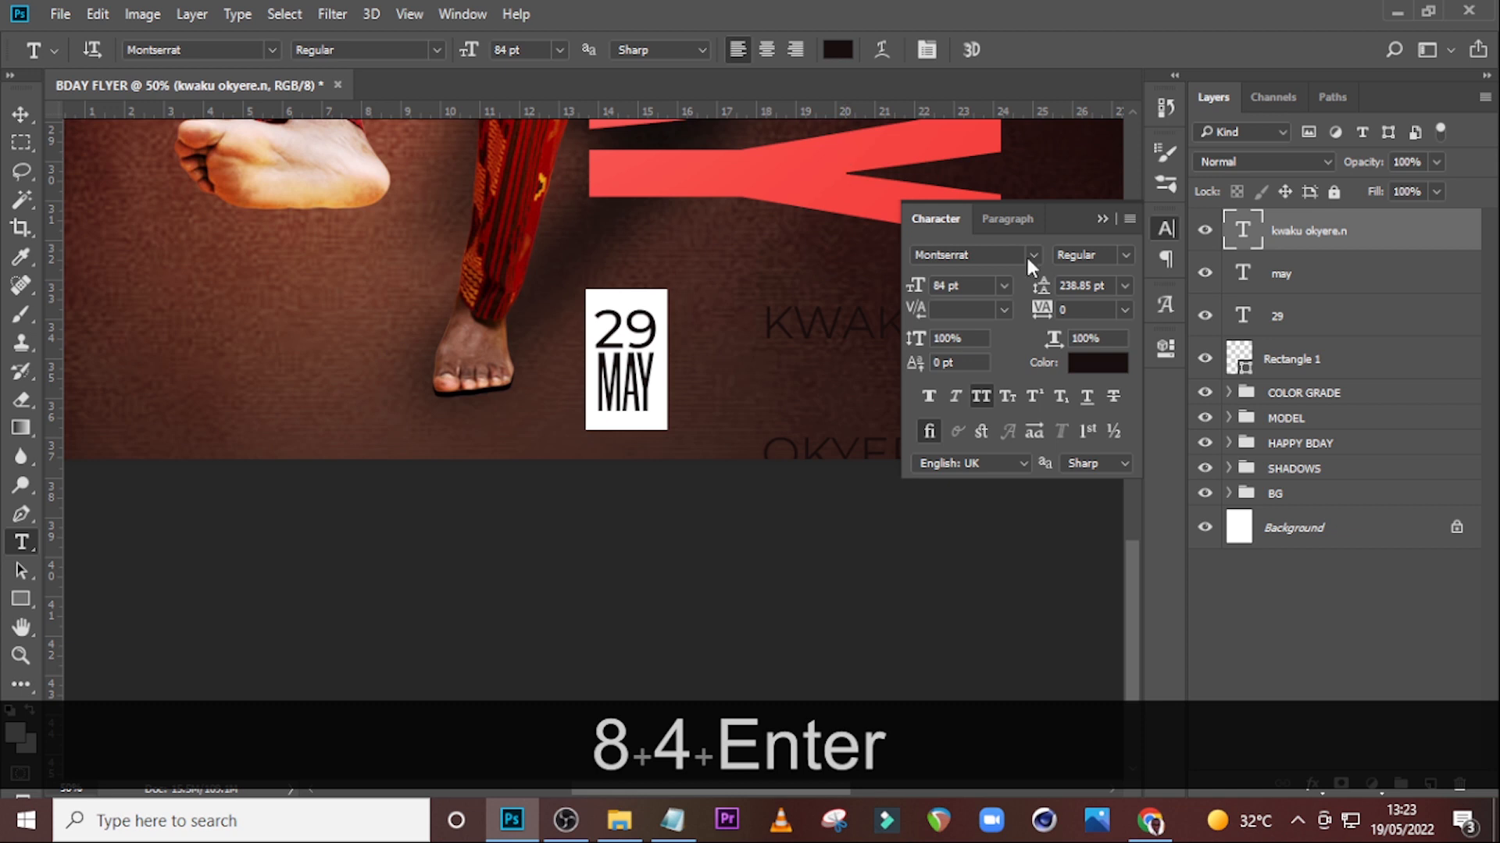
Set the name text's leading to 76.37 pt.
left_click(1067, 310)
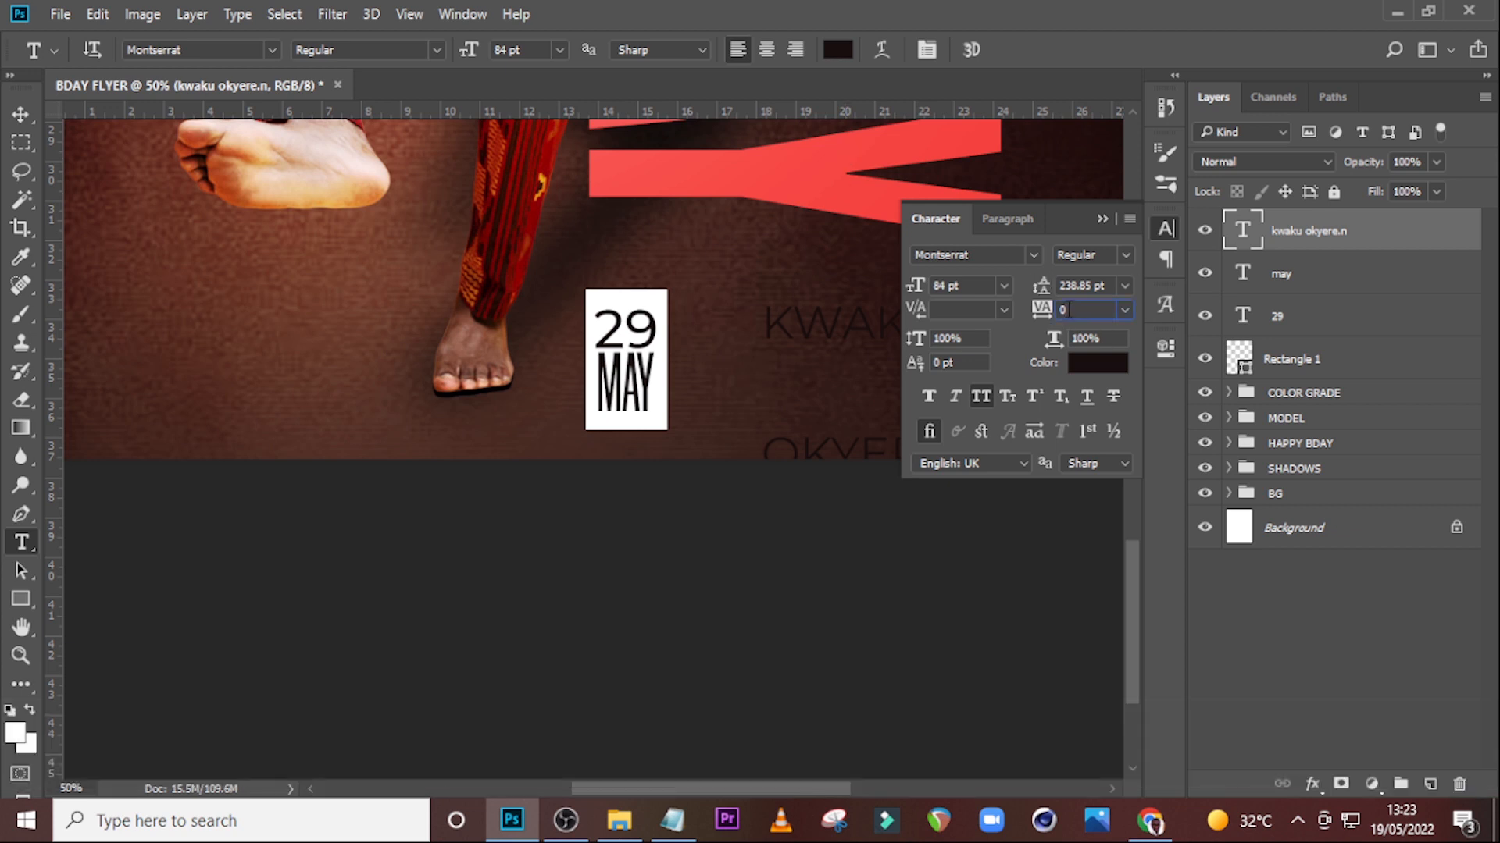
left_click(1112, 285)
type("76")
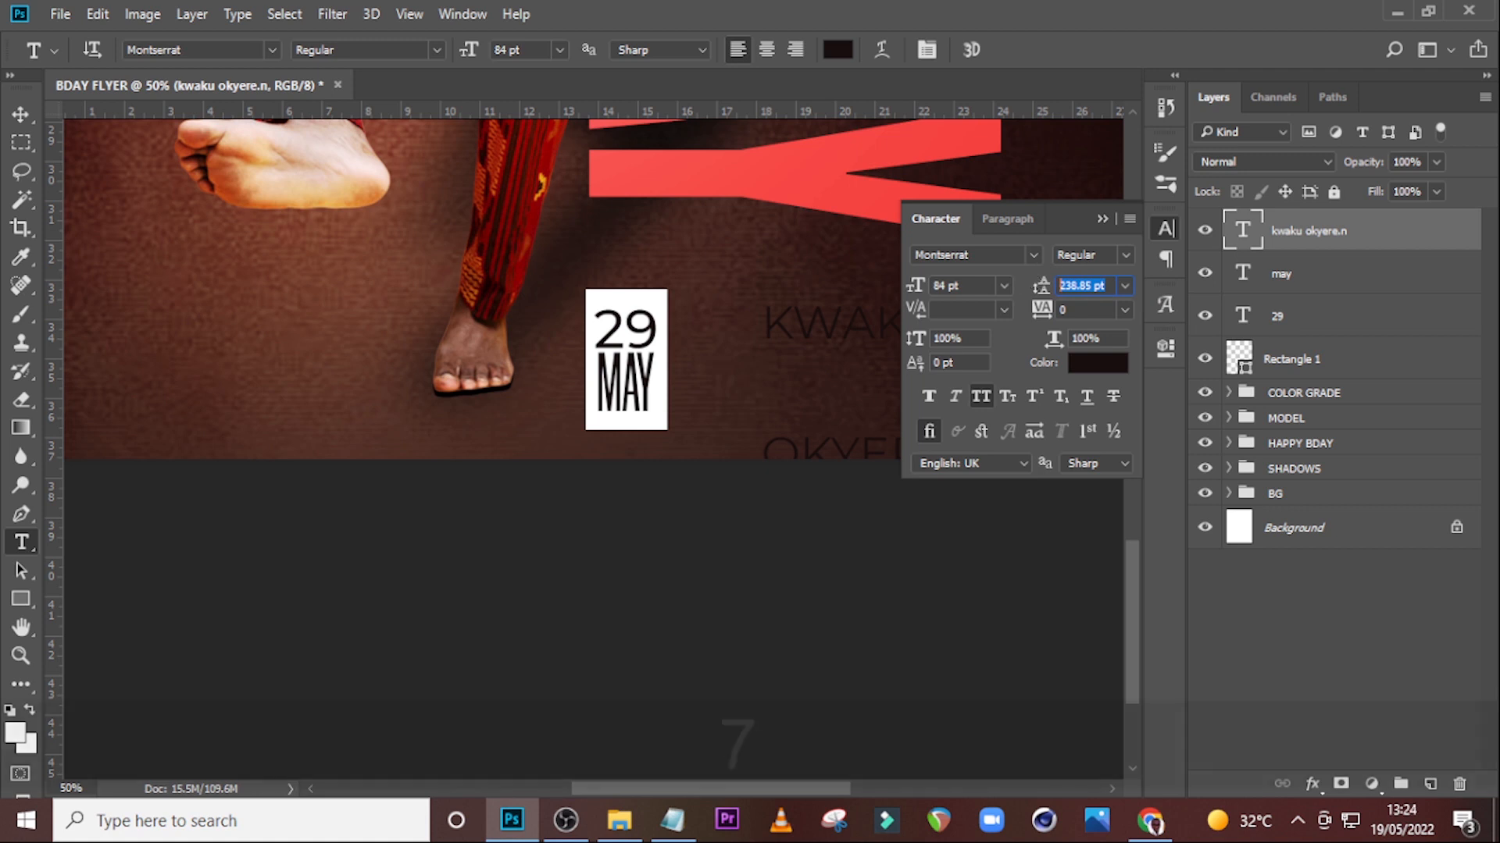
type(".37")
key("Return")
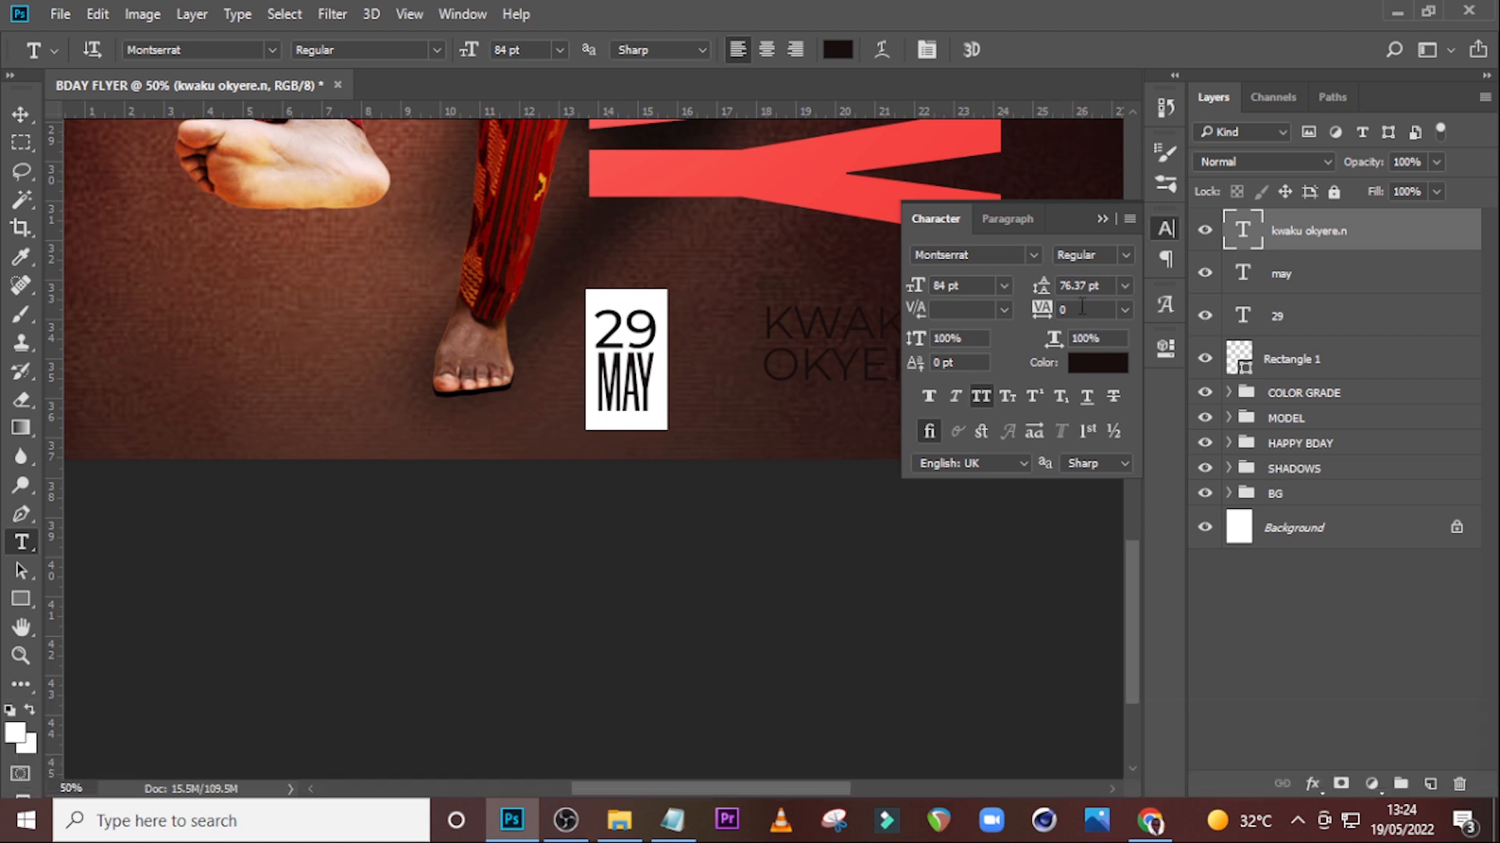
Set the name text colour to ffffff.
left_click(1107, 375)
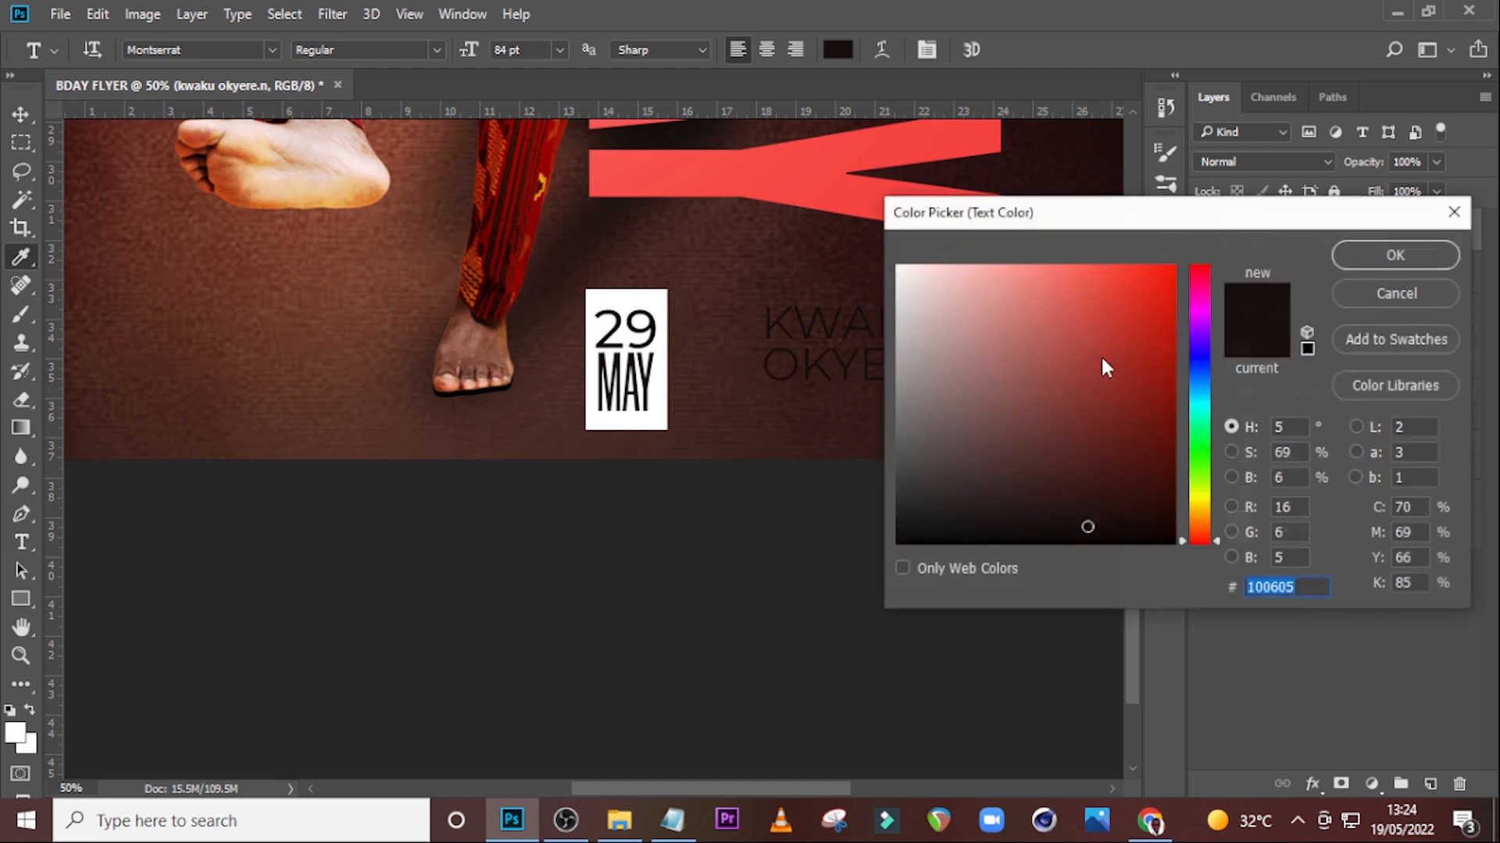
type("ffffff")
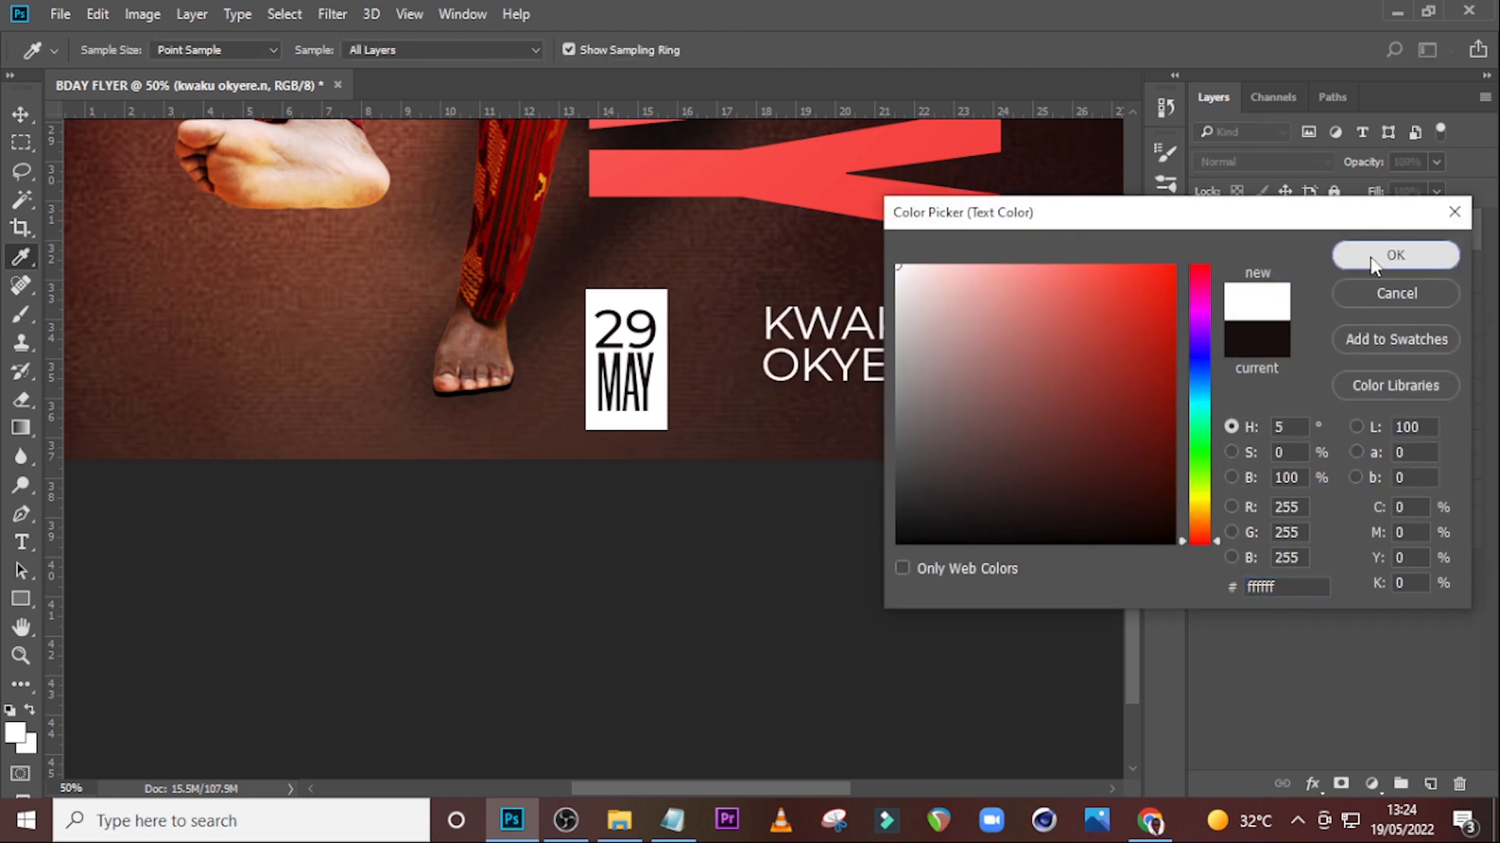
left_click(1396, 255)
Move the name text next to the white date box.
key("v")
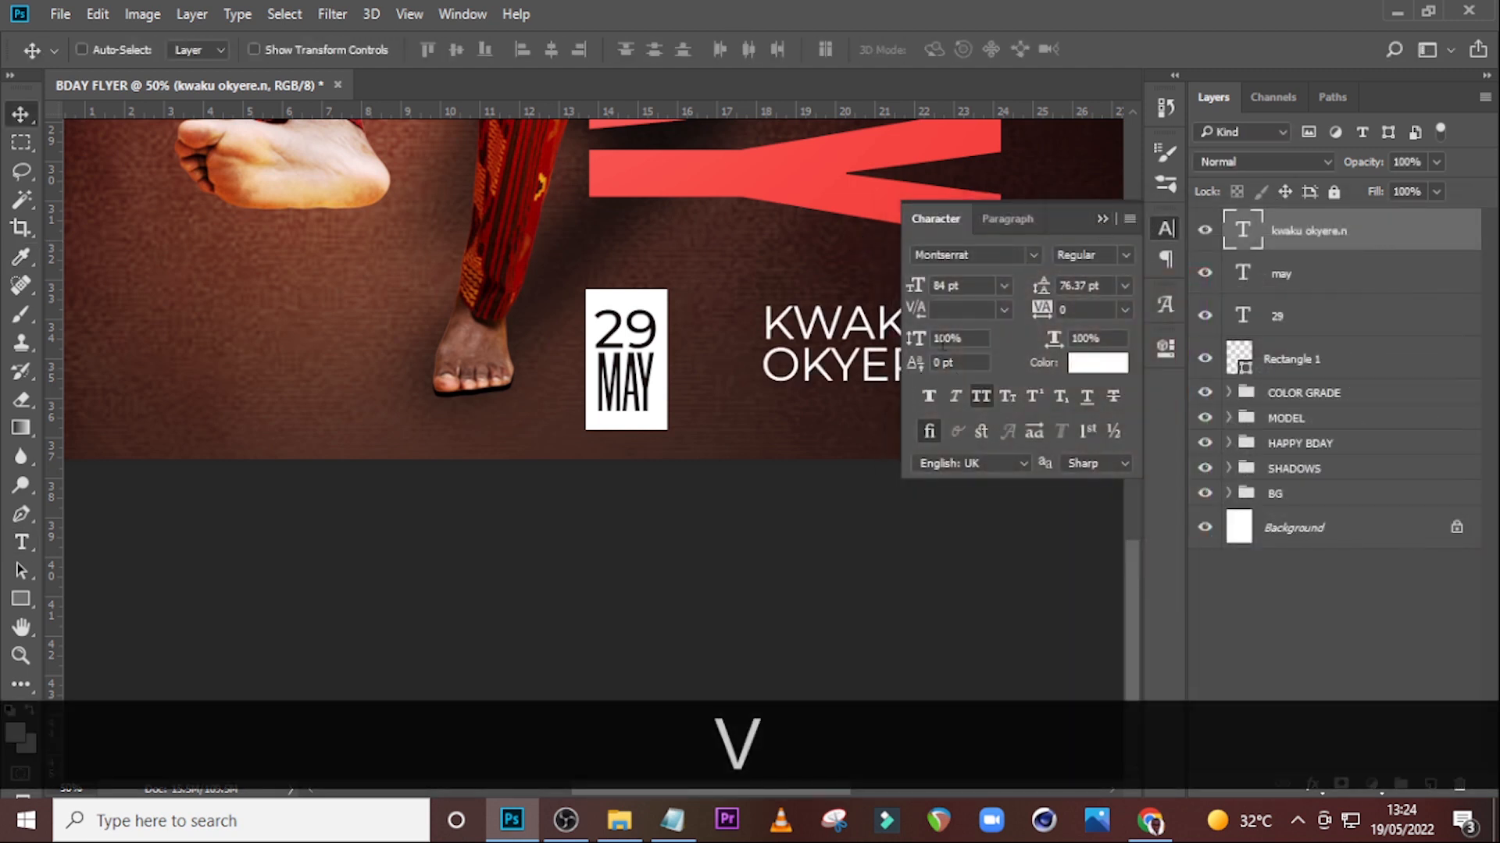
left_click(1101, 220)
left_click_drag(867, 352, 812, 373)
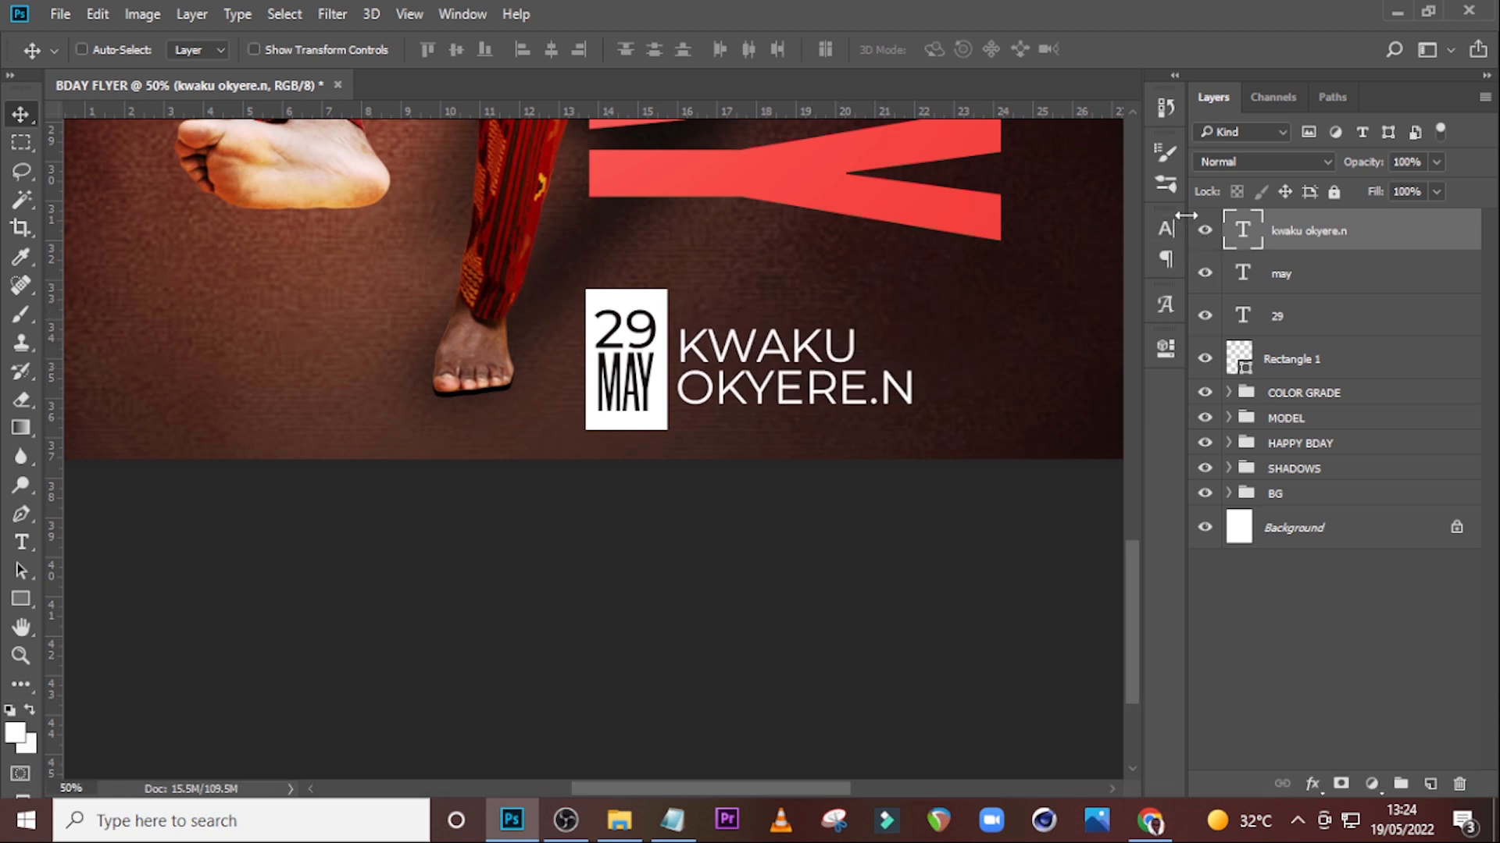
key("t")
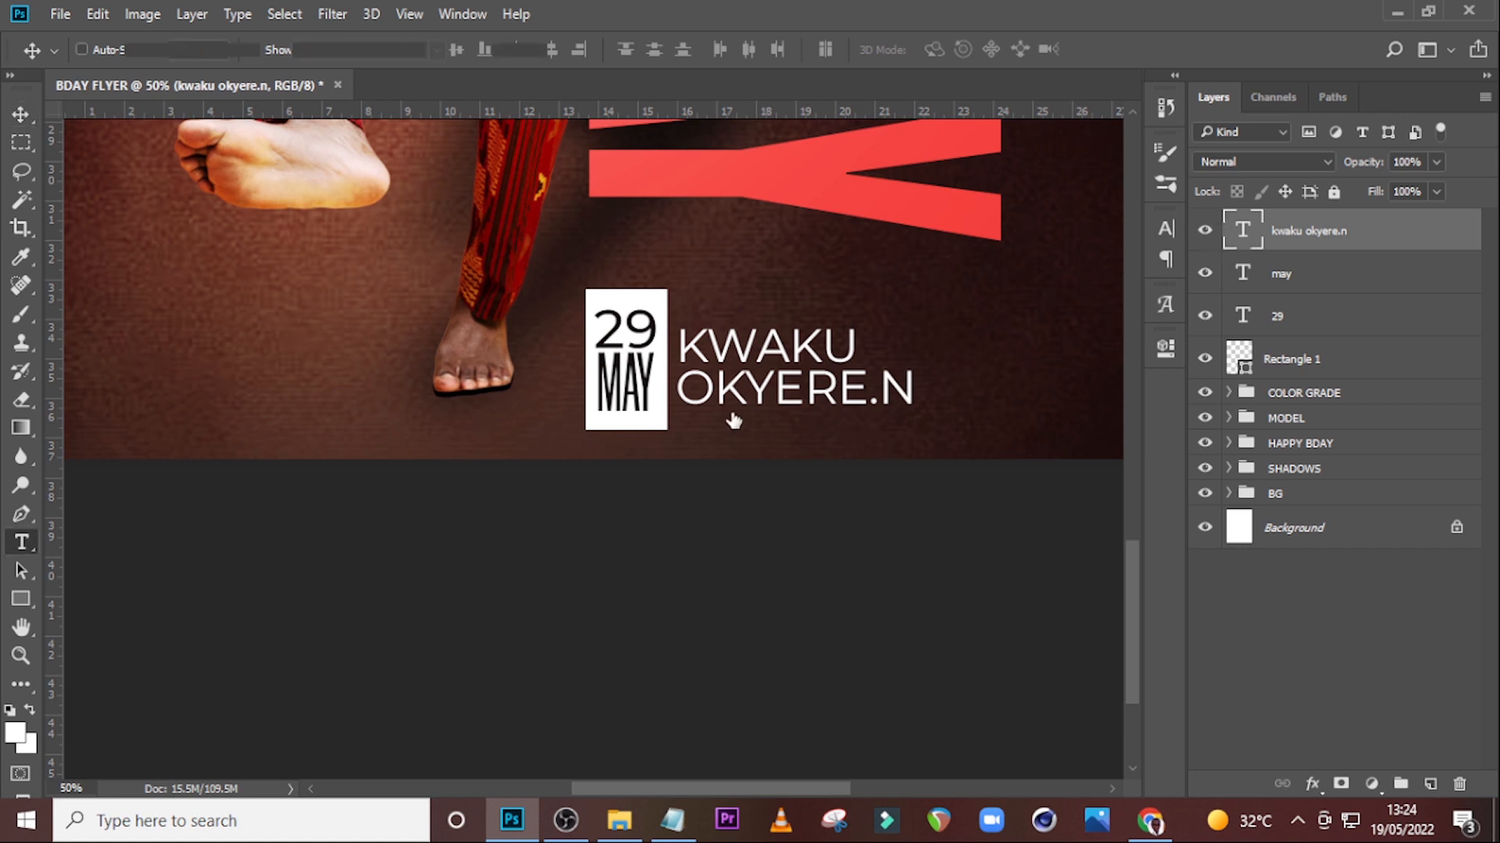
left_click(686, 386)
left_click_drag(678, 388, 919, 396)
left_click(1166, 229)
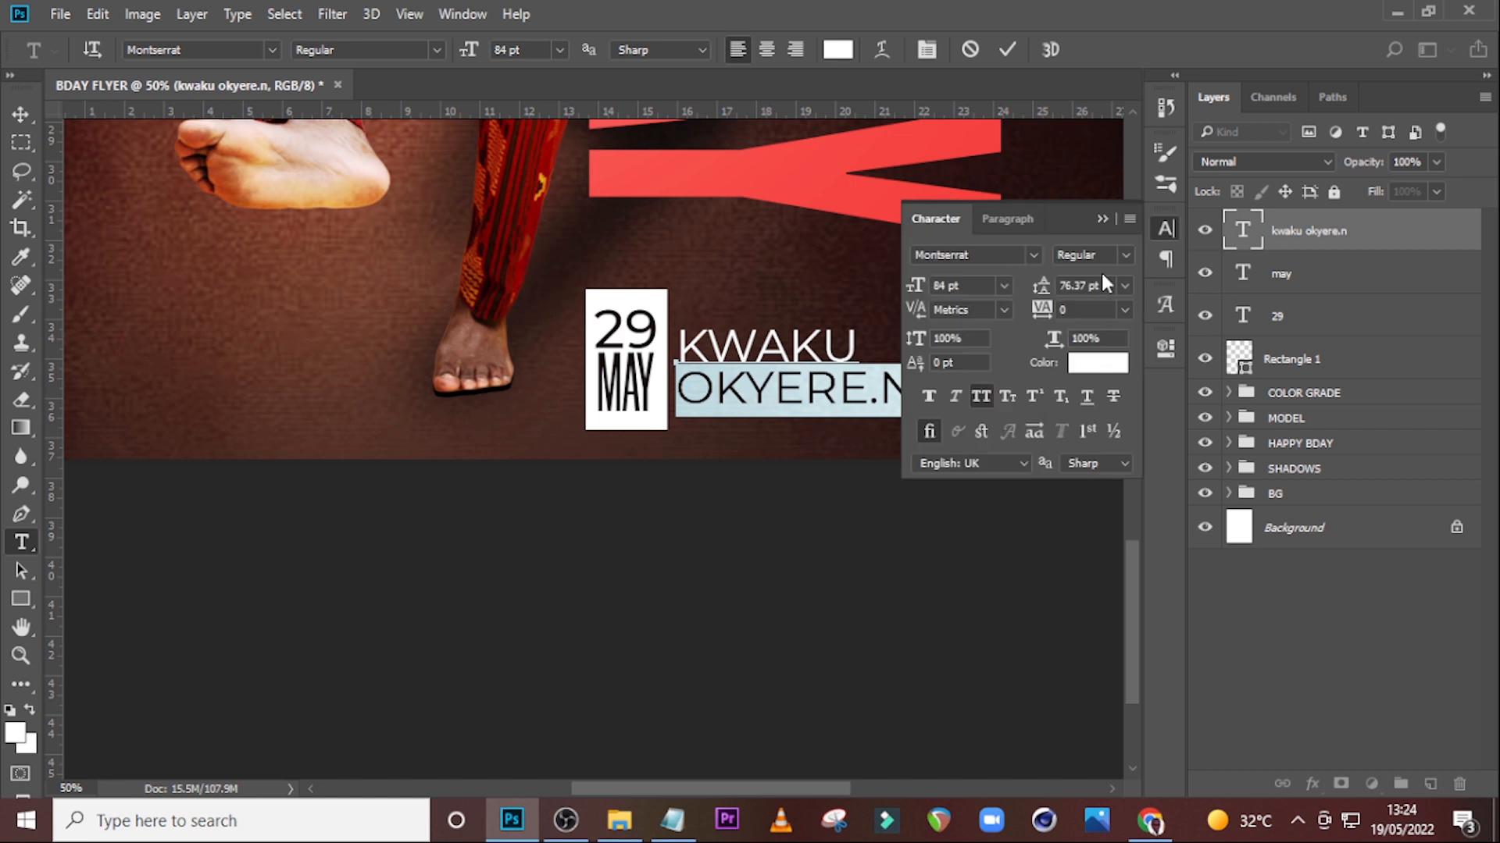
left_click(1125, 256)
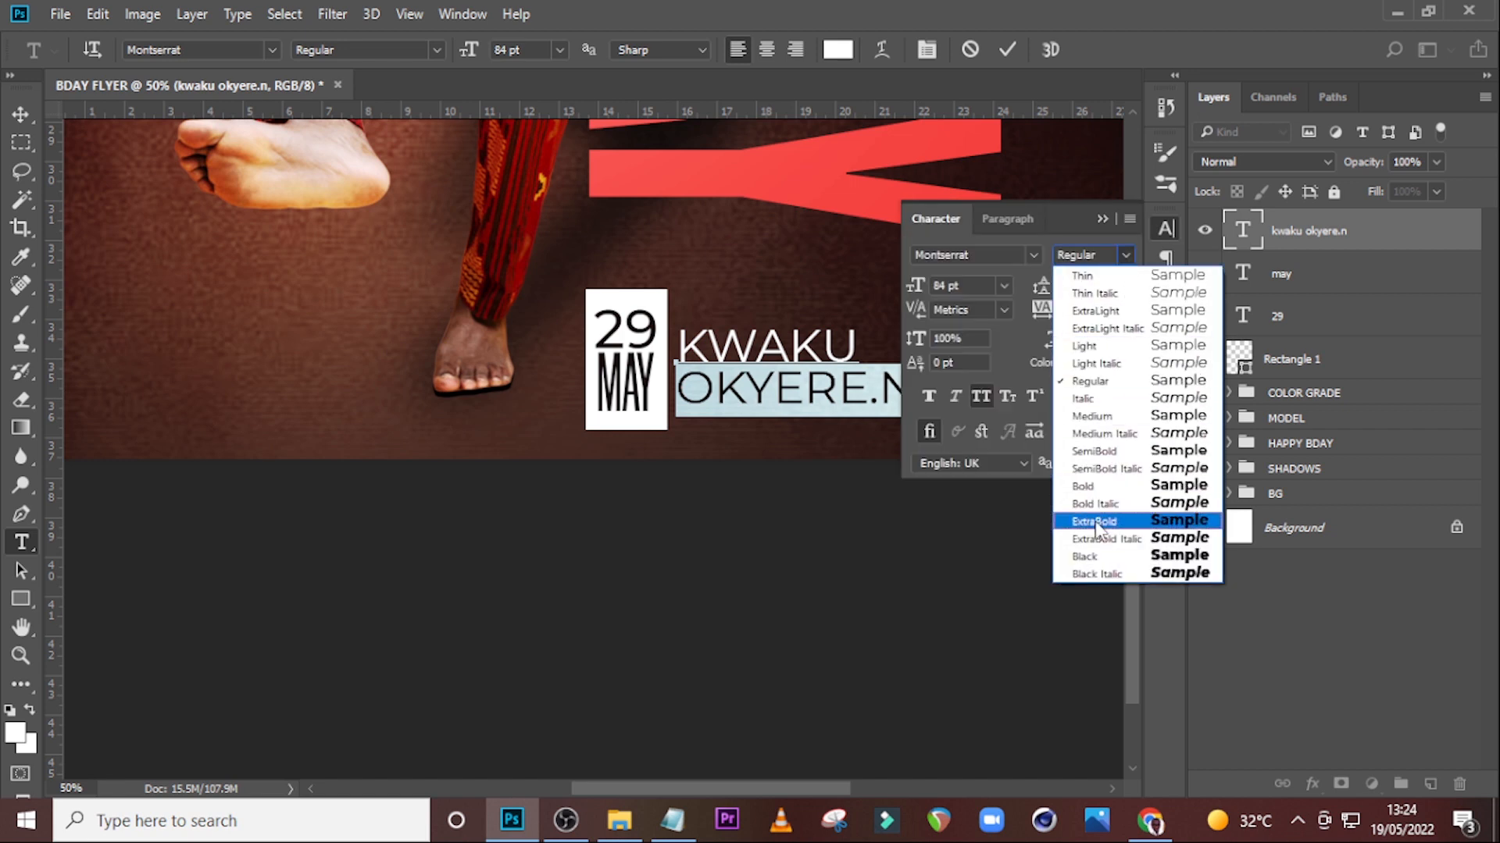
left_click(1090, 520)
left_click(1097, 215)
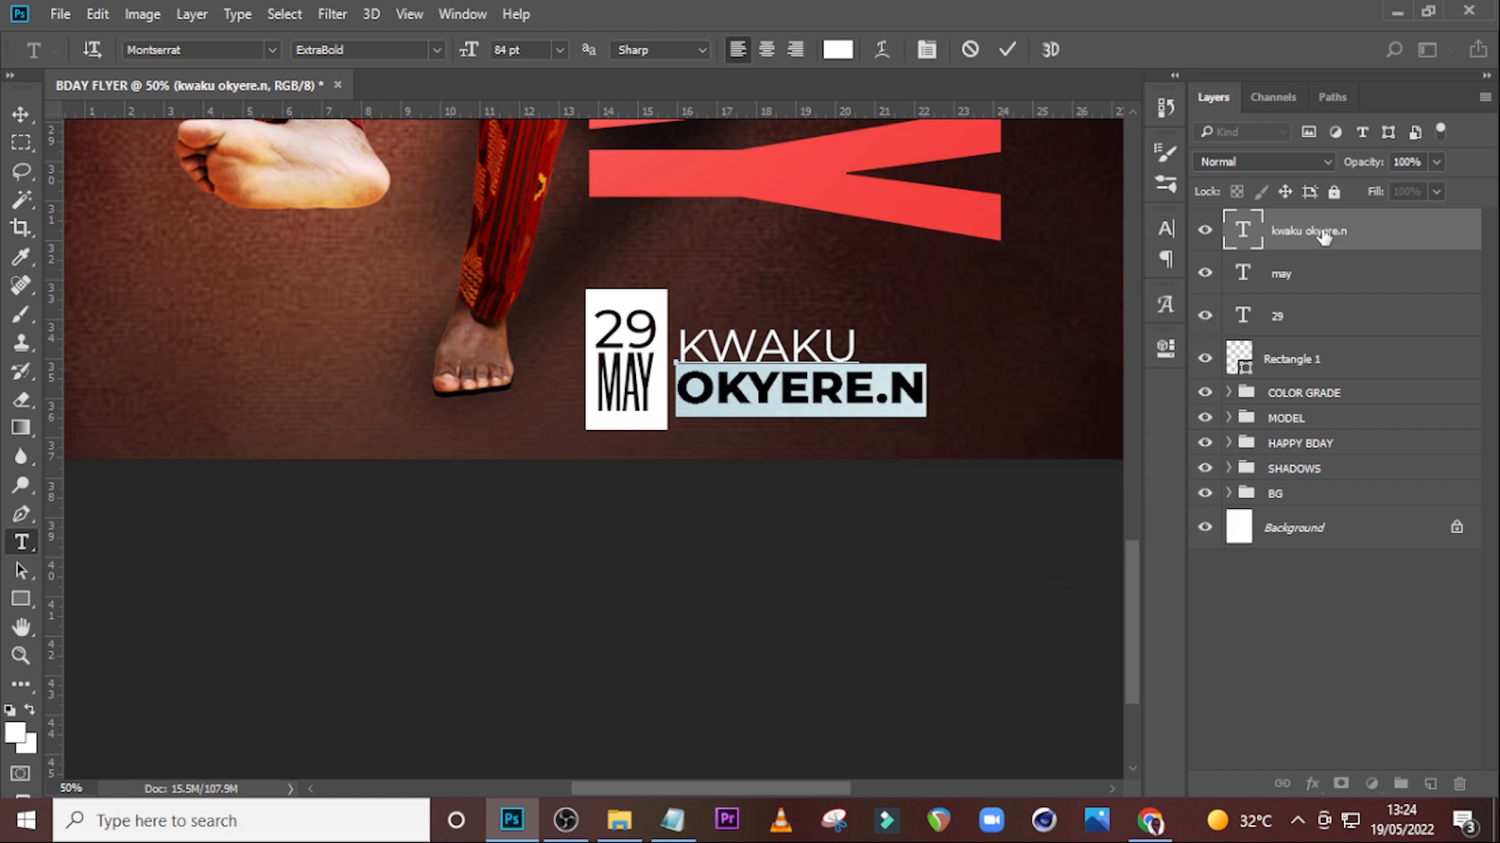
Group the date box, day, month and name layers together.
left_click(1321, 232)
key("v")
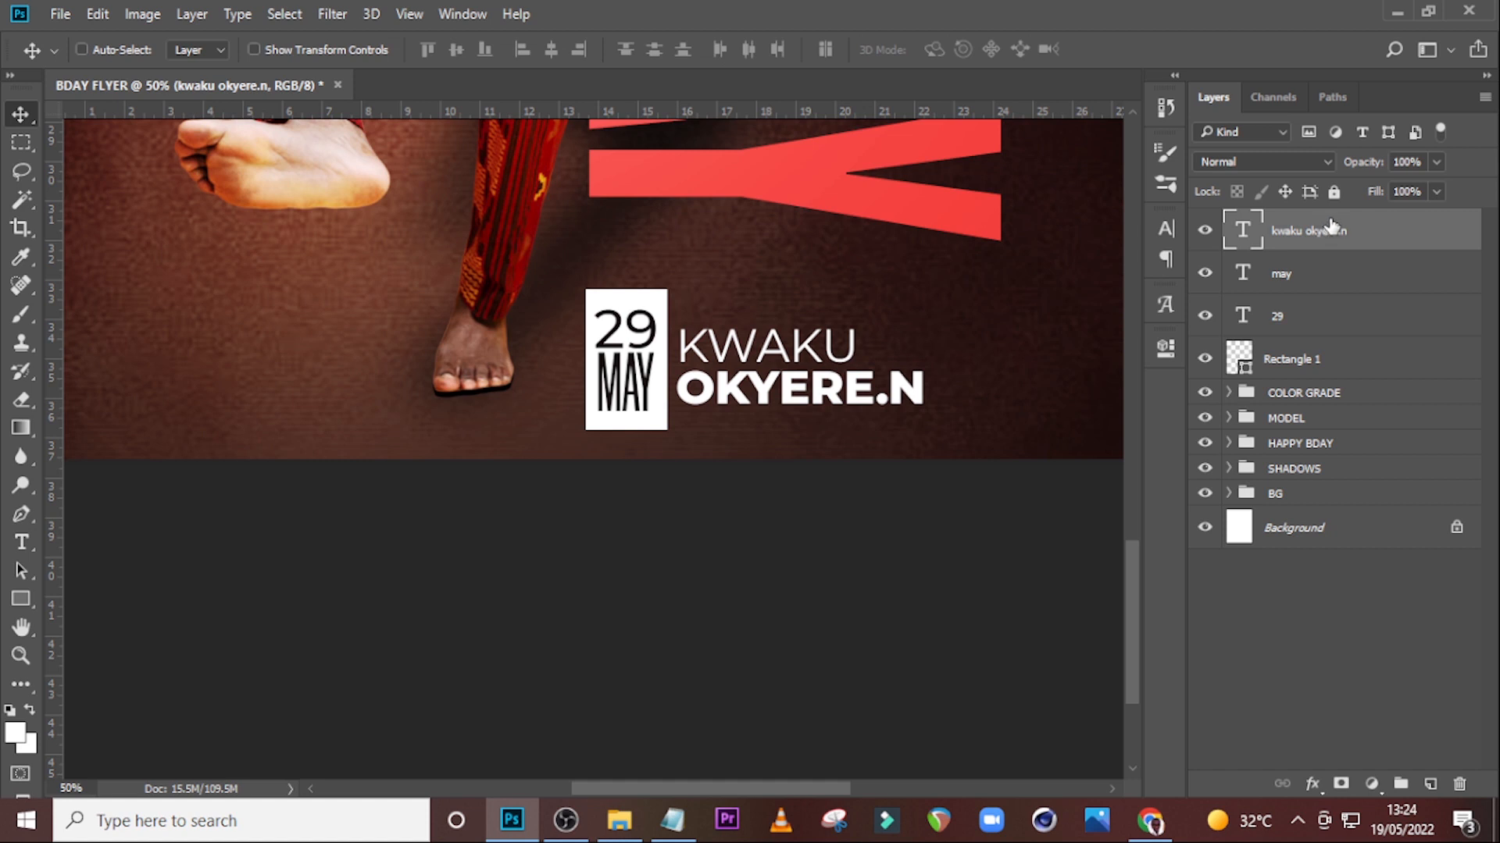
left_click(1305, 360, "ctrl+shift")
key("ctrl+g")
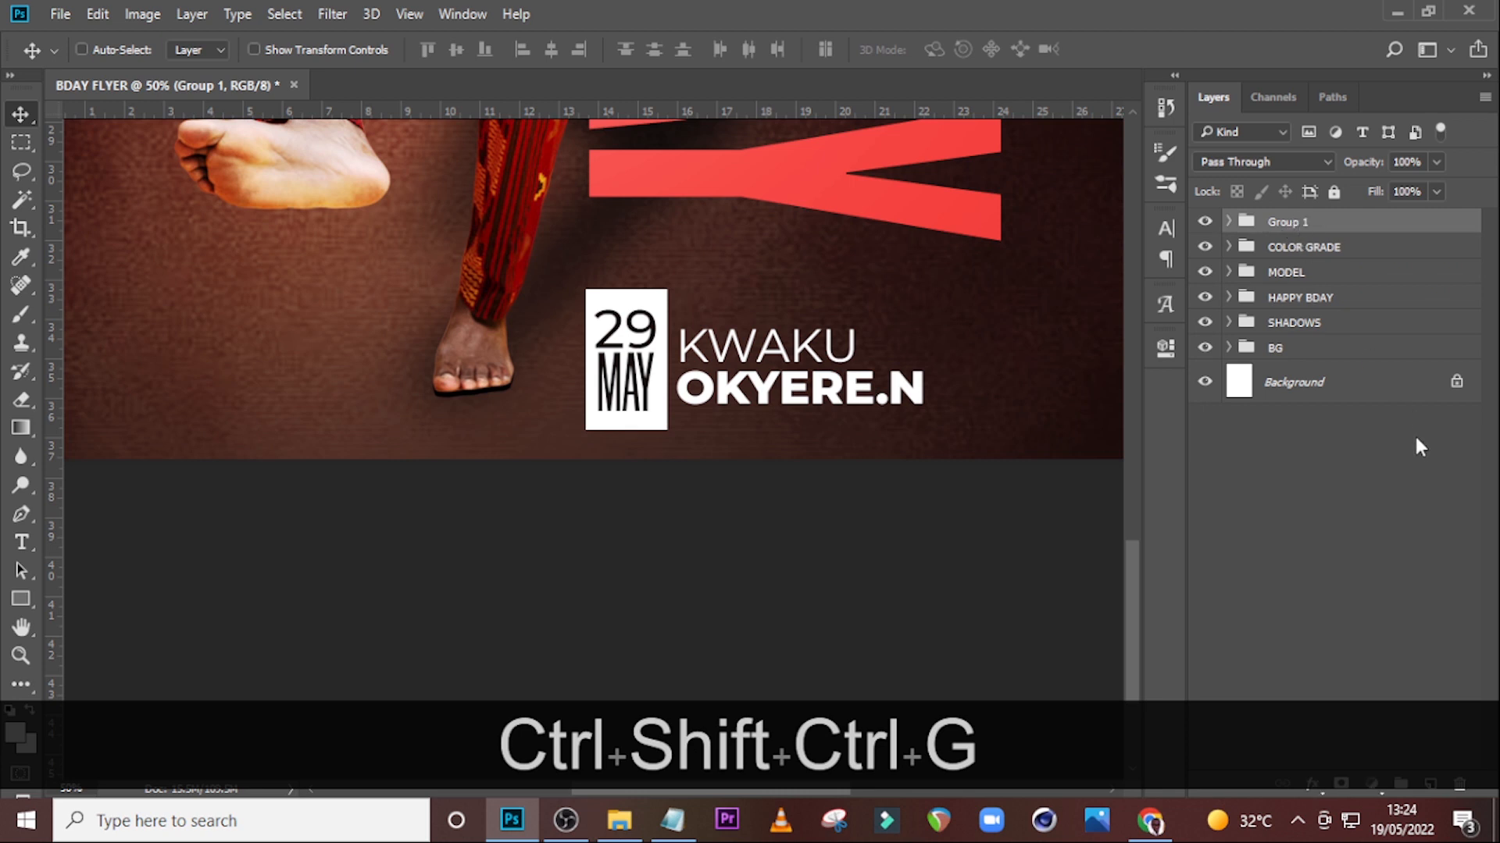
key("d")
key("a")
key("t")
key("e")
key("space")
key("t")
key("i")
key("m")
key("e")
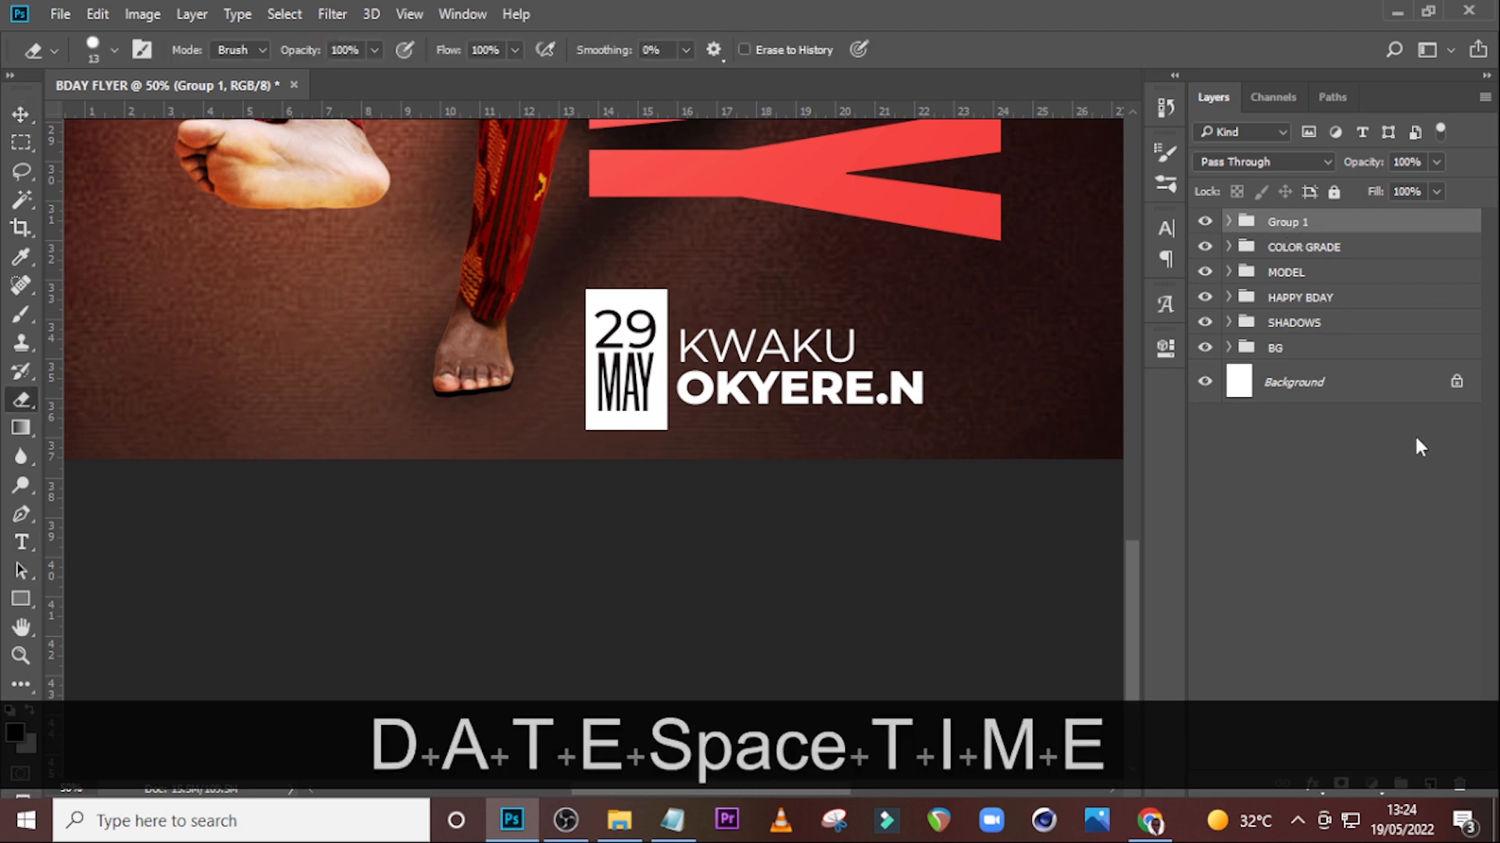
key("Return")
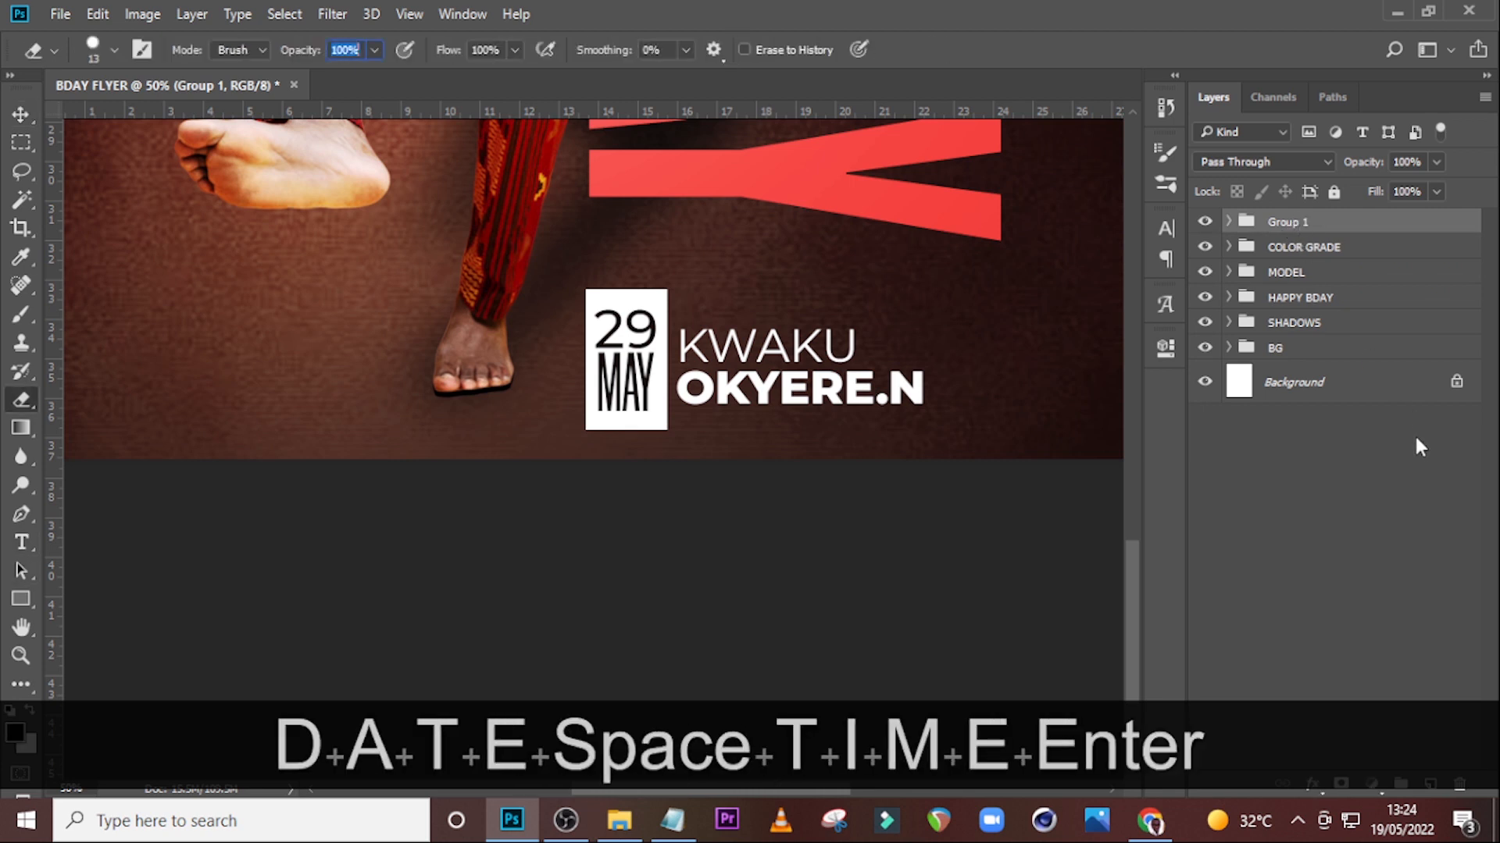
Rename the new group DATE TIME.
double_click(1288, 223)
type("DATE TIME")
key("Return")
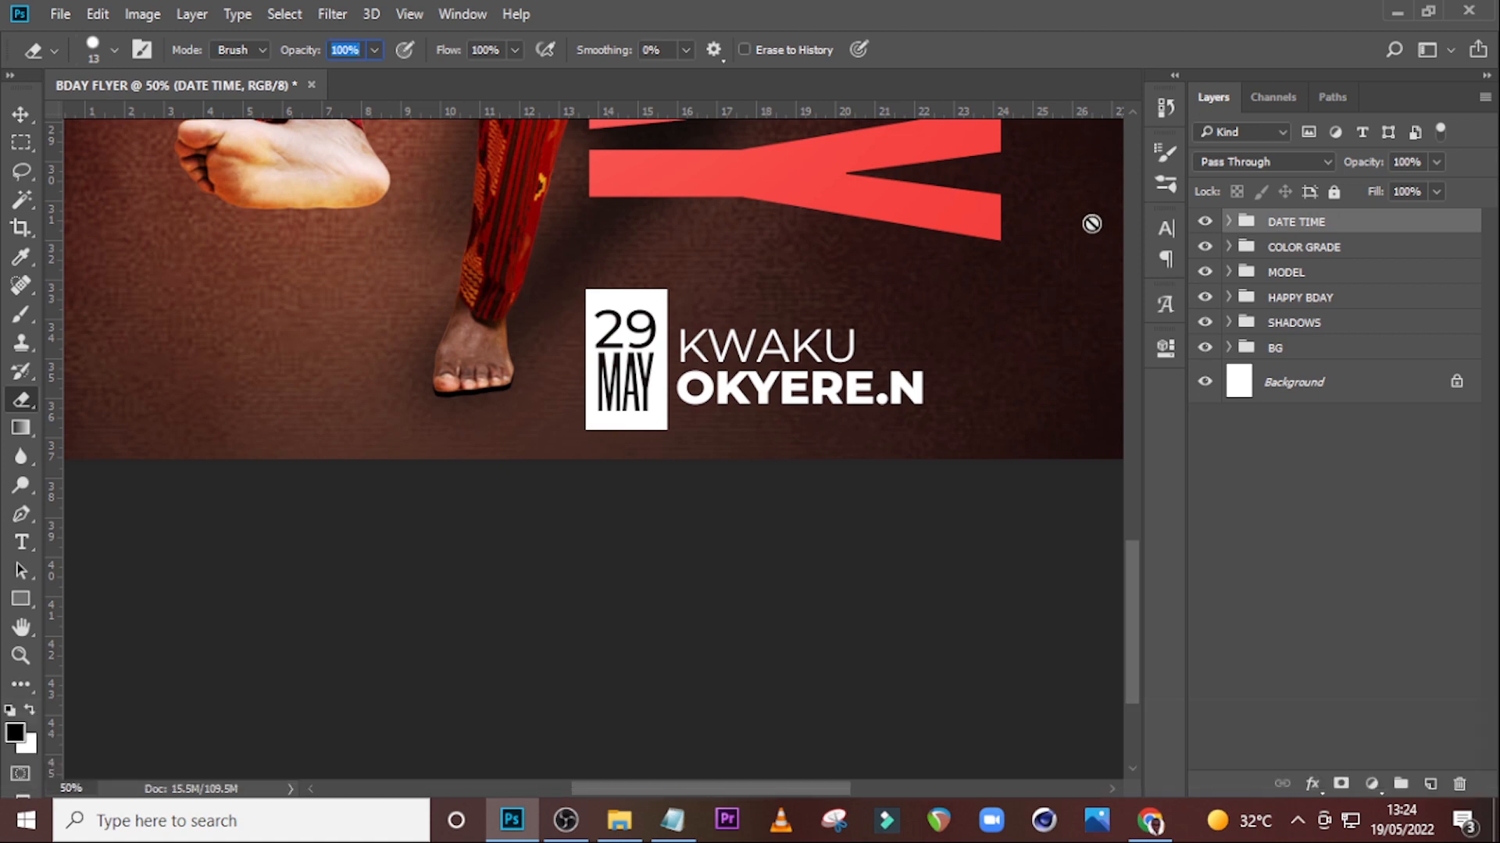
Move the DATE TIME group upward so it sits near the bottom edge of the flyer.
key("ctrl+minus")
key("ctrl+0")
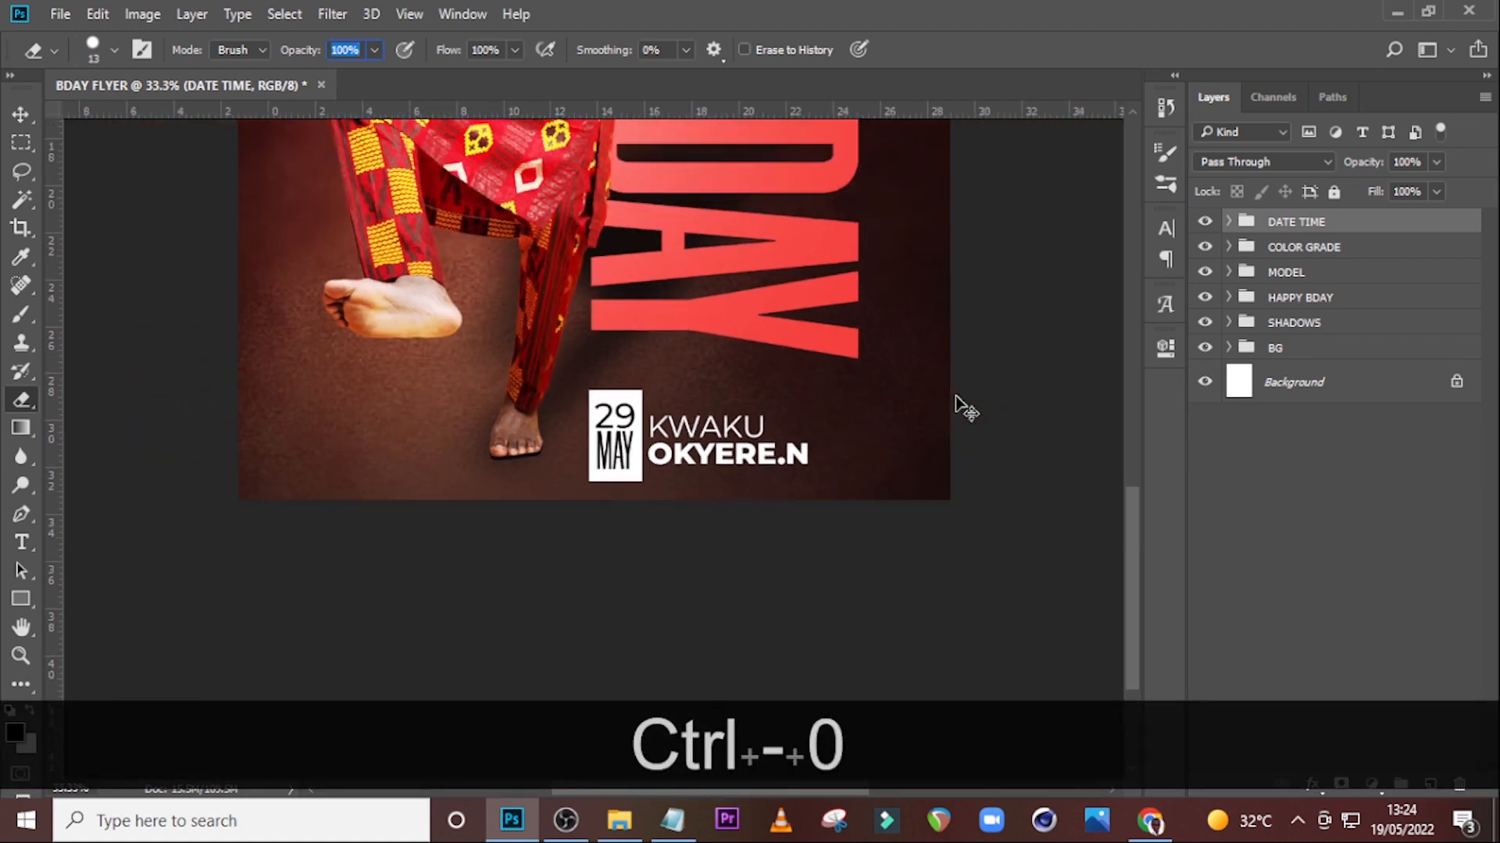
key("v")
key("shift+Up")
key("shift+Up")
key("shift+Up")
key("shift+Up")
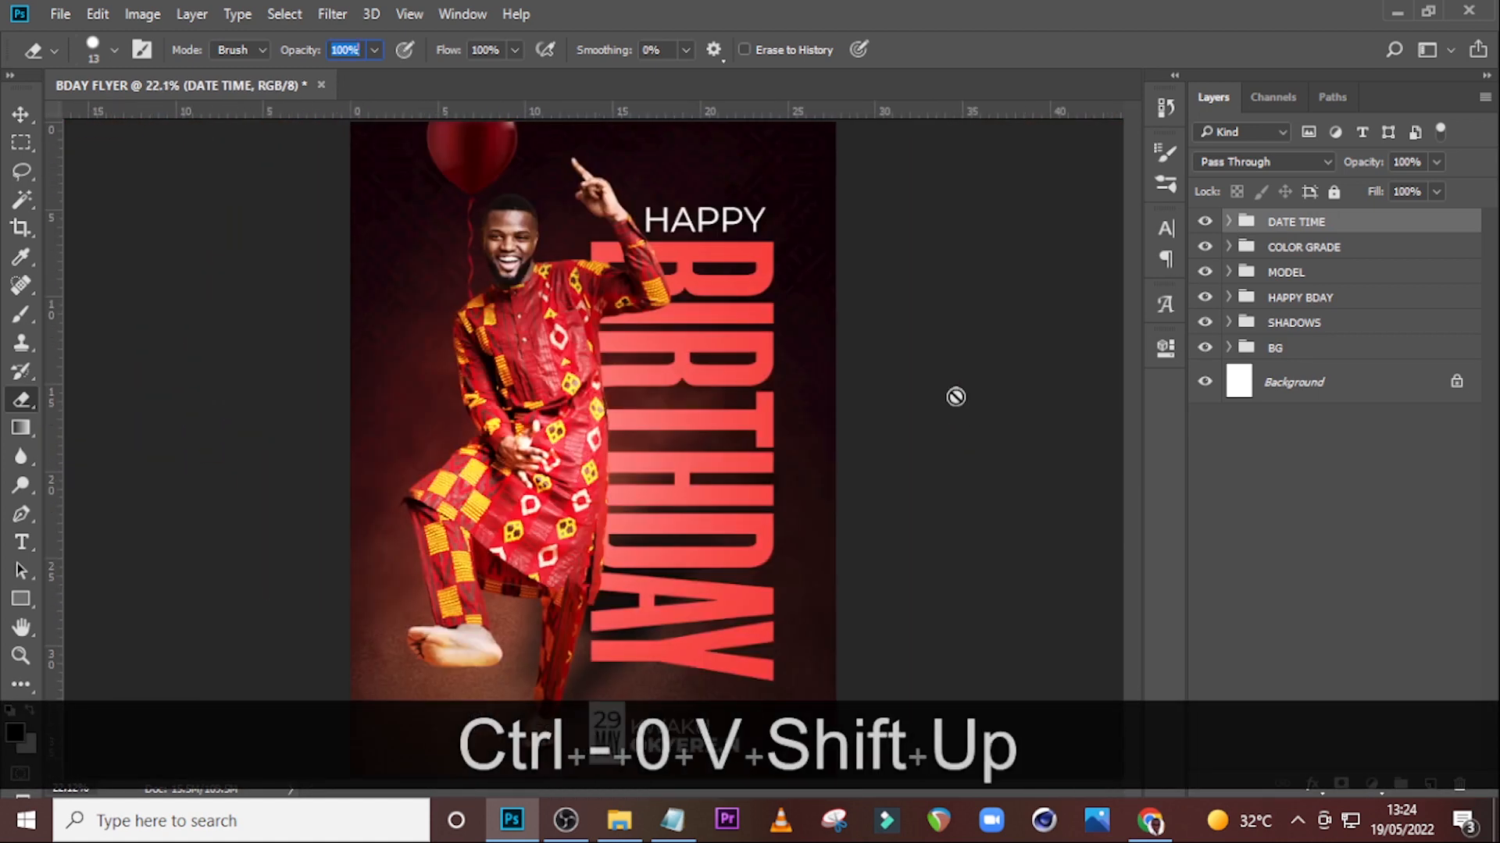
key("v")
key("shift+Up")
key("shift+Up")
key("shift+Up")
key("shift+Up")
key("shift+Up")
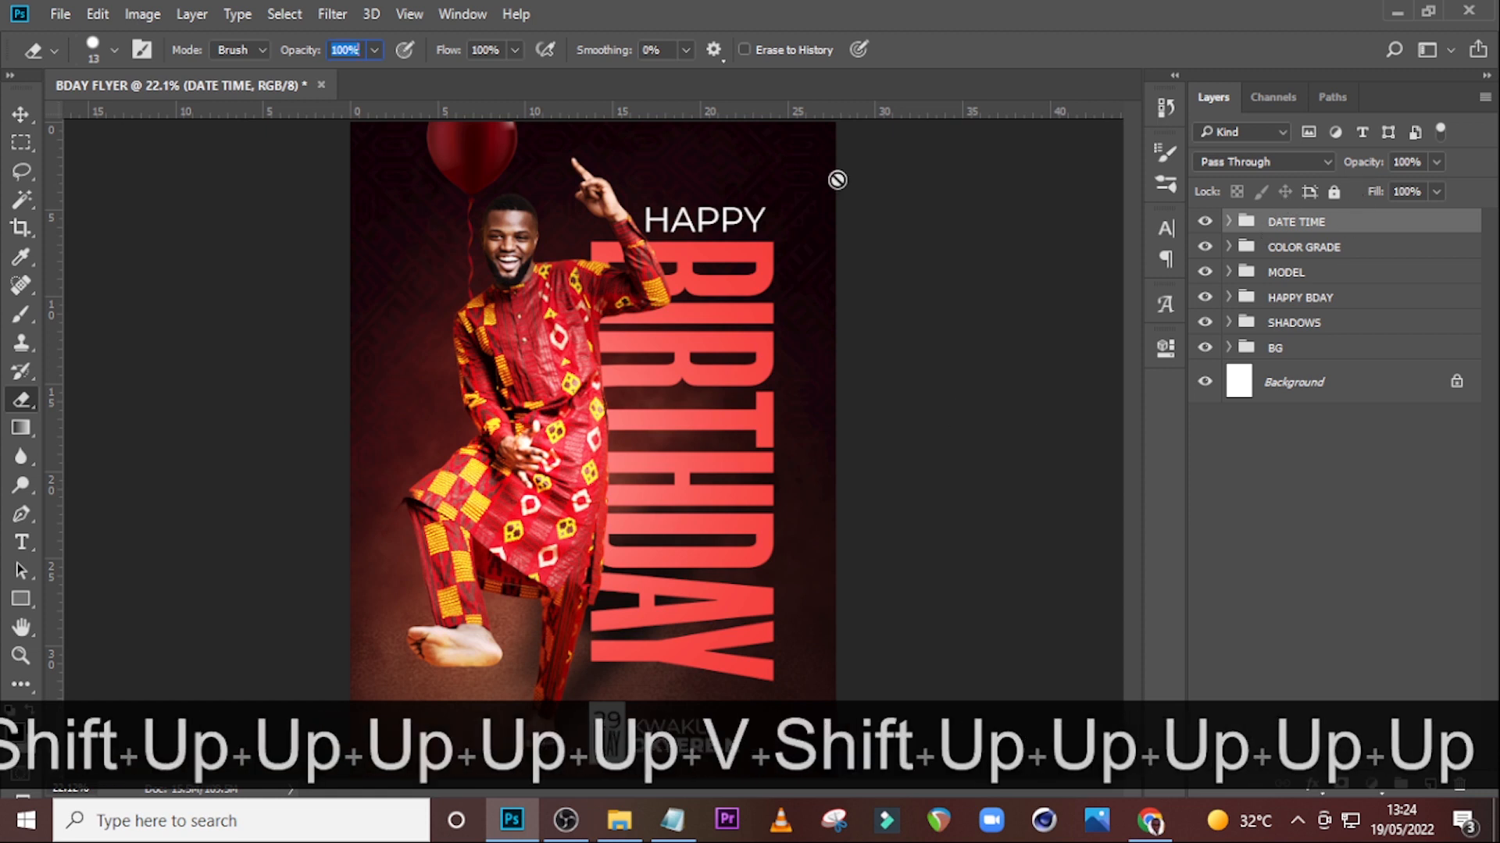
left_click(17, 117)
key("shift+Up")
key("shift+Up")
key("shift+Up")
key("shift+Up")
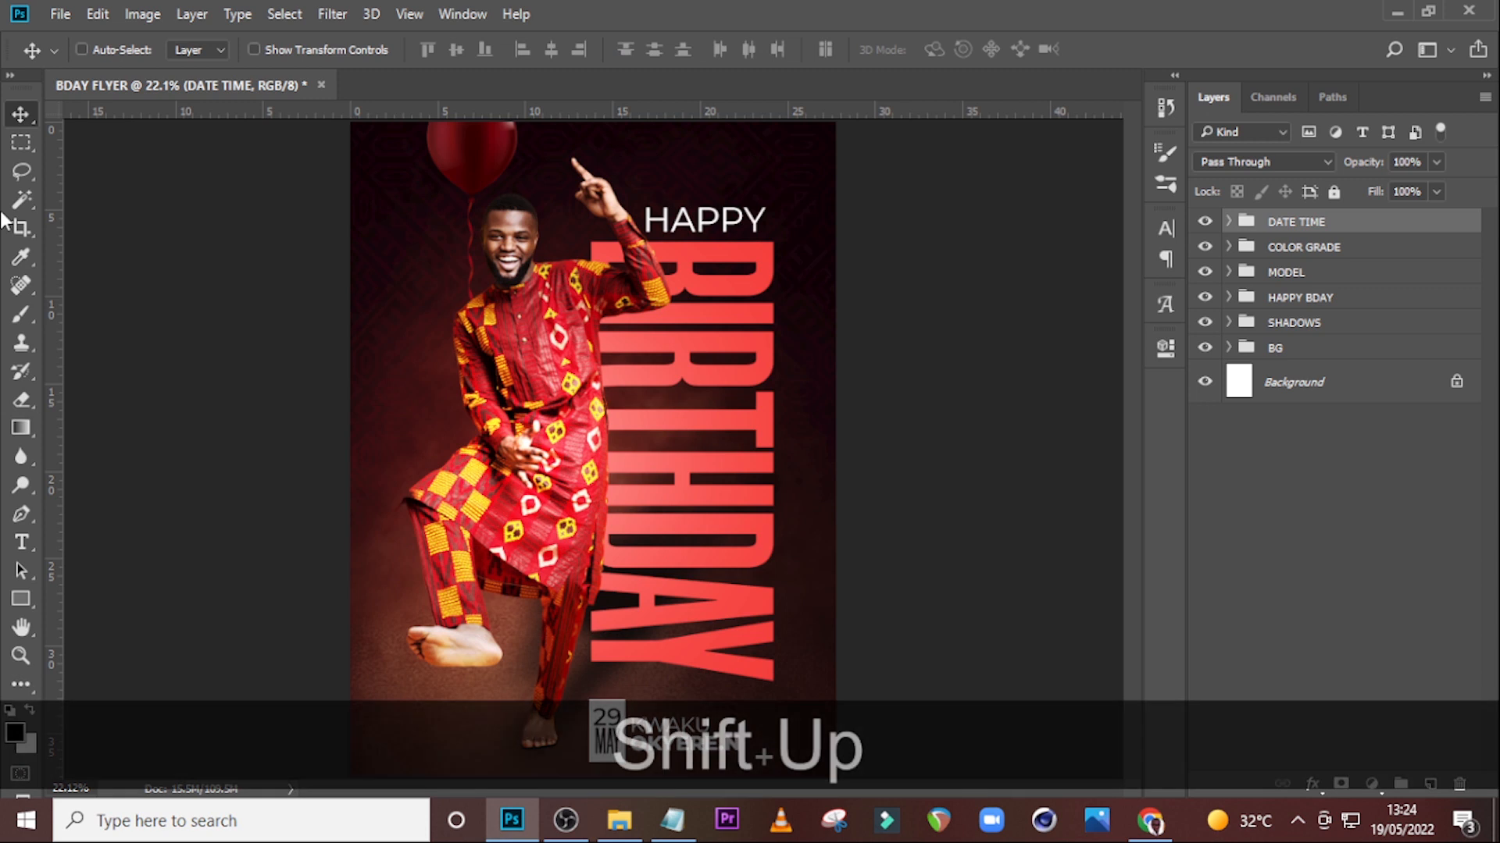
key("shift+Up")
key("shift+Up")
key("shift+Up")
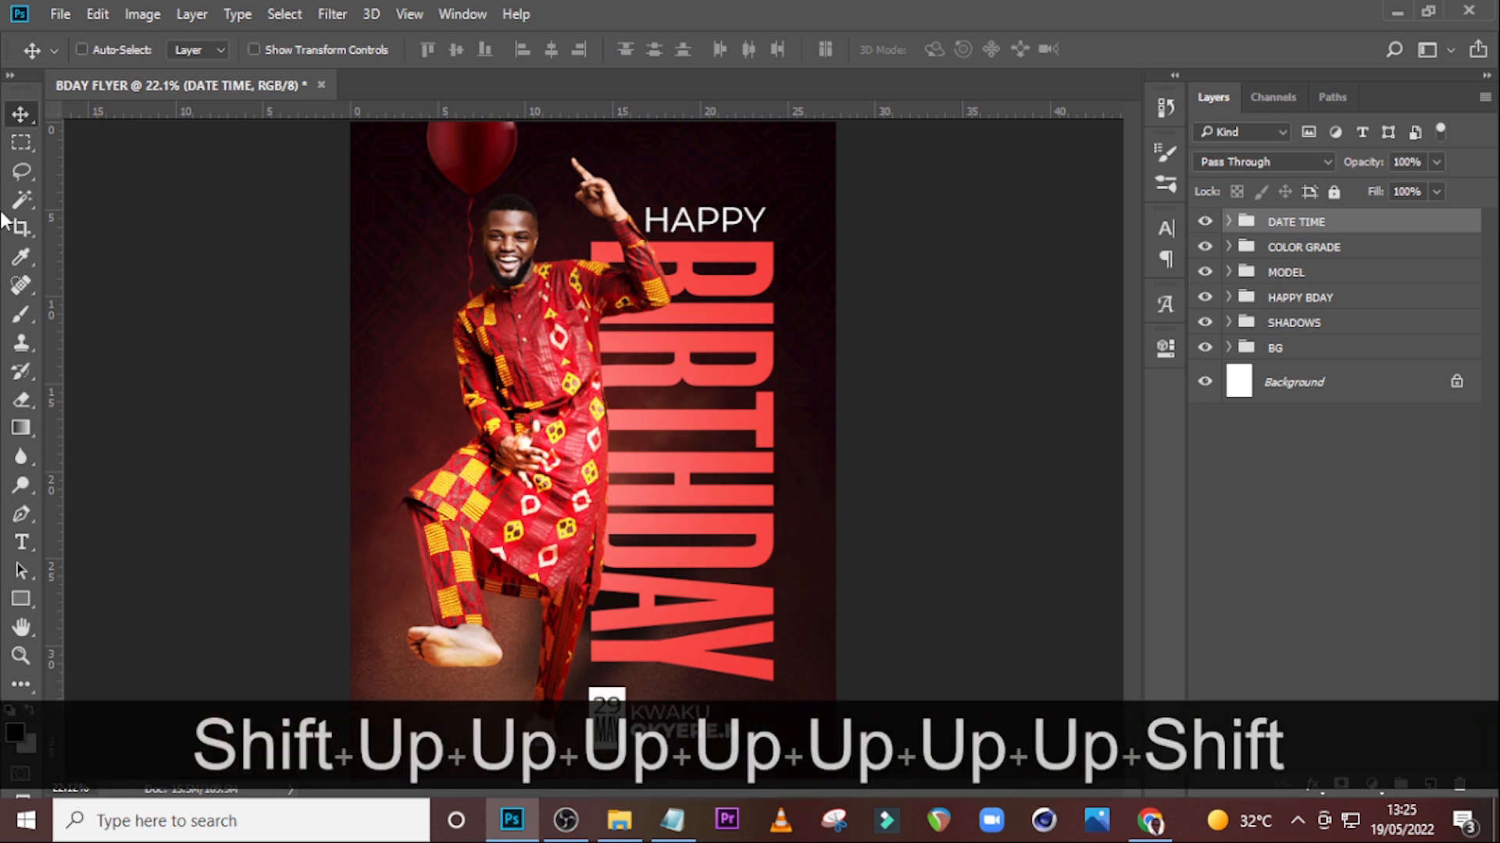
key("shift+Up")
key("shift+Up")
key("shift+Up")
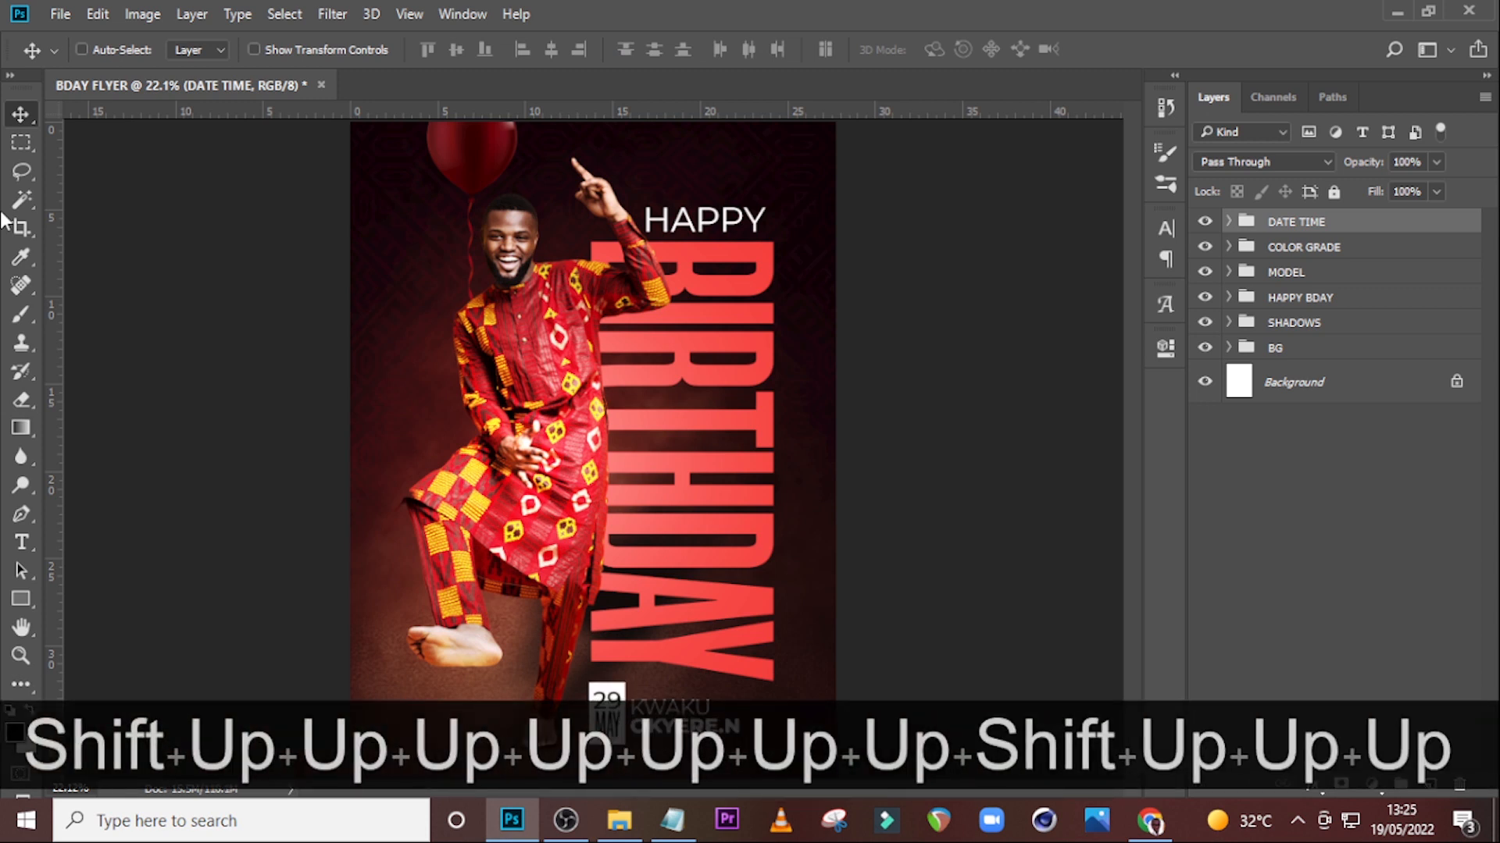
key("ctrl+minus")
key("ctrl+minus")
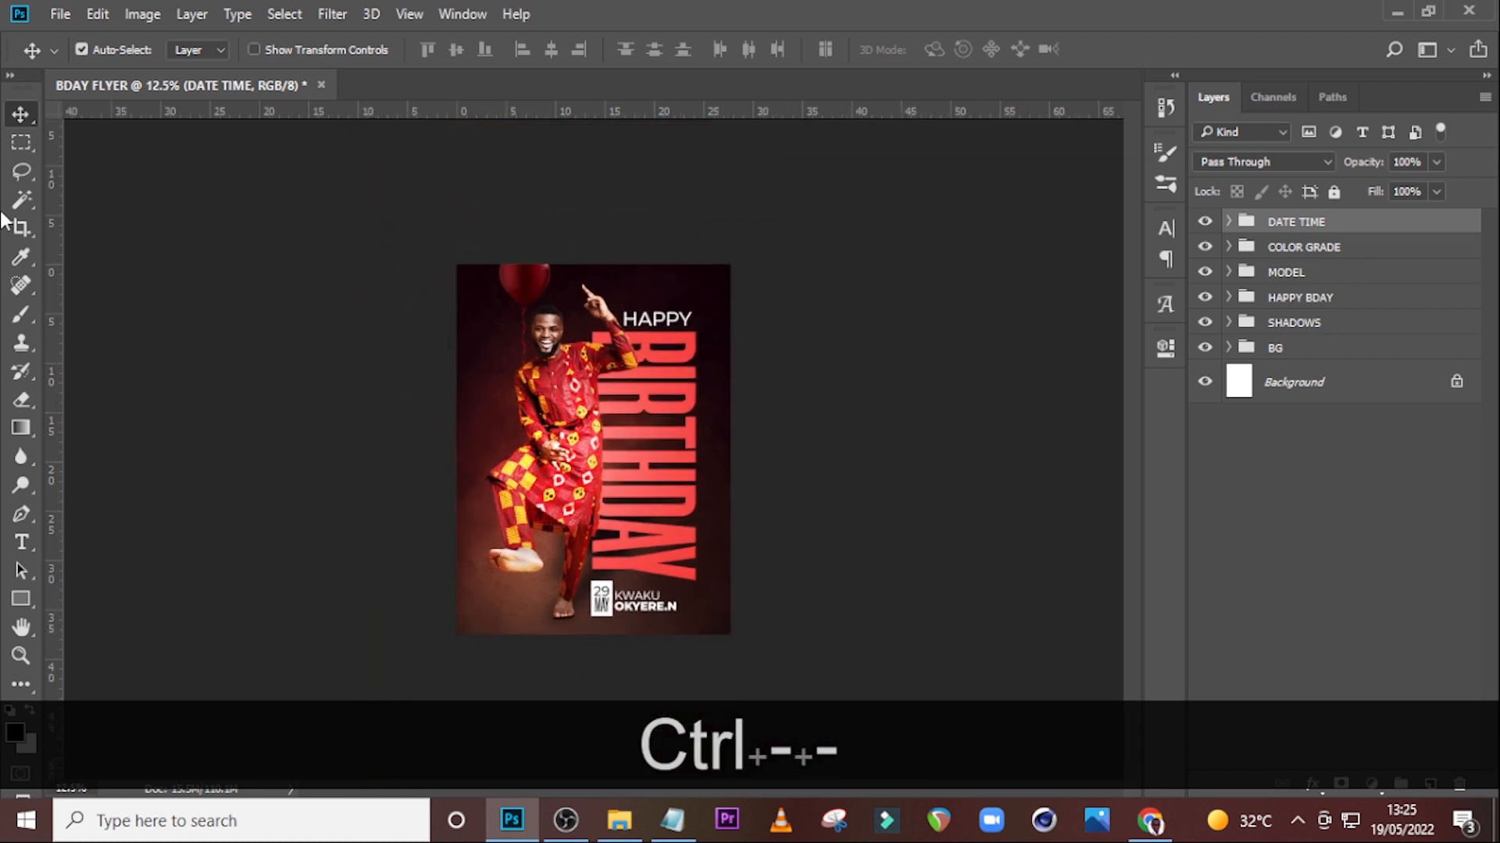
key("shift+Down")
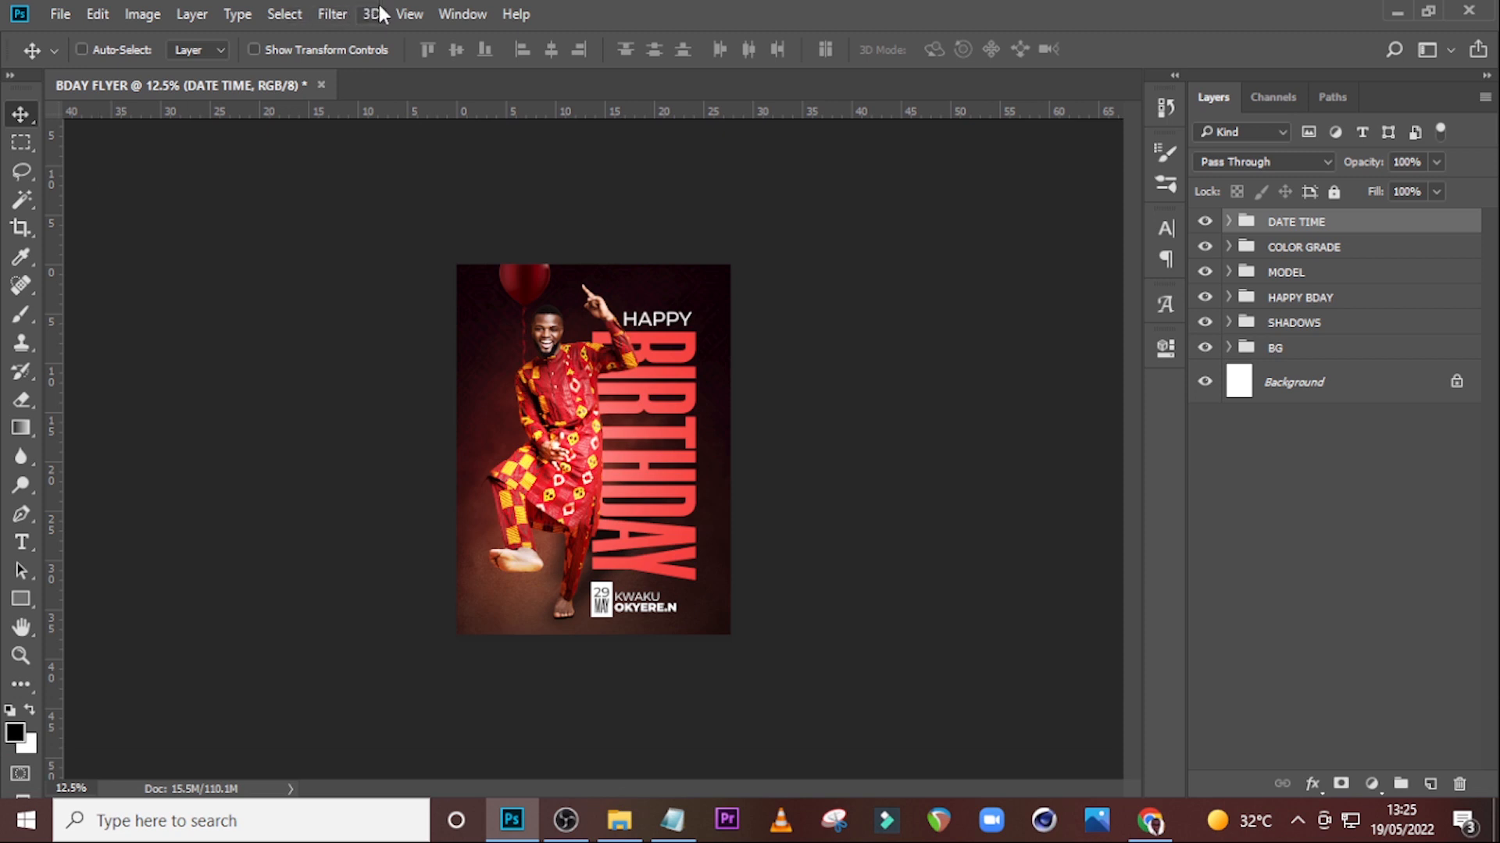
key("t")
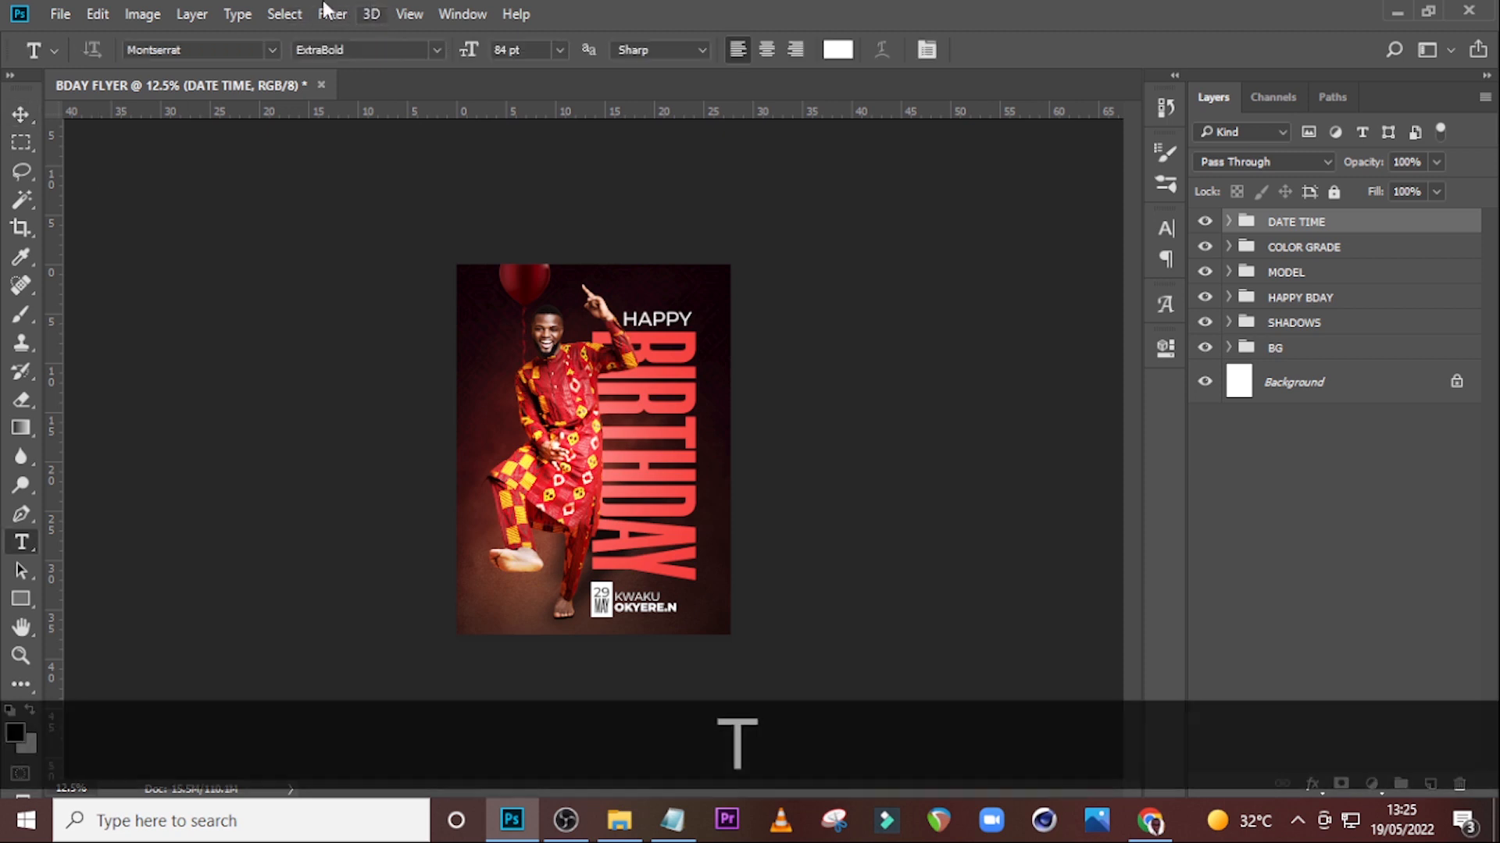
left_click(489, 422)
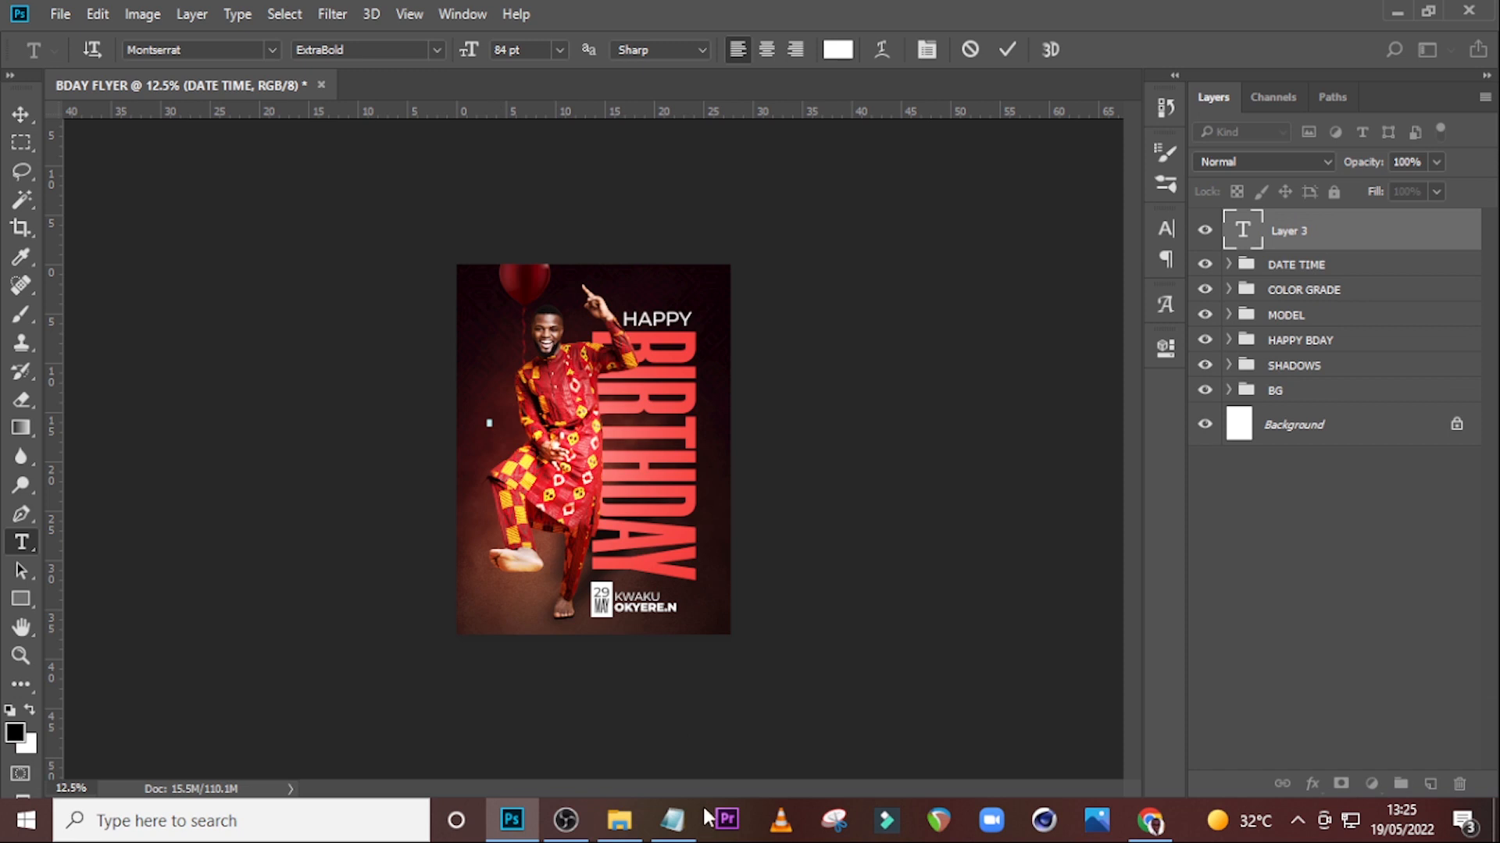
left_click(672, 820)
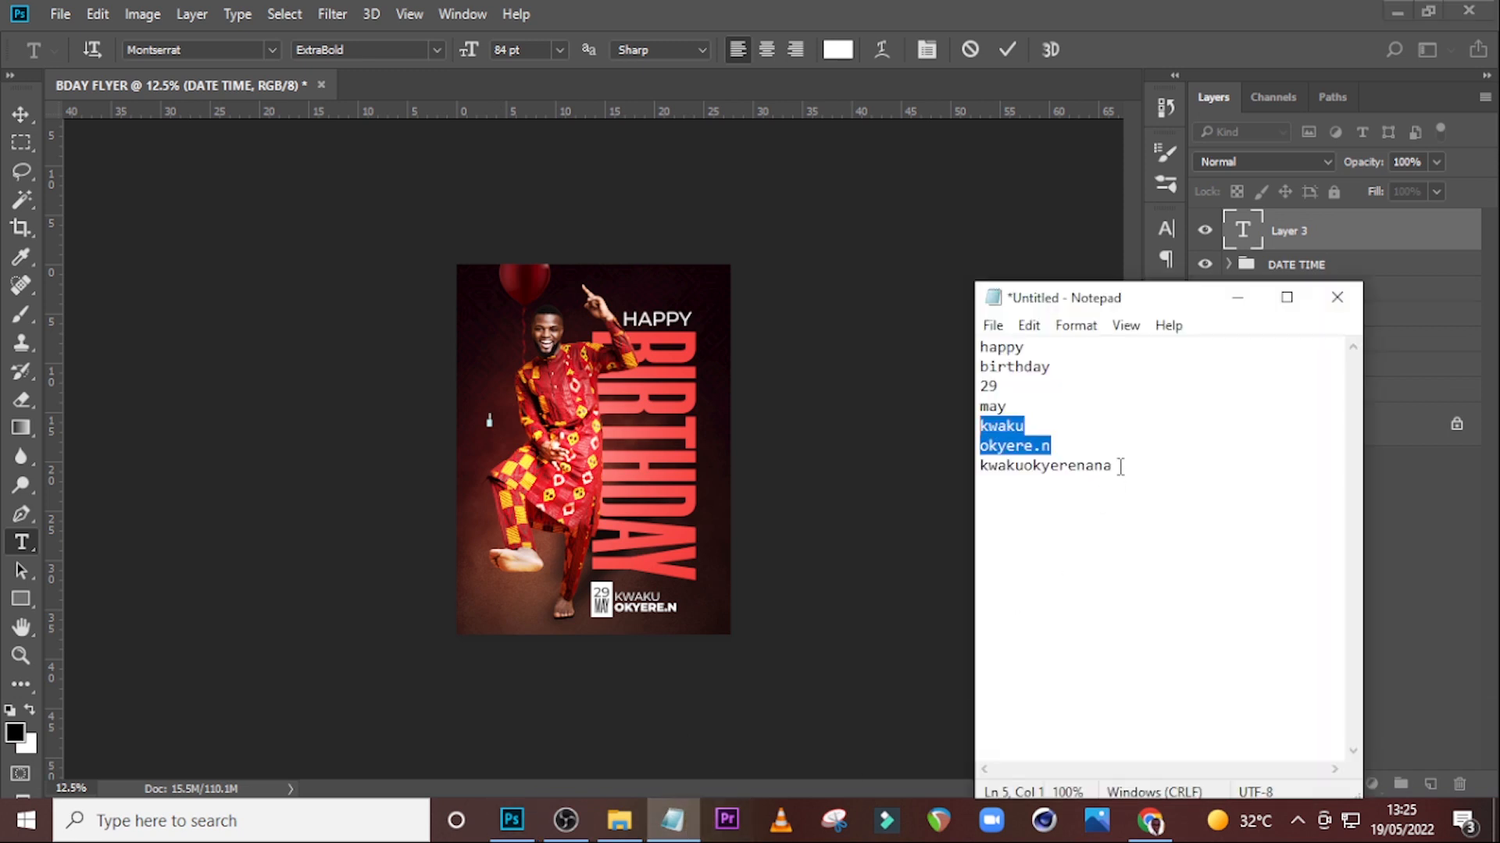
left_click_drag(1120, 467, 969, 469)
key("ctrl+c")
left_click(959, 9)
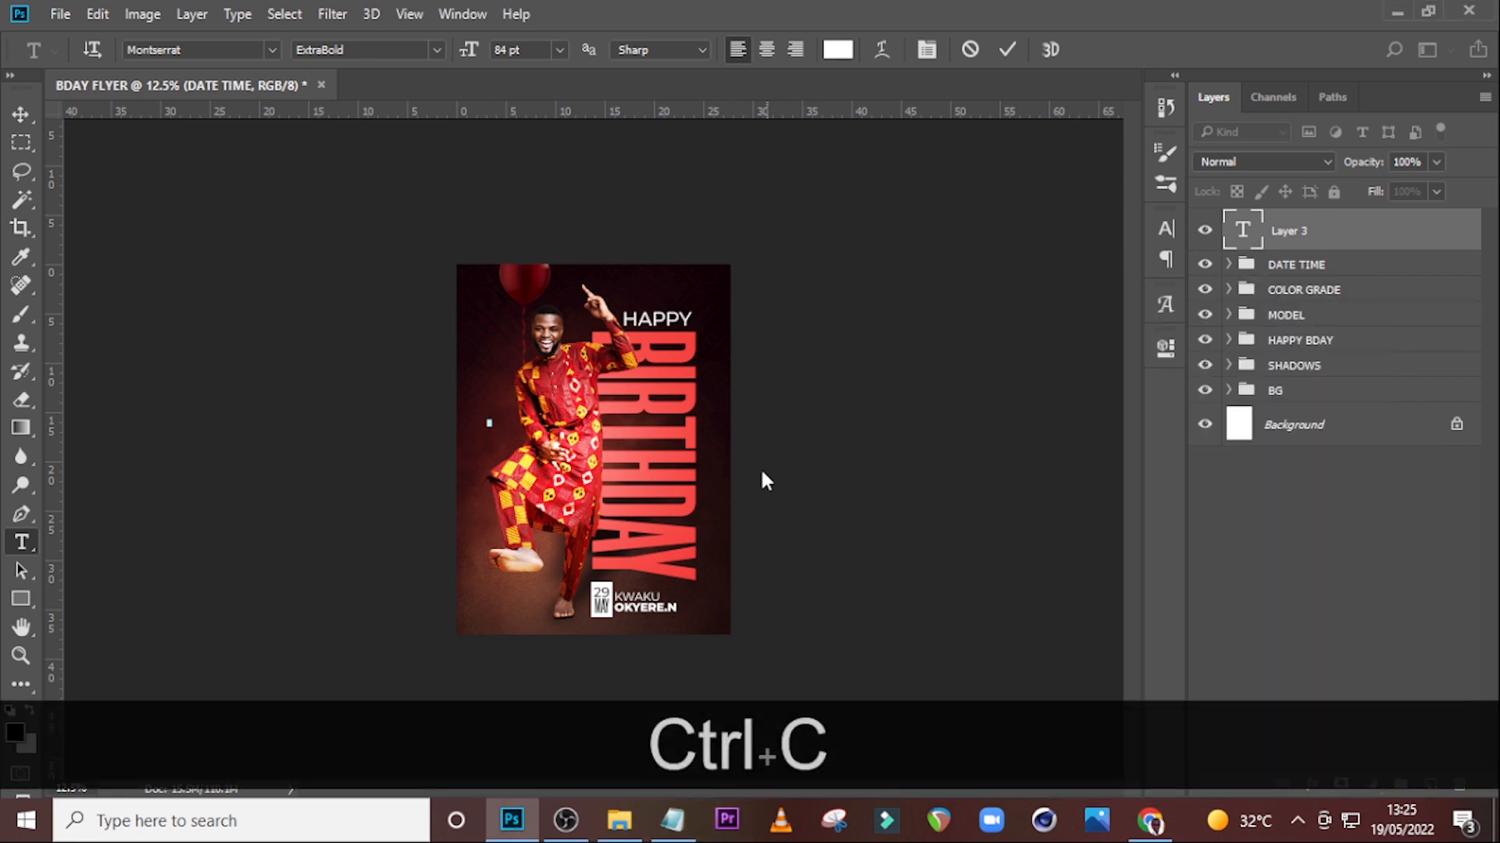
key("ctrl+v")
Turn off all caps on the handle text and set it to Montserrat Medium at 52 pt.
left_click(1273, 231)
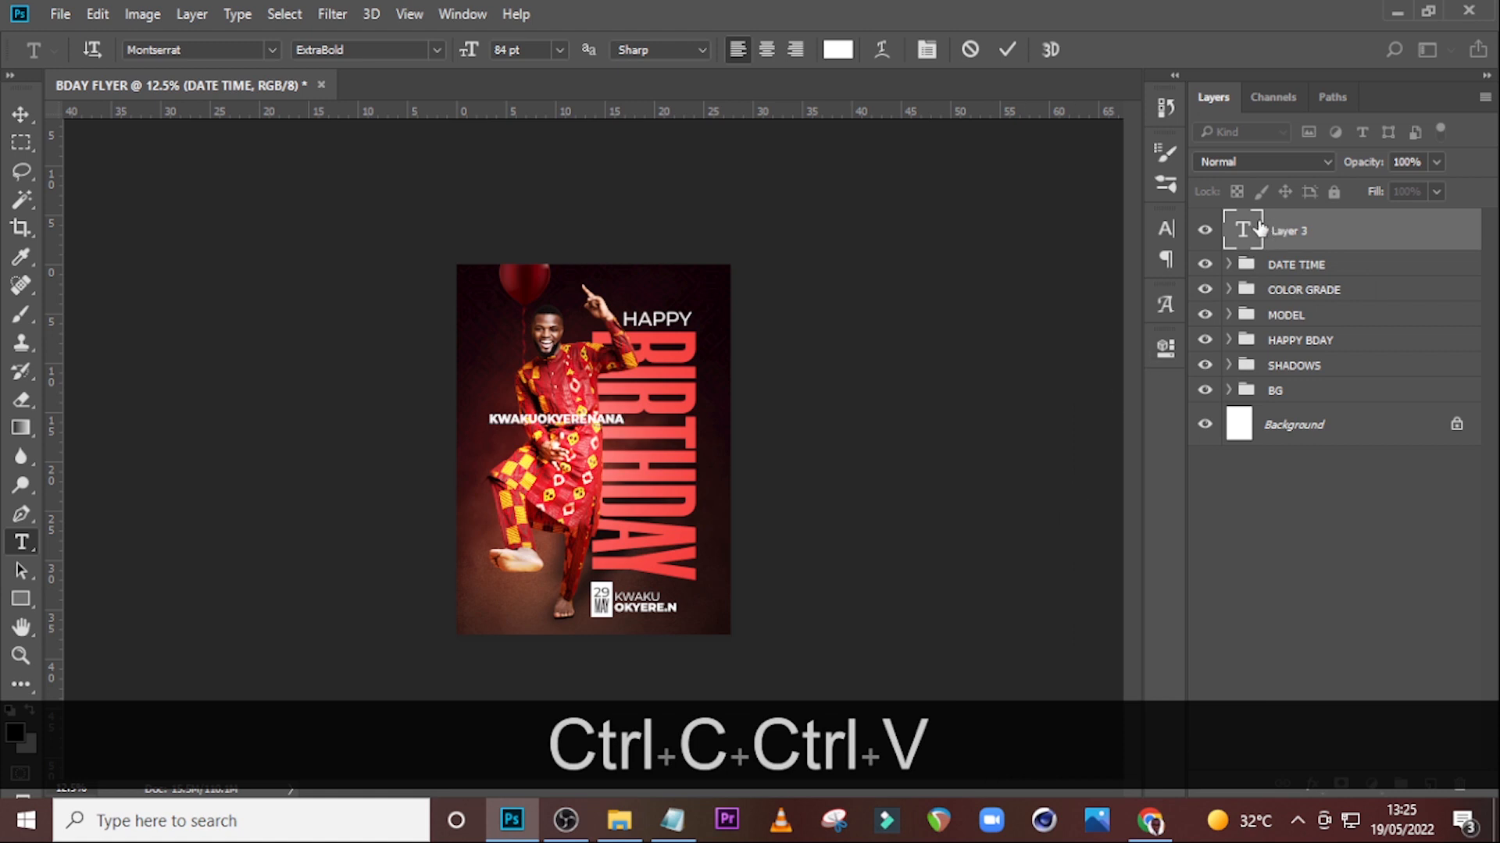
left_click(1167, 229)
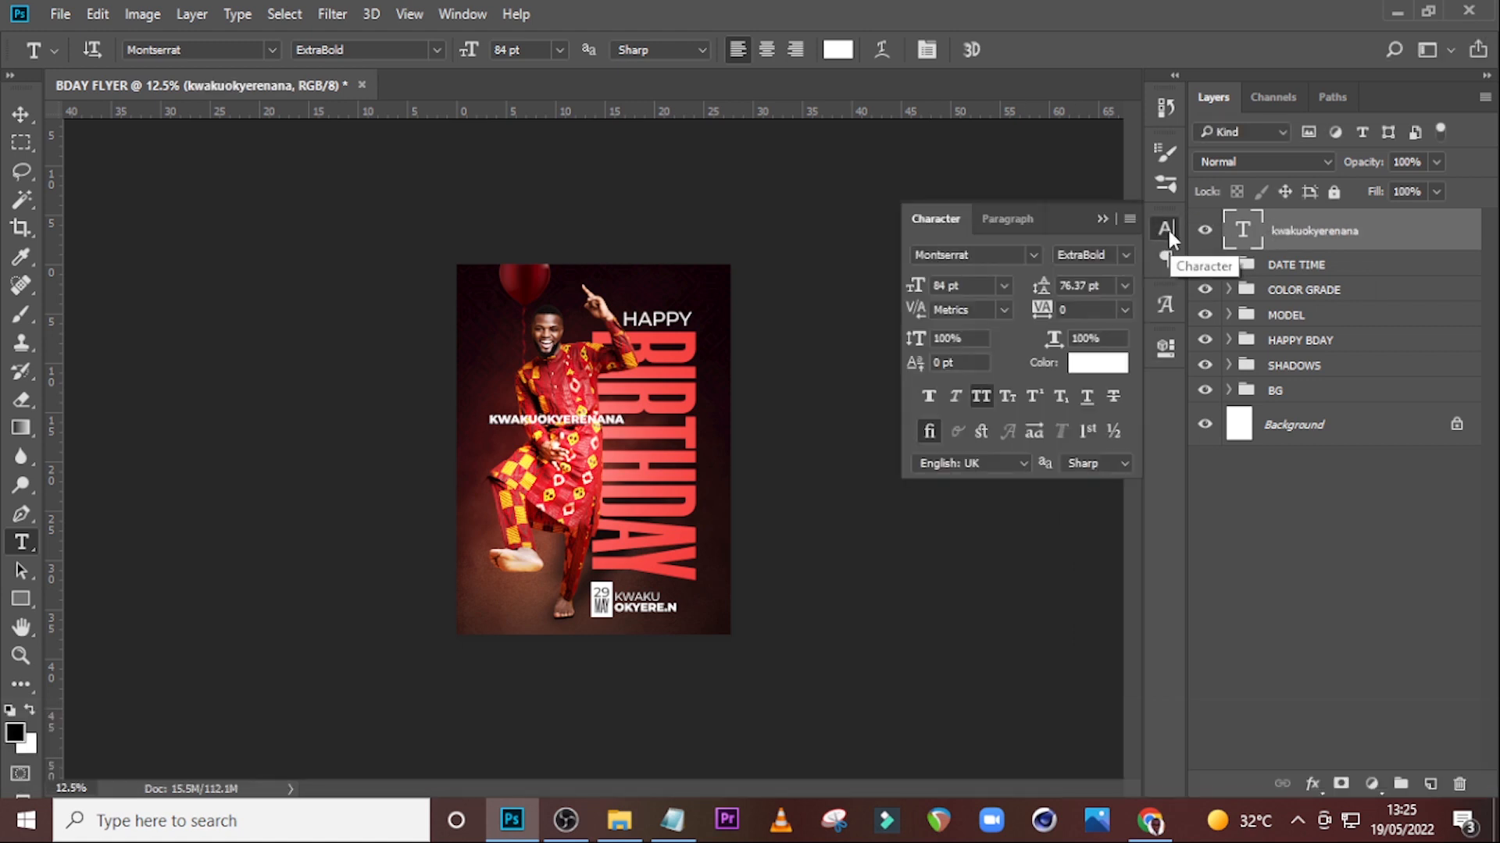
left_click(982, 398)
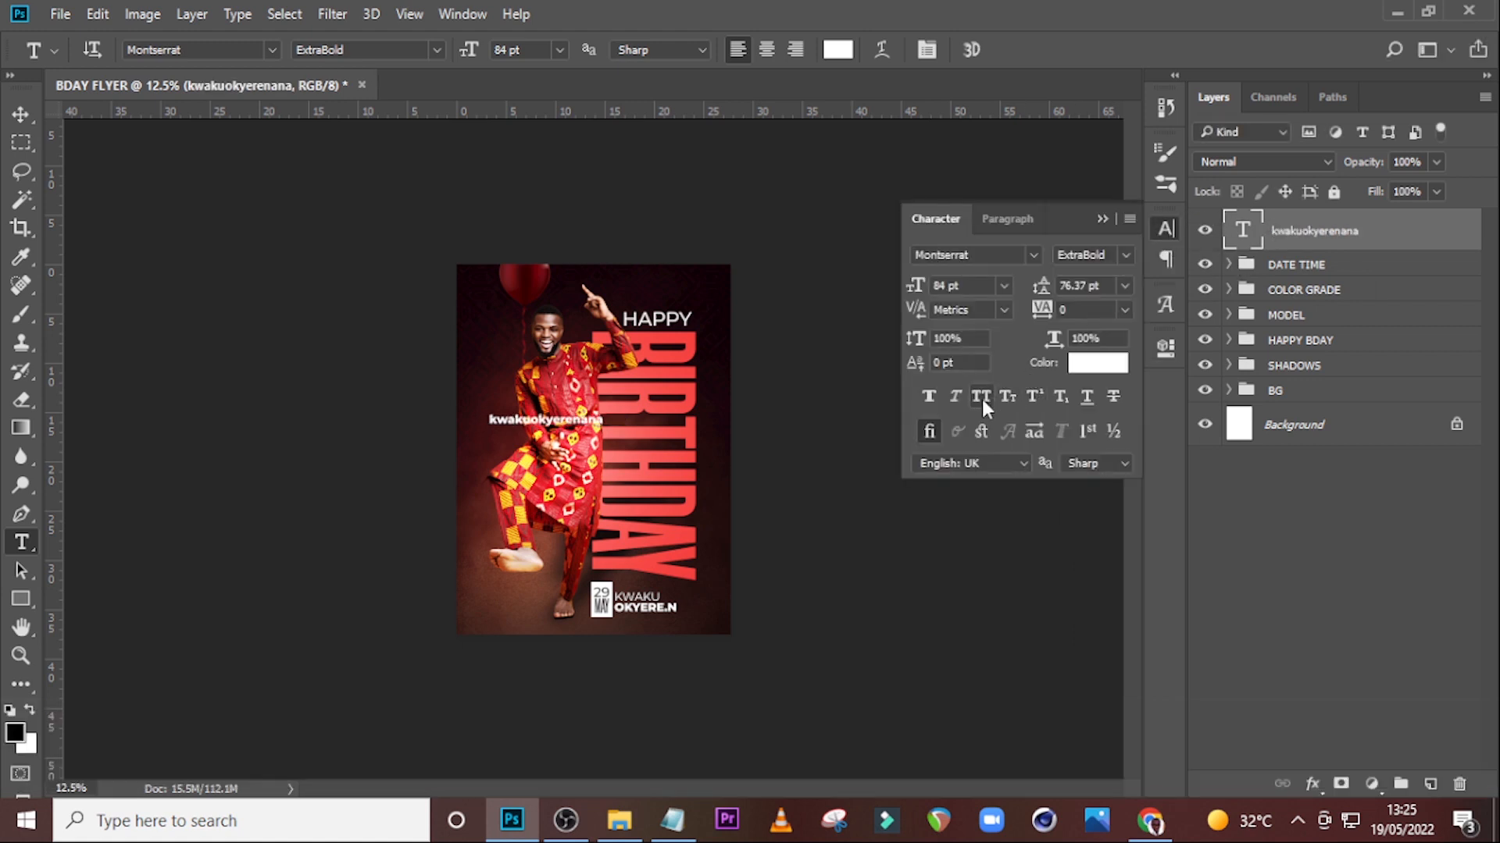
key("ctrl+equal")
key("ctrl+equal")
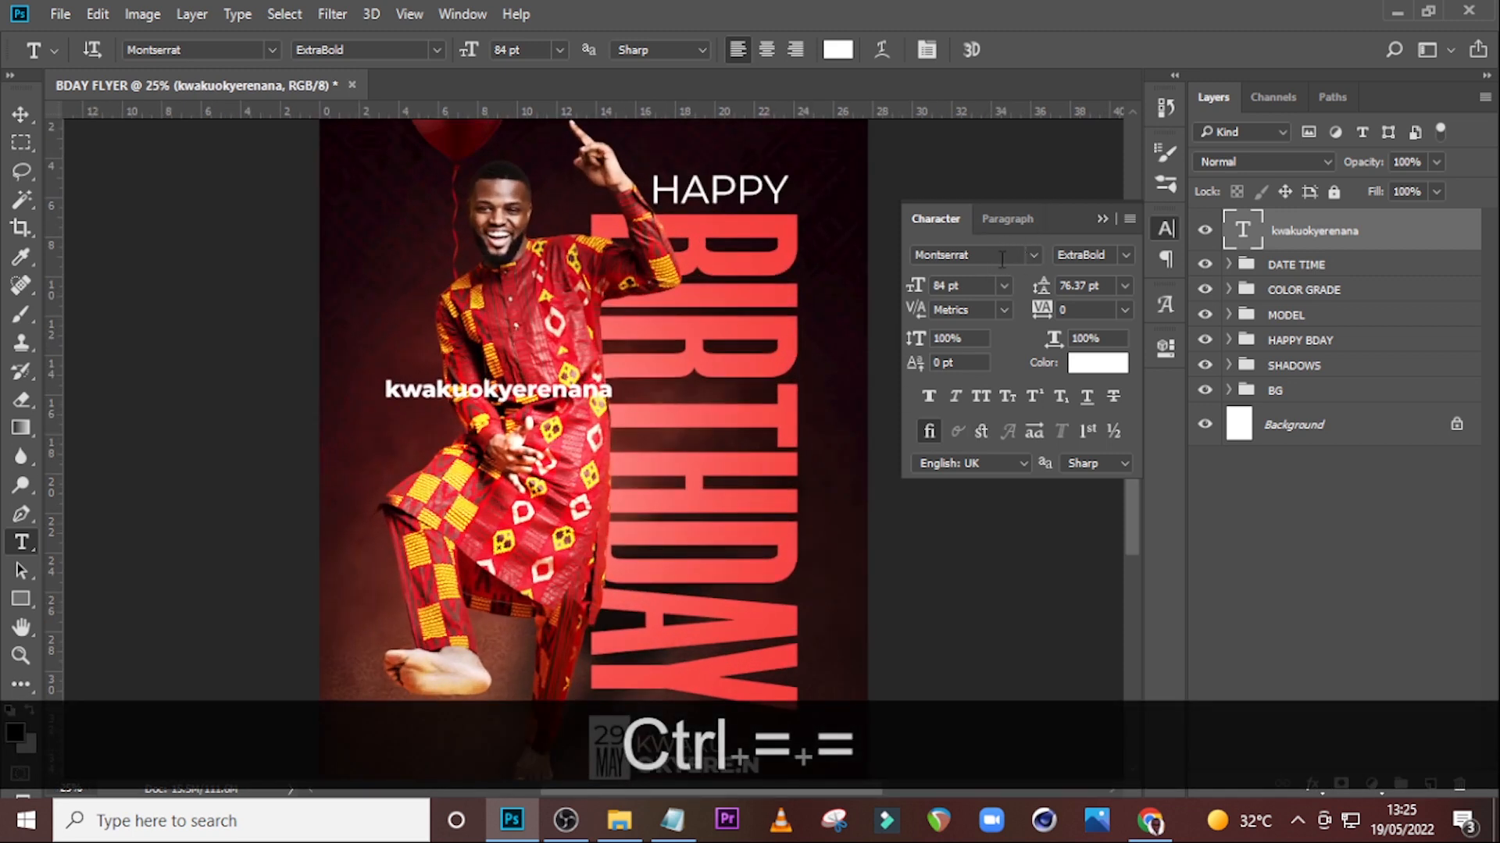
left_click(1125, 256)
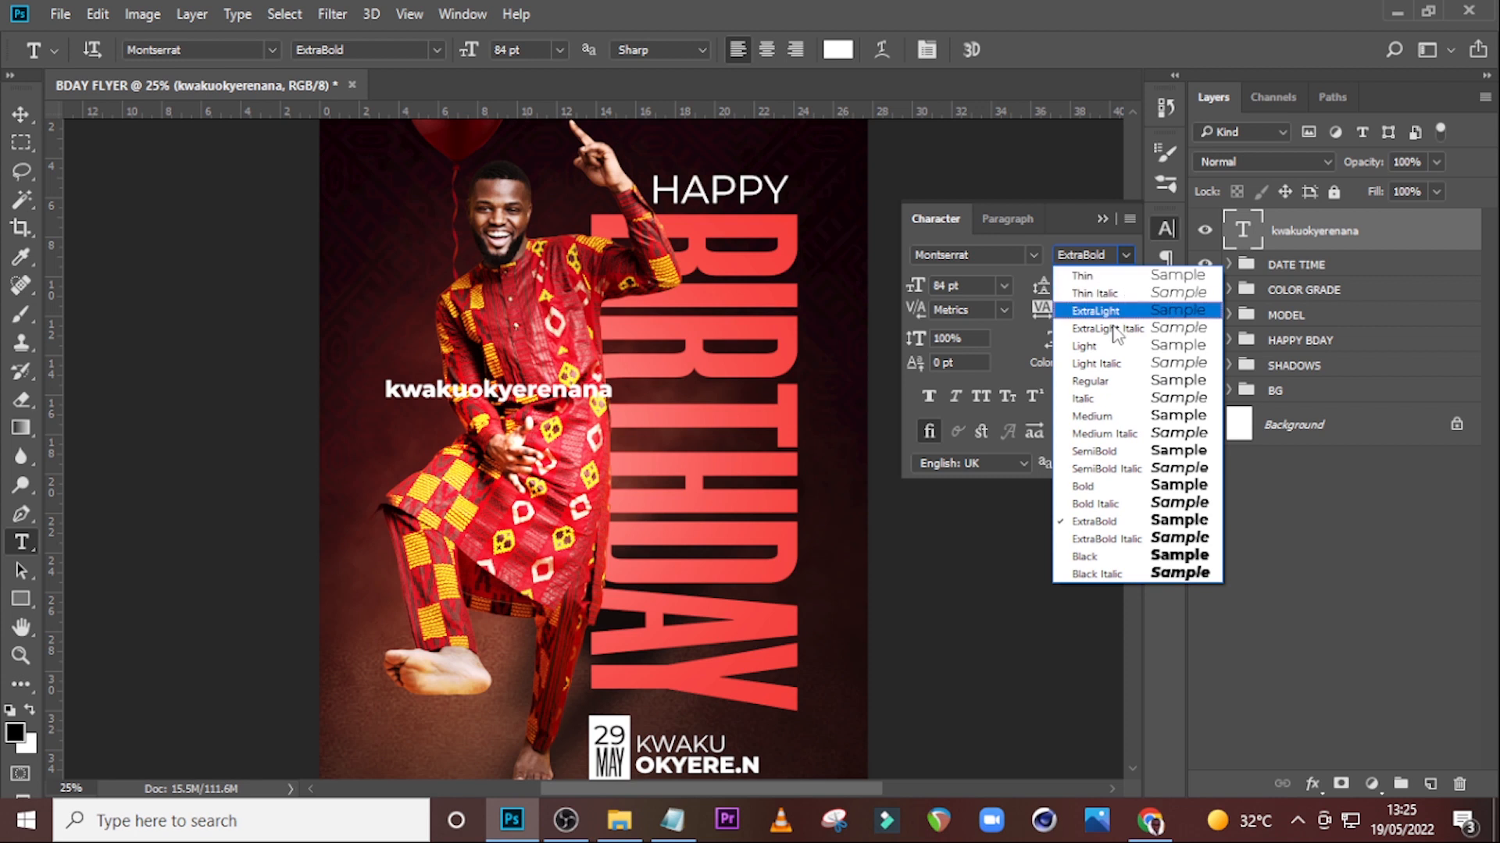
left_click(1077, 508)
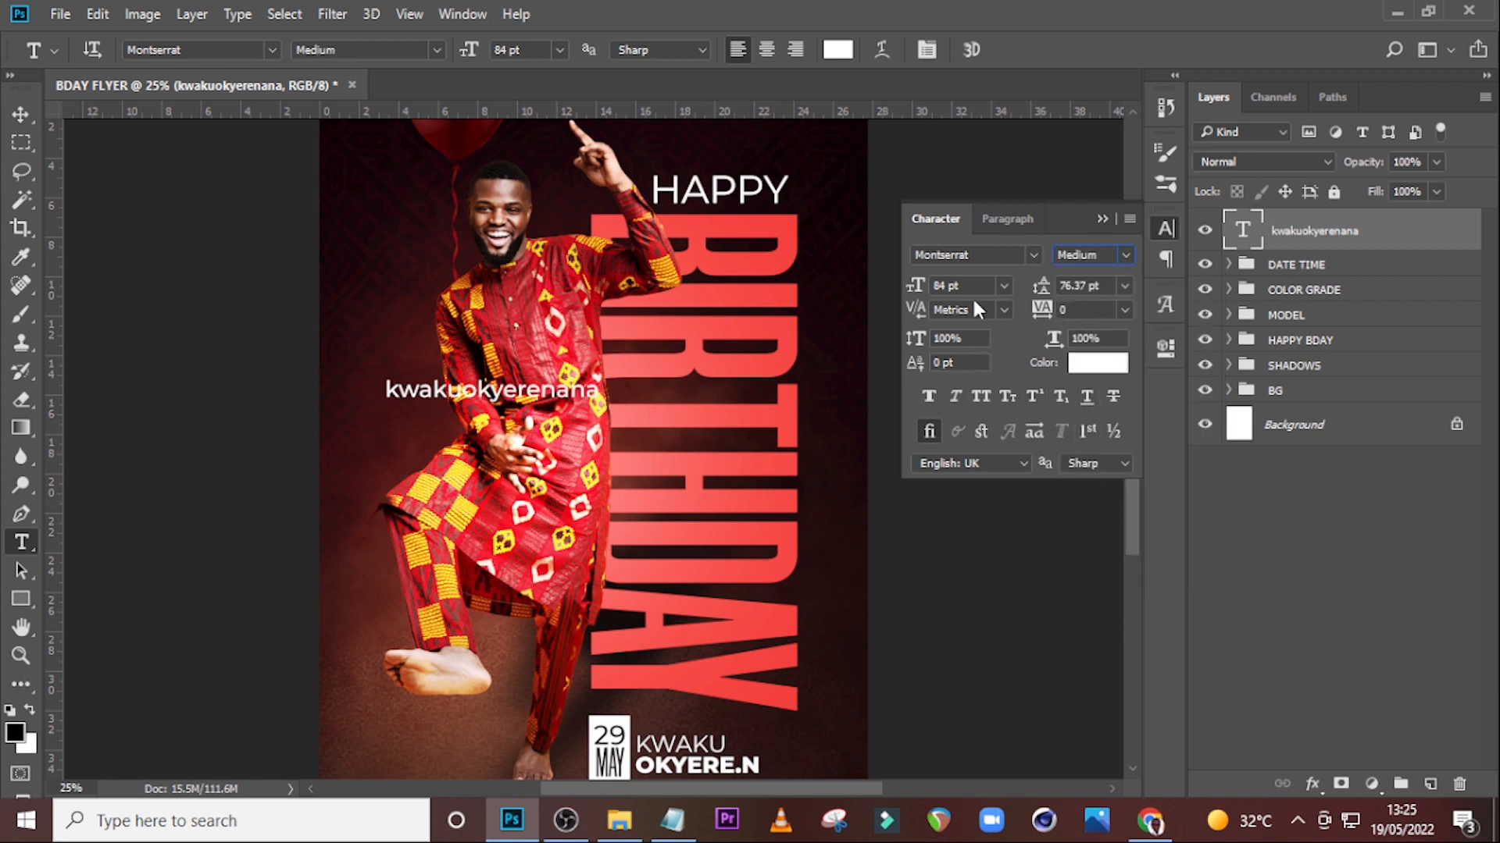
type("52")
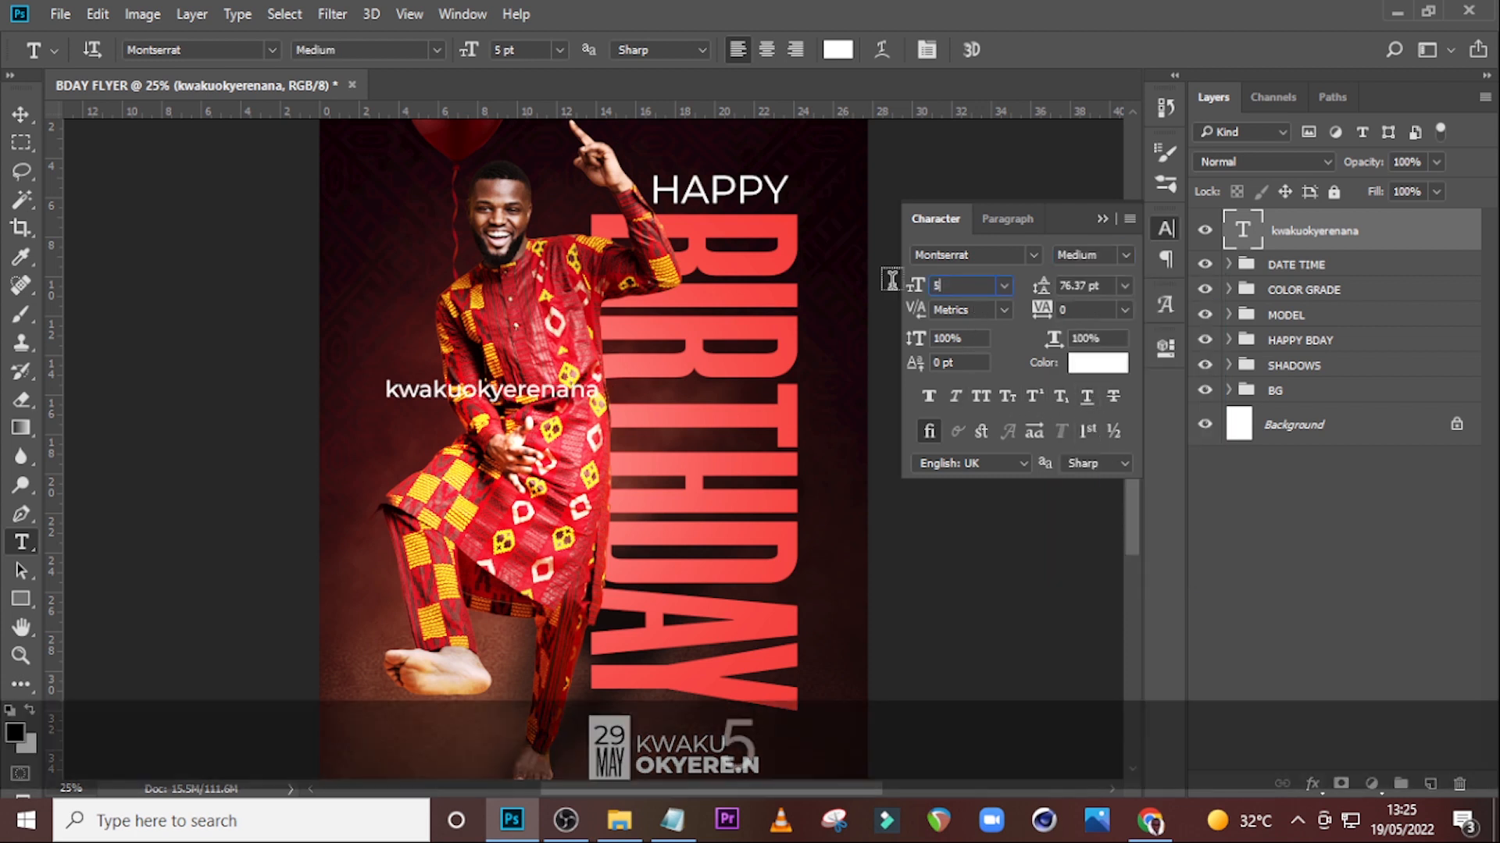
key("Return")
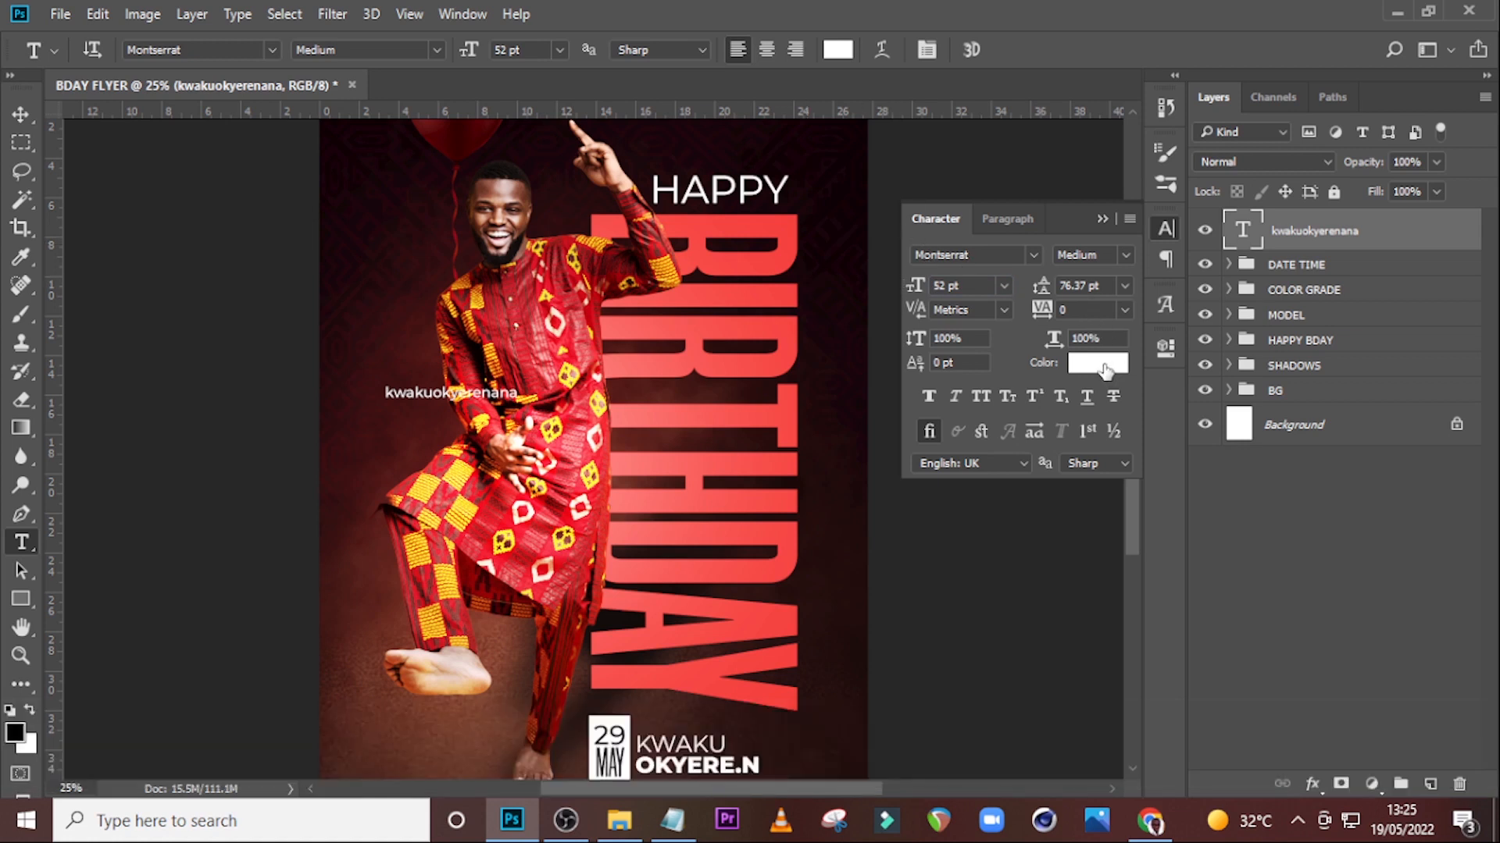
Place the 111419-glypho social icons image onto the flyer from File Explorer.
left_click(619, 820)
left_click_drag(443, 266, 627, 482)
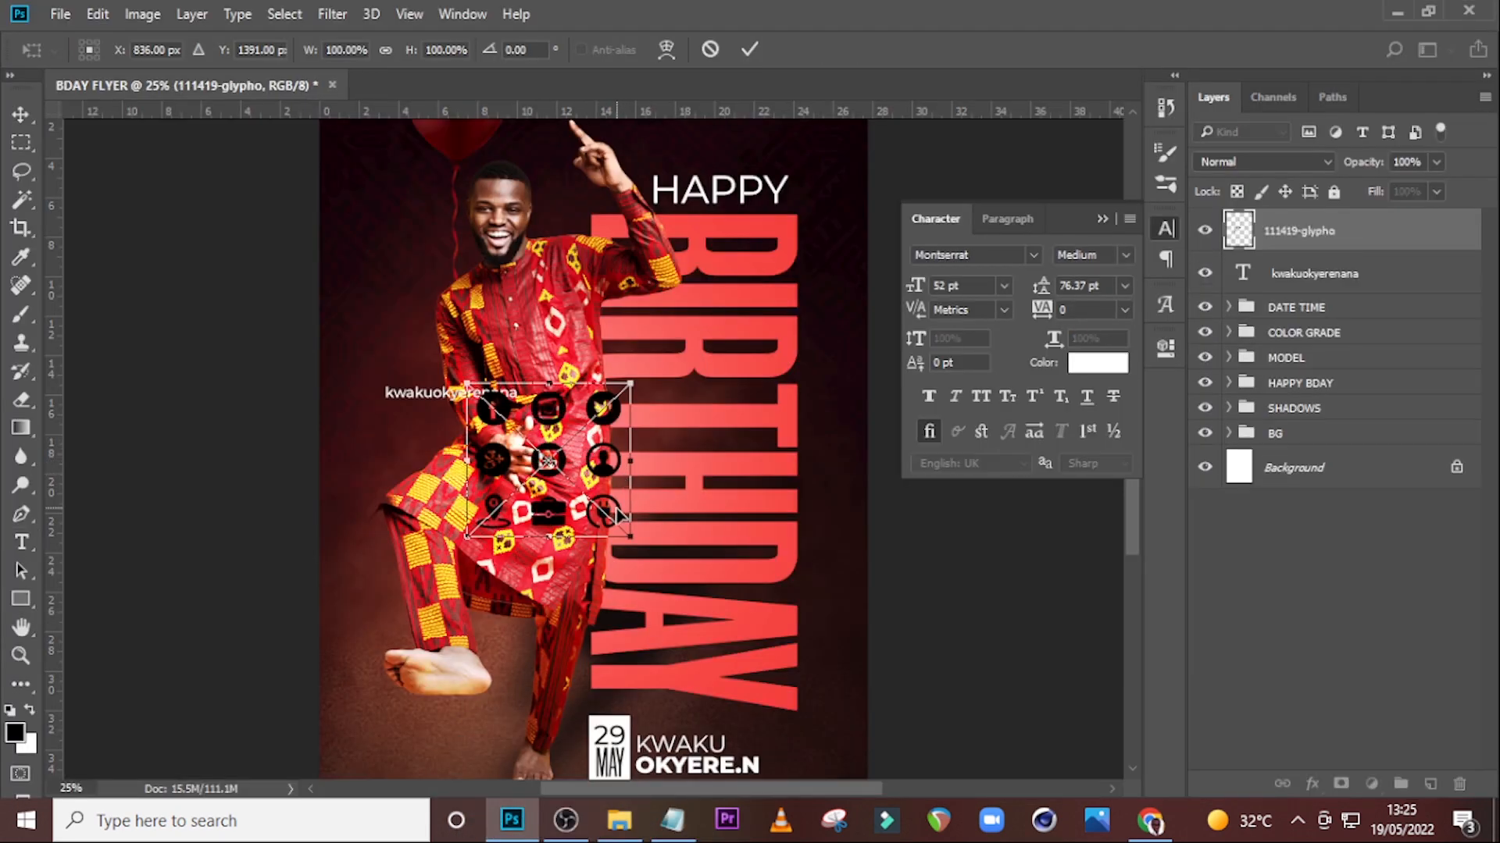
key("Return")
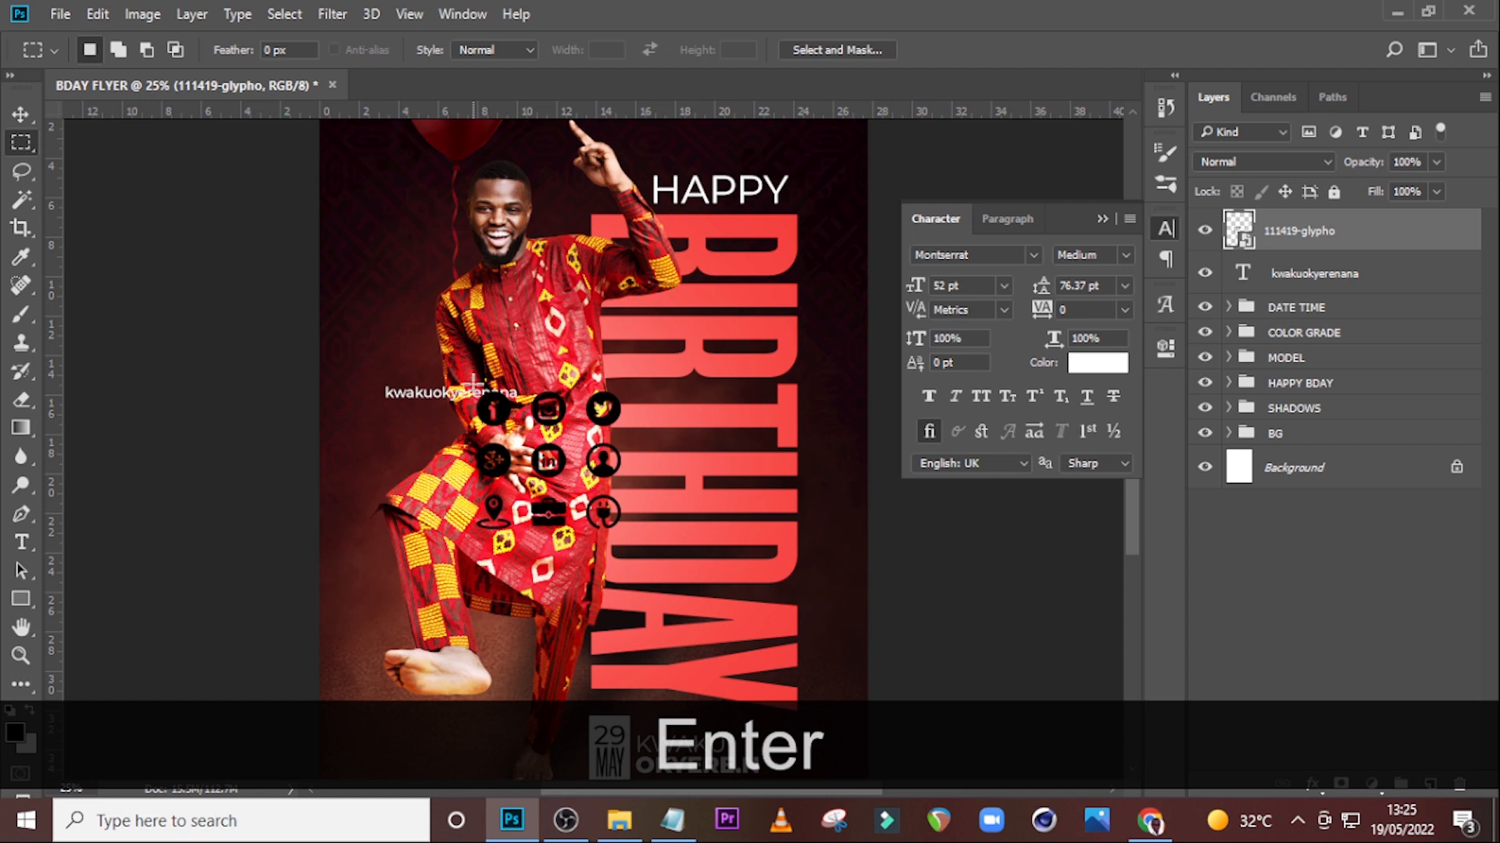
Copy the top-left icon onto its own layer and convert that layer to a smart object.
left_click_drag(467, 372, 521, 436)
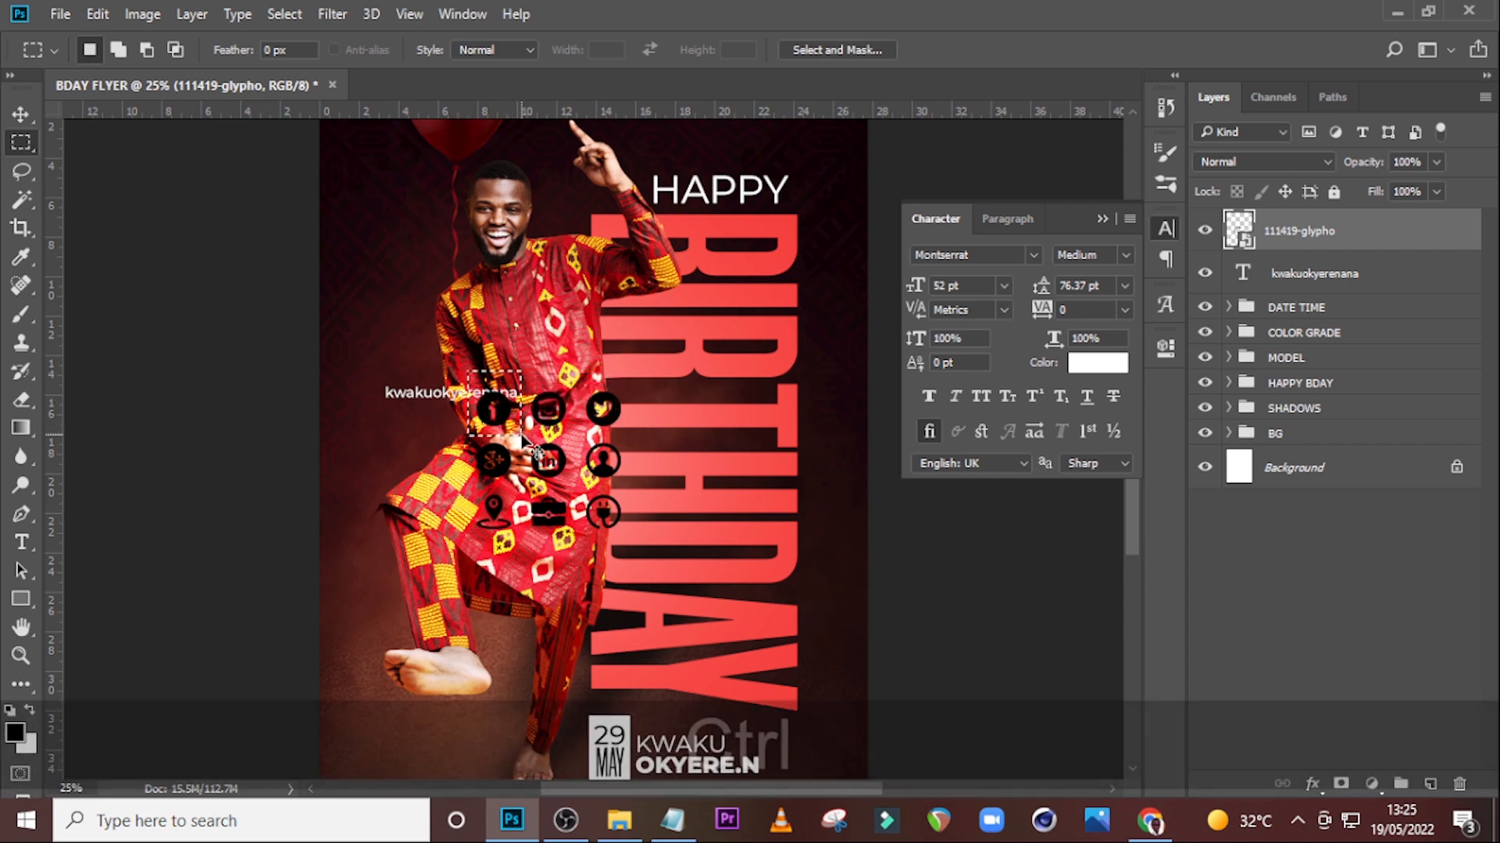
key("ctrl+j")
right_click(1339, 234)
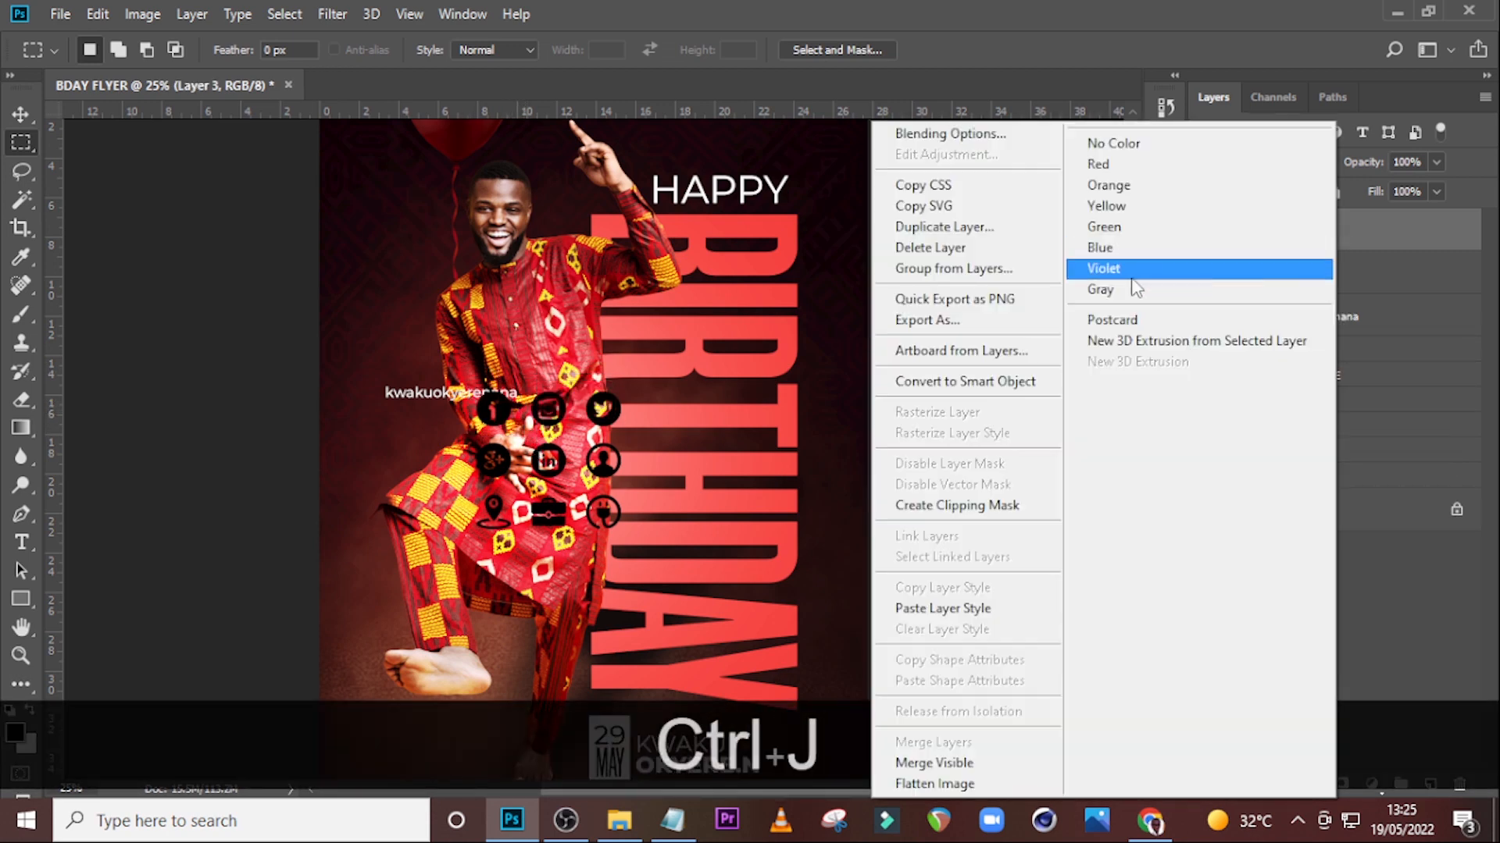
left_click(966, 382)
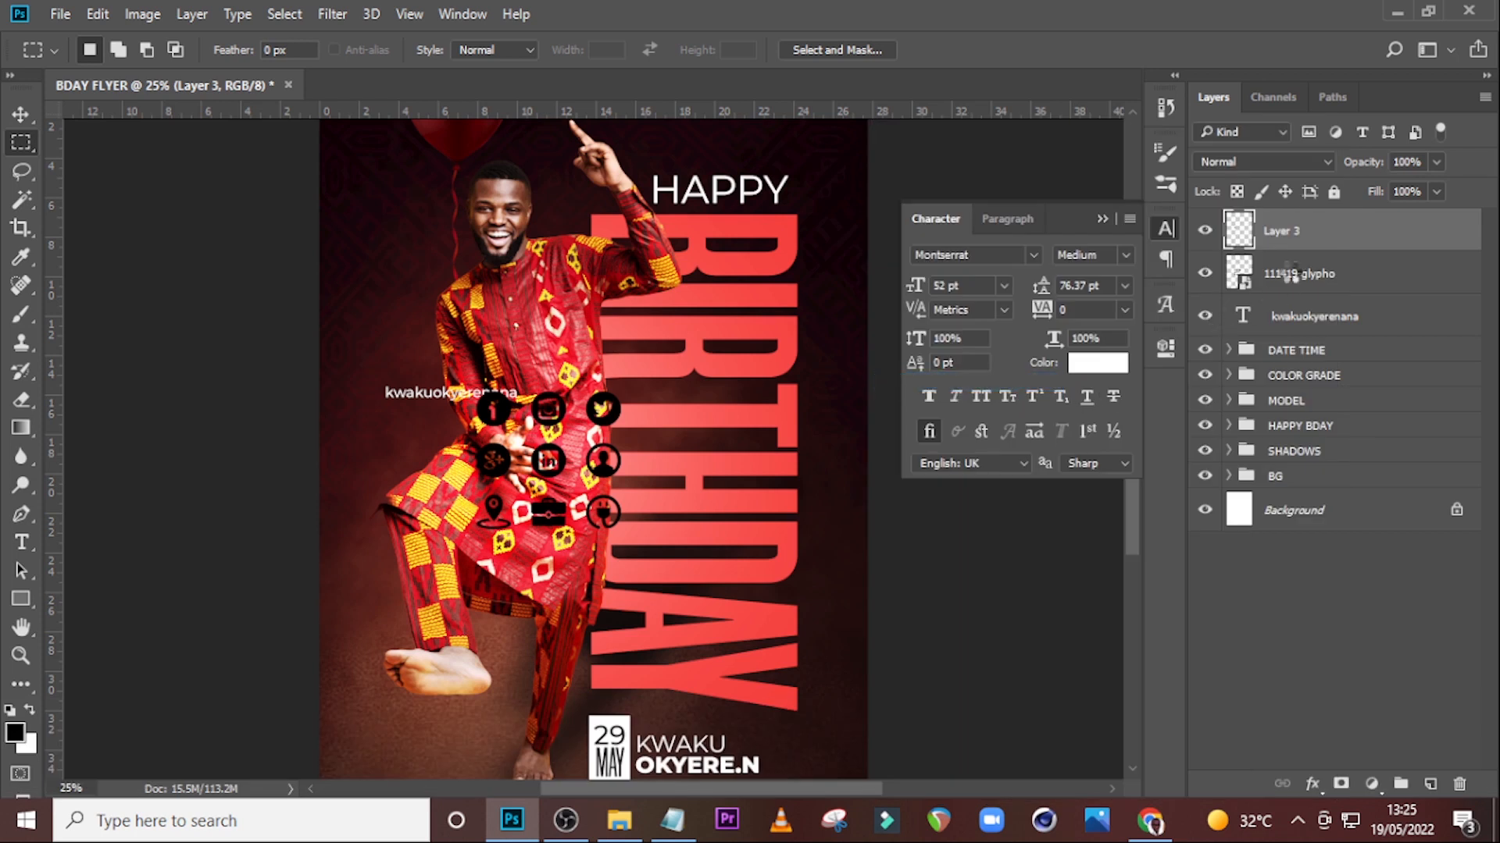
left_click(1295, 277)
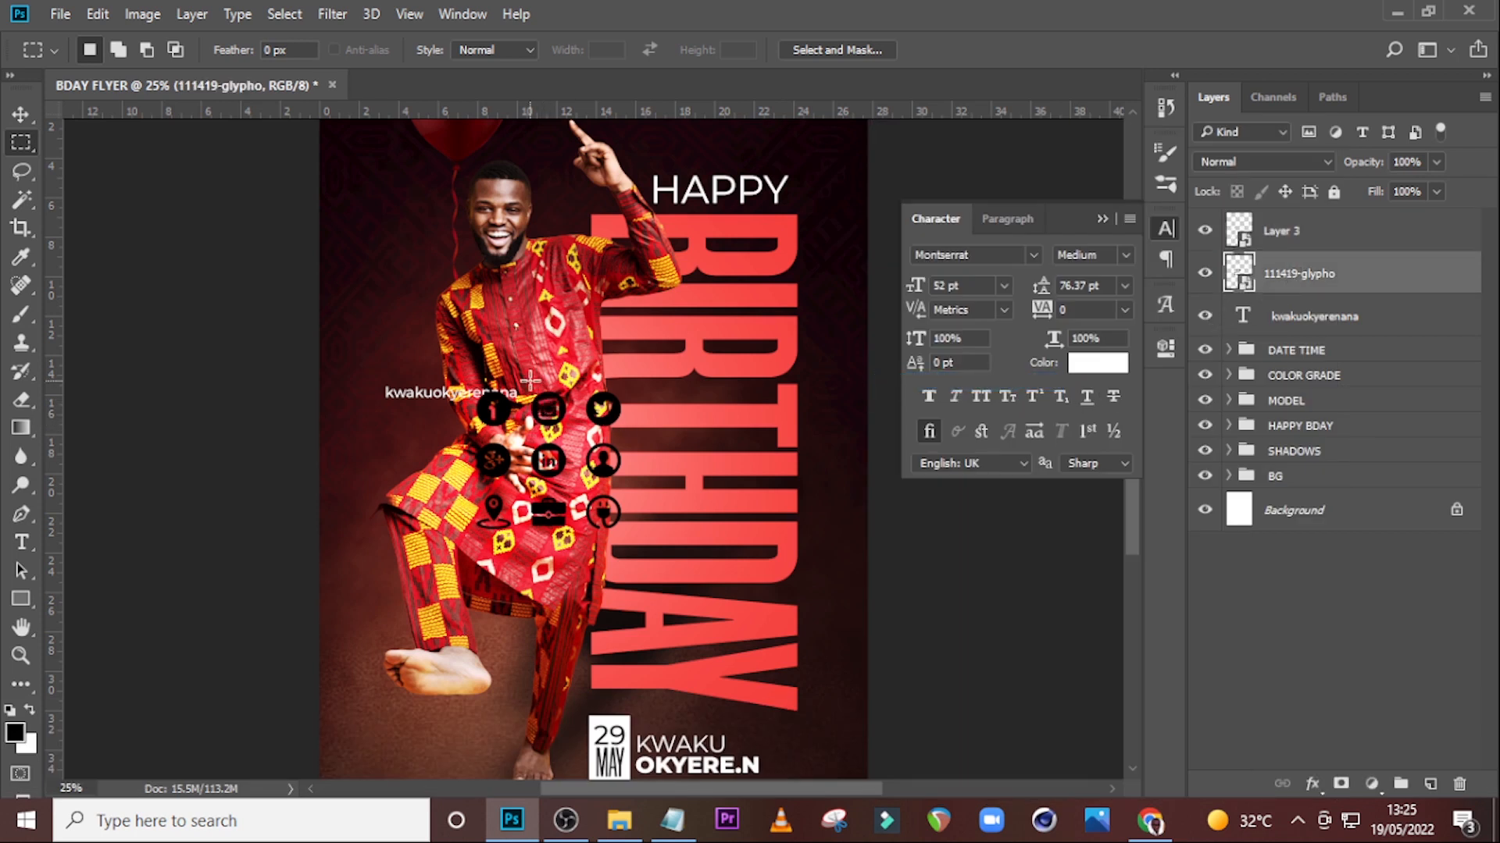
Copy the Twitter icon onto its own layer and convert that layer to a smart object.
left_click_drag(586, 380, 621, 426)
key("ctrl+d")
left_click_drag(576, 378, 633, 438)
key("ctrl+j")
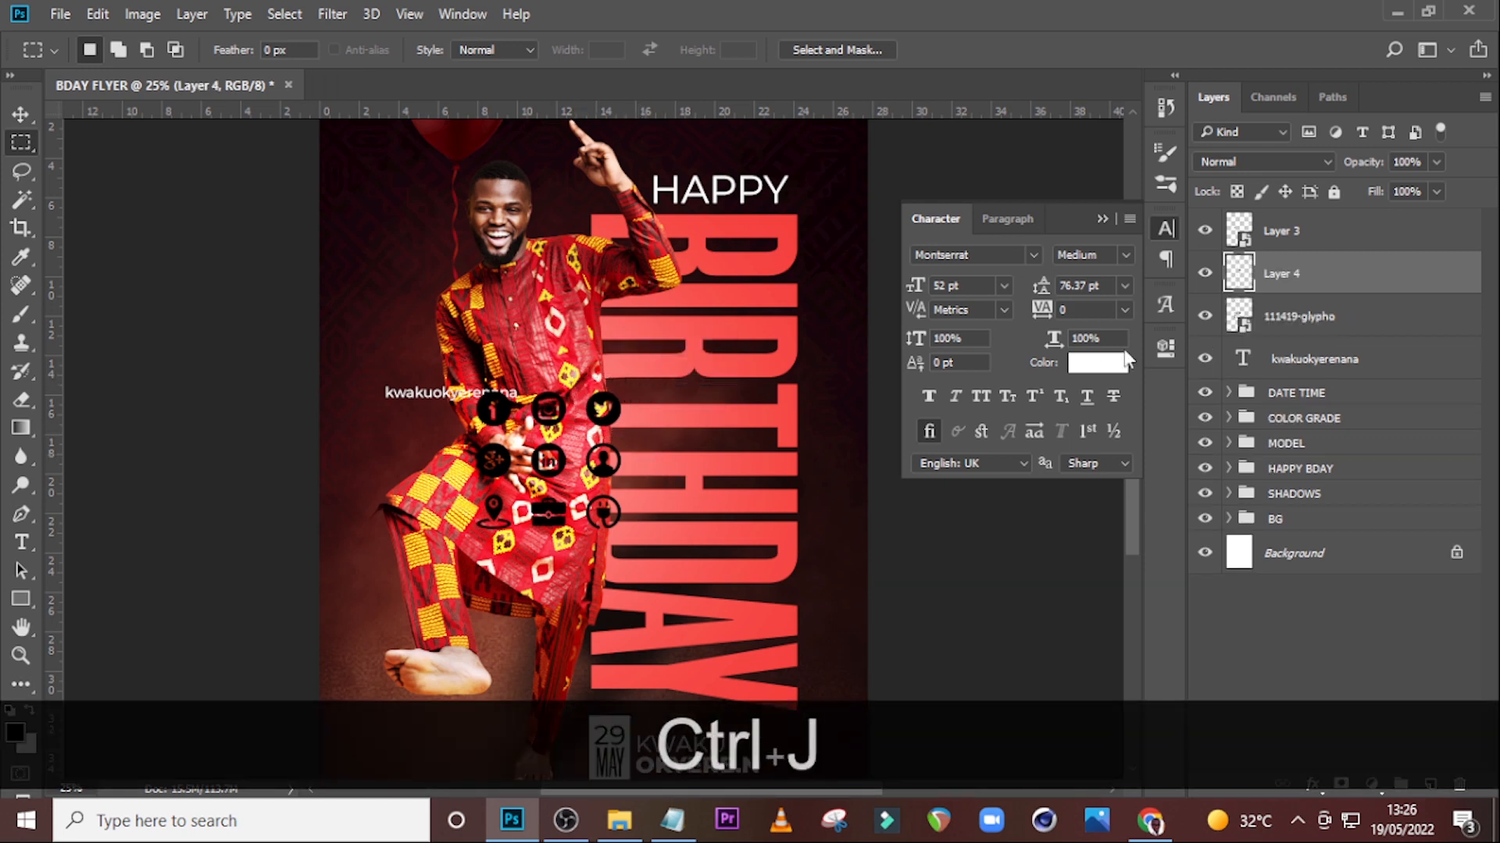
right_click(1312, 278)
left_click(929, 373)
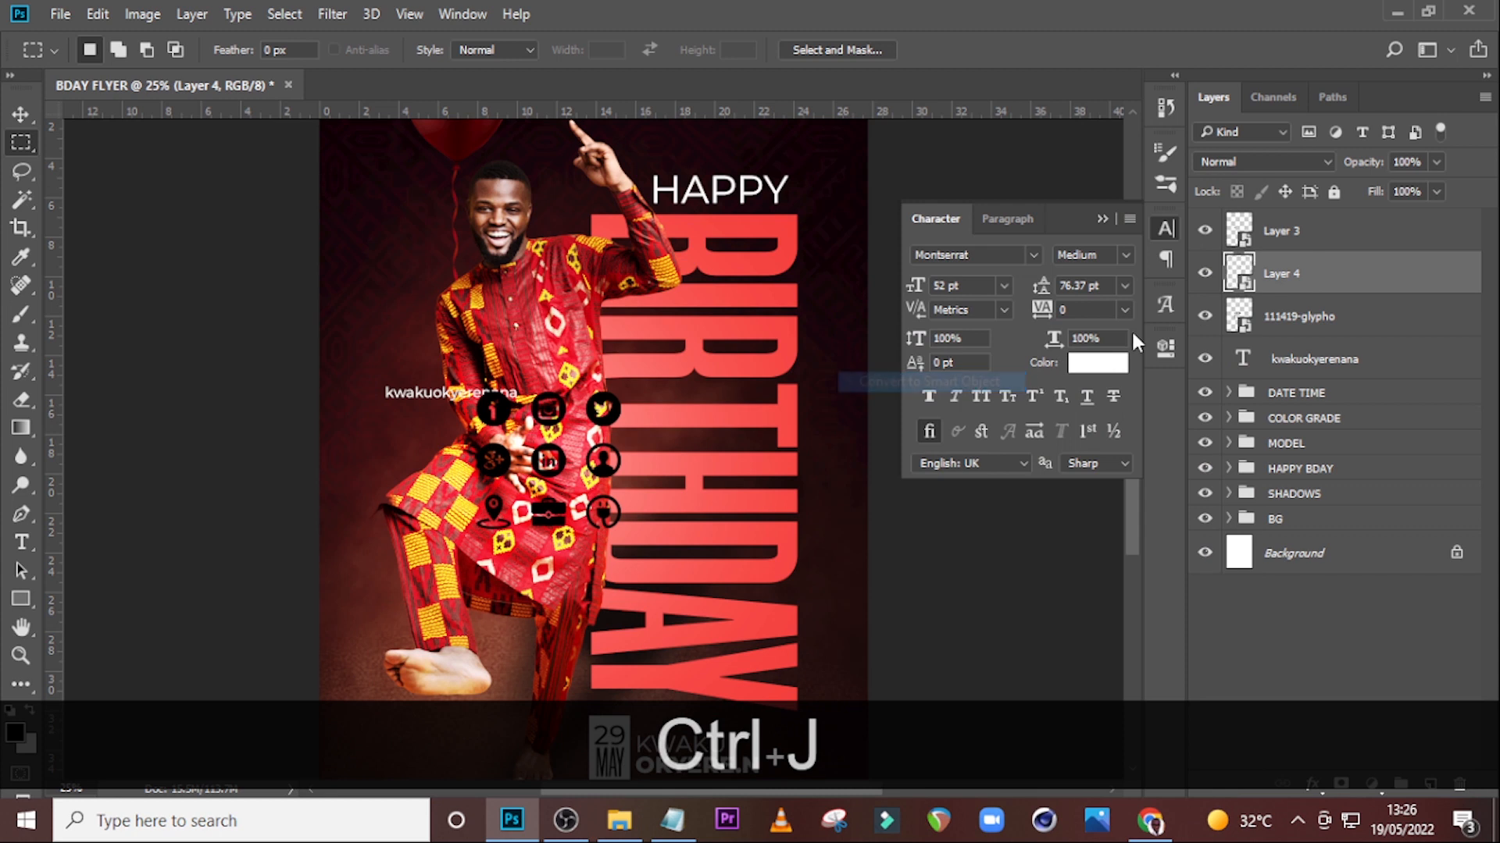
Delete the full social icons sheet layer and move the Facebook icon beside the Twitter icon.
left_click(1274, 320)
key("Delete")
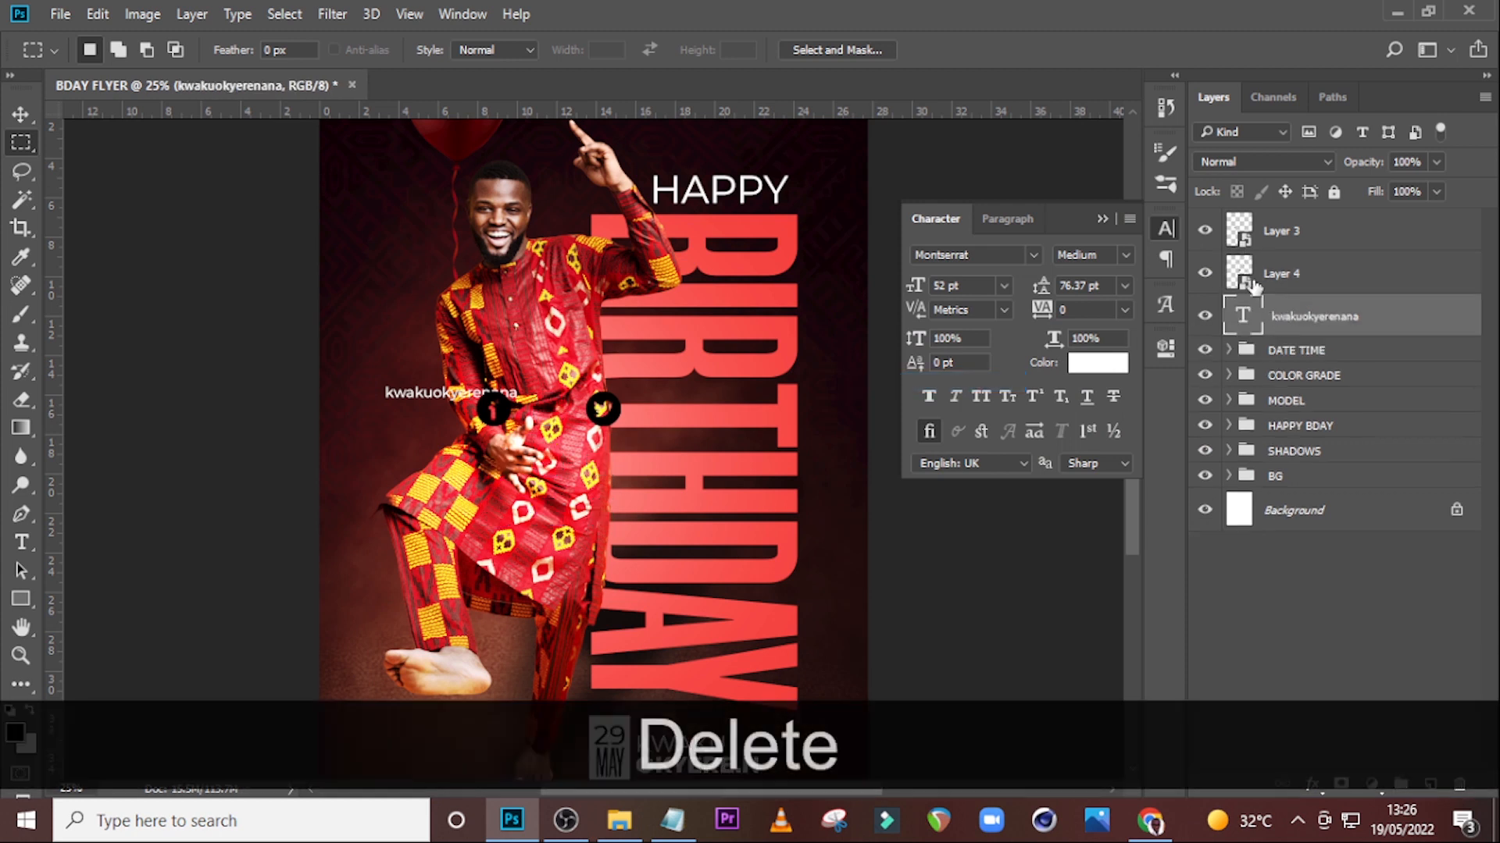
left_click(1322, 233)
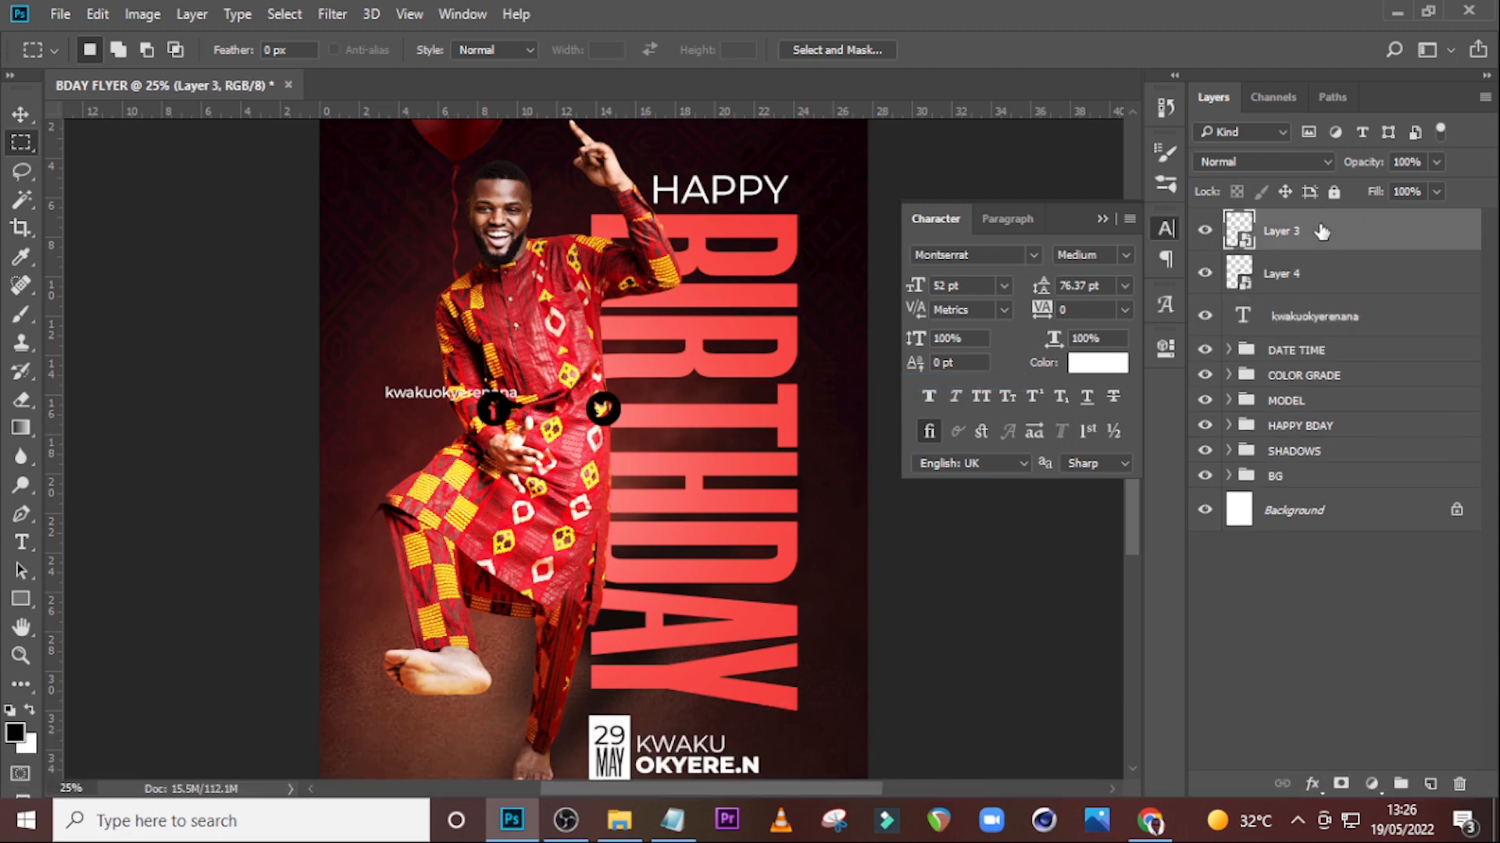
key("v")
left_click_drag(478, 438, 549, 437)
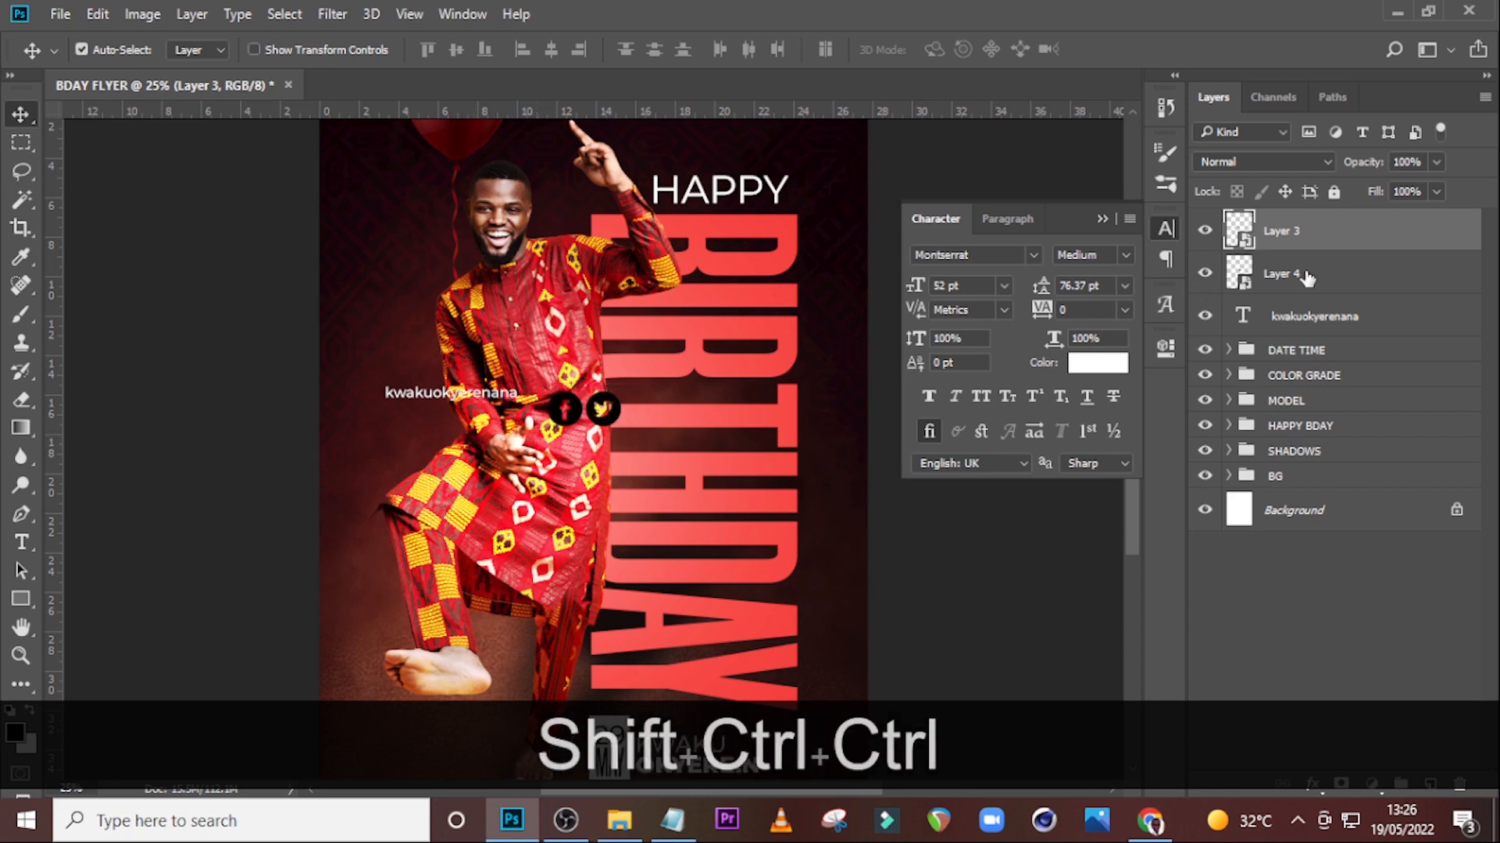
Scale both icon layers down together to a small size matching the handle text.
left_click(1301, 277, "ctrl")
key("ctrl+t")
left_click_drag(625, 426, 530, 365)
key("ctrl+equal")
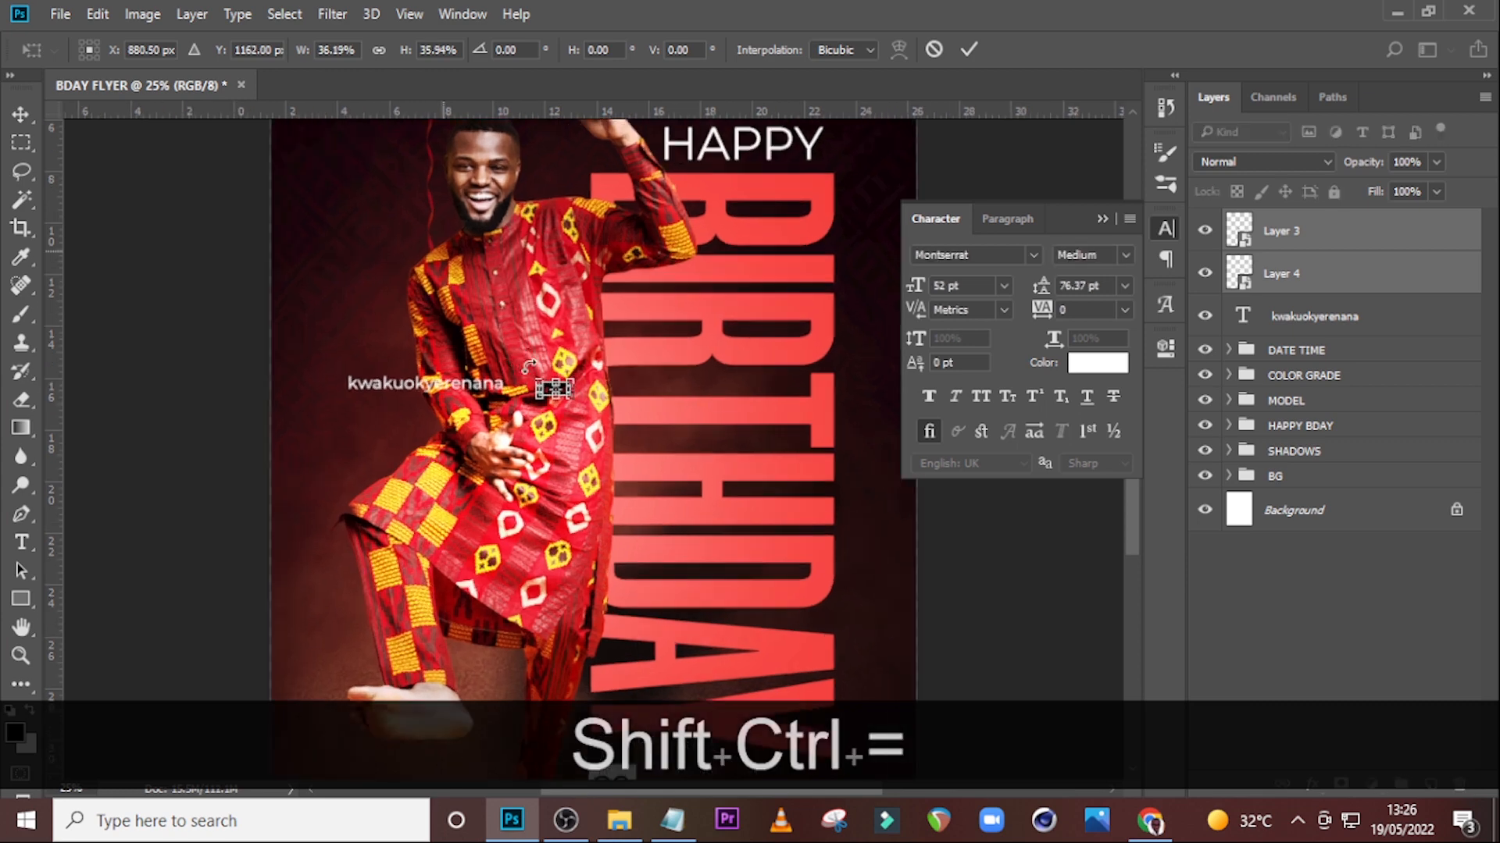
key("ctrl+equal")
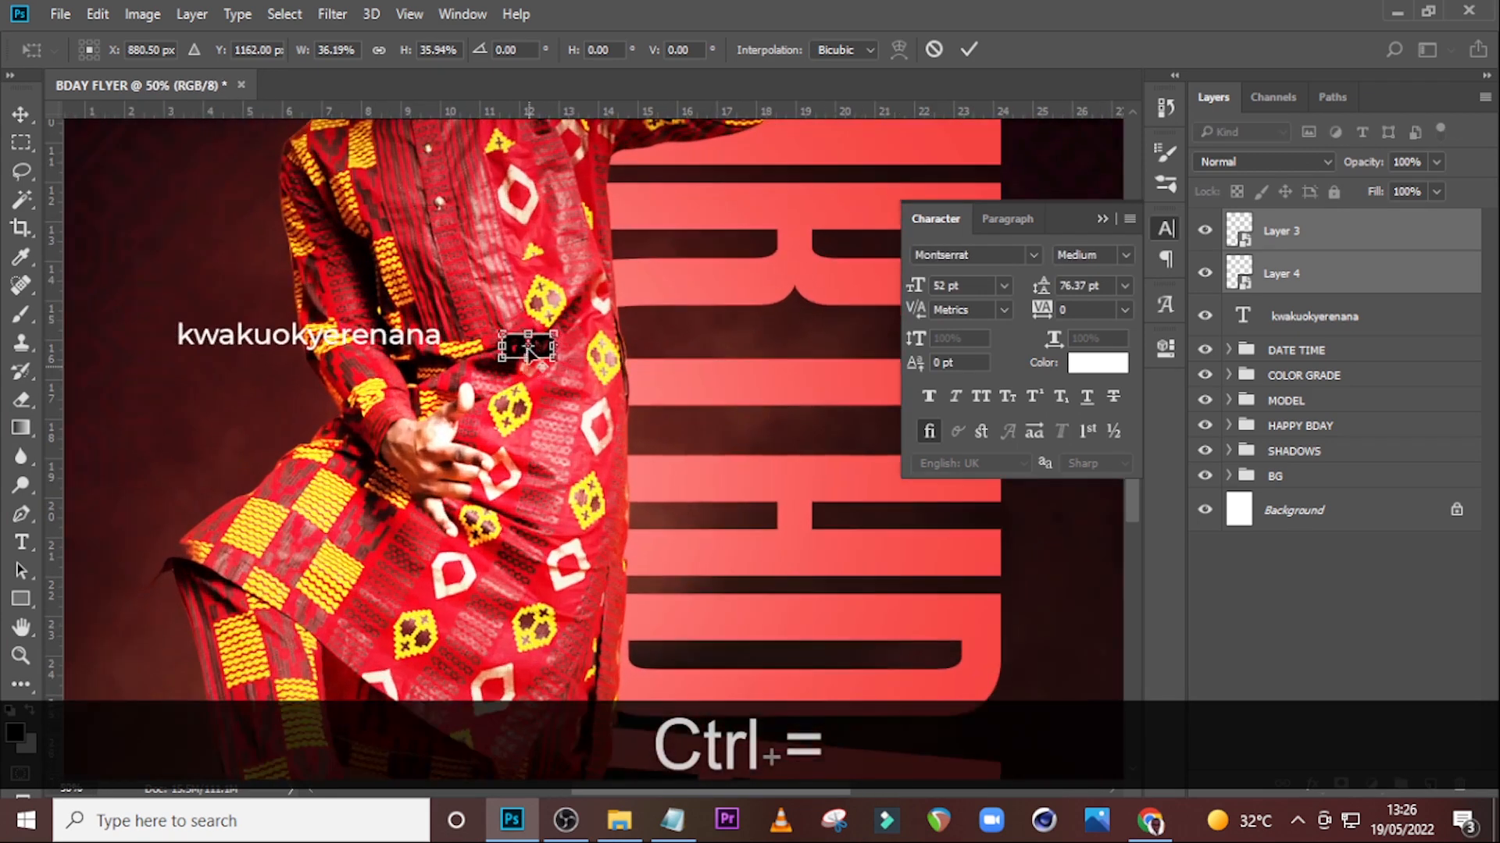
key("Return")
key("v")
left_click_drag(539, 344, 125, 305)
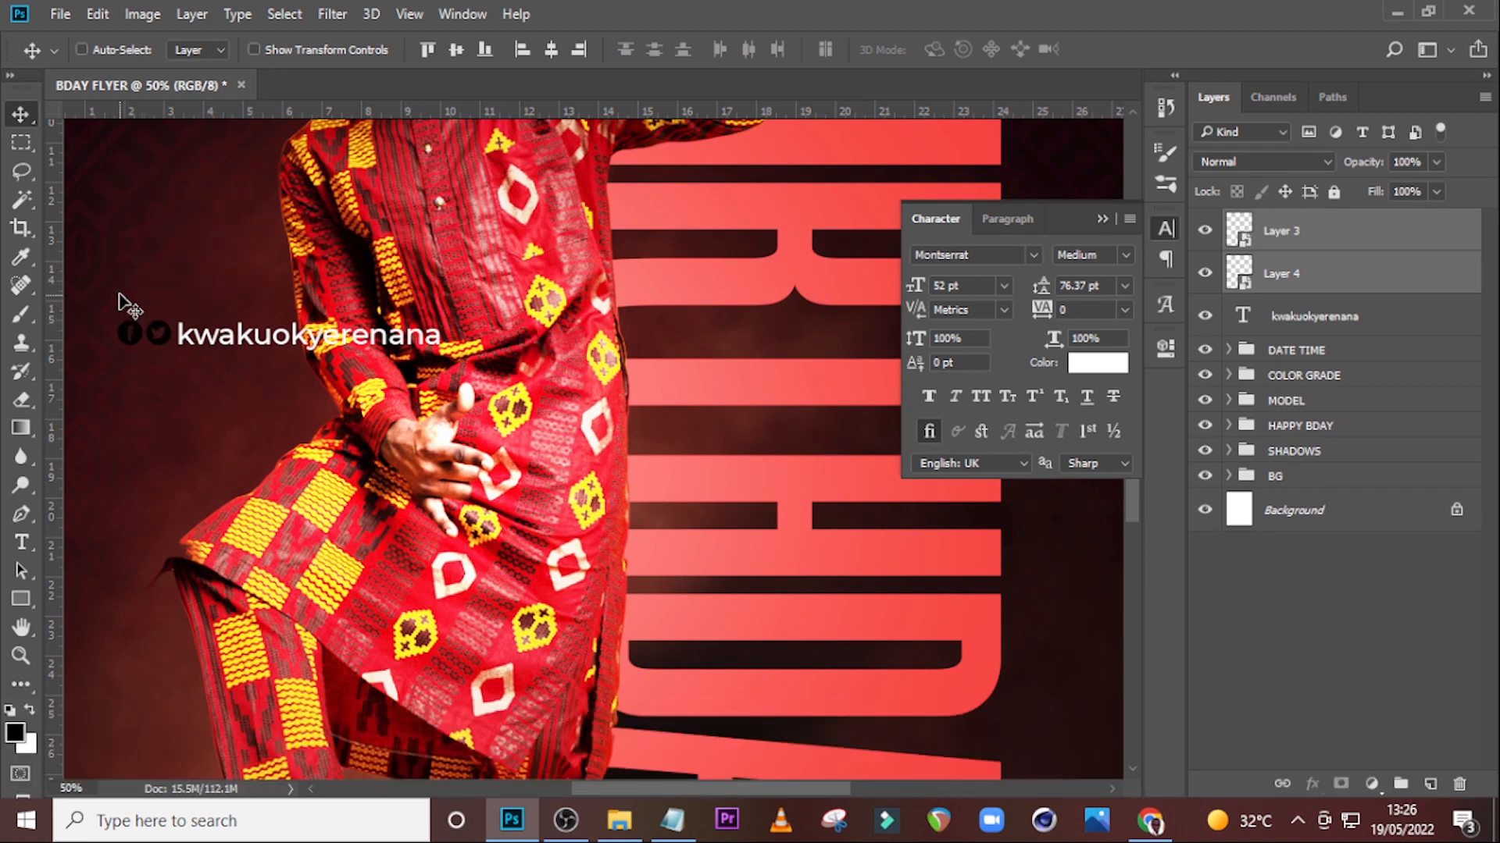
key("Down")
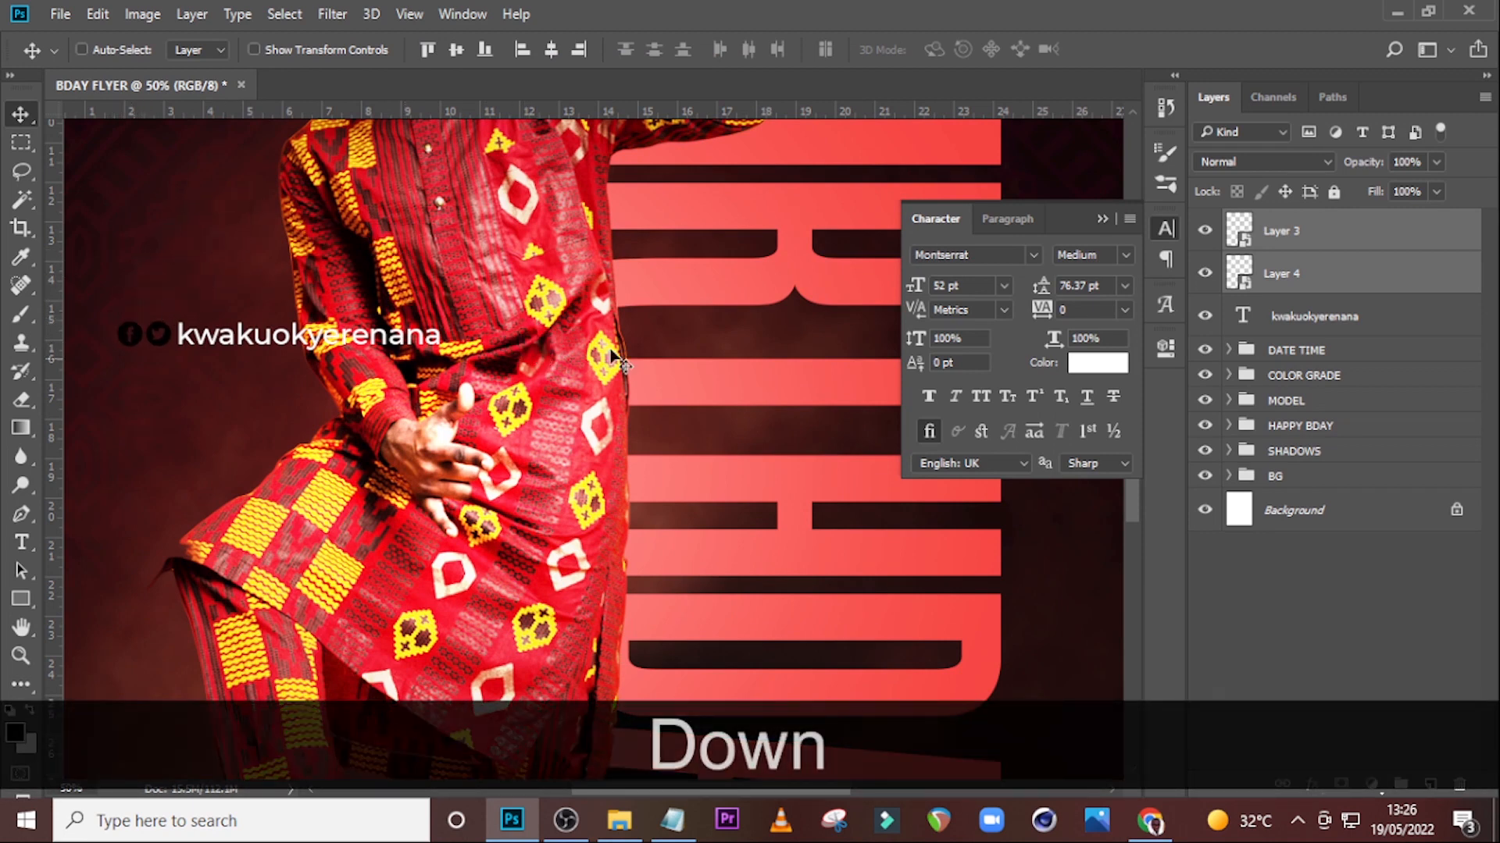
Move the Facebook icon to just after the end of the handle text.
left_click(1335, 237)
left_click_drag(131, 366, 477, 373)
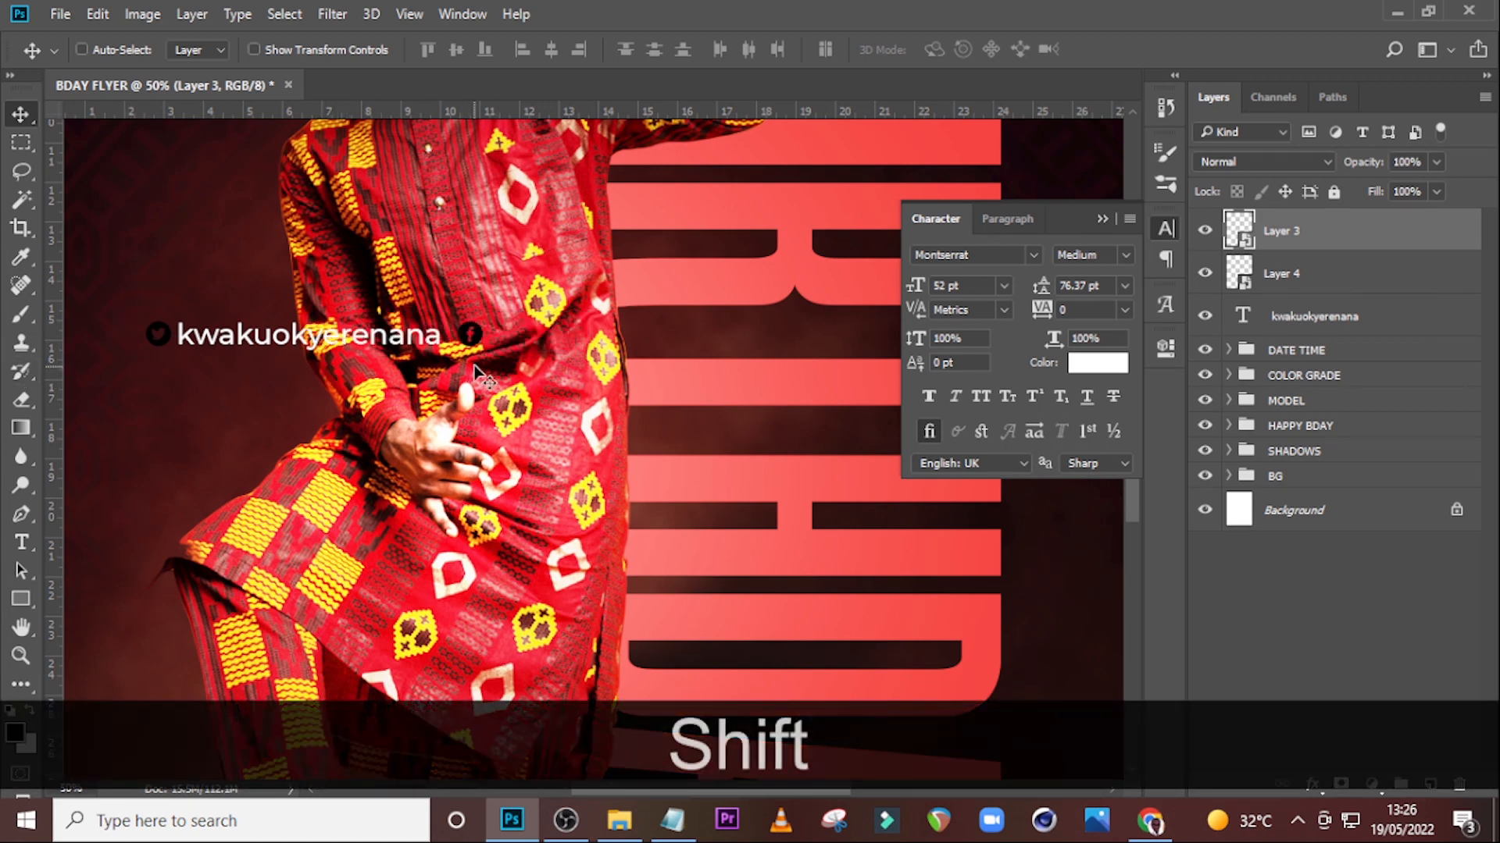
key("Left")
key("Left")
key("Left")
key("Left")
key("Left")
key("Left")
key("Left")
key("Left")
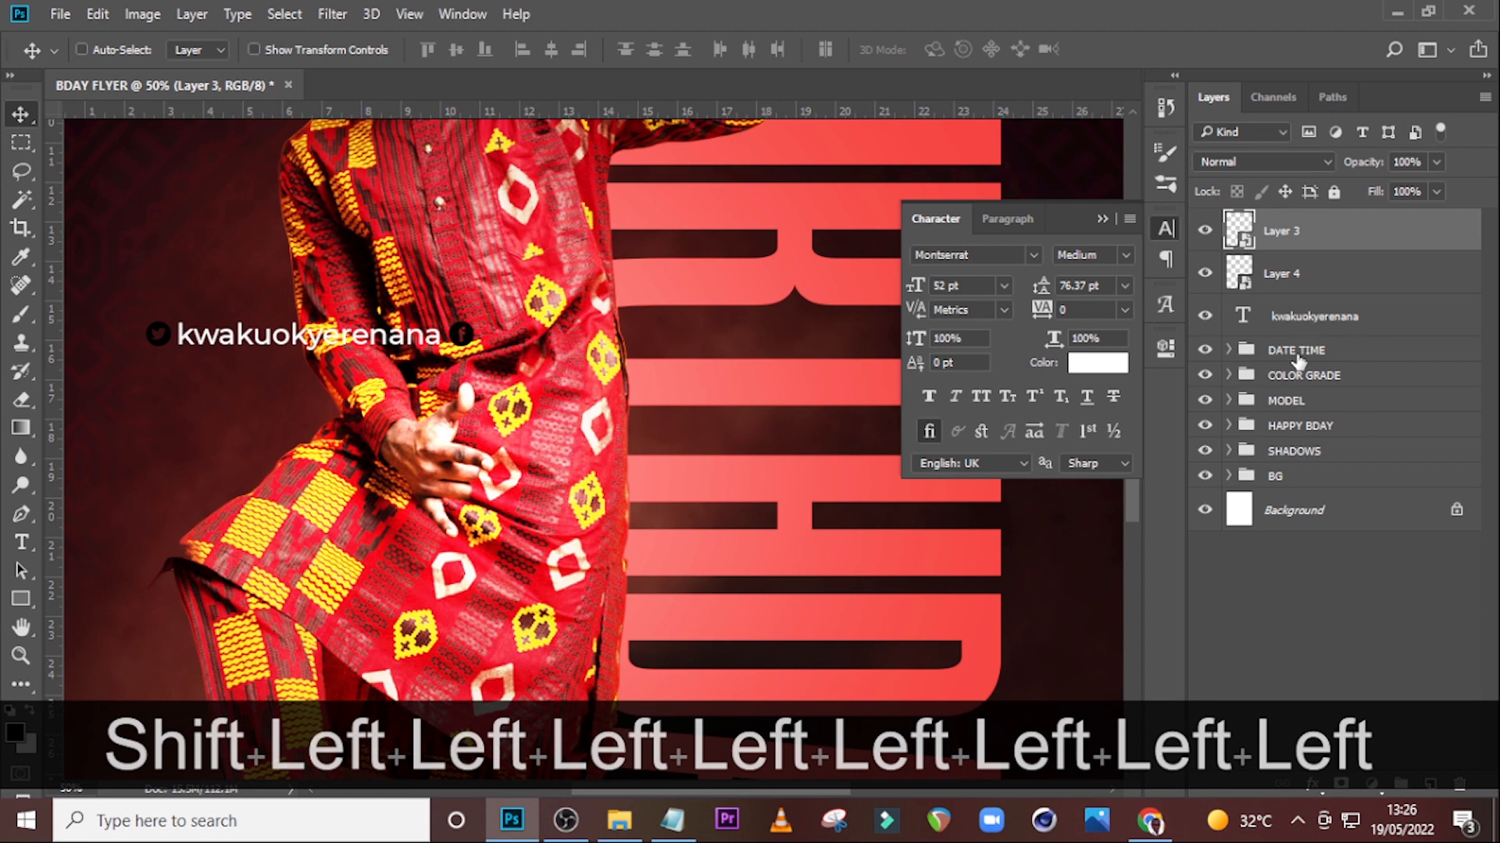
Duplicate the handle text layer and place the copy right after the Facebook icon.
left_click(1313, 316)
key("ctrl+j")
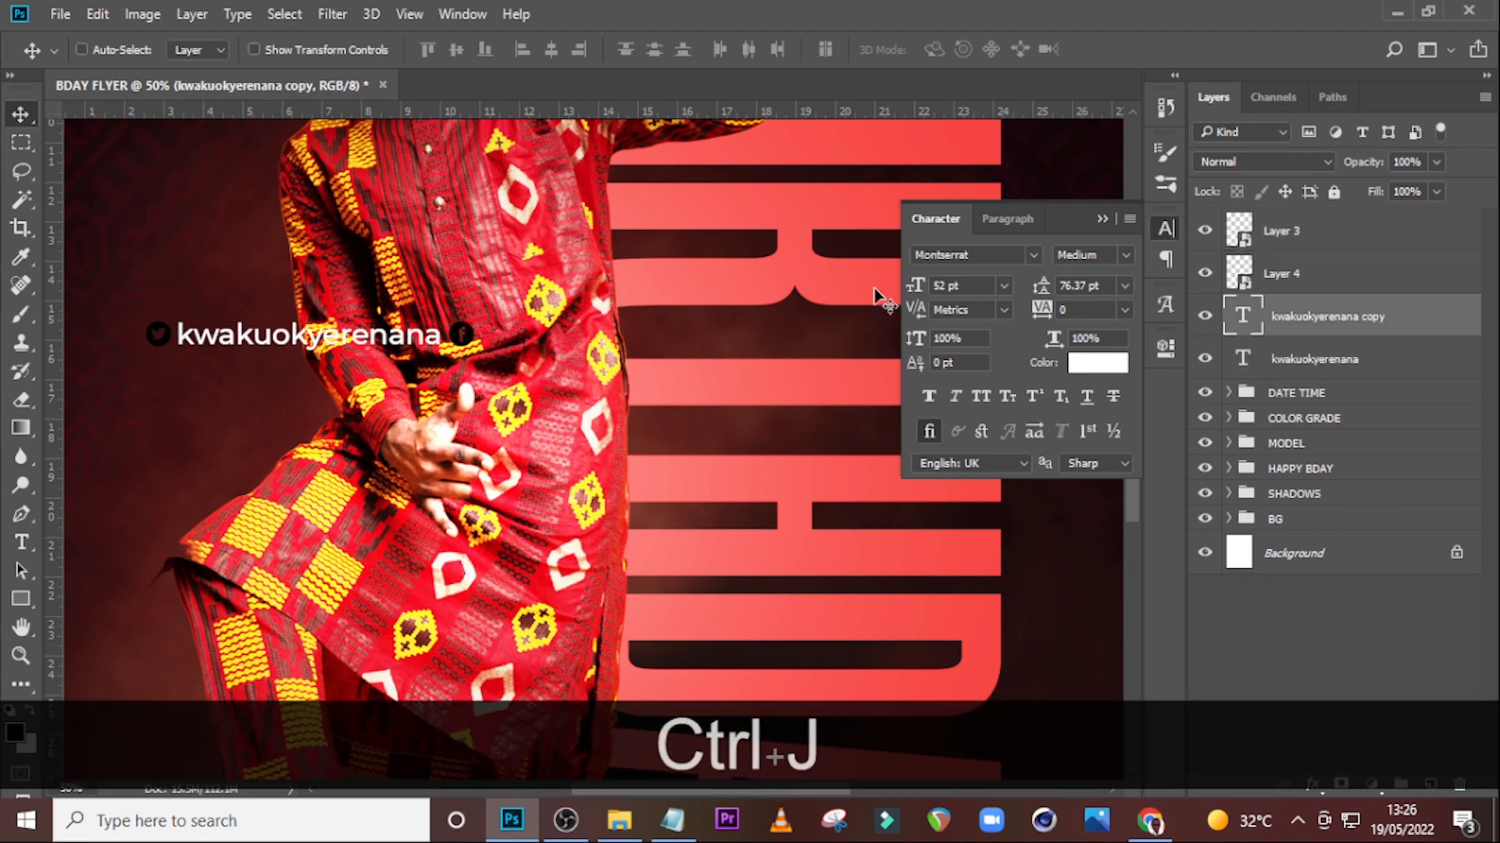
left_click_drag(264, 347, 557, 377)
key("Right")
key("Right")
key("Right")
key("Right")
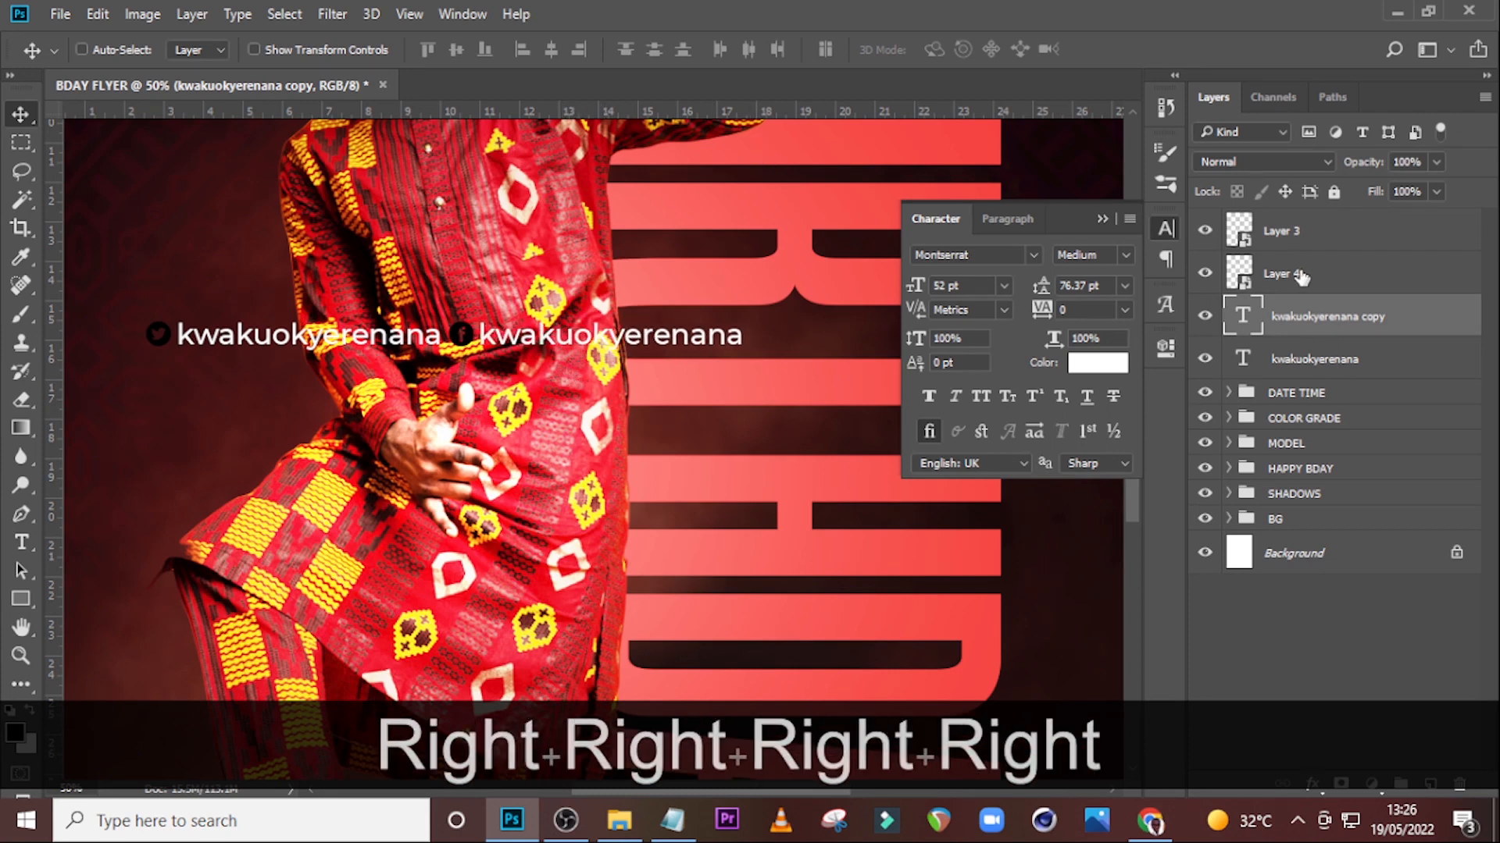
Apply a white Color Overlay layer style to the Twitter icon layer.
right_click(1435, 275)
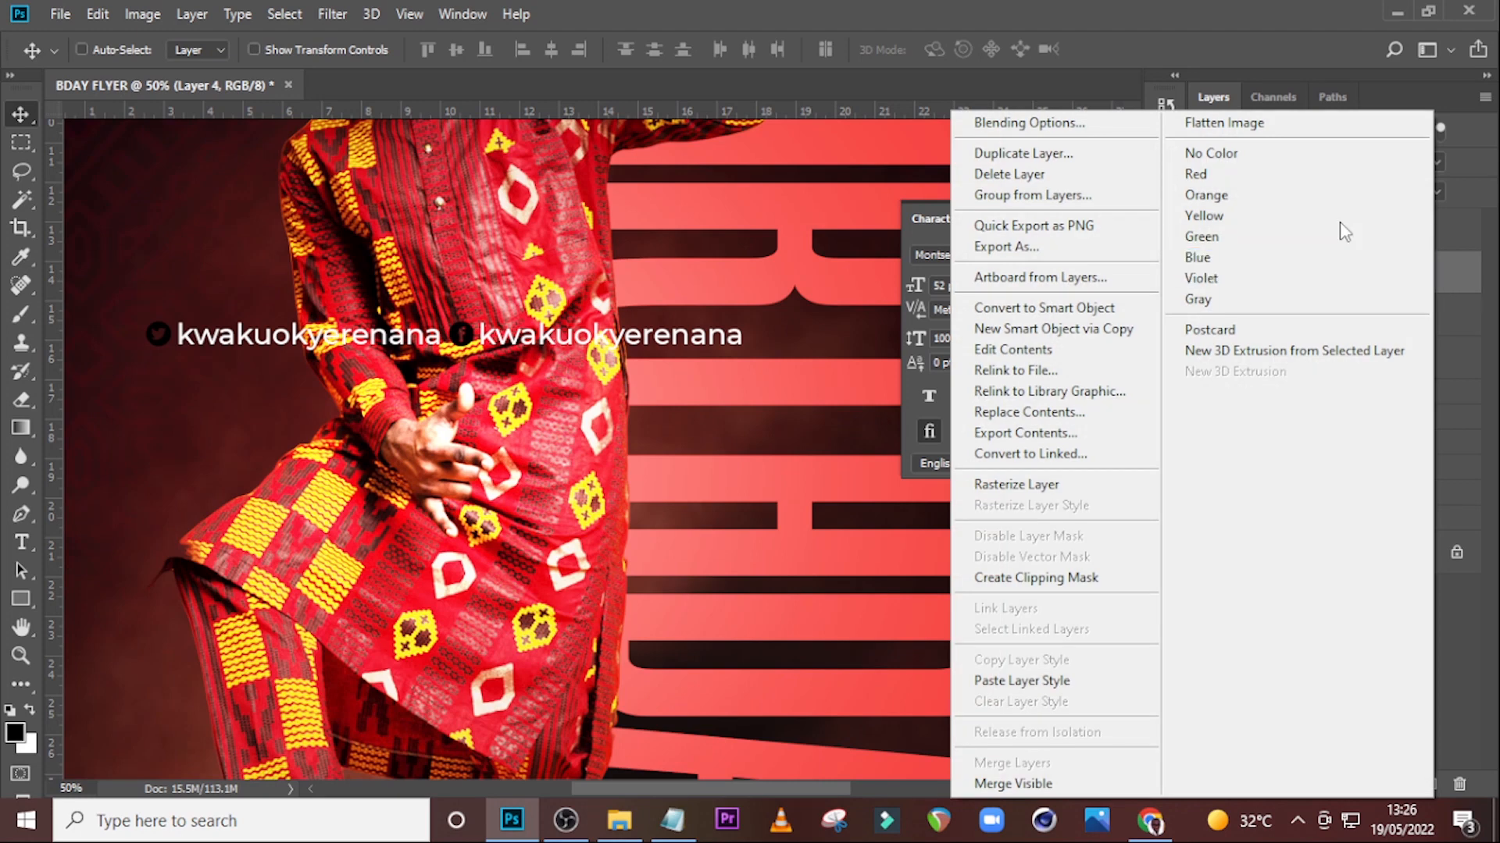
left_click(1171, 3)
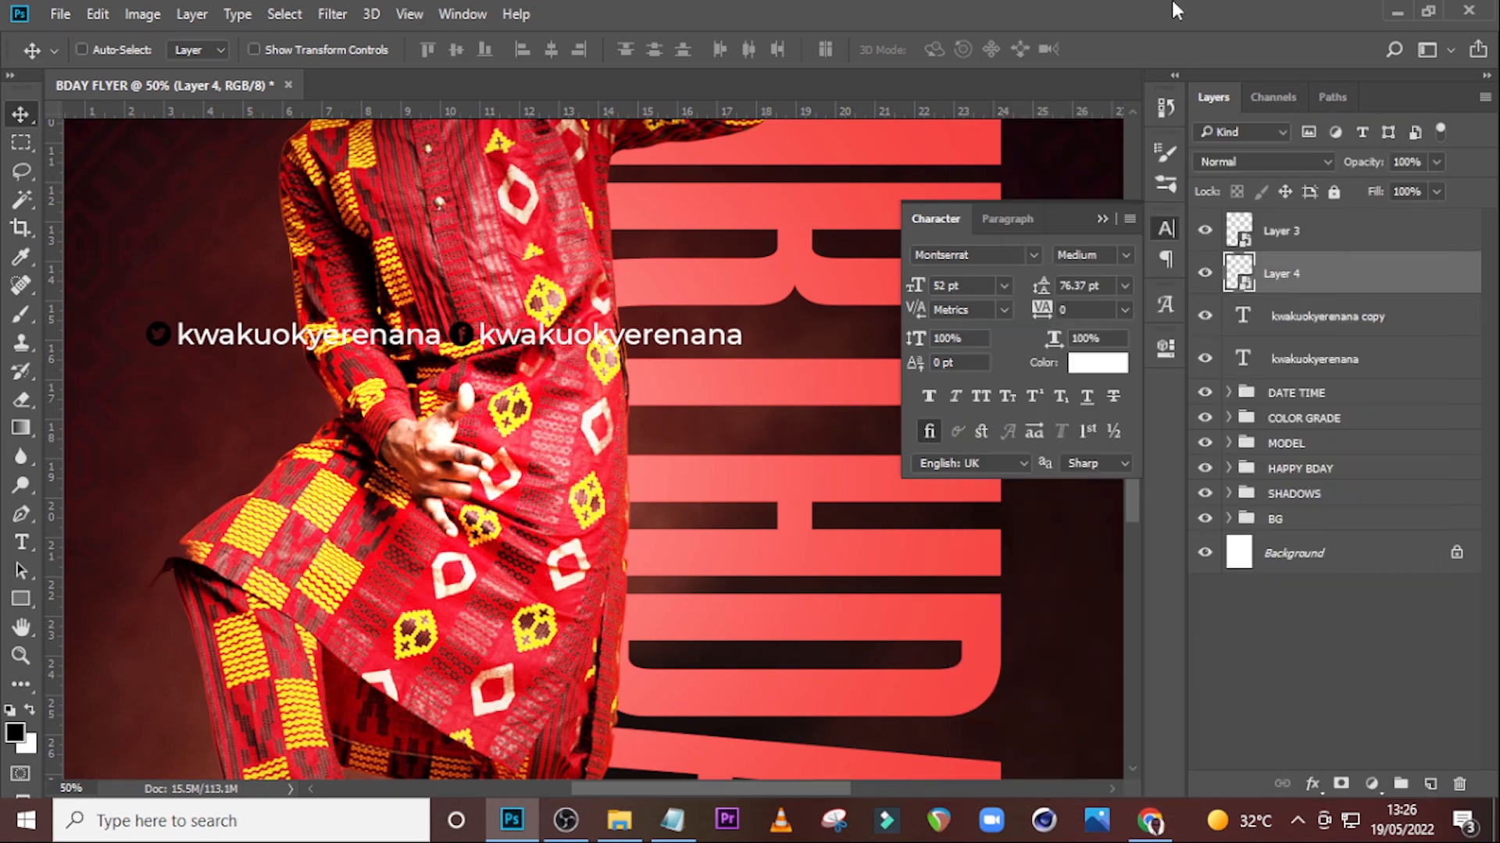
double_click(1351, 289)
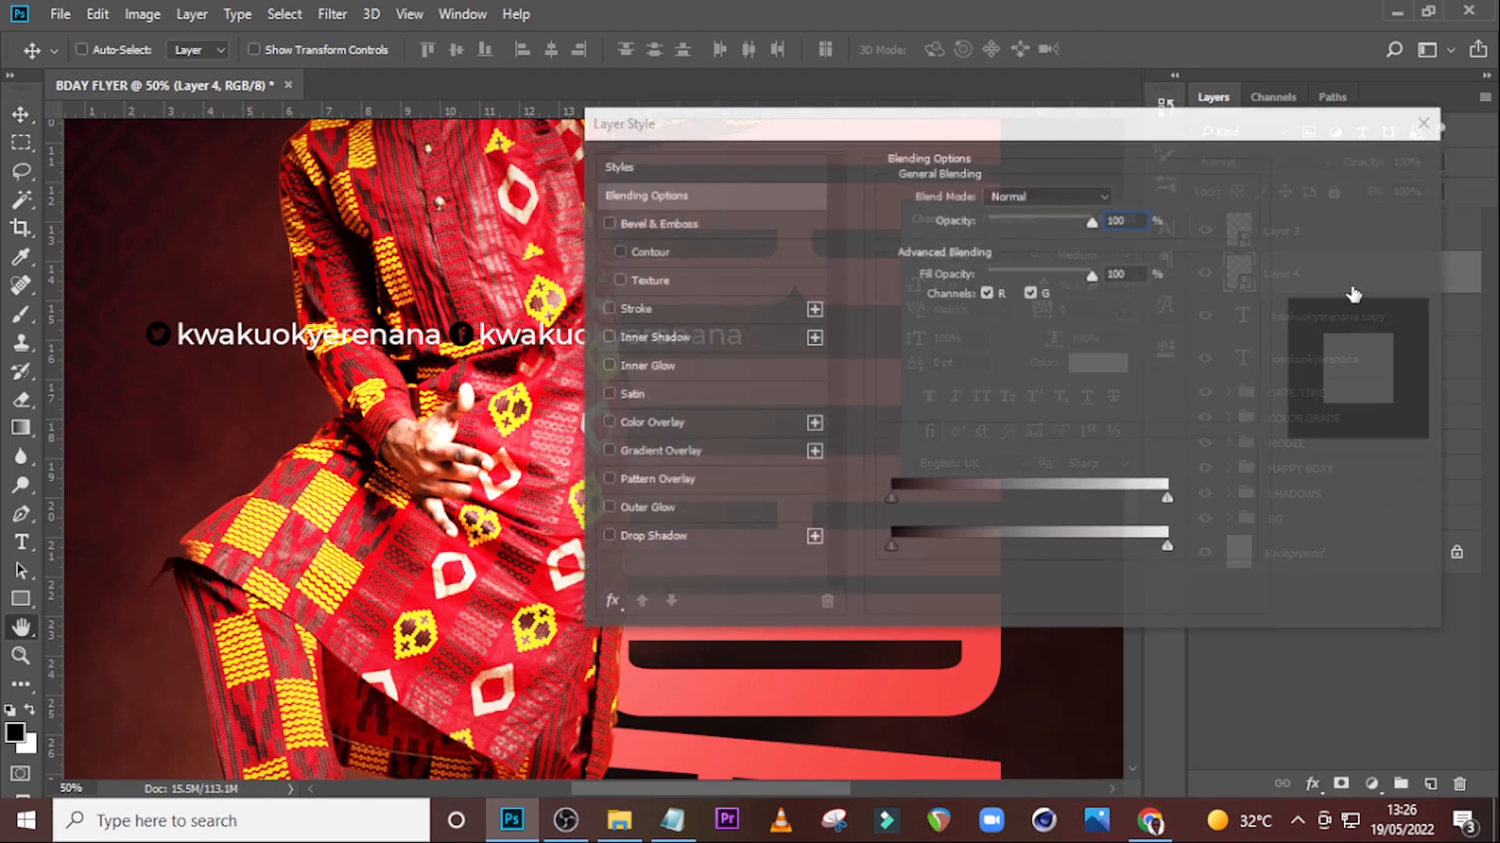
left_click(634, 426)
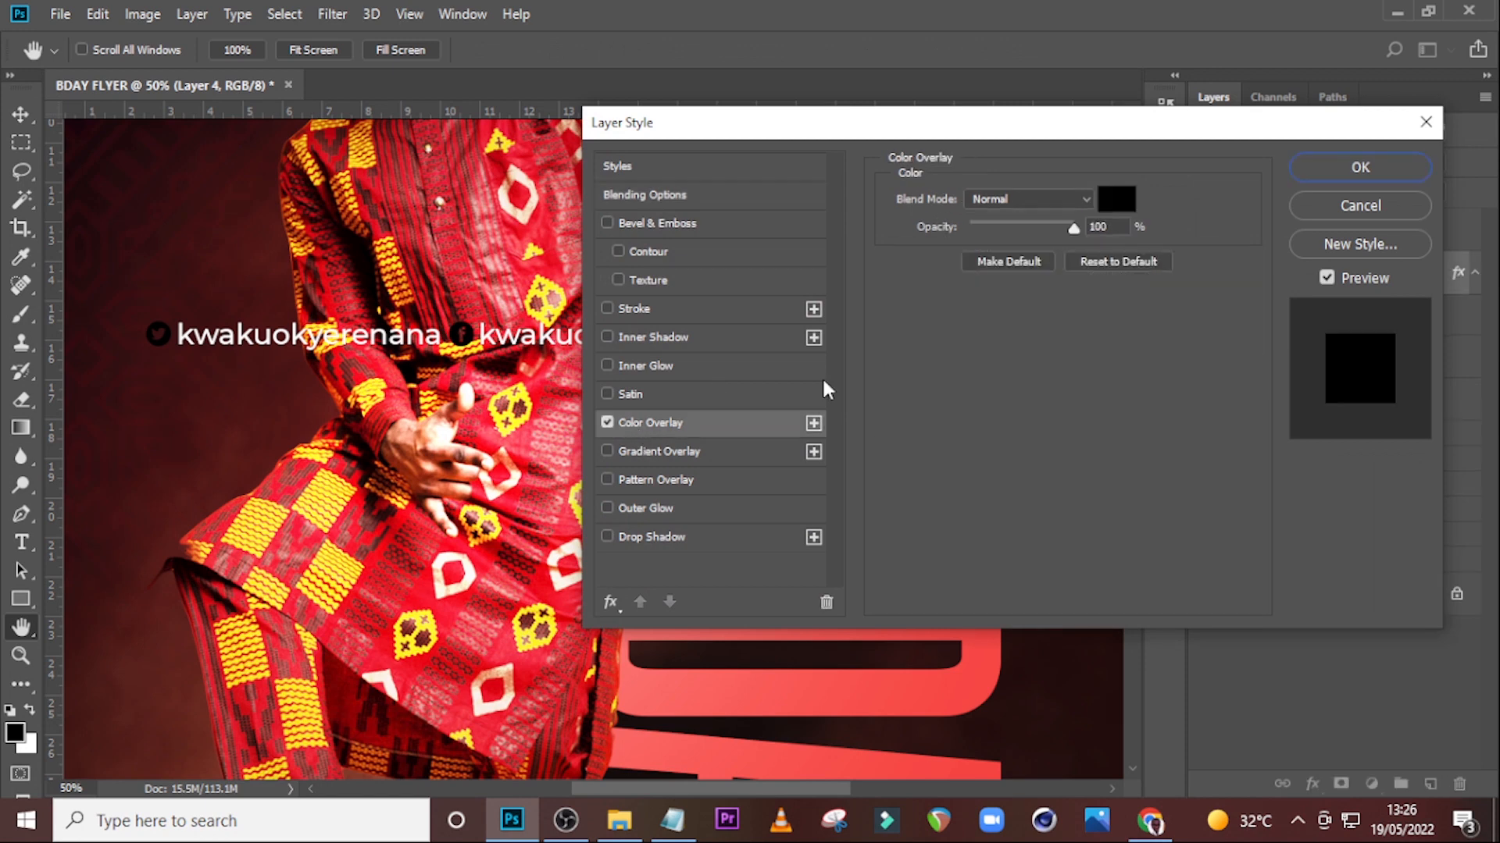
left_click(1115, 205)
left_click(894, 256)
left_click(1398, 254)
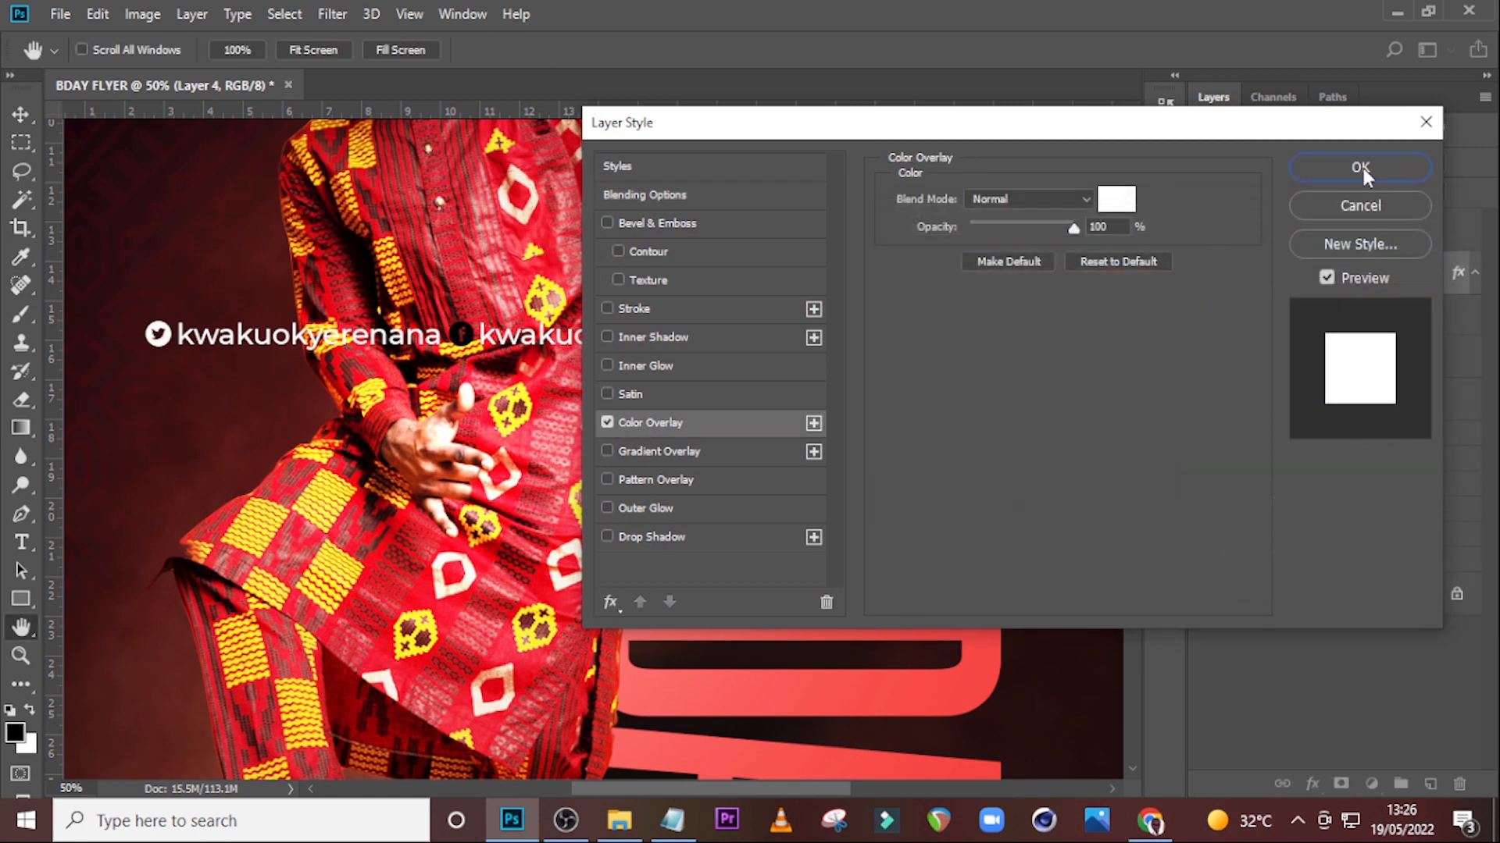
left_click(1363, 171)
Copy the Twitter icon's layer style and paste it onto the Facebook icon layer.
right_click(1394, 277)
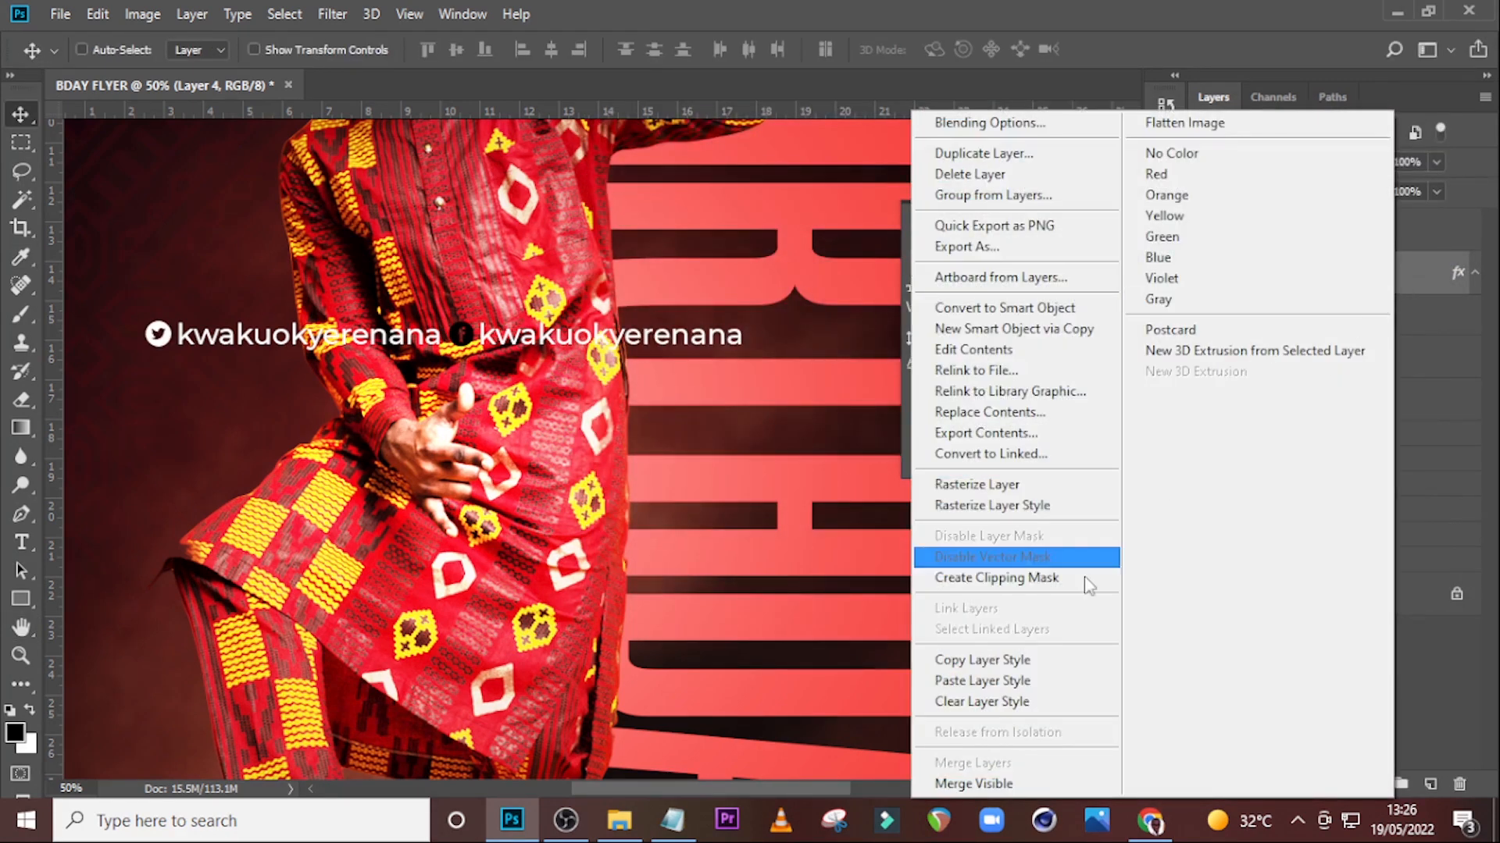
left_click(1013, 661)
right_click(1333, 247)
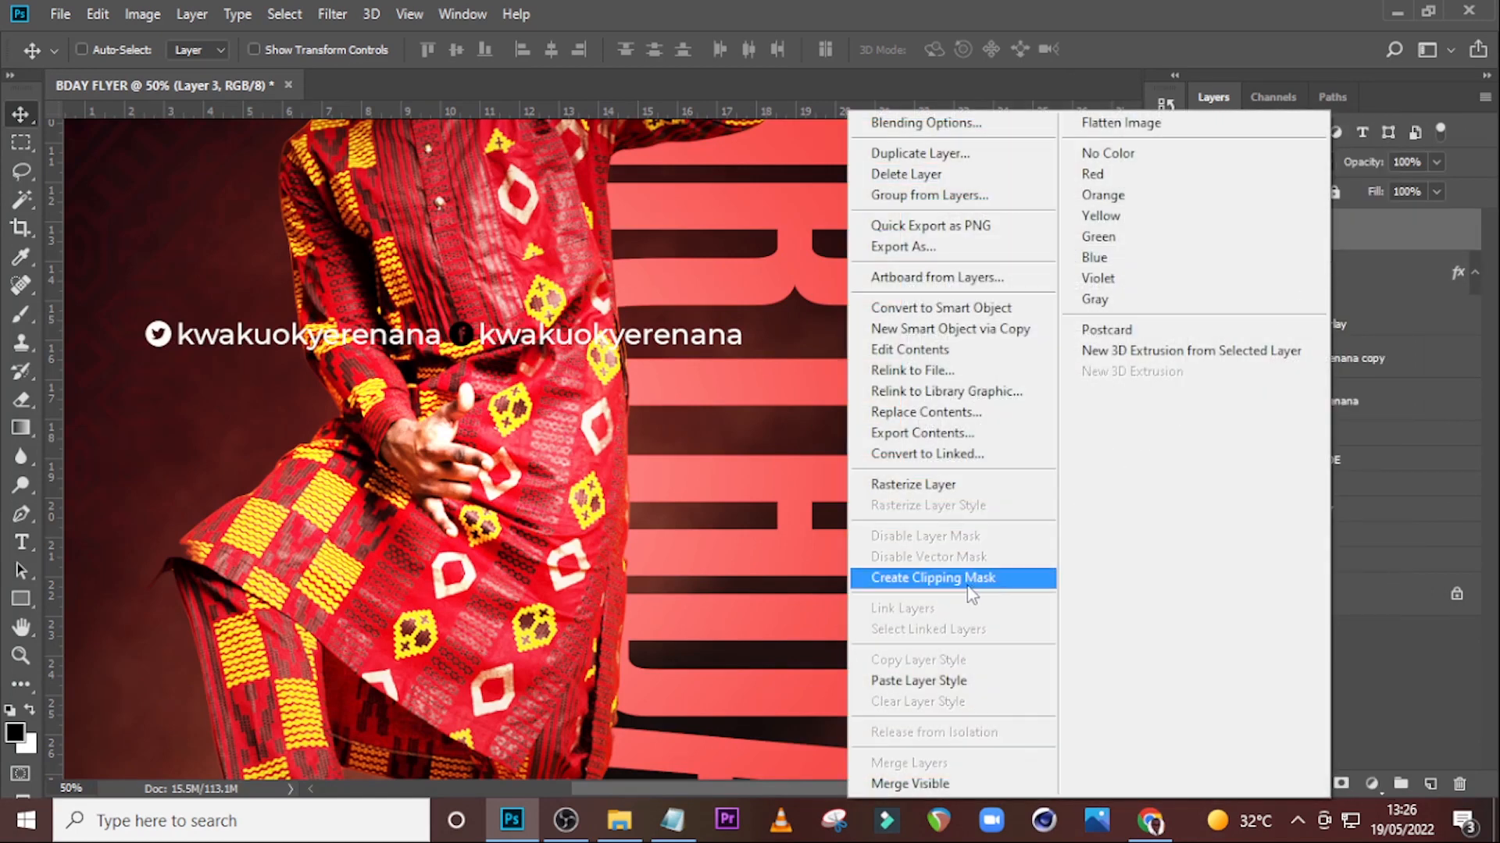
left_click(935, 680)
Group both icons and both handle text layers into a group named HANDLES.
key("shift")
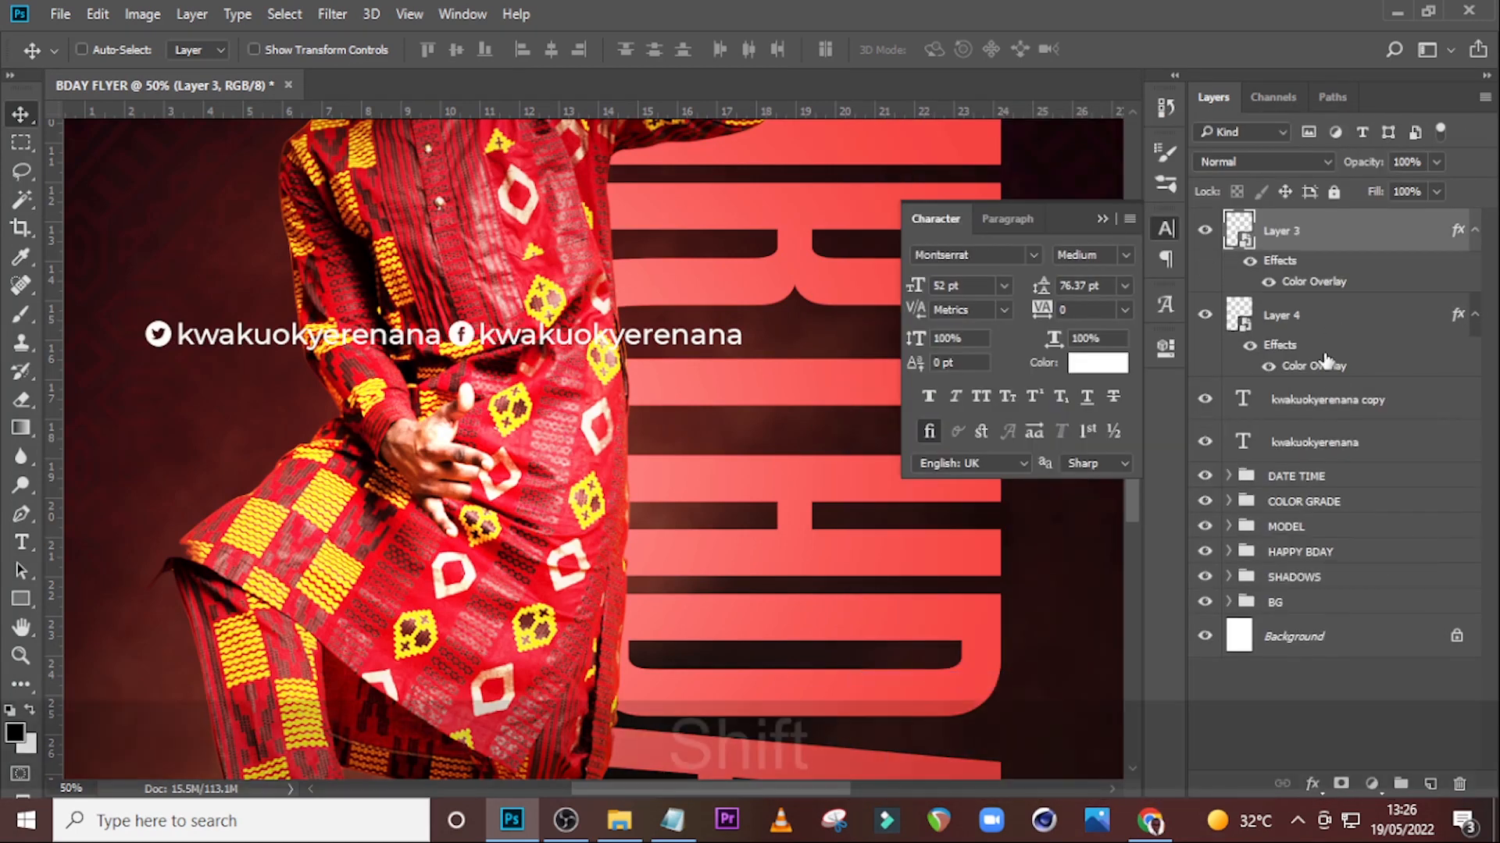
left_click(1296, 445, "shift")
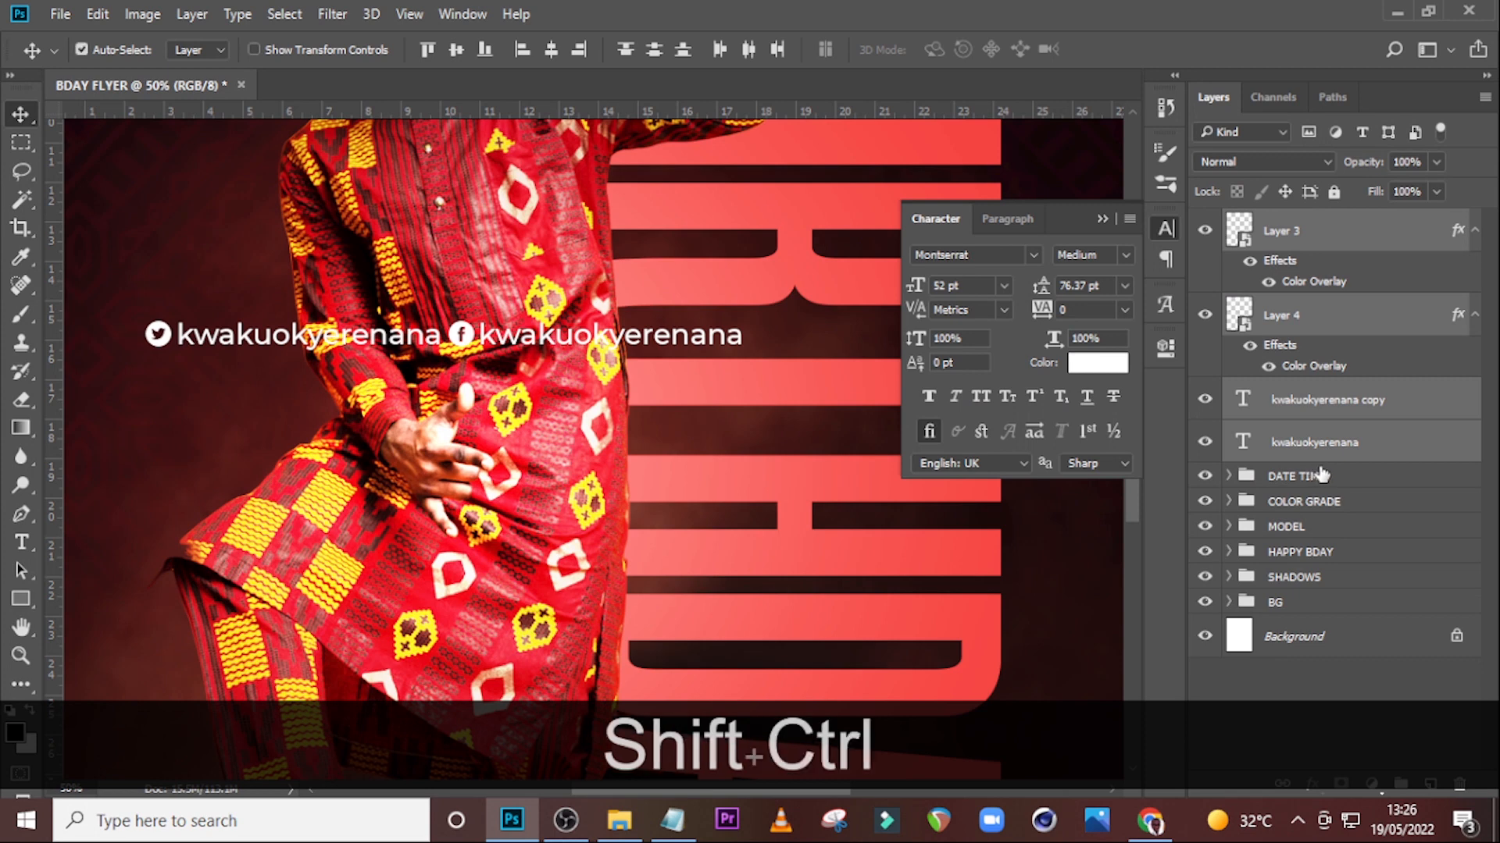
key("ctrl+shift+g")
double_click(1283, 224)
type("H")
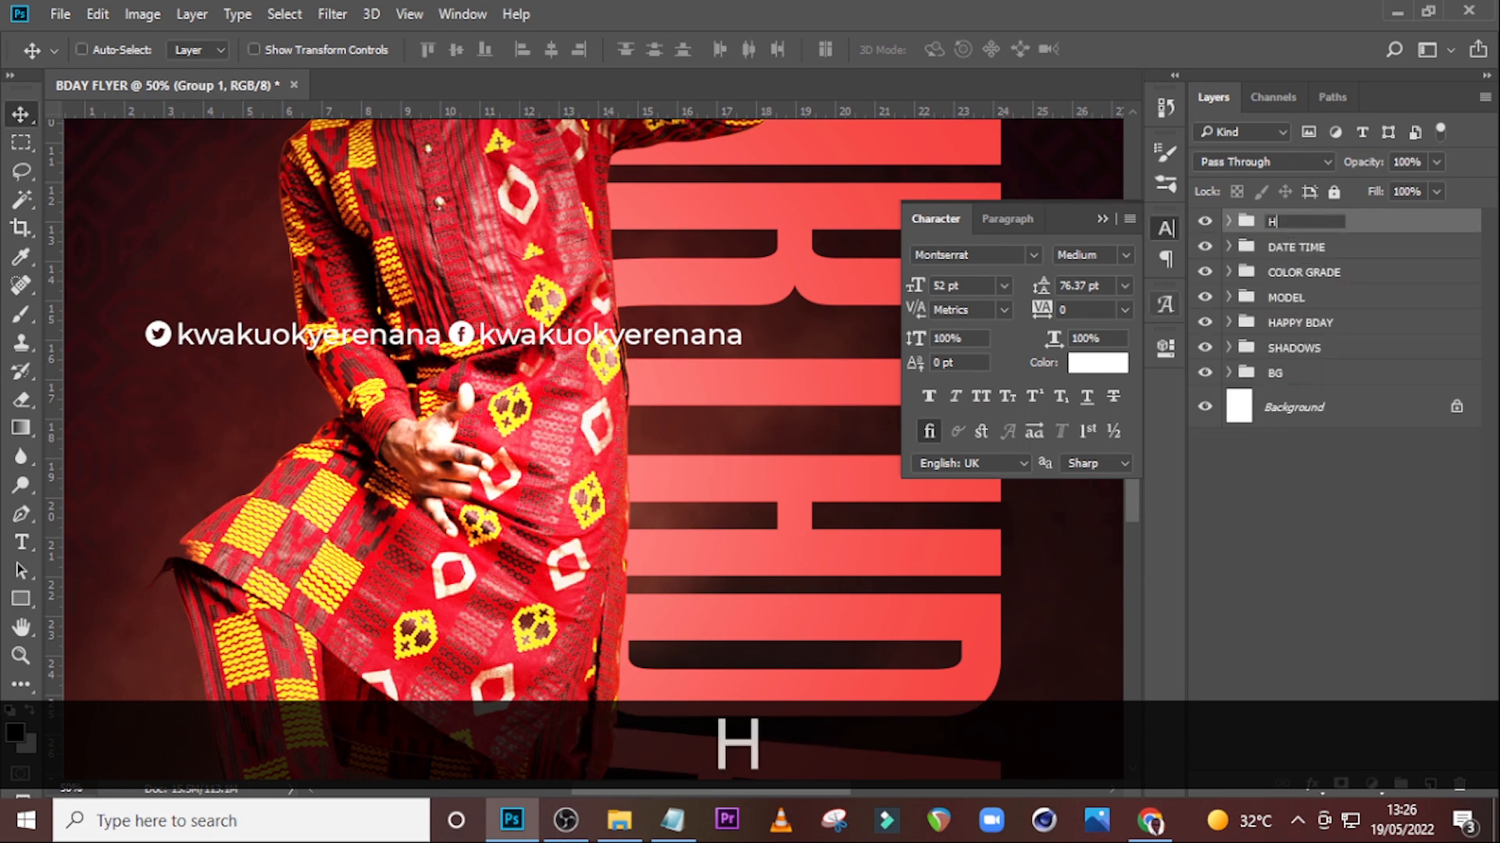
type("ANDLES")
key("Return")
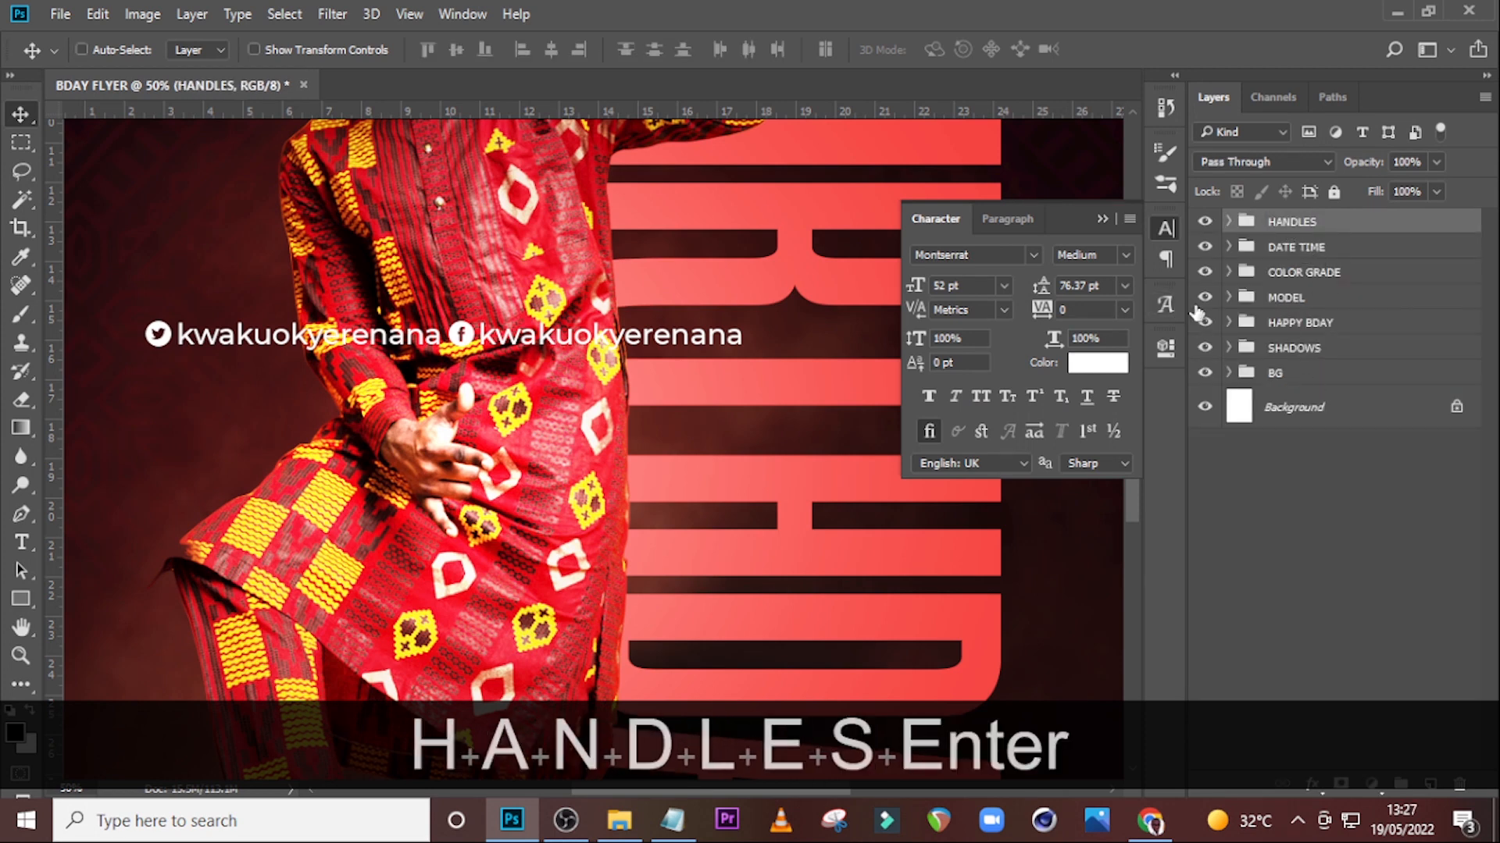
Rotate the HANDLES group 90° clockwise and move it beside the right edge of the BIRTHDAY text.
key("ctrl")
key("ctrl+0")
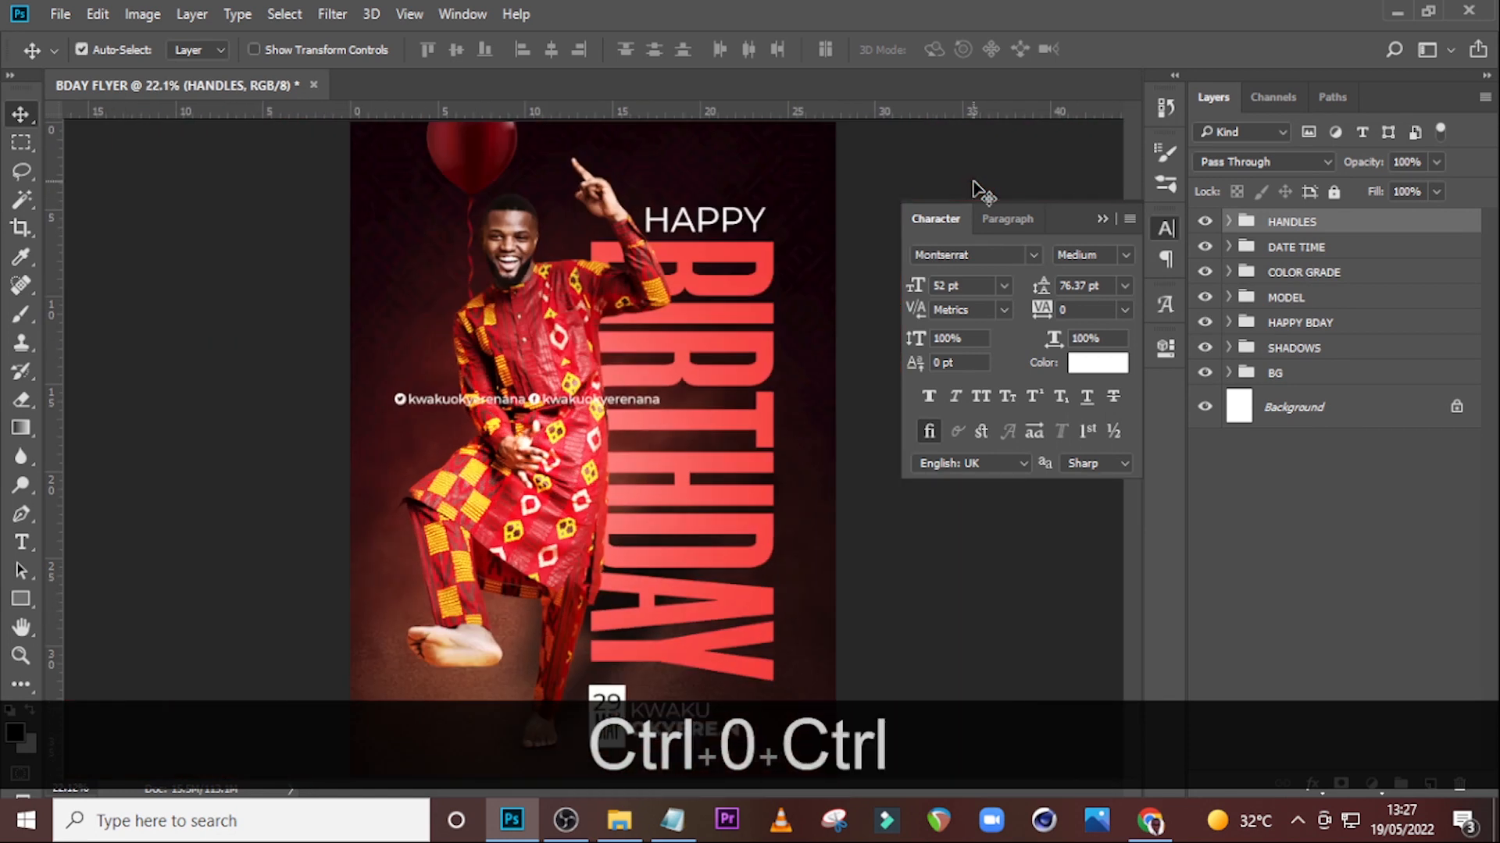
key("ctrl+t")
right_click(533, 360)
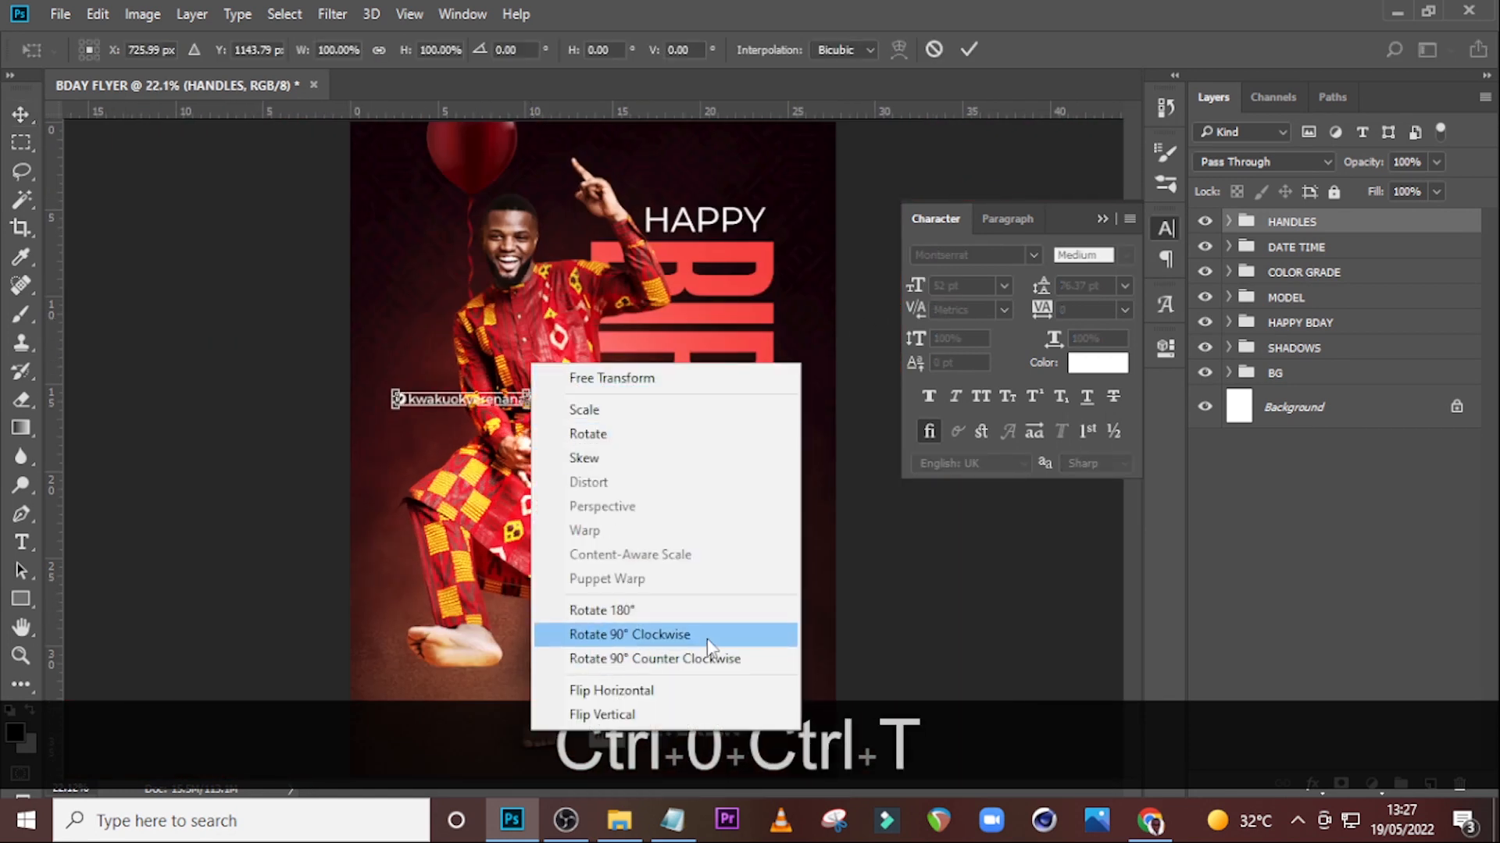
left_click(636, 635)
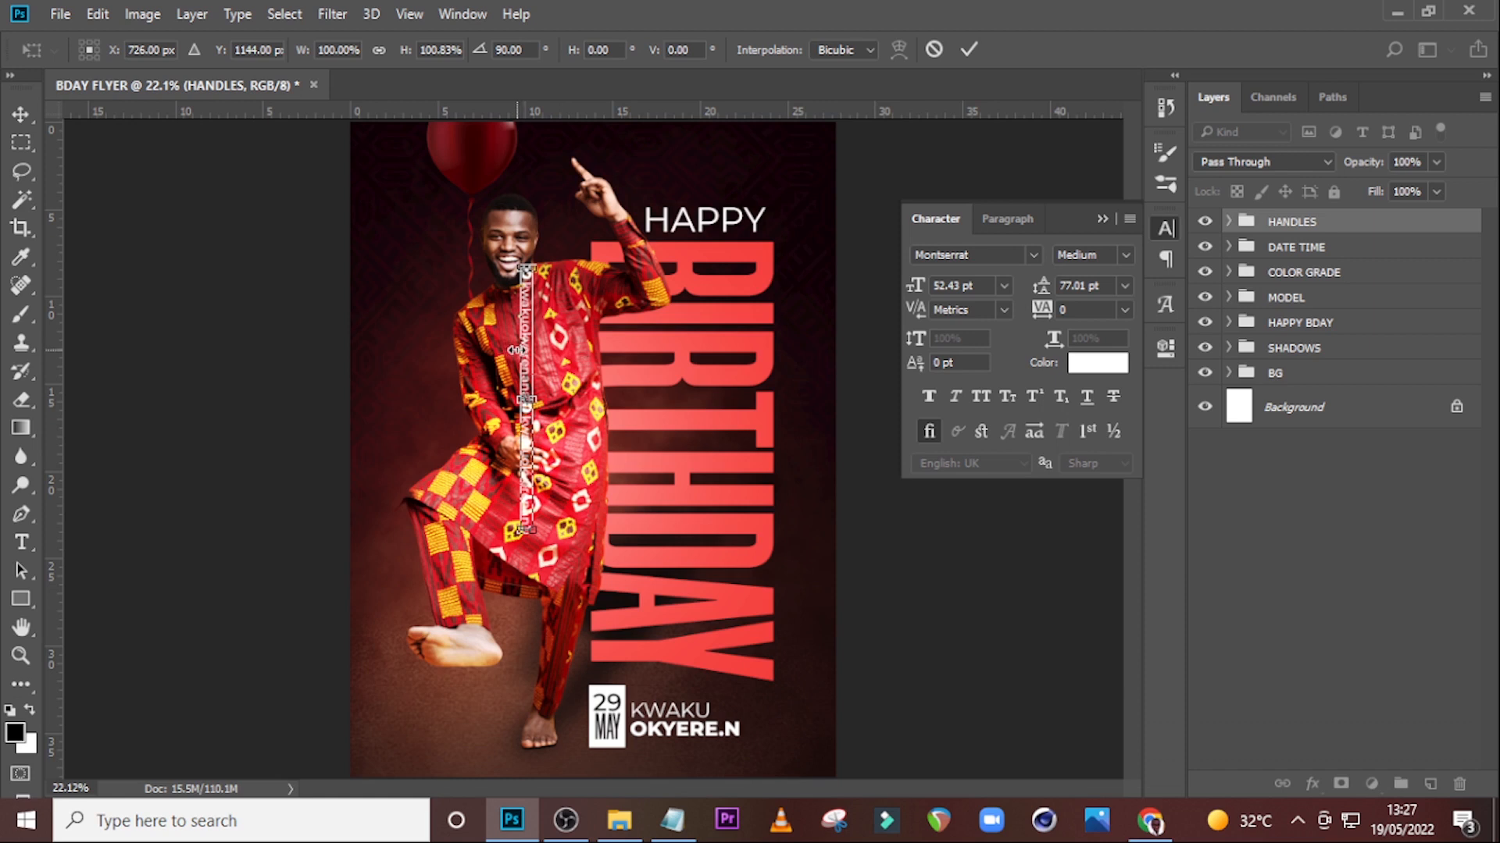
left_click_drag(527, 367, 793, 439)
key("Return")
Nudge the HANDLES group slightly right and up to align it with the BIRTHDAY text.
key("Right")
key("Right")
key("Right")
key("Right")
key("Right")
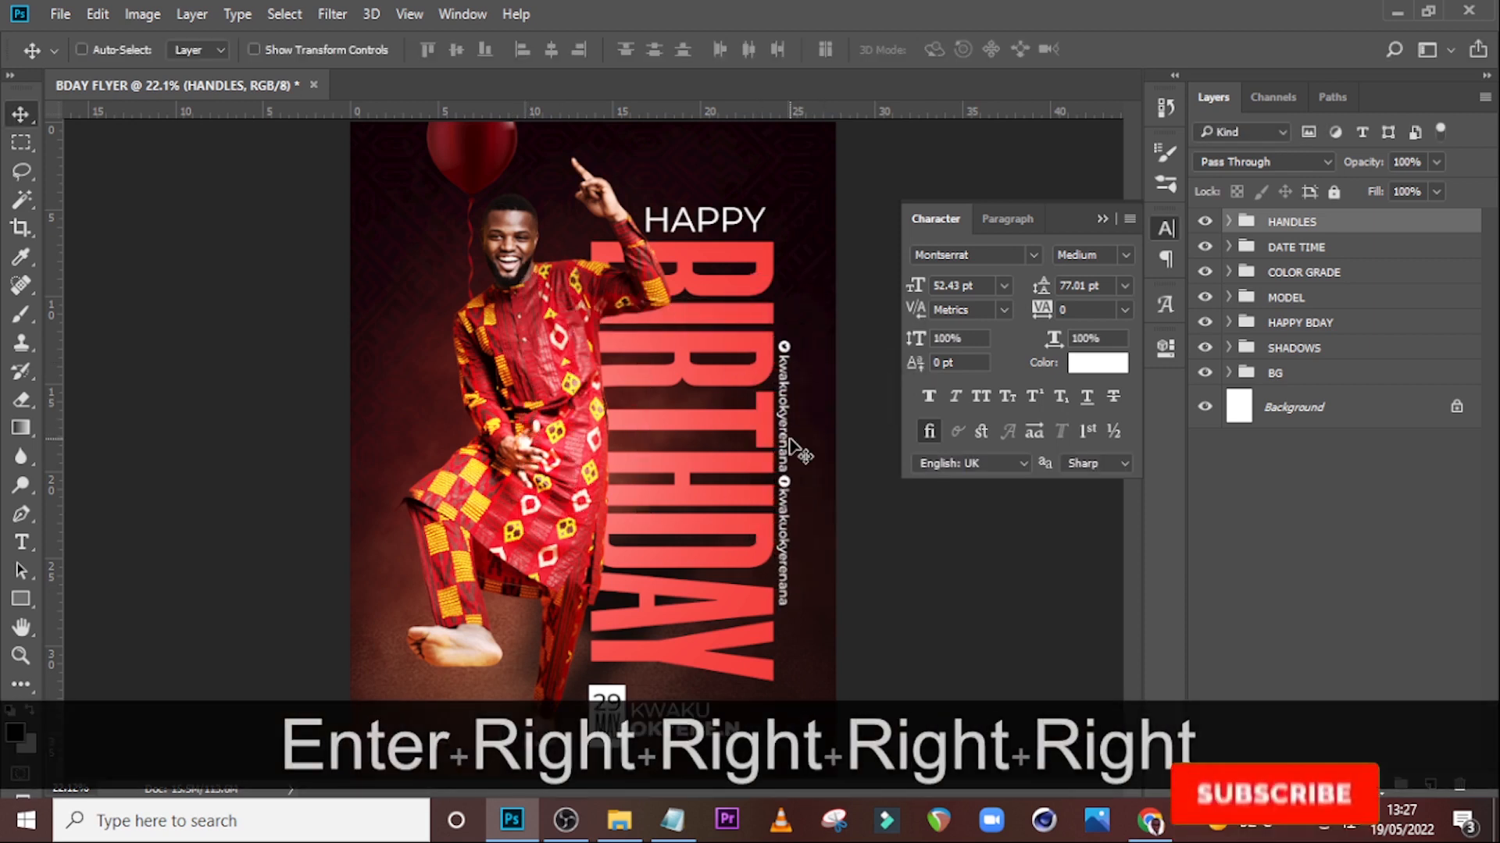
key("Up")
key("Up")
key("Up")
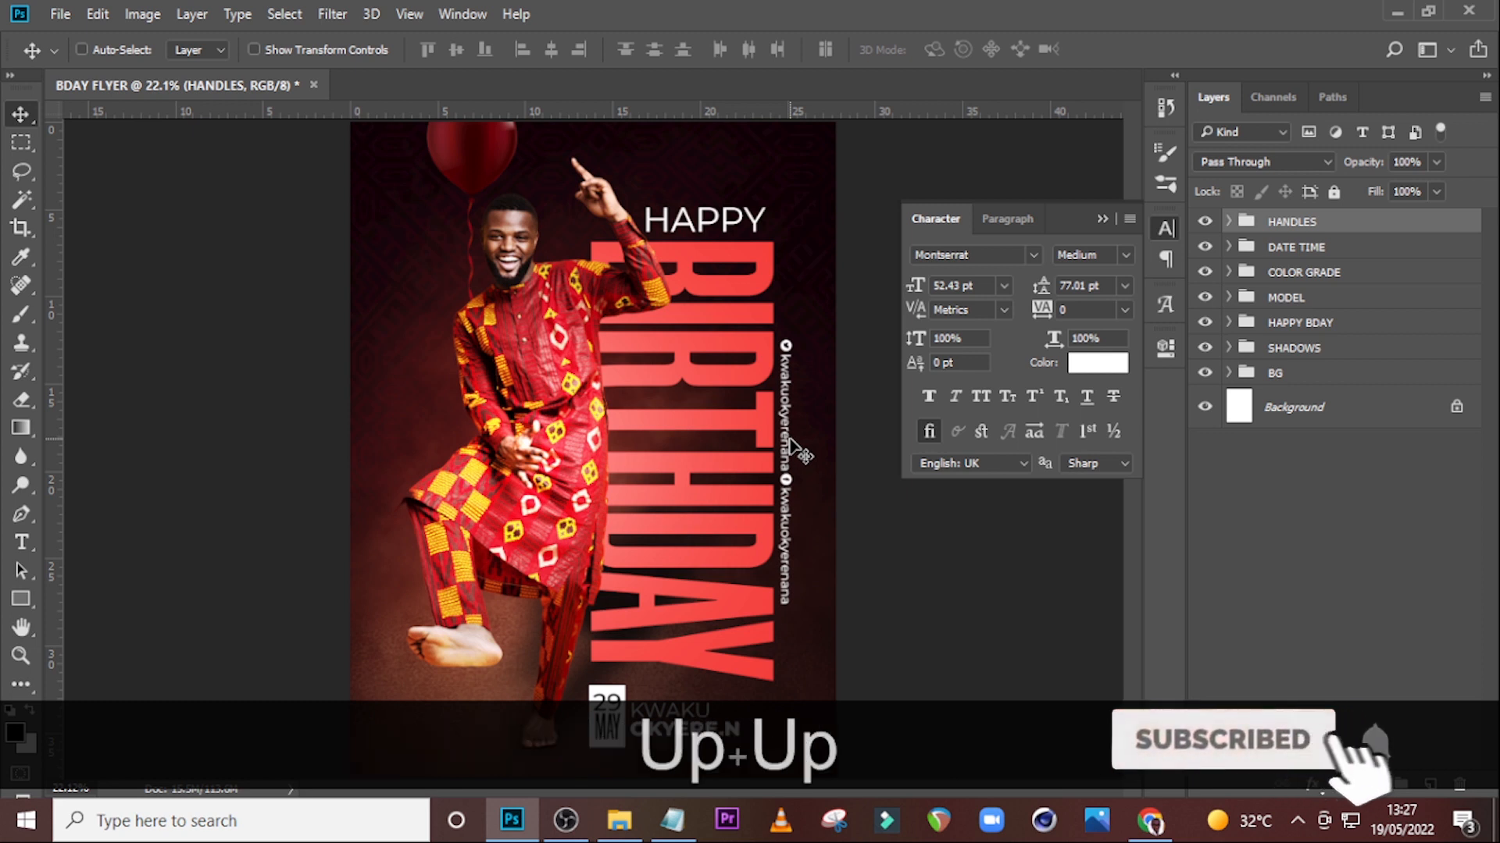
key("Up")
key("Up")
key("Up")
key("Up")
key("Up")
key("Up")
key("Up")
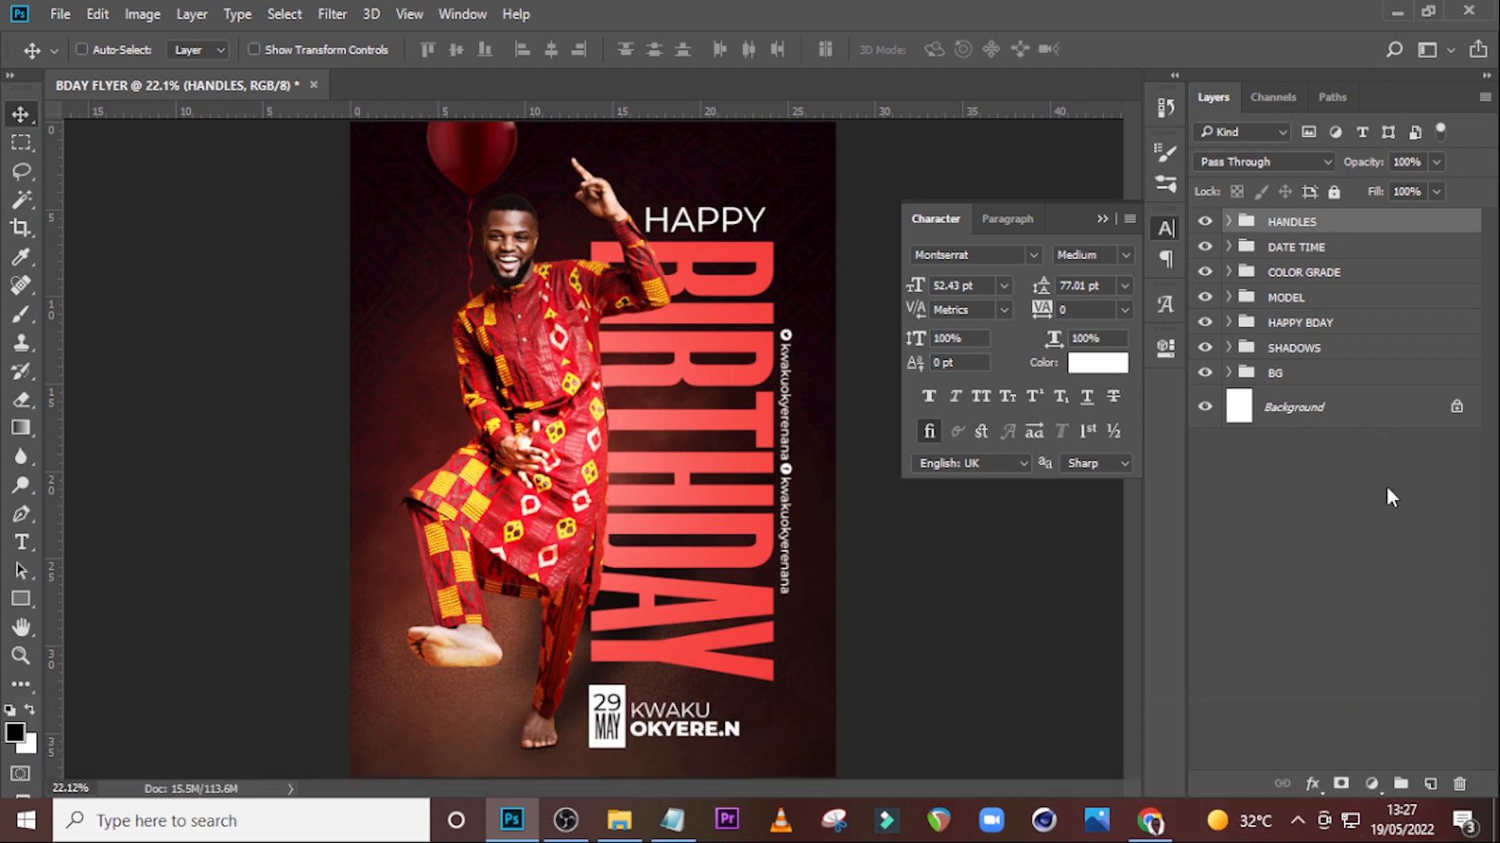
Stamp all visible layers into a new merged layer and convert it to a smart object.
key("ctrl")
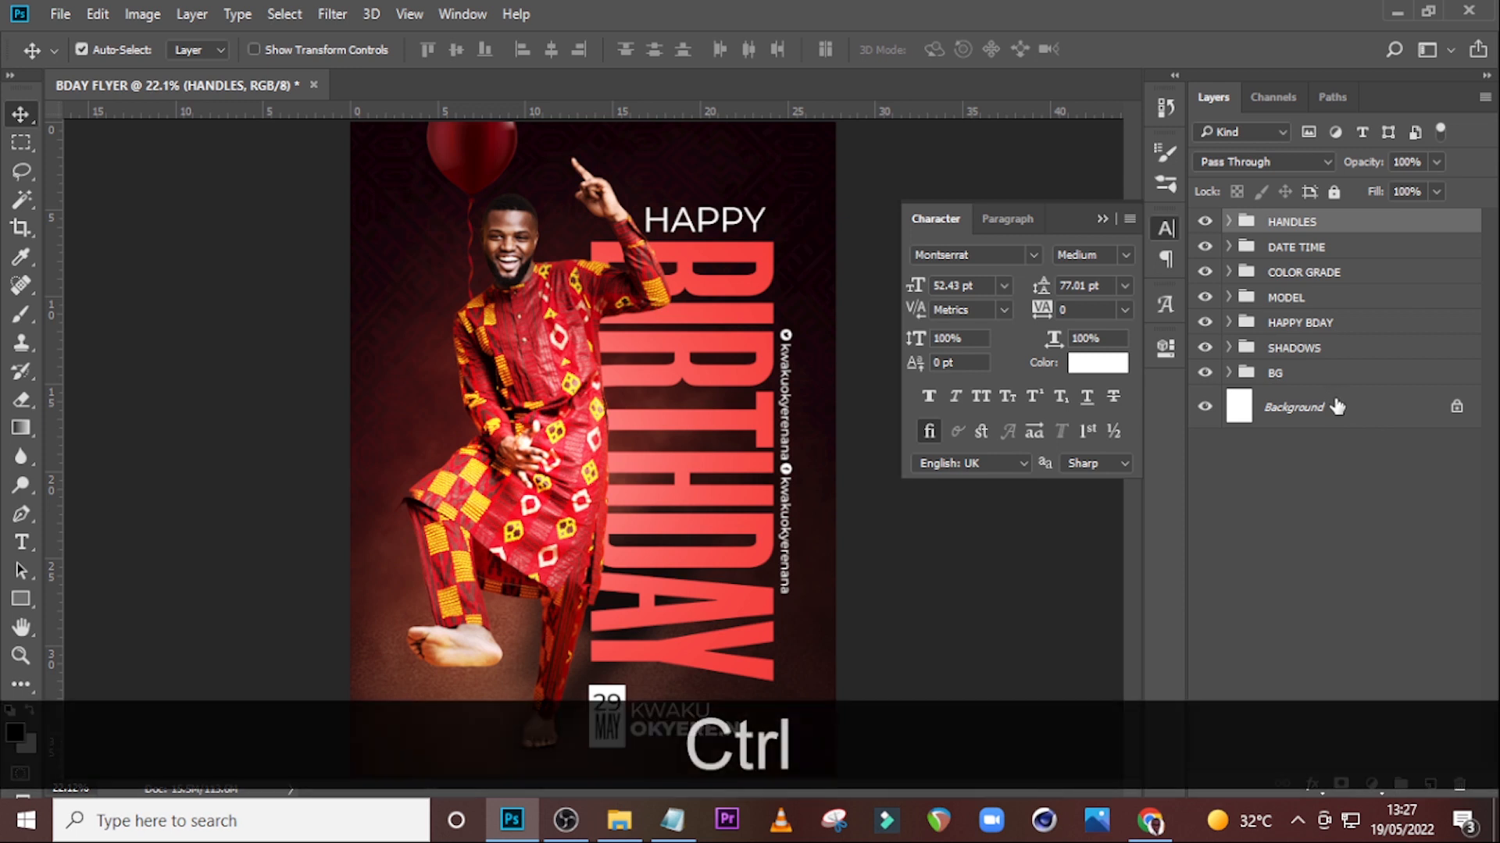
key("shift")
key("alt")
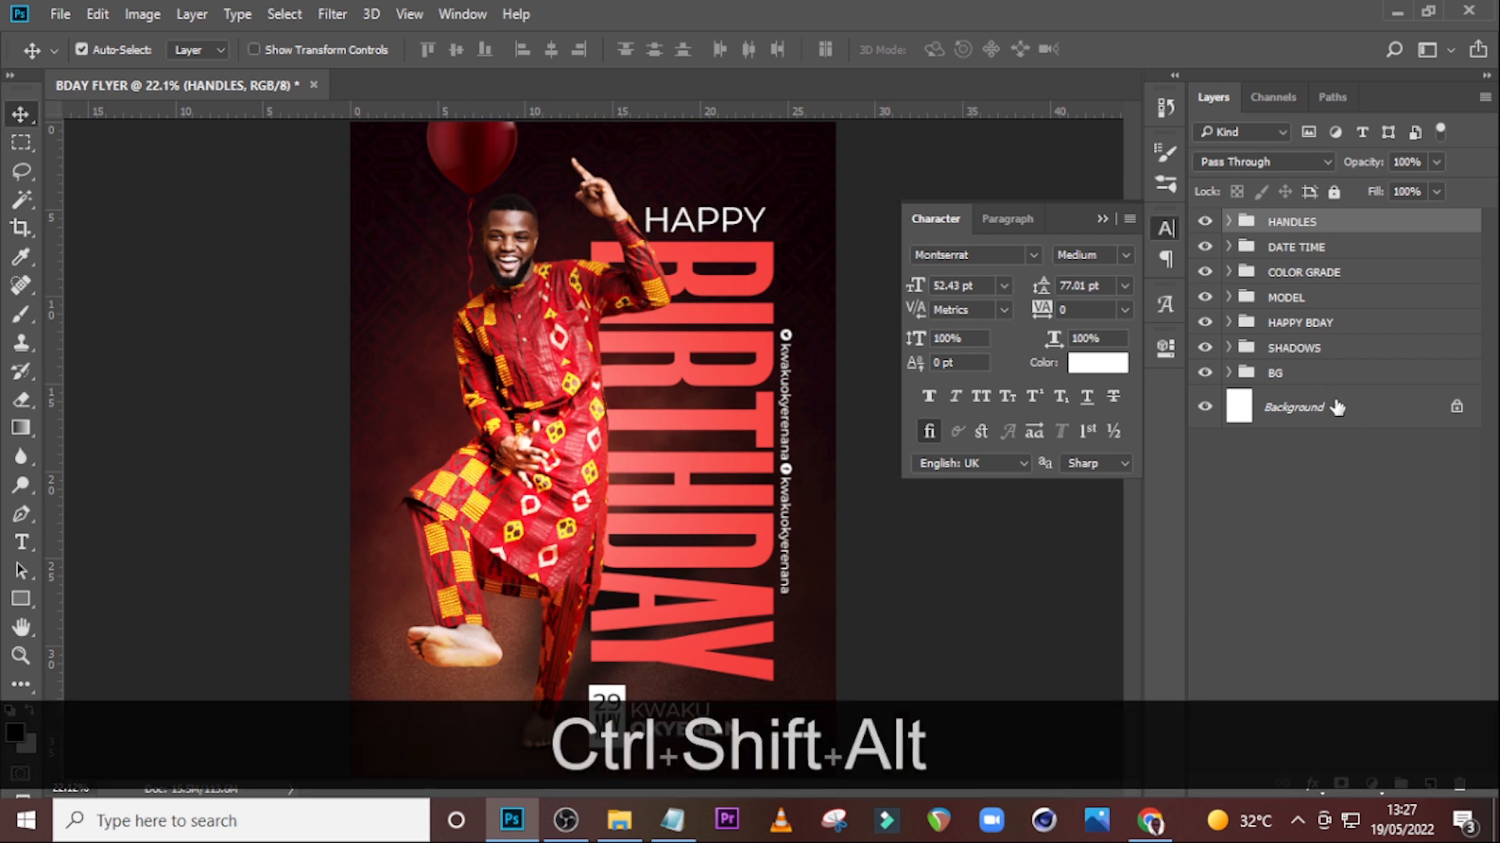
key("ctrl+shift+alt+e")
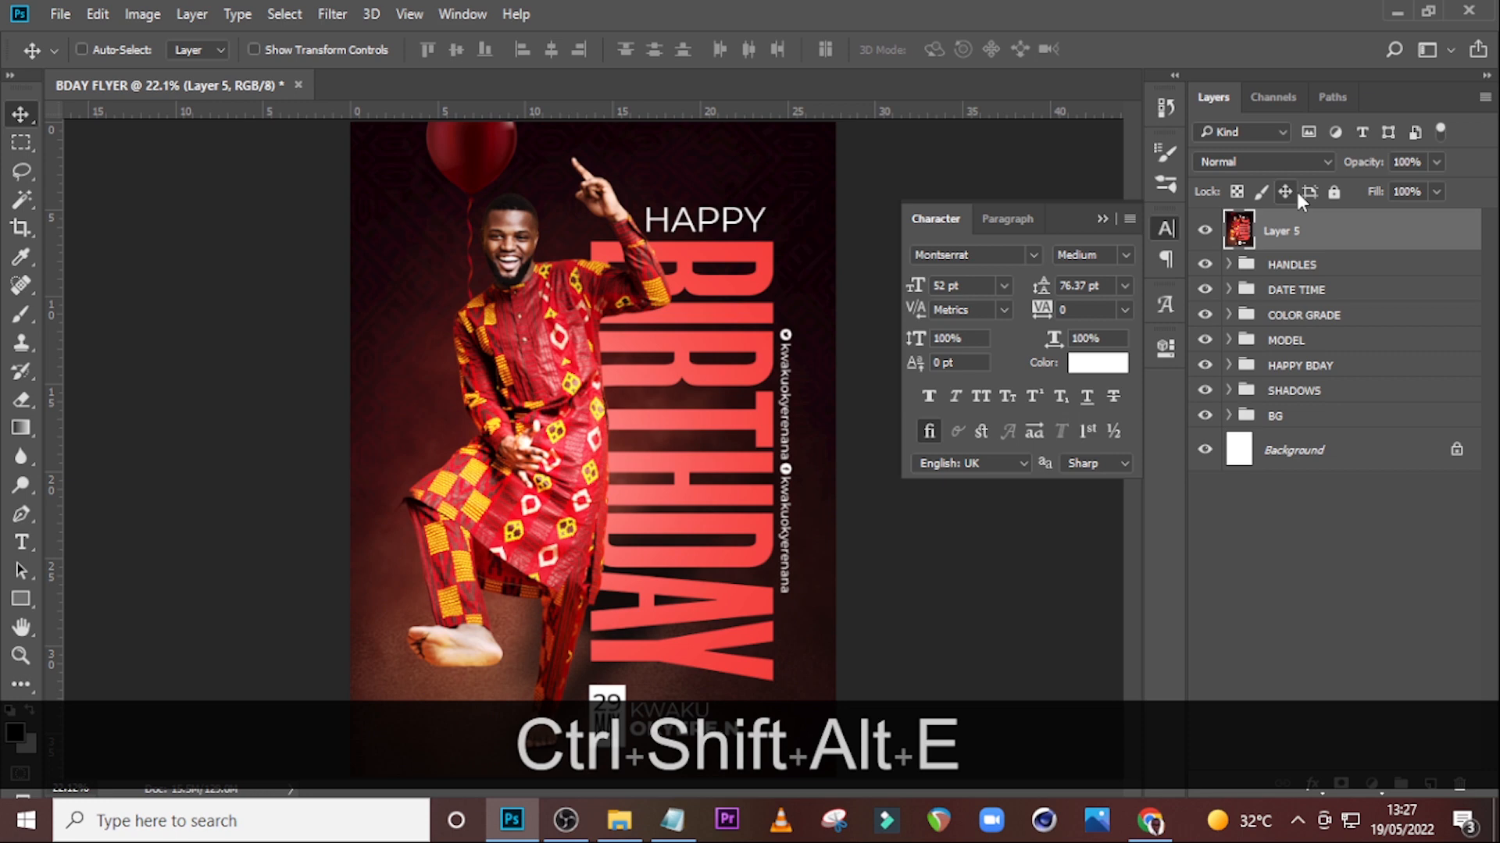
right_click(1305, 227)
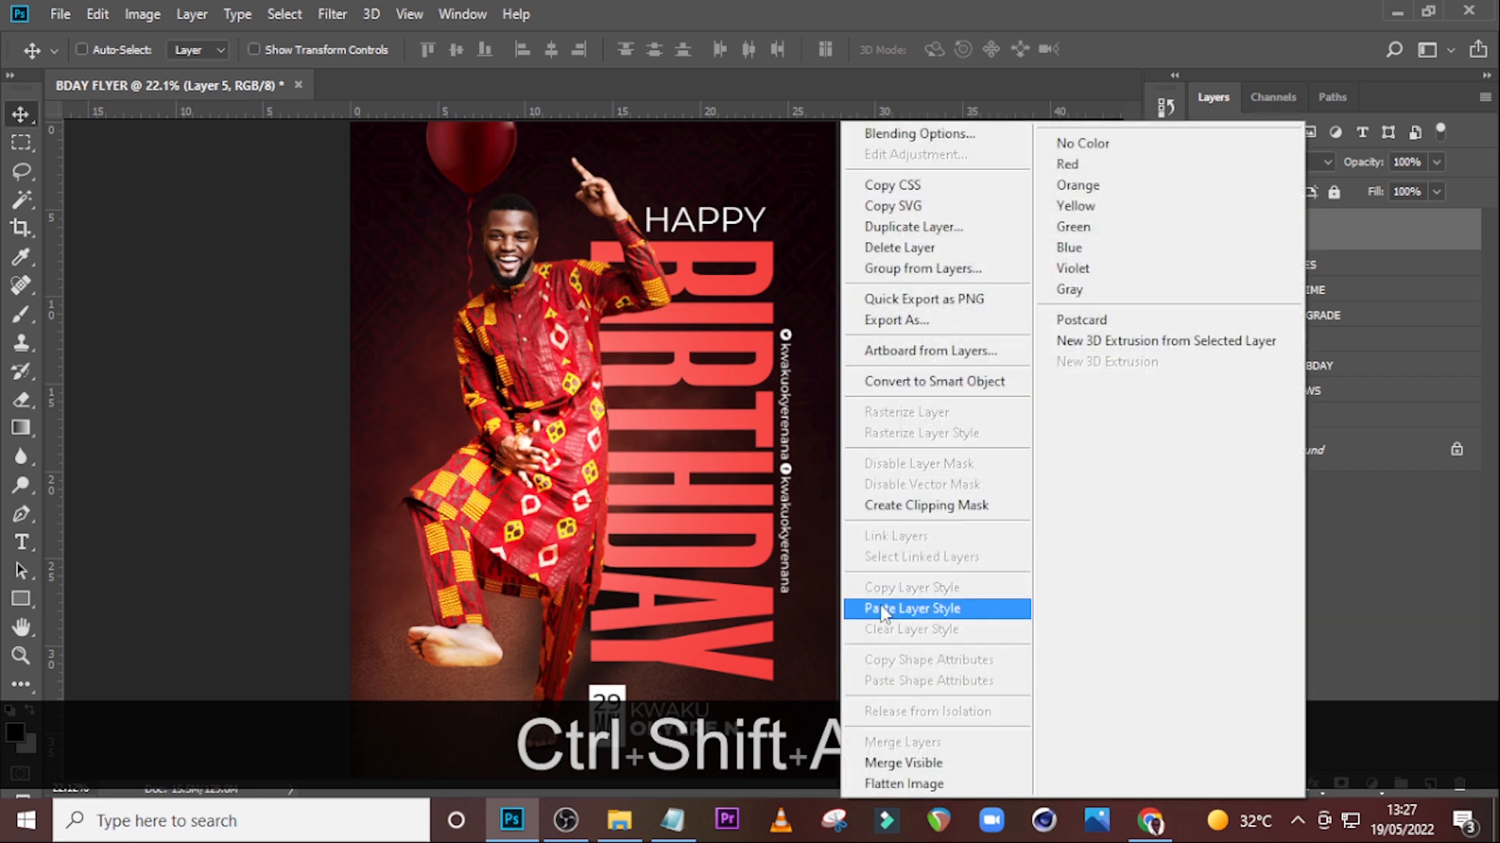
left_click(934, 381)
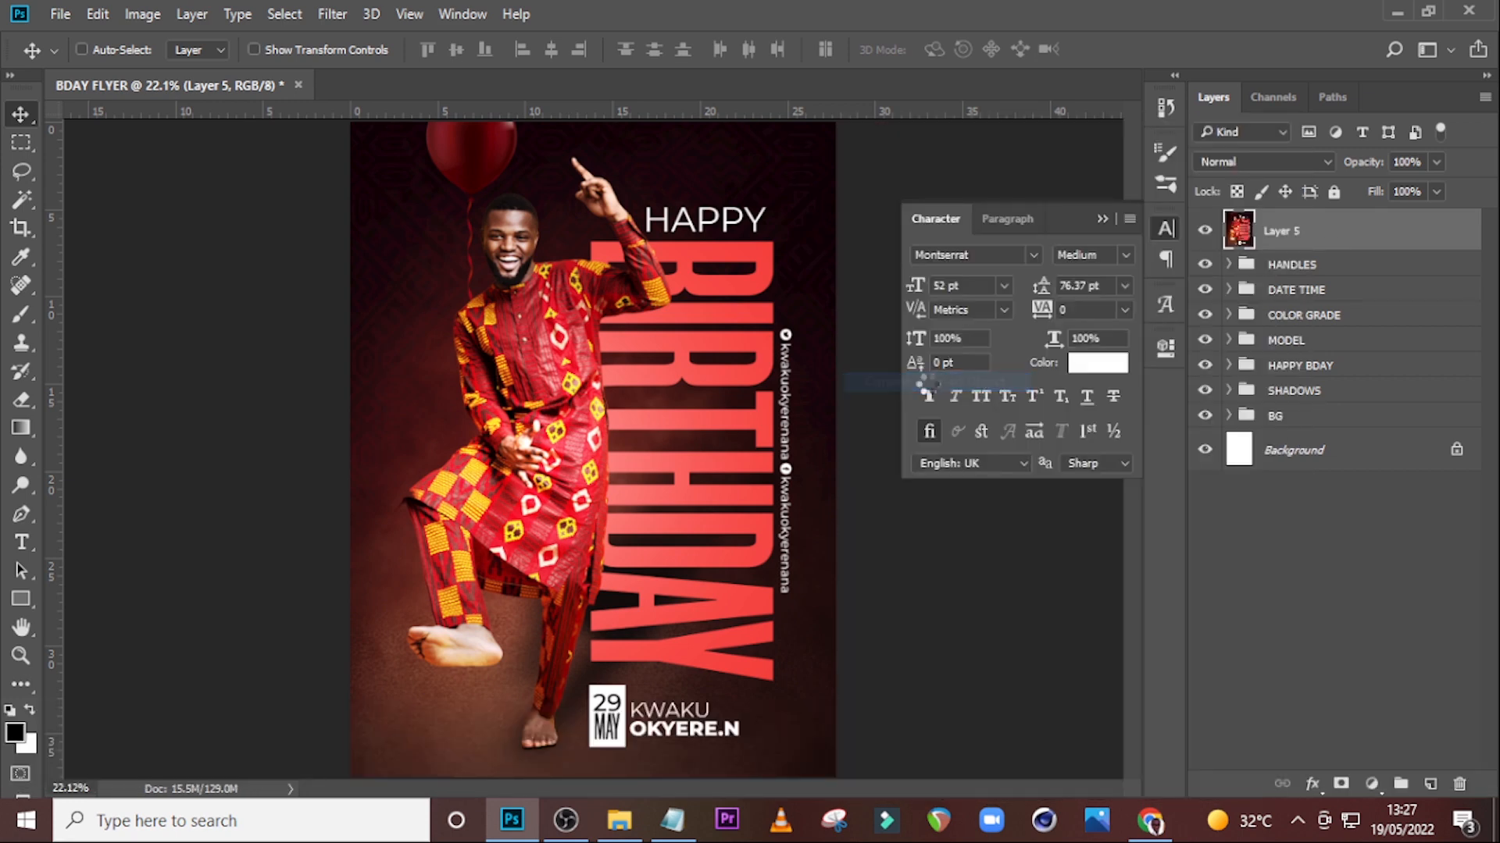
Apply an Unsharp Mask smart filter to the merged layer with Amount 161%, Radius 3.0 pixels and Threshold 8 levels.
left_click(333, 12)
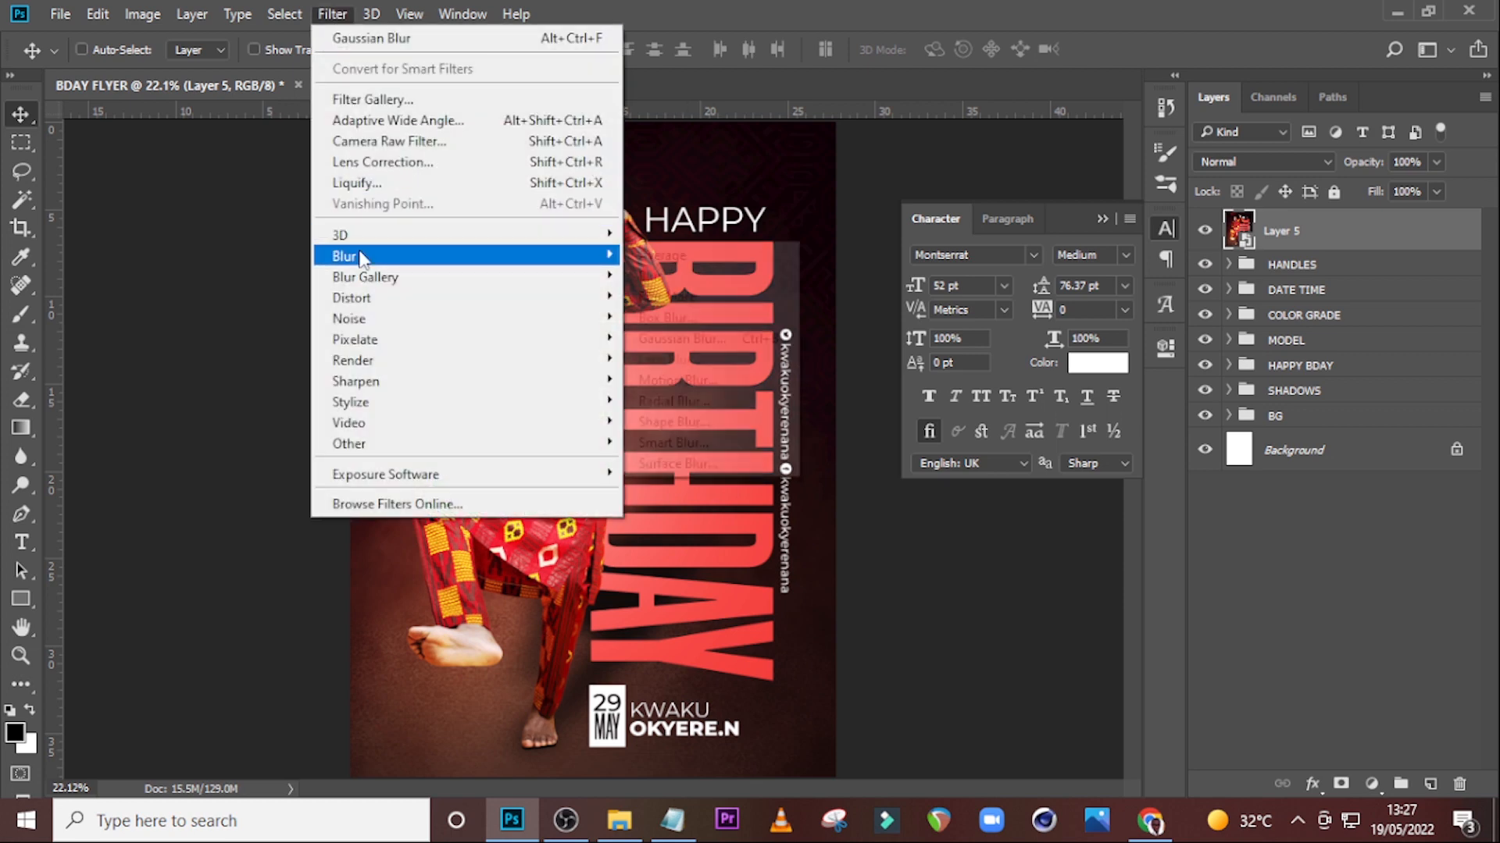
mouse_move(365, 285)
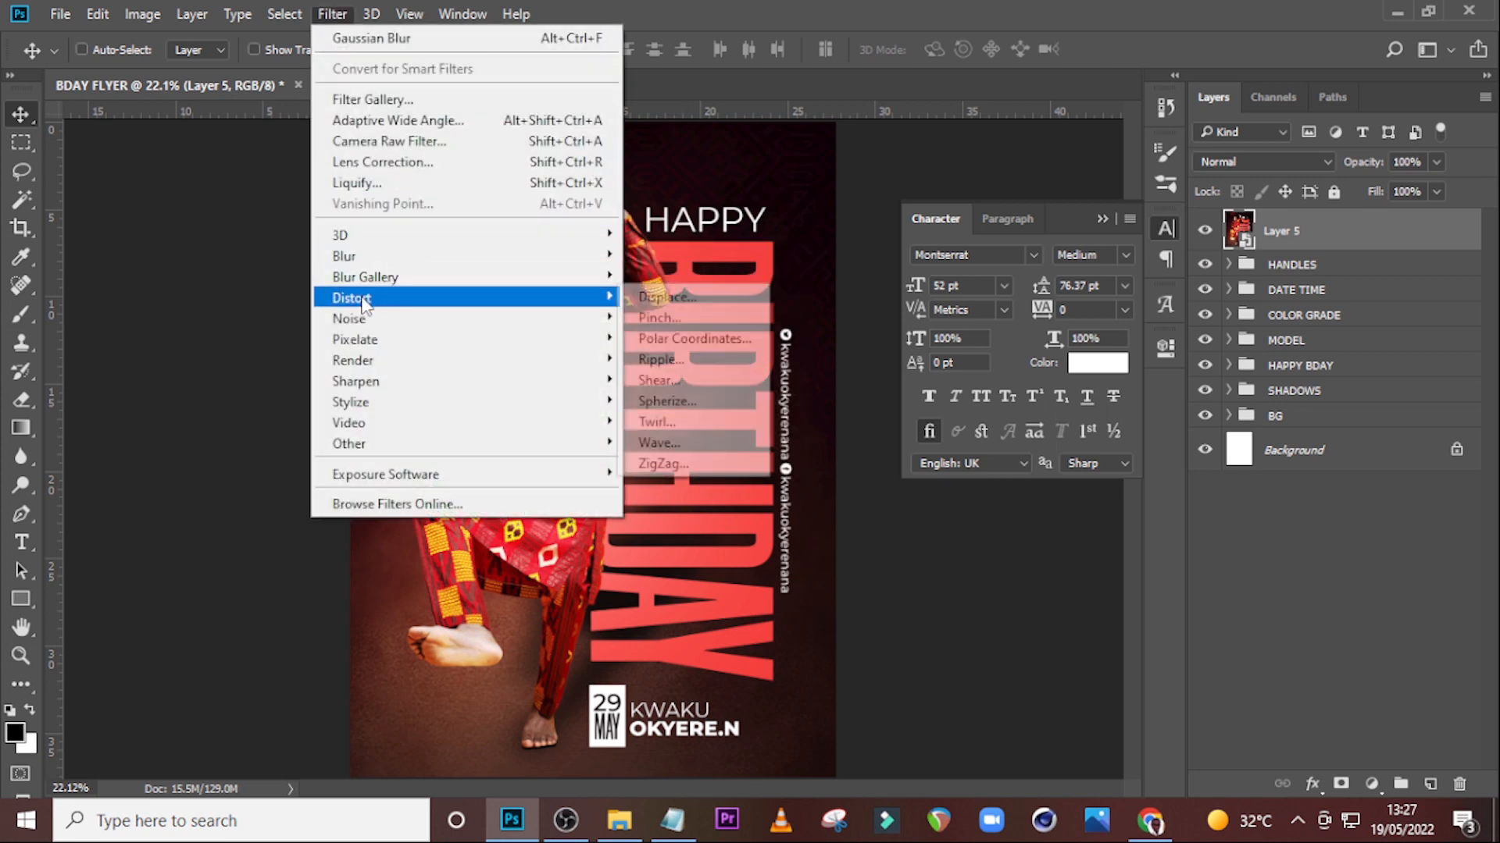
mouse_move(341, 383)
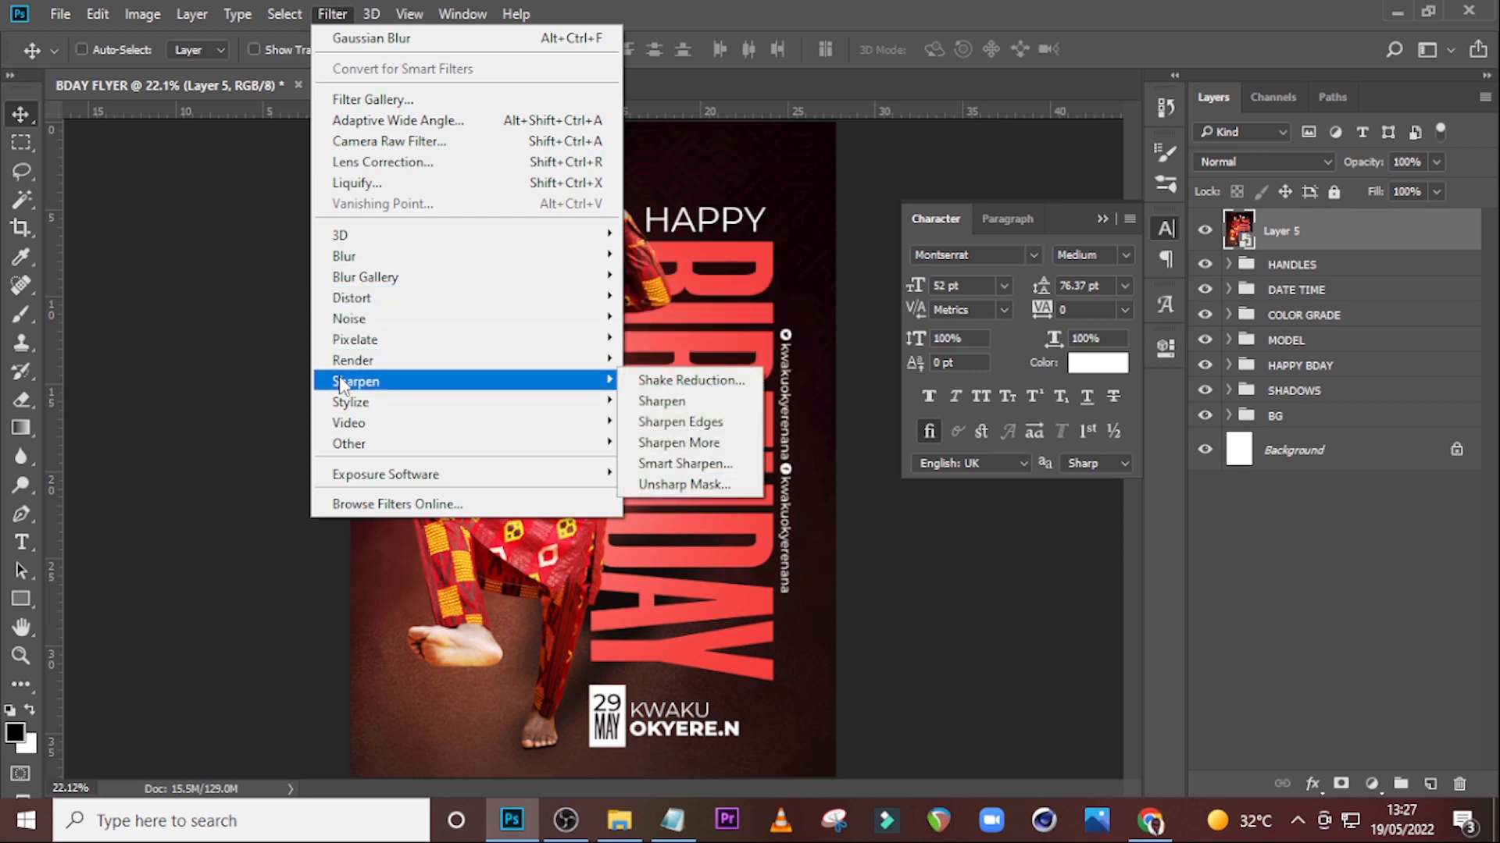
left_click(664, 485)
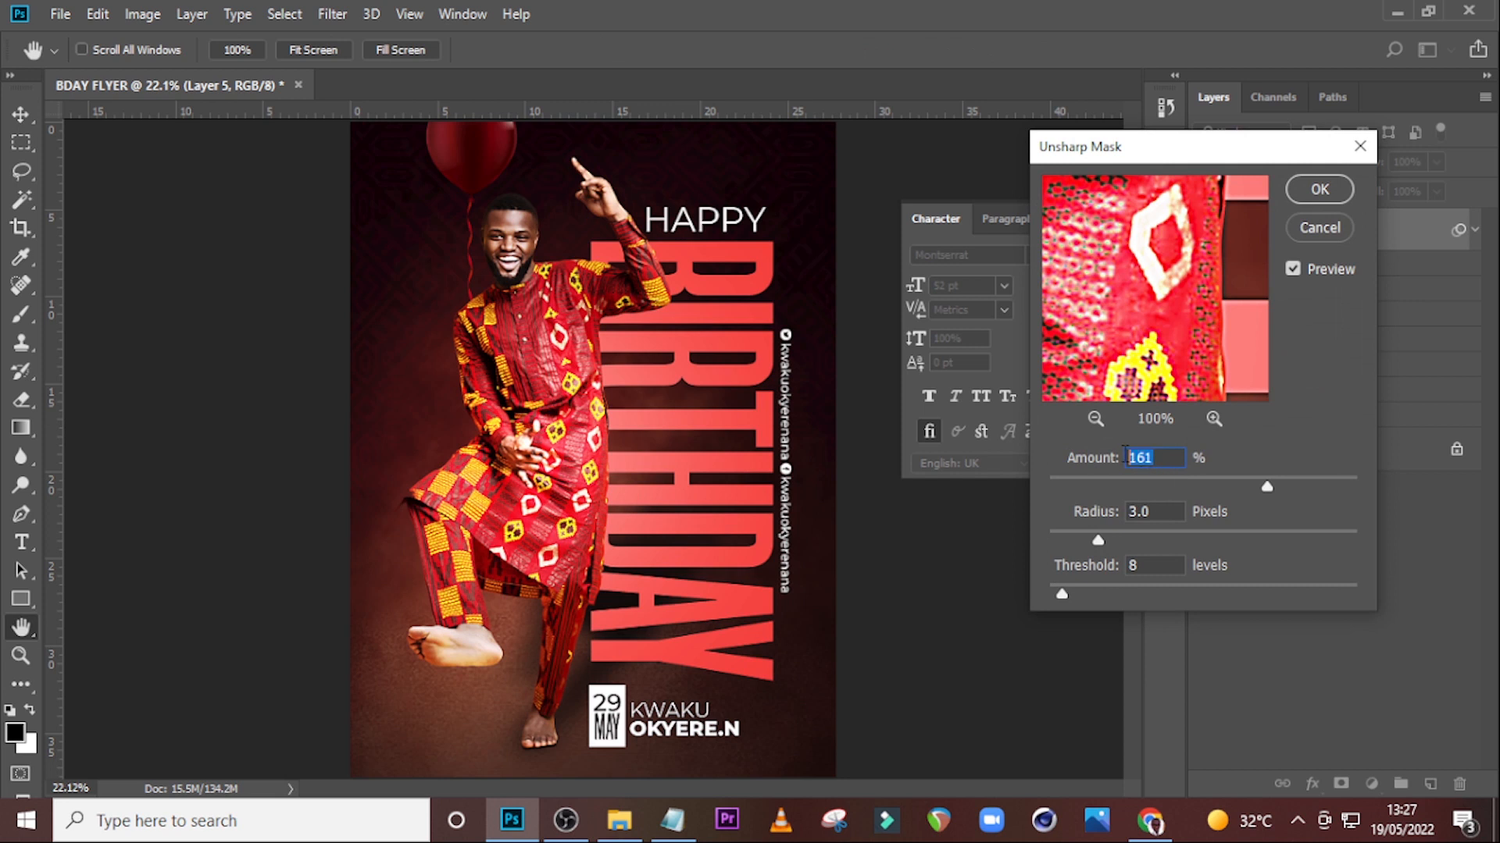
key("Tab")
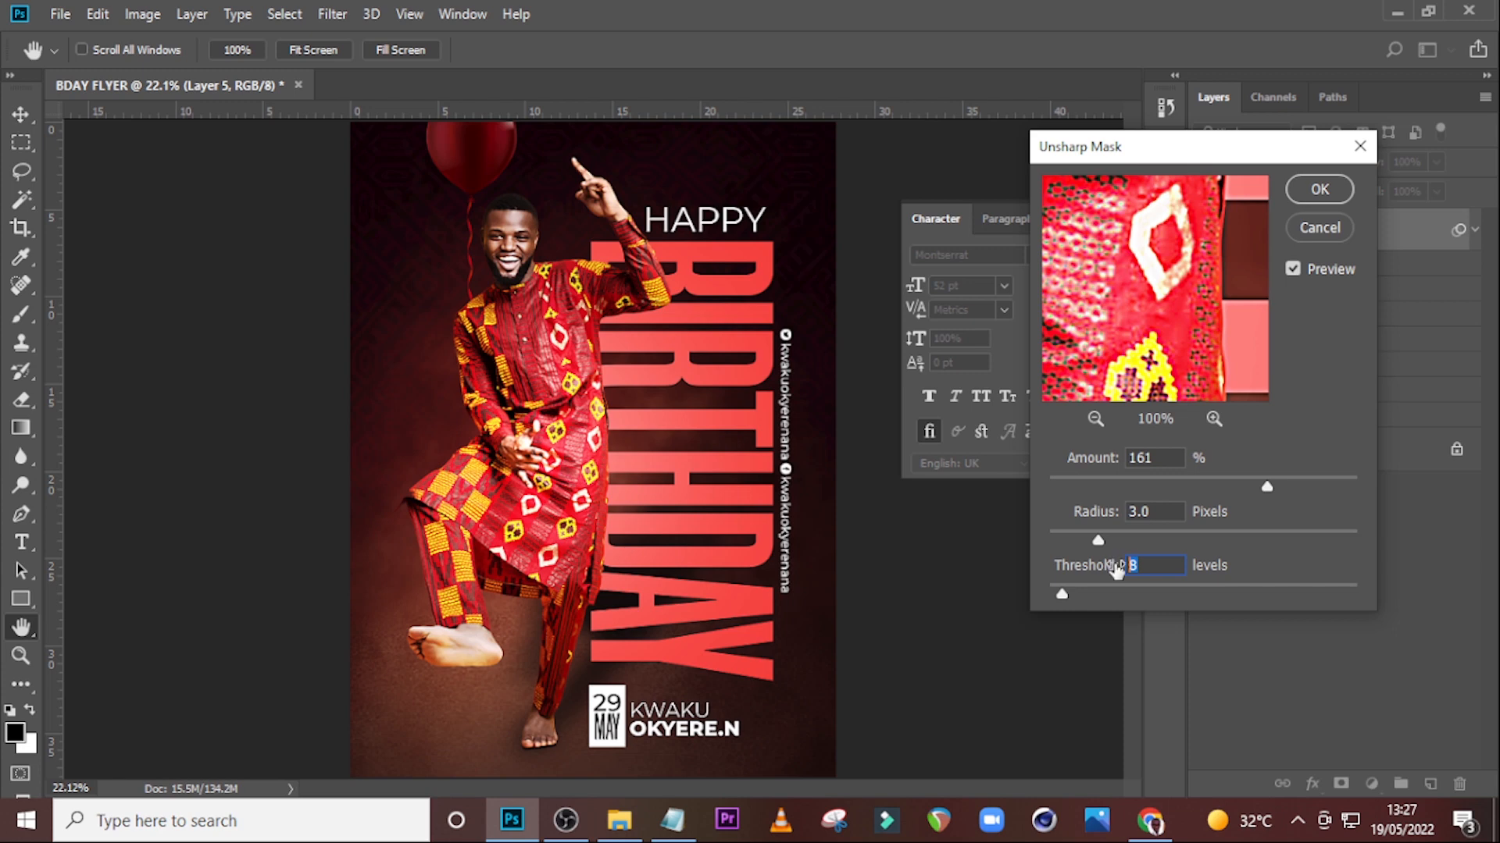
left_click(1309, 195)
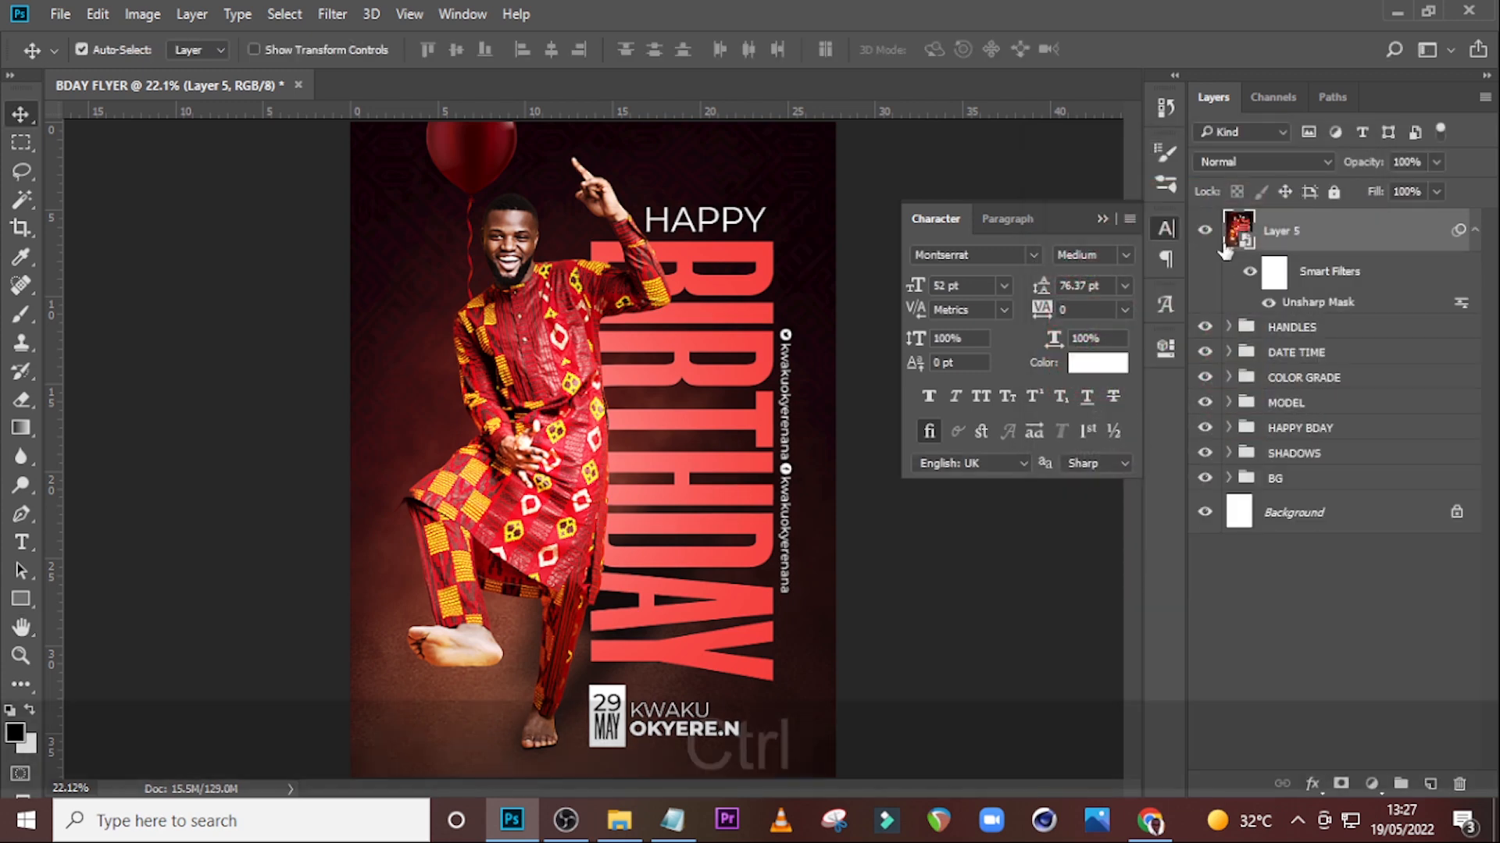
key("ctrl+equal")
key("ctrl+equal")
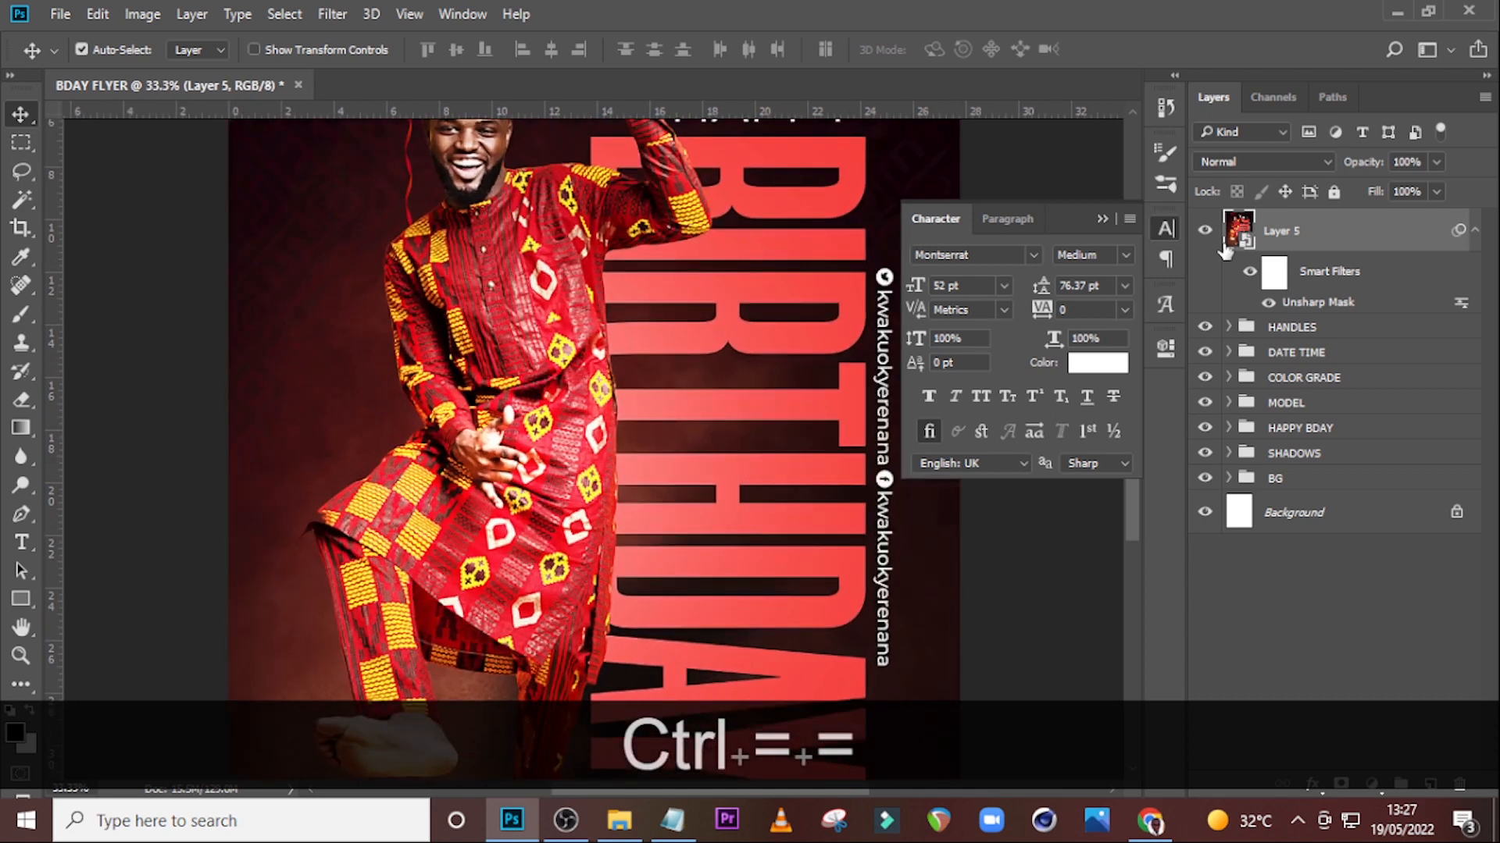
scroll(517, 361, "up", 2)
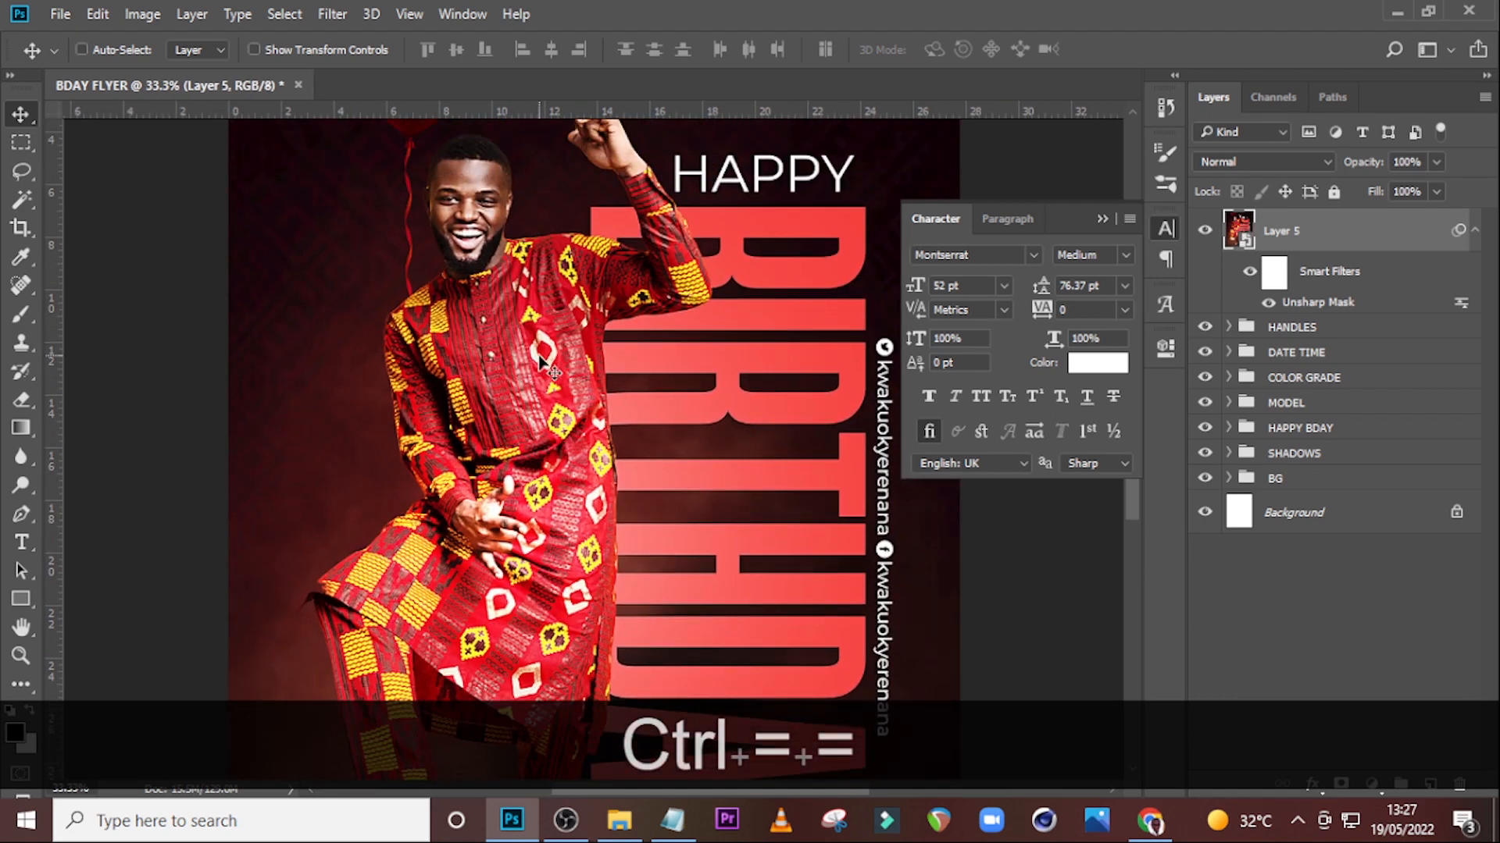
scroll(541, 361, "down", 8)
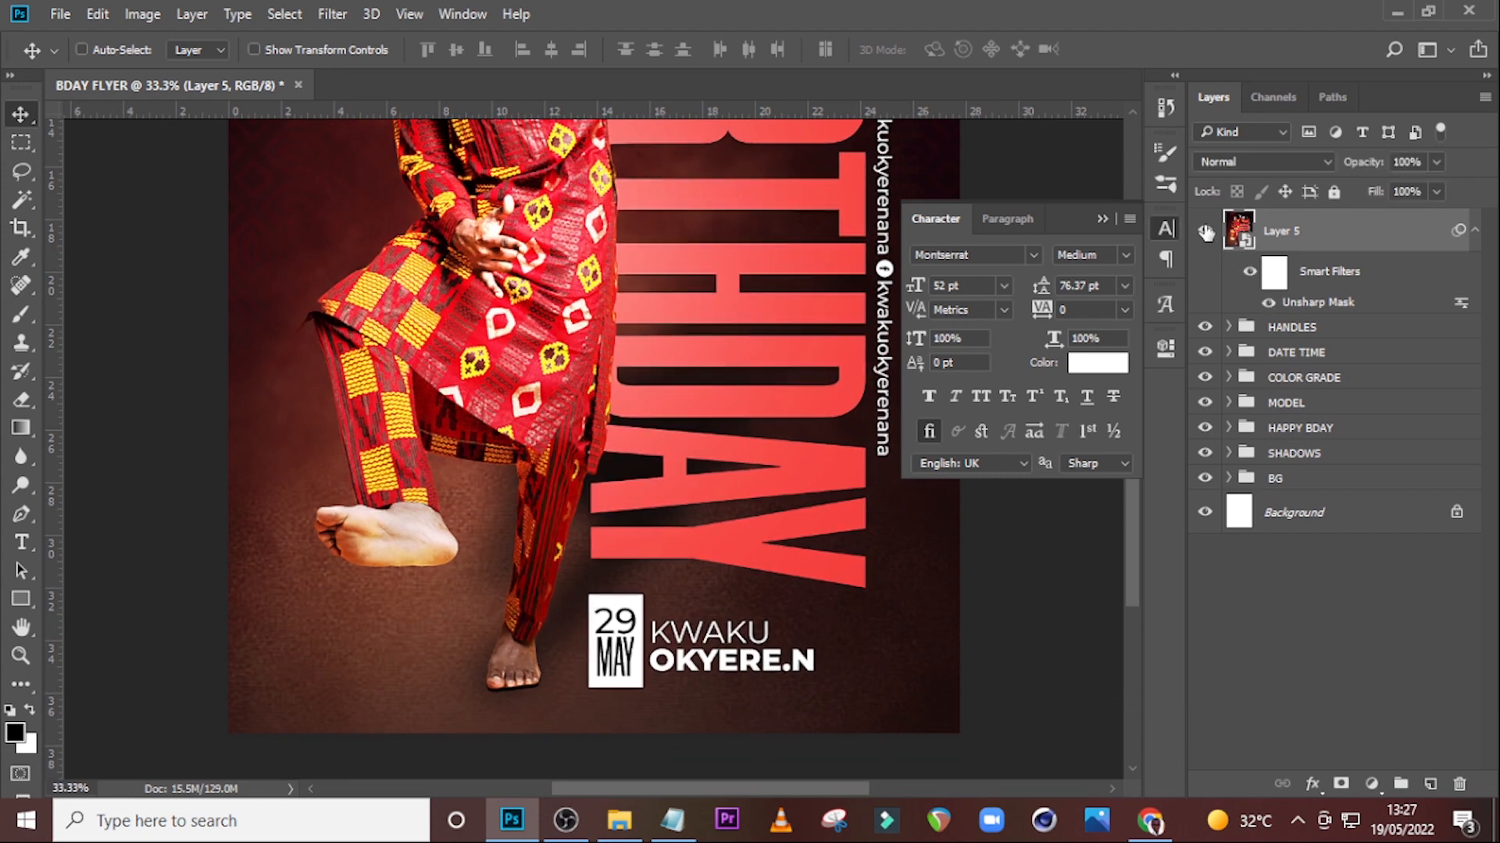
key("ctrl+minus")
key("ctrl+minus")
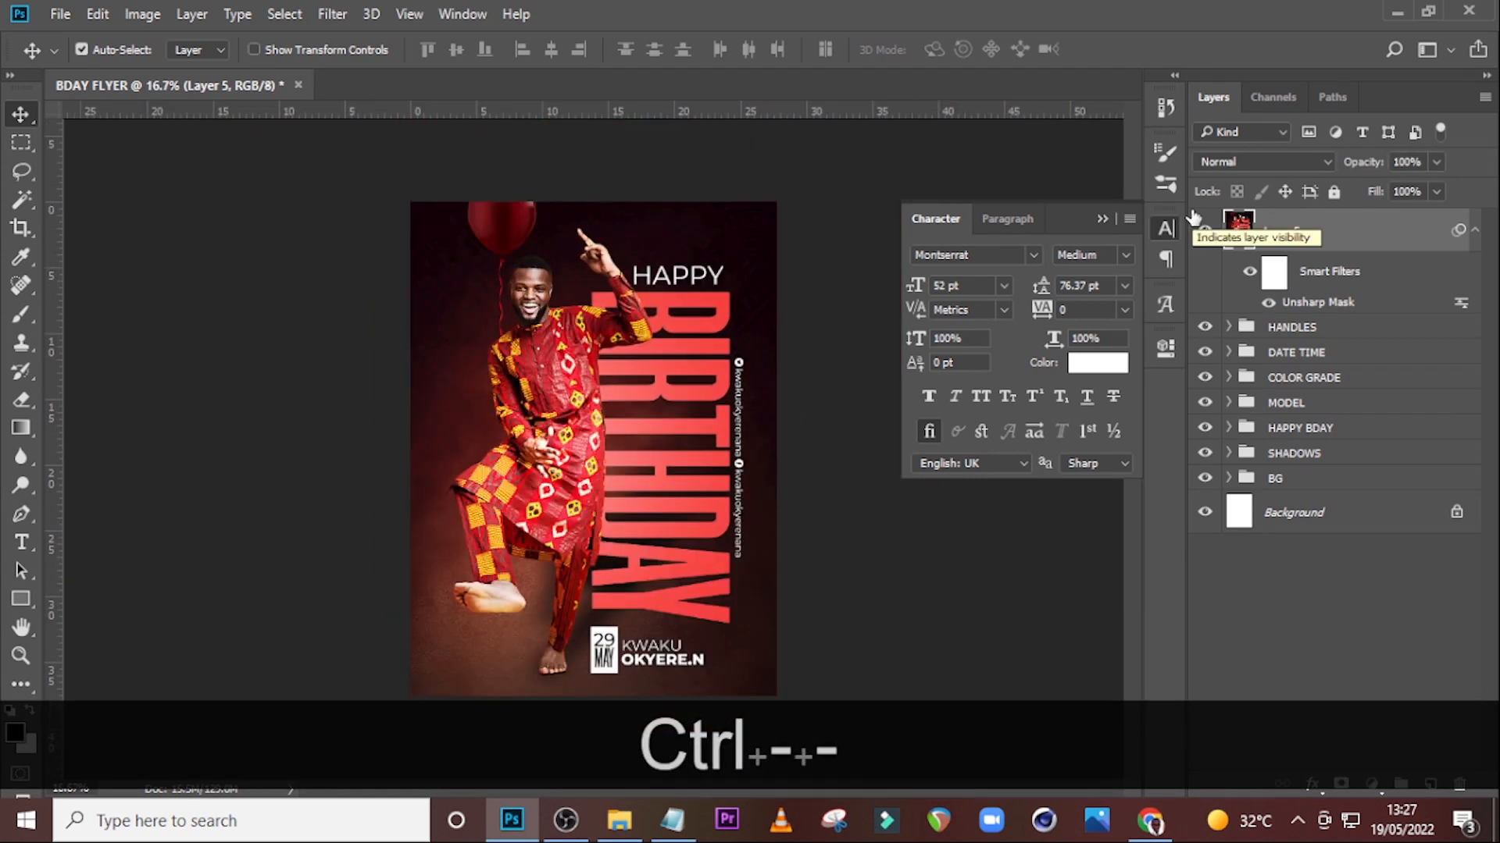